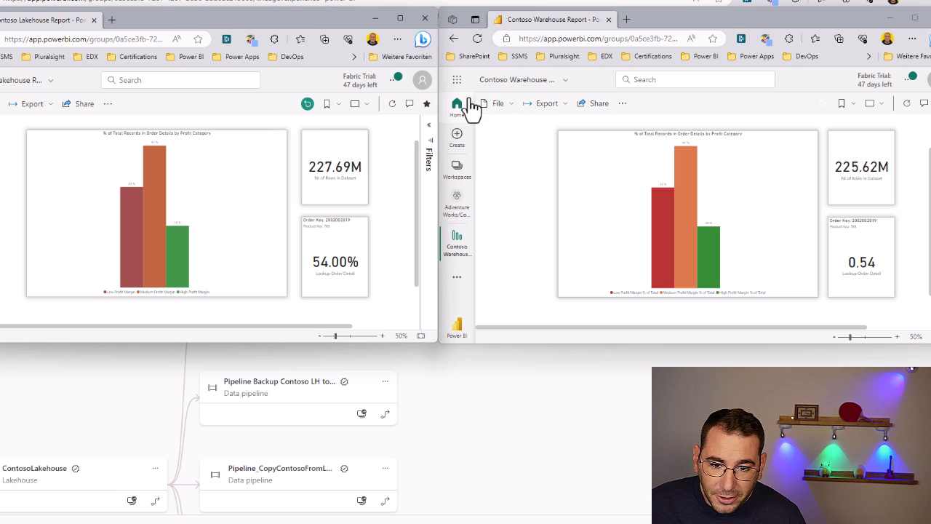
Reload the Contoso Lakehouse and Contoso Warehouse reports side by side, twice, to compare how fast they load
key(F5)
click(683, 21)
key(F5)
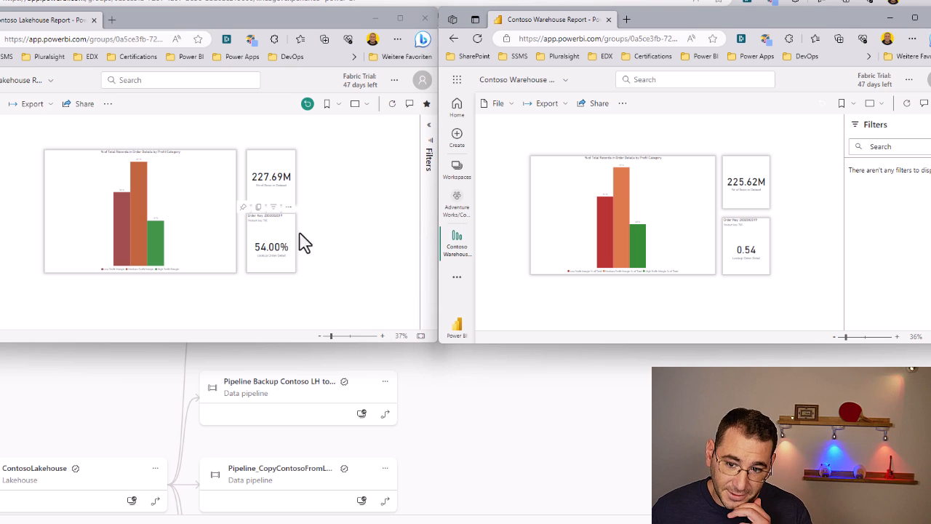
click(367, 222)
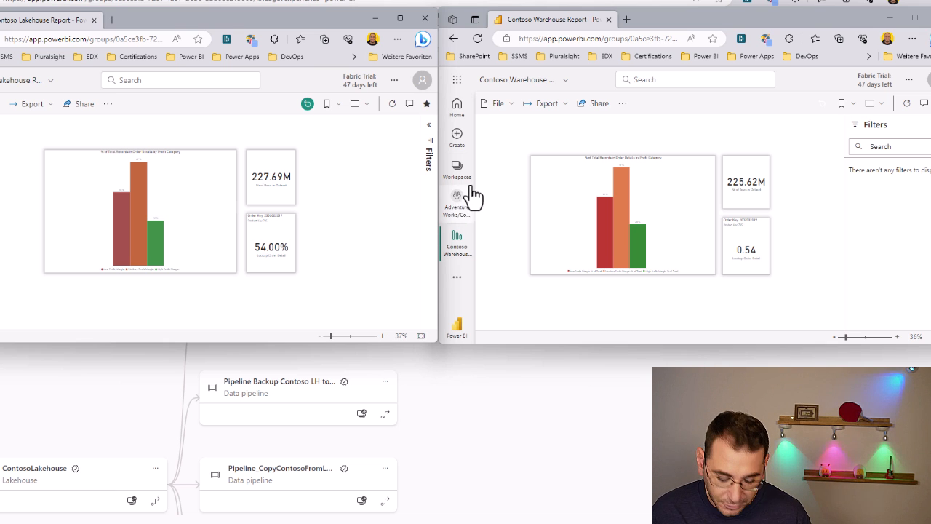
key(F5)
click(514, 138)
key(F5)
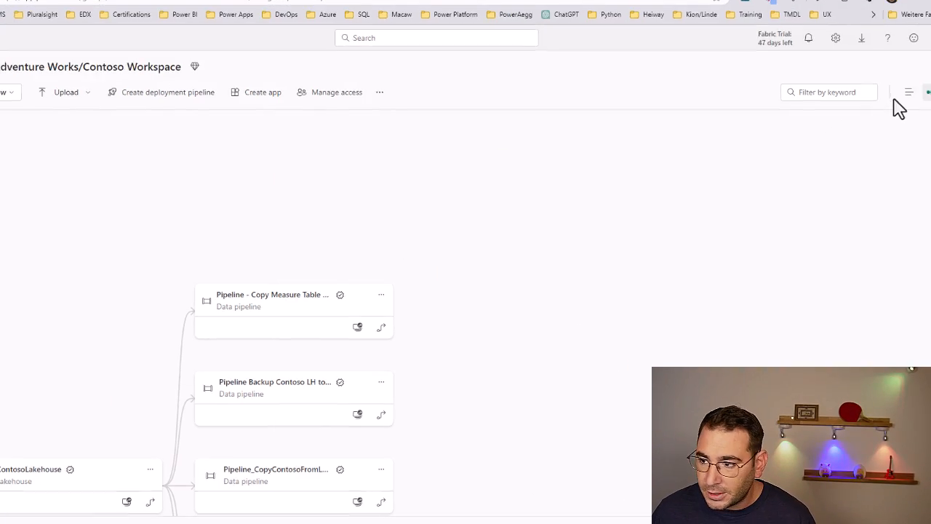
Show the Adventure Works/Contoso Workspace as a list and sort it by endorsement so that the promoted items come first
click(887, 77)
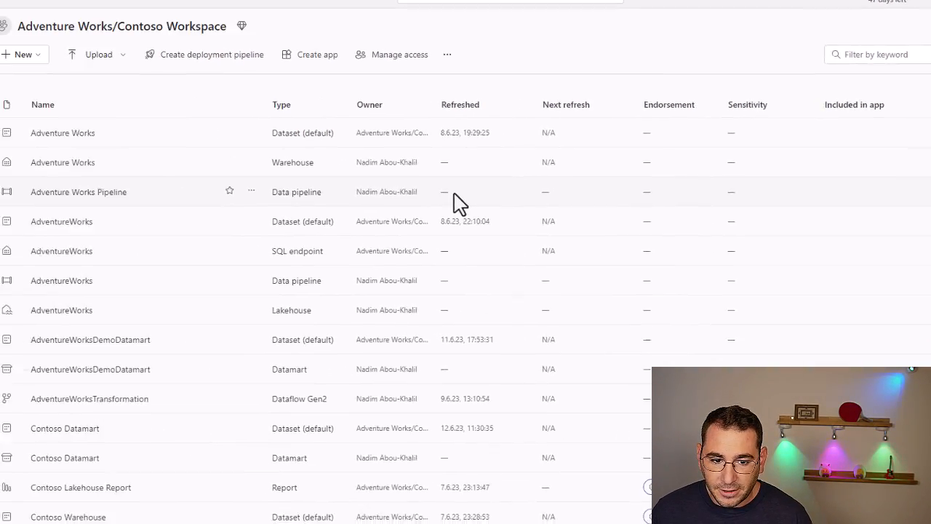
click(691, 107)
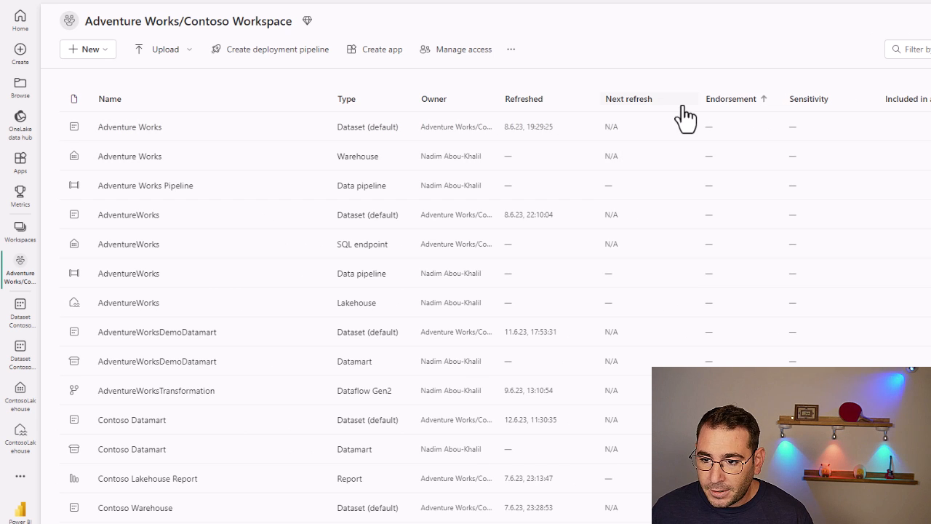
click(745, 109)
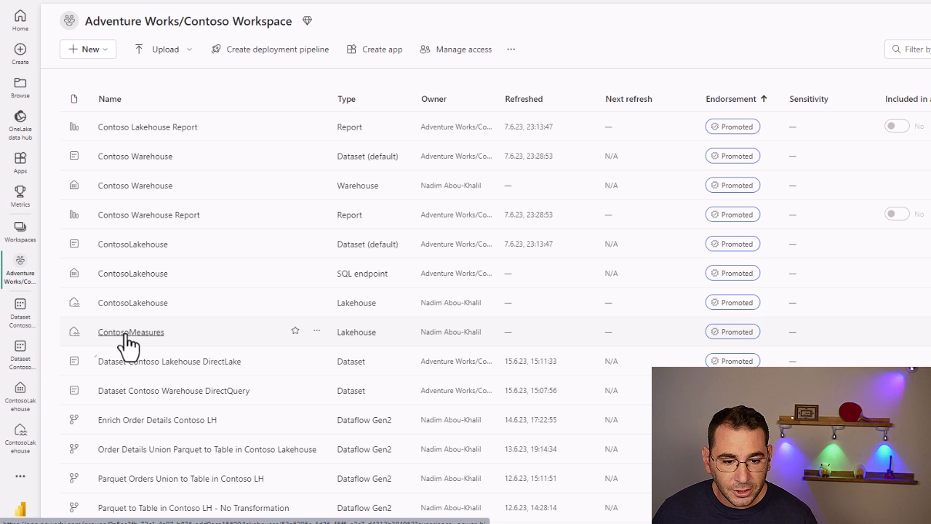
Open the ContosoLakehouse lakehouse and examine the parquet files in its Files folder and the actions offered for Data_Customer_1.parquet
click(115, 304)
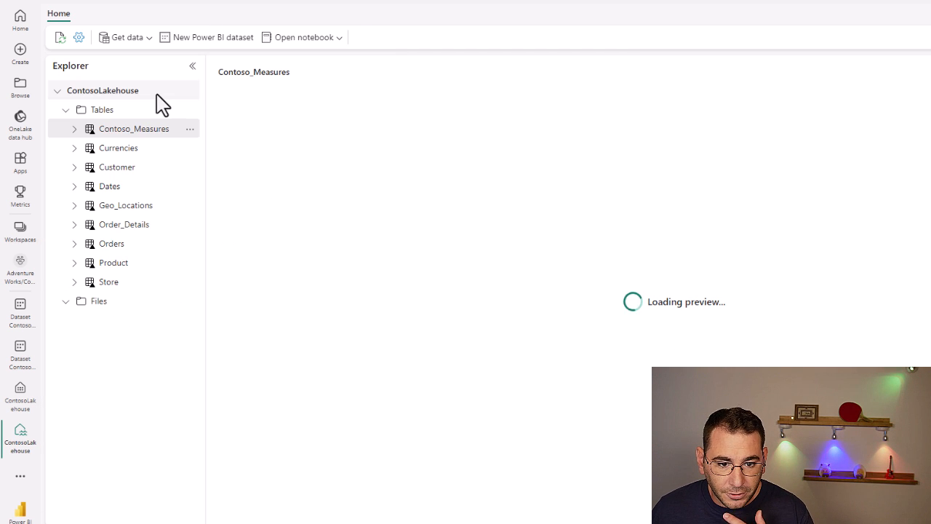
click(81, 302)
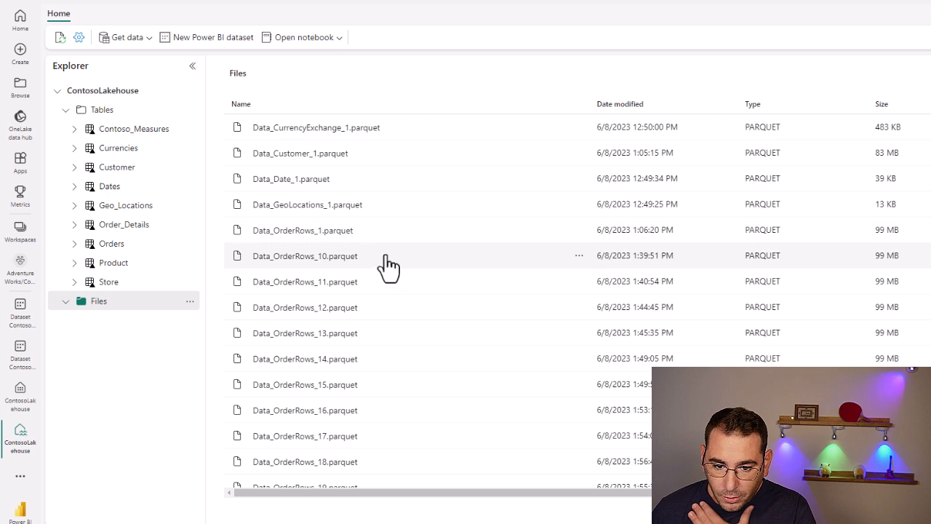
scroll(393, 262, down, 10)
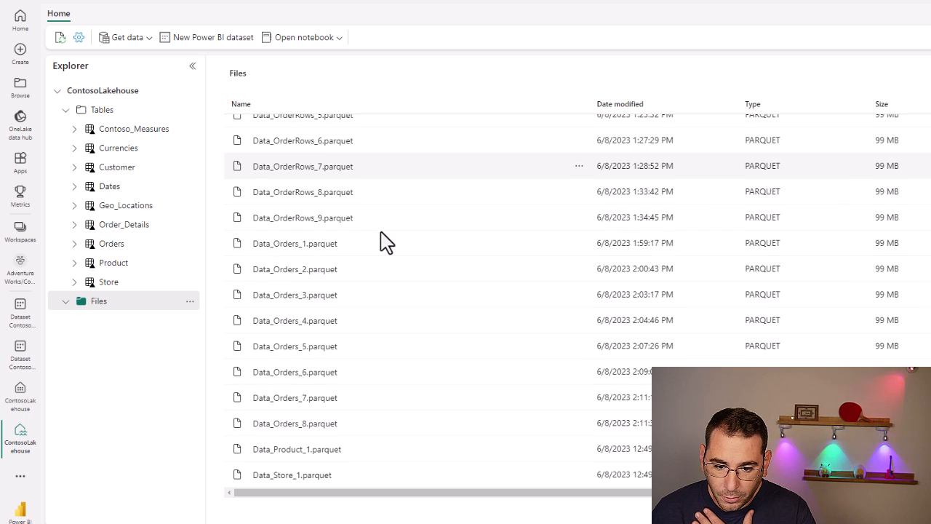
scroll(384, 405, up, 5)
scroll(378, 397, up, 2)
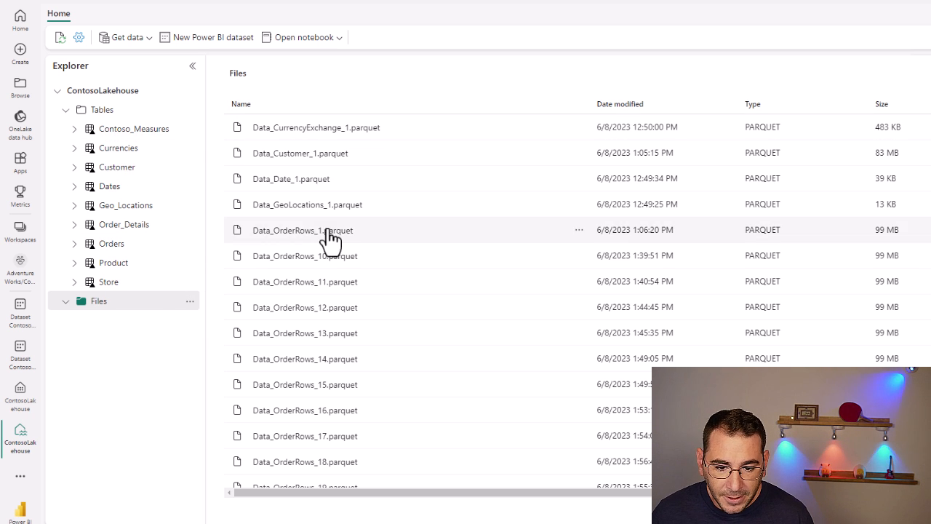
click(580, 157)
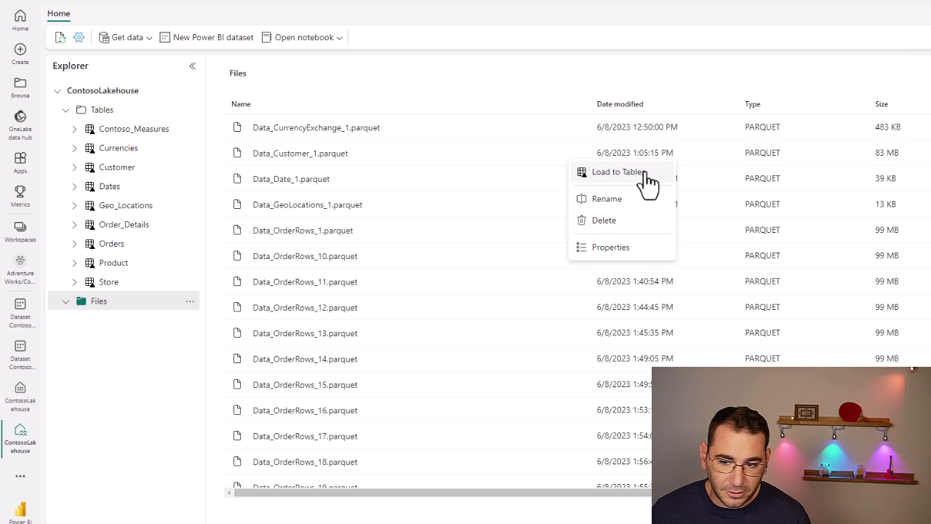
click(556, 99)
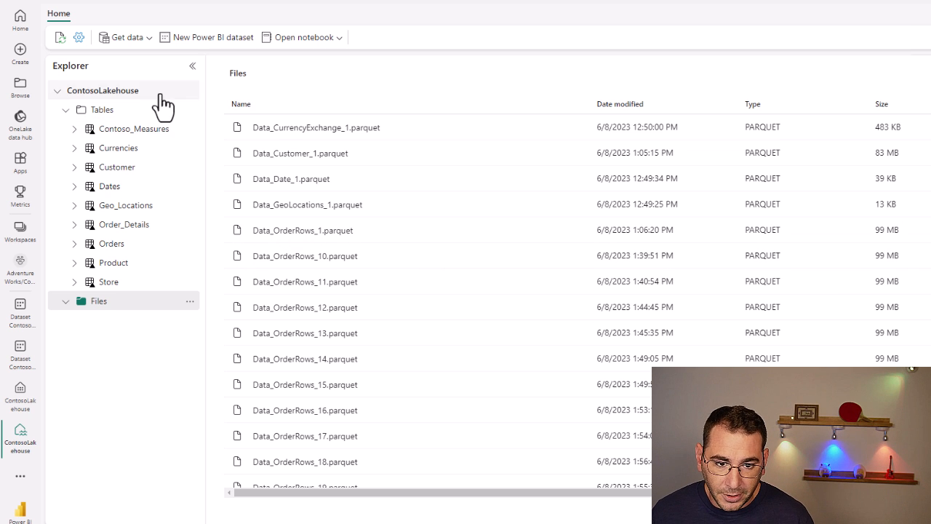
Preview the Contoso_Measures table and switch ContosoLakehouse from the lakehouse view to its SQL endpoint
click(116, 133)
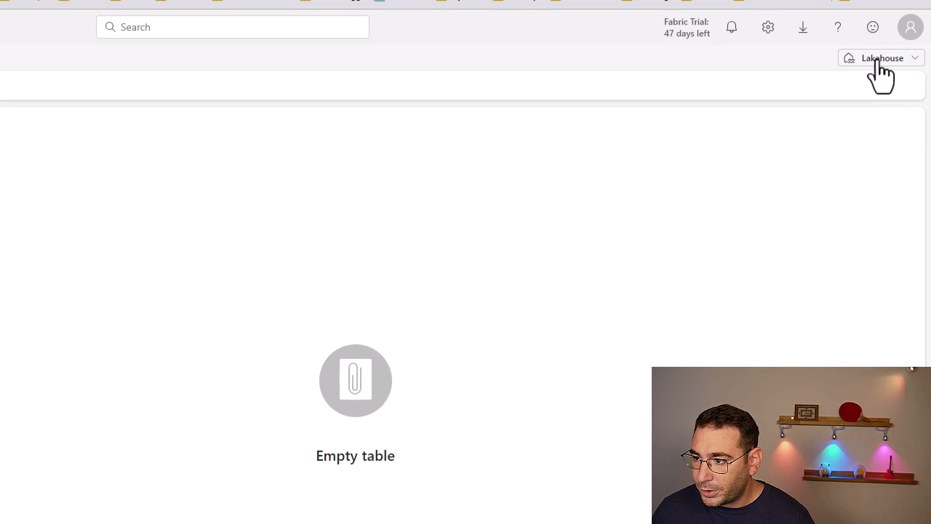
click(879, 63)
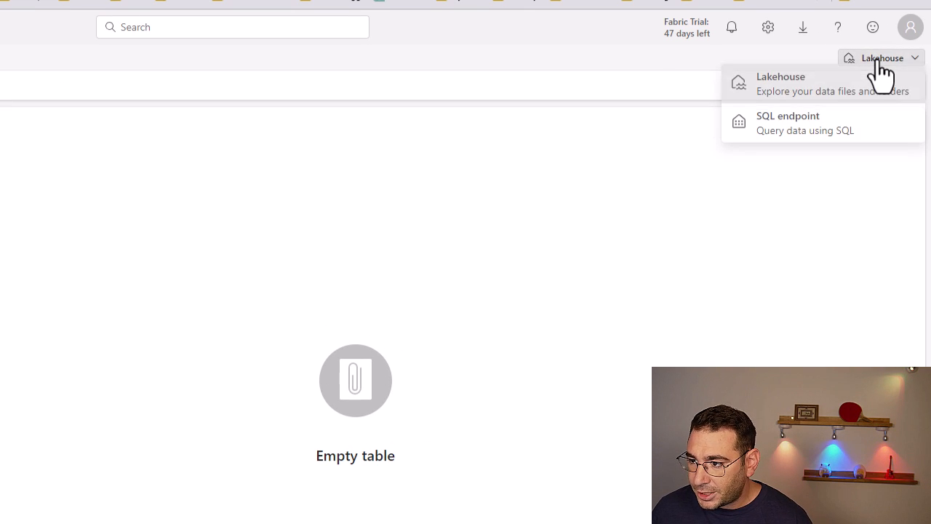
click(776, 140)
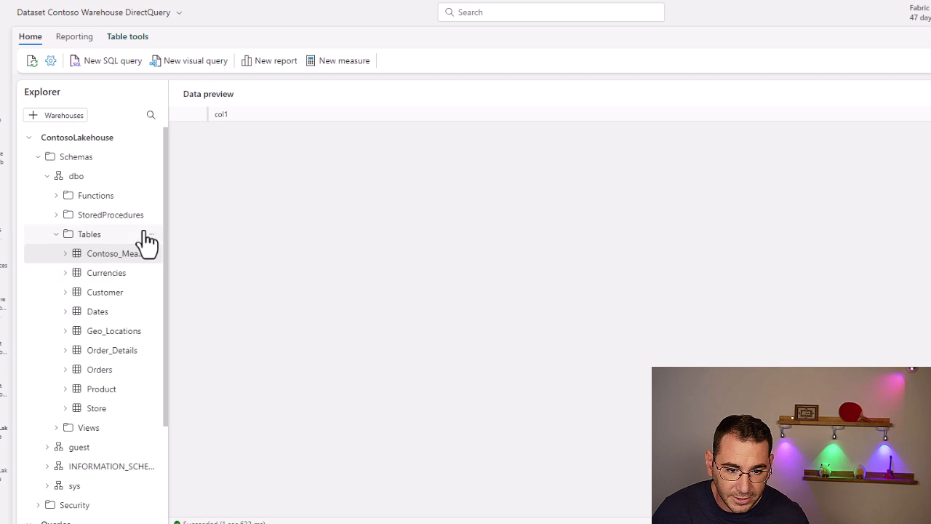
Expand the Views folder in the dbo schema of ContosoLakehouse
scroll(114, 286, down, 1)
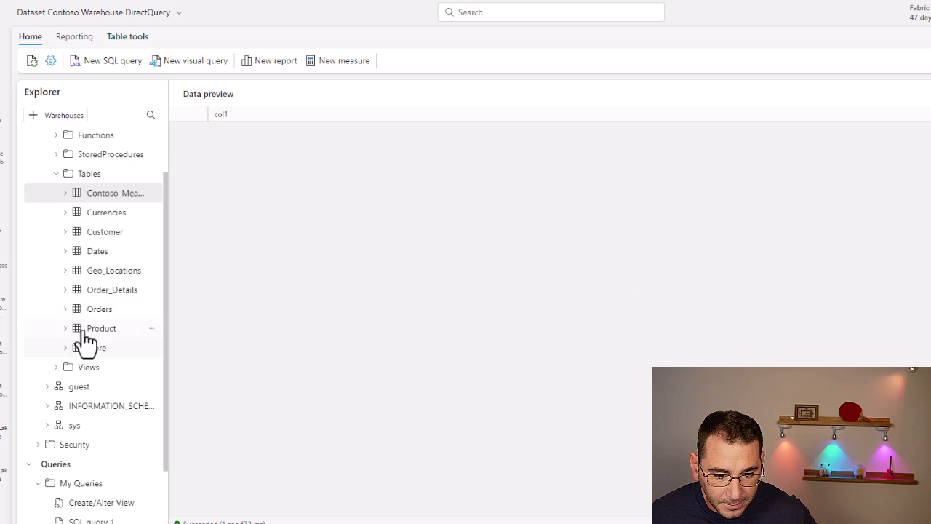
scroll(97, 326, down, 1)
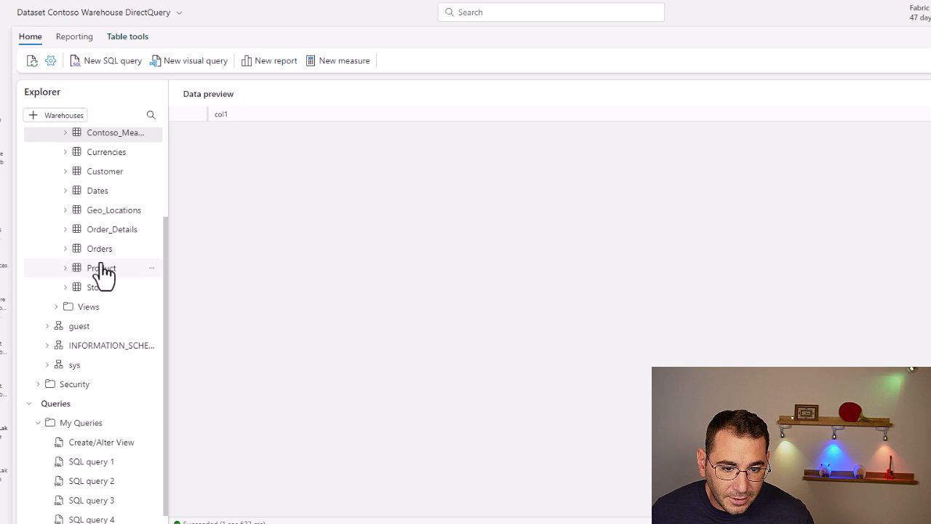
scroll(100, 276, down, 1)
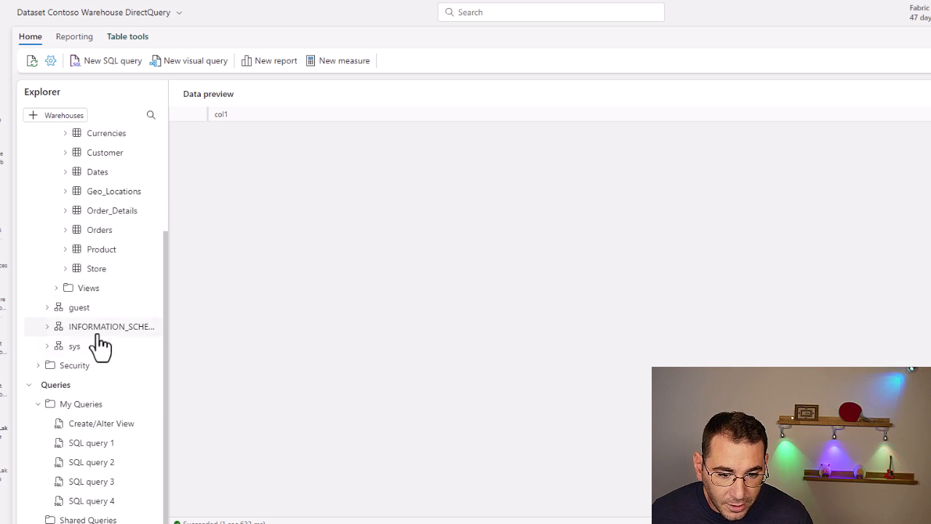
click(58, 289)
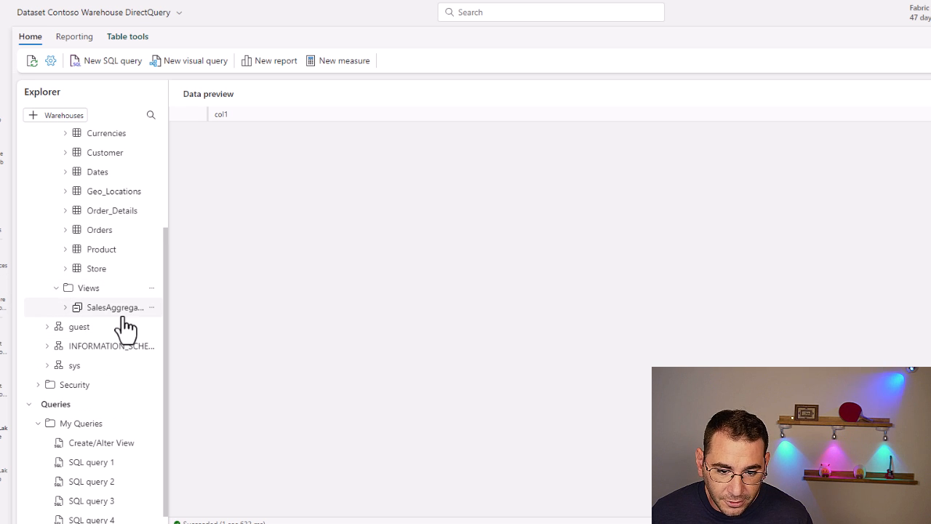
Look through the actions available for the Contoso_Measures table in the SQL endpoint
scroll(104, 317, up, 2)
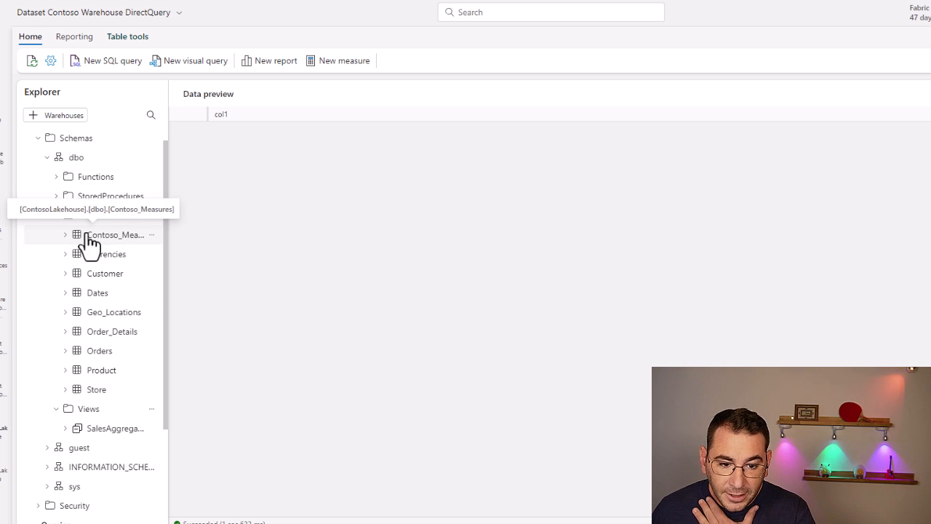
click(152, 235)
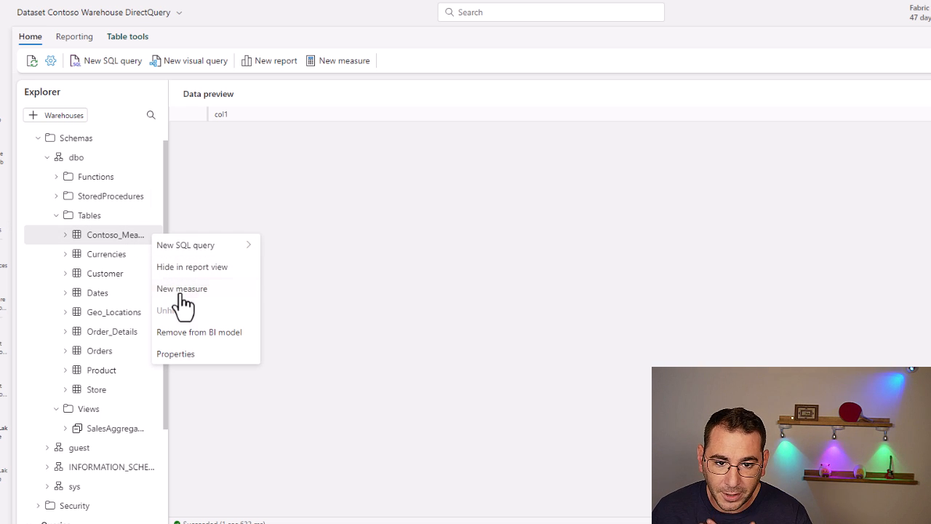
click(204, 225)
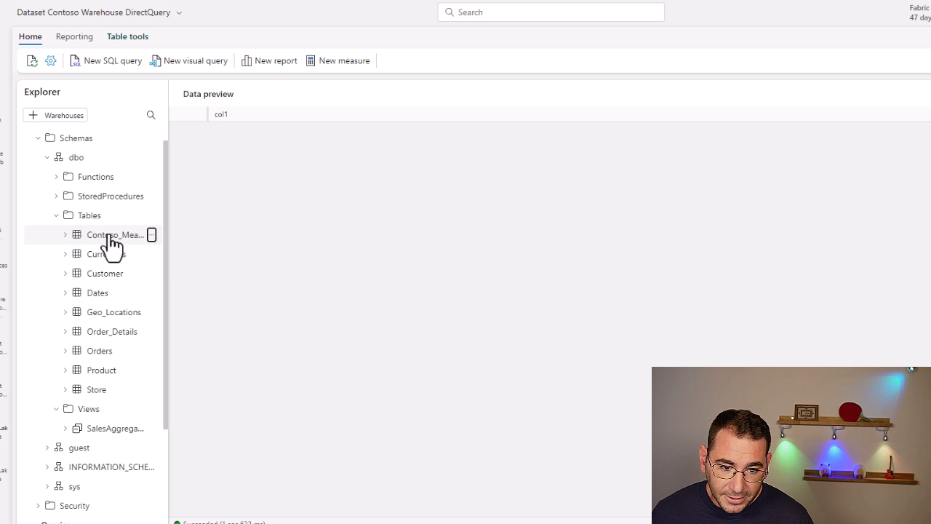
Preview the SalesAggregatedView data and examine the ALTER VIEW statement in the saved Create/Alter View query
click(104, 429)
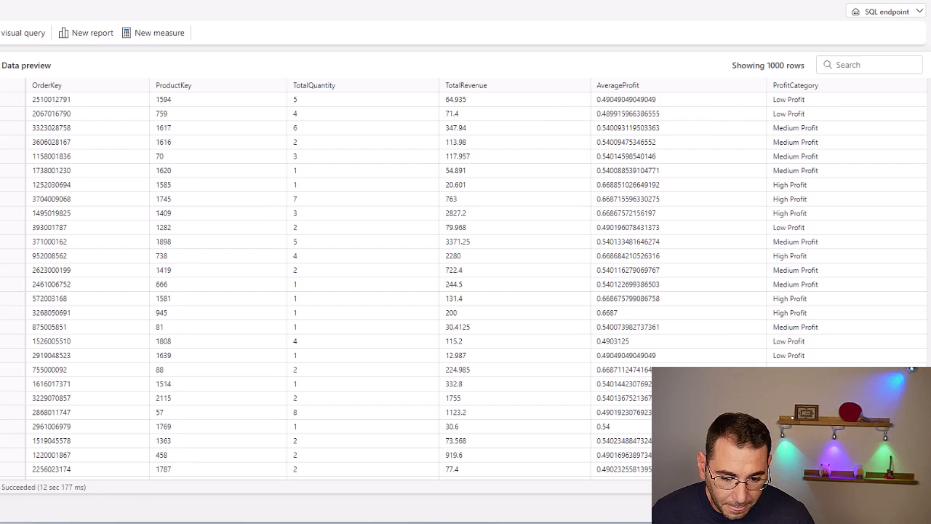
scroll(111, 393, down, 3)
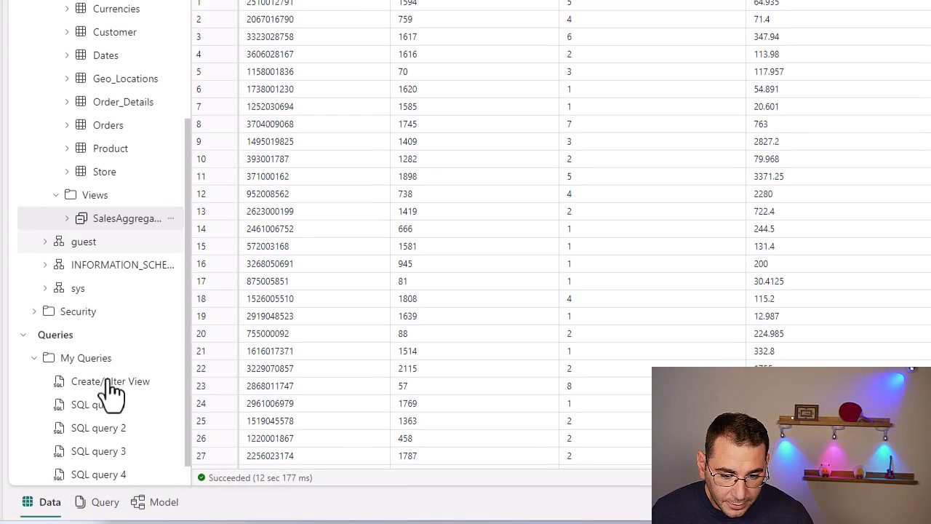
scroll(111, 393, down, 1)
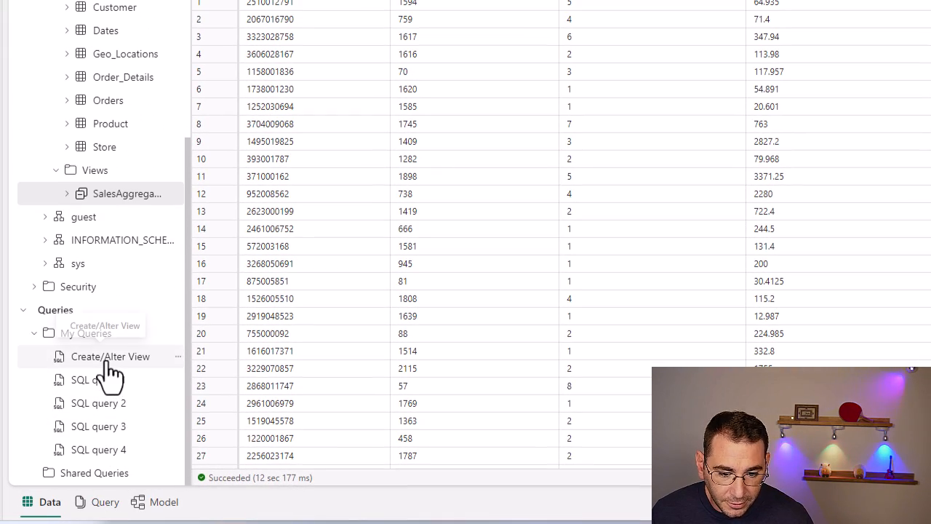
click(109, 361)
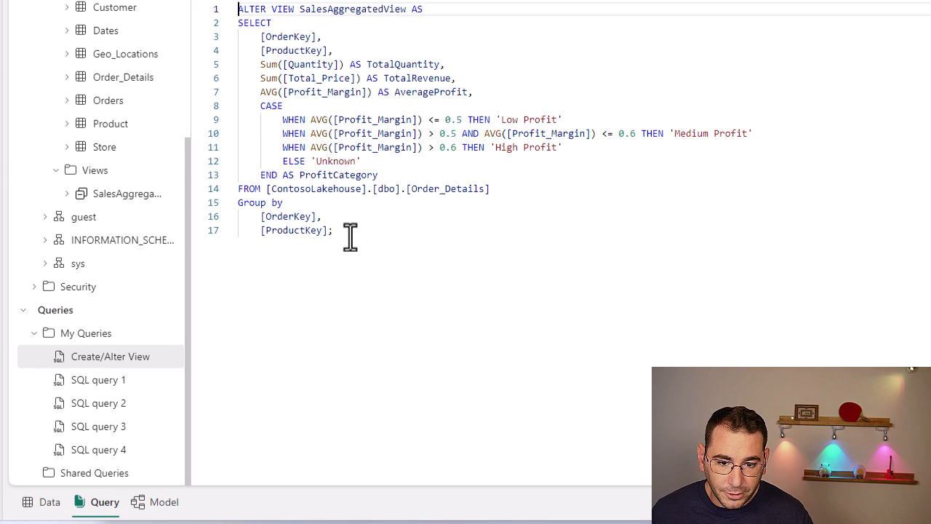
click(350, 237)
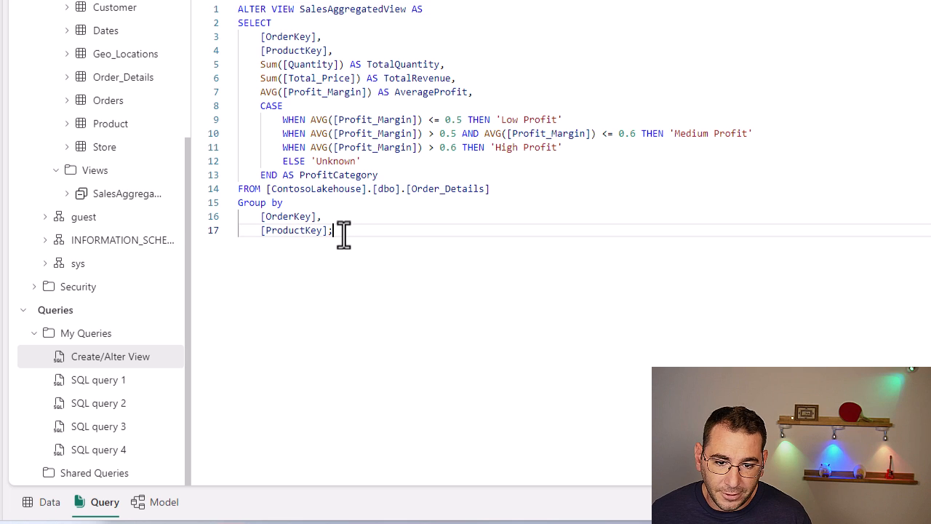
drag(240, 9, 266, 10)
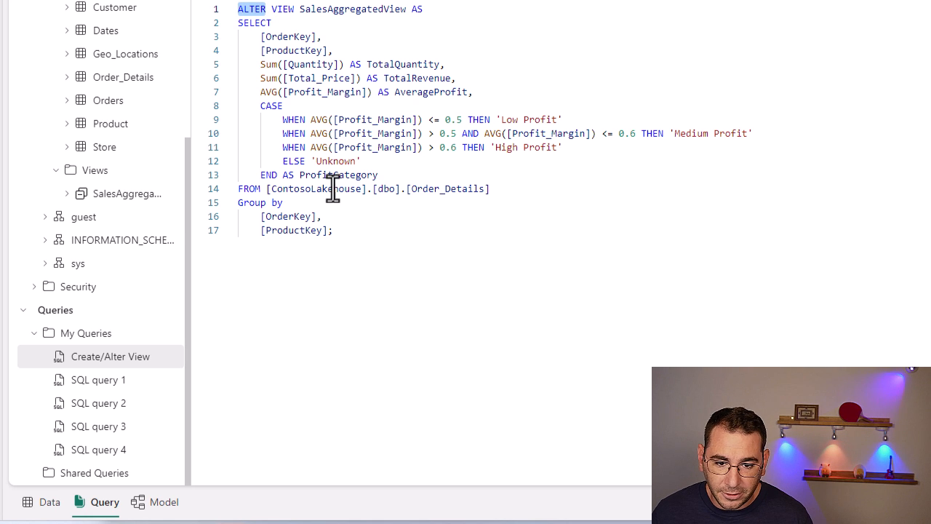
click(335, 238)
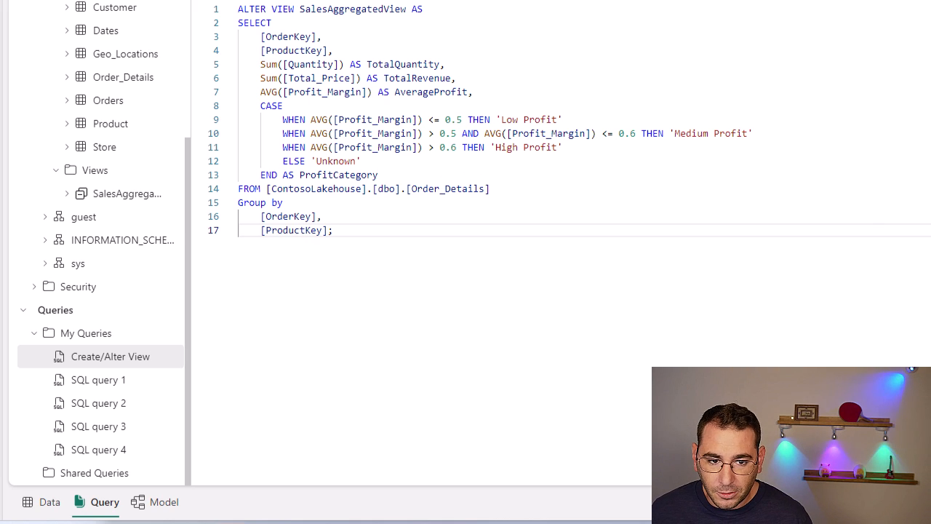
Return to the Adventure Works/Contoso Workspace and open the Contoso Warehouse item of type Warehouse
click(154, 3)
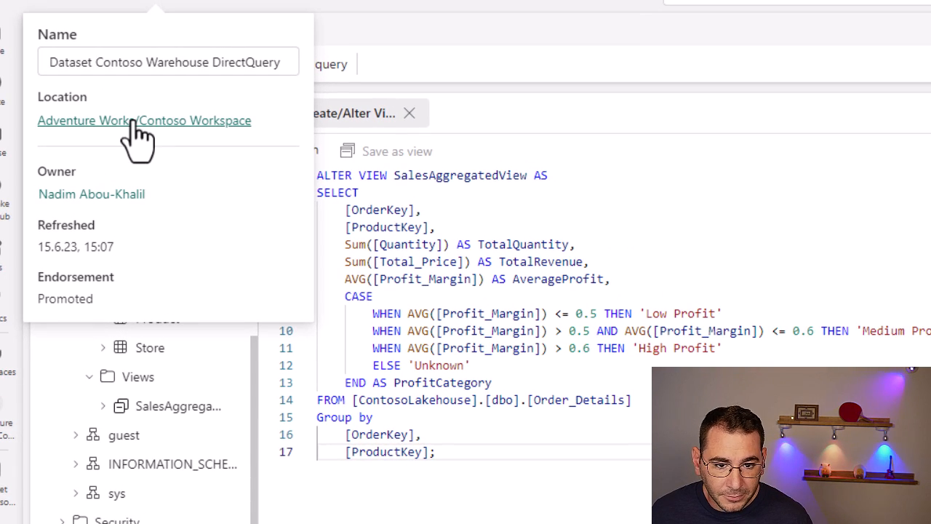
click(134, 123)
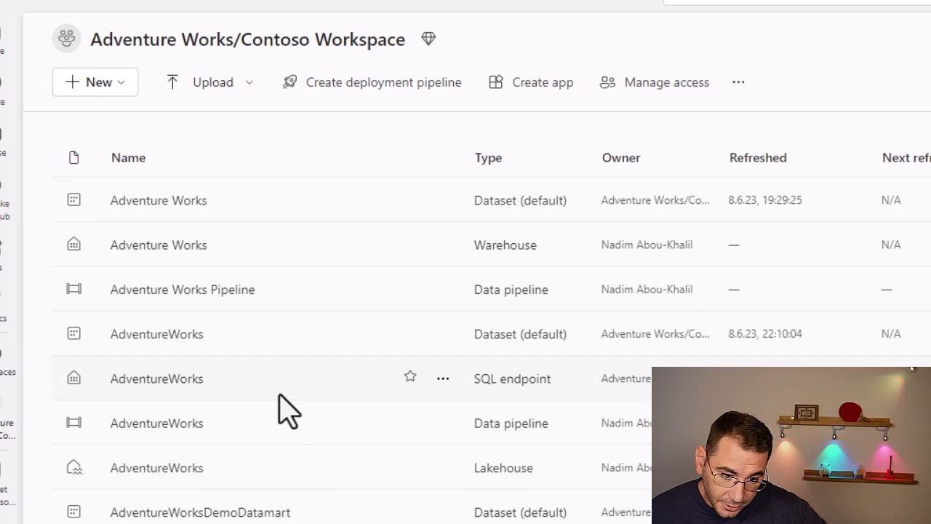
scroll(278, 401, down, 5)
scroll(283, 418, down, 1)
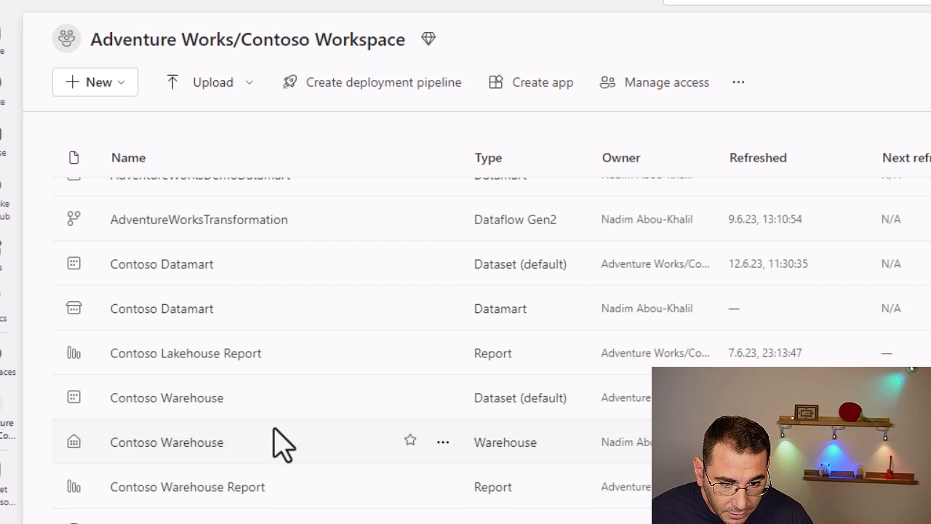
click(182, 455)
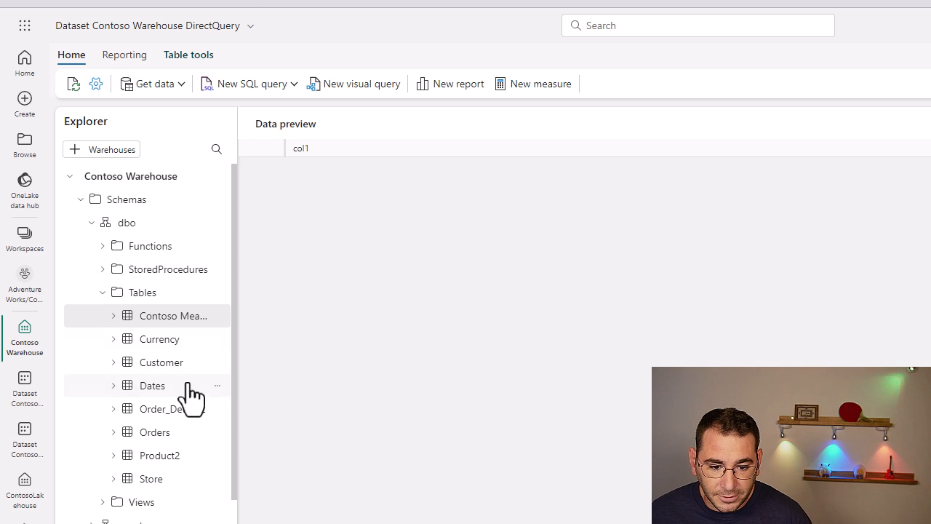
Expand the Views folder in the dbo schema of Contoso Warehouse
scroll(179, 364, down, 1)
scroll(160, 327, down, 1)
scroll(146, 298, up, 1)
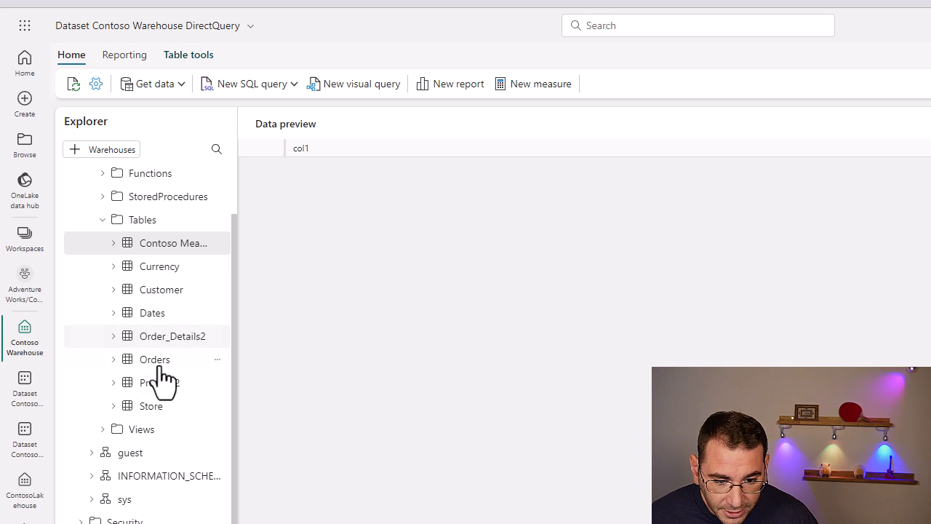
click(104, 435)
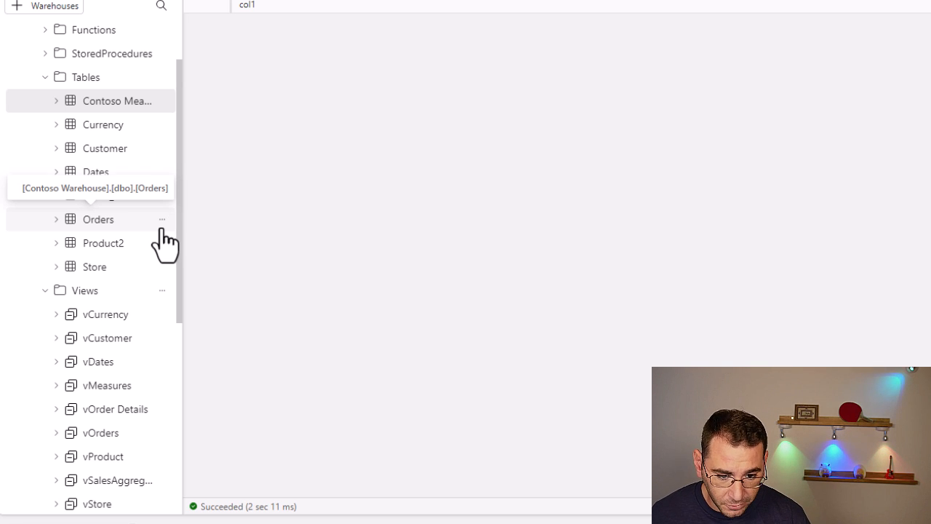
Look through the tables and views of Contoso Warehouse, then preview the vMeasures view and check its columns
scroll(166, 248, down, 1)
scroll(152, 124, up, 1)
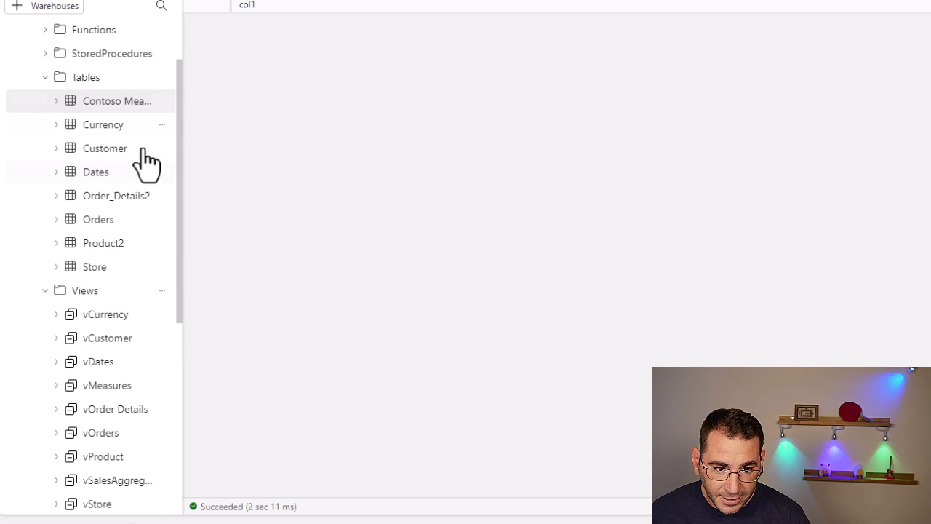
scroll(140, 269, down, 2)
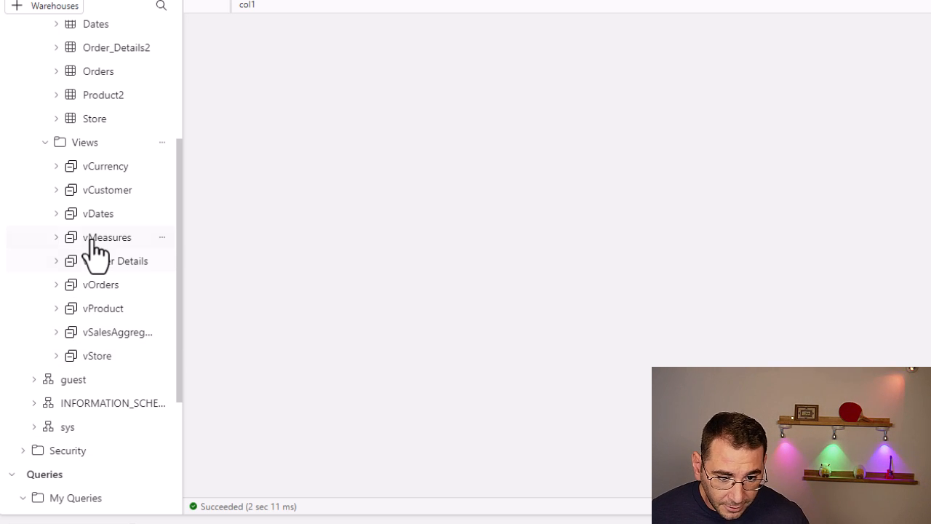
click(93, 240)
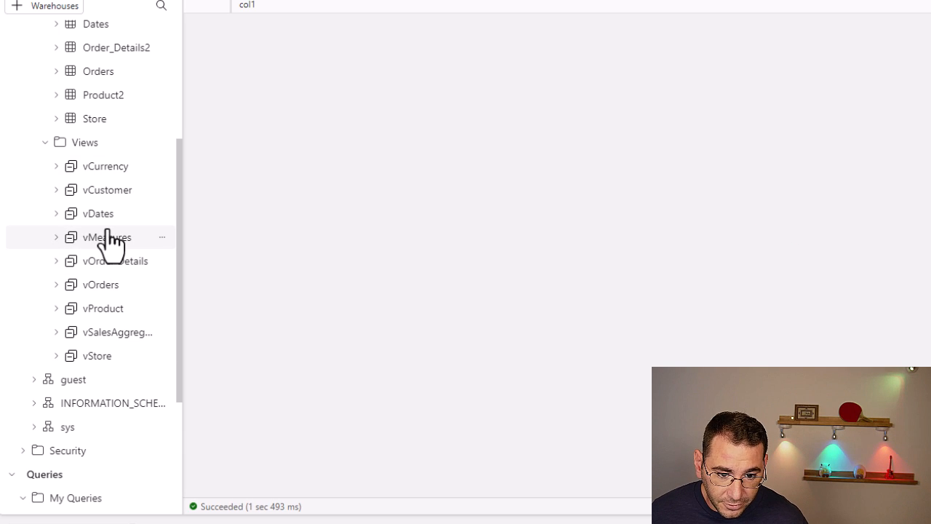
click(55, 238)
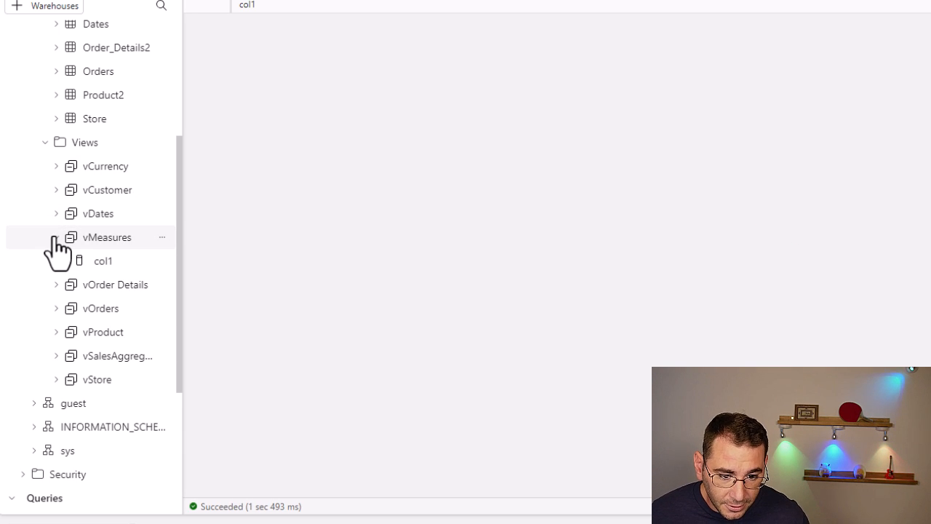
click(55, 237)
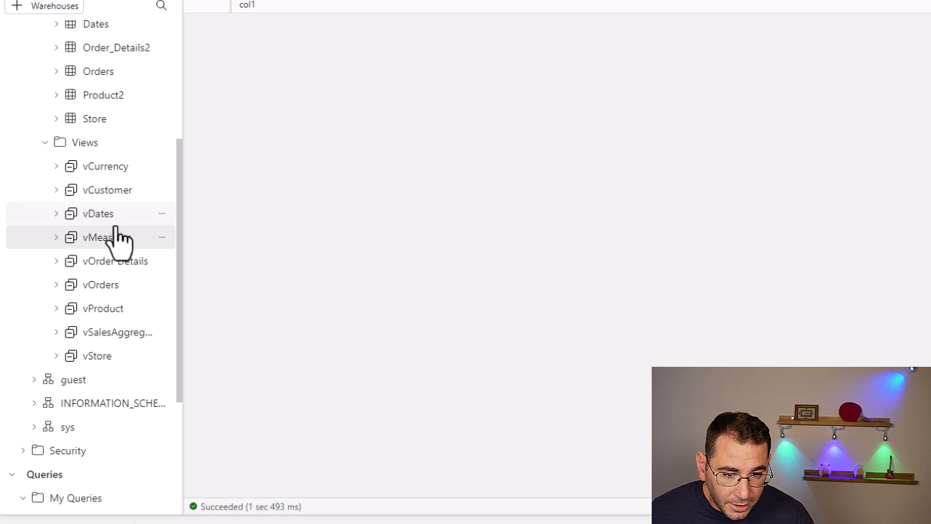
Preview the vSalesAggregated view and open the saved Create Aggregated View query to read its definition
click(117, 333)
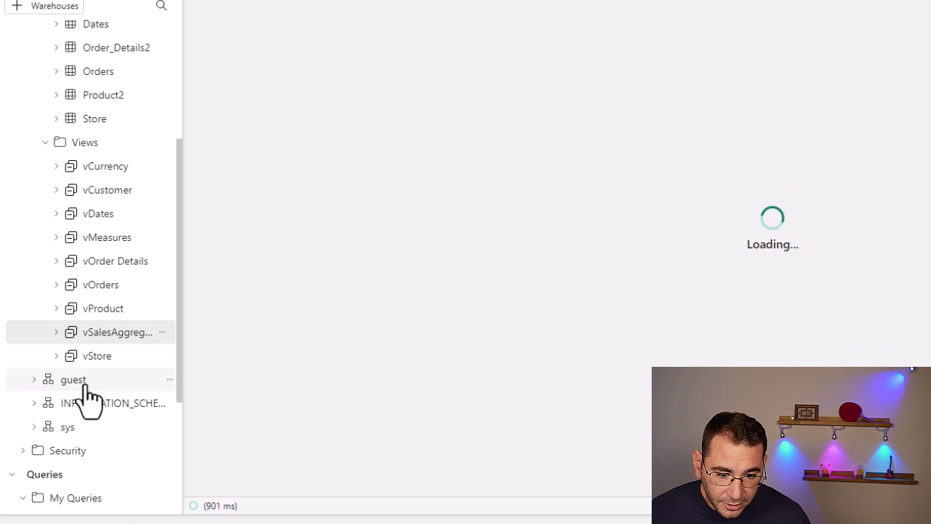
scroll(86, 408, down, 3)
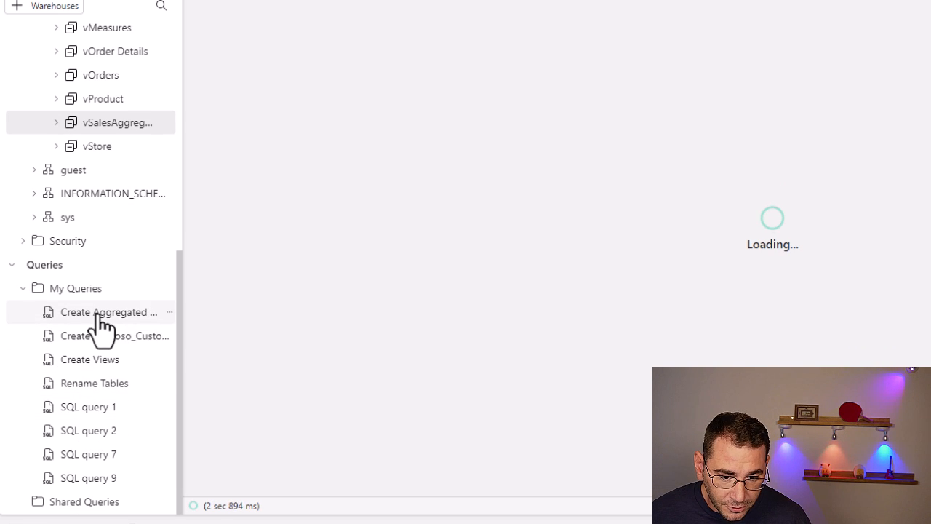
click(97, 313)
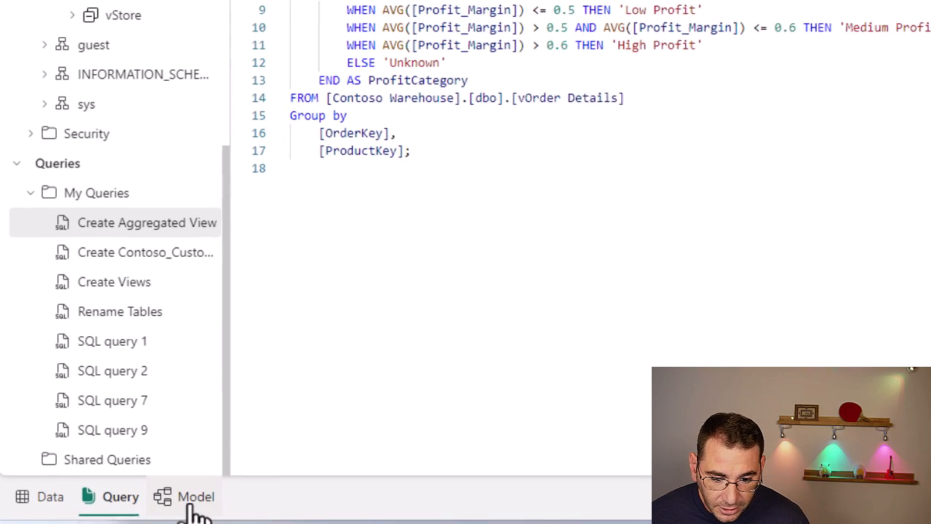
View the warehouse's data model, then look through the items of the Adventure Works/Contoso Workspace
click(192, 502)
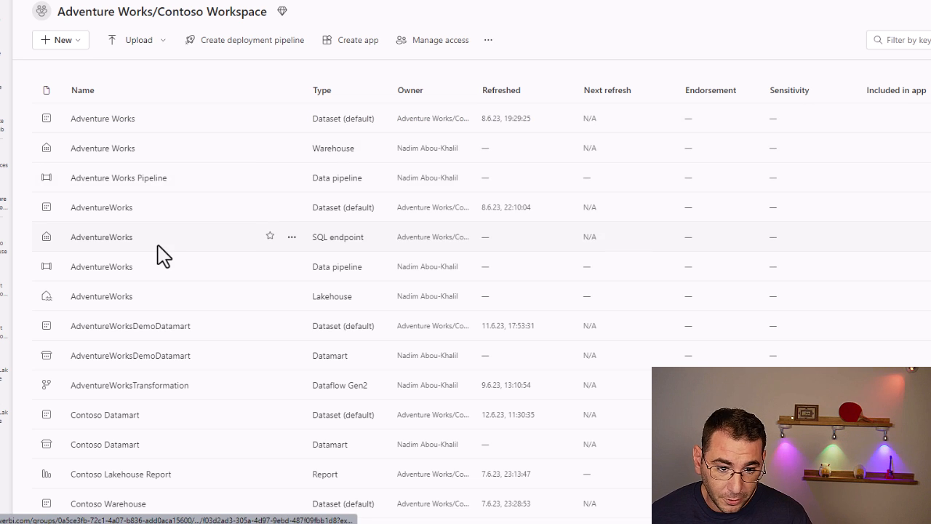
scroll(162, 291, down, 2)
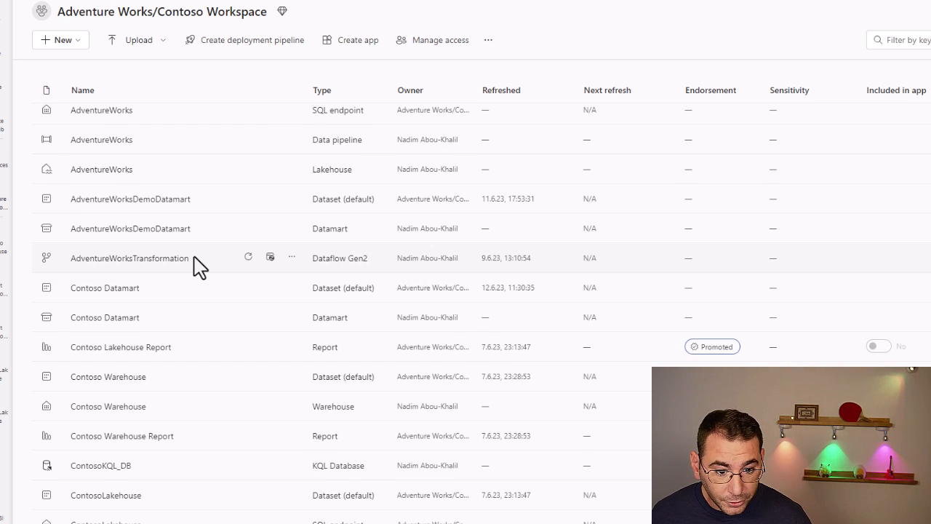
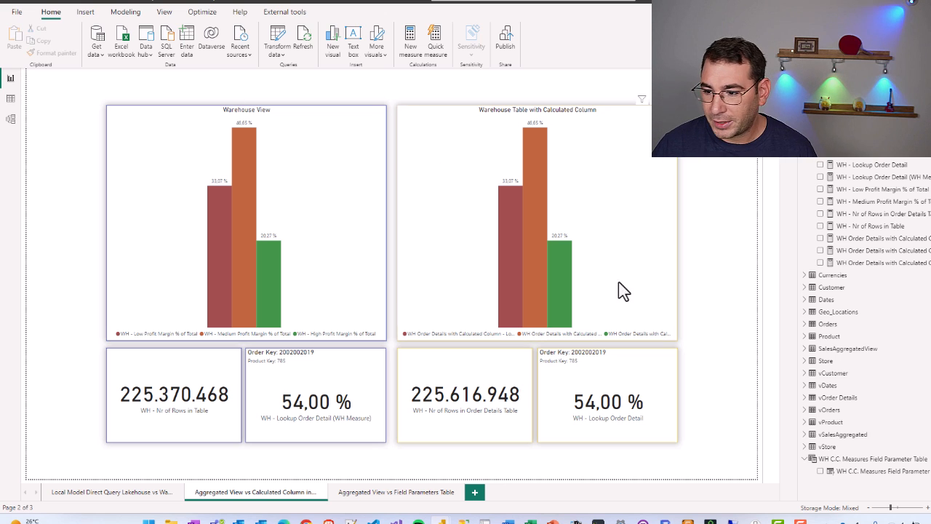
In Power BI Desktop, examine the field parameter slicer on the Field Parameters Table page, then return to the Aggregated View vs Calculated Column page
click(868, 299)
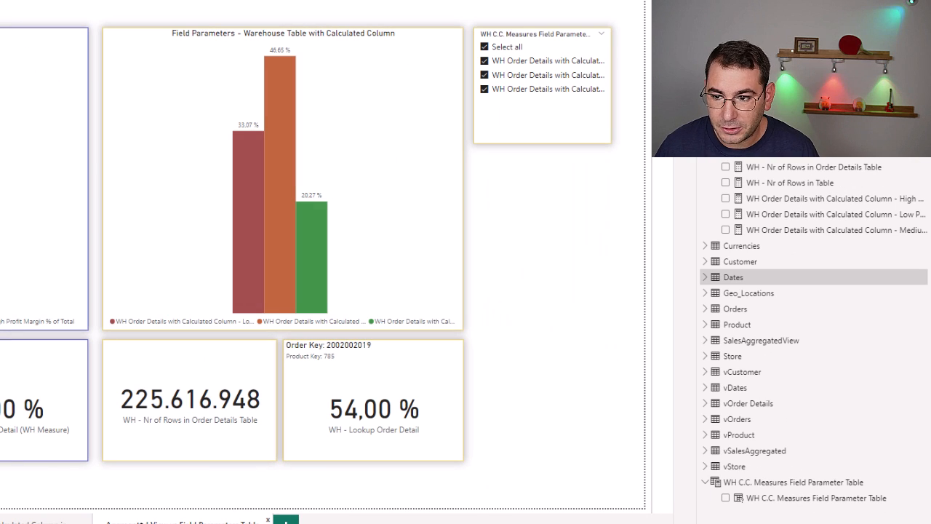
click(537, 136)
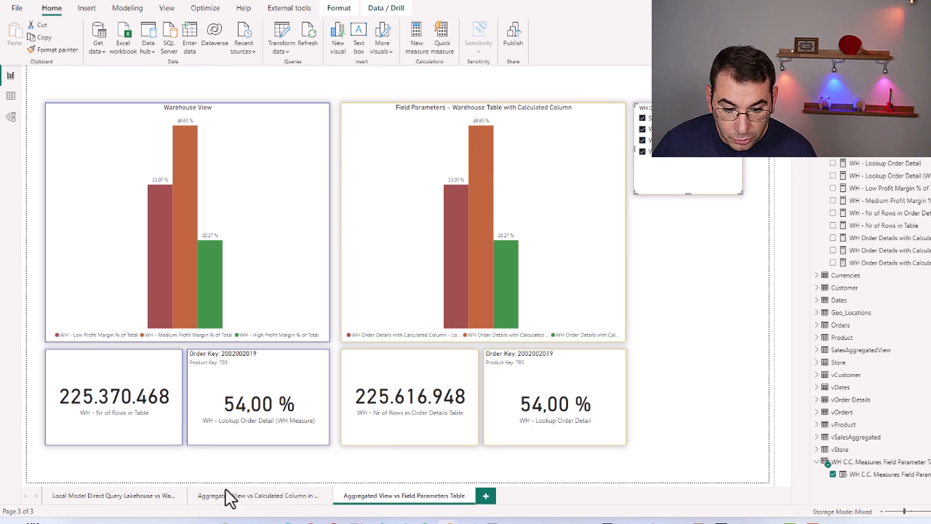
click(252, 498)
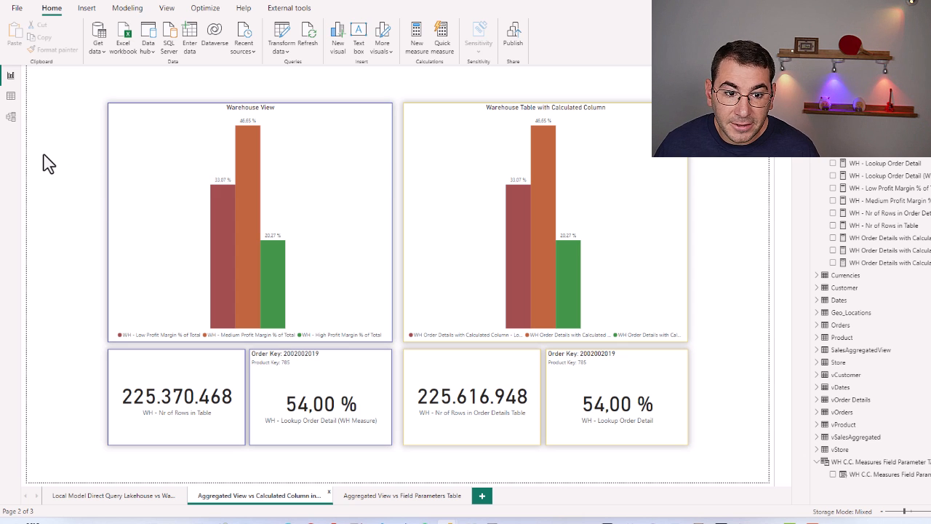
Examine the table relationships in the report's data model and return to the report pages
click(11, 117)
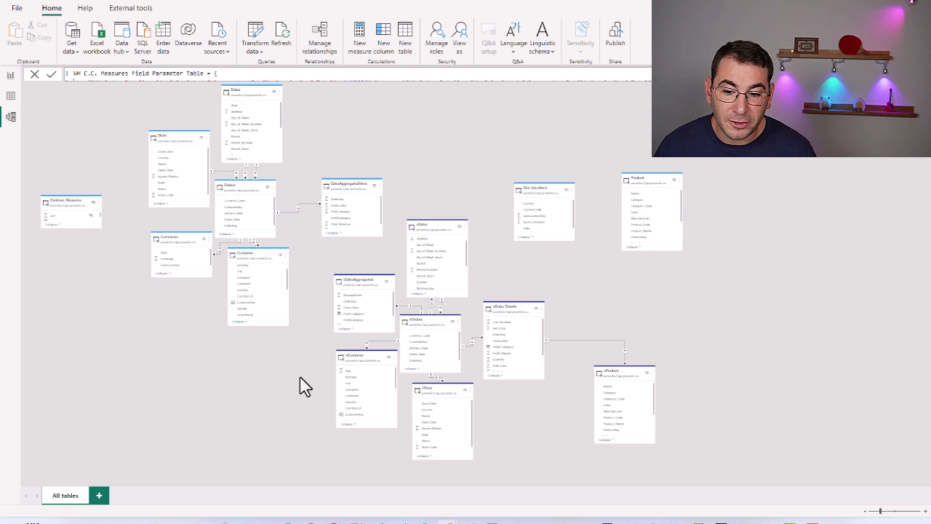
click(11, 75)
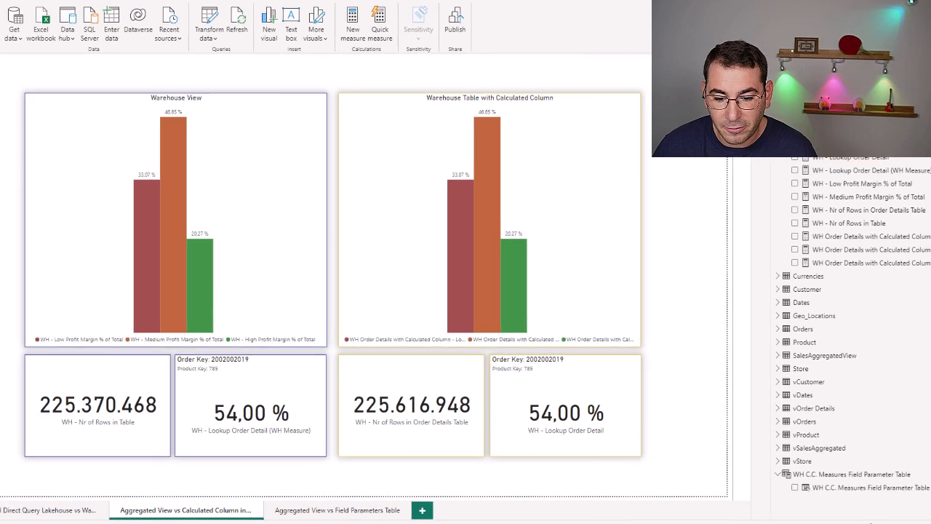
Switch to the published report in the browser and view the Warehouse View and Warehouse Table with Calculated Column visuals
mouse_move(293, 521)
click(385, 476)
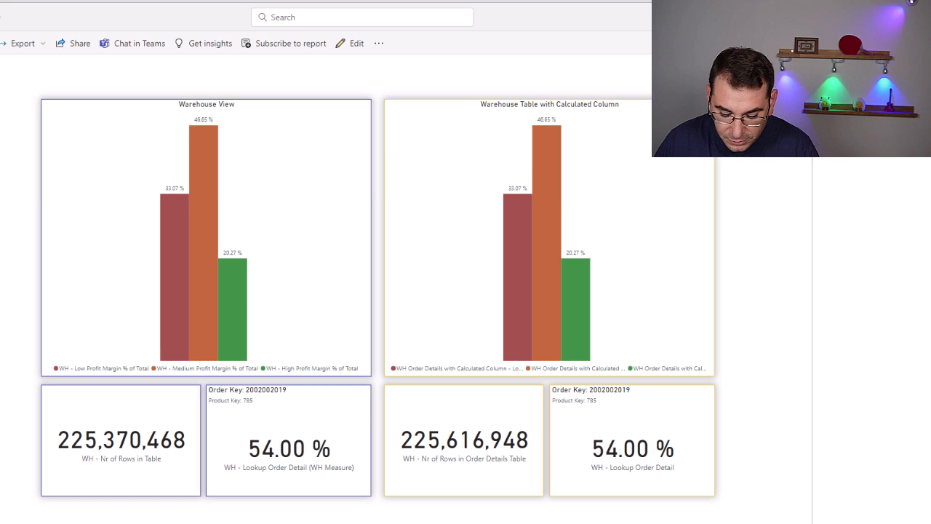
text(d)
key(Return)
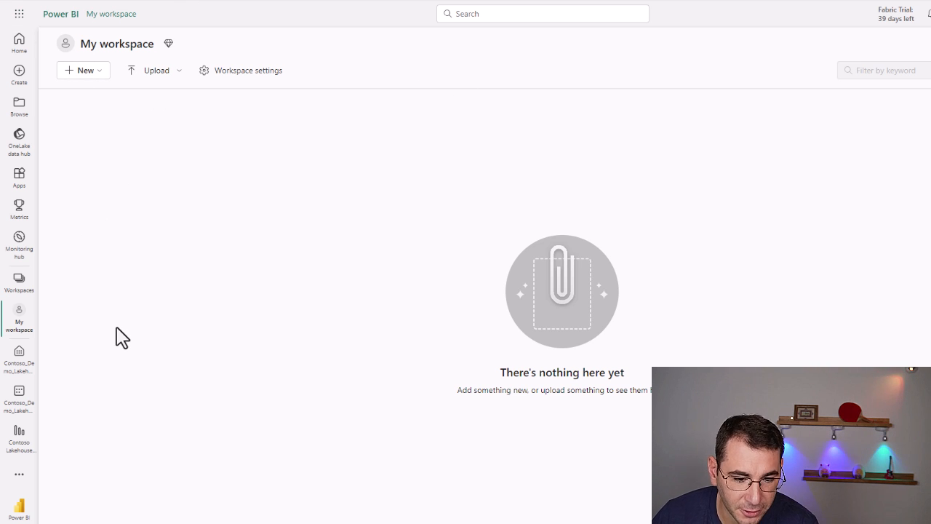
Start a new workspace and name it Contoso_Demo_Workspace
click(19, 288)
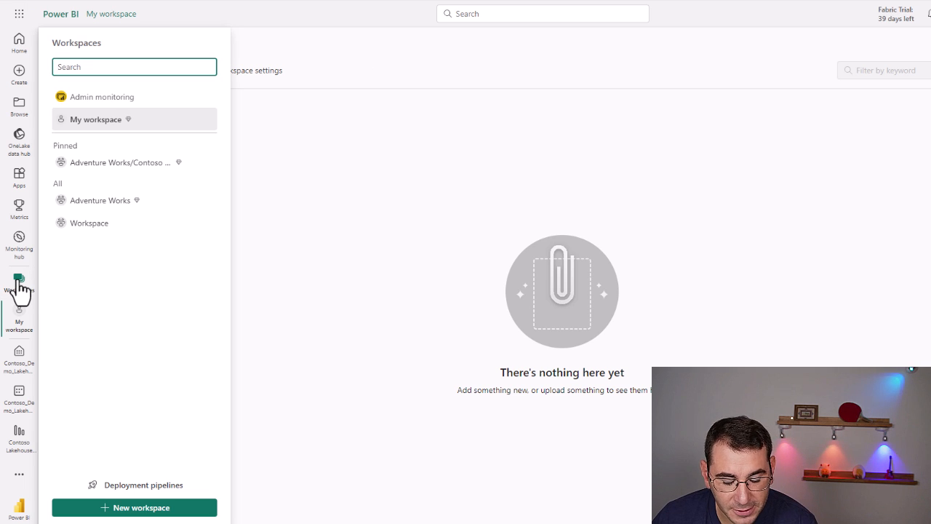
click(131, 509)
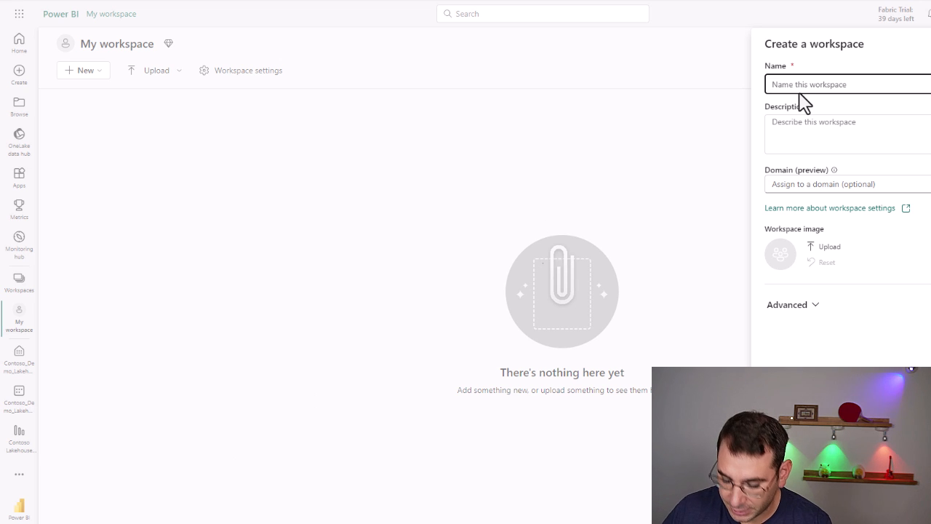
text(Contoso_Dem)
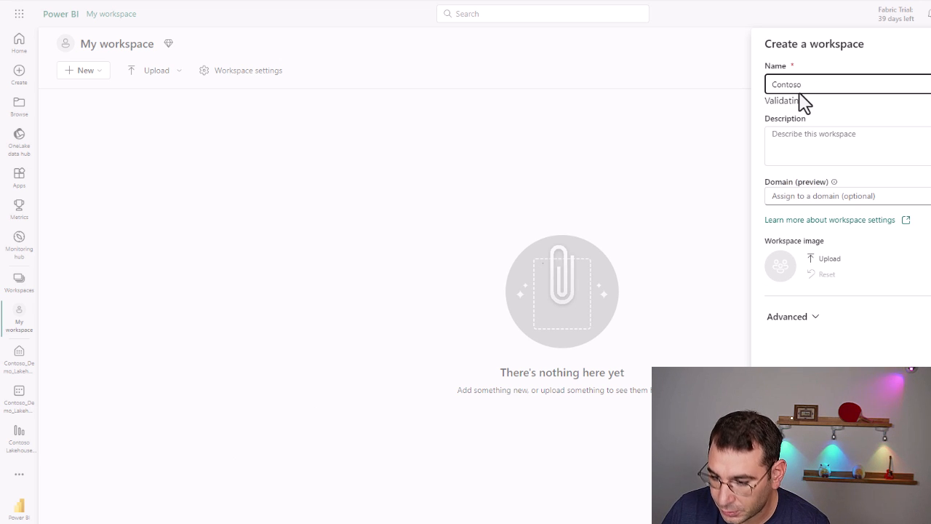
text(o_Workspace)
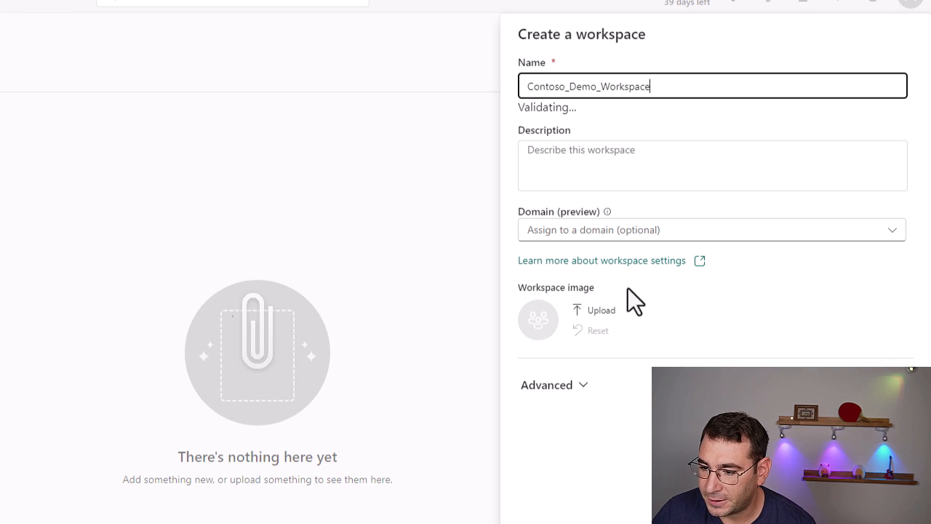
Review the advanced workspace settings, choose the large dataset storage format and create the workspace
click(574, 387)
scroll(610, 399, down, 3)
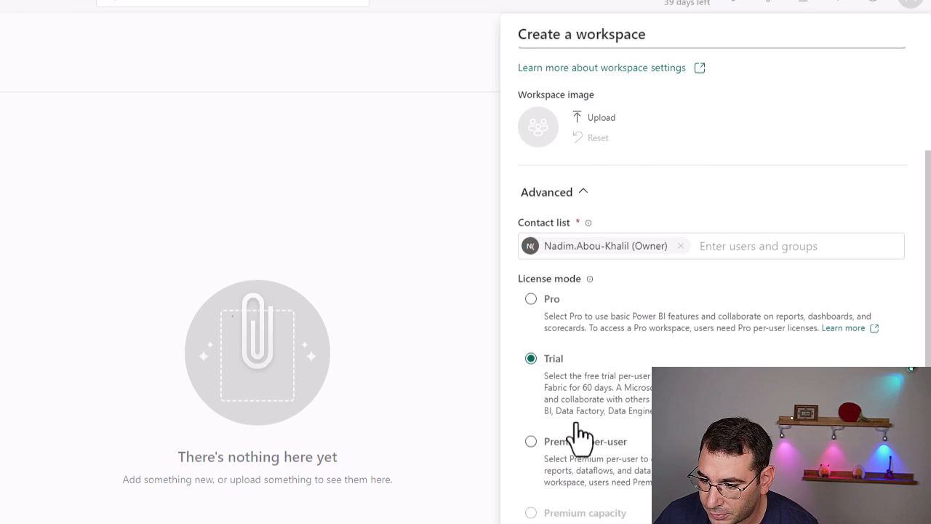
scroll(575, 429, down, 1)
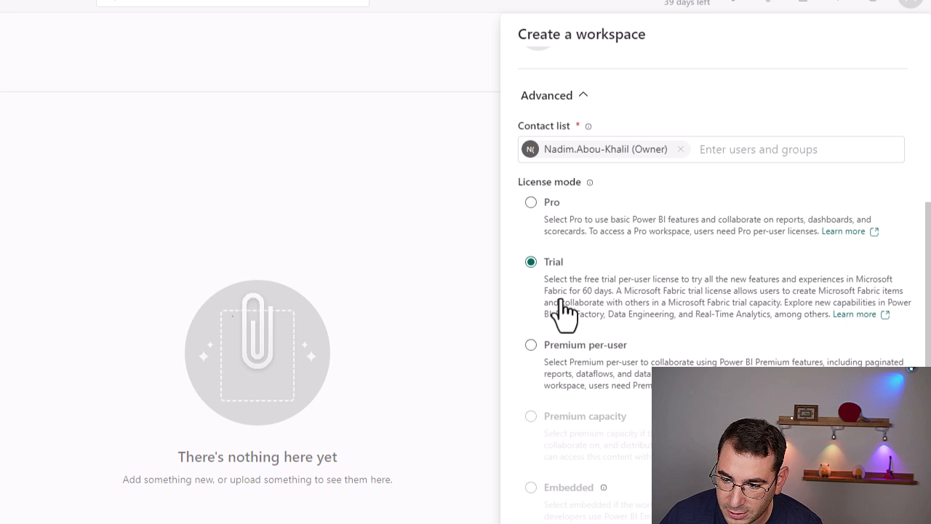
scroll(568, 342, down, 1)
scroll(567, 353, down, 3)
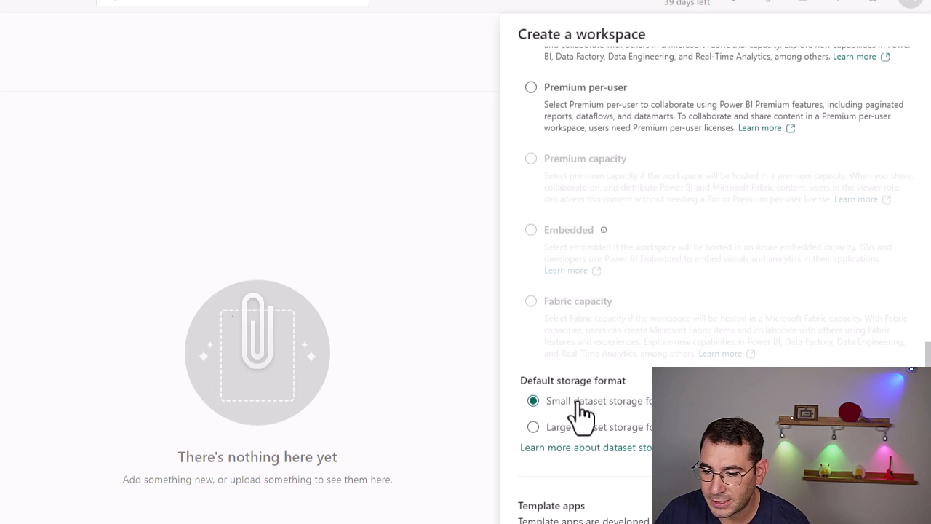
click(571, 427)
scroll(606, 374, up, 10)
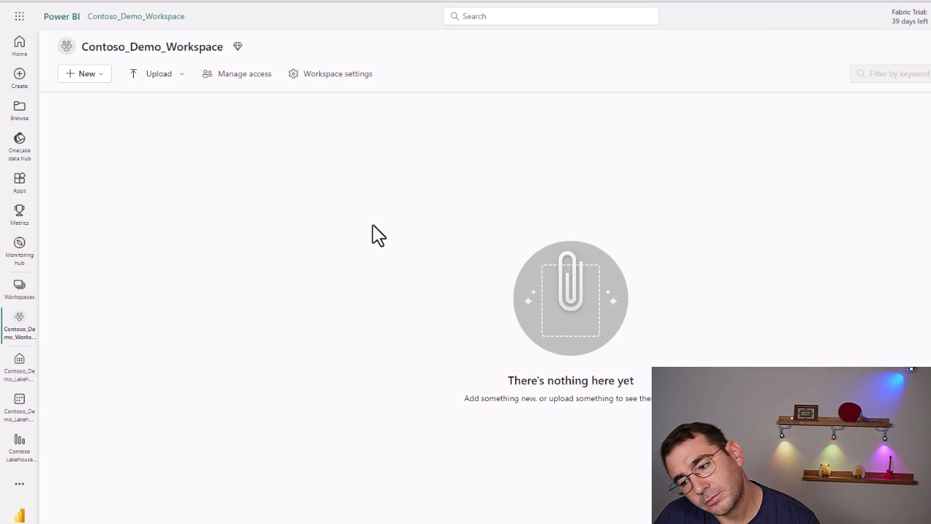
Create a lakehouse named Contoso_Demo_Lakehouse in Contoso_Demo_Workspace from the full list of item types
click(97, 79)
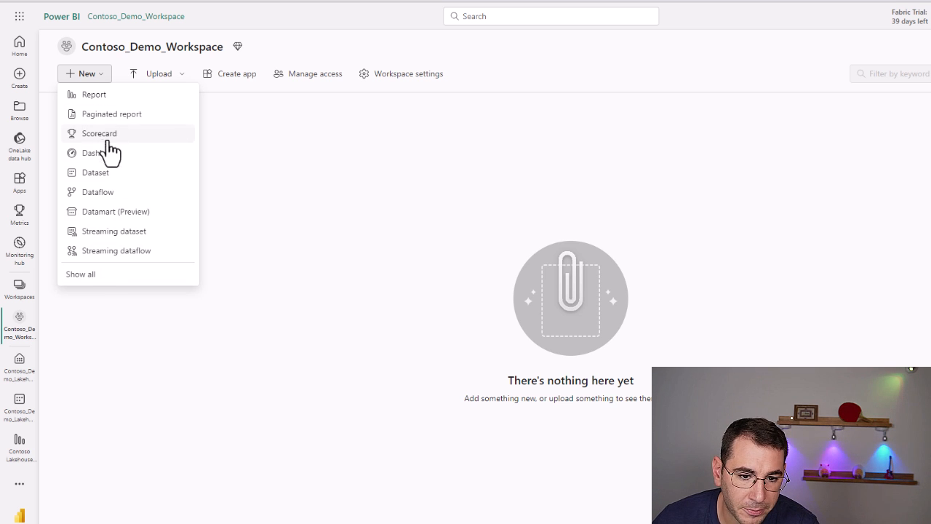
click(81, 275)
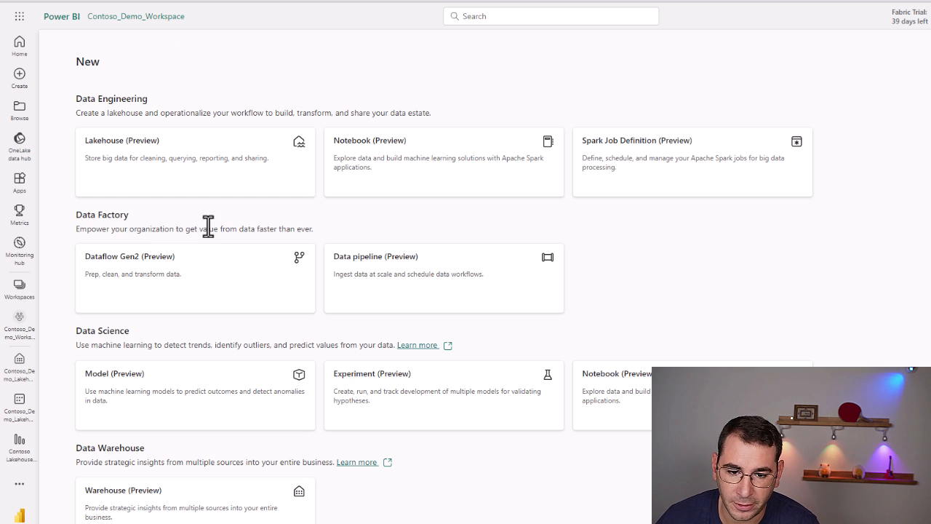
click(160, 174)
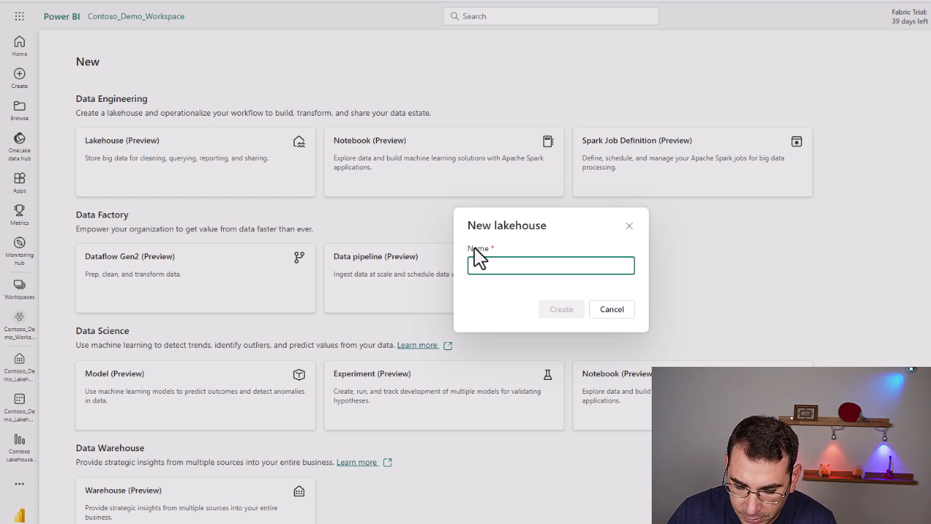
text(Contoso_Demo_Lakehouse)
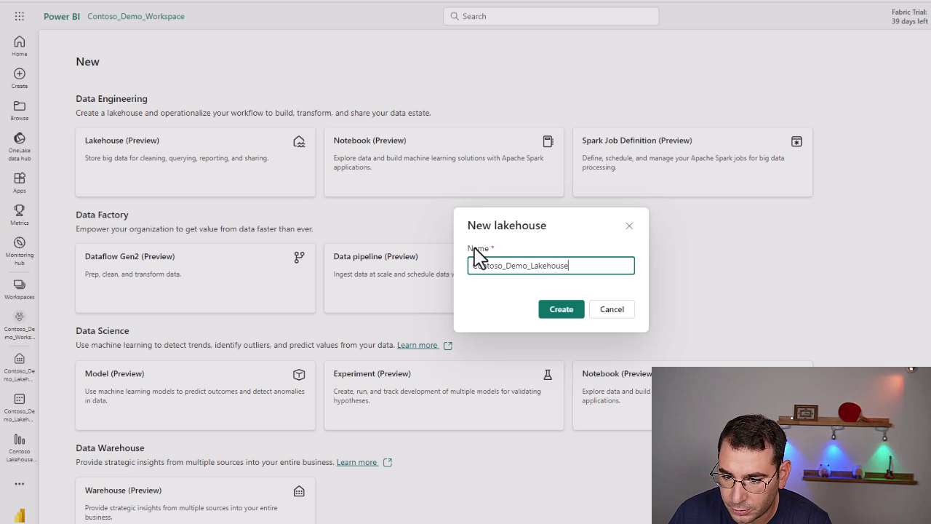
click(552, 312)
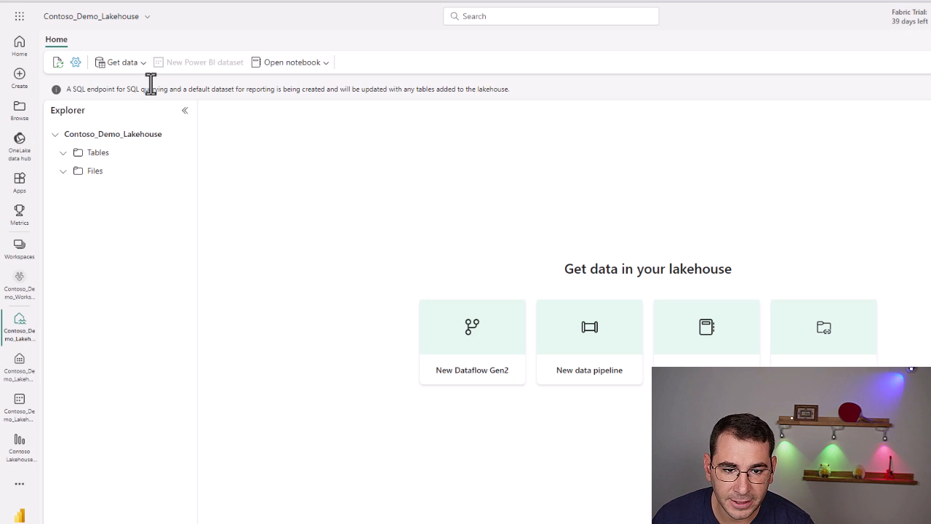
Upload the Contoso parquet files, starting with Data_CurrencyExchange_1.parquet and Data_Customer_1.parquet, to the lakehouse's Files folder
click(131, 69)
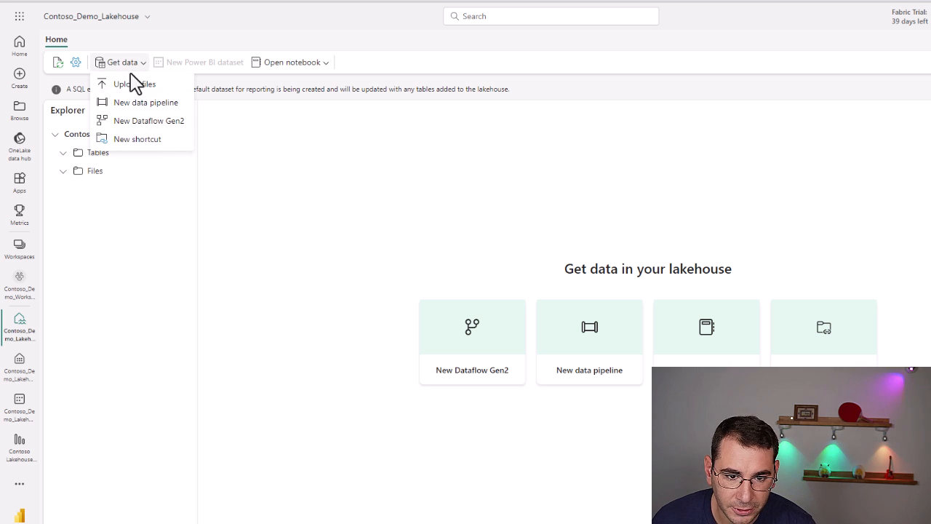
click(134, 86)
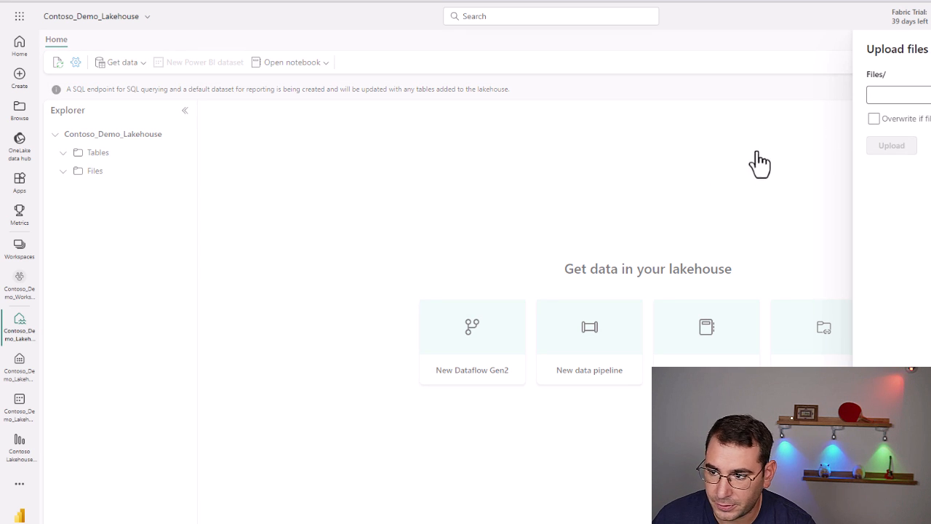
click(912, 100)
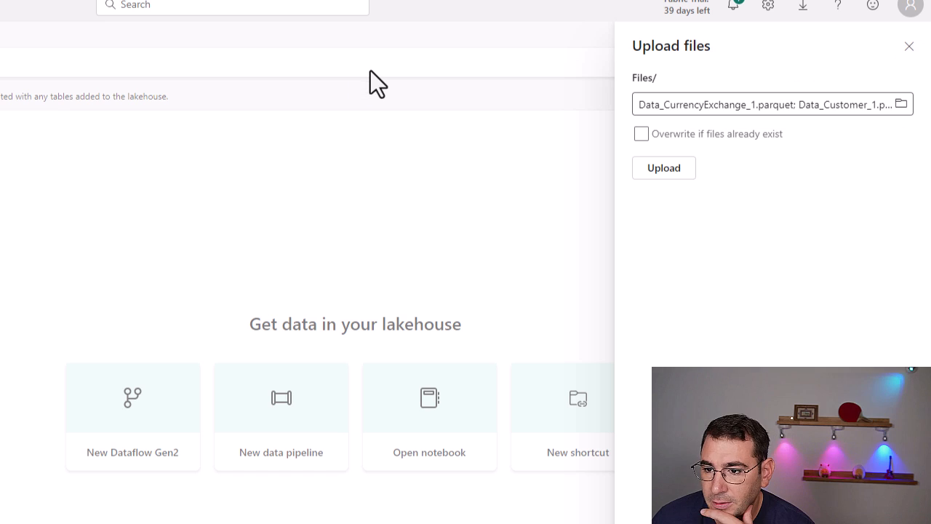
click(664, 168)
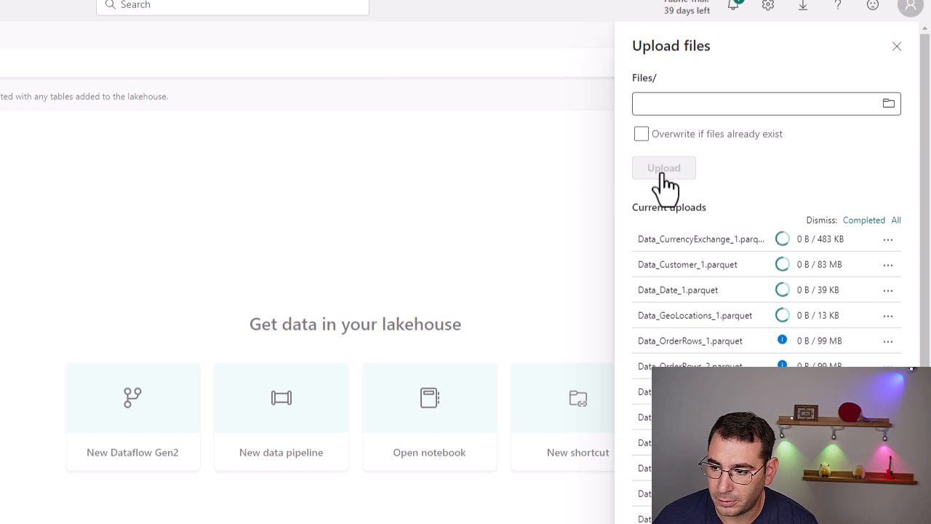
Check the upload progress of all the Contoso parquet files in the current uploads list
scroll(696, 291, down, 4)
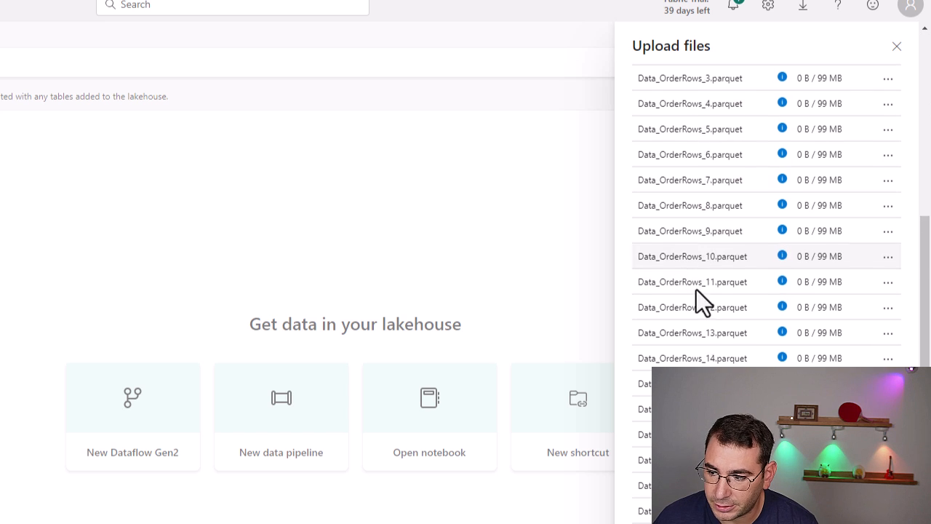
scroll(696, 290, down, 3)
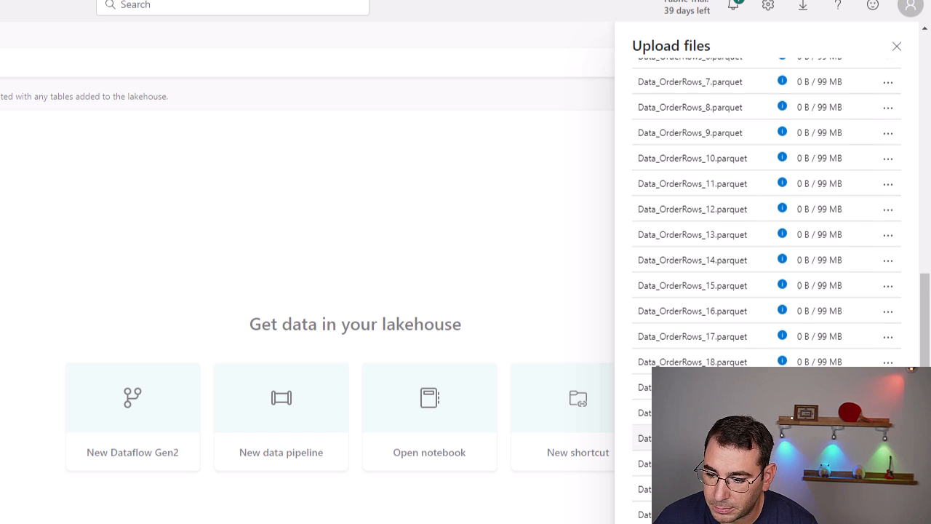
scroll(655, 269, up, 7)
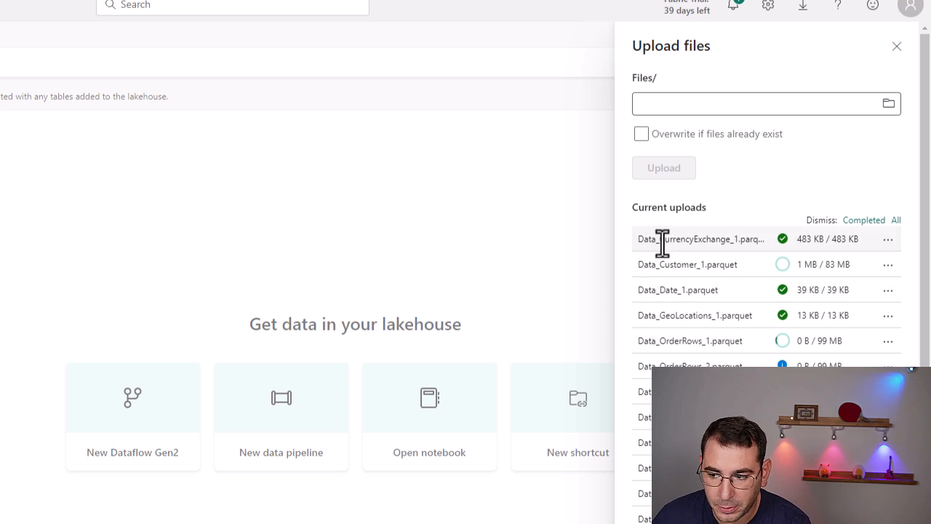
scroll(707, 299, down, 5)
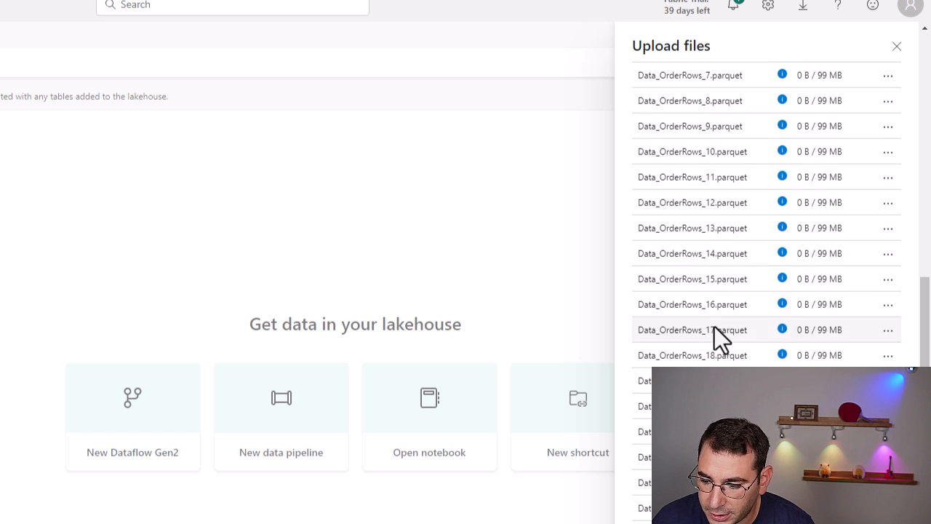
scroll(717, 331, up, 5)
scroll(707, 329, up, 1)
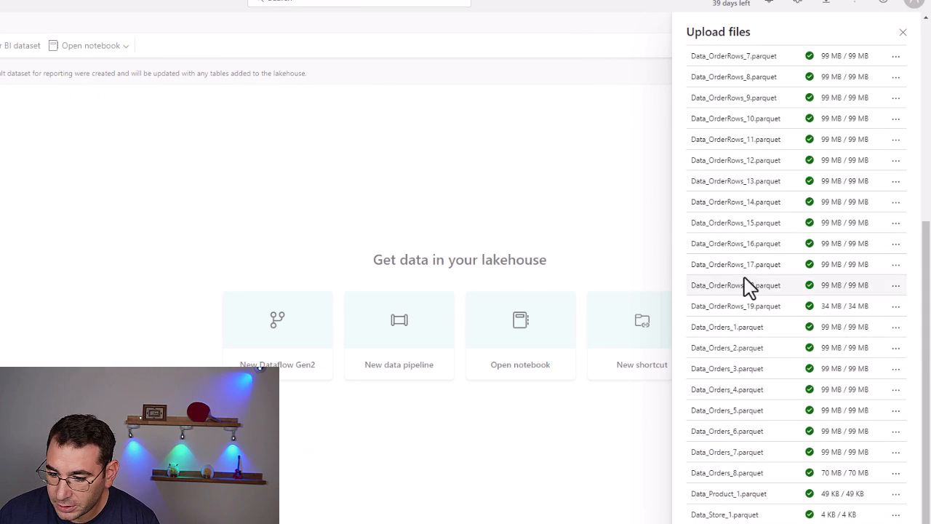
scroll(731, 266, up, 5)
scroll(732, 266, up, 1)
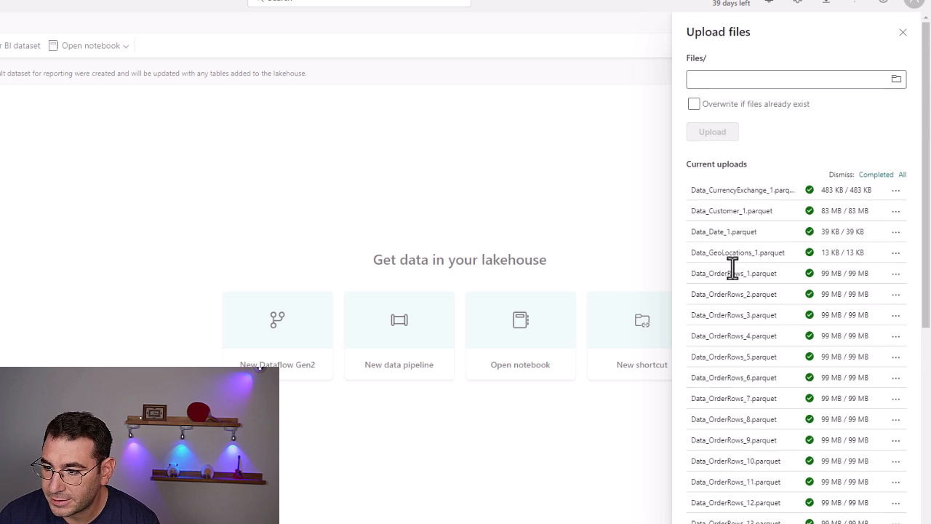
Leave the file upload and review the parquet files in the Files folder of Contoso_Demo_Lakehouse
click(309, 180)
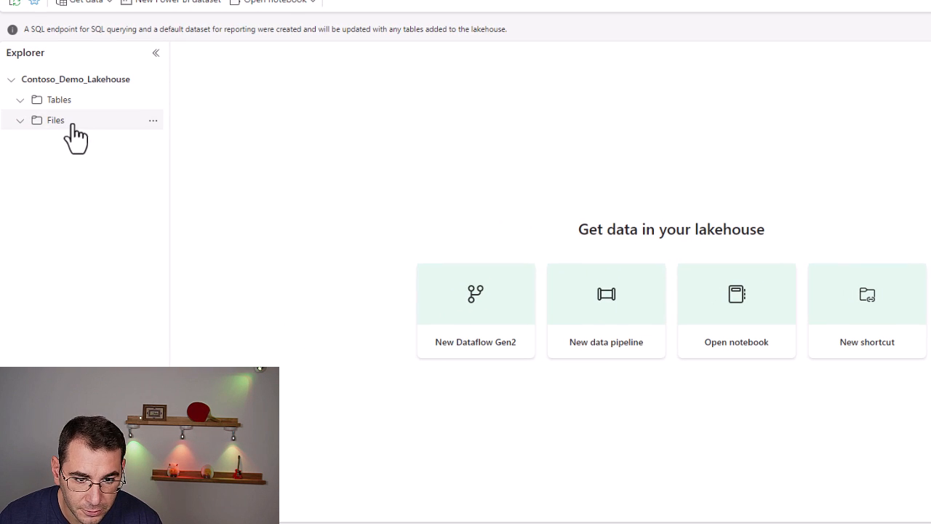
click(62, 125)
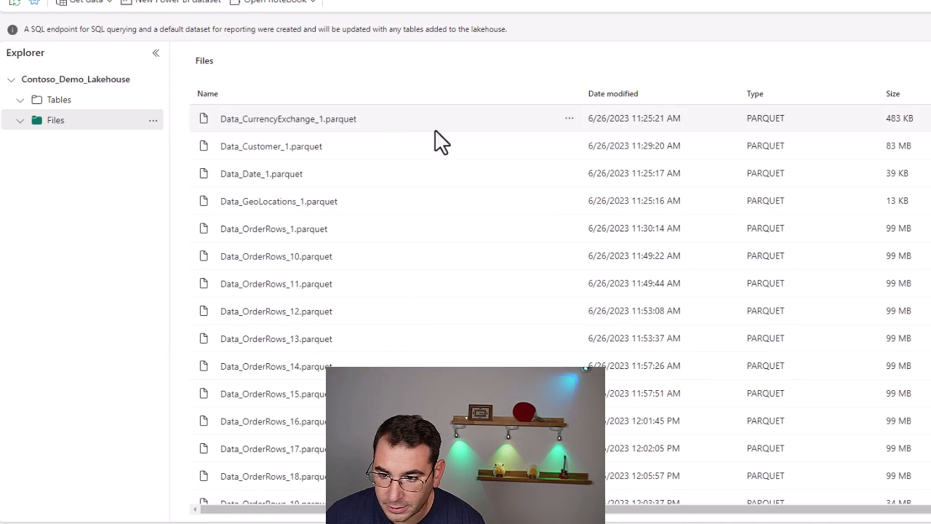
scroll(455, 186, down, 8)
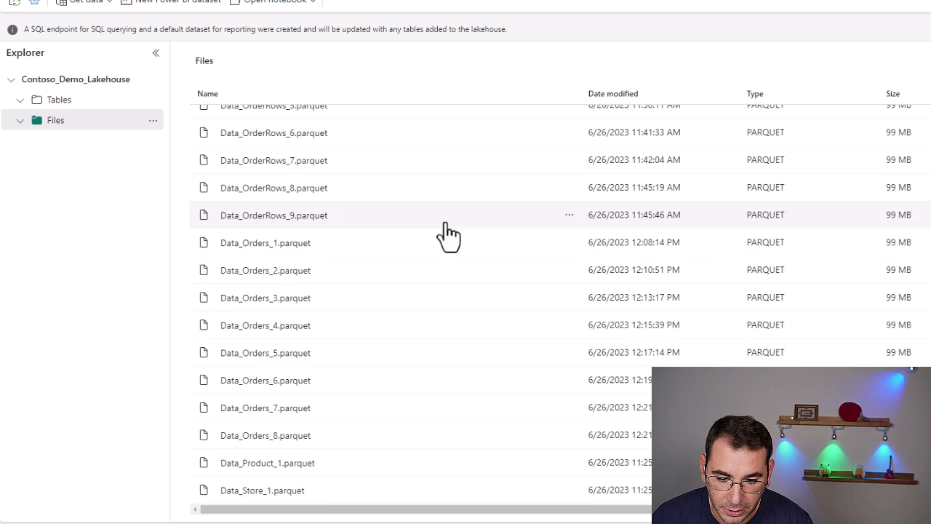
scroll(446, 235, up, 8)
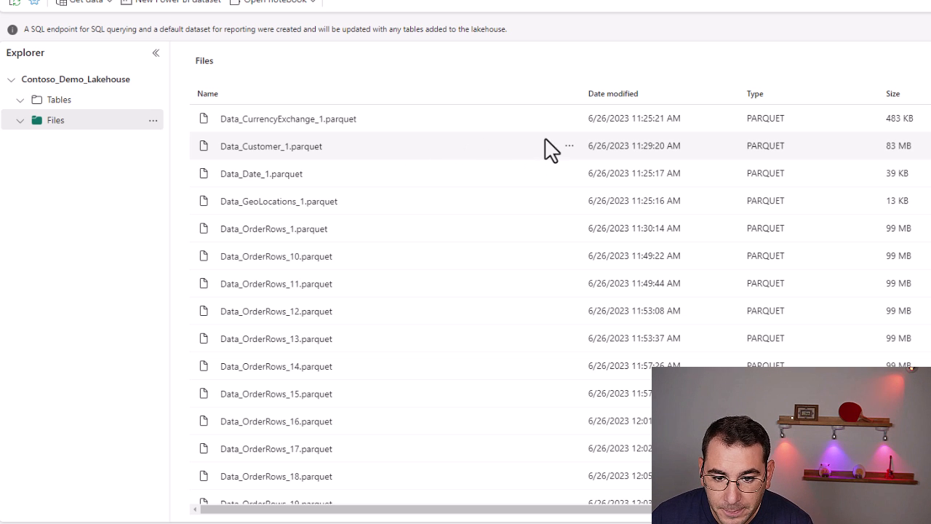
Try to load Data_Store_1.parquet into a new lakehouse table named data_store_1
scroll(533, 193, down, 8)
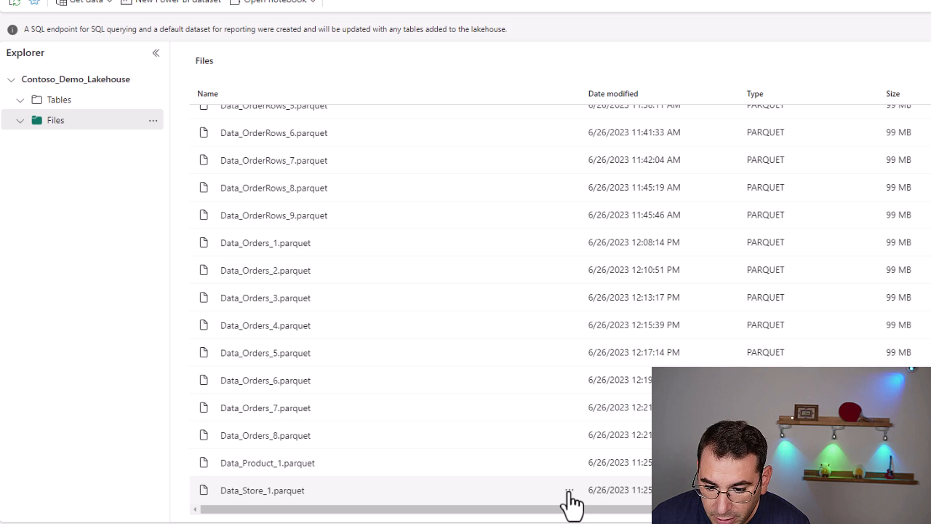
click(570, 491)
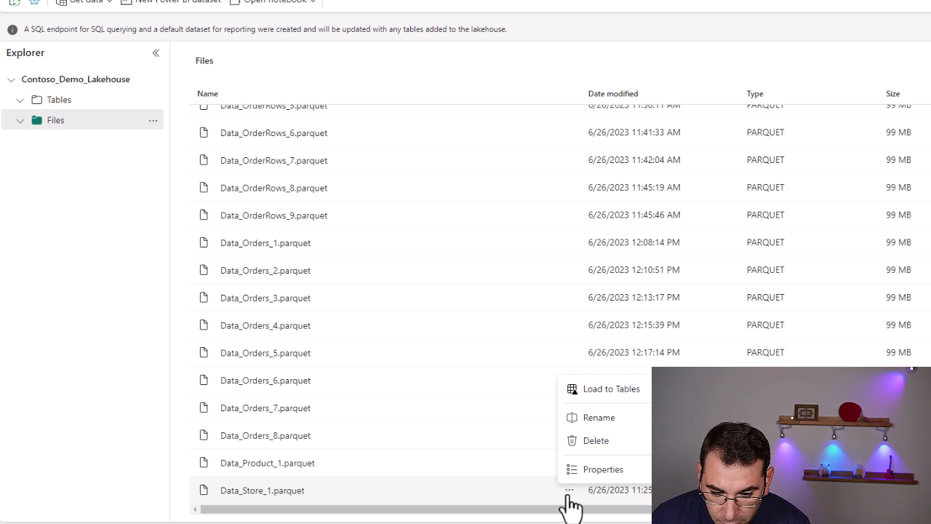
click(588, 391)
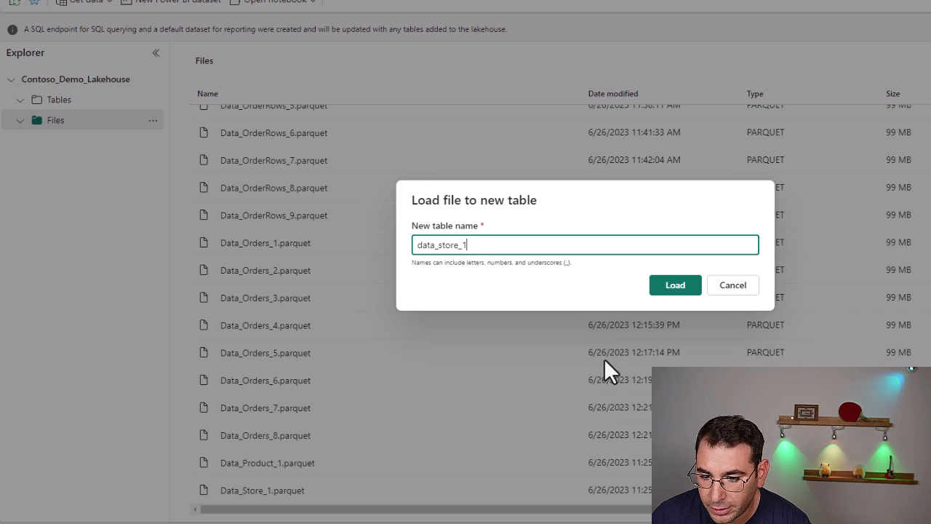
click(659, 293)
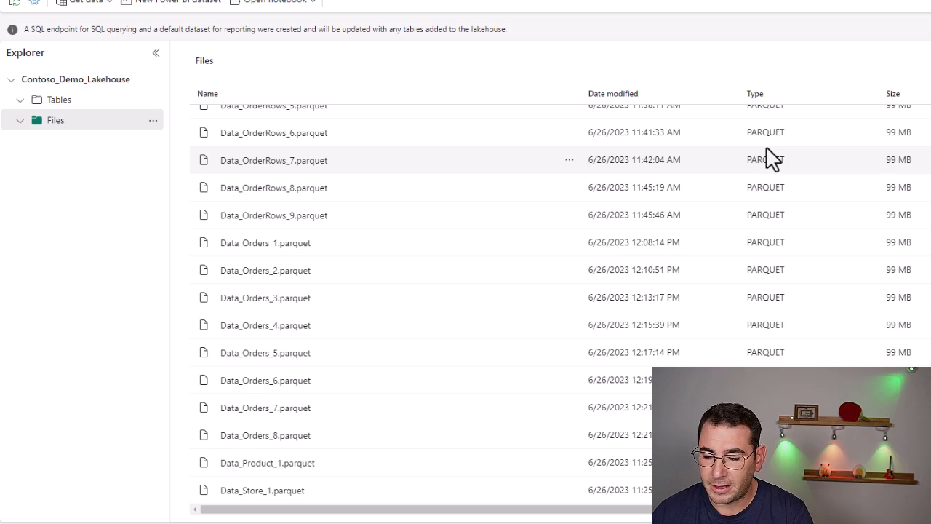
Read the error details of the table load, checking the listed column names, and close them
click(860, 65)
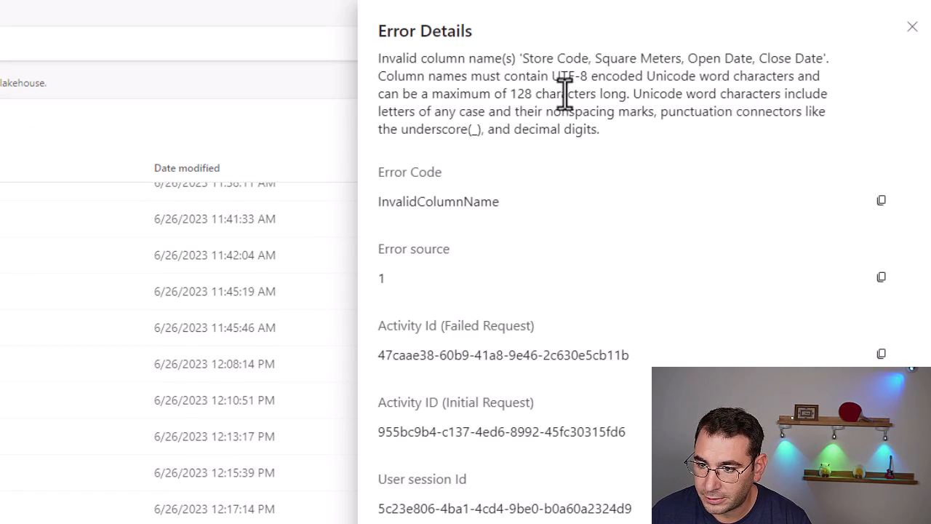
drag(521, 58, 575, 58)
click(557, 58)
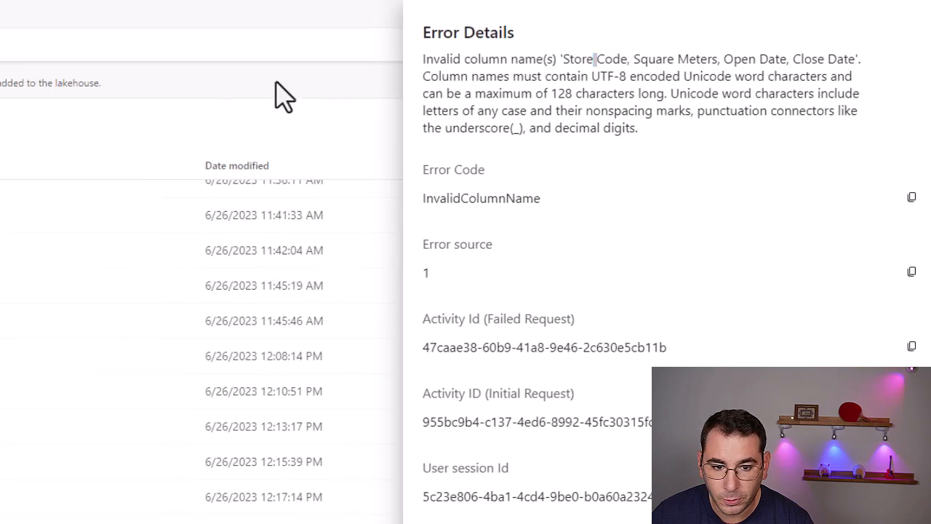
click(278, 86)
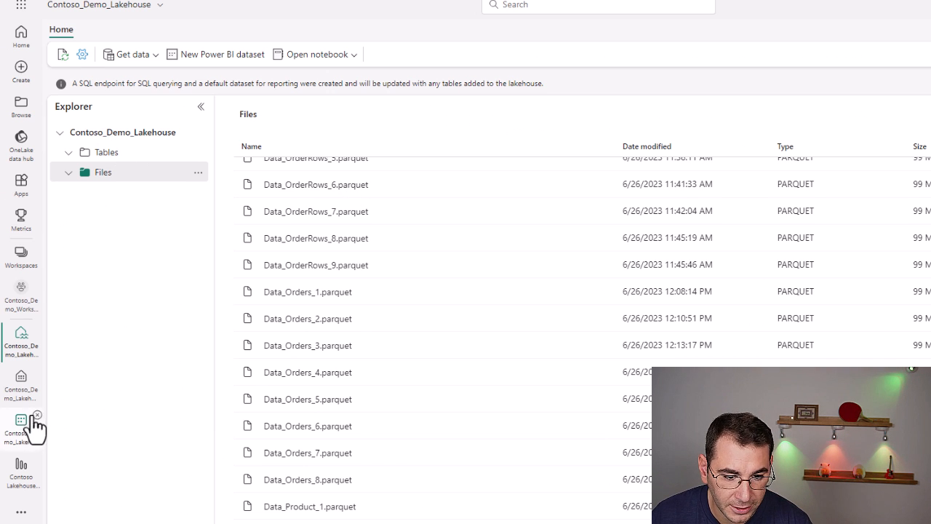
Create a Dataflow Gen2 in Contoso_Demo_Workspace from the full list of item types
click(21, 294)
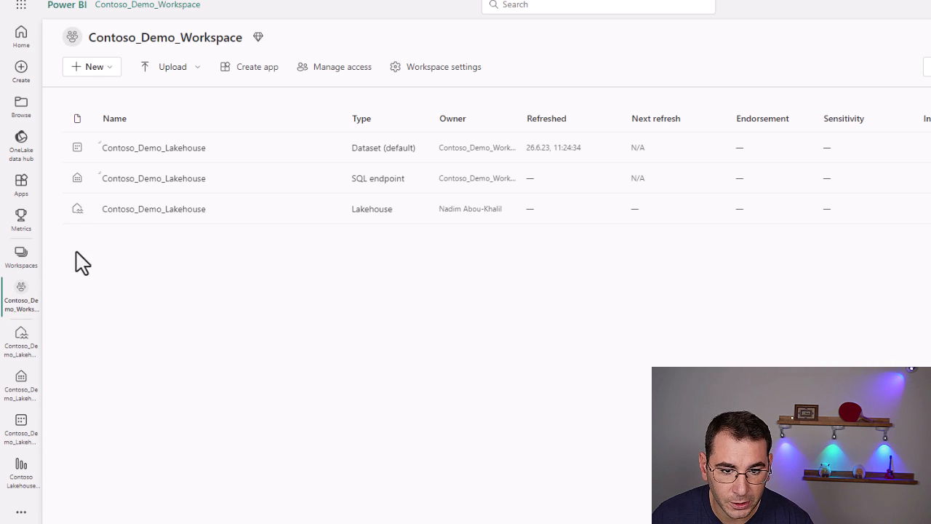
click(109, 73)
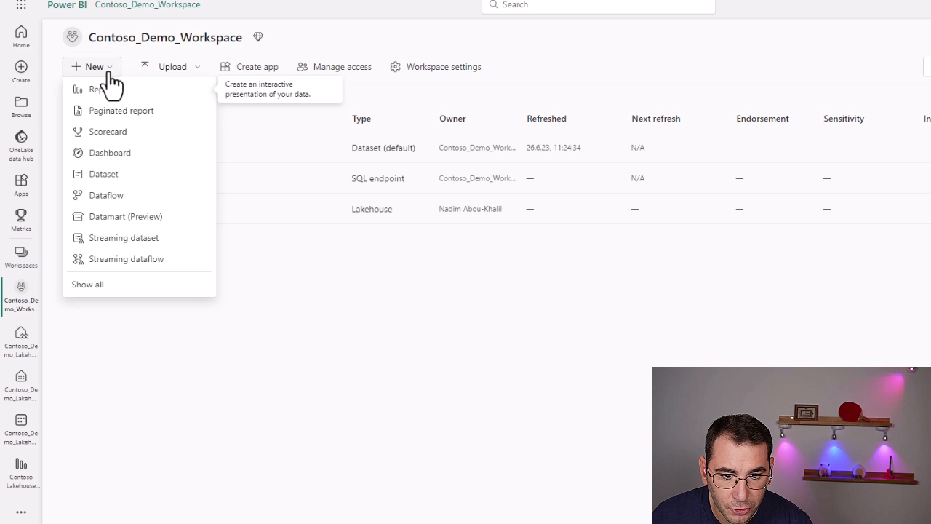
click(117, 298)
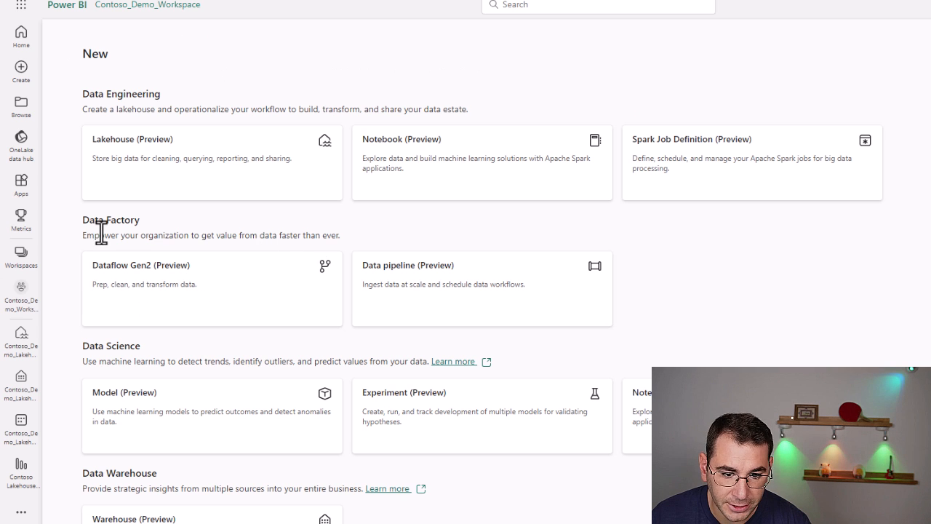
drag(82, 219, 162, 234)
click(165, 240)
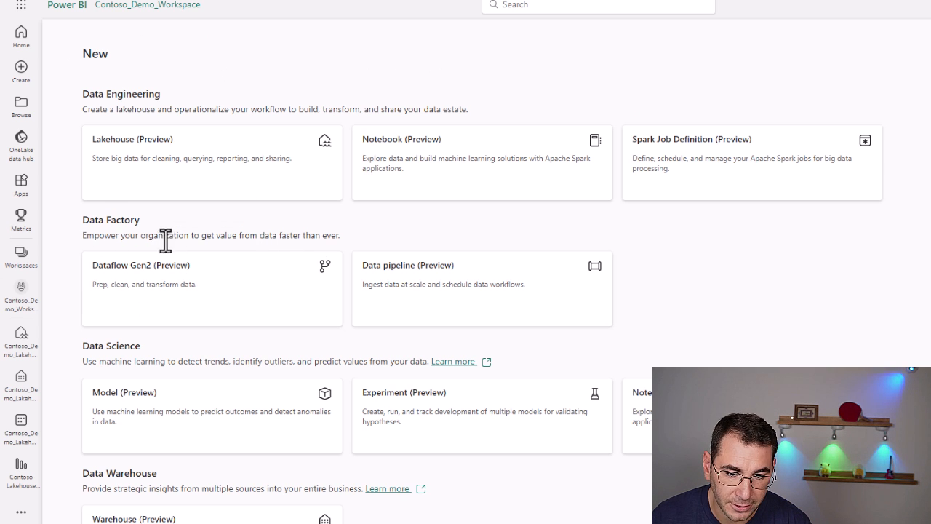
click(154, 290)
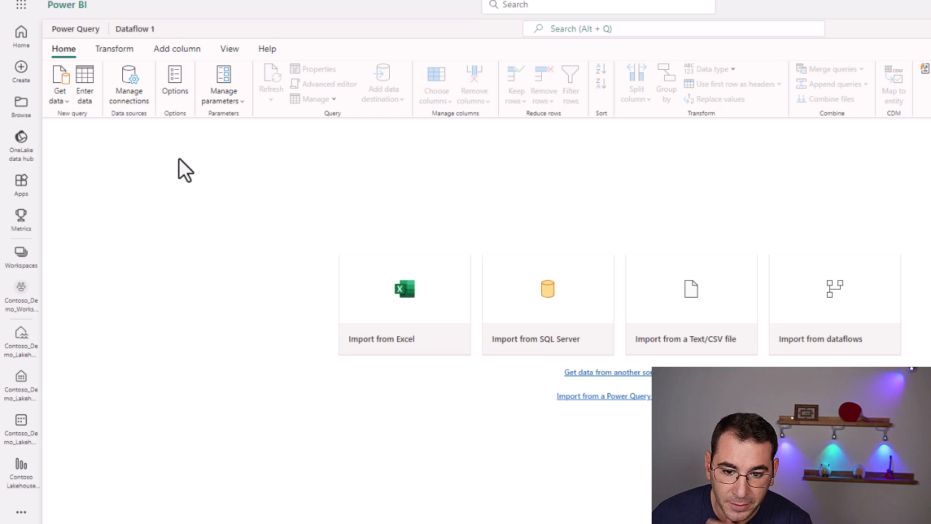
Connect the dataflow to the Microsoft Fabric Lakehouse data source using the Lakehouse (none) connection
click(61, 109)
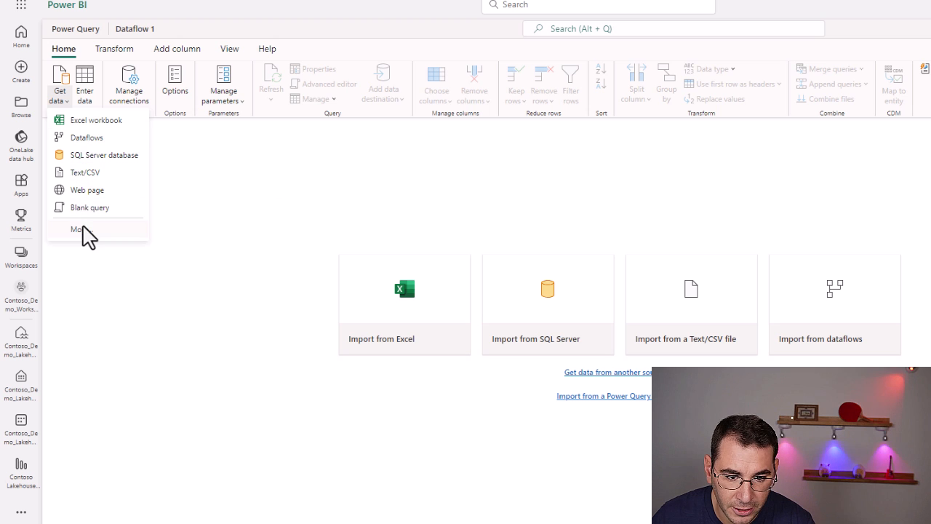
click(80, 229)
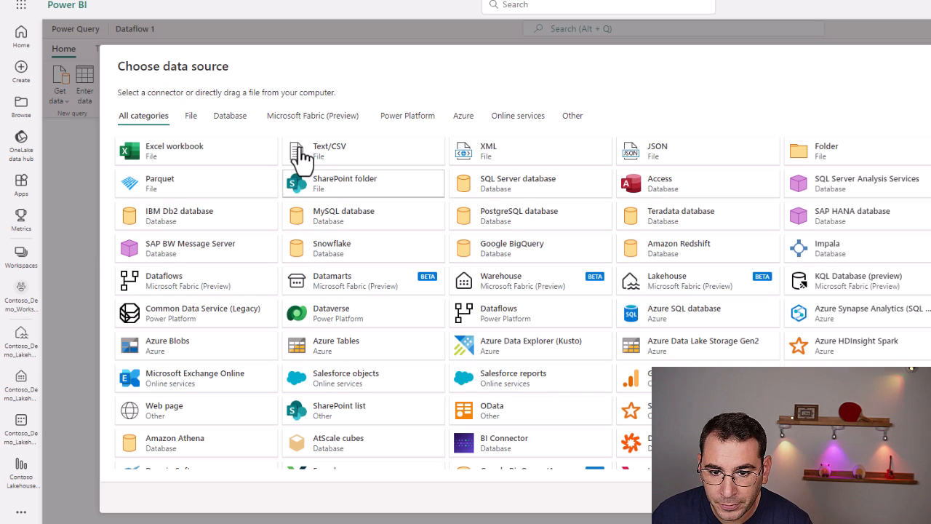
click(291, 120)
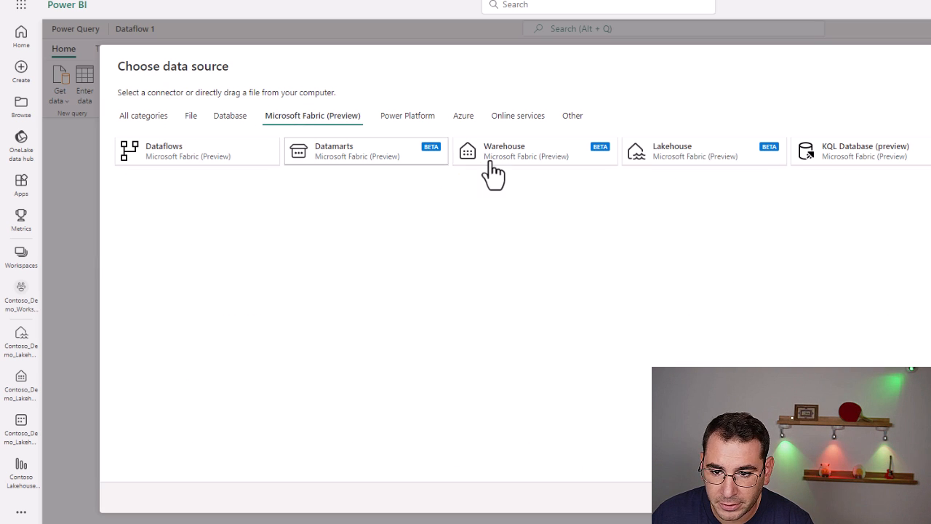
click(675, 158)
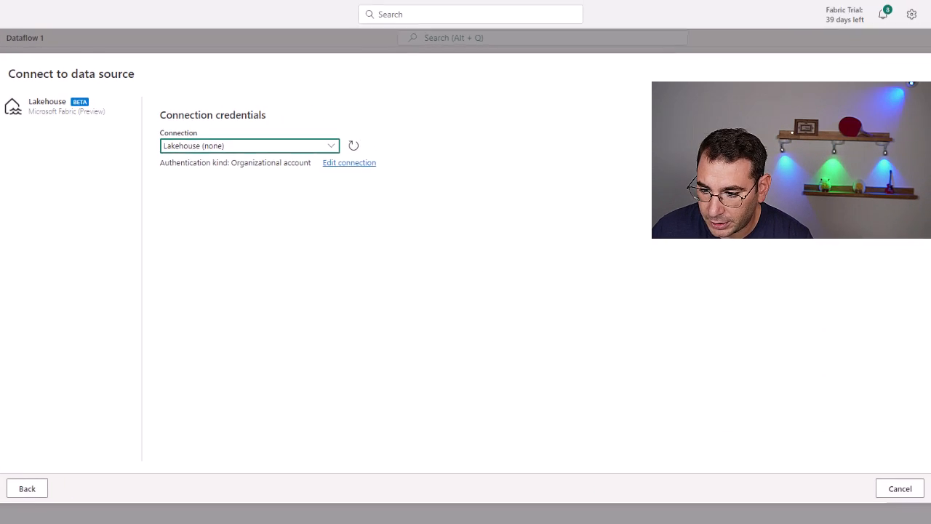
click(918, 487)
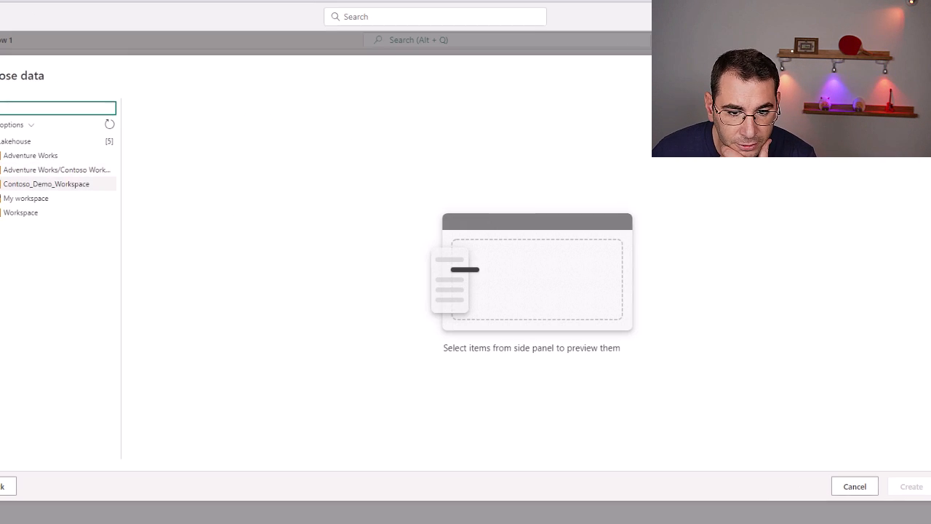
Expand Contoso_Demo_Workspace down to the Files folder of Contoso_Demo_Lakehouse and widen the list to show full file names
click(29, 169)
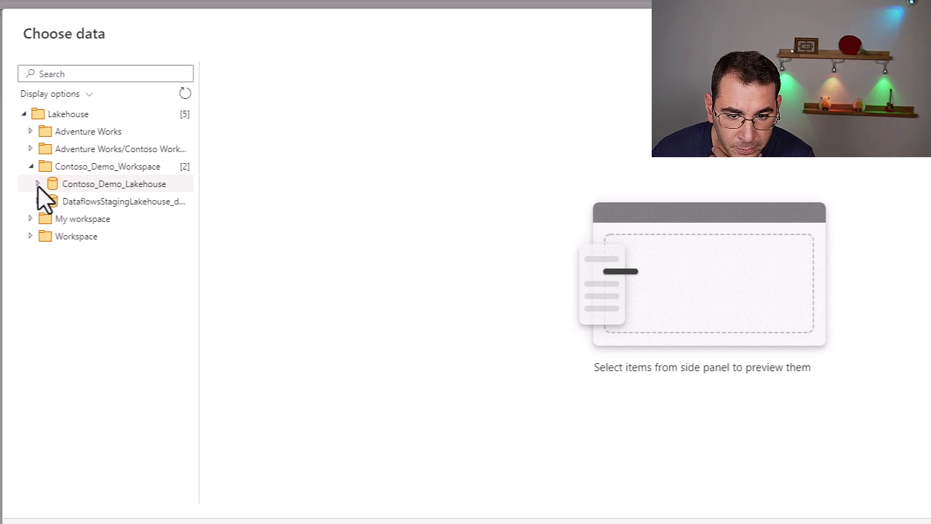
click(37, 185)
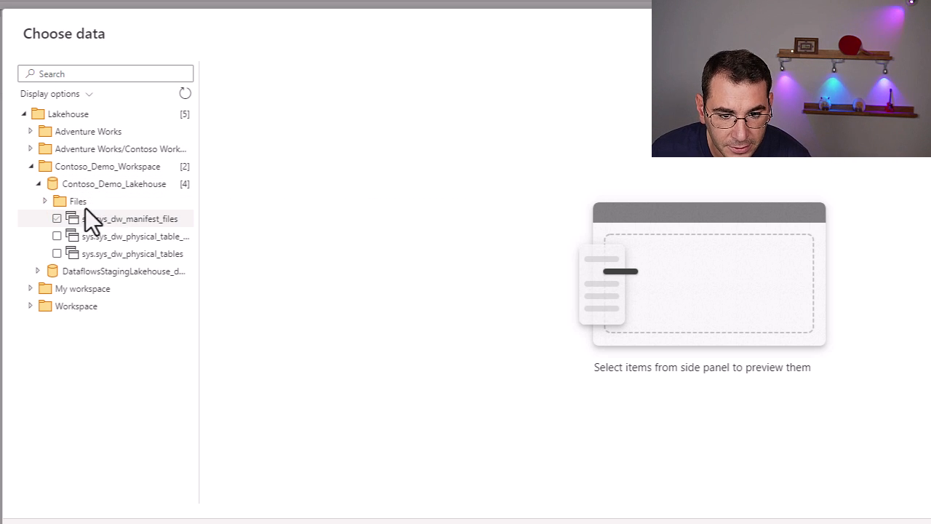
click(45, 201)
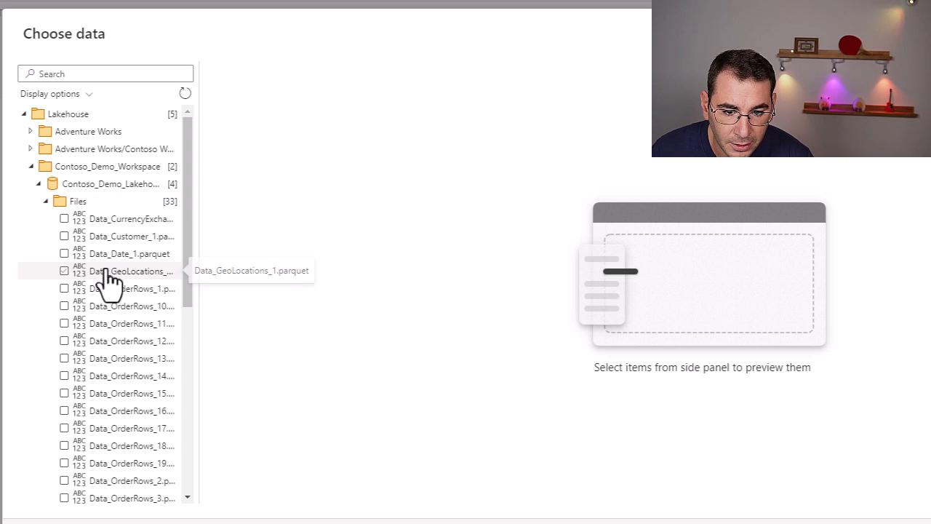
drag(202, 254, 325, 260)
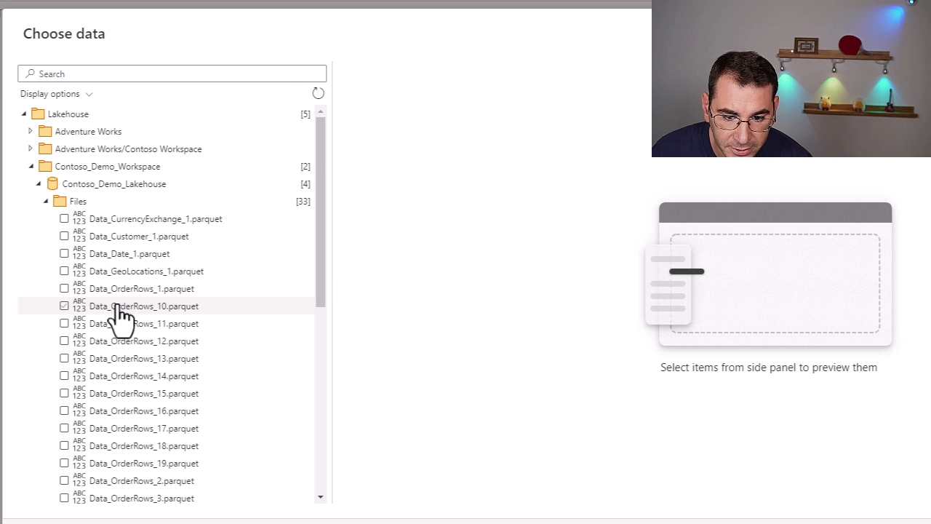
Select Data_Product_1.parquet and Data_Store_1.parquet in the lakehouse's Files folder
scroll(118, 316, down, 5)
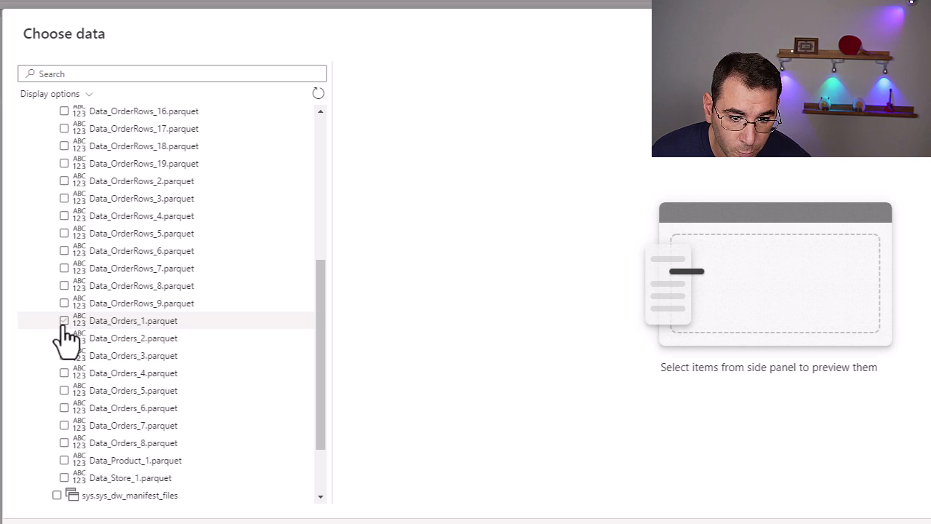
click(63, 462)
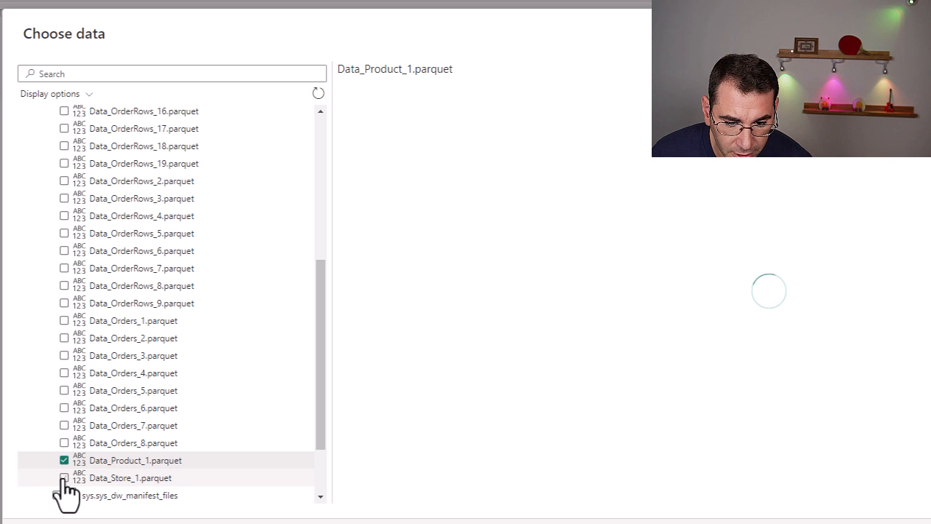
click(64, 478)
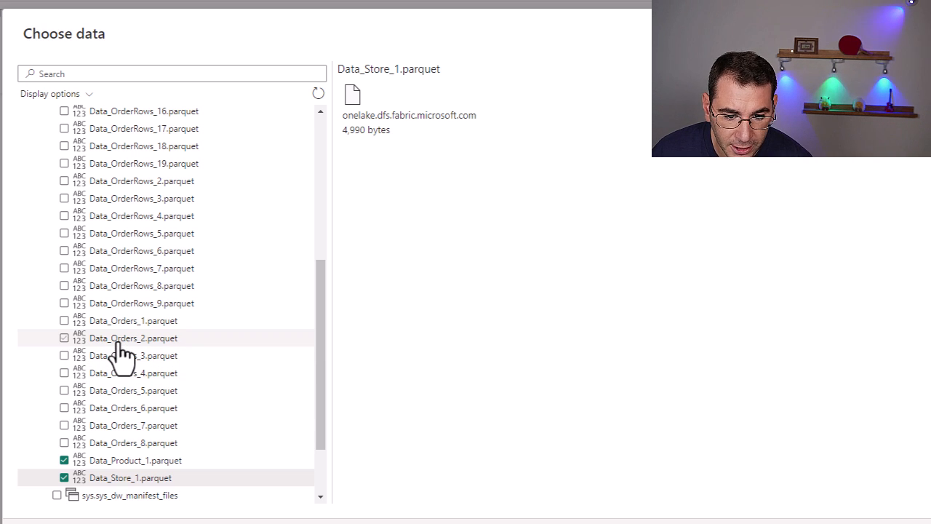
Add the GeoLocations, Date, Customer and CurrencyExchange parquet files to the selection and create the dataflow queries from all chosen files
scroll(116, 349, up, 1)
scroll(121, 353, up, 3)
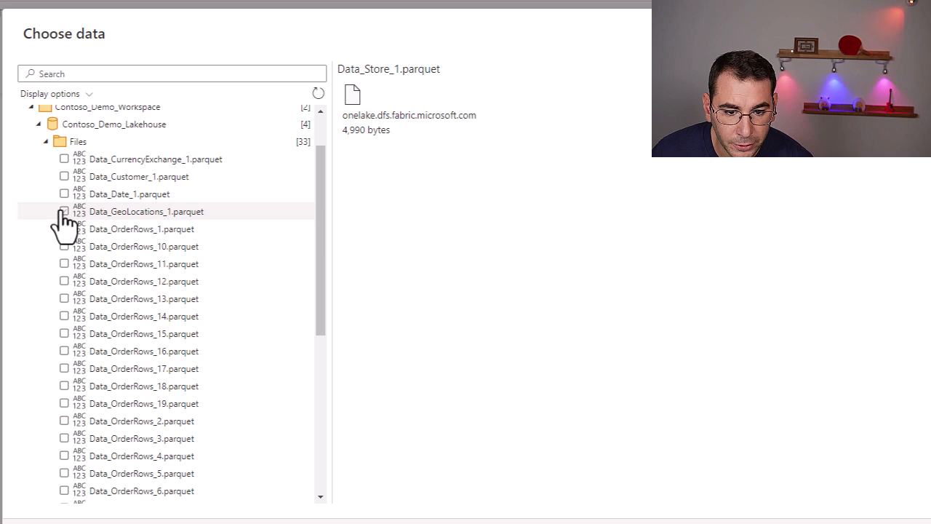
click(64, 211)
click(66, 192)
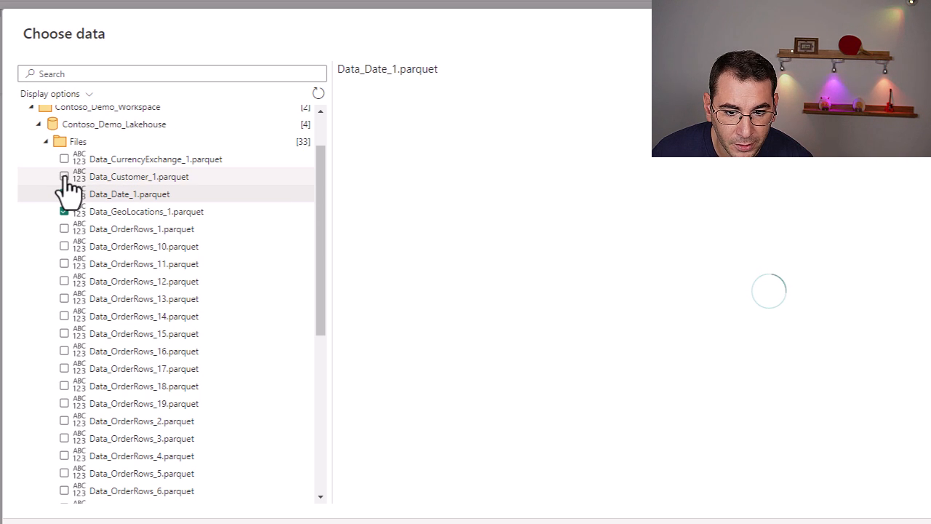
click(65, 178)
click(64, 160)
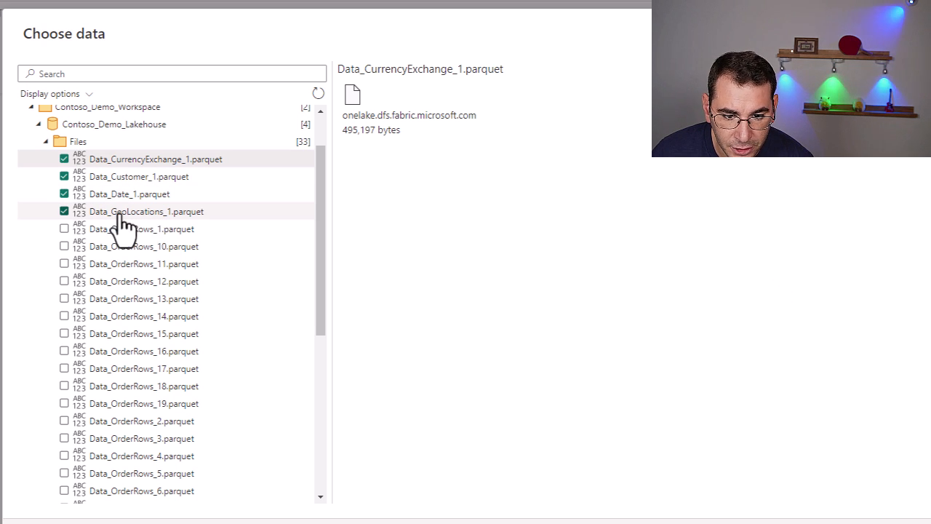
scroll(123, 228, down, 5)
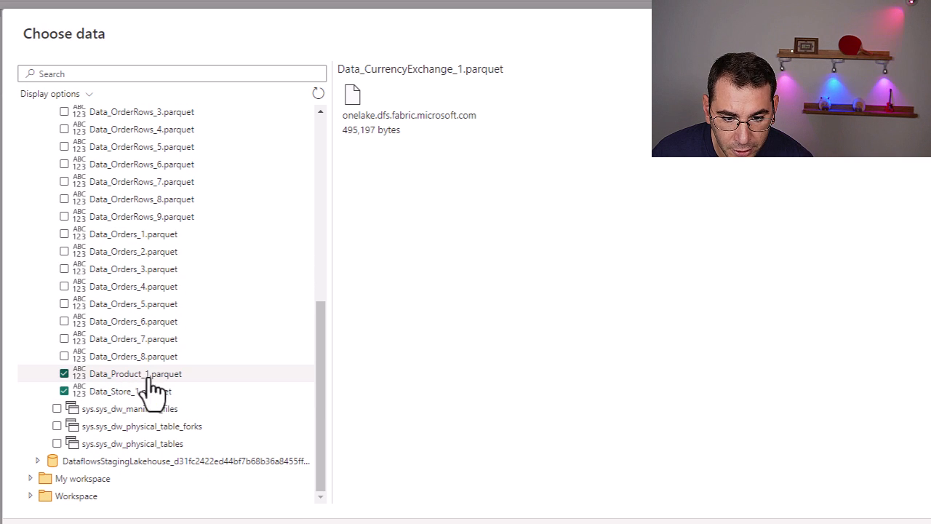
scroll(176, 336, up, 3)
scroll(178, 348, up, 4)
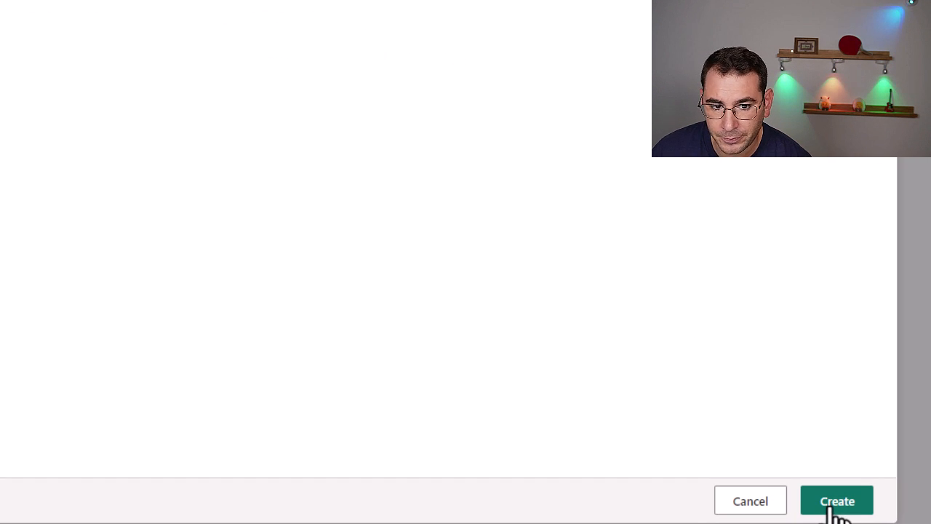
click(830, 509)
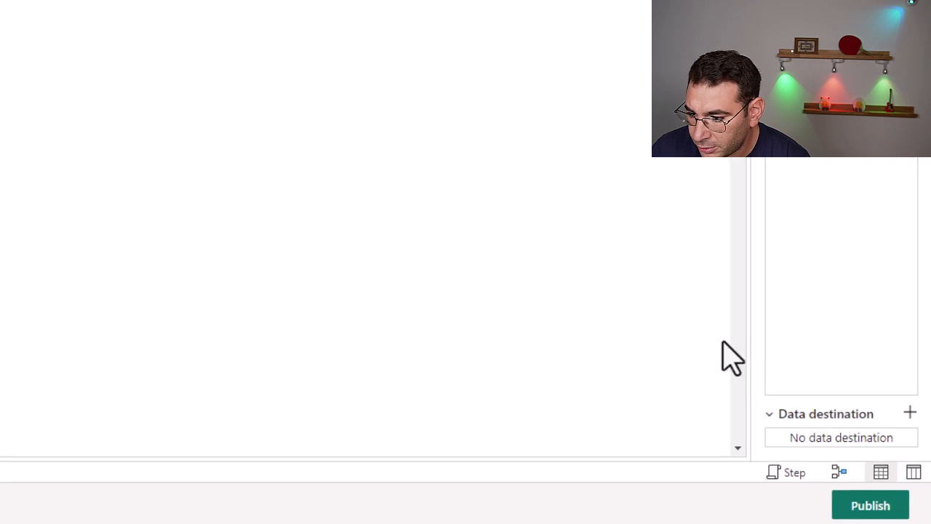
Add a Lakehouse data destination to the CurrencyExchange query, targeting a new table in Contoso_Demo_Lakehouse of Contoso_Demo_Workspace
click(909, 413)
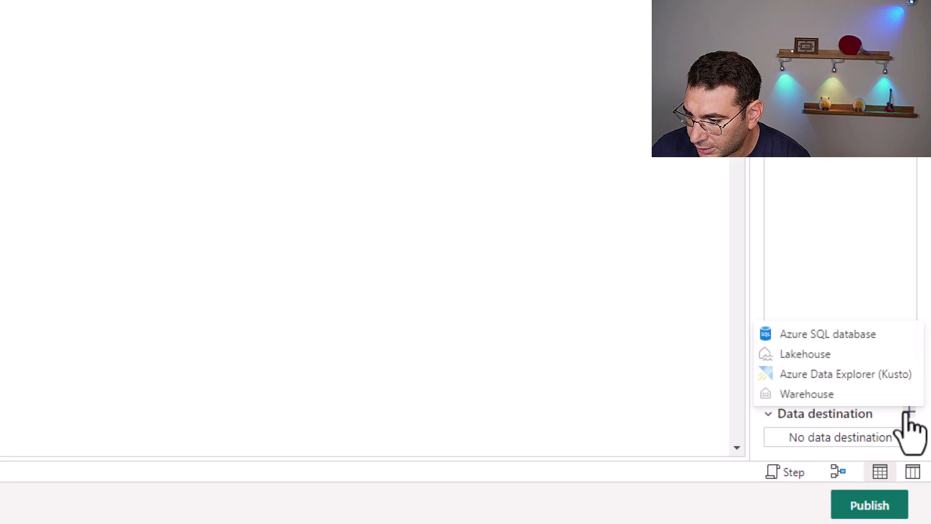
click(833, 357)
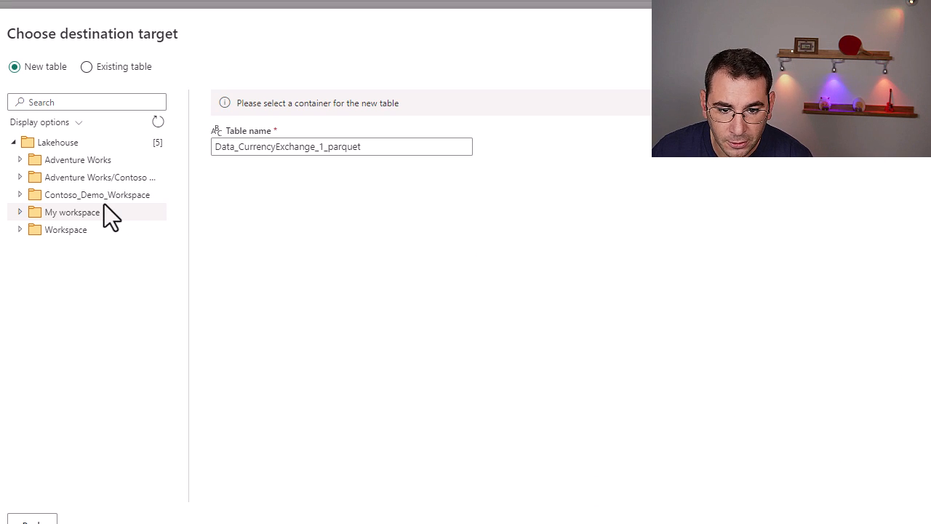
click(20, 195)
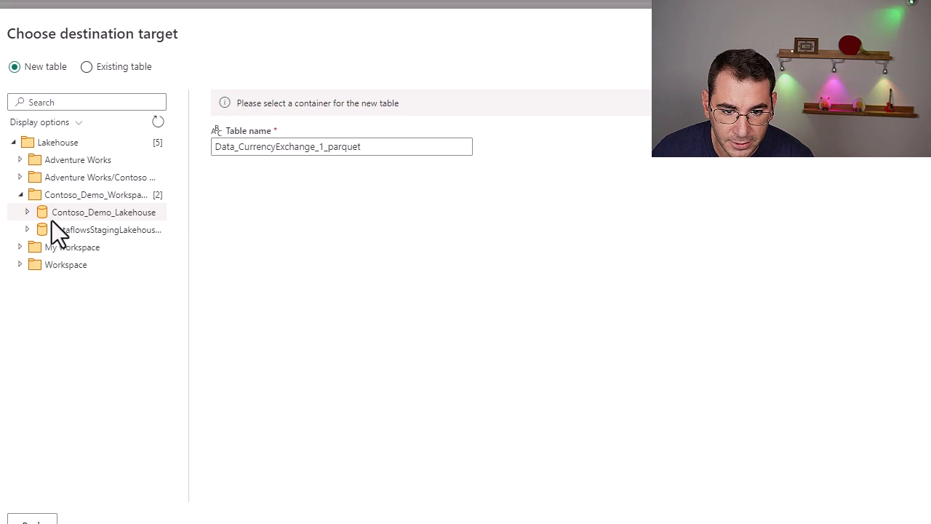
click(67, 217)
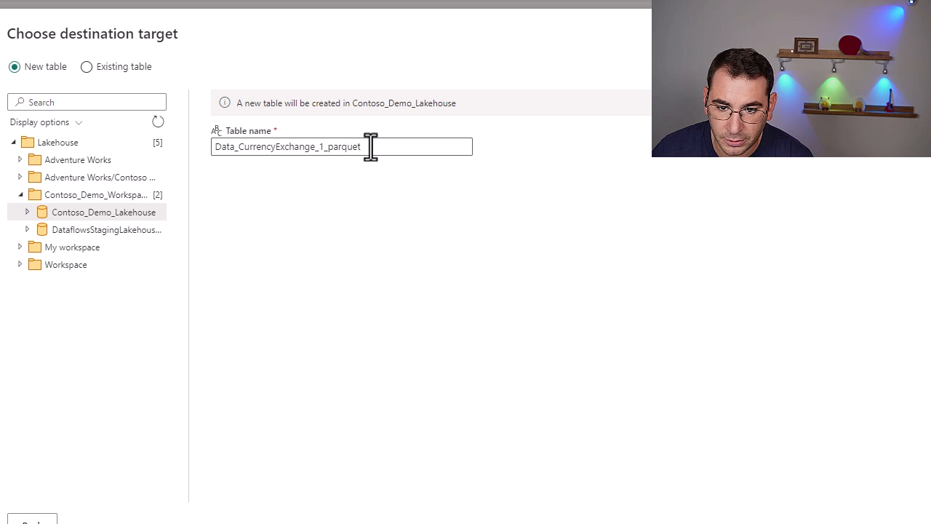
drag(375, 146, 201, 159)
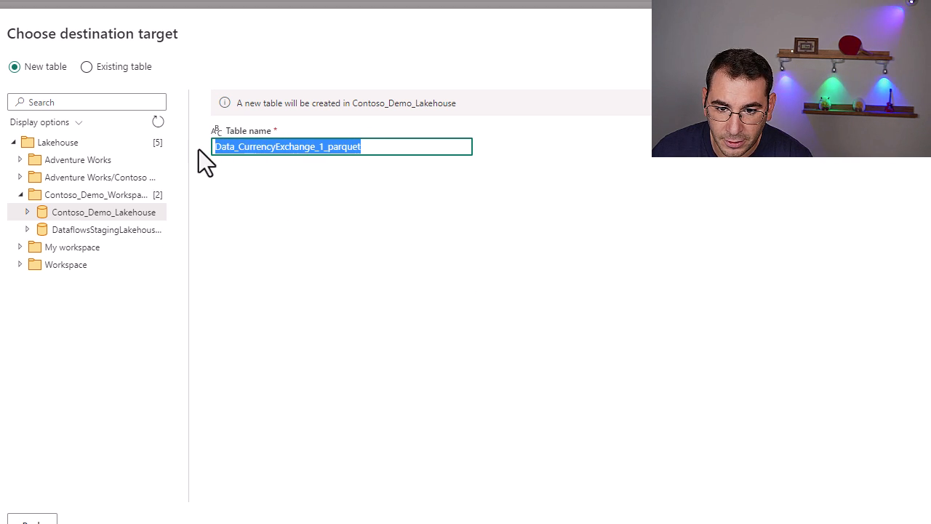
click(280, 146)
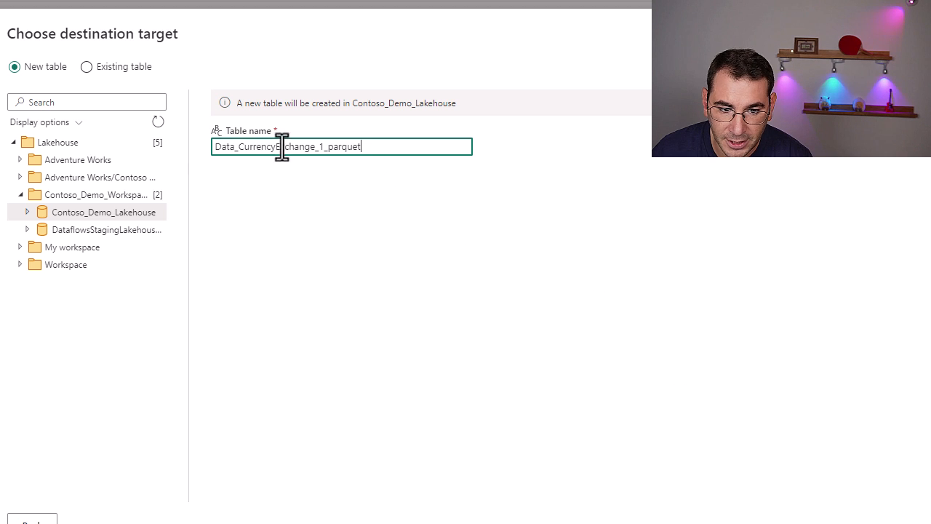
click(194, 21)
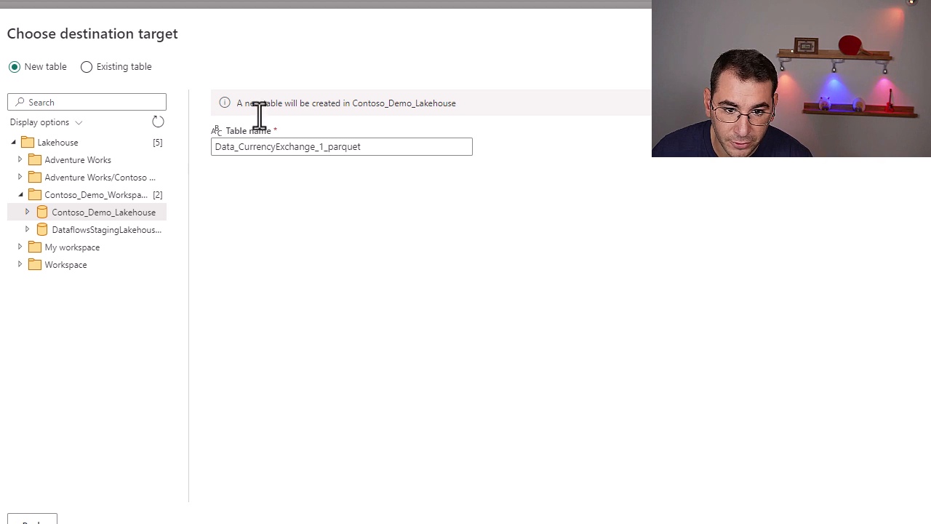
click(270, 146)
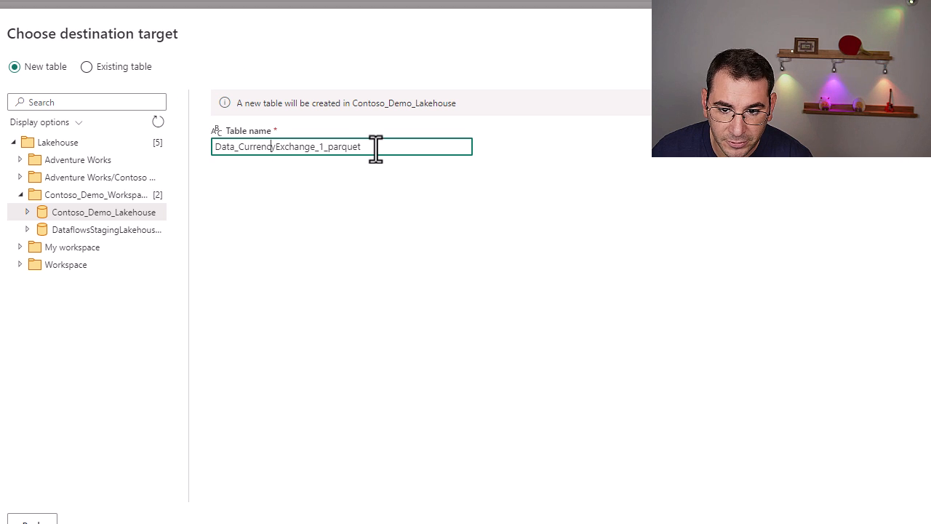
drag(376, 149, 180, 151)
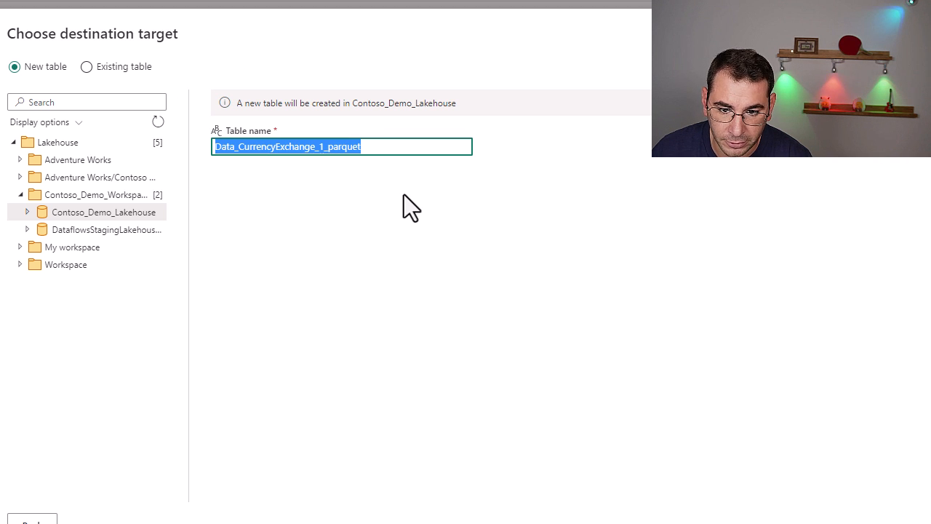
click(366, 146)
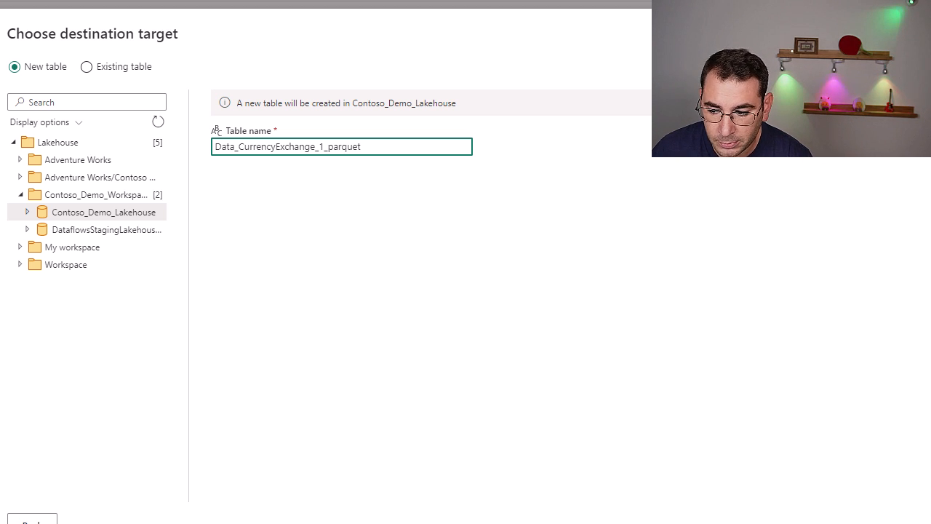
Accept the table name Data_CurrencyExchange_1_parquet and save the default destination settings
key(Return)
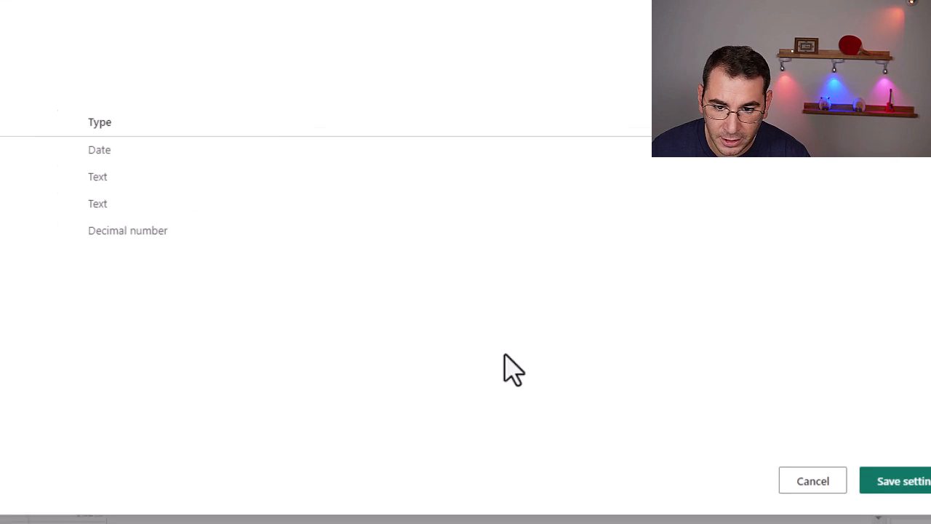
click(921, 480)
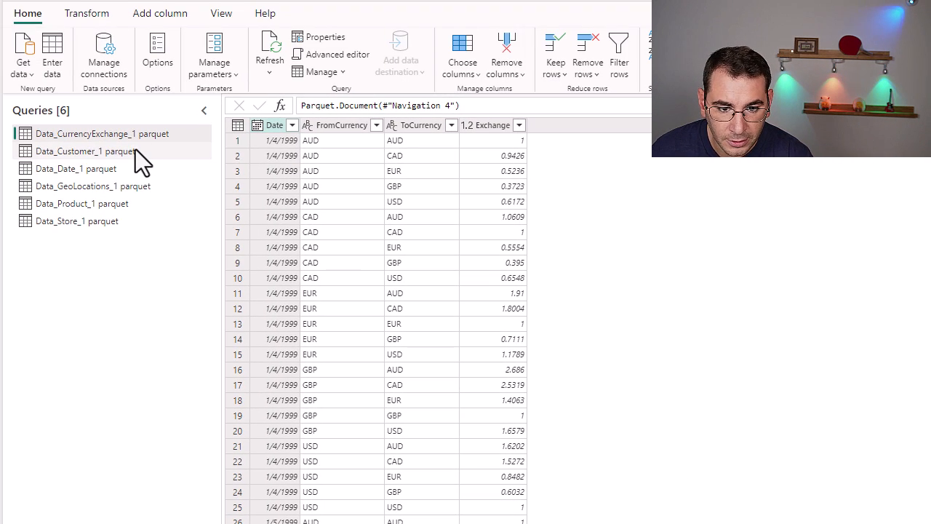
Send the Data_Customer_1 parquet query to a new table in Contoso_Demo_Lakehouse, saving the destination with the Replace method and default column mapping
click(135, 152)
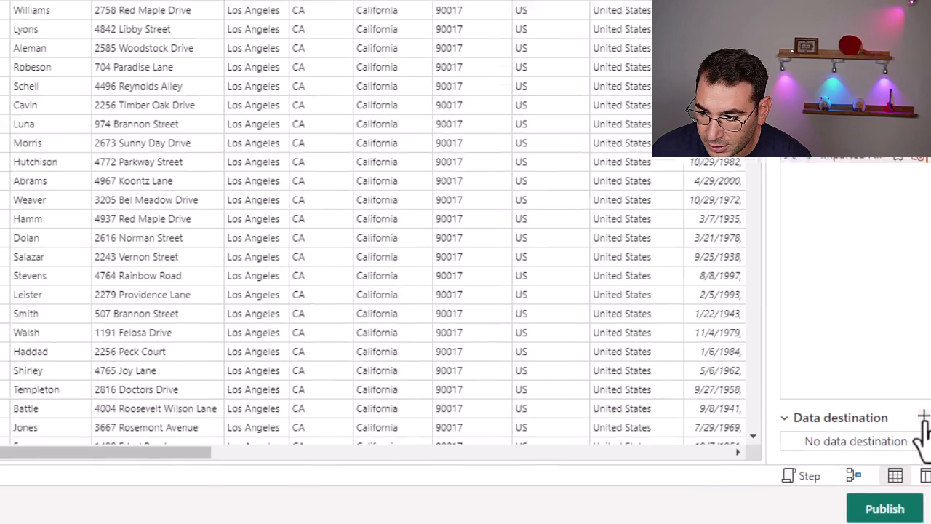
click(909, 413)
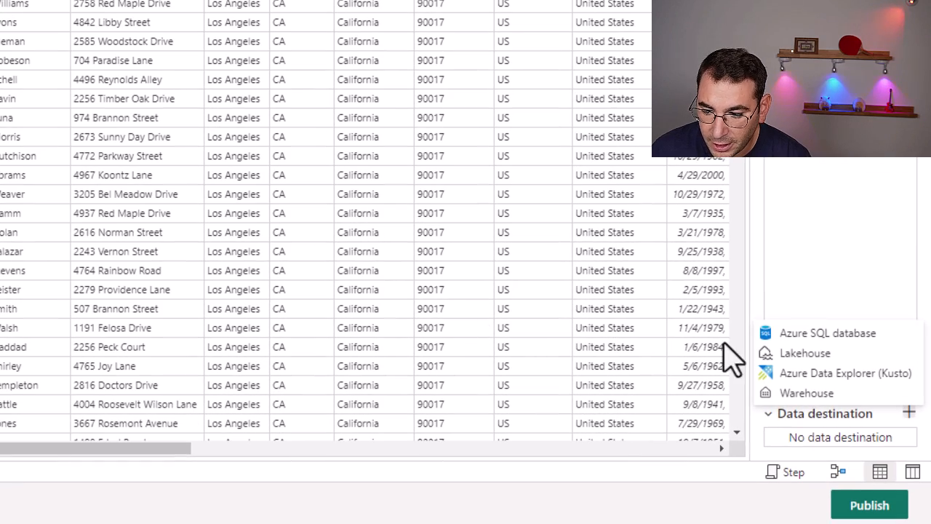
click(819, 356)
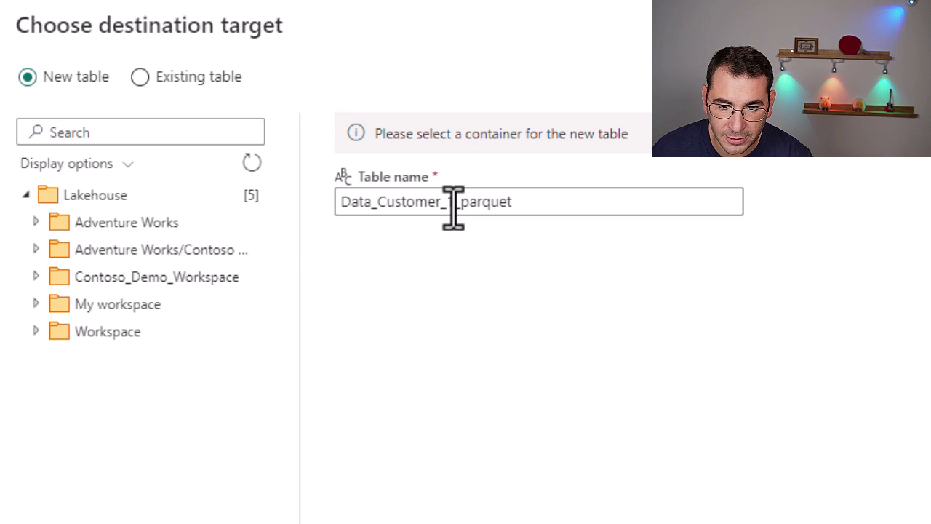
click(35, 277)
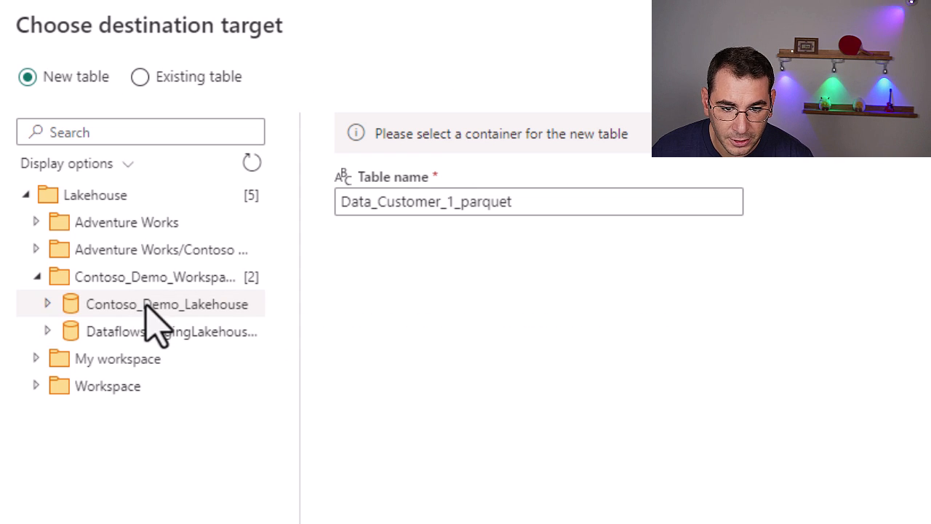
click(146, 308)
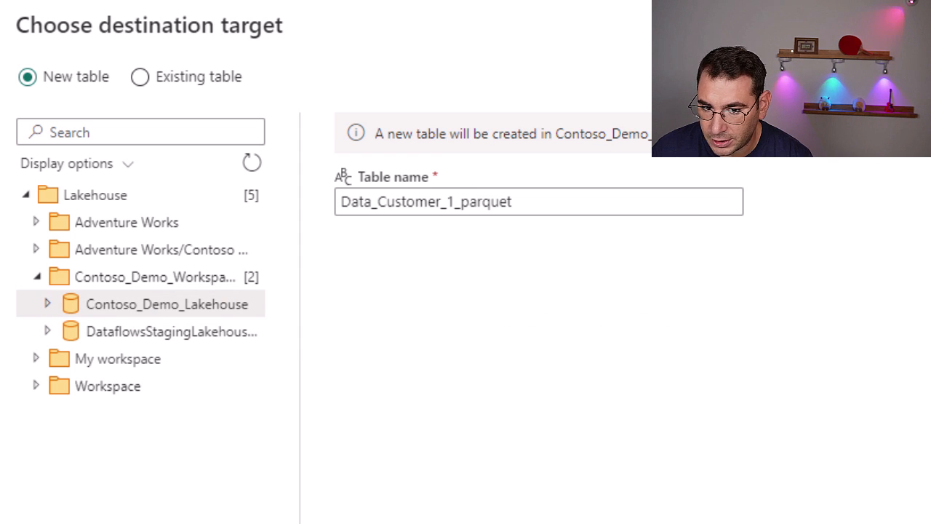
click(924, 516)
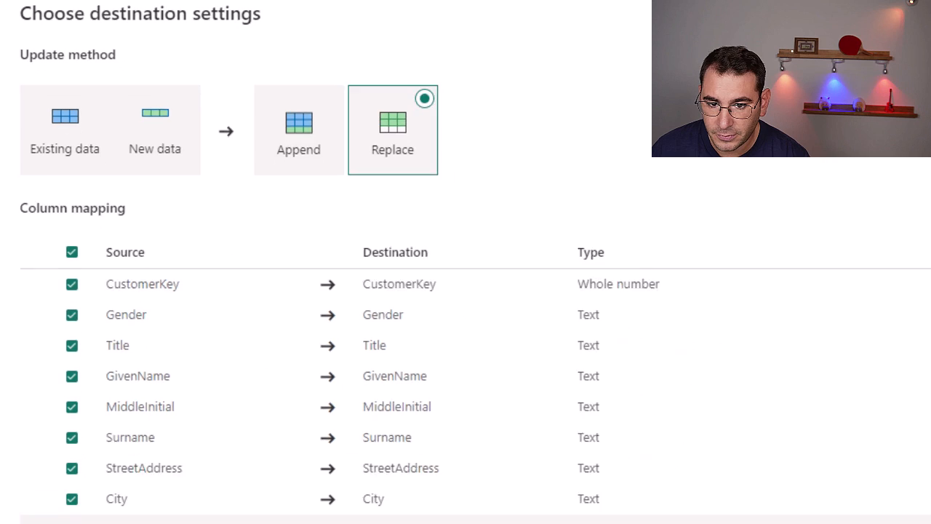
scroll(851, 386, down, 3)
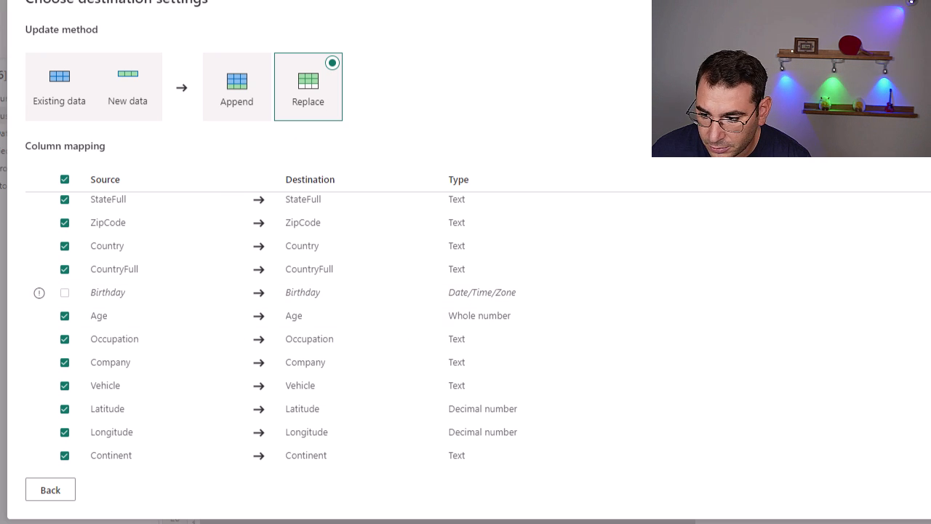
click(930, 489)
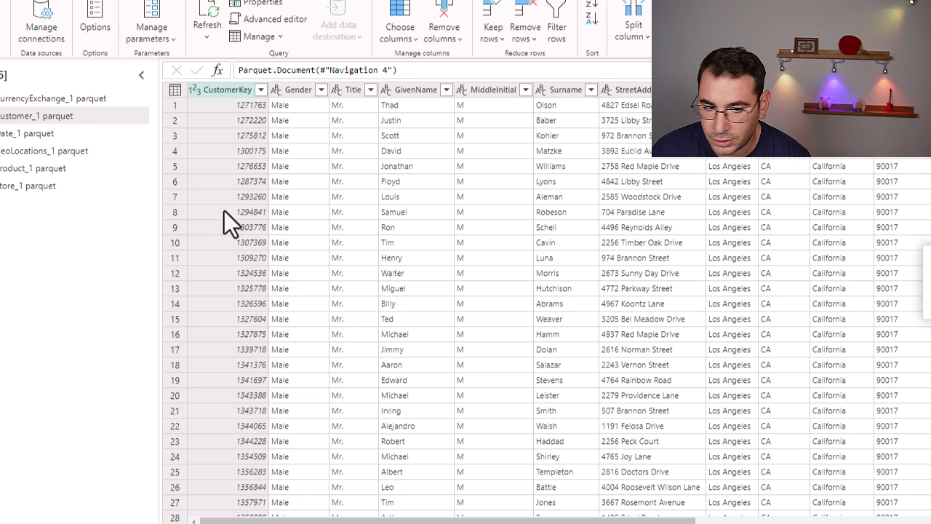
Add a Lakehouse data destination to the Data_Date_1 parquet query, targeting a new table in Contoso_Demo_Lakehouse of Contoso_Demo_Workspace
click(48, 135)
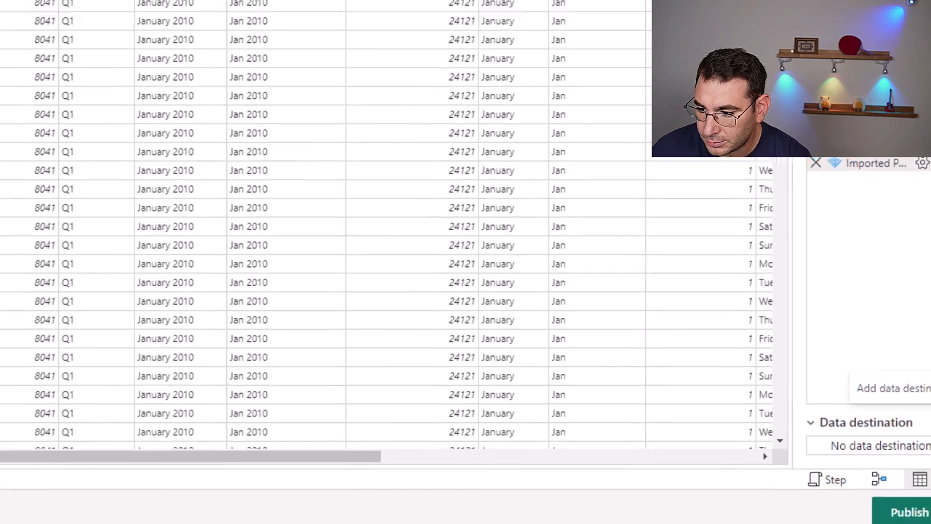
click(909, 412)
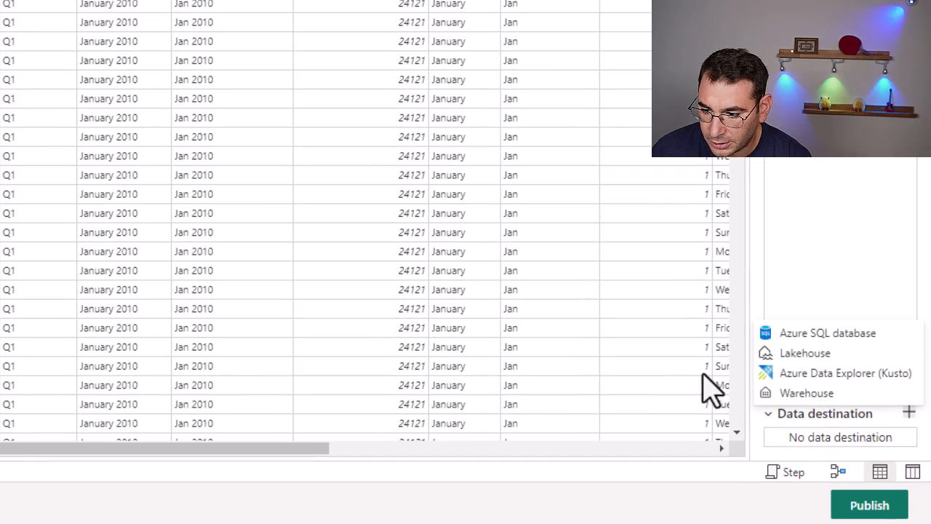
click(803, 354)
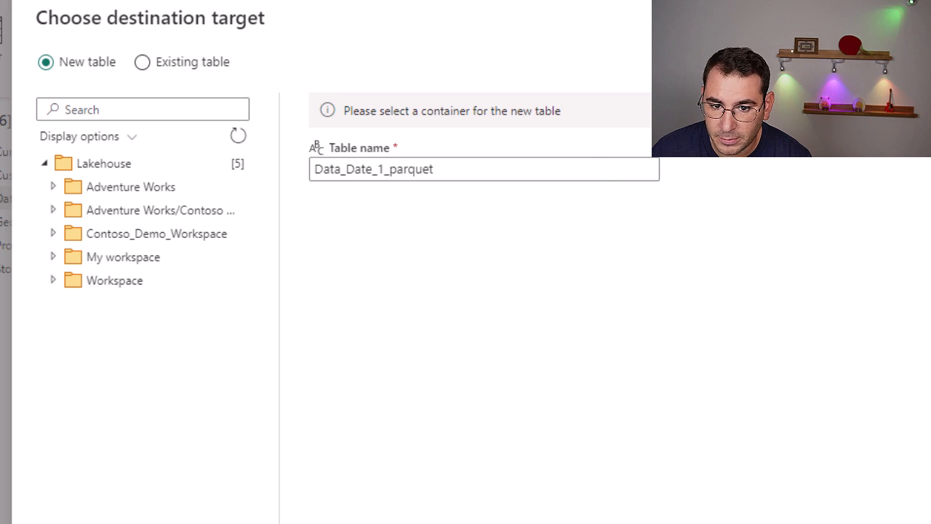
click(53, 233)
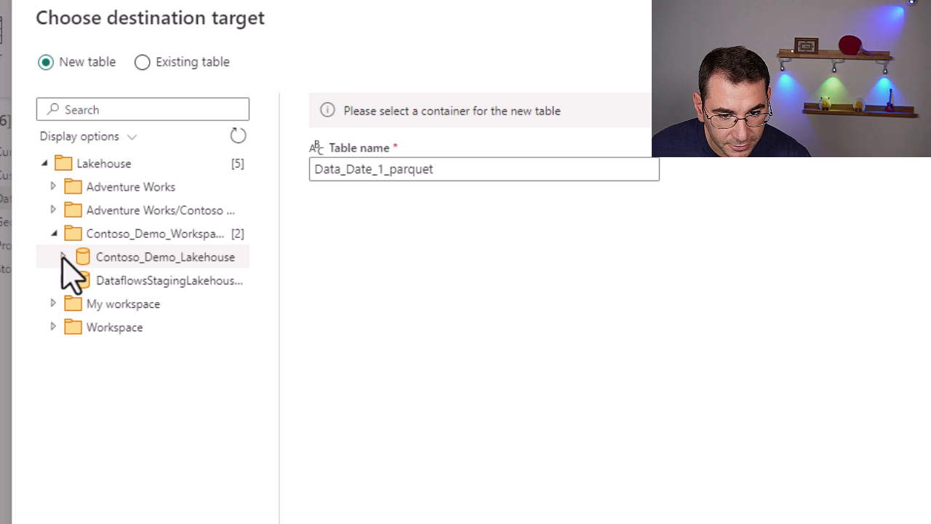
click(62, 257)
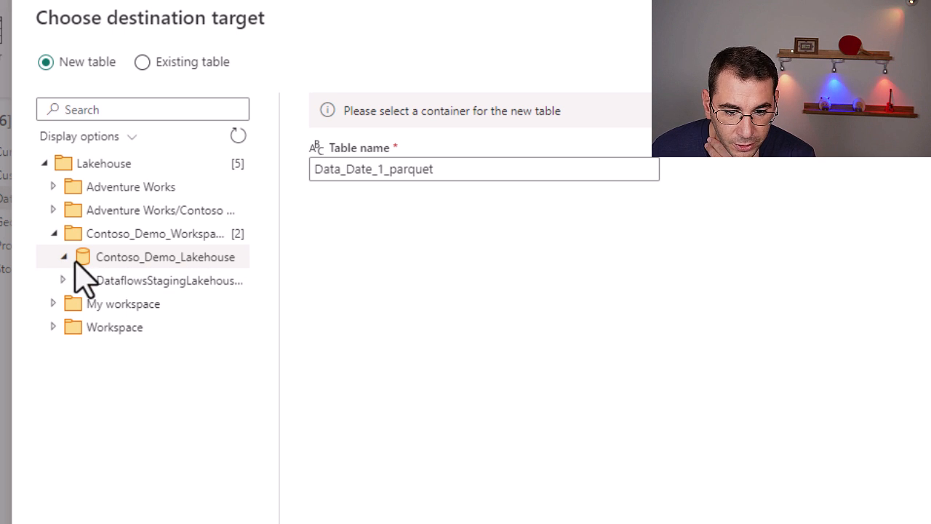
click(100, 262)
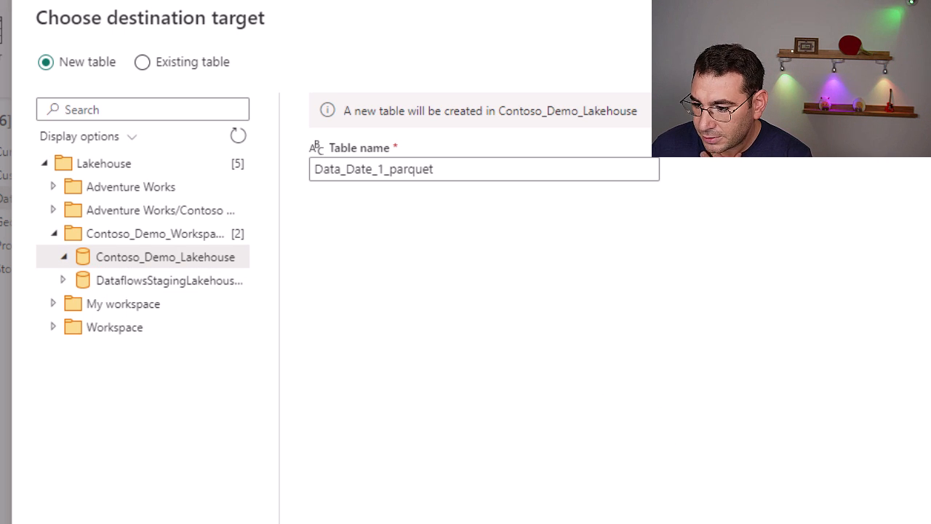
Accept the table name Data_Date_1_parquet, apply the suggested fix in the destination settings and save them
click(924, 516)
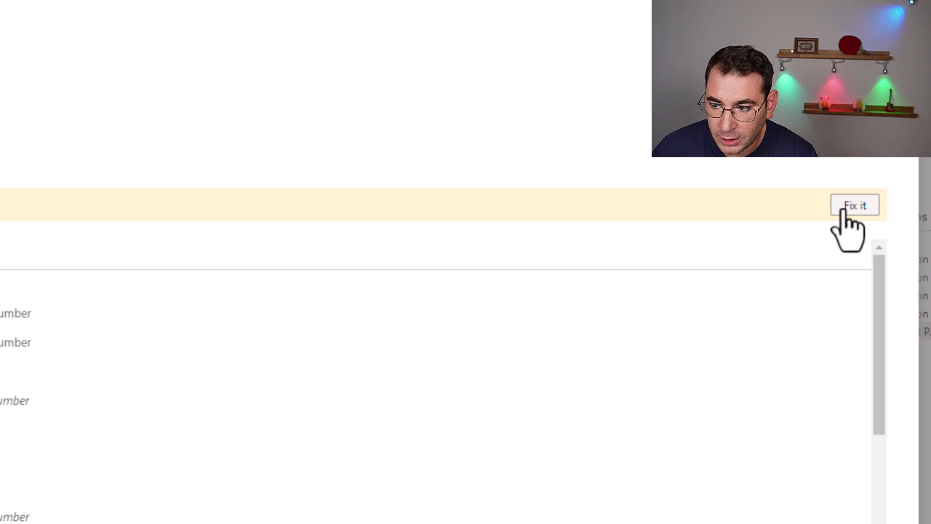
click(850, 205)
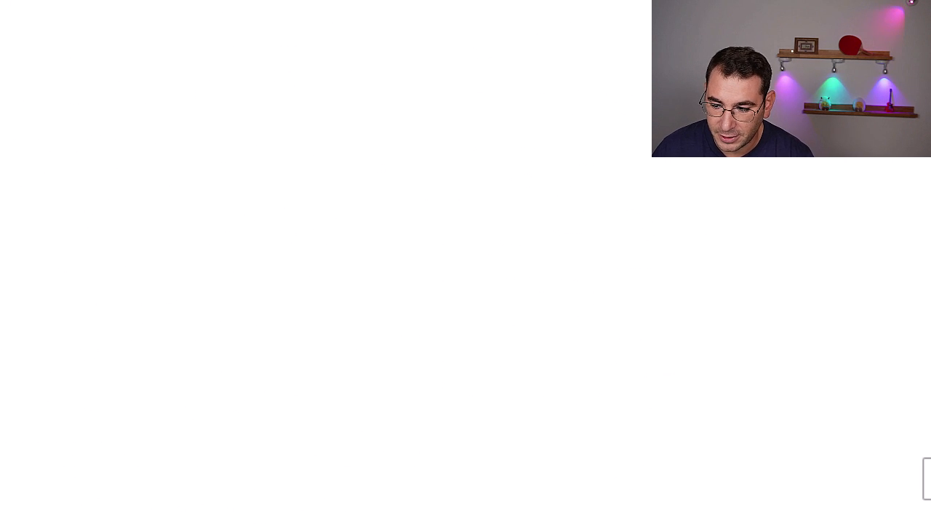
click(894, 465)
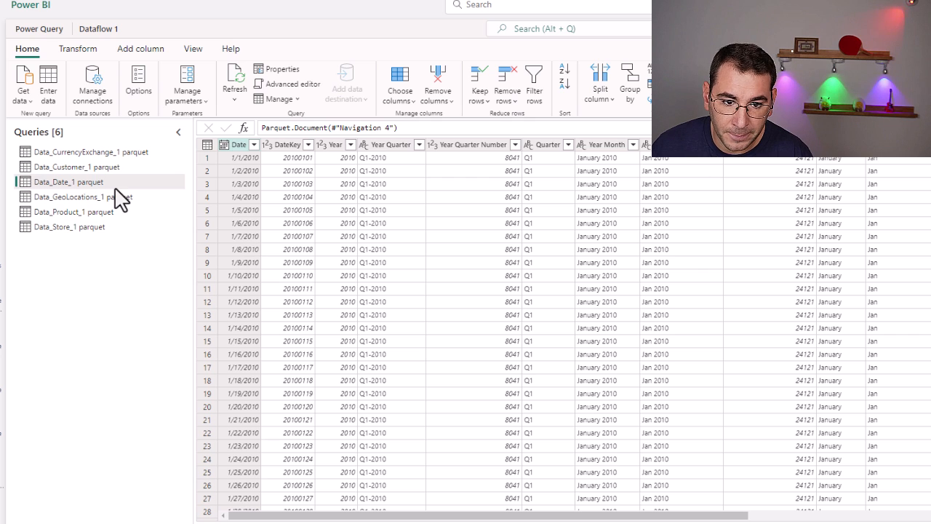
Check the data destination of the Data_Customer_1 parquet query and publish the dataflow to Contoso_Demo_Workspace
click(127, 169)
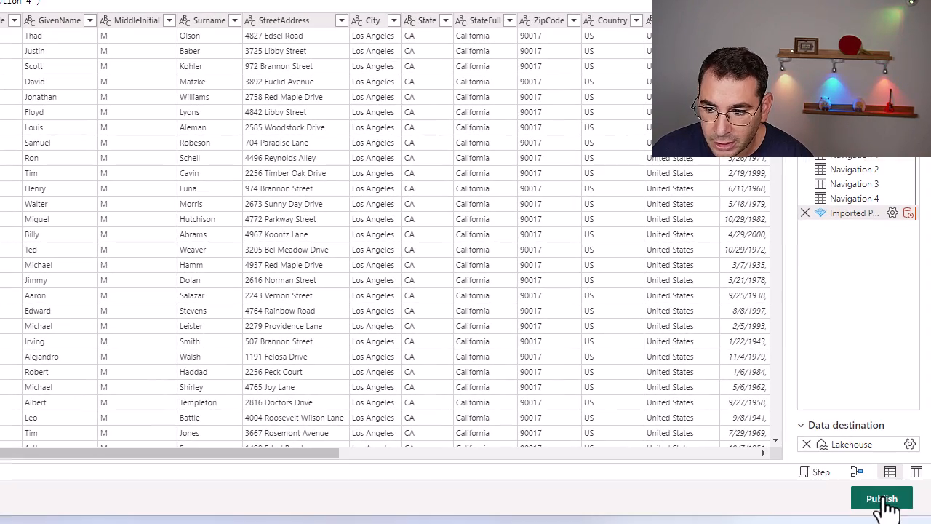
click(884, 499)
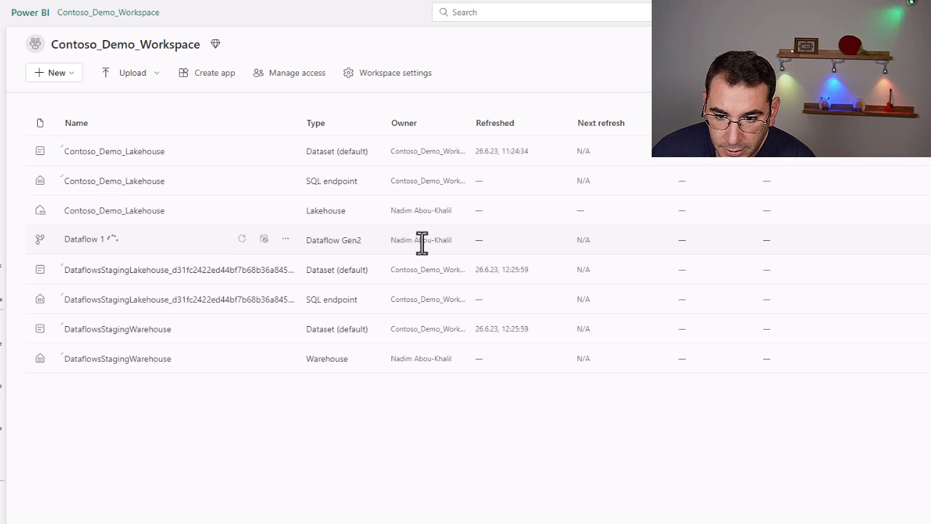
click(284, 247)
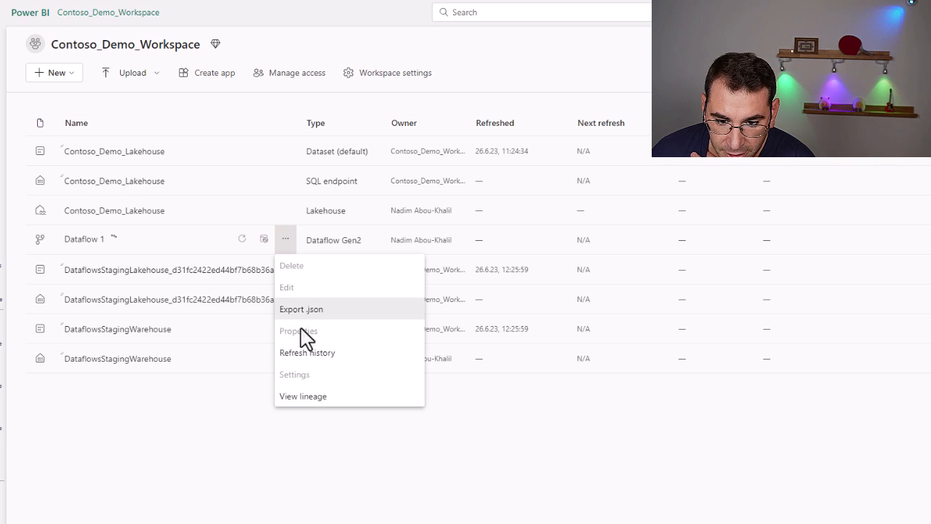
click(237, 453)
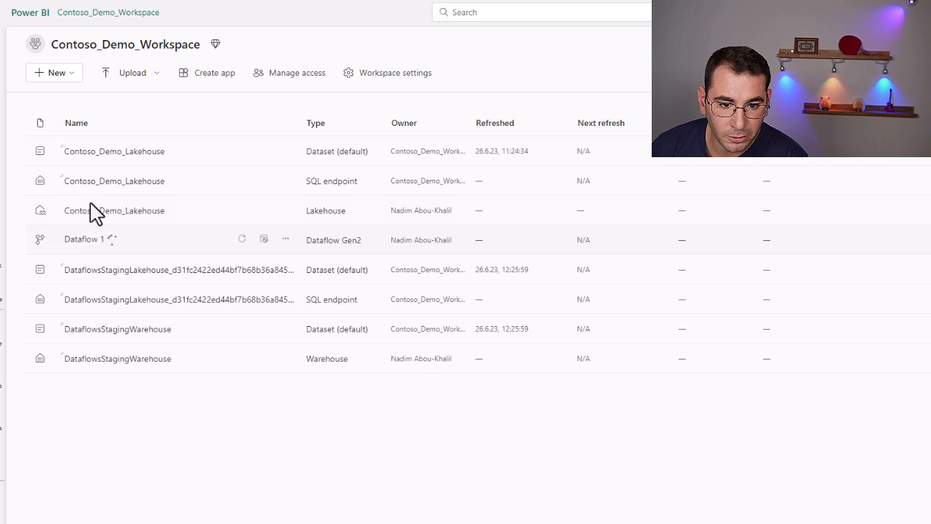
Create another Dataflow Gen2 in Contoso_Demo_Workspace
click(67, 77)
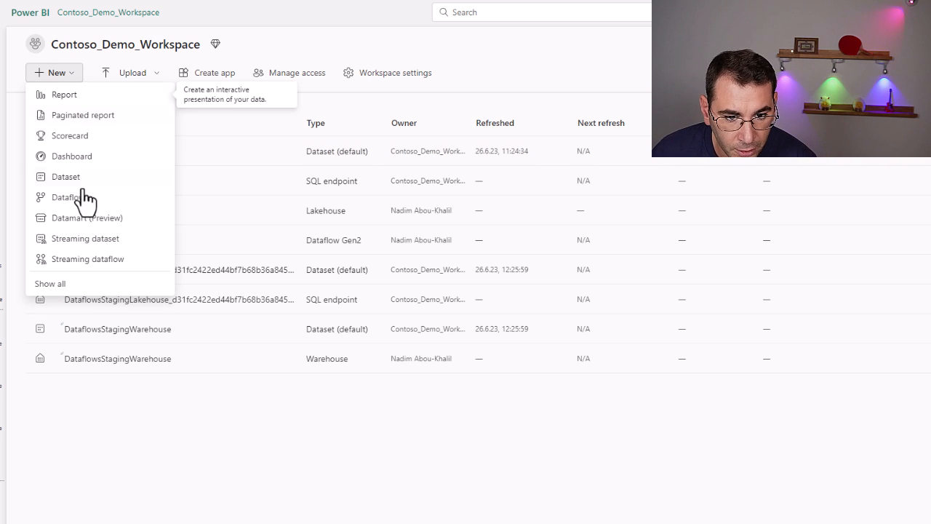
click(87, 284)
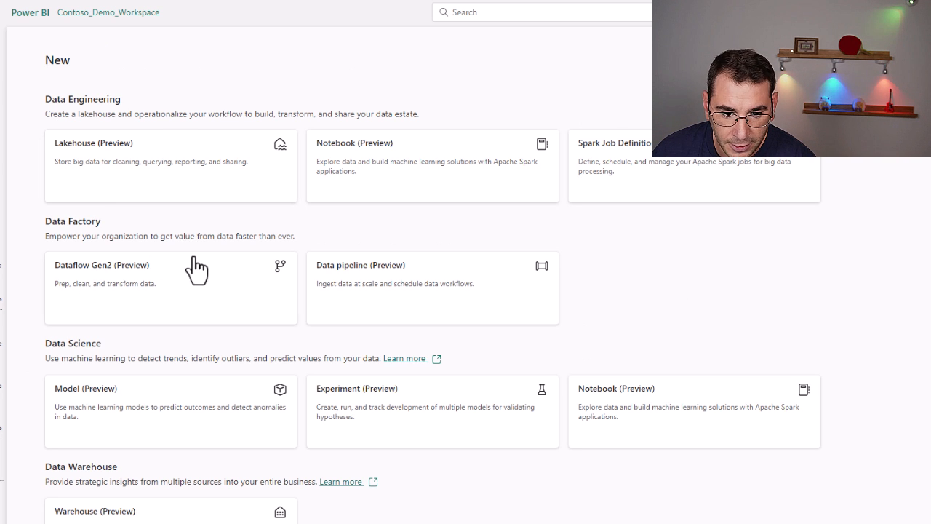
click(192, 292)
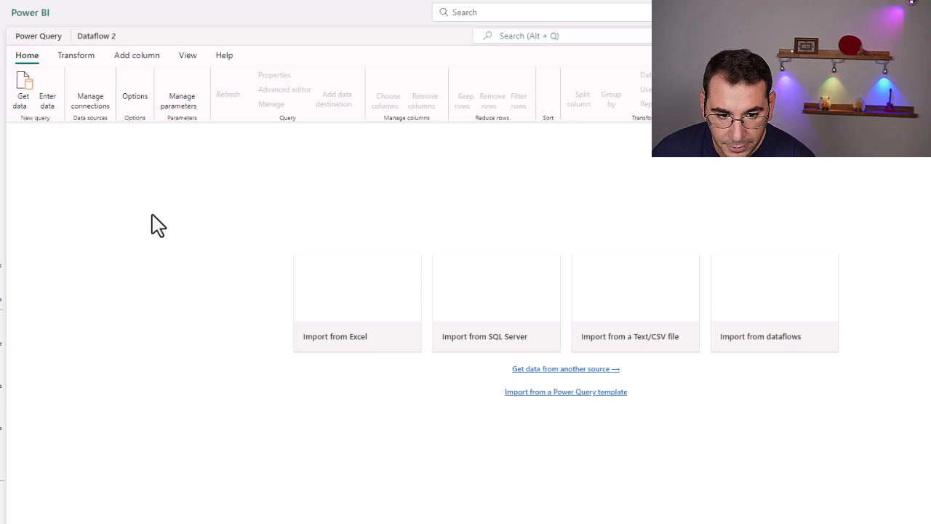
Connect the new dataflow to the Microsoft Fabric Lakehouse data source using the existing Lakehouse (none) connection
click(25, 108)
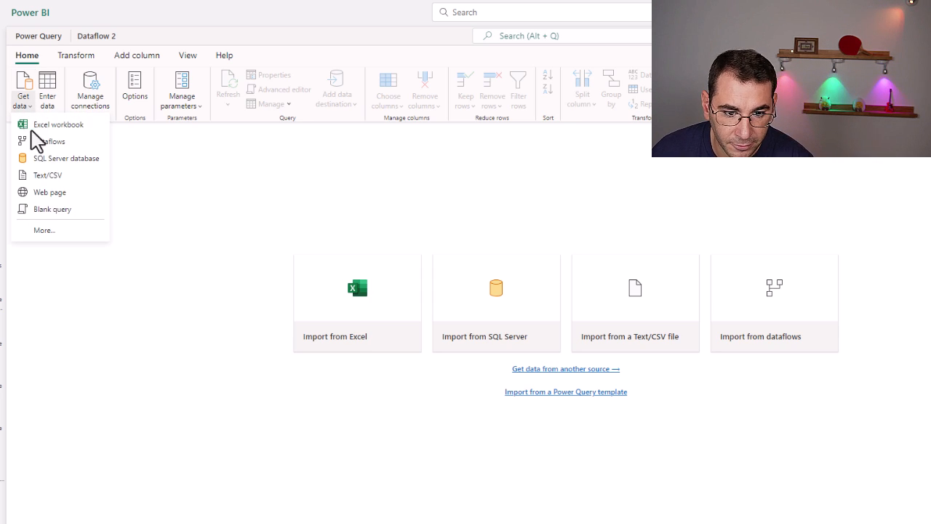
click(42, 229)
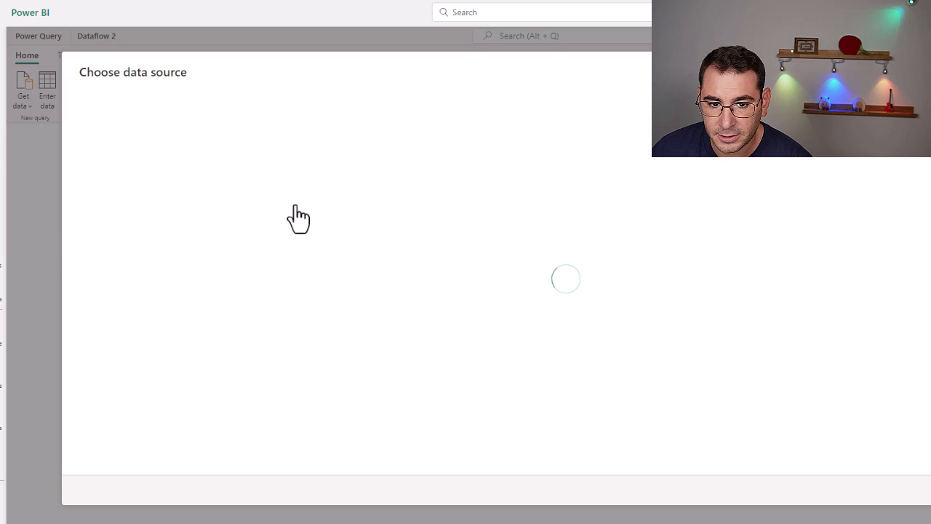
click(263, 124)
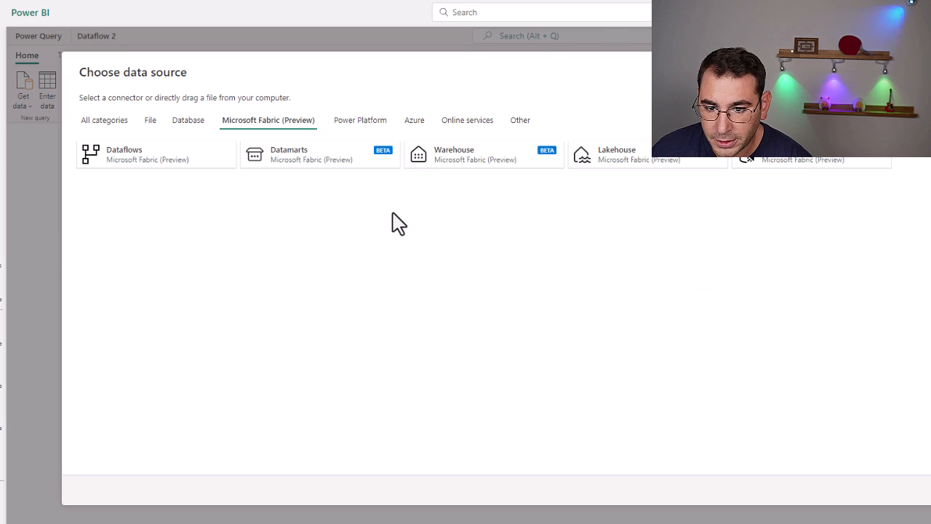
click(623, 166)
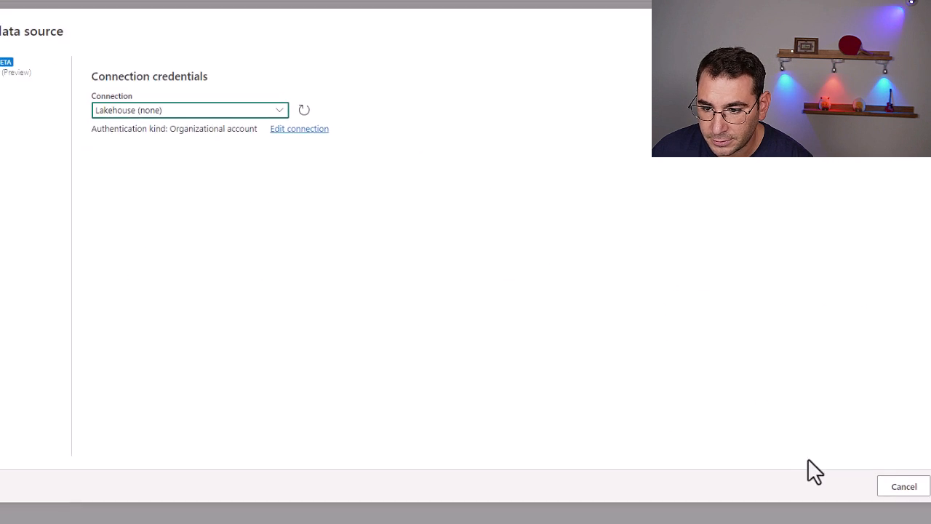
click(875, 481)
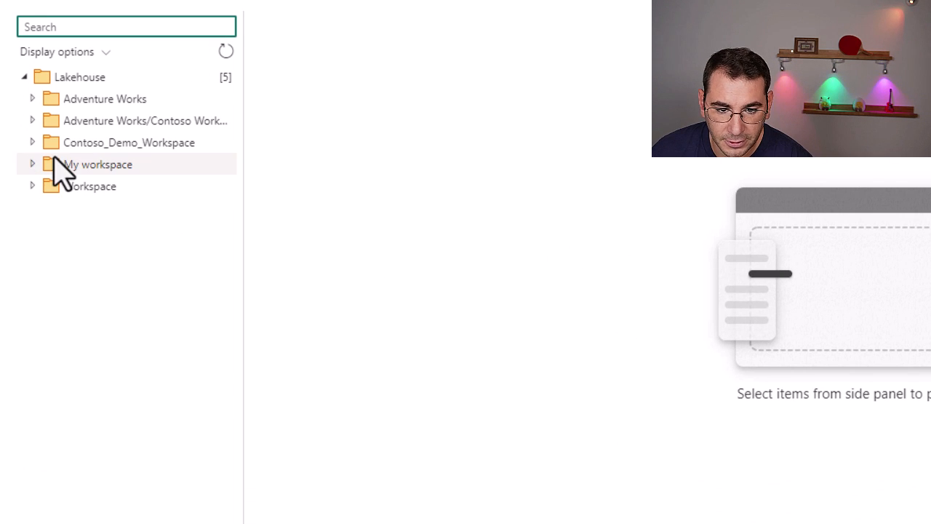
Expand Contoso_Demo_Workspace and Contoso_Demo_Lakehouse to list the Files folder, widening the list so the full file names fit
click(32, 143)
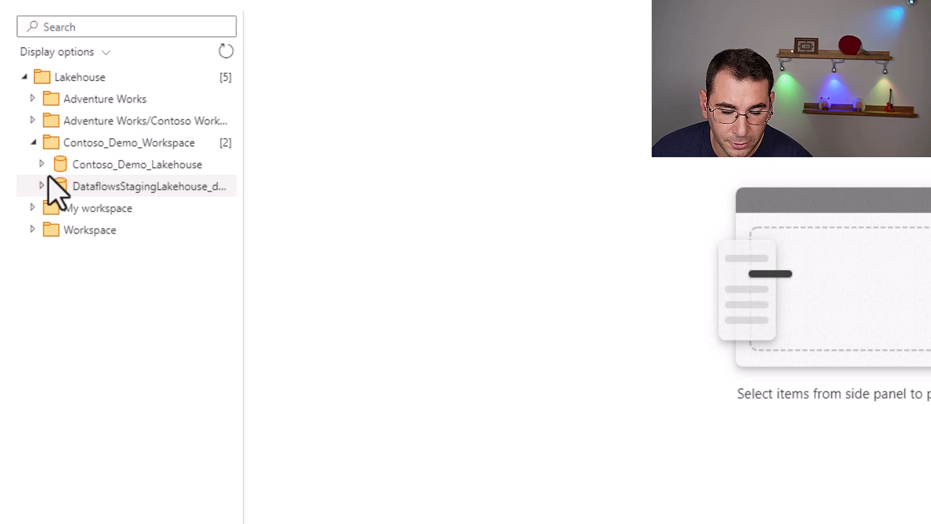
click(40, 164)
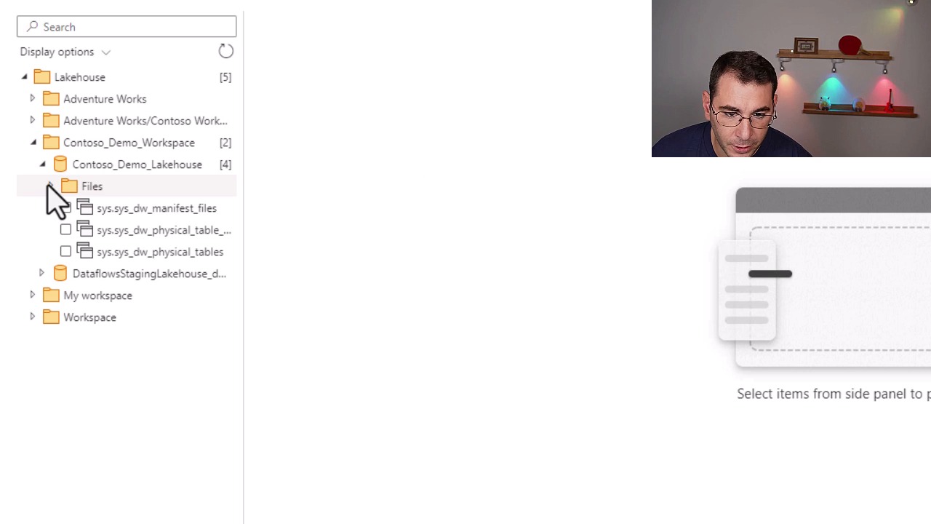
click(50, 187)
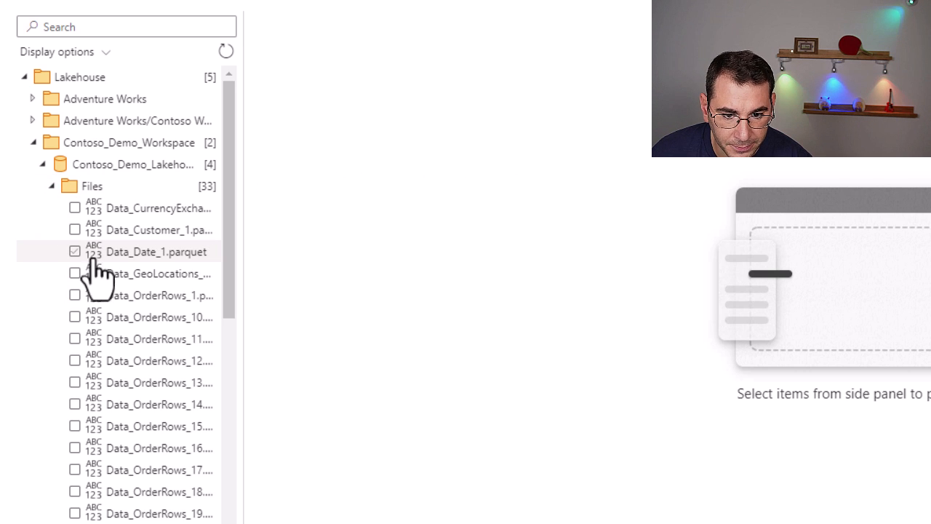
drag(243, 339, 458, 357)
scroll(210, 367, down, 2)
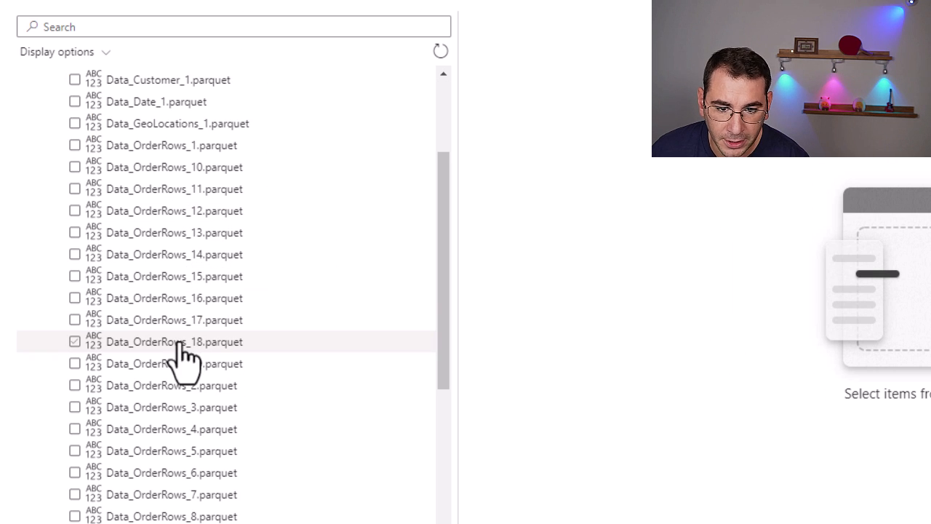
Select the eight order files from Data_Orders_1.parquet through Data_Orders_8.parquet
click(75, 189)
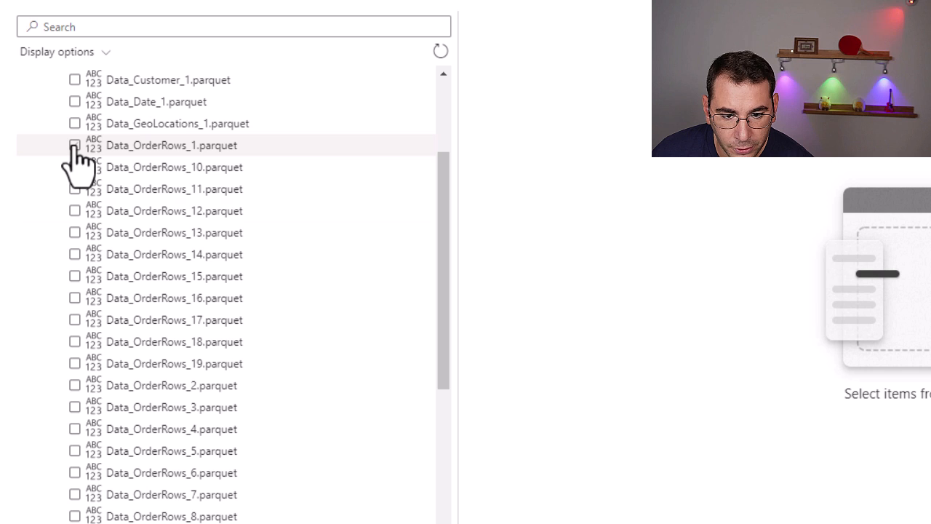
scroll(76, 265, down, 5)
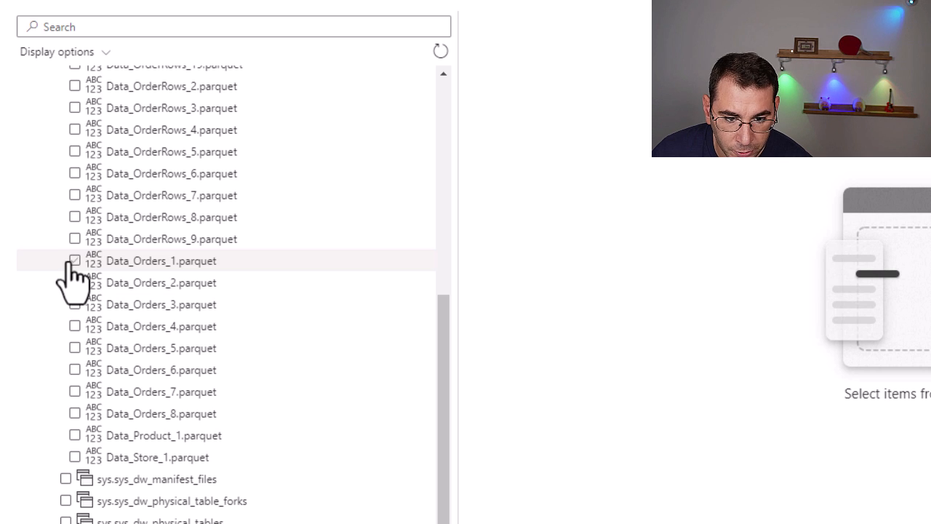
click(74, 261)
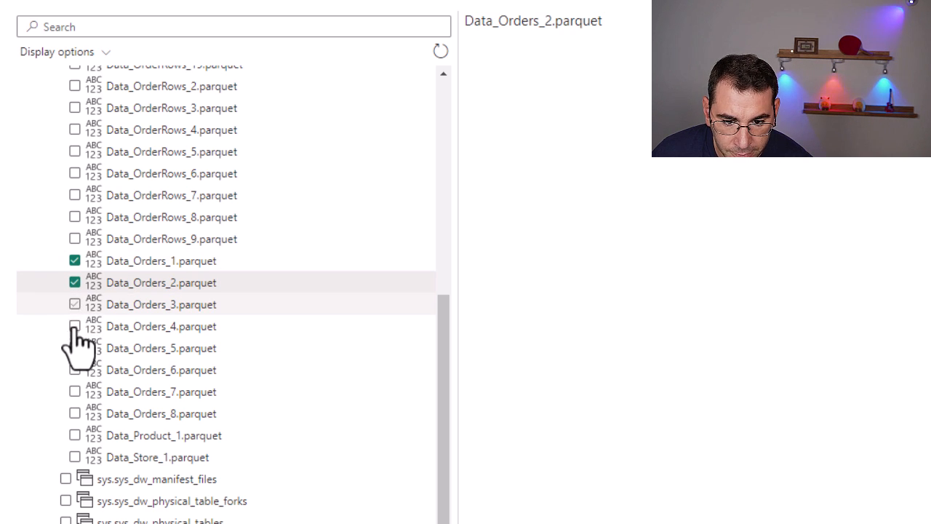
click(75, 304)
click(75, 326)
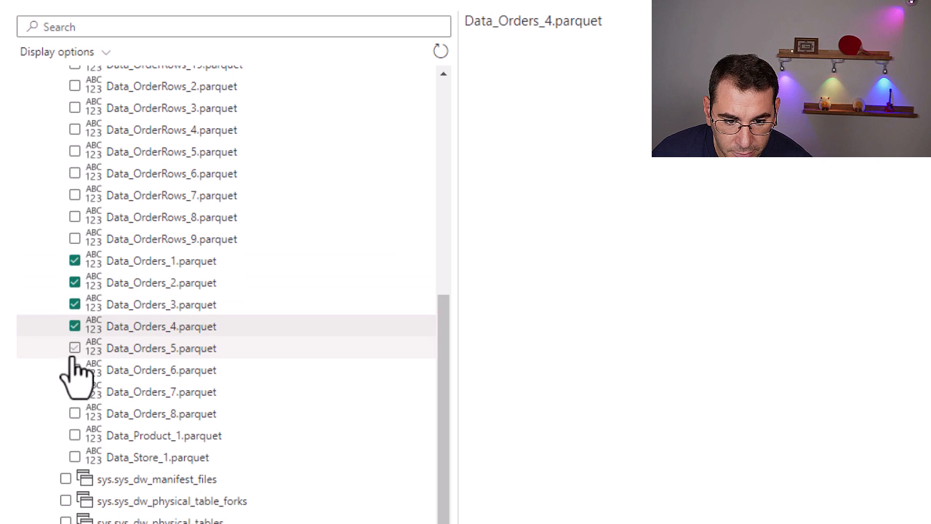
click(73, 355)
click(74, 371)
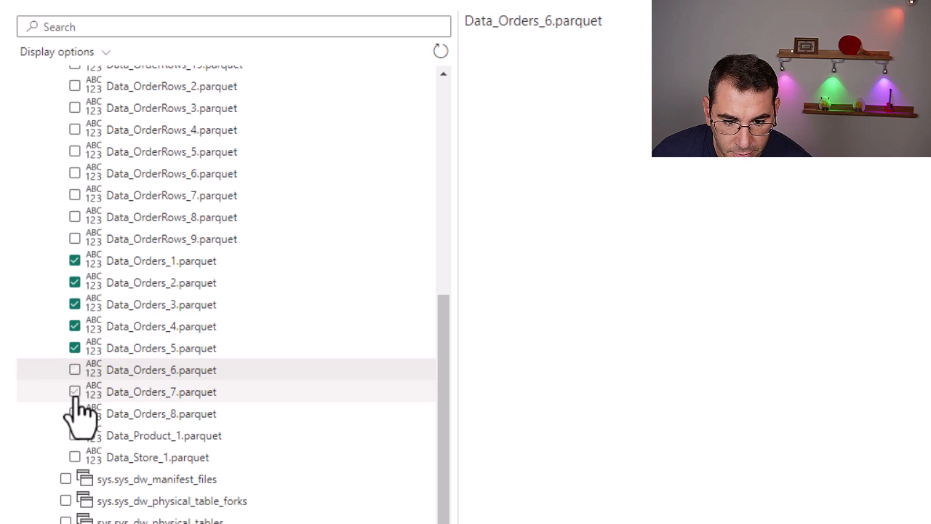
click(75, 394)
click(75, 413)
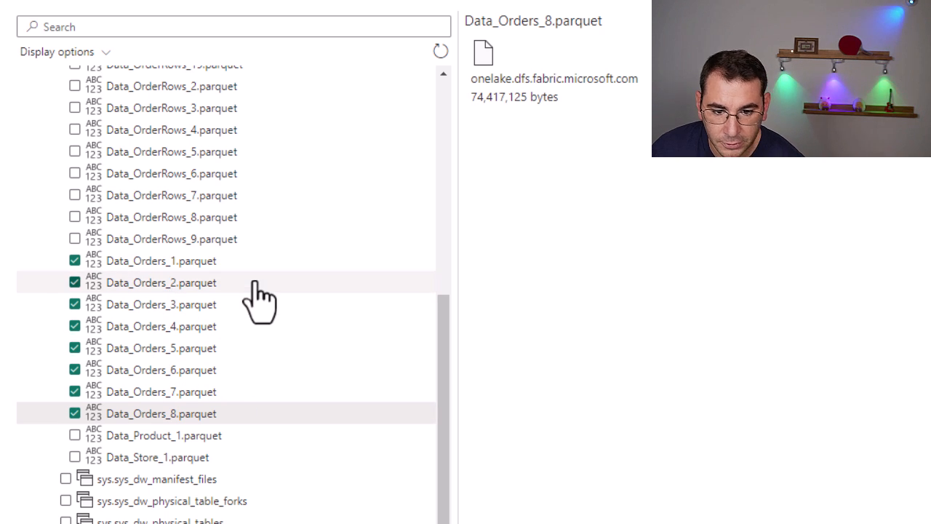
Create the queries from the selected order files and load the previews of Data_Orders_8 parquet and Data_Orders_2 parquet
scroll(276, 326, up, 1)
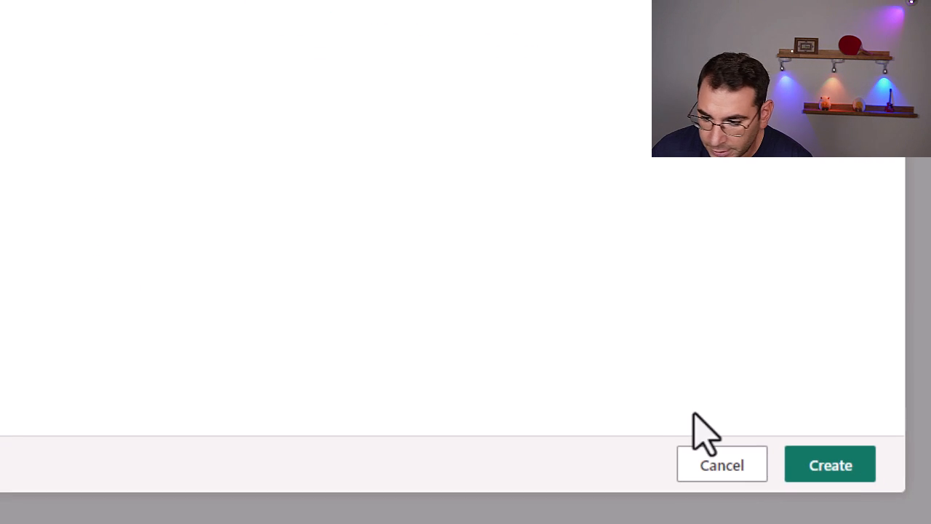
click(834, 469)
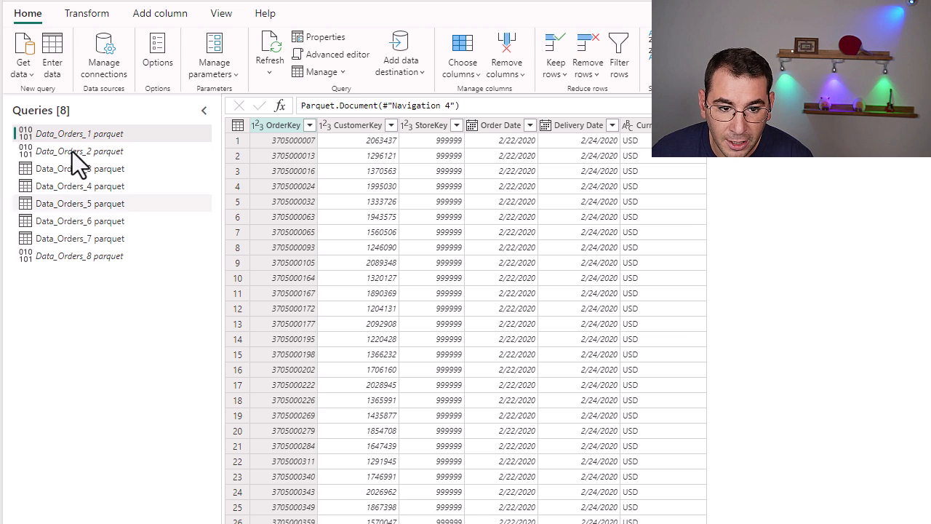
click(94, 258)
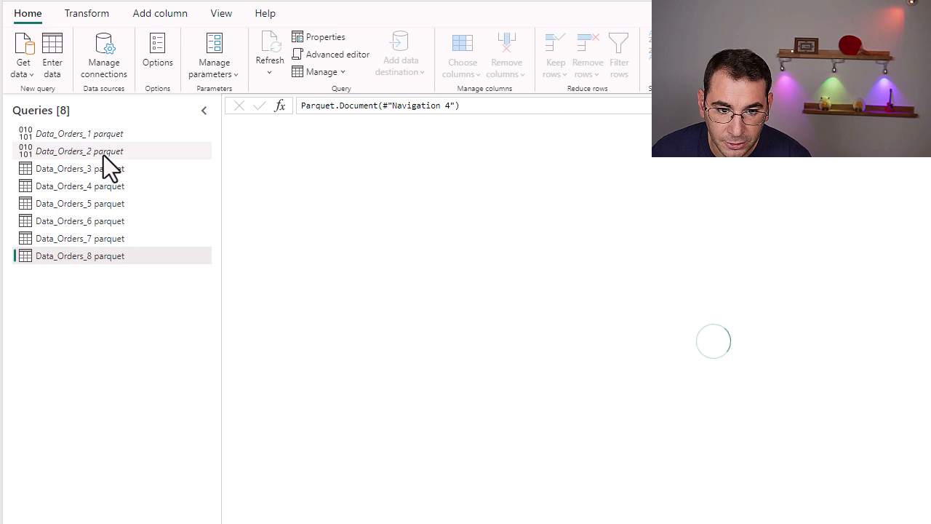
click(123, 151)
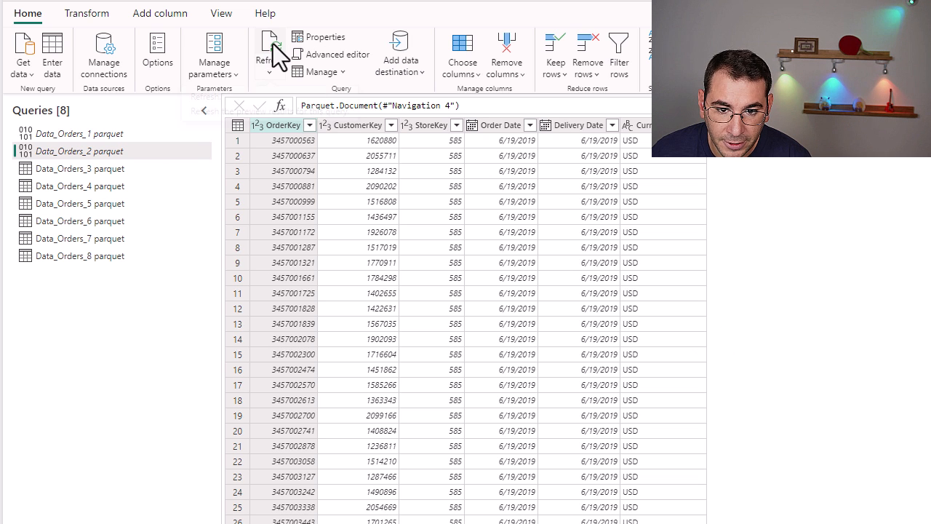
Refresh the previews of the Data_Orders_2 parquet and Data_Orders_1 parquet queries
click(273, 43)
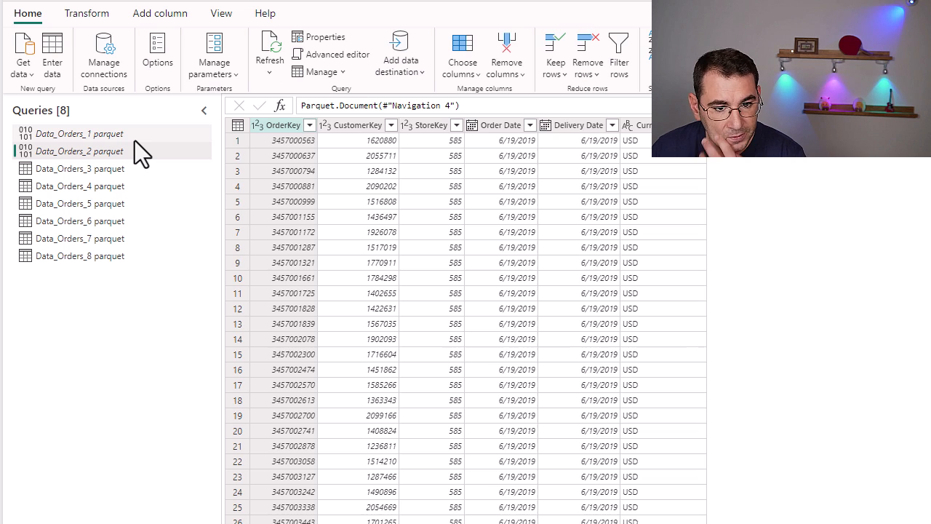
click(139, 134)
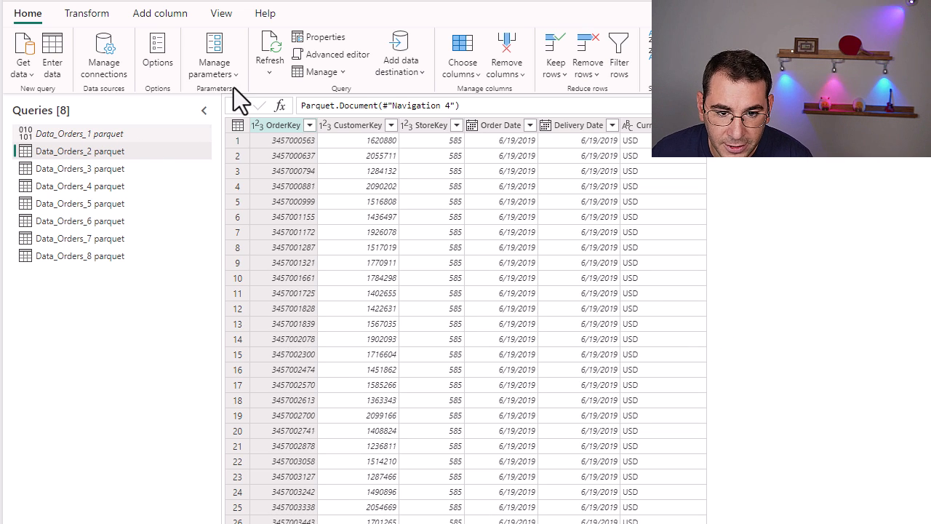
click(270, 58)
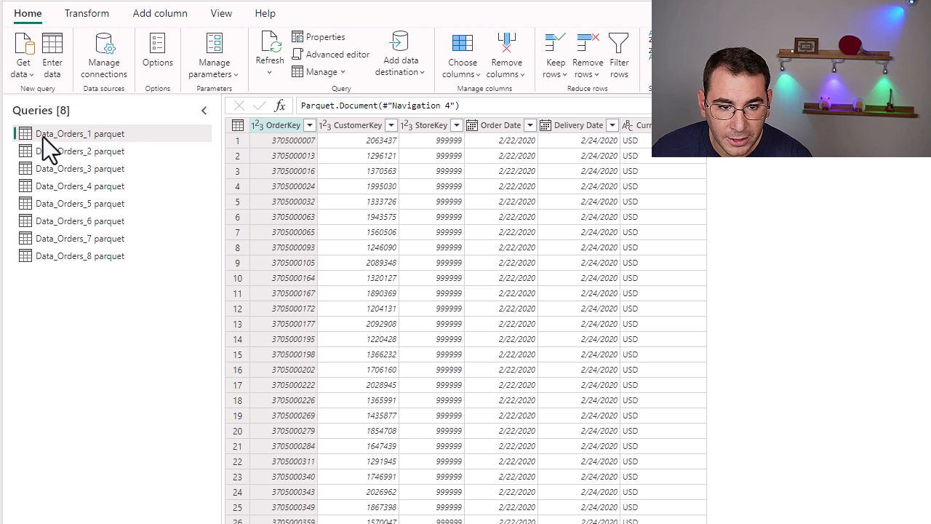
Rename the Data_Orders_1 parquet query to Orders
double_click(124, 135)
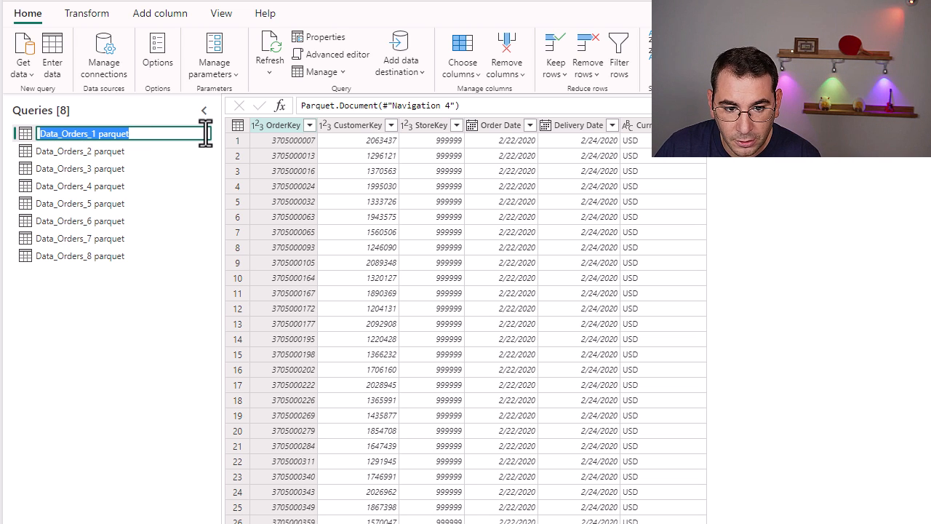
text(Orders)
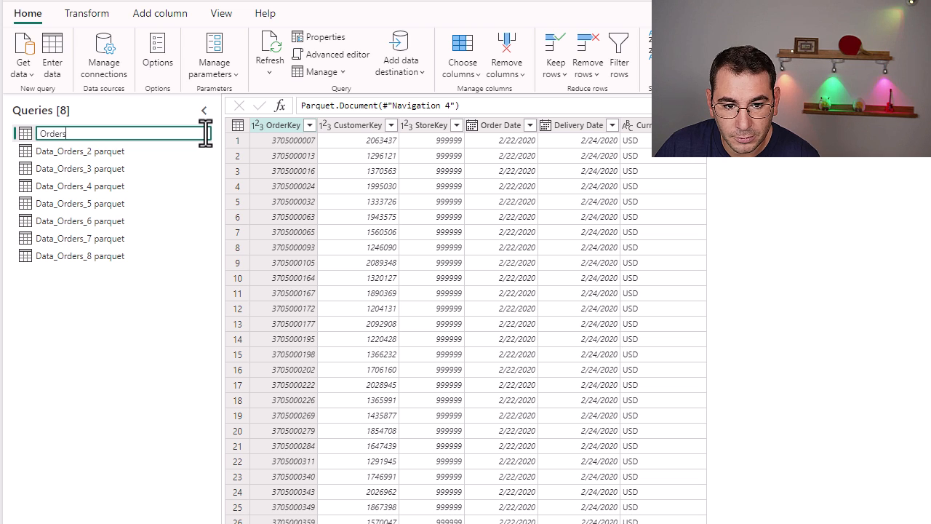
key(Escape)
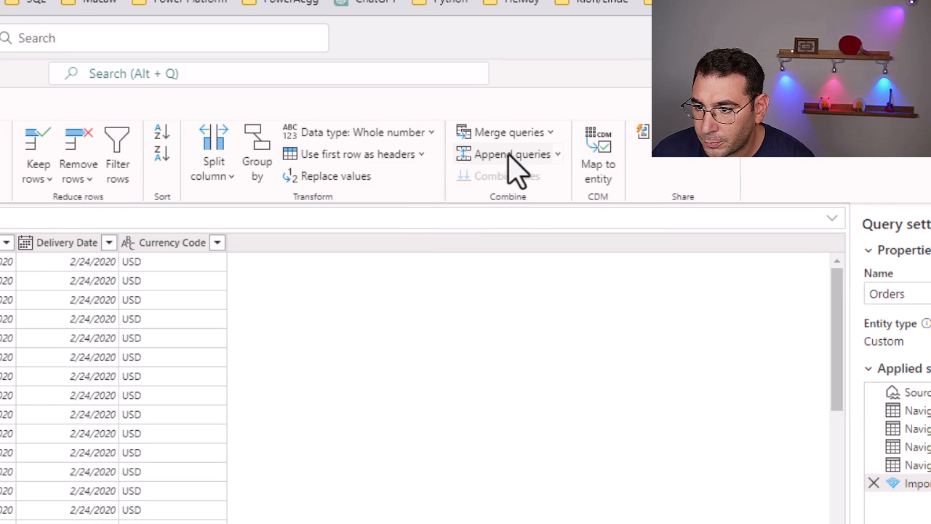
Append Data_Orders_2 parquet through Data_Orders_8 parquet to the Orders query, using the three or more tables option
click(555, 155)
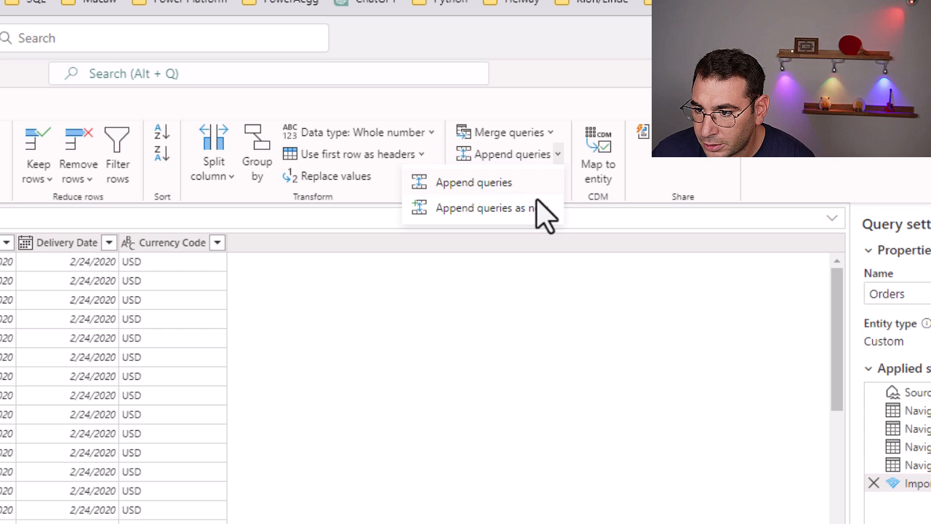
click(500, 187)
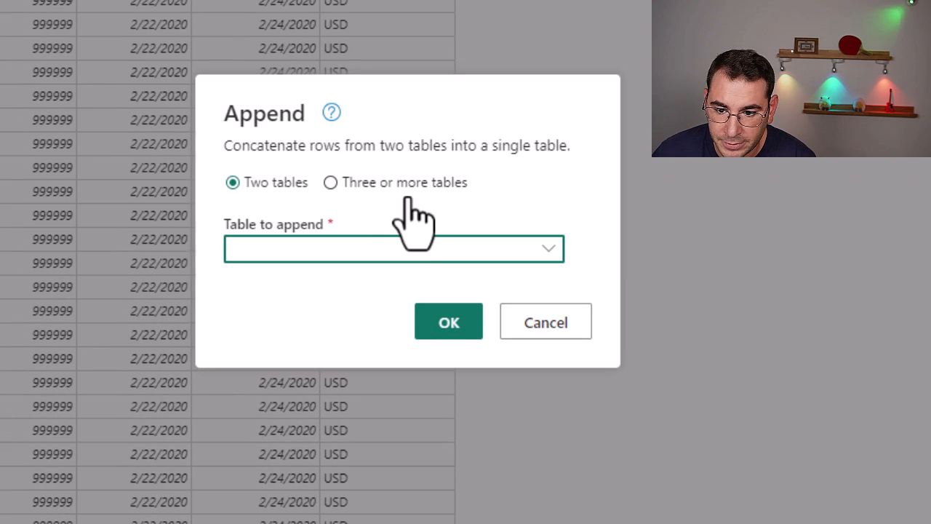
click(355, 183)
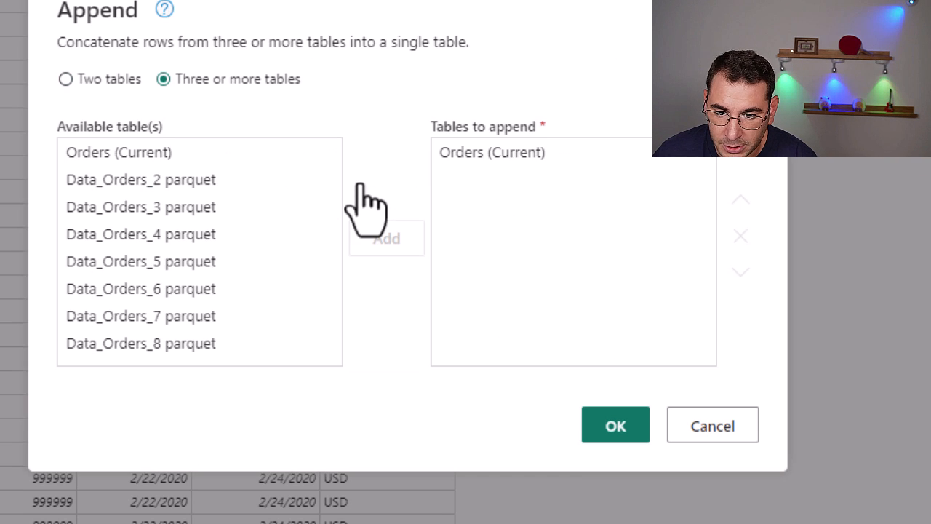
click(143, 182)
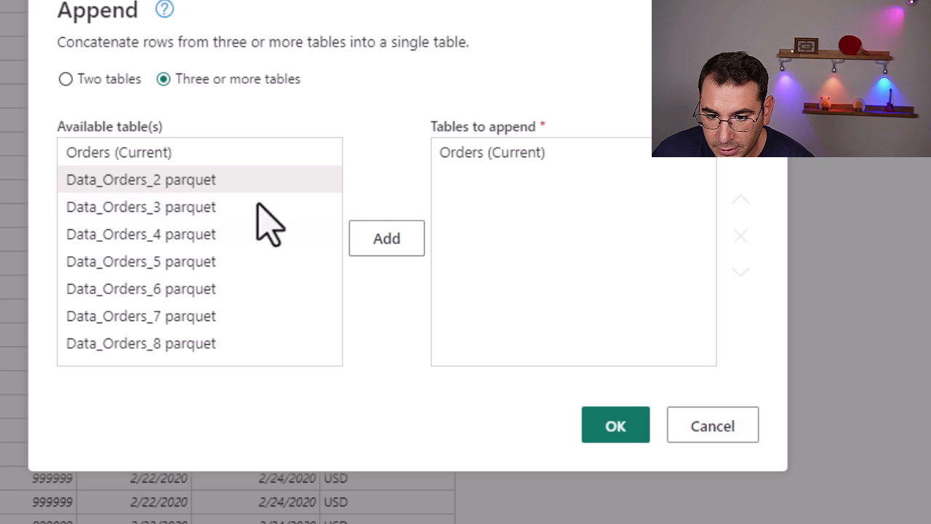
double_click(171, 182)
double_click(170, 210)
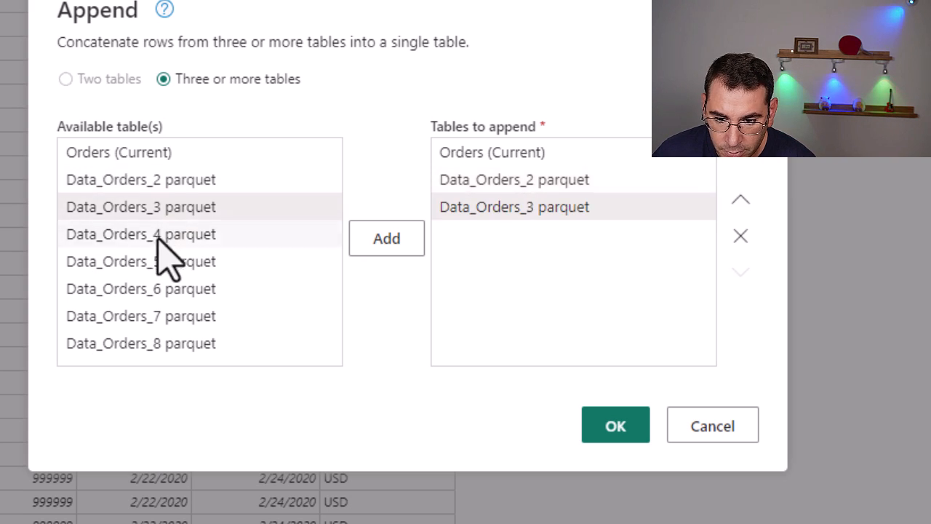
double_click(157, 239)
double_click(155, 263)
double_click(149, 289)
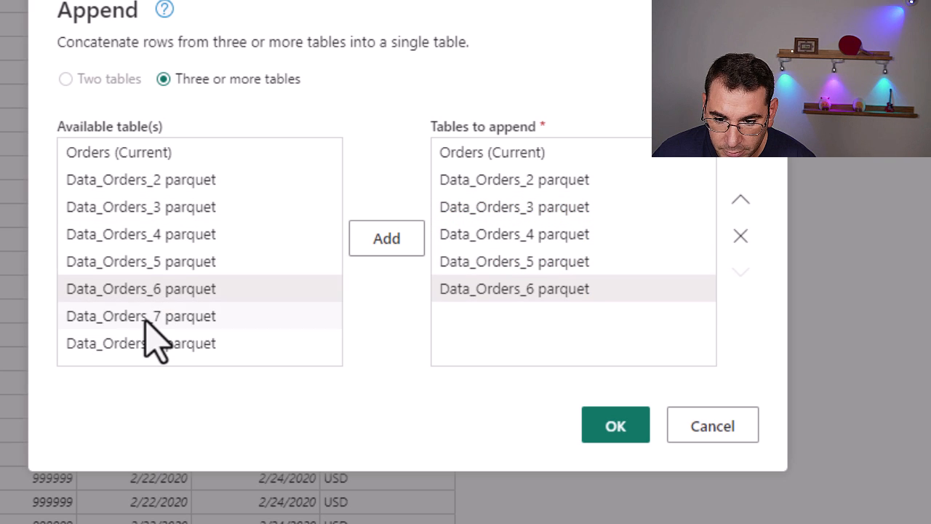
double_click(144, 319)
double_click(143, 344)
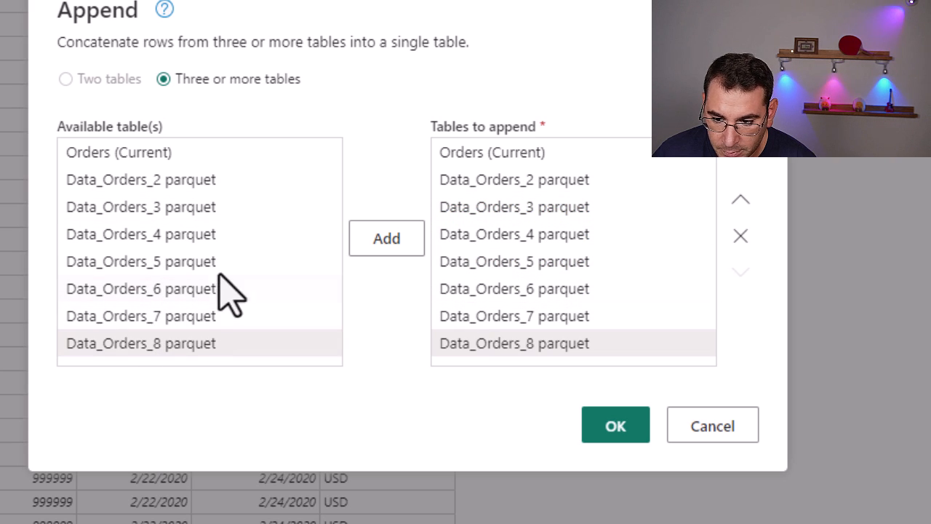
click(602, 430)
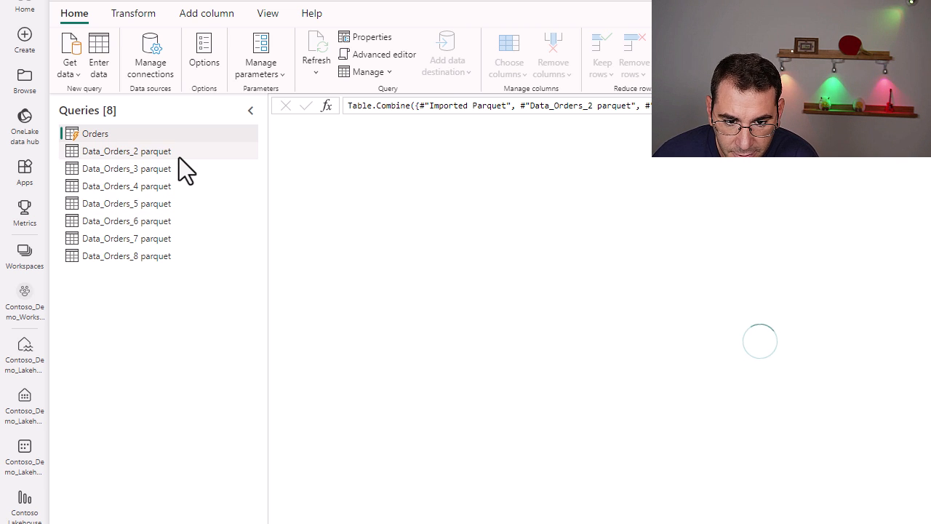
Add a Lakehouse data destination to the combined Orders query and accept its connection settings
click(236, 156)
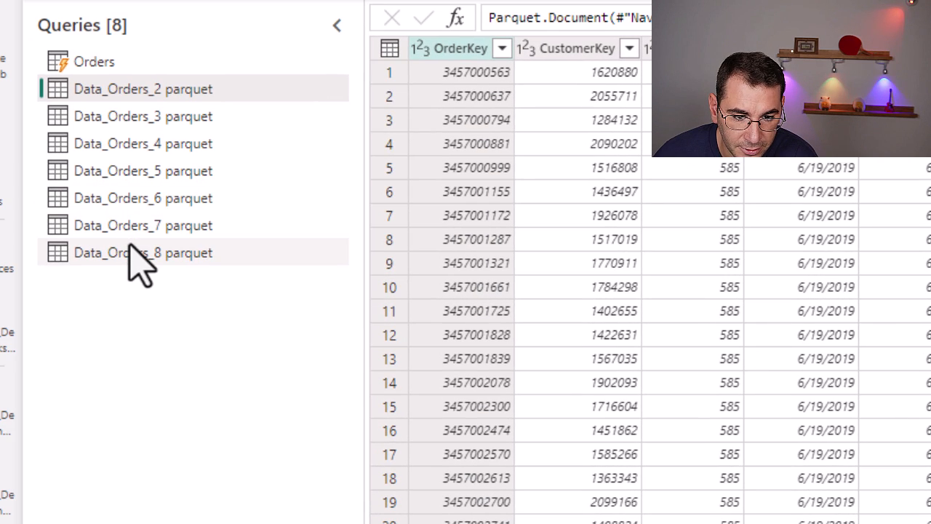
click(122, 64)
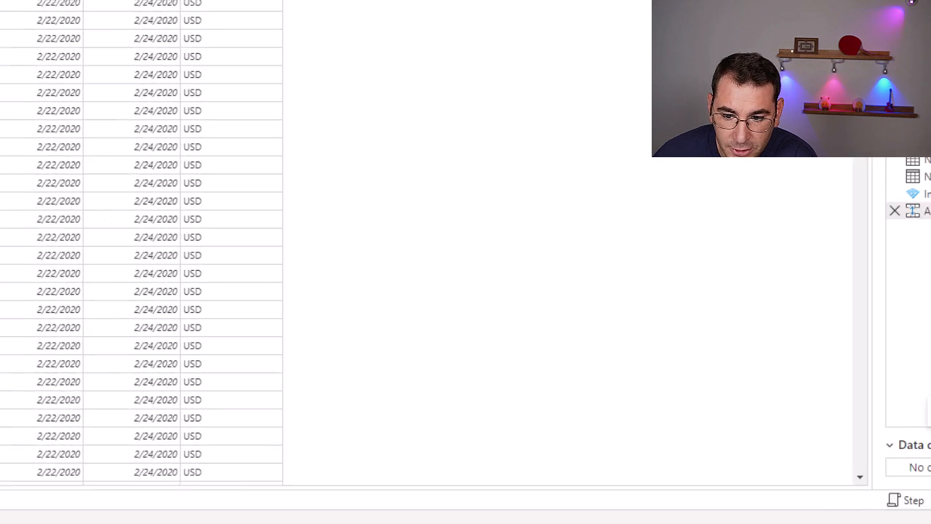
click(909, 413)
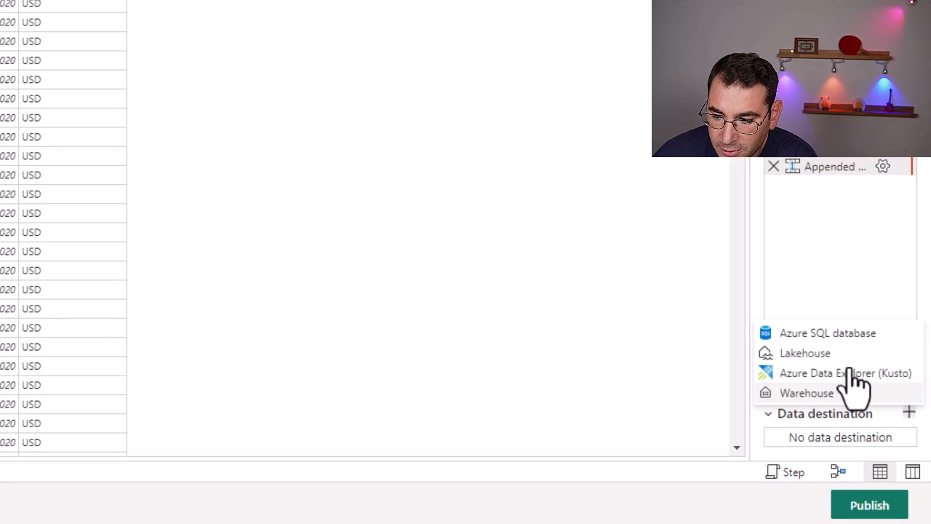
click(833, 355)
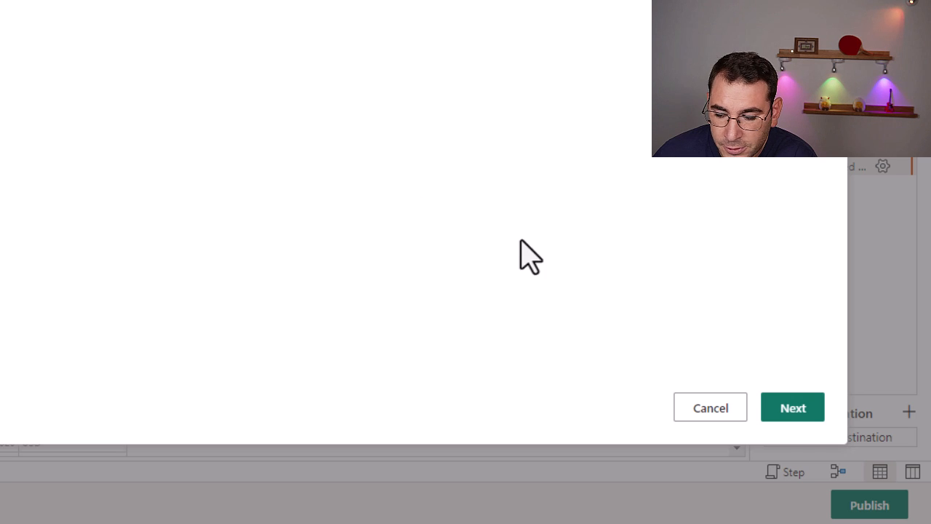
click(794, 409)
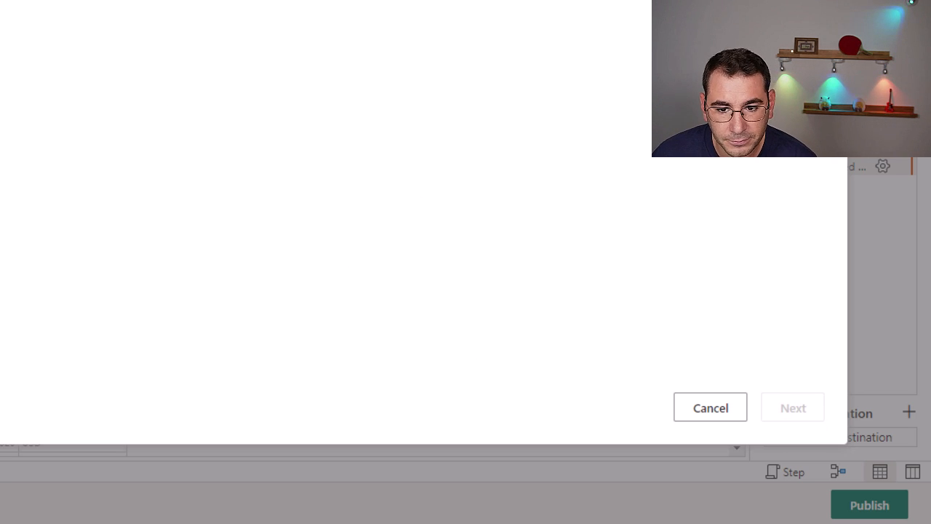
Target a new Orders table in Contoso_Demo_Lakehouse, apply the offered fix, and save the destination settings to publish the dataflow
click(33, 237)
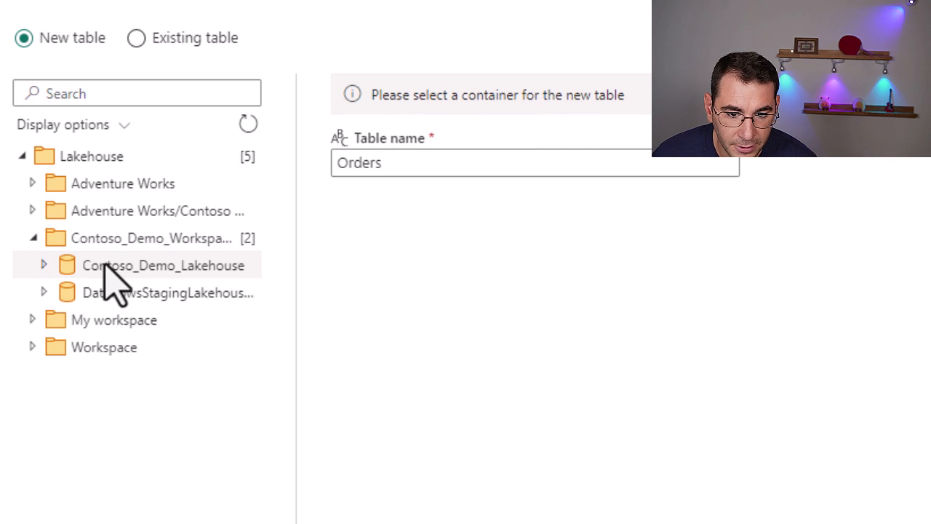
click(102, 268)
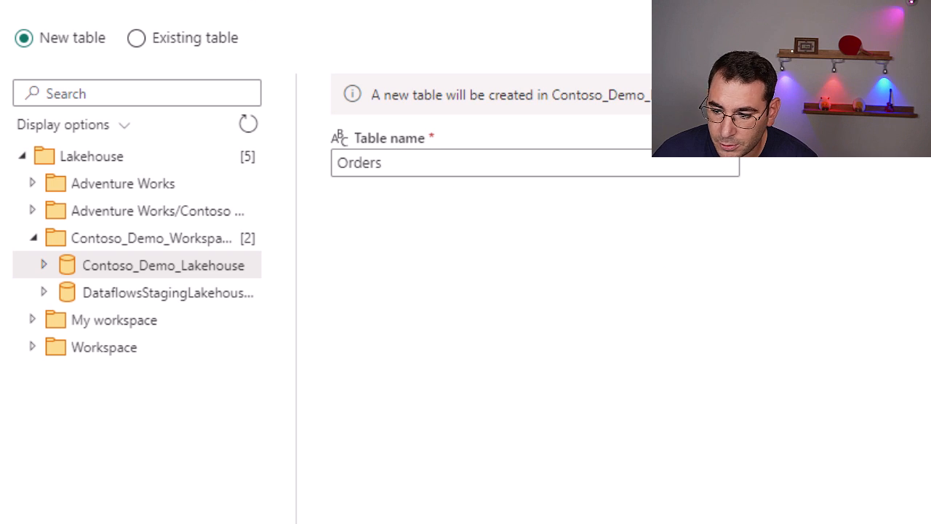
click(820, 443)
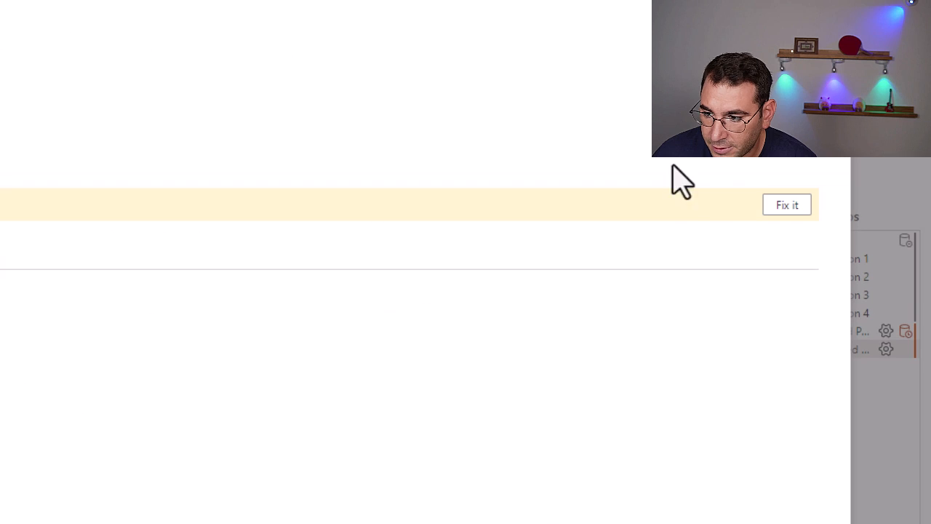
click(783, 205)
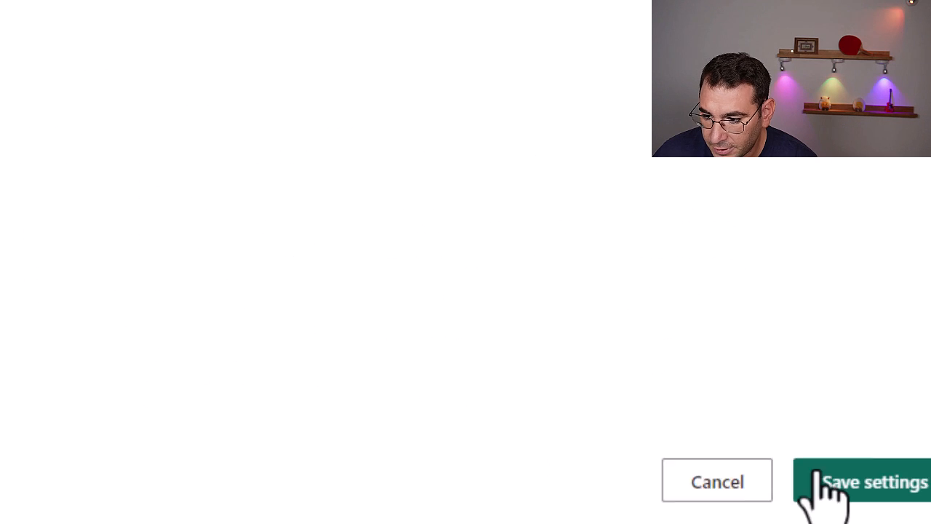
click(829, 481)
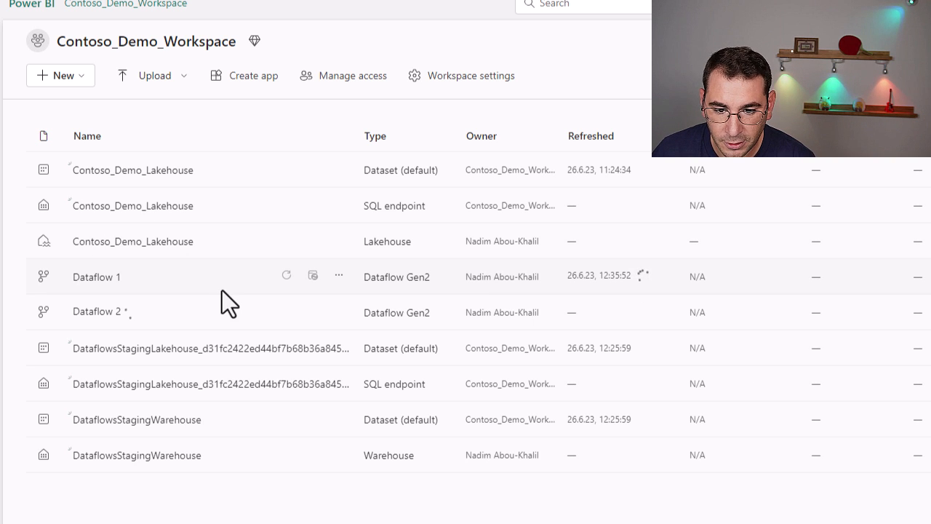
Create another Dataflow Gen2 (Preview) in Contoso_Demo_Workspace
click(62, 84)
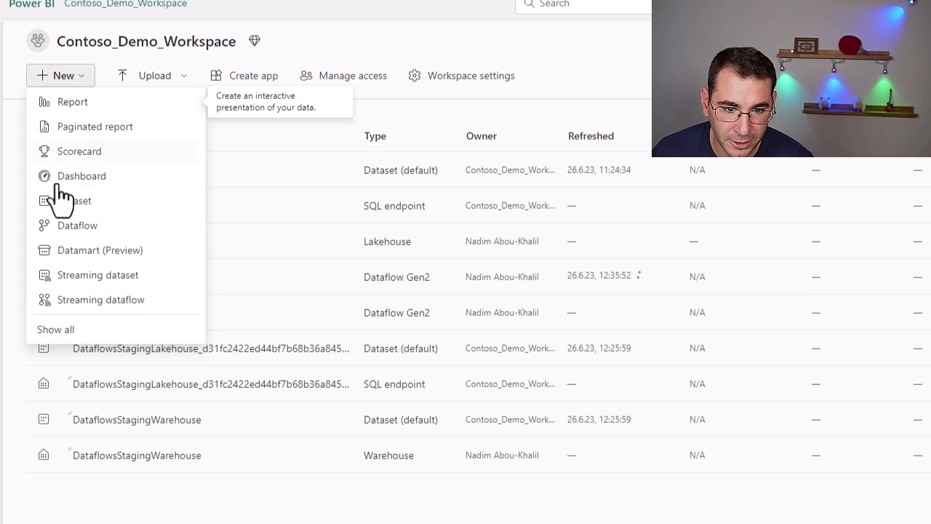
click(109, 331)
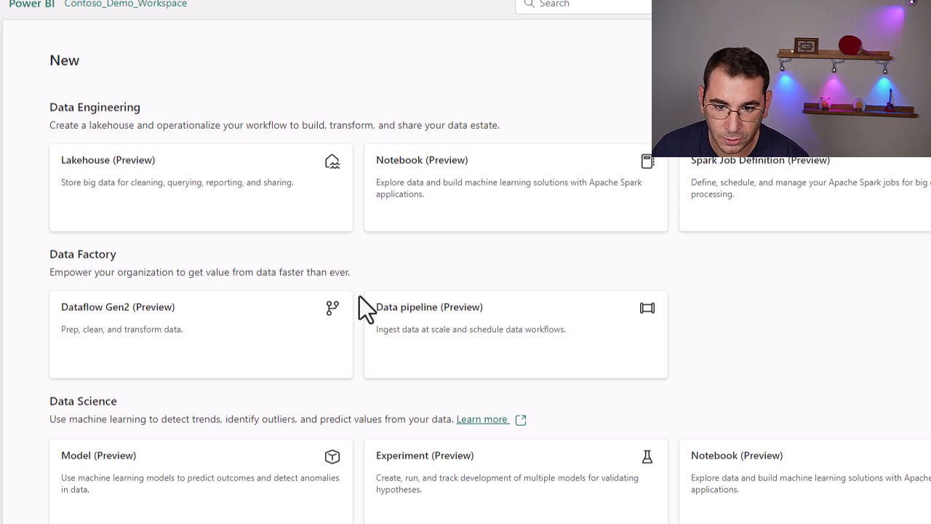
click(240, 336)
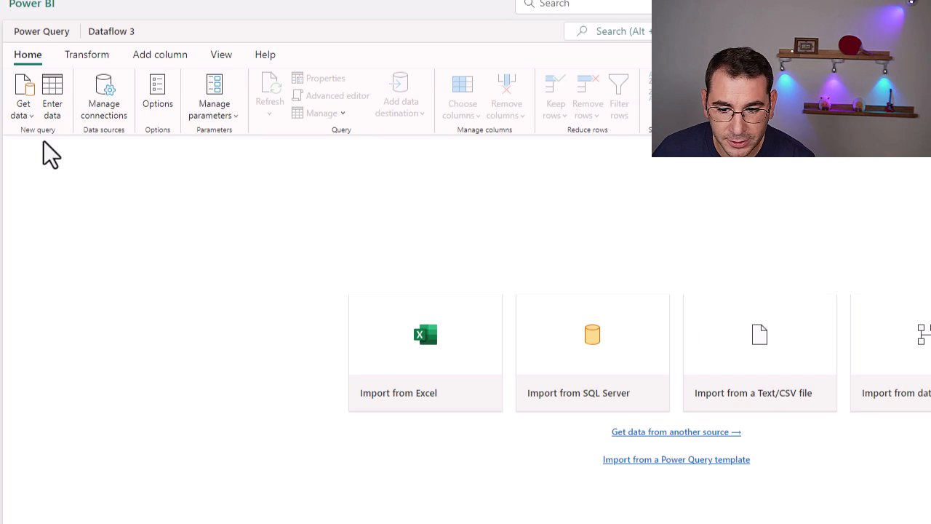
Connect the third dataflow to the Microsoft Fabric Lakehouse data source with the Lakehouse (none) connection
click(23, 122)
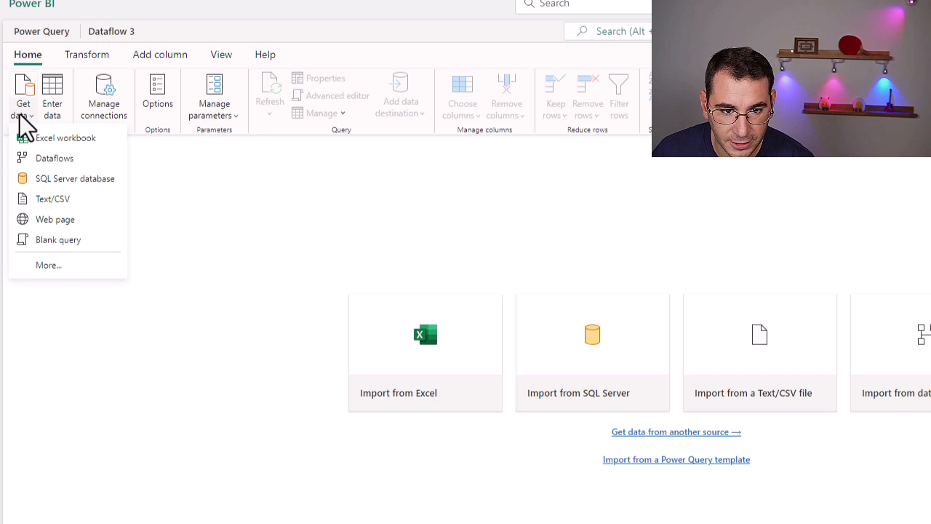
click(49, 268)
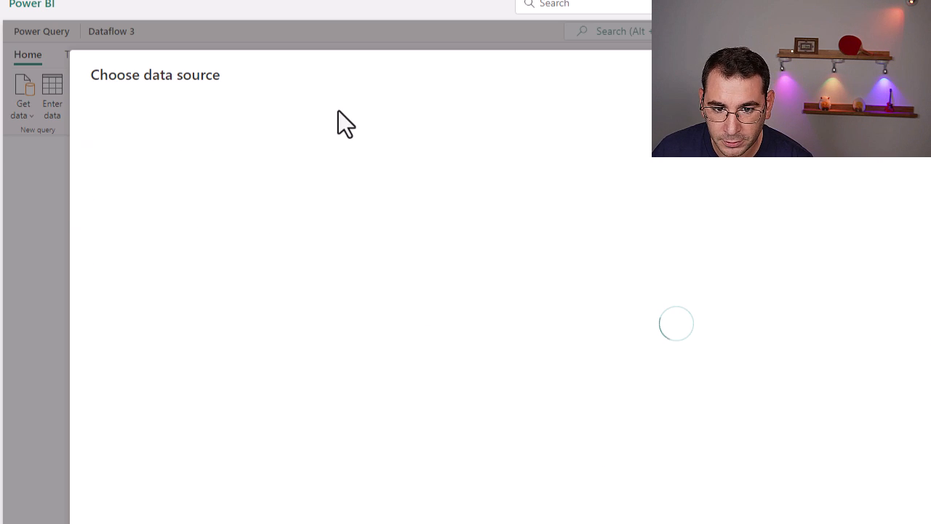
click(344, 136)
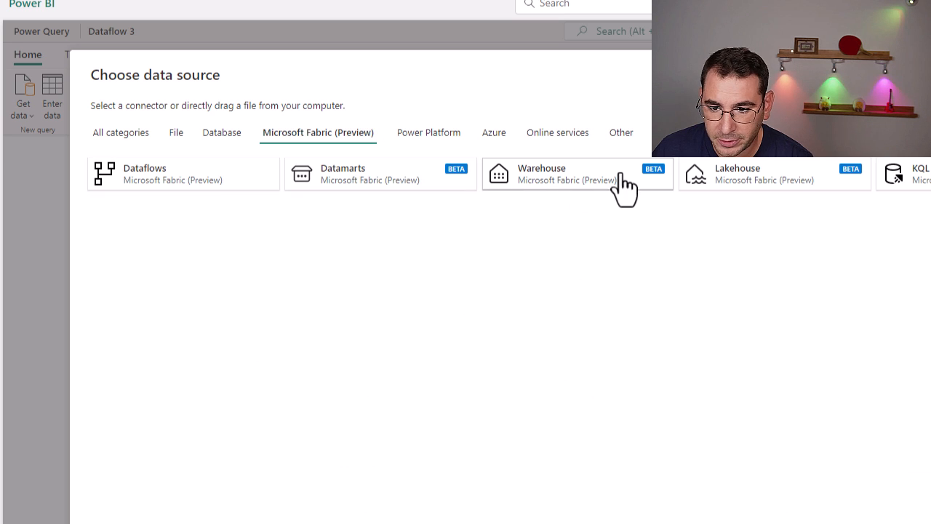
click(770, 193)
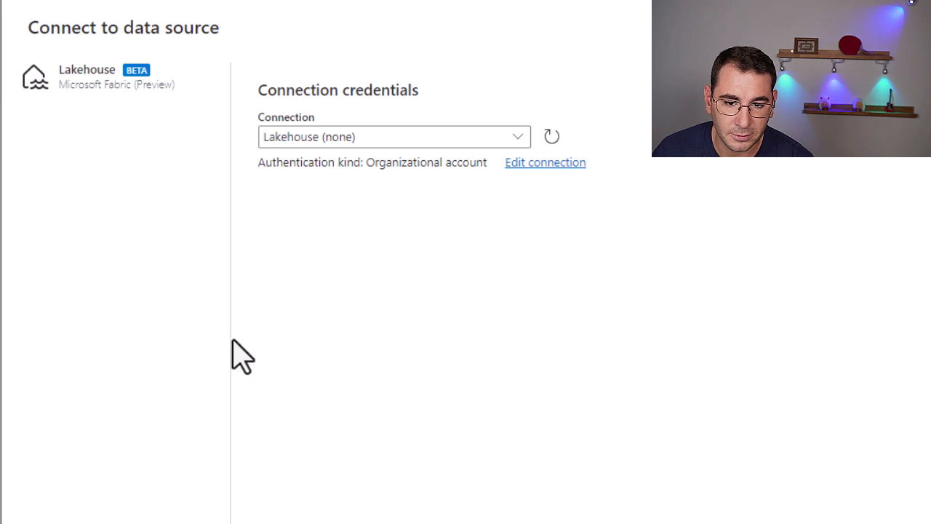
Expand Contoso_Demo_Workspace, Contoso_Demo_Lakehouse and its Files folder, and widen the list so the OrderRows file names fit
click(37, 194)
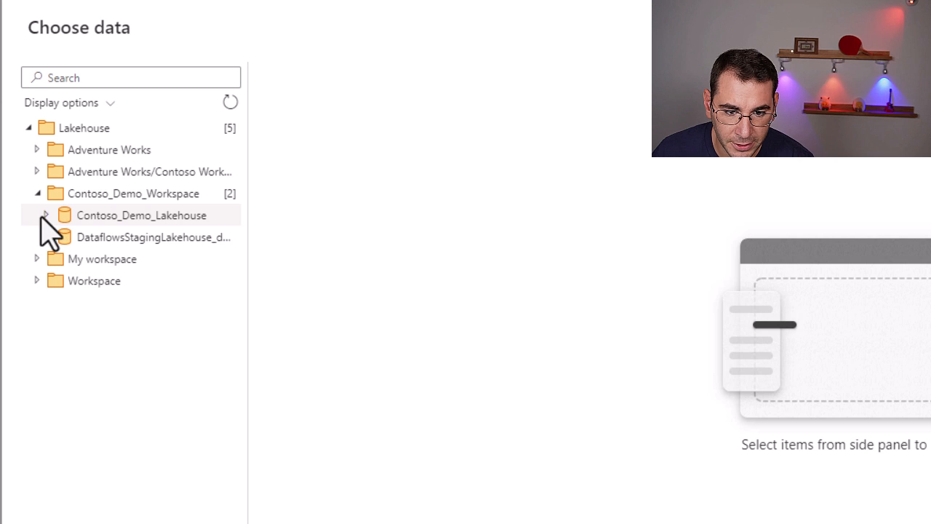
click(46, 215)
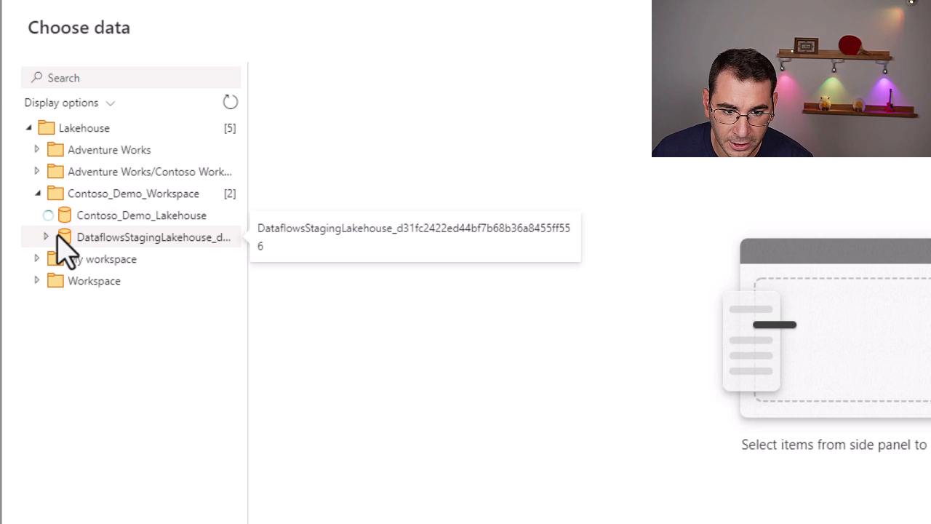
click(55, 238)
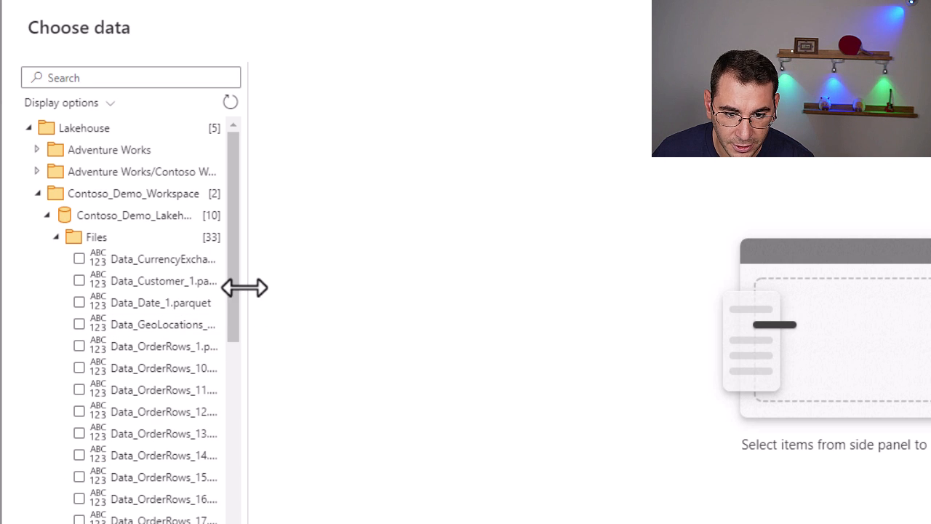
drag(248, 286, 477, 290)
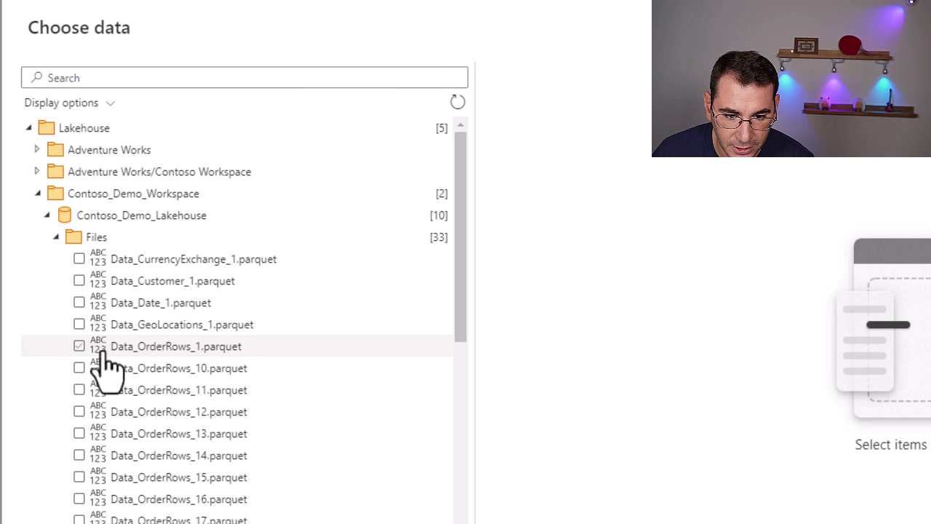
Select the files Data_OrderRows_1.parquet through Data_OrderRows_9.parquet, leaving numbers 10 to 19 unselected
click(79, 346)
scroll(214, 388, down, 3)
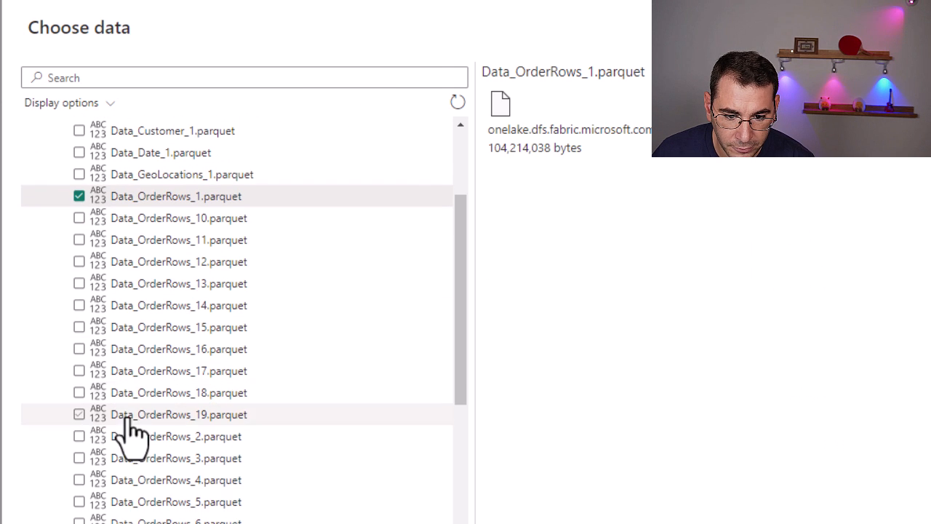
click(79, 436)
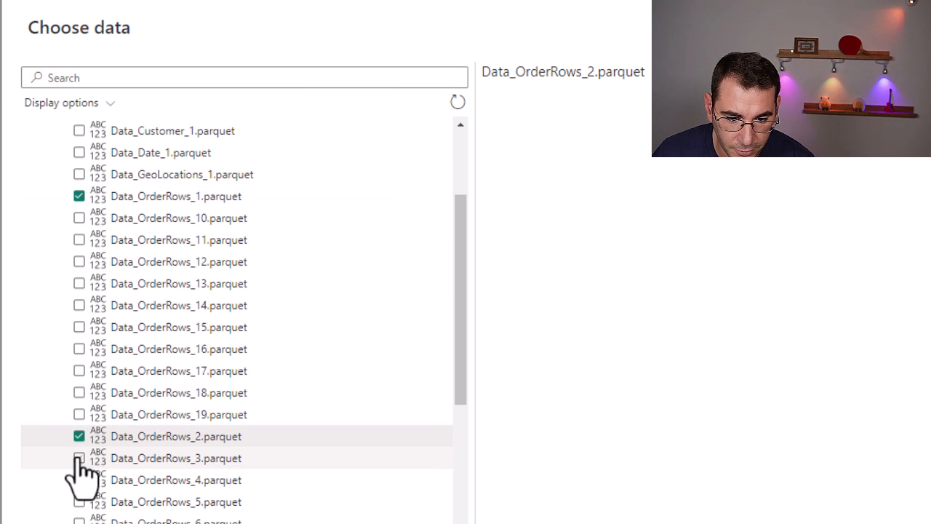
click(79, 458)
click(79, 481)
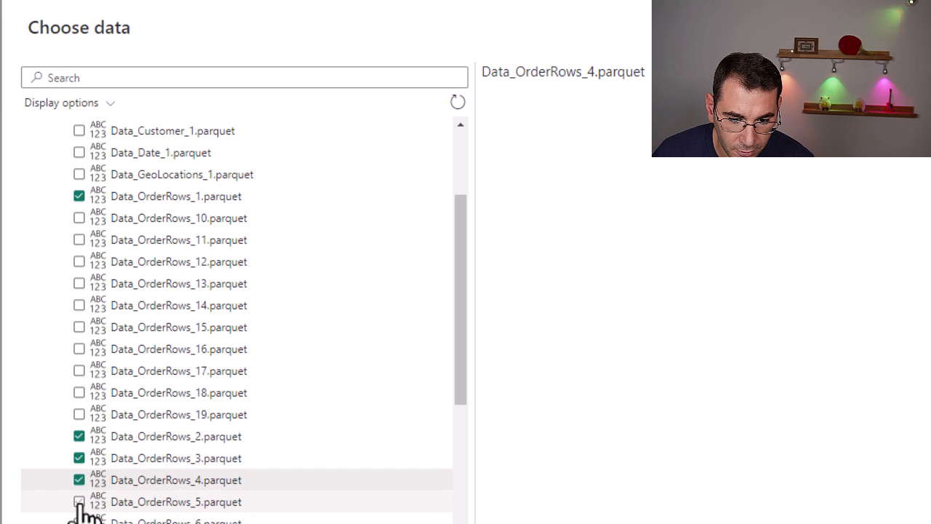
click(78, 502)
click(78, 522)
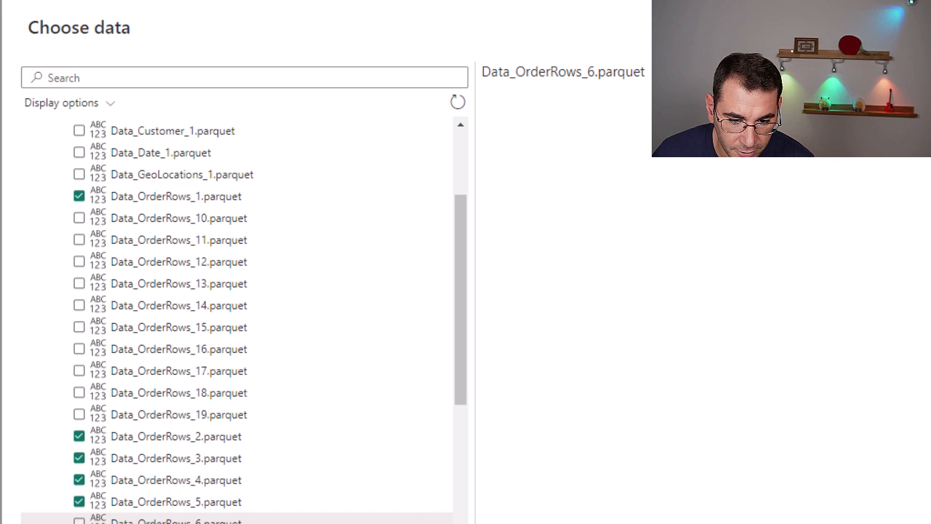
click(78, 523)
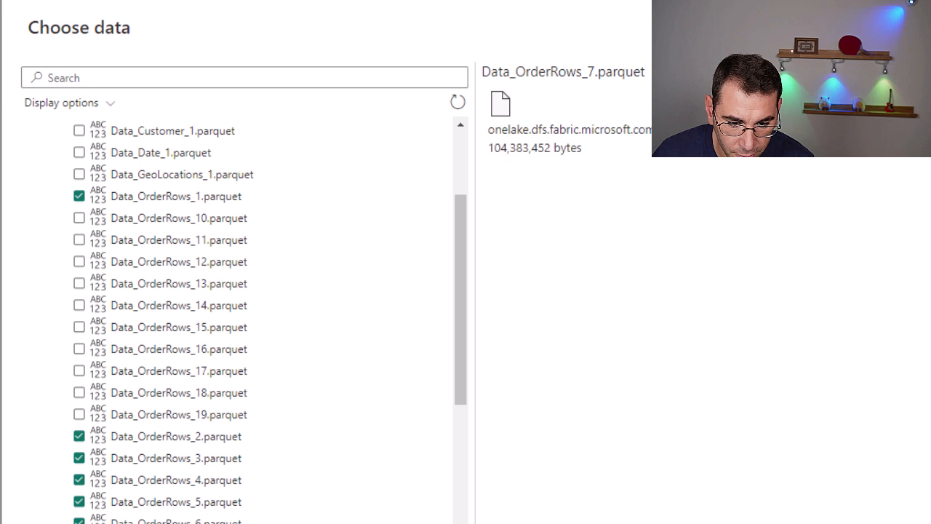
click(78, 523)
click(79, 523)
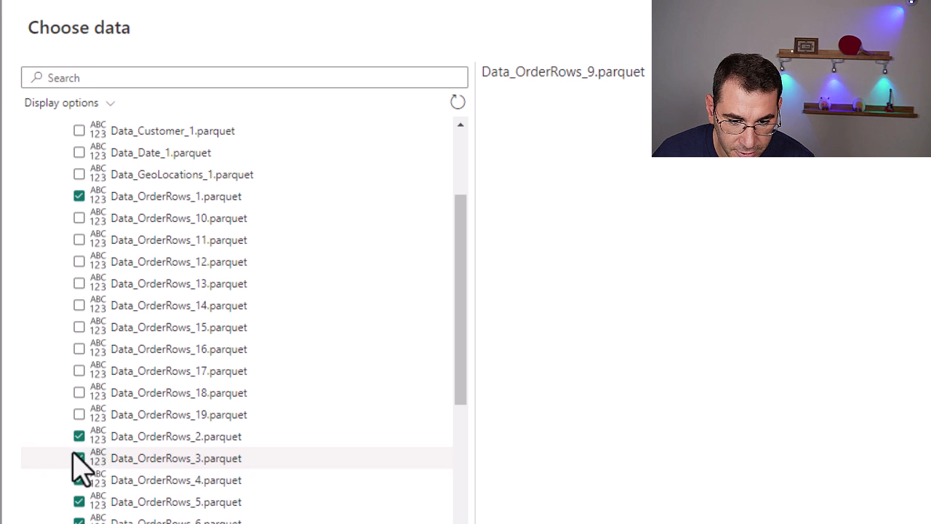
Add Data_OrderRows_10.parquet through Data_OrderRows_19.parquet to the selection and create the dataflow queries from the chosen files
click(79, 218)
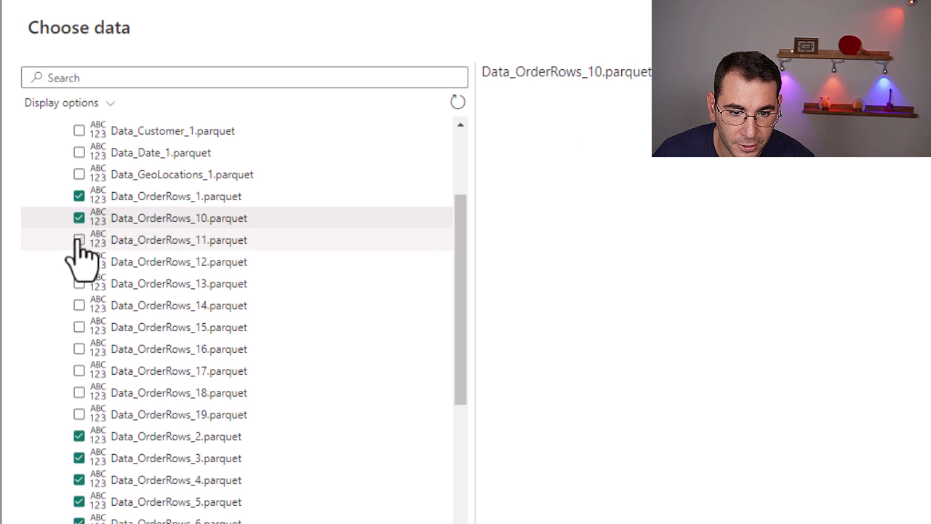
click(78, 240)
click(78, 262)
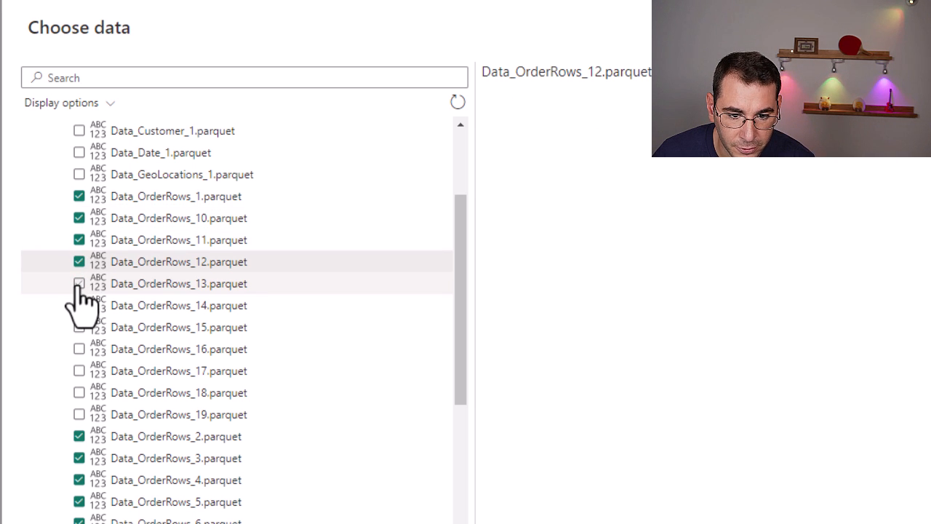
click(78, 284)
click(79, 306)
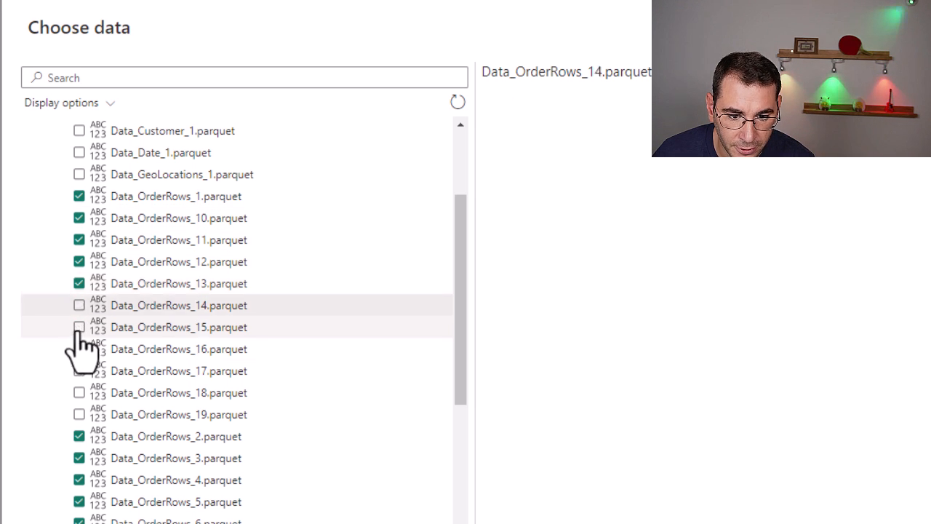
click(78, 332)
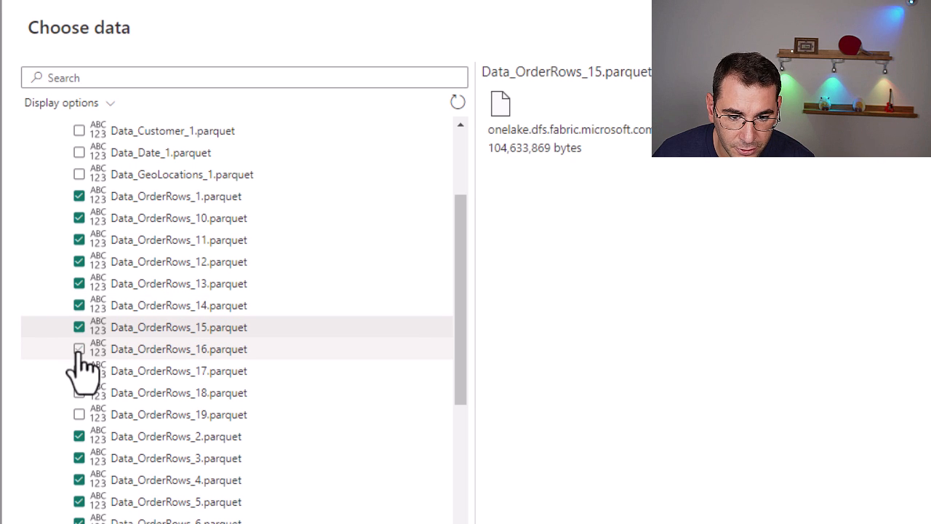
click(77, 355)
click(78, 371)
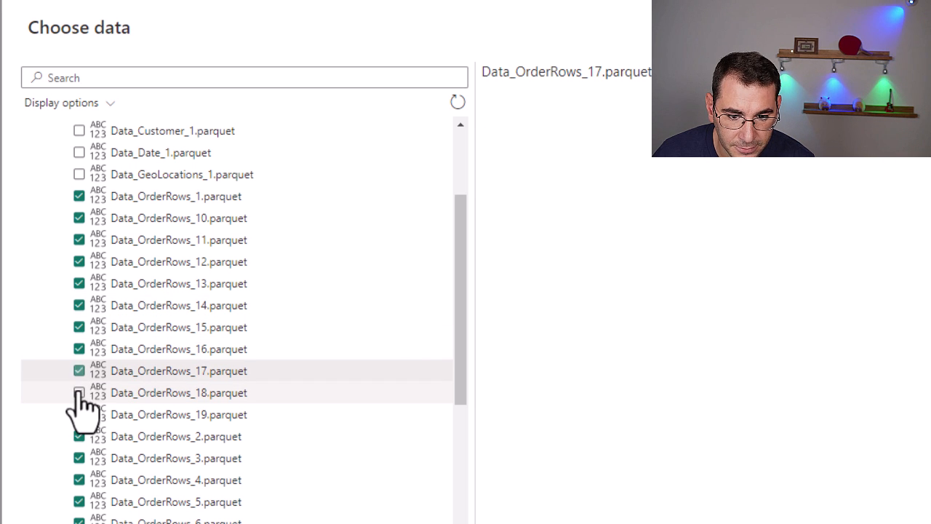
click(78, 393)
click(78, 414)
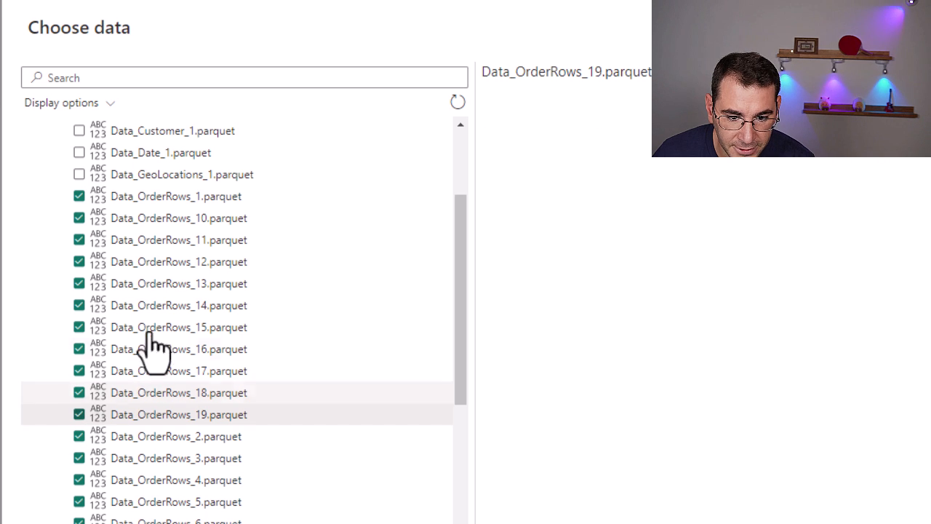
scroll(164, 251, down, 3)
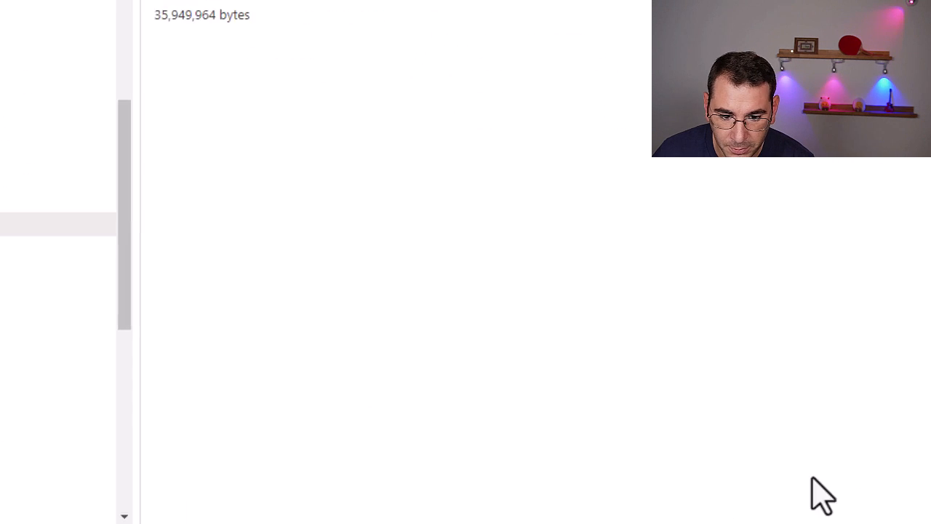
click(809, 432)
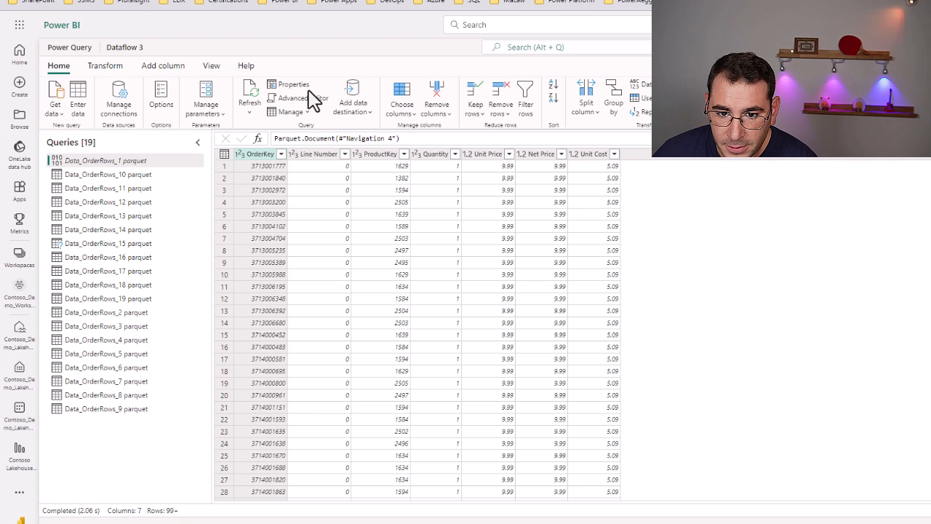
Refresh the previews of the Data_OrderRows_1 and Data_OrderRows_15 queries
click(248, 95)
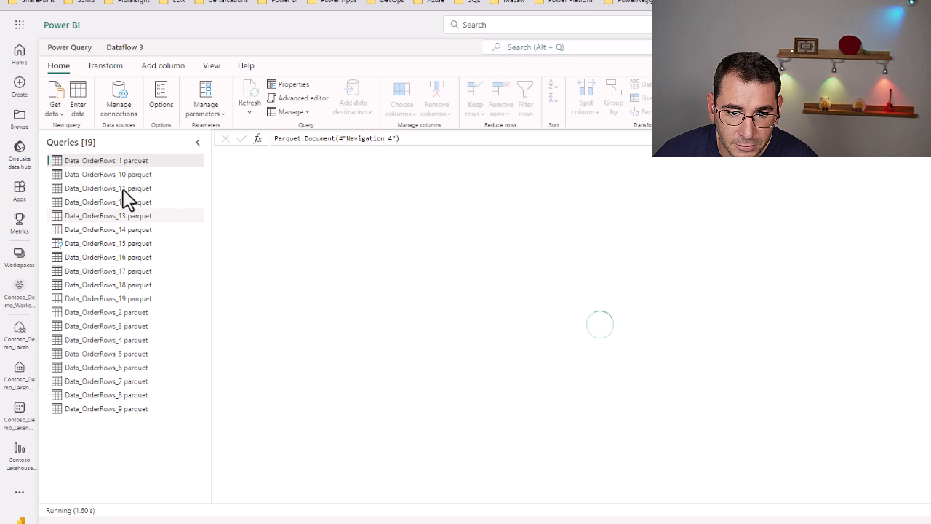
click(140, 243)
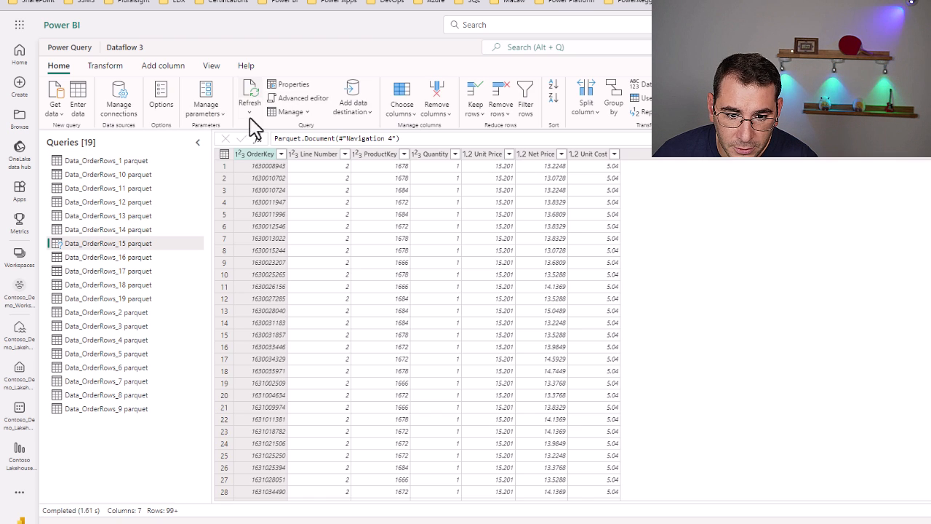
click(250, 94)
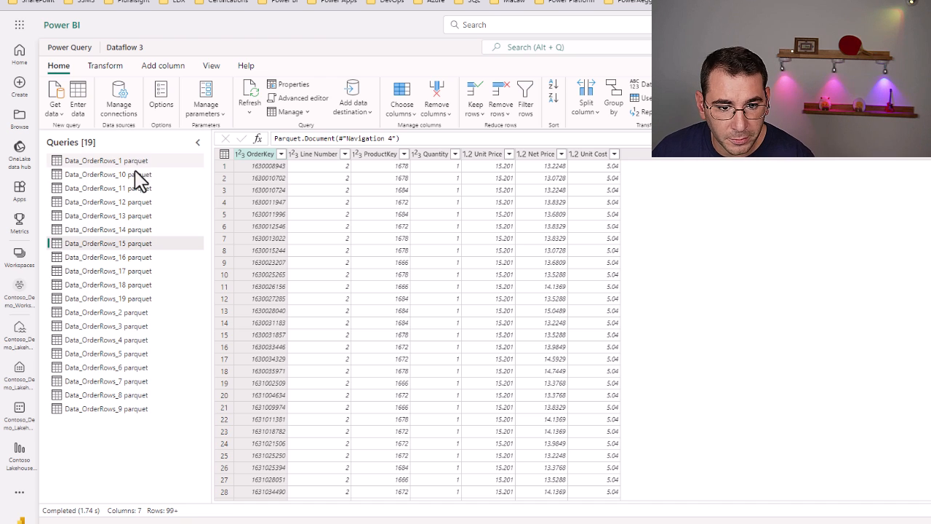
Rename the Data_OrderRows_1 parquet query as Order_Details
click(138, 164)
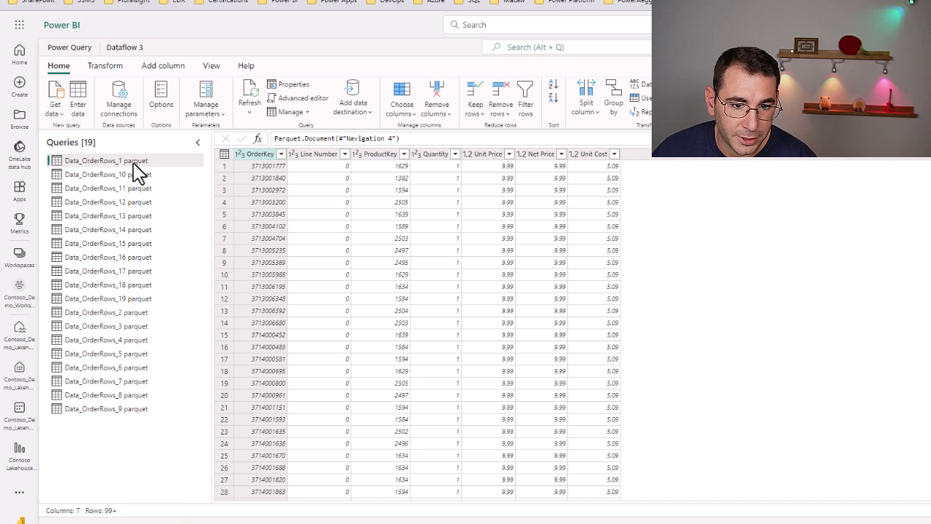
double_click(134, 163)
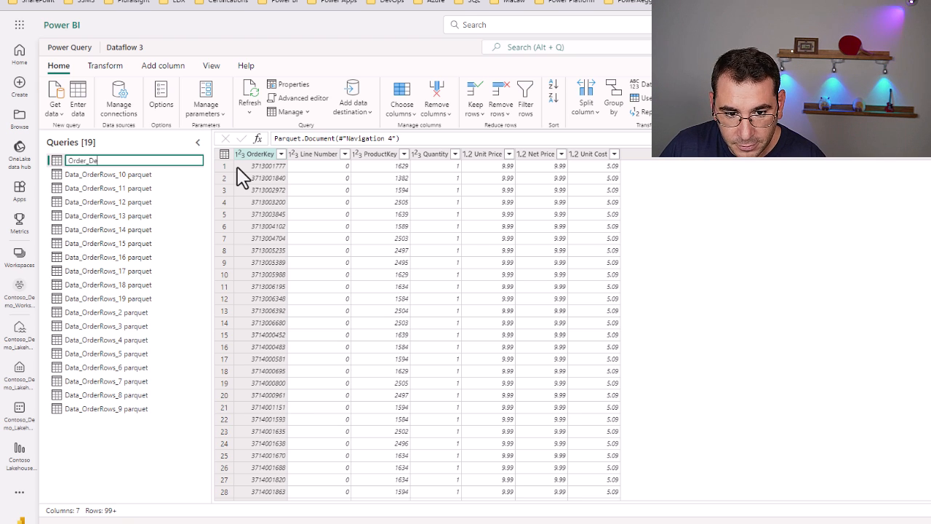
key(Escape)
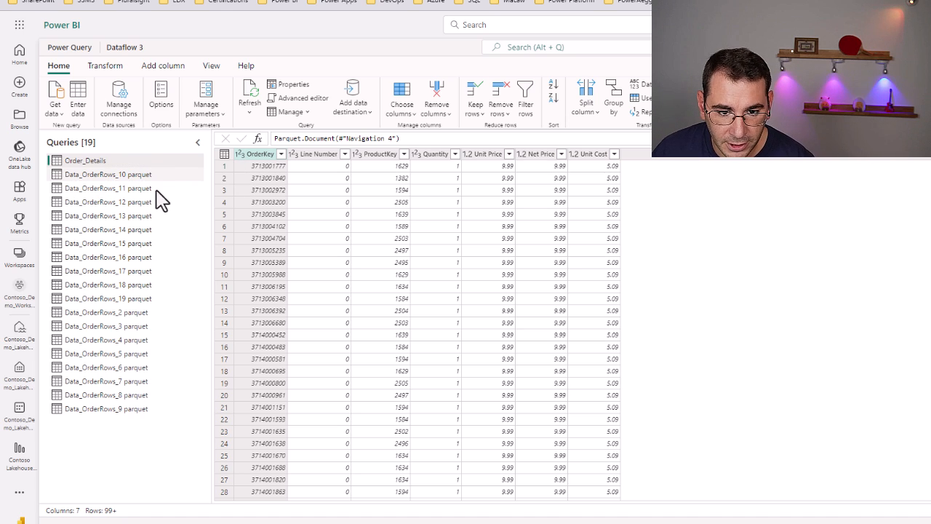
click(133, 174)
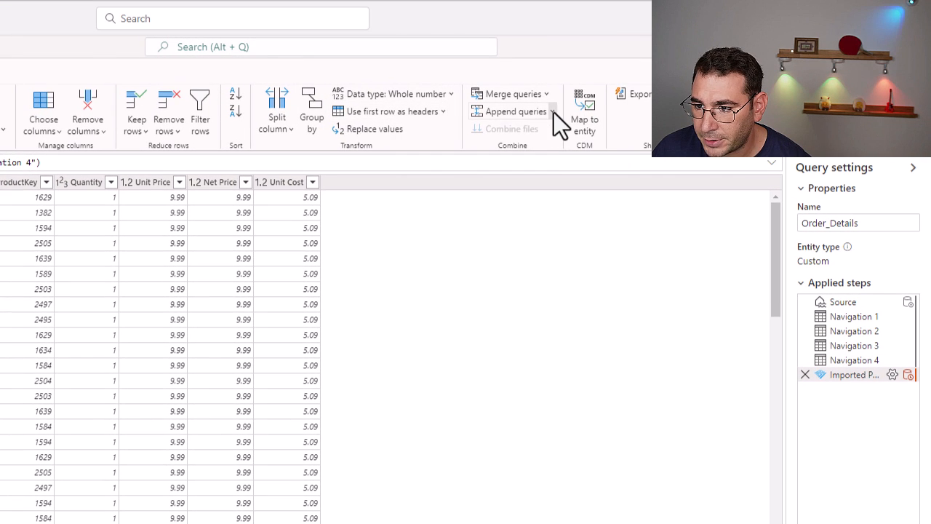
Start an append of three or more tables on Order_Details and add Data_OrderRows_2 through Data_OrderRows_9 to the tables to append
click(553, 112)
click(520, 137)
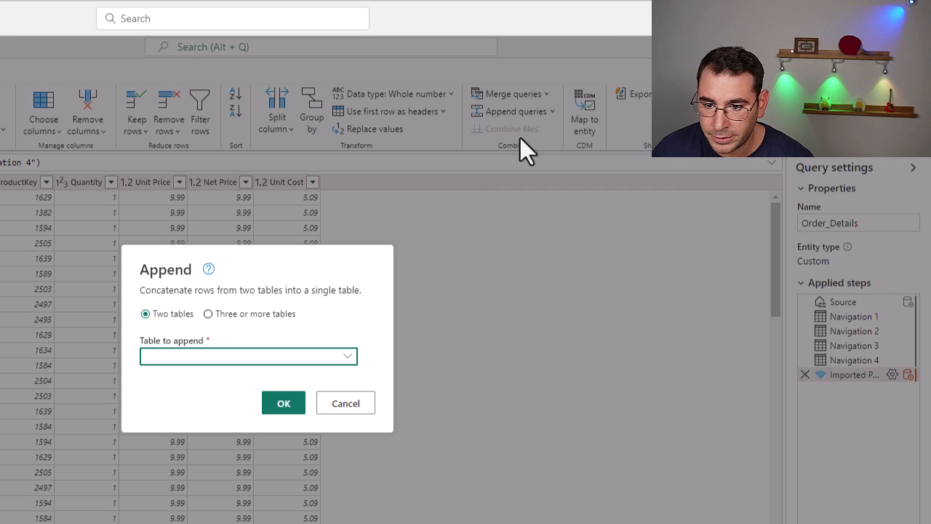
click(211, 313)
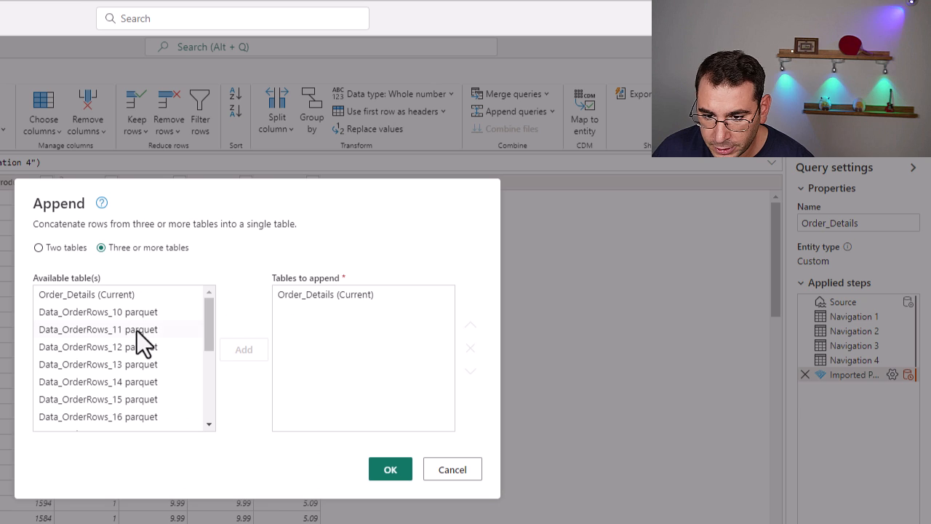
scroll(143, 342, down, 5)
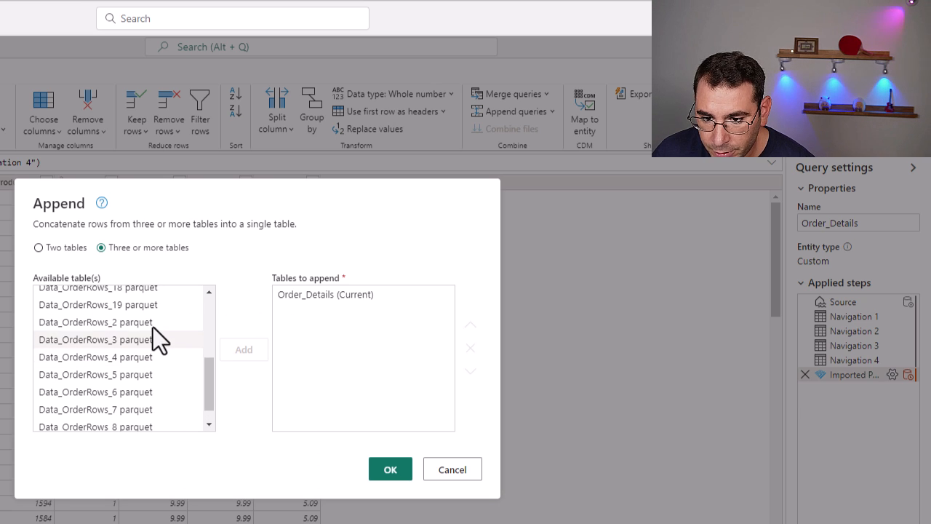
double_click(153, 328)
double_click(141, 338)
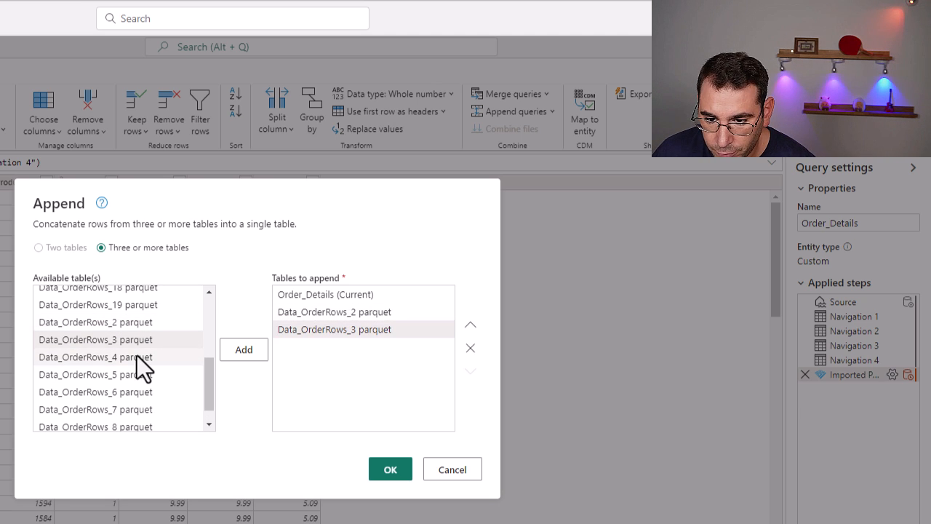
double_click(137, 356)
double_click(129, 374)
double_click(127, 392)
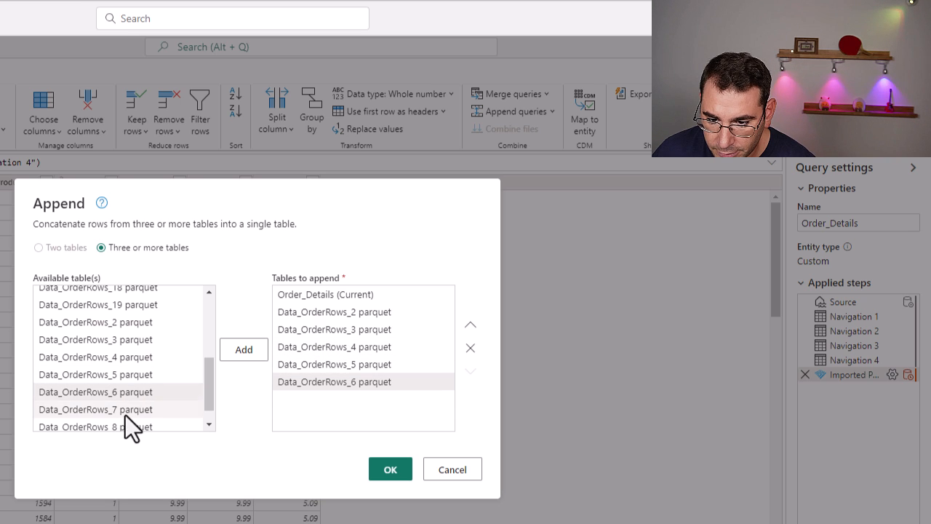
double_click(125, 411)
double_click(127, 427)
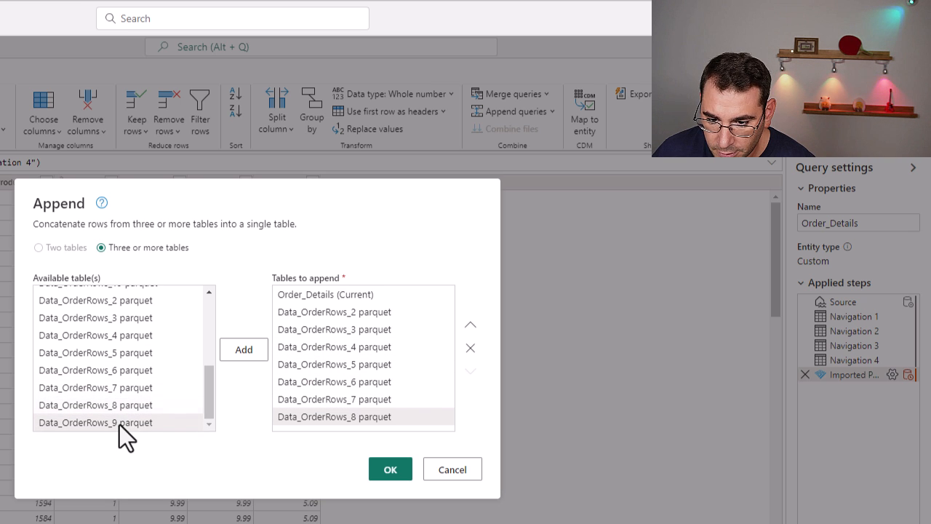
double_click(120, 425)
Add Data_OrderRows_10 through Data_OrderRows_19 to the tables to append and apply the append to Order_Details
scroll(127, 402, up, 5)
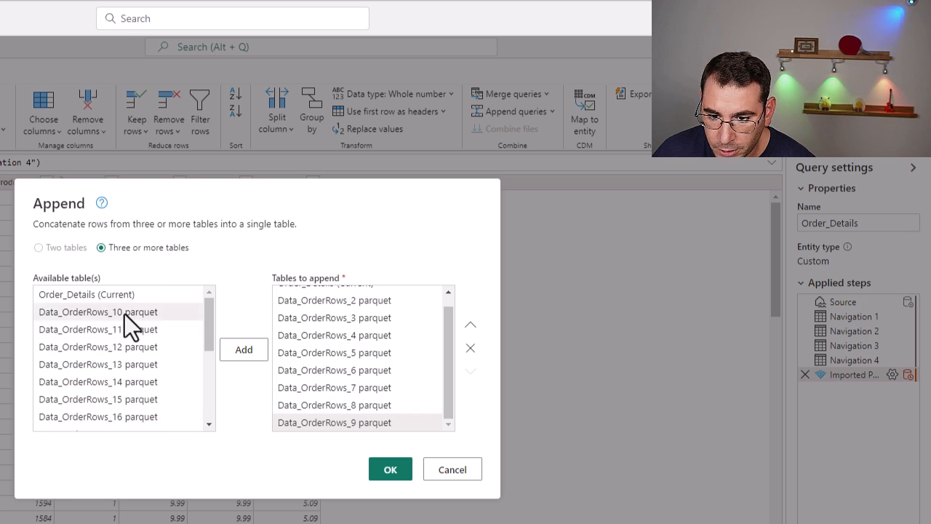
double_click(124, 313)
double_click(117, 329)
double_click(120, 348)
double_click(116, 367)
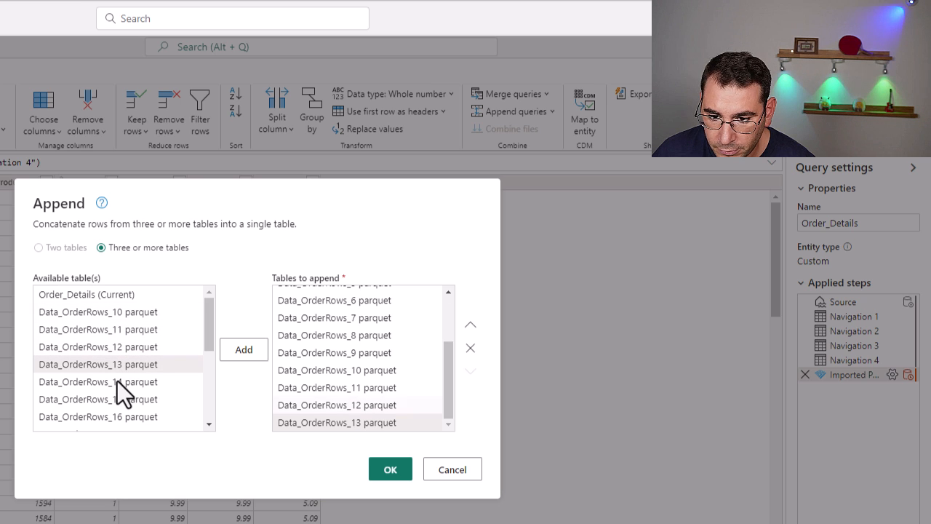
double_click(118, 383)
double_click(117, 400)
double_click(109, 416)
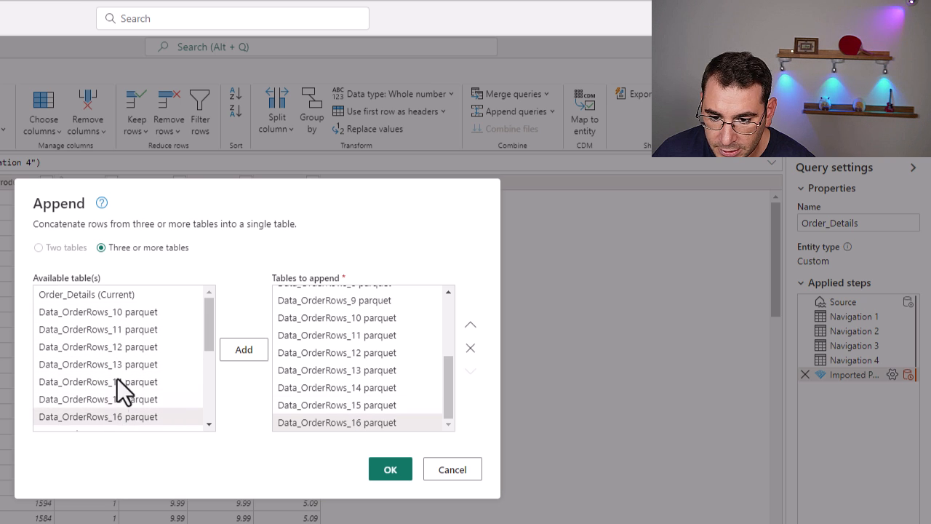
scroll(117, 386, down, 1)
double_click(113, 393)
double_click(113, 407)
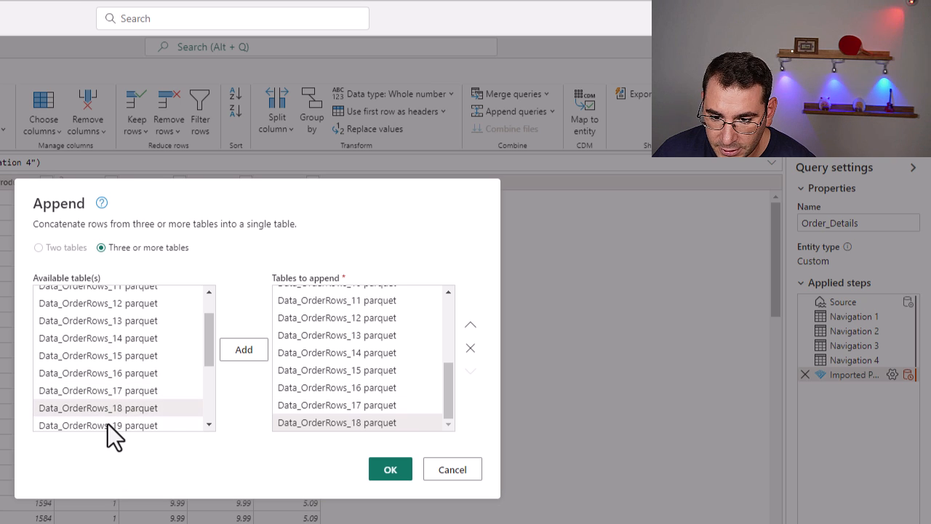
double_click(108, 424)
scroll(124, 408, down, 1)
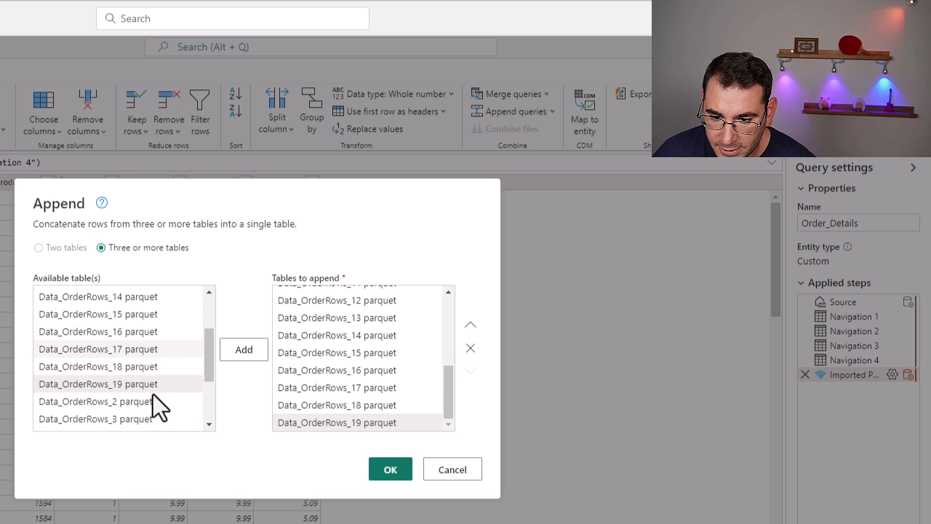
click(378, 471)
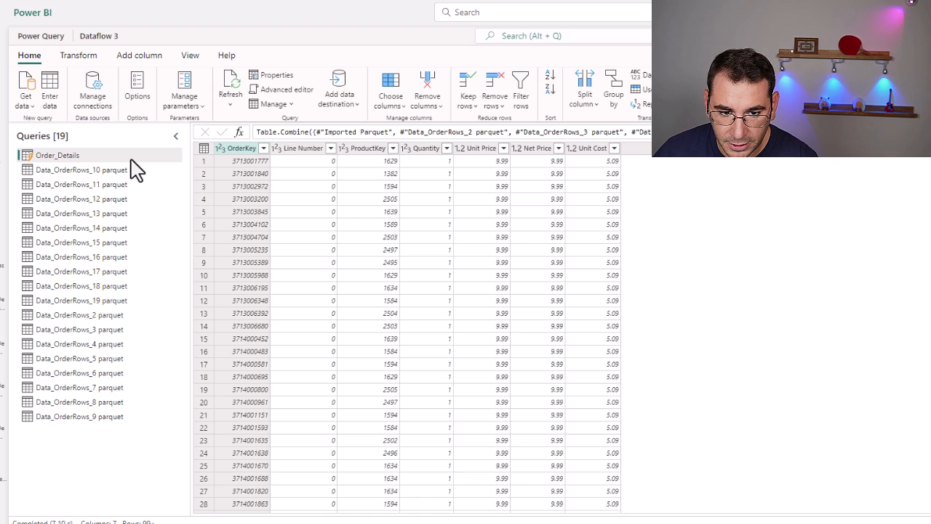
click(627, 214)
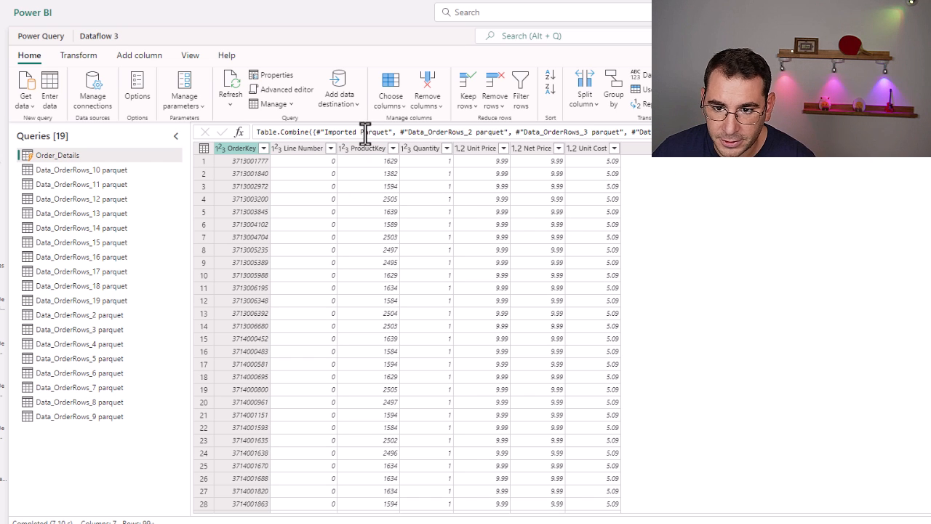
click(143, 55)
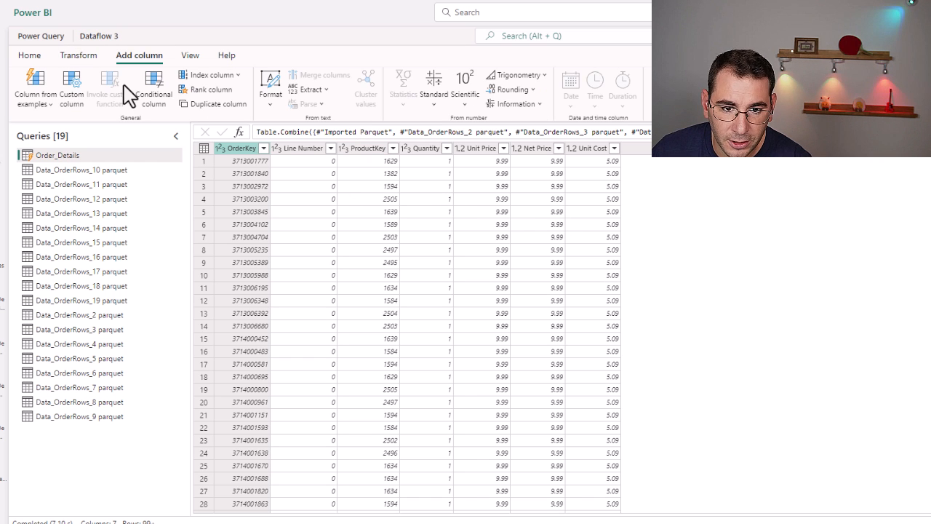
click(71, 84)
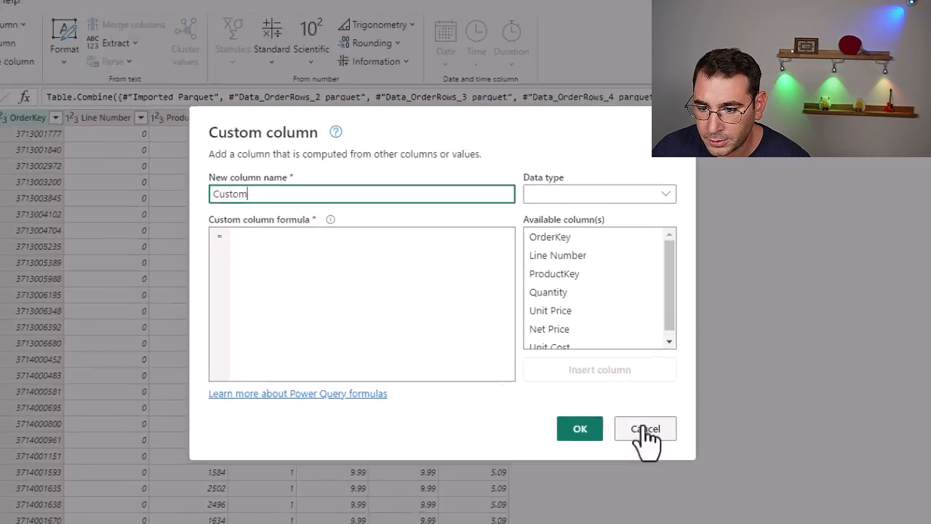
click(645, 429)
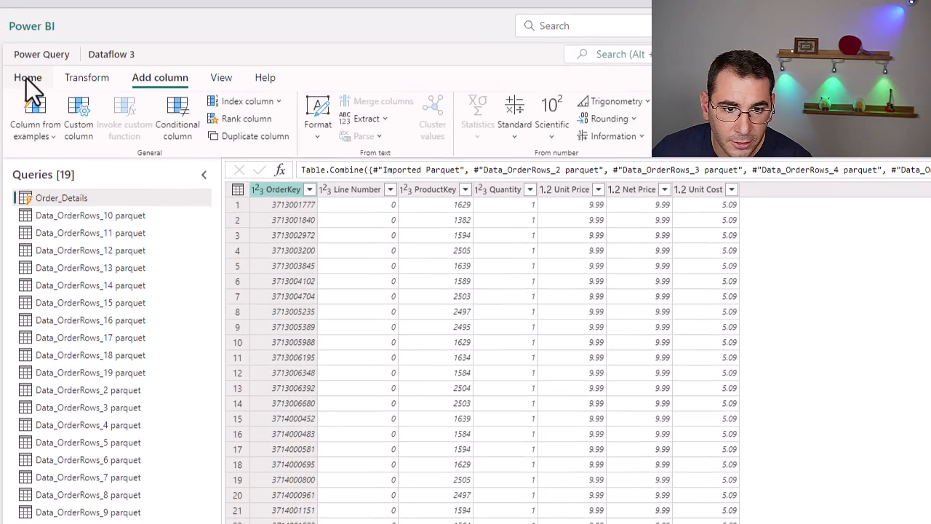
click(26, 78)
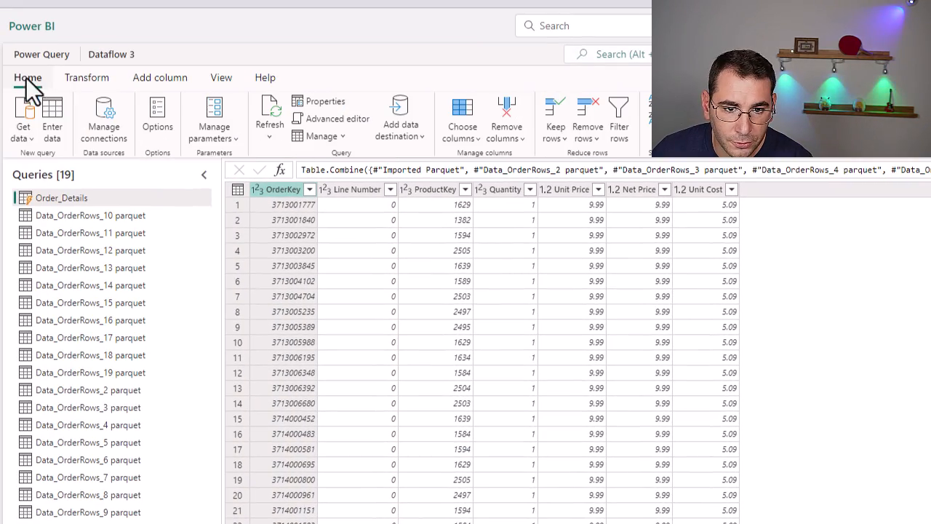
Add a custom column named Total_Price to Order_Details with the formula [Quantity]*[Unit Price]
click(153, 79)
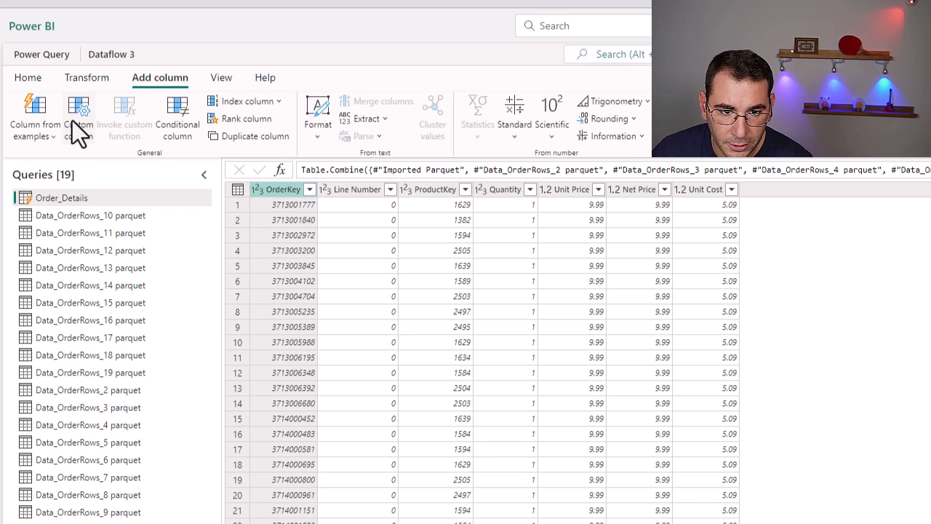
click(77, 117)
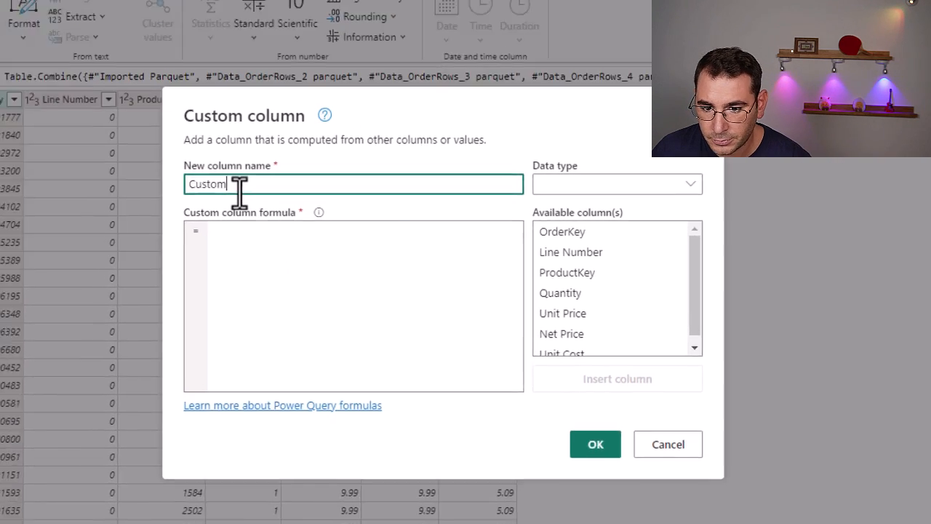
double_click(359, 189)
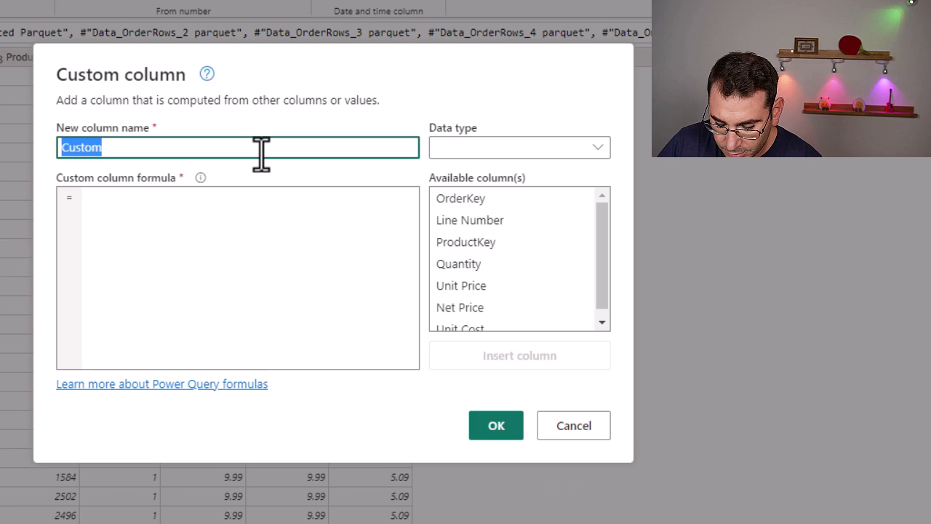
text(Total_Price)
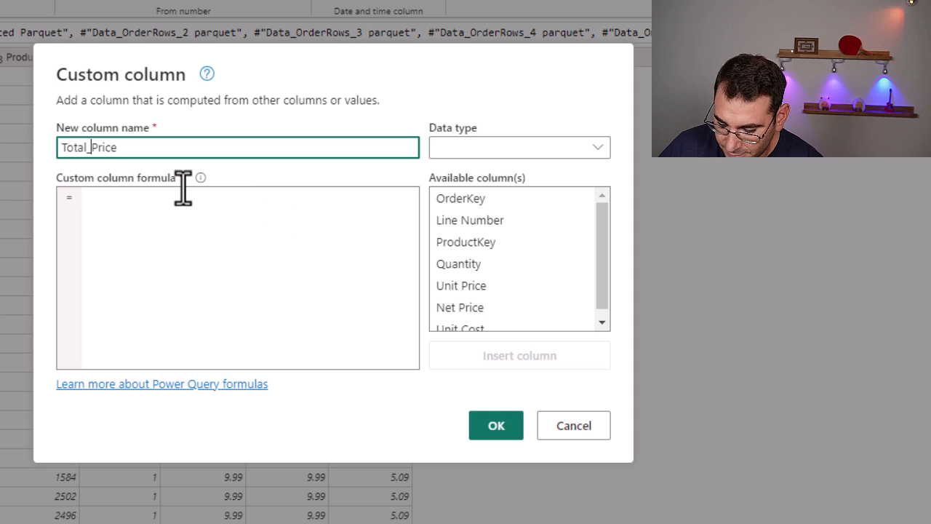
click(221, 215)
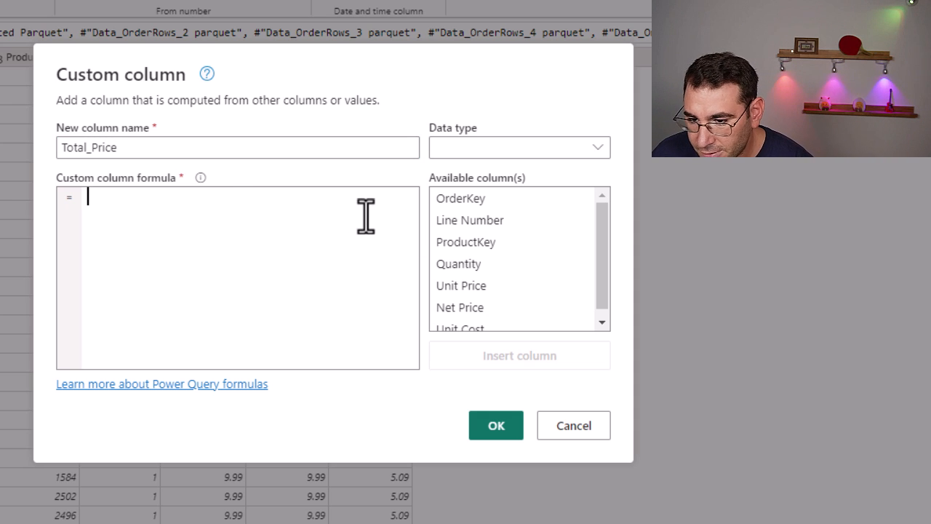
click(480, 268)
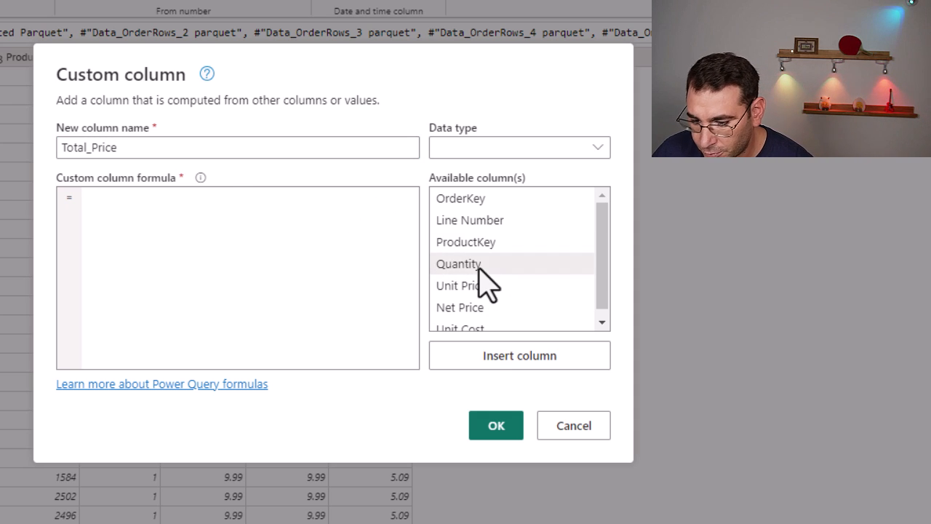
double_click(478, 267)
text(*)
scroll(504, 269, down, 1)
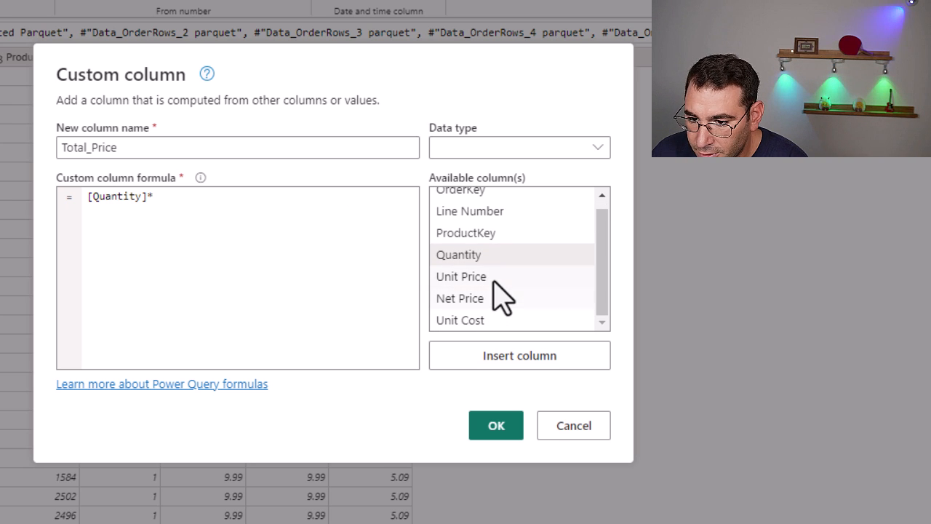
double_click(494, 281)
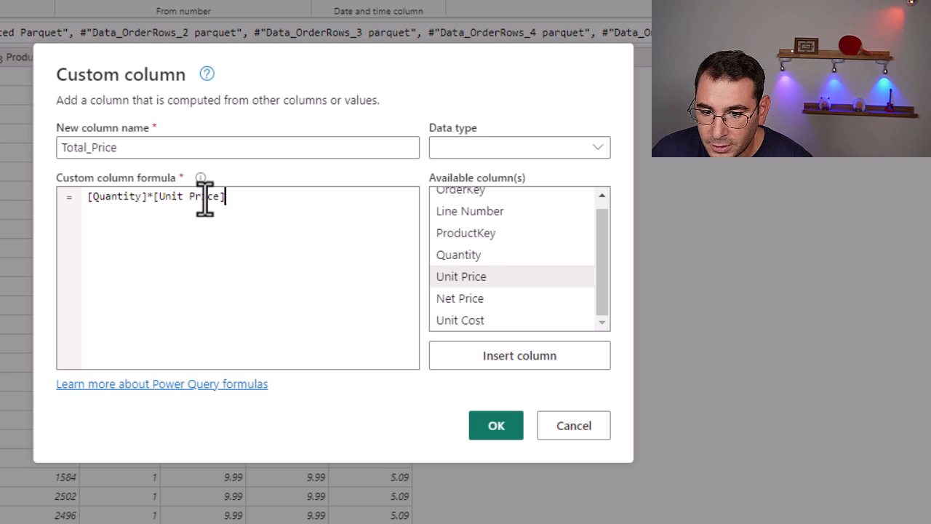
click(497, 435)
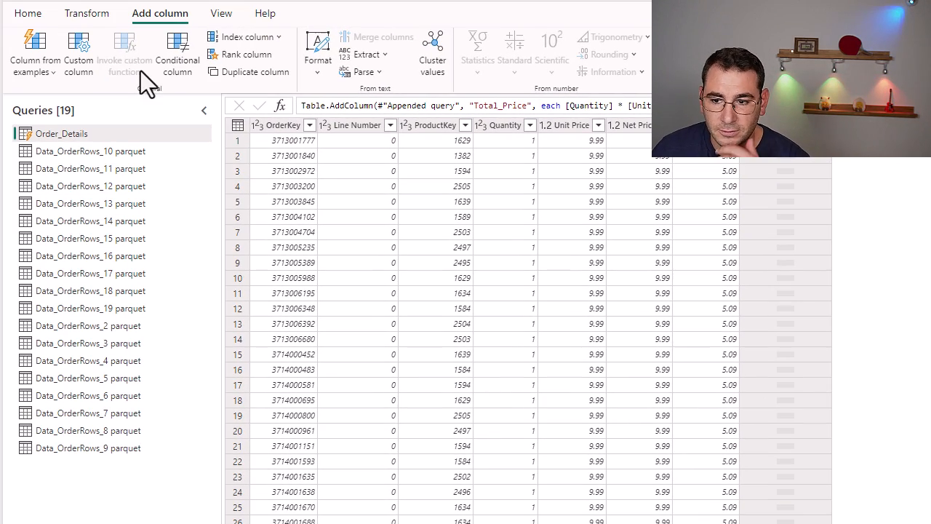
Add a custom column named Total_Cost to Order_Details with the formula [Quantity]*[Unit Cost]
click(78, 57)
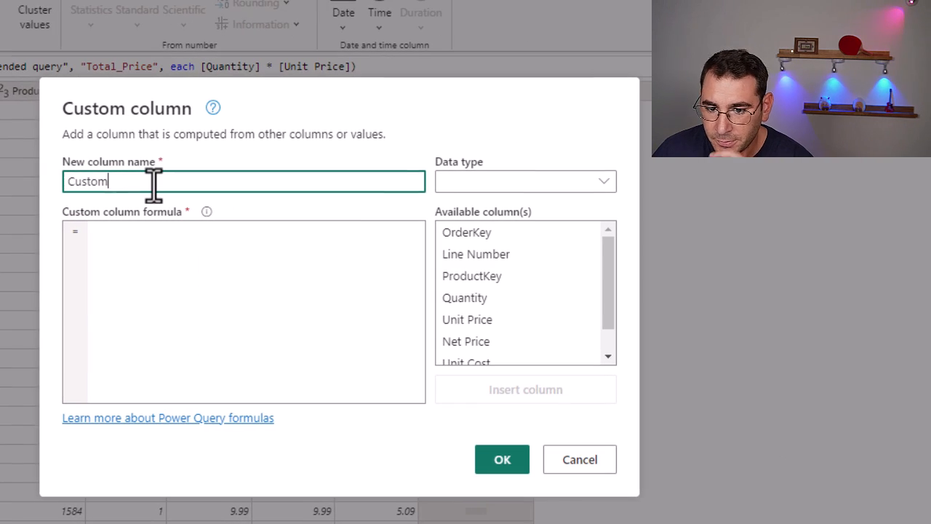
text(Total)
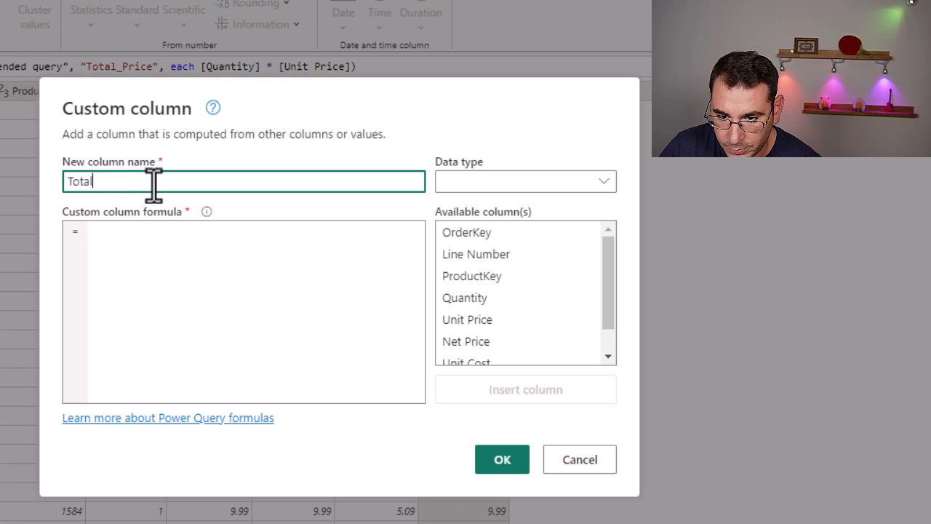
text(_Cost)
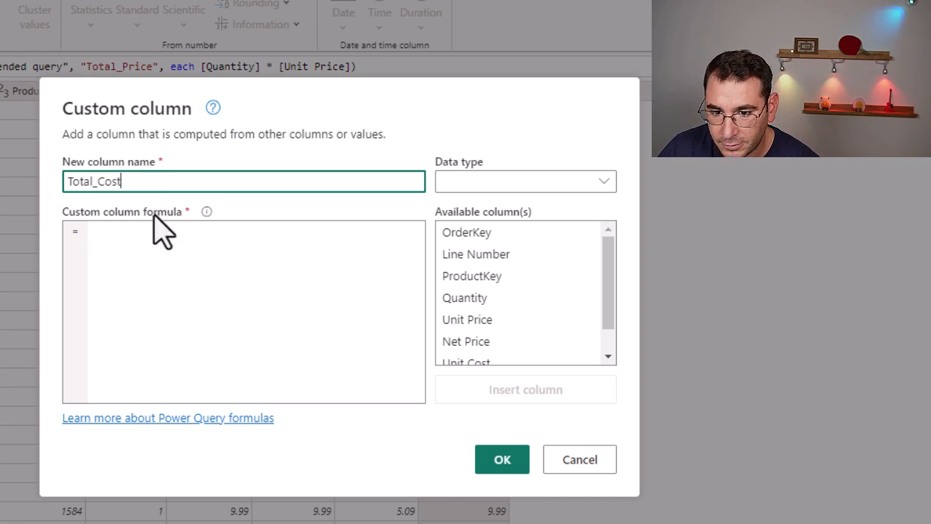
click(222, 296)
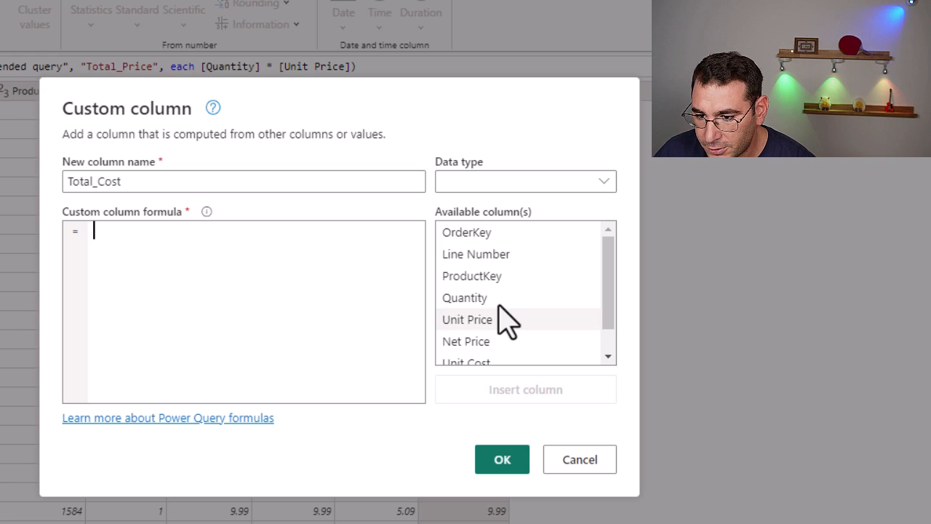
double_click(499, 303)
text(*)
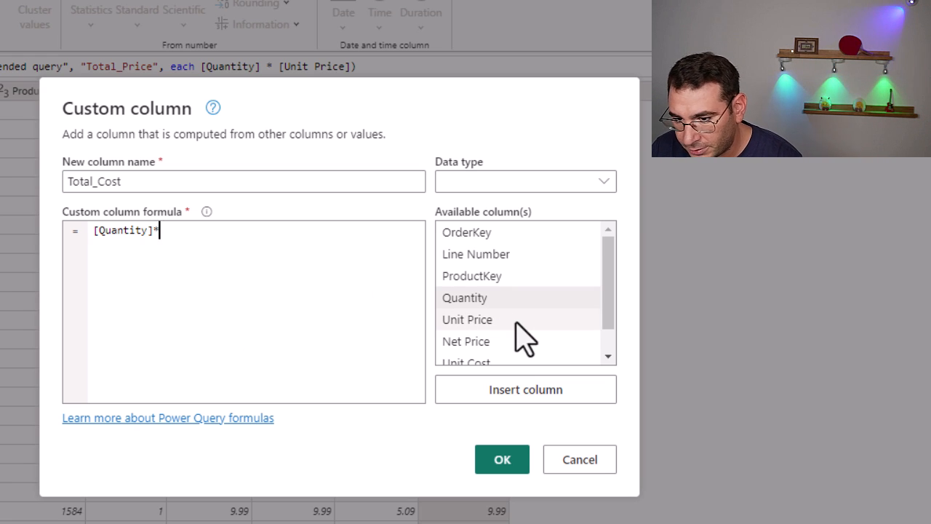
scroll(515, 336, down, 1)
double_click(504, 341)
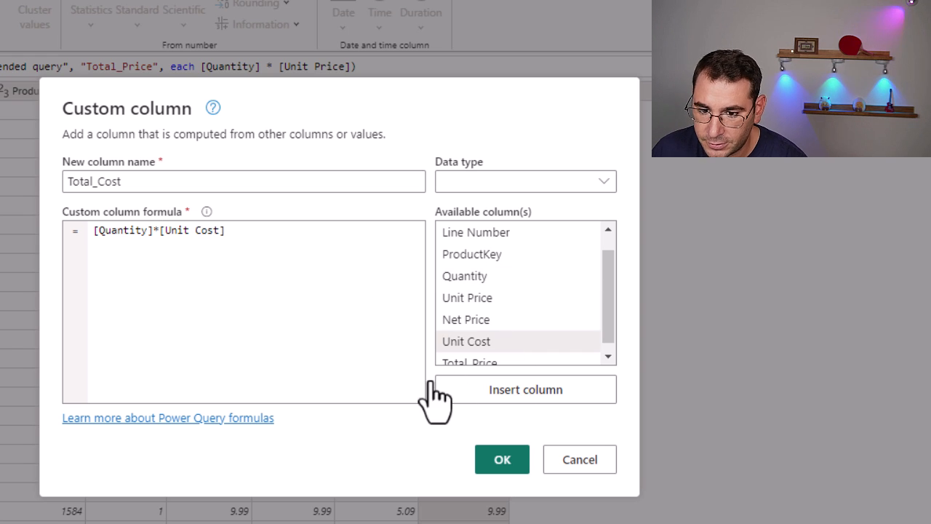
click(499, 466)
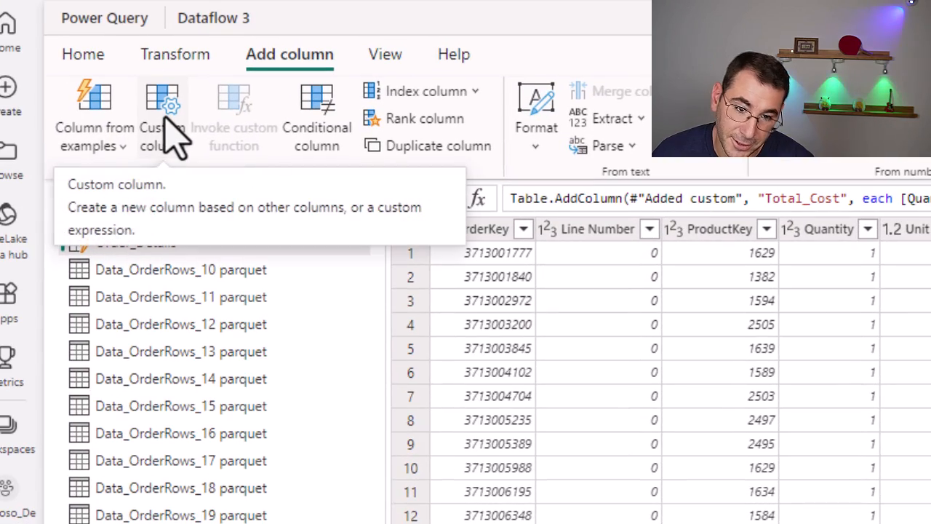
Add a custom column named Profit_Margin to Order_Details with the formula ([Total_Price]-[Total_Cost])/[Total_Price]
click(169, 135)
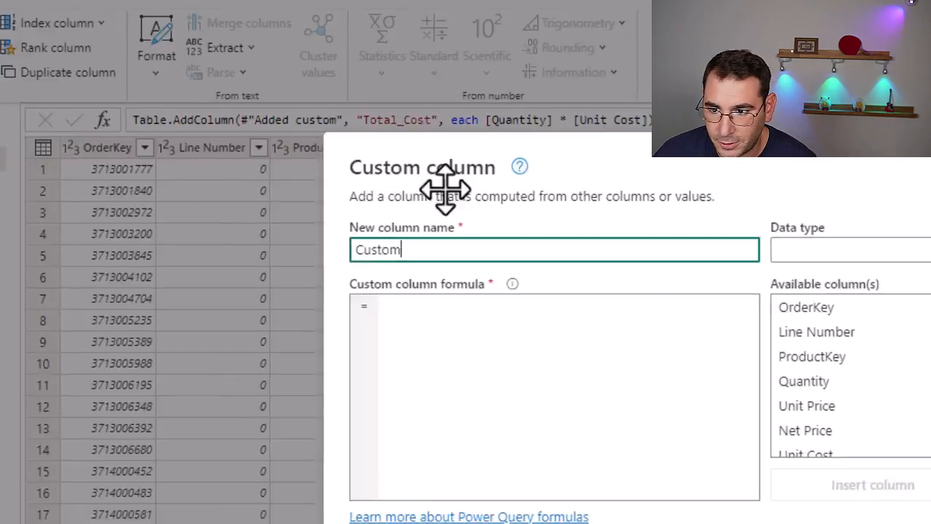
double_click(122, 180)
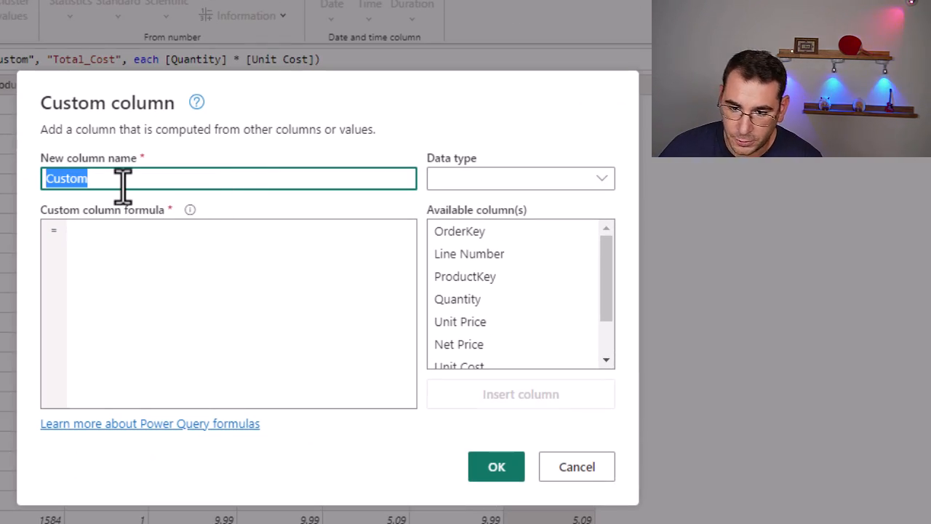
text(Profit_Margin)
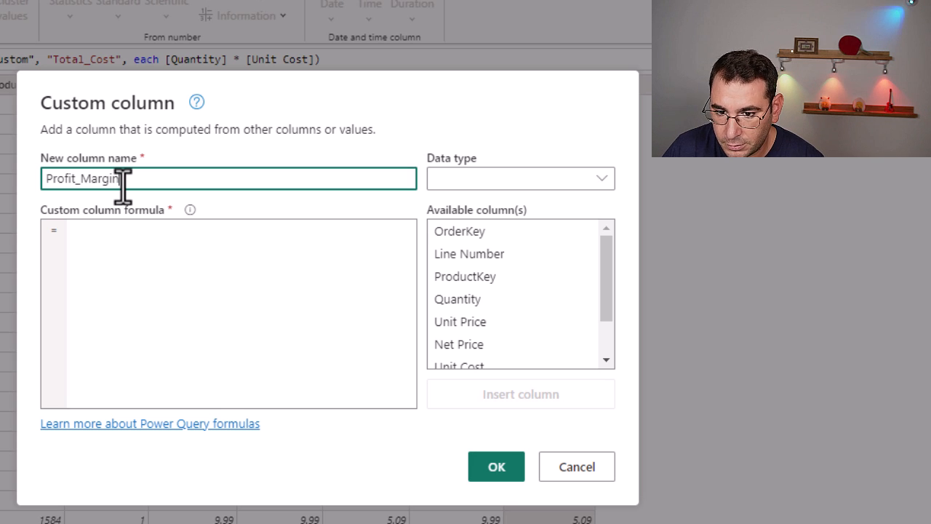
click(137, 240)
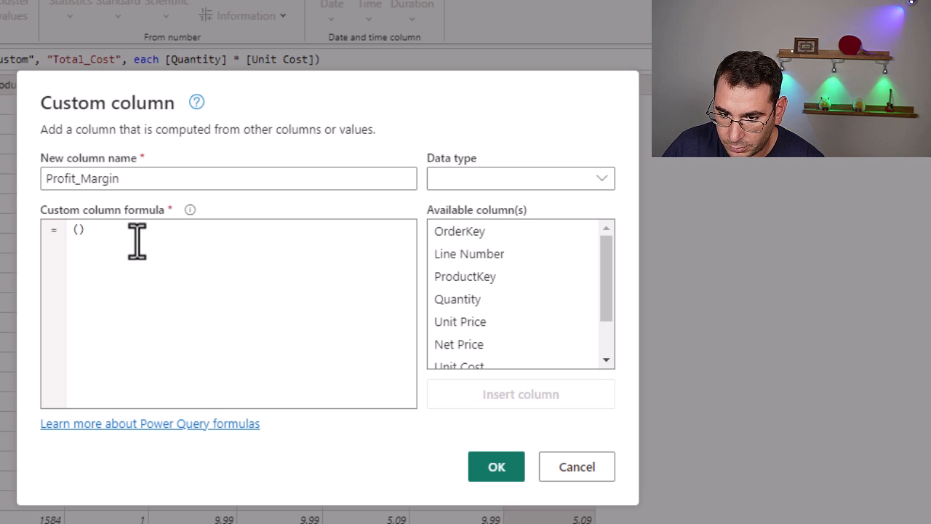
text(()
scroll(505, 316, down, 2)
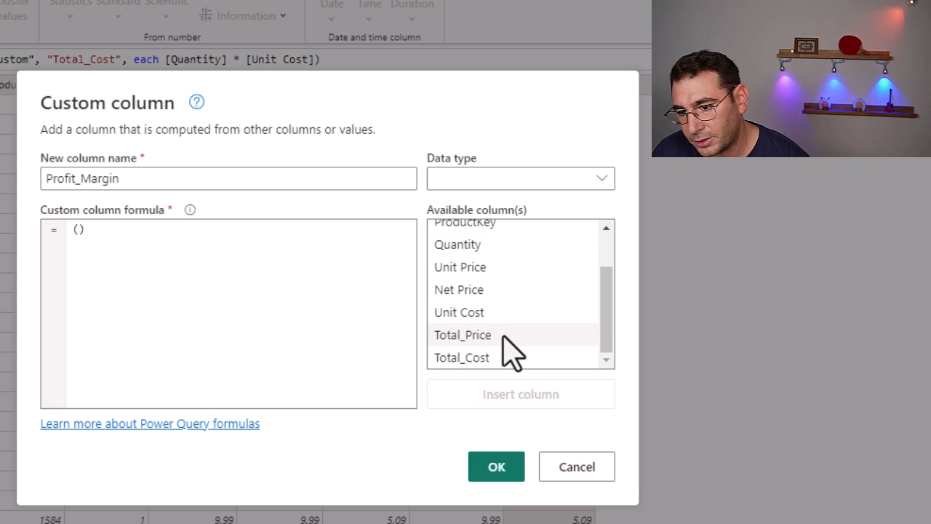
click(504, 336)
double_click(503, 335)
text(-)
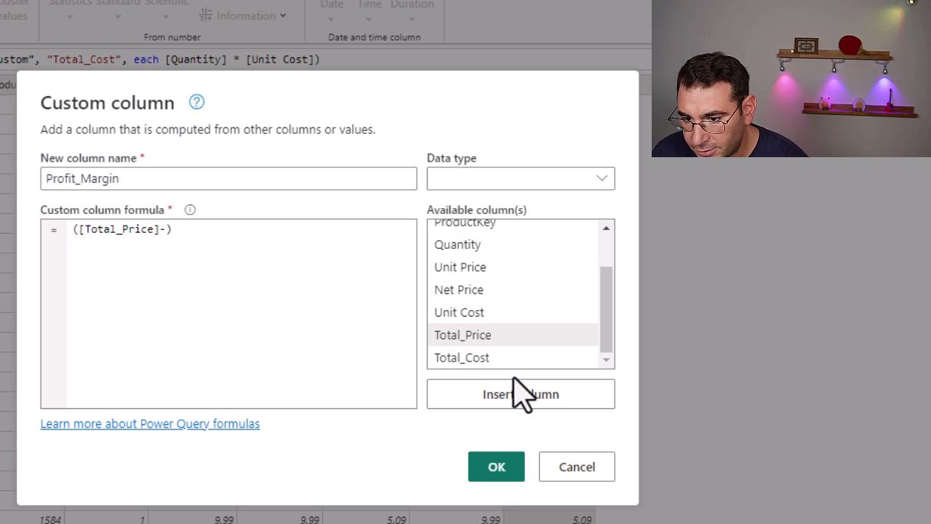
double_click(509, 357)
click(280, 233)
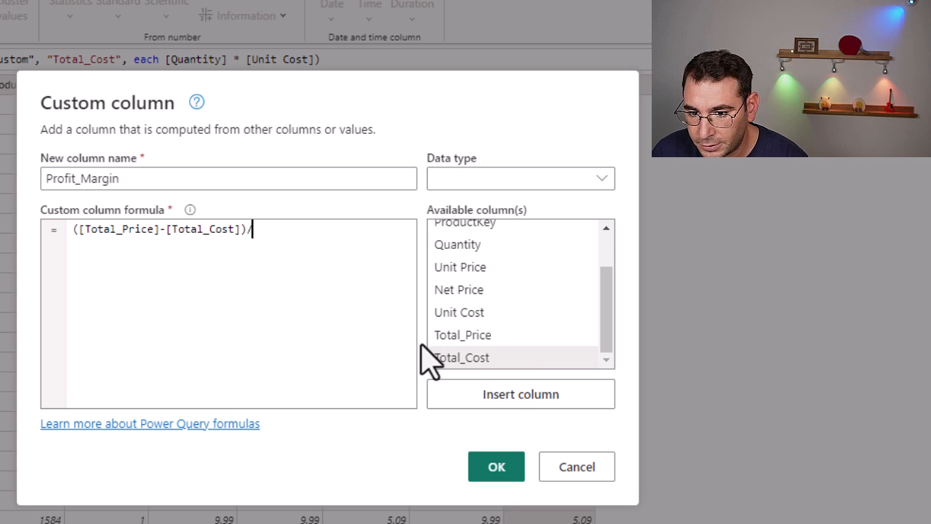
double_click(508, 338)
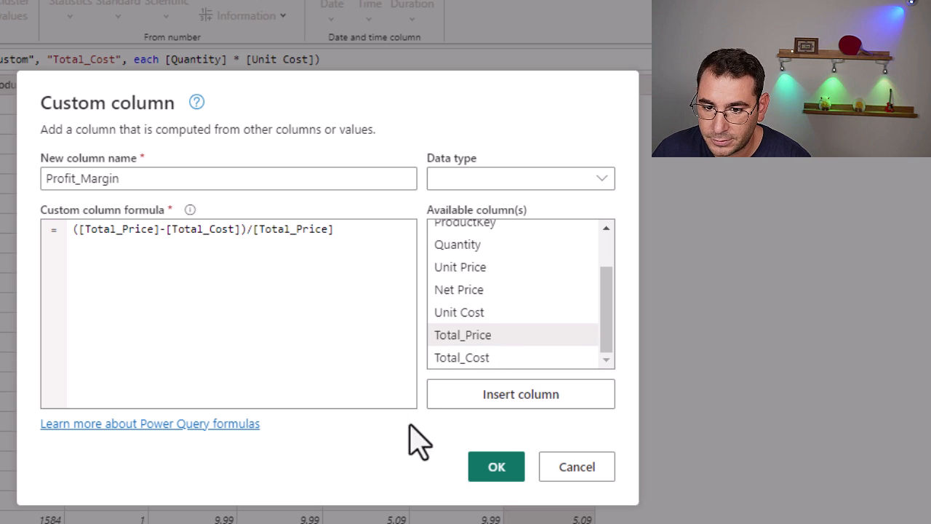
click(497, 469)
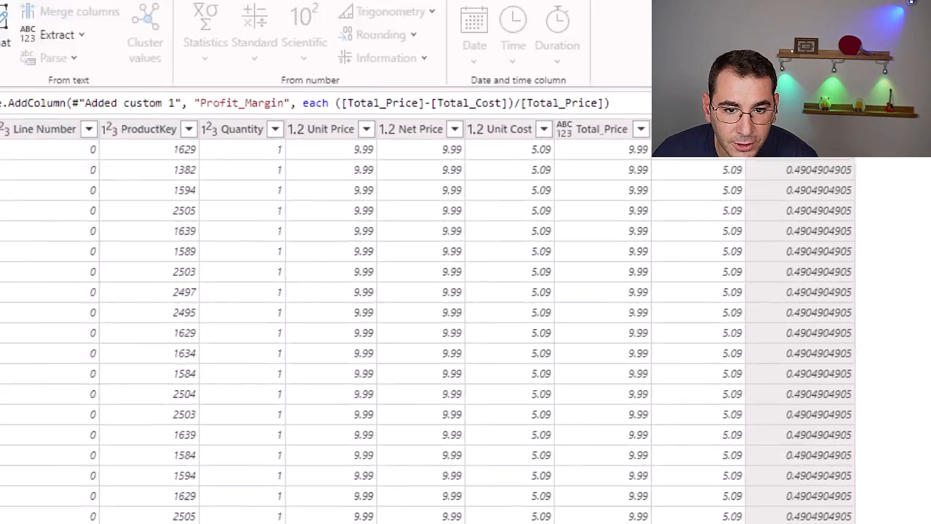
Set the data type of the Profit_Margin column to Percentage
click(73, 59)
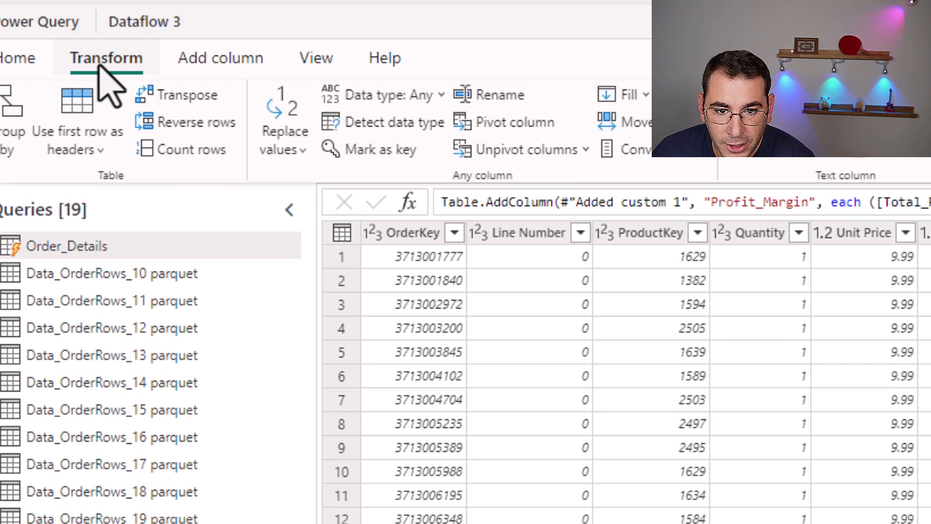
click(393, 93)
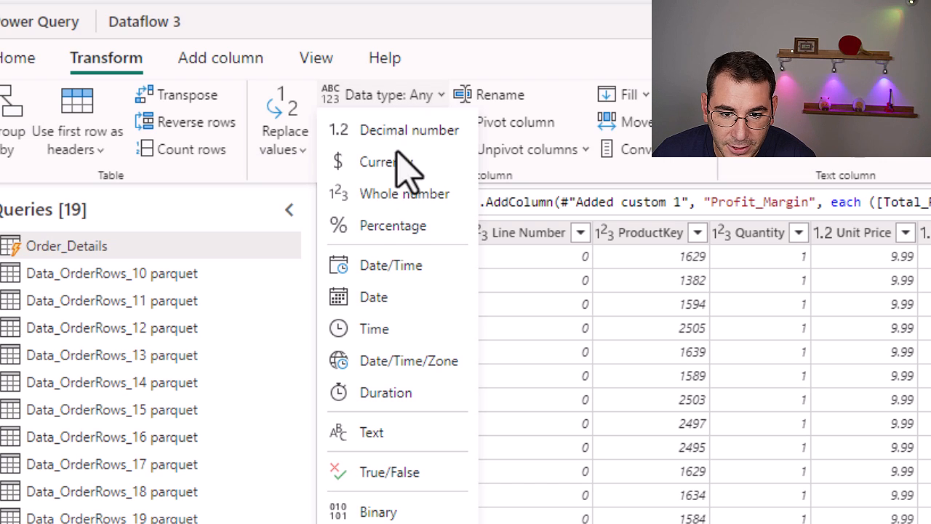
click(365, 226)
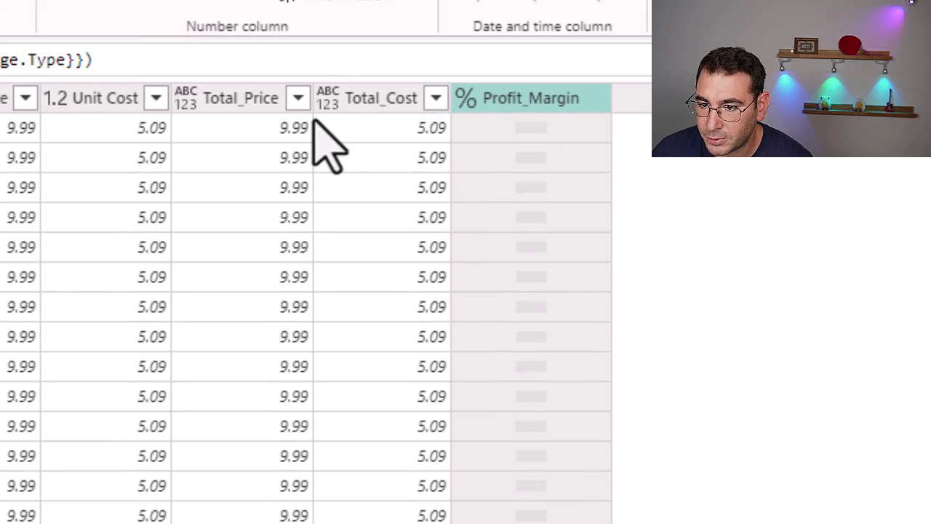
Set the data type of the Total_Price and Total_Cost columns to Decimal number
click(260, 108)
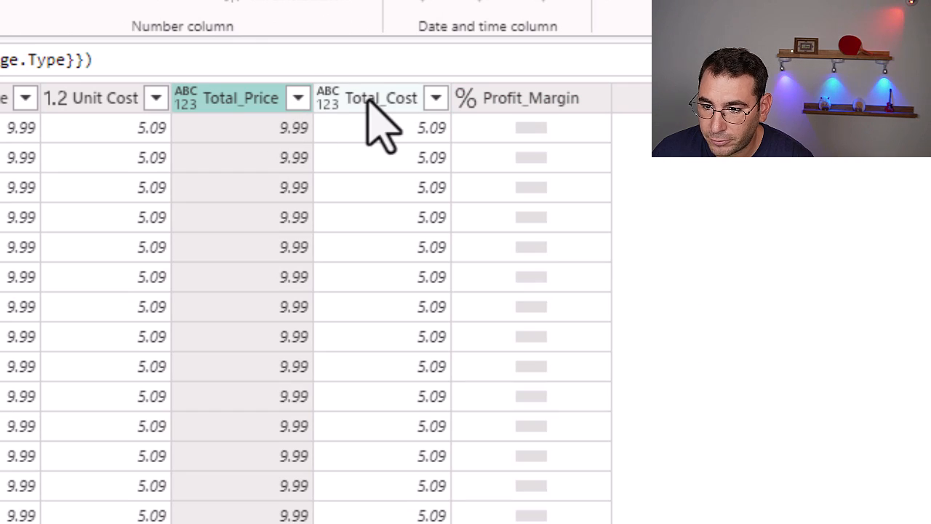
ctrl+click(374, 98)
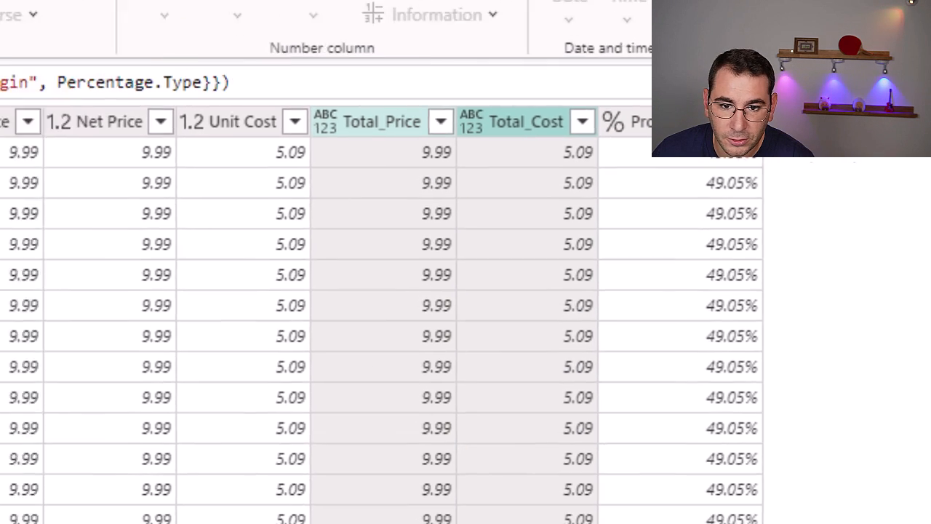
click(145, 75)
click(314, 158)
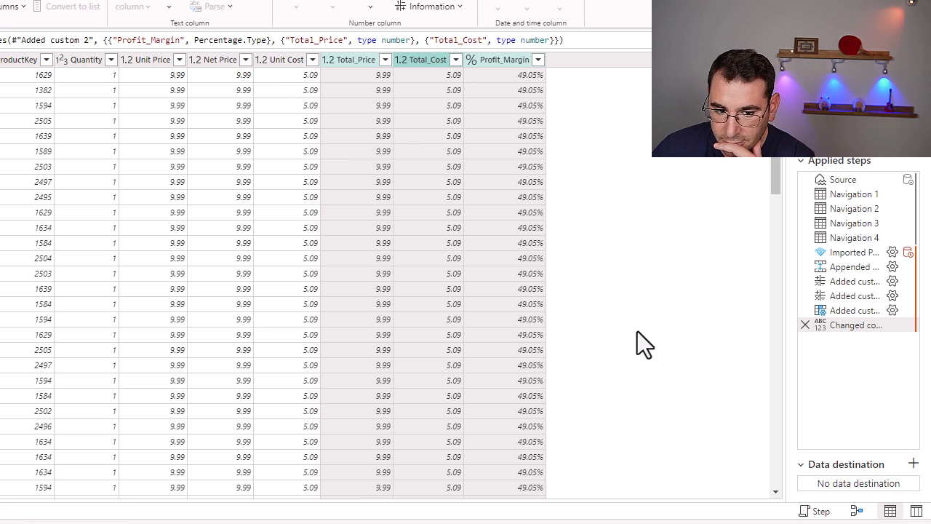
Add a Lakehouse data destination that writes the query to a new table Order_Details in Contoso_Demo_Lakehouse of Contoso_Demo_Workspace
click(913, 463)
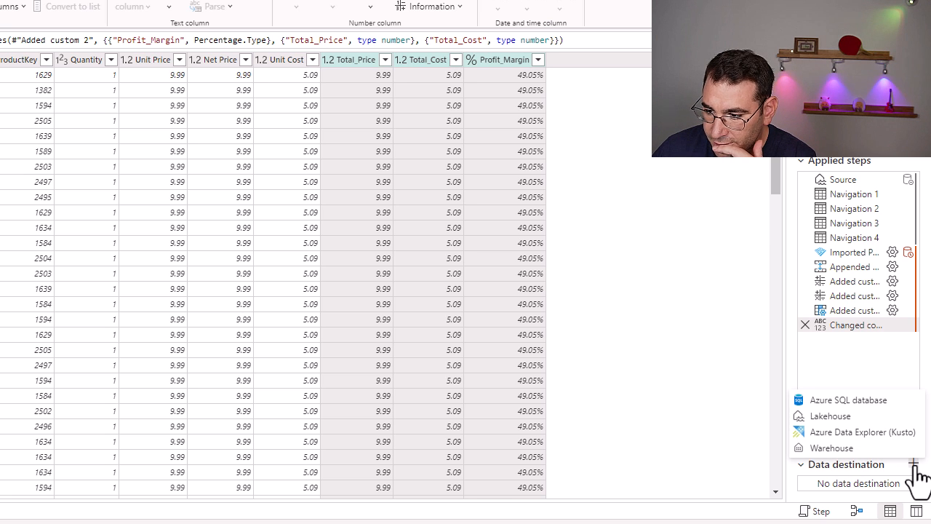
click(830, 416)
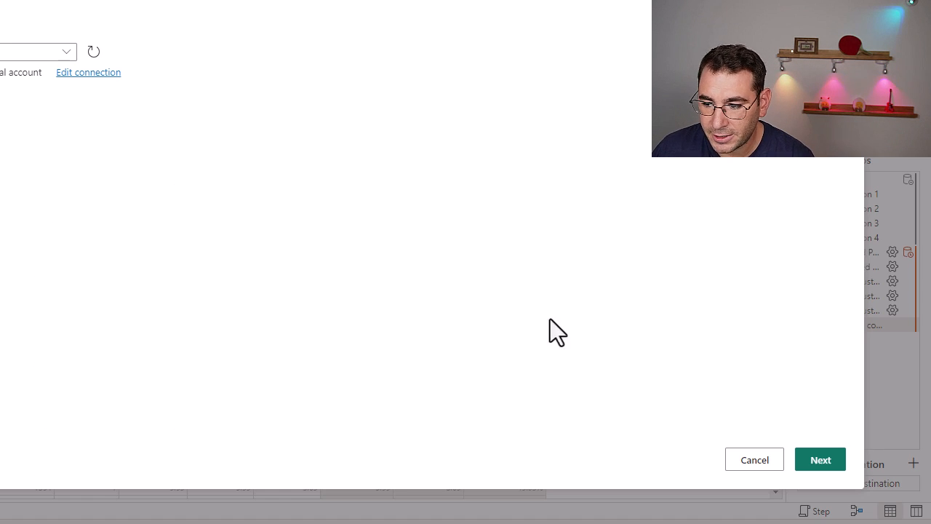
click(840, 471)
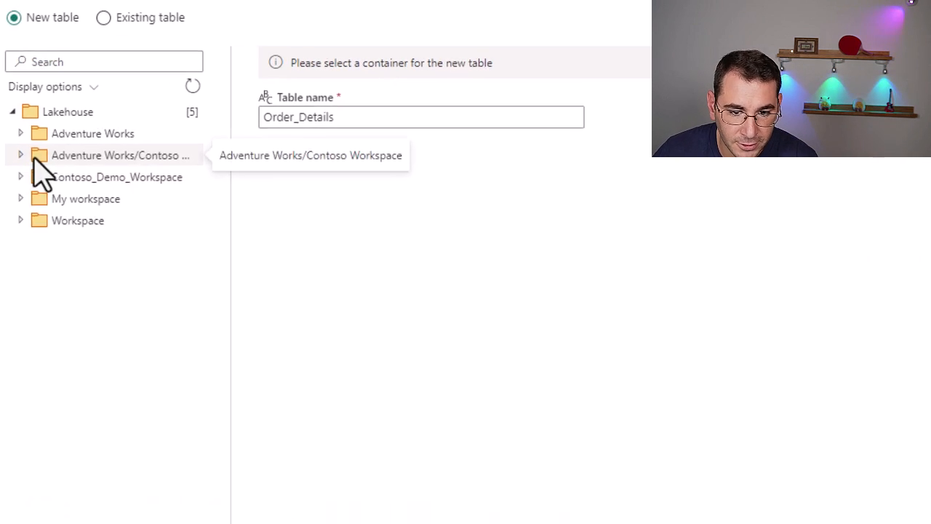
click(21, 177)
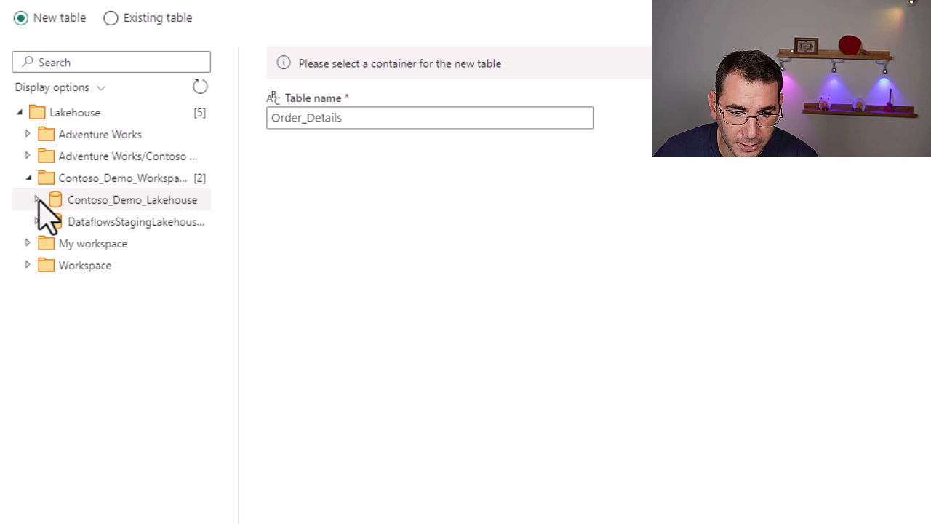
click(37, 200)
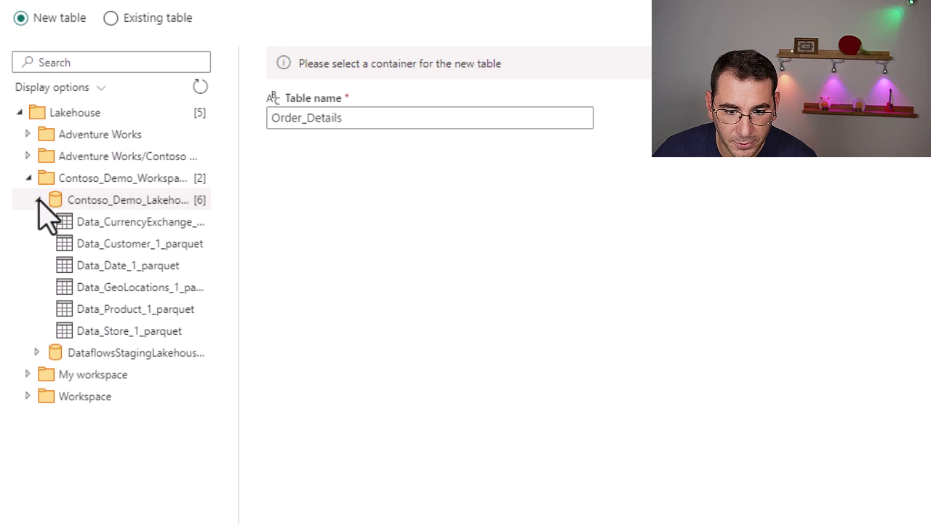
click(106, 201)
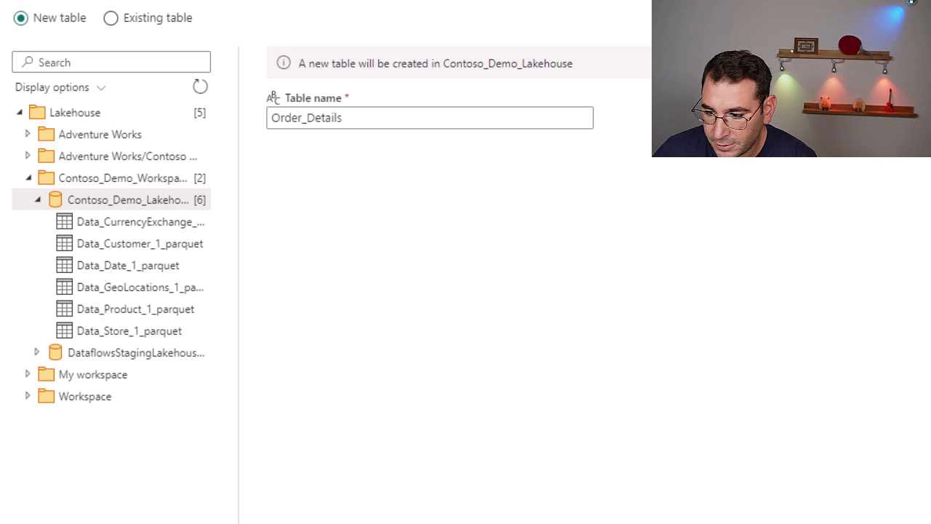
click(930, 523)
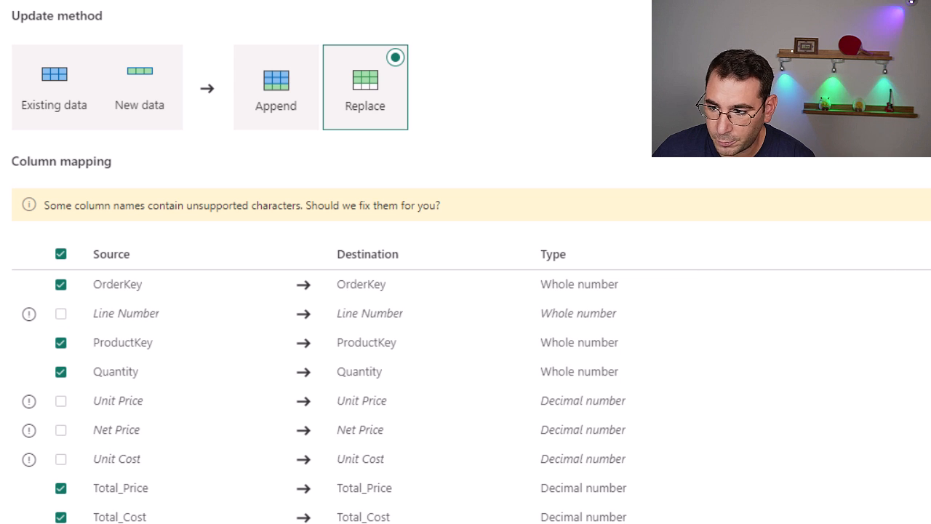
Fix the unsupported column names in the Order_Details destination mapping, keeping the Replace update method, and publish the dataflow
click(930, 206)
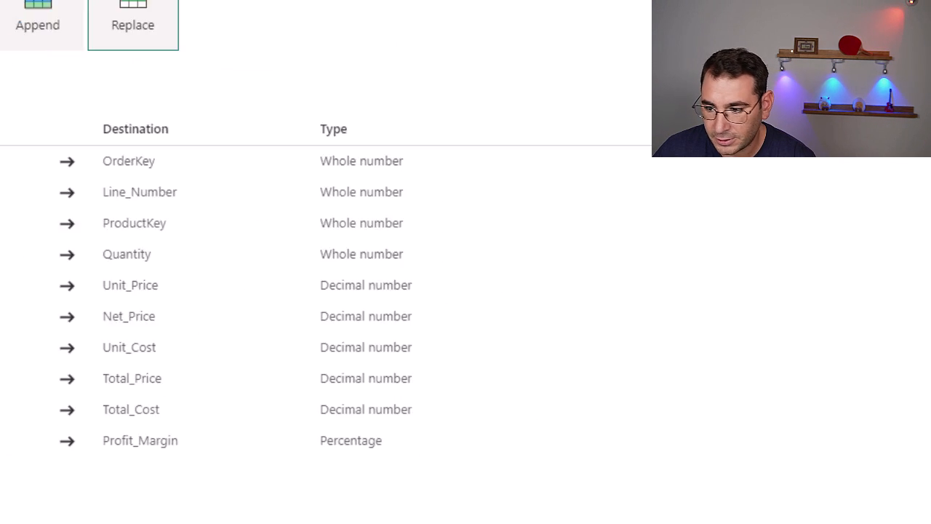
click(858, 421)
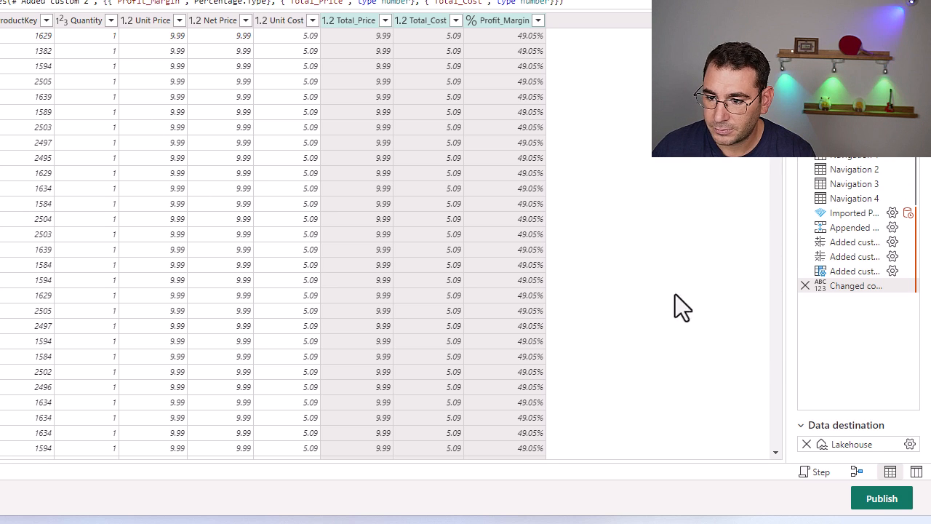
click(877, 502)
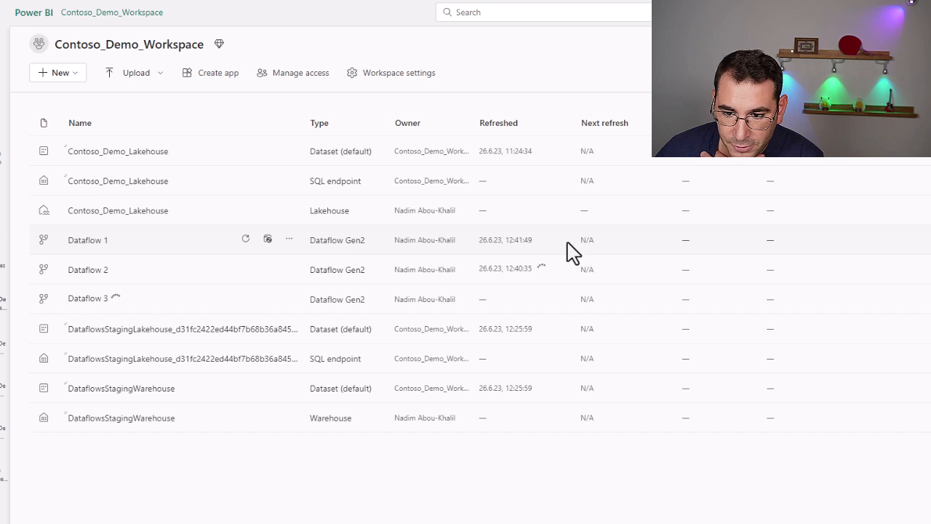
Check the settings of Dataflow 1 and return to the workspace item list
click(289, 240)
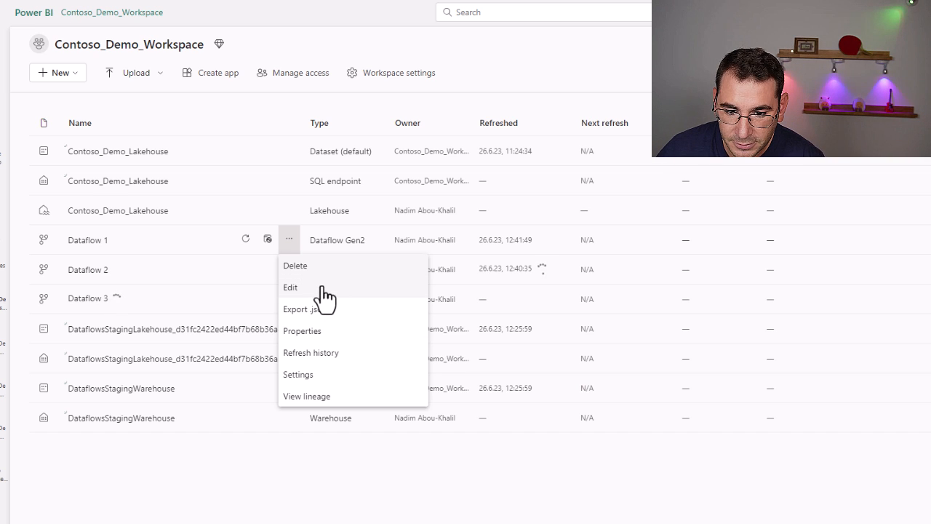
click(323, 376)
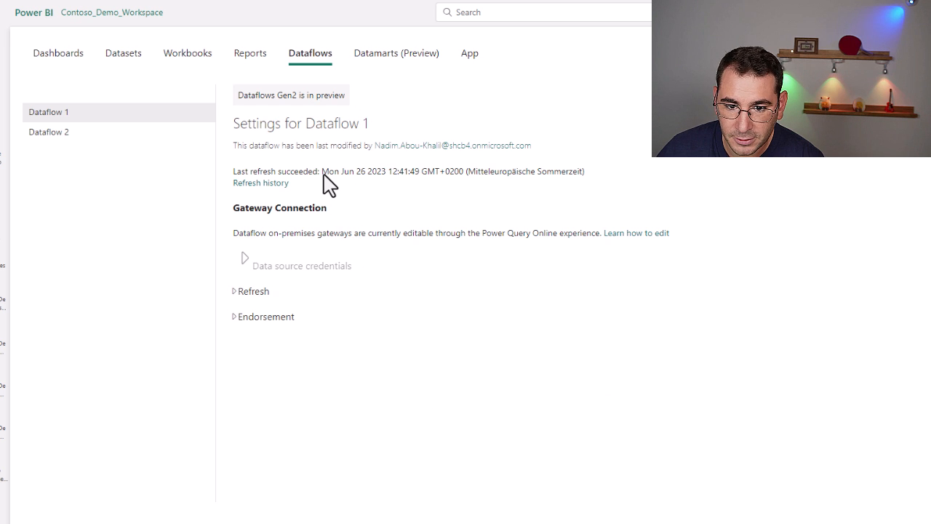
click(321, 186)
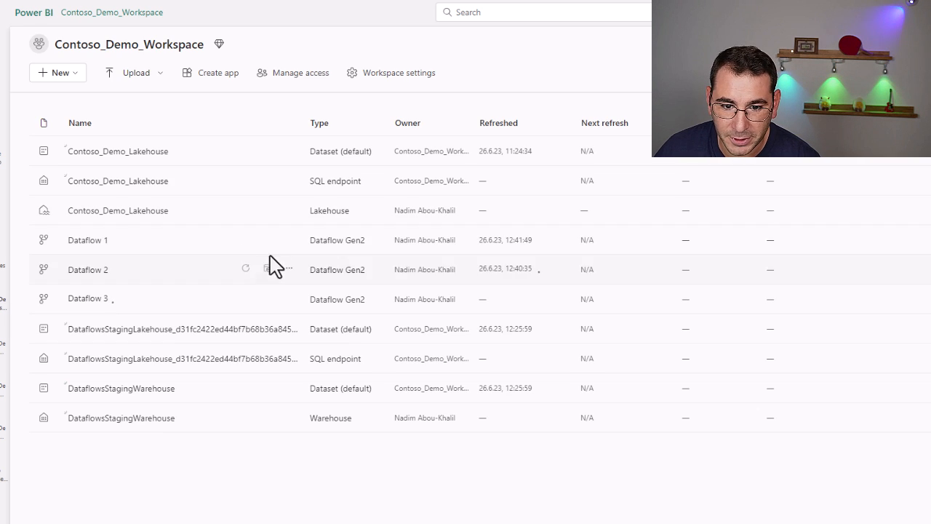
Open Dataflow 1 for editing and rename it as "Dataflow - CopyParquettoTablesinLH-No Transformation"
click(290, 241)
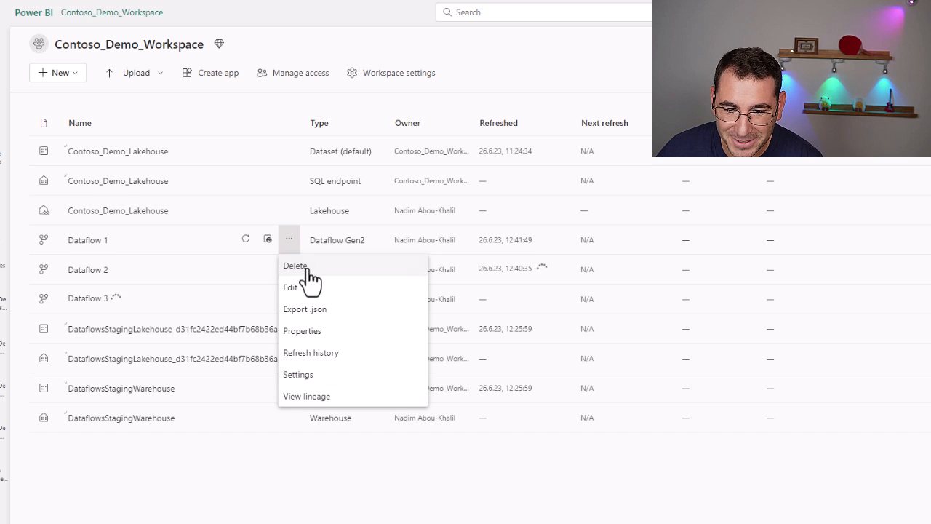
click(322, 287)
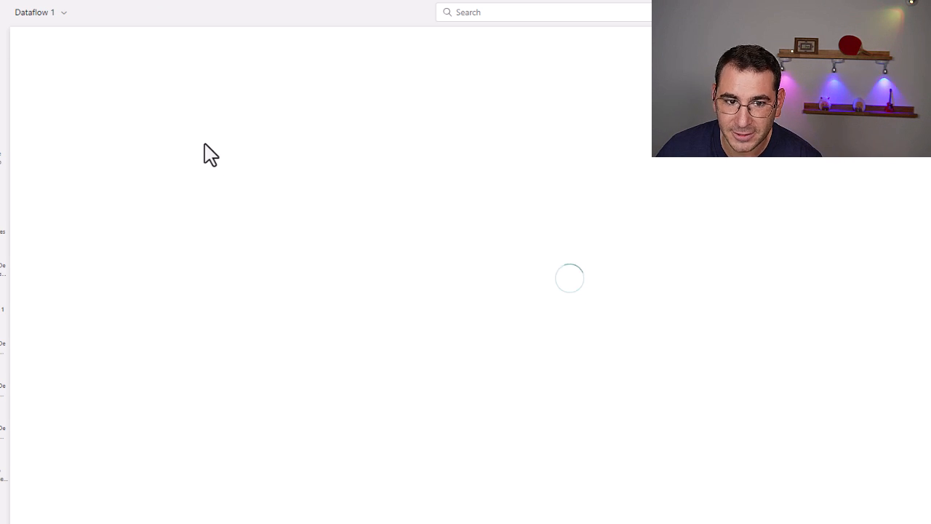
click(65, 22)
triple_click(86, 61)
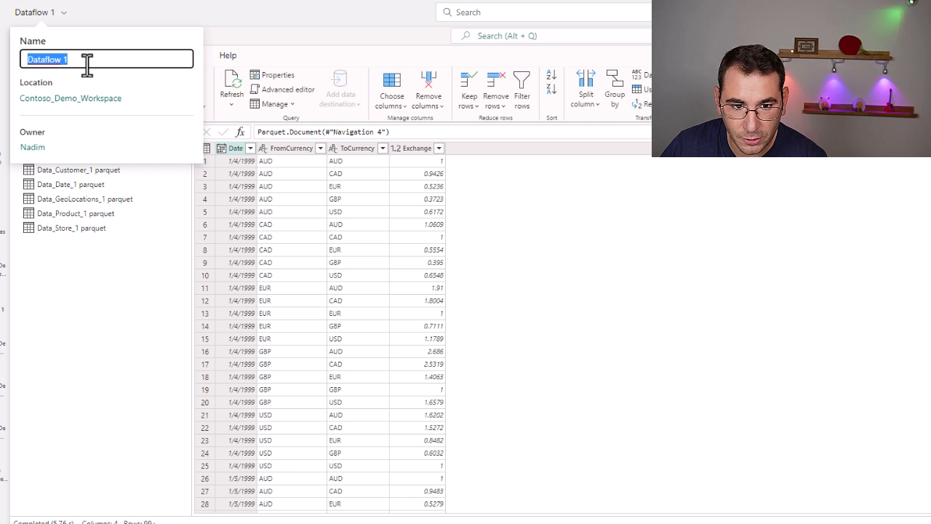
text(D)
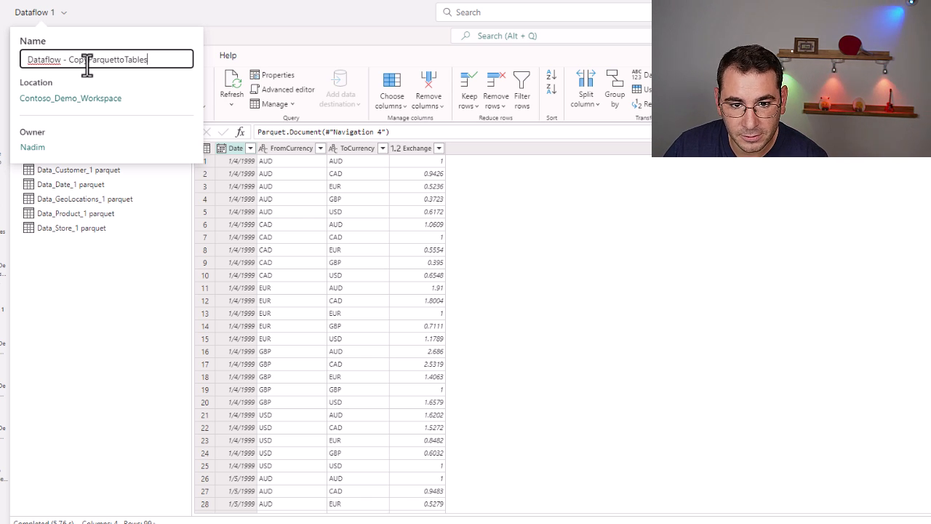
text(in)
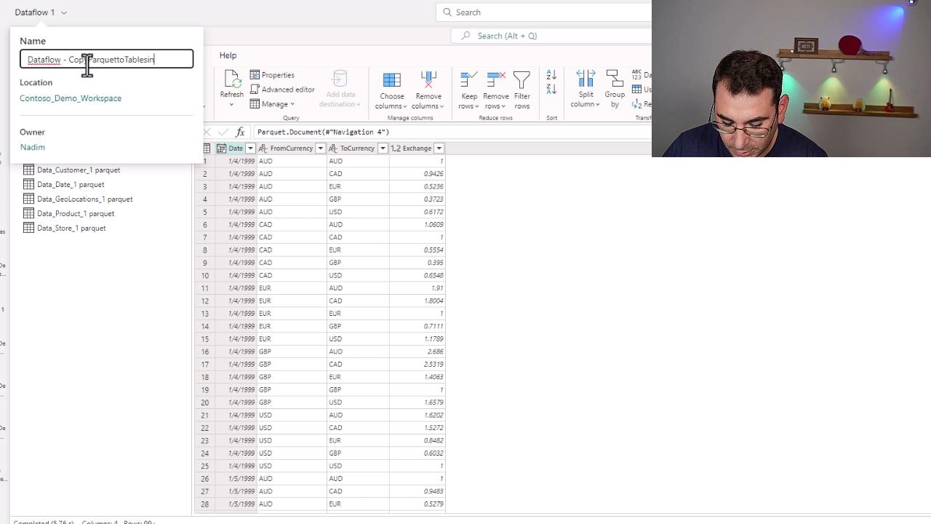
text(LK)
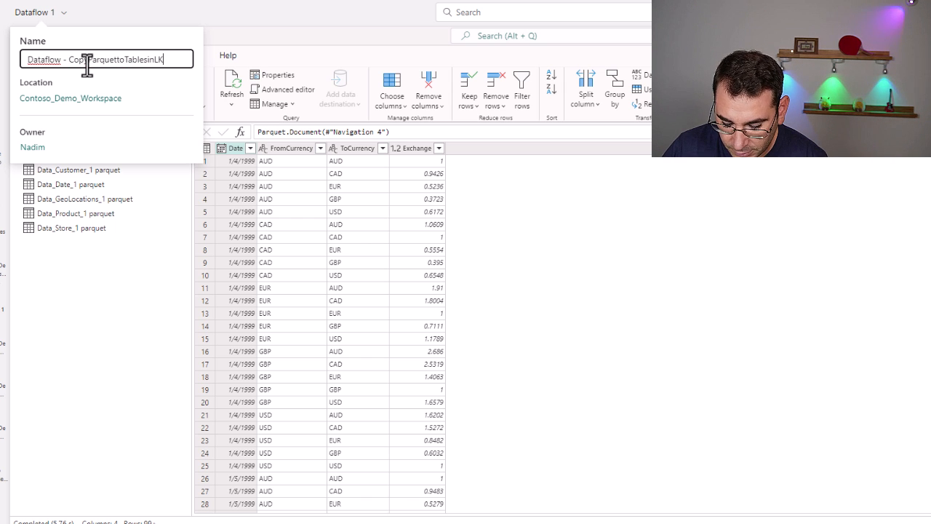
text(-)
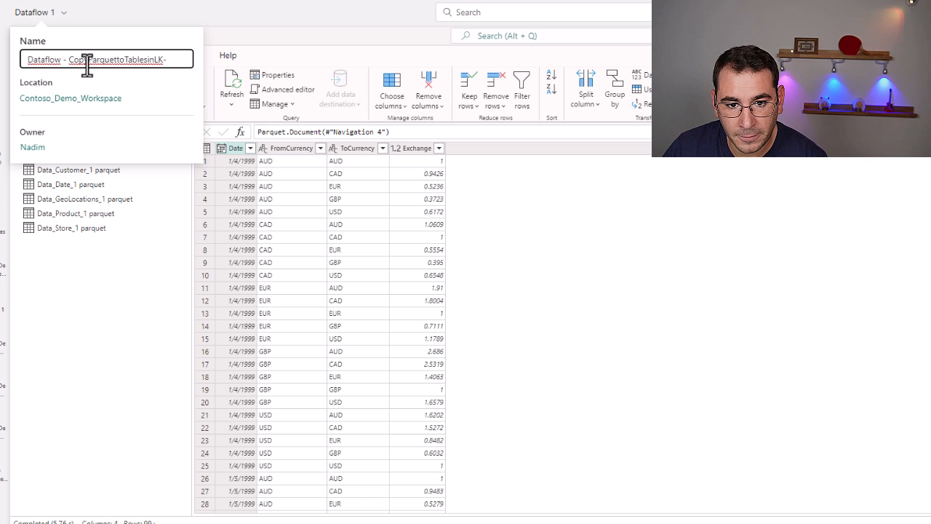
key(BackSpace)
key(BackSpace)
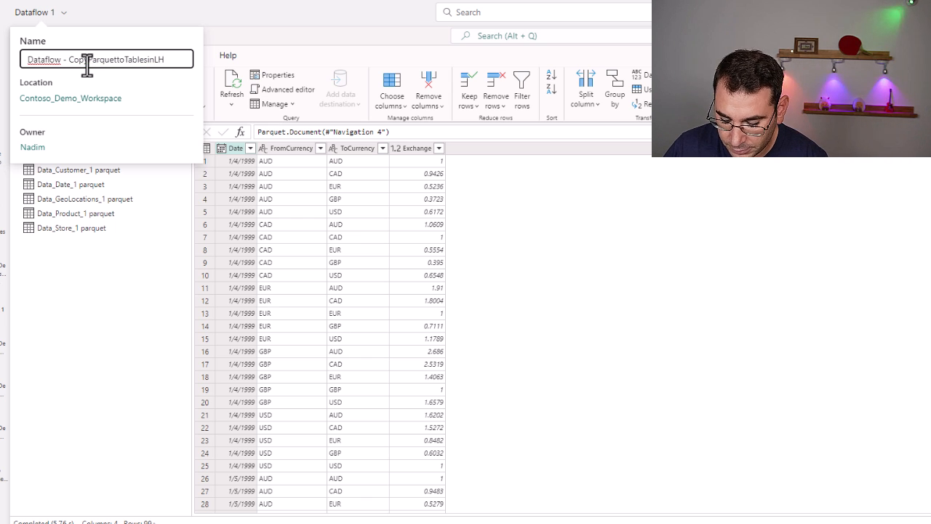
text(H-No )
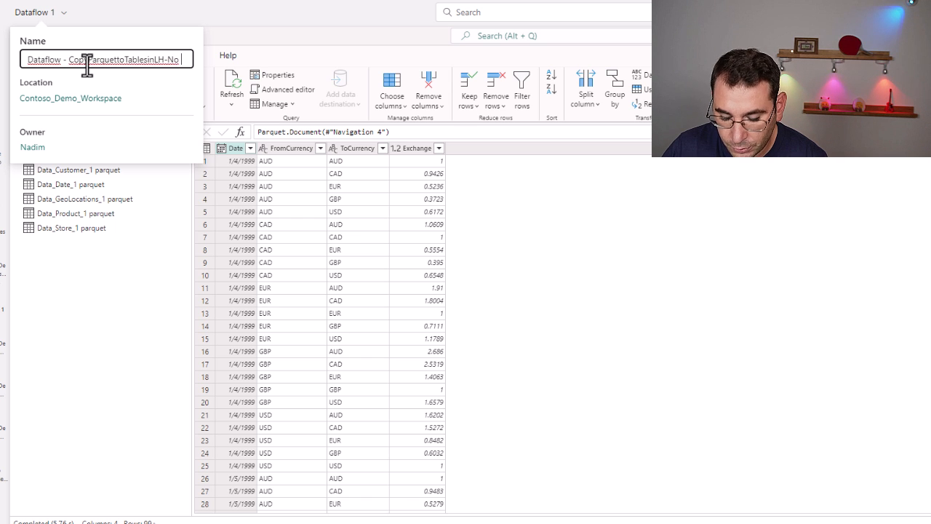
text(Transofmra)
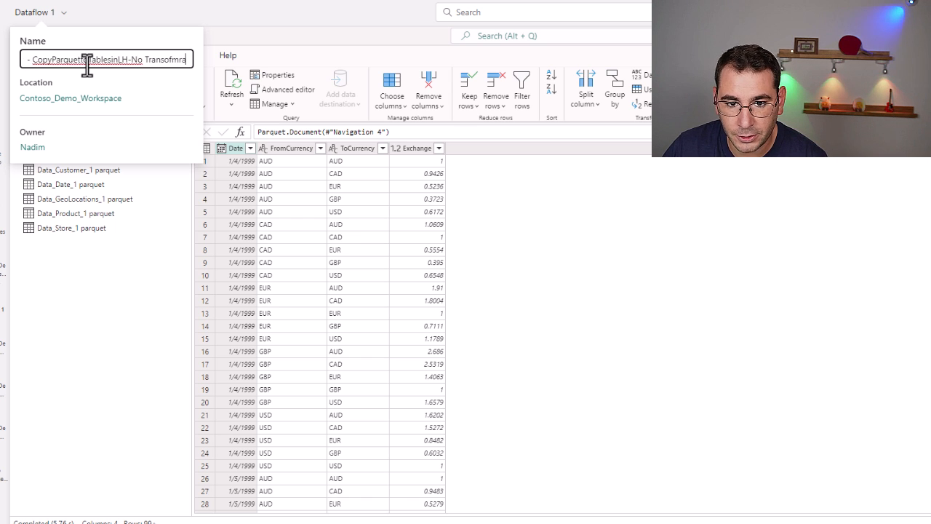
key(BackSpace)
key(BackSpace)
key(BackSpace)
key(BackSpace)
text(f)
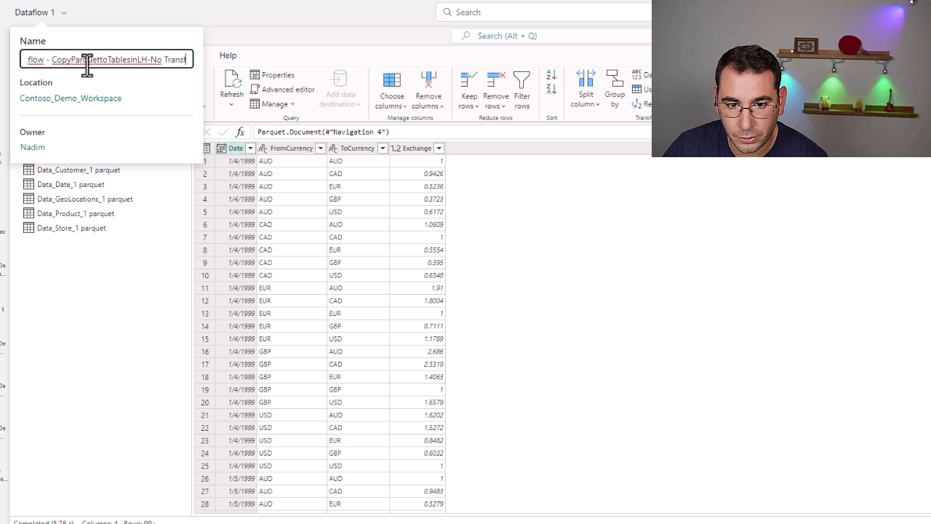
text(ormation)
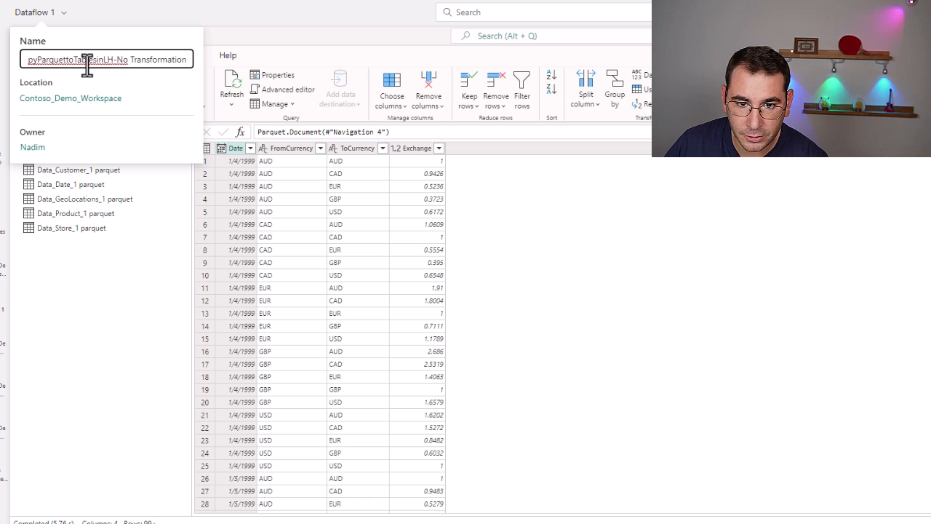
click(208, 25)
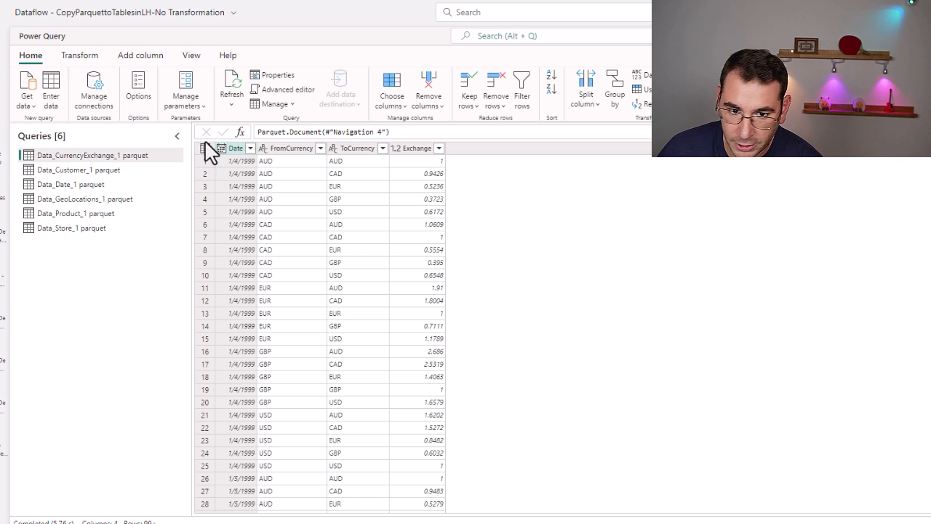
Try to go back to Contoso_Demo_Workspace through the location link in the dataflow's details
click(143, 14)
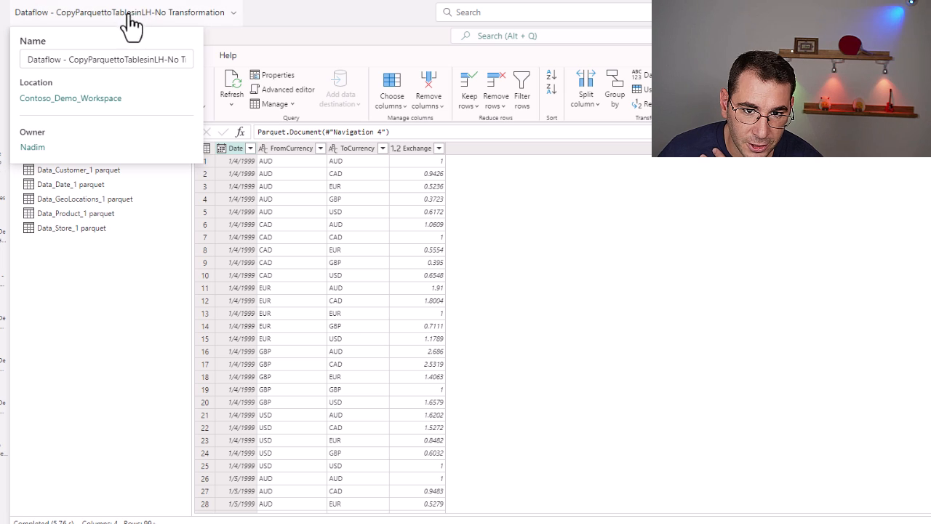
click(108, 99)
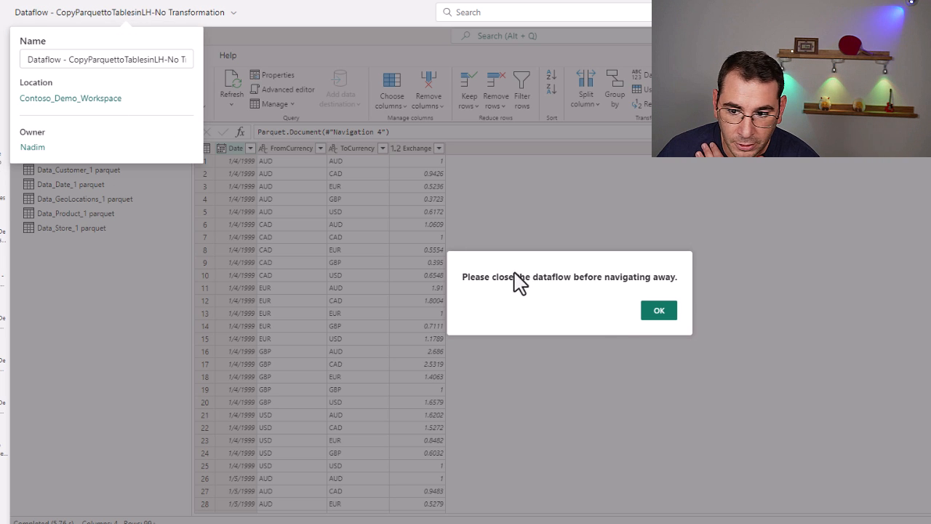
click(659, 312)
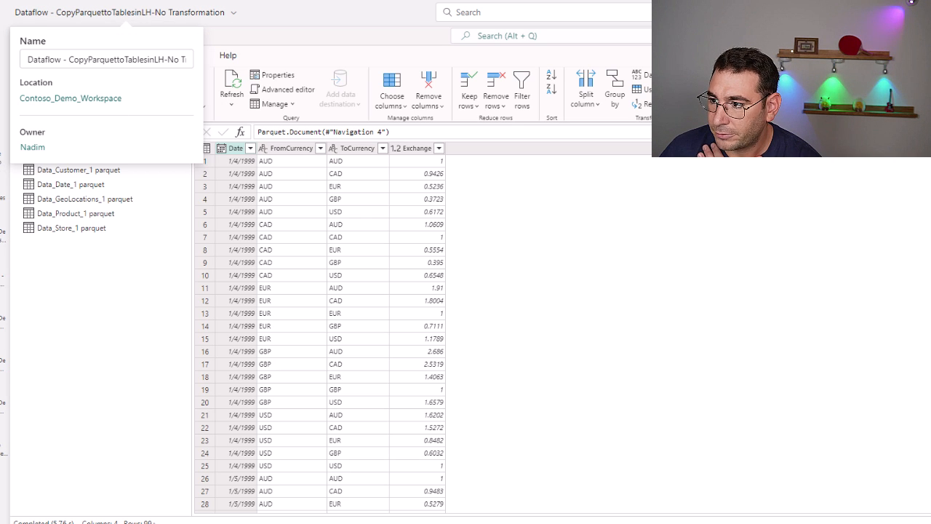
click(182, 16)
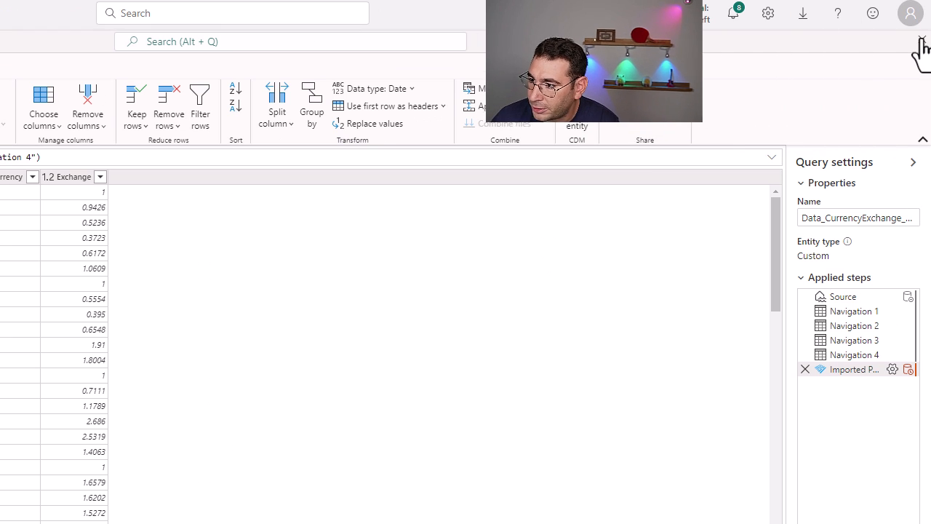
Close the renamed dataflow and confirm the exit to return to Contoso_Demo_Workspace
click(922, 40)
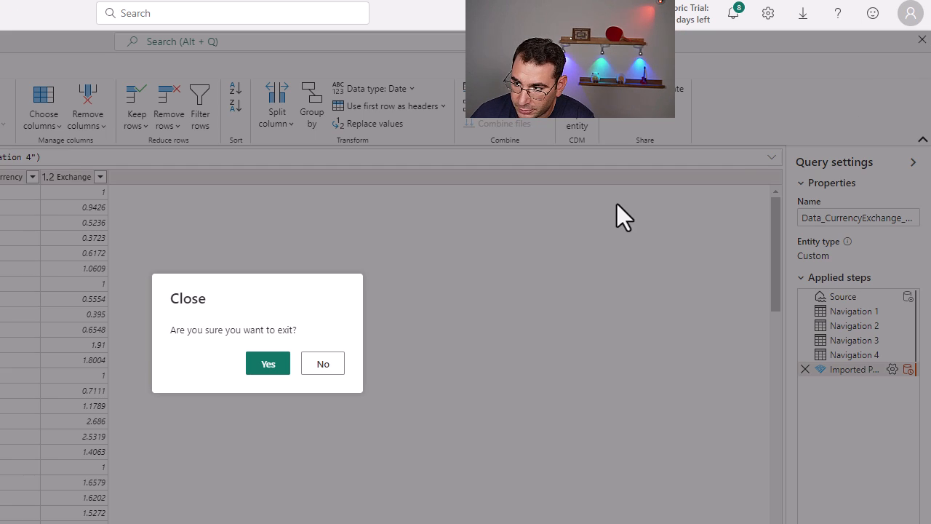
click(262, 366)
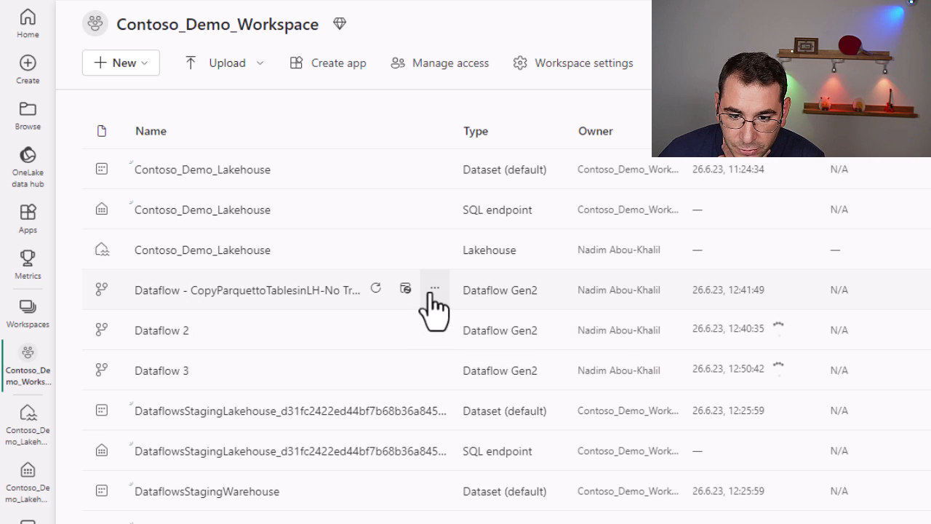
Check the properties of "Dataflow - CopyParquettoTablesinLH-No Transformation", select its full name, and close them without changes
click(435, 289)
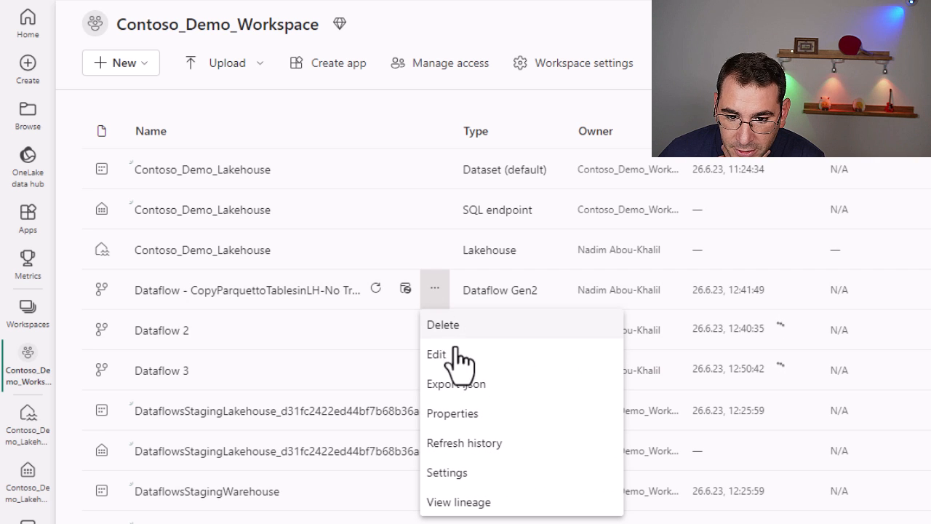
click(484, 416)
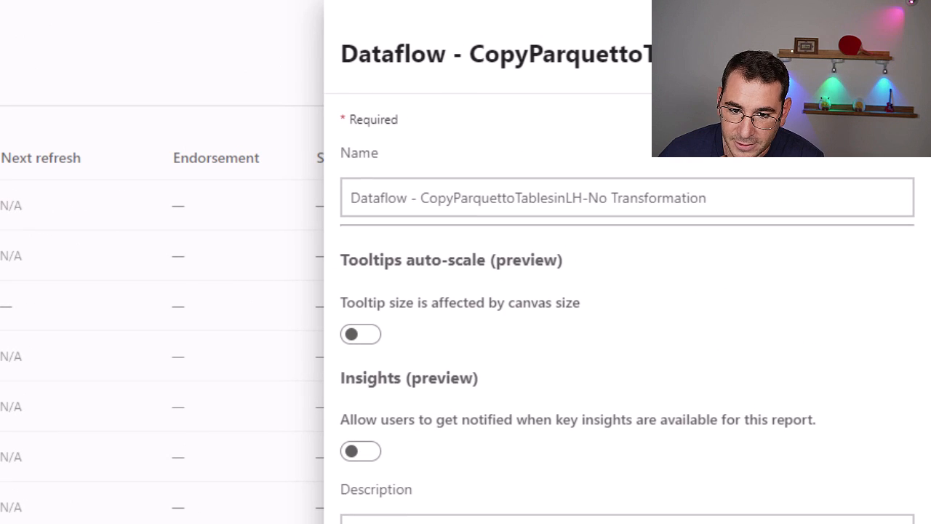
click(452, 203)
drag(747, 198, 343, 197)
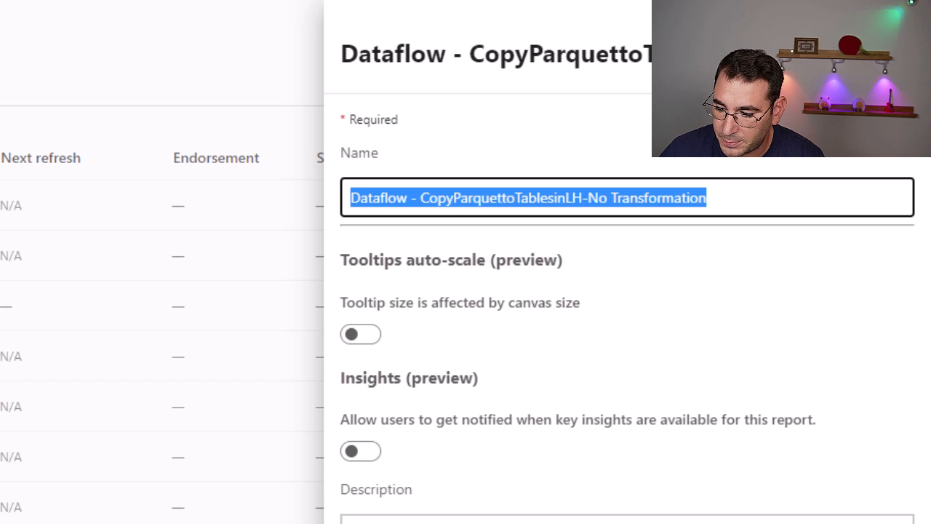
key(Escape)
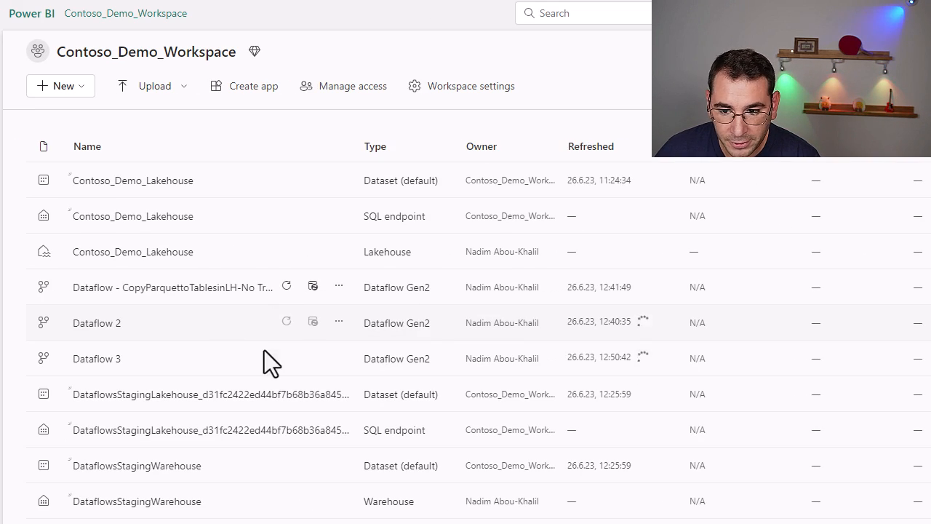
Open Contoso_Demo_Lakehouse, refresh its unidentified tables, and widen the explorer to fit the full table names
click(155, 251)
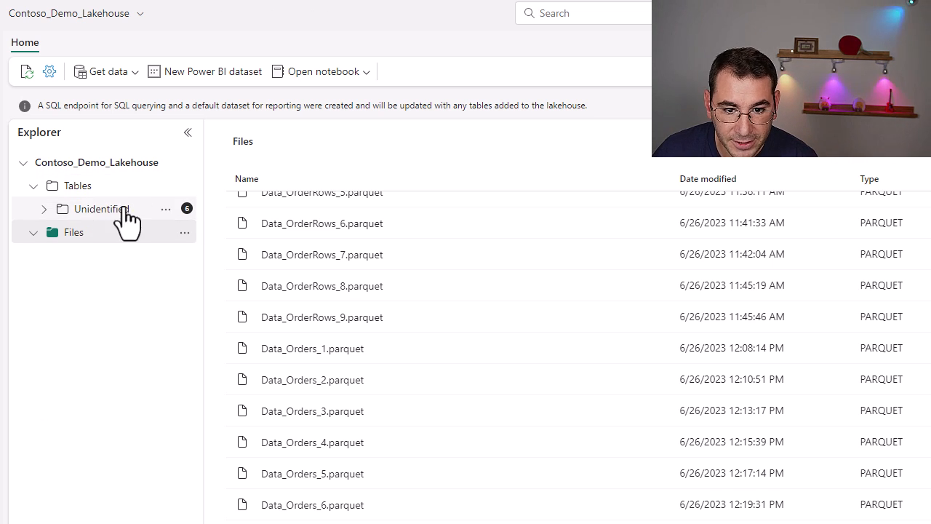
click(115, 210)
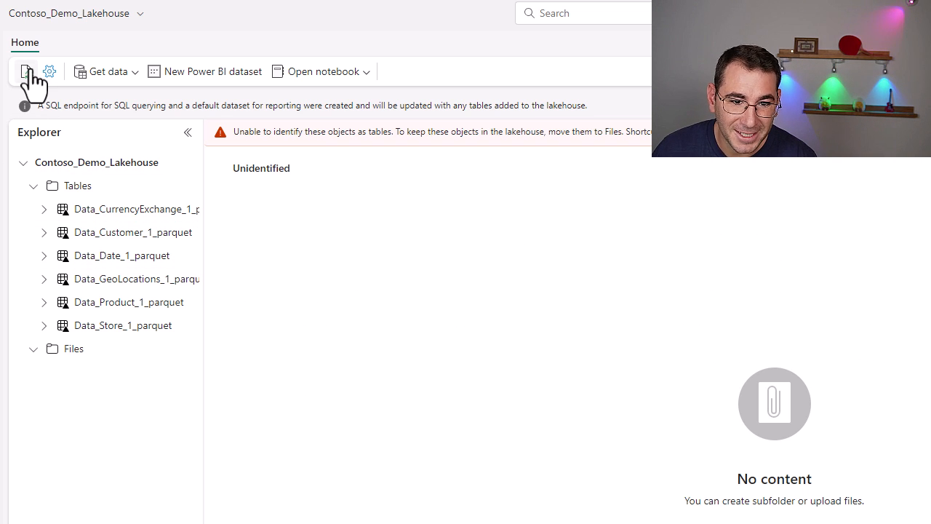
click(26, 72)
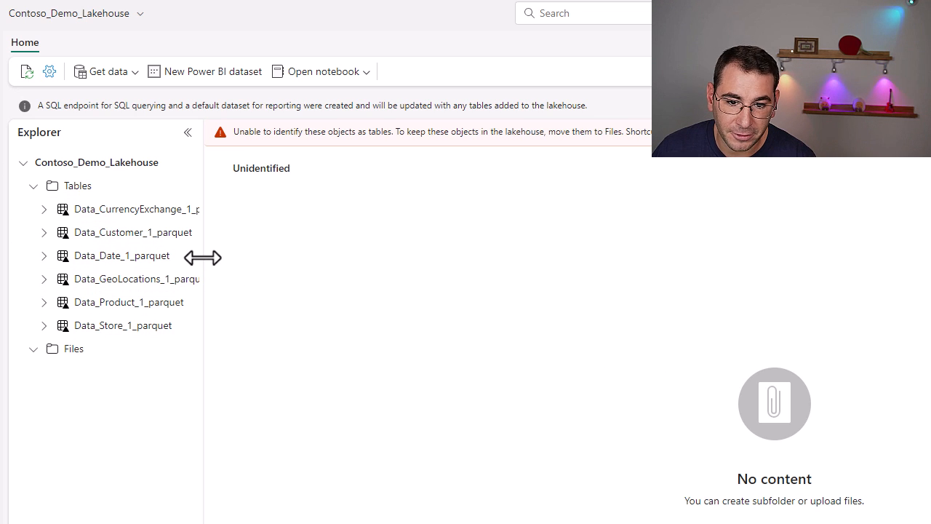
drag(203, 255, 335, 255)
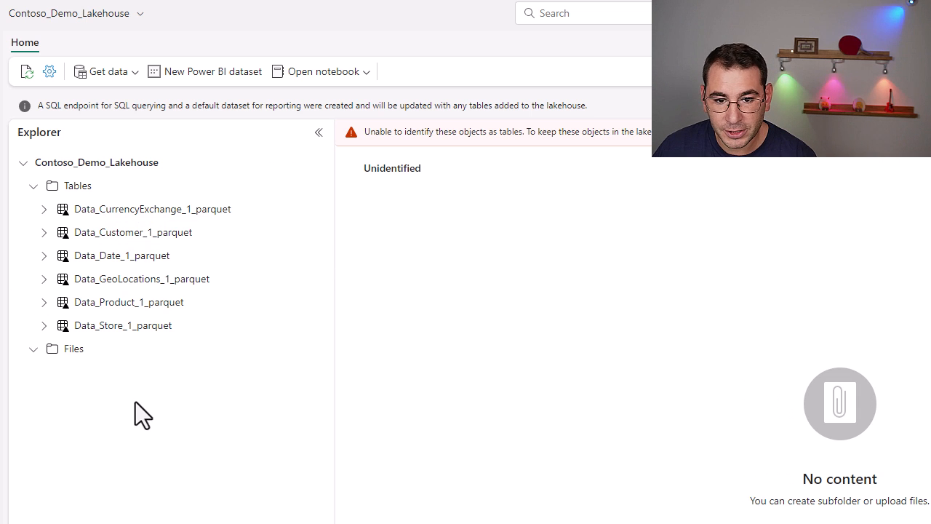
Preview the Data_CurrencyExchange_1_parquet table and rename it as Currency
click(196, 213)
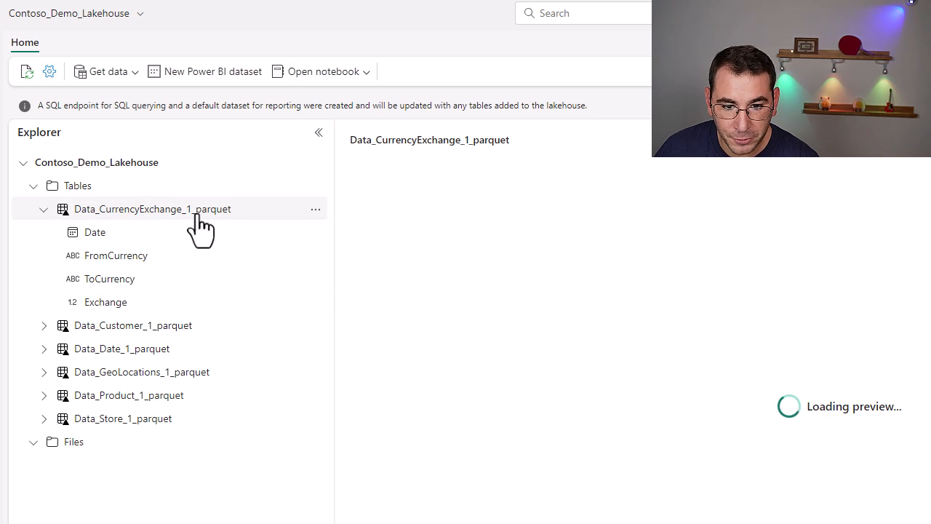
click(44, 210)
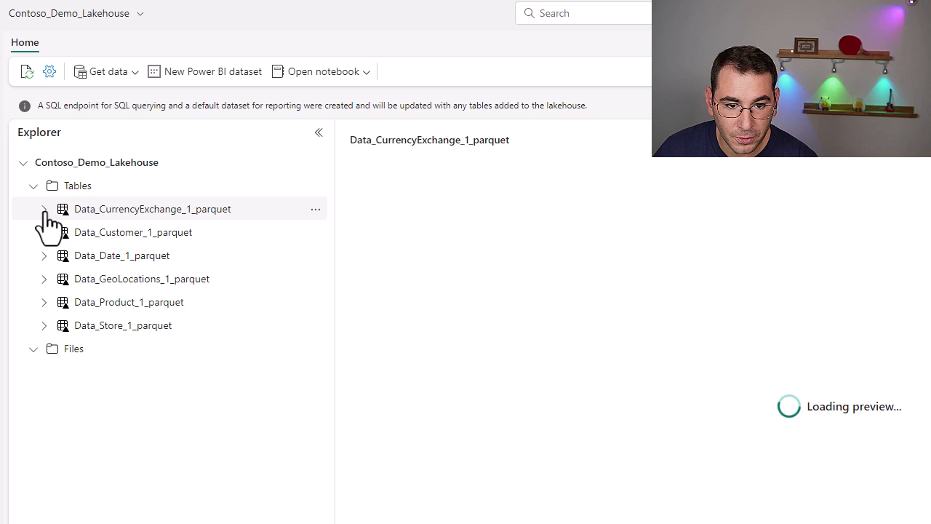
click(315, 210)
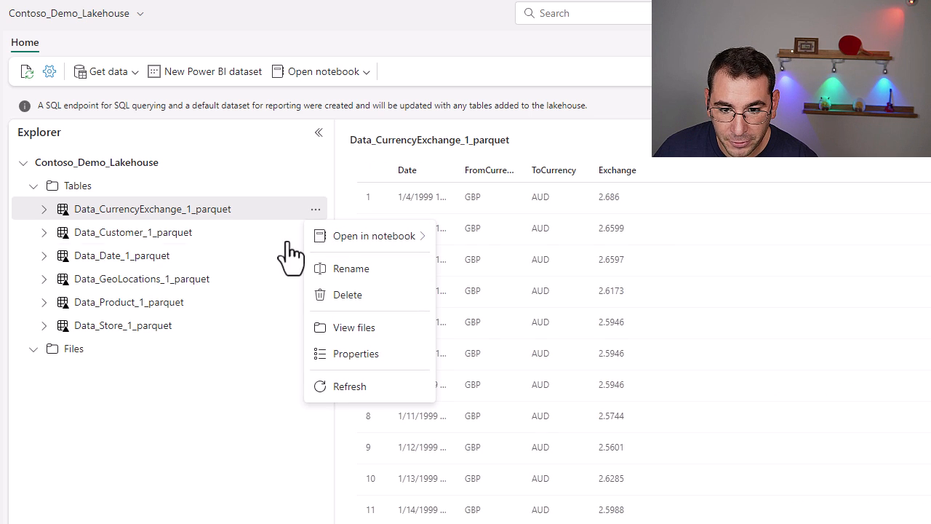
click(343, 269)
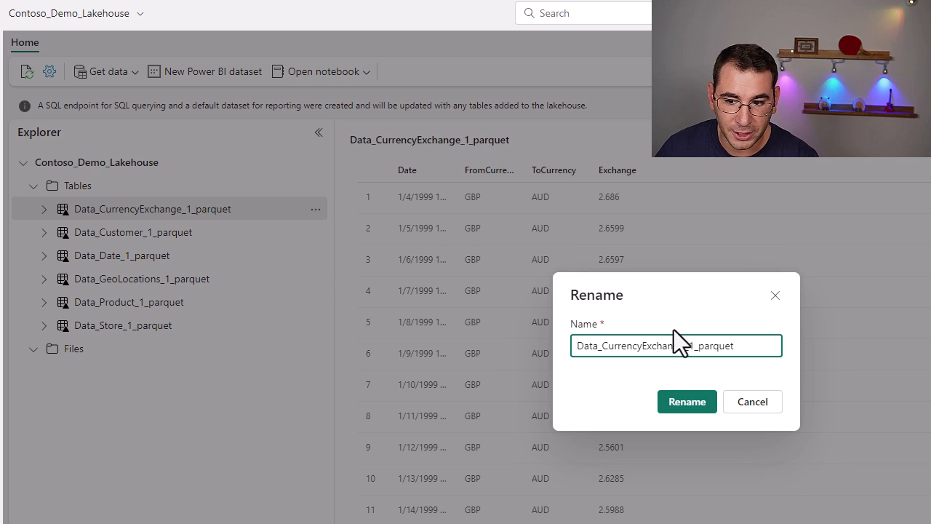
double_click(666, 347)
text(Currency)
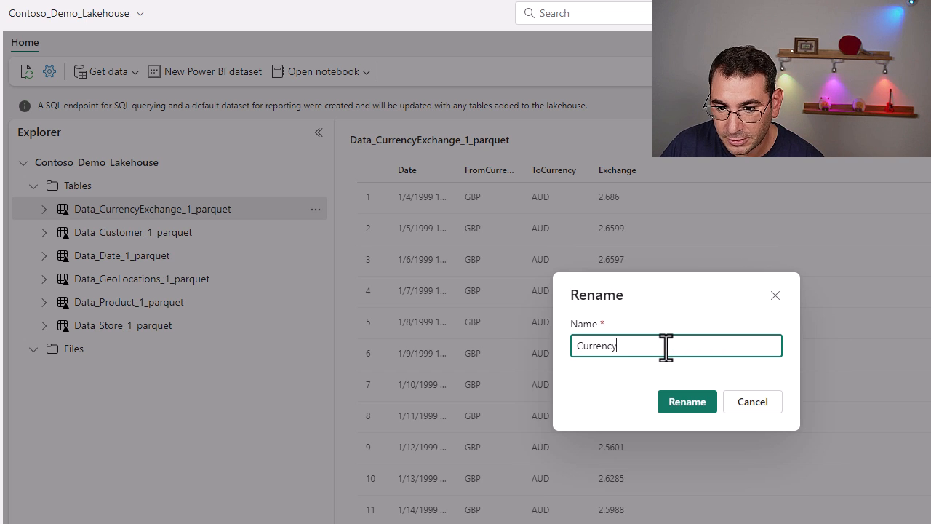
key(Return)
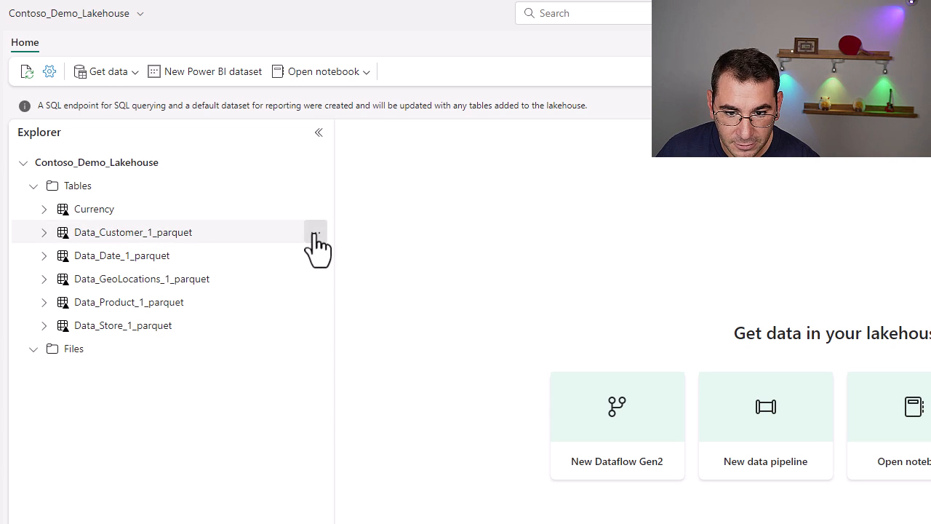
Rename the lakehouse table Data_Customer_1_parquet as Customer
click(315, 235)
click(345, 294)
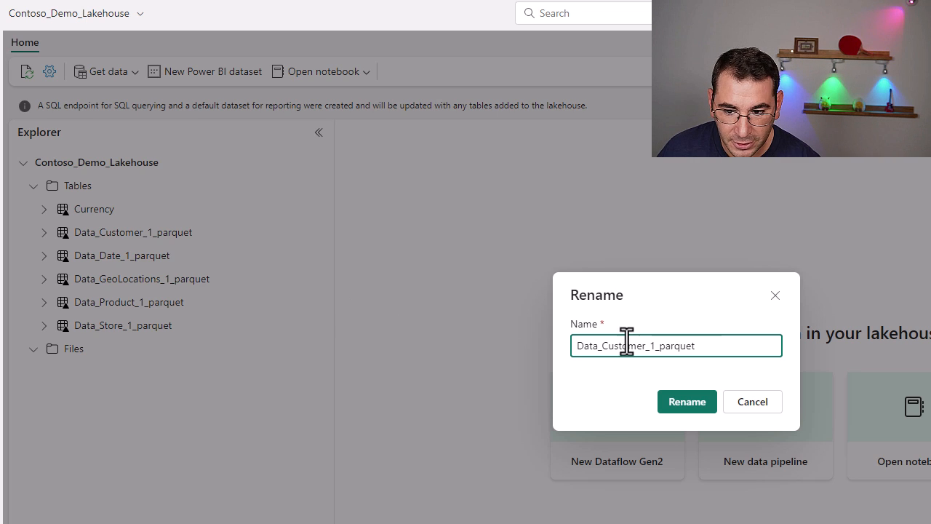
double_click(654, 353)
text(Cus)
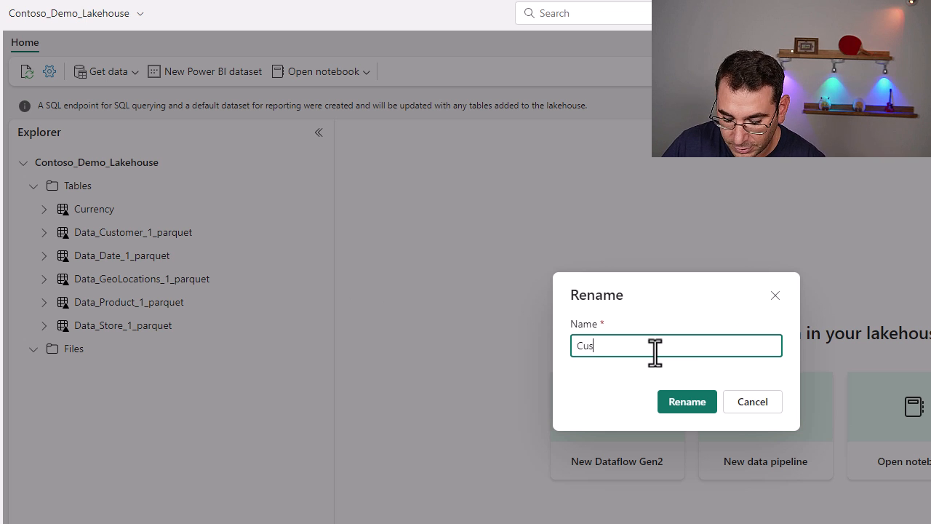
text(tomer)
key(Return)
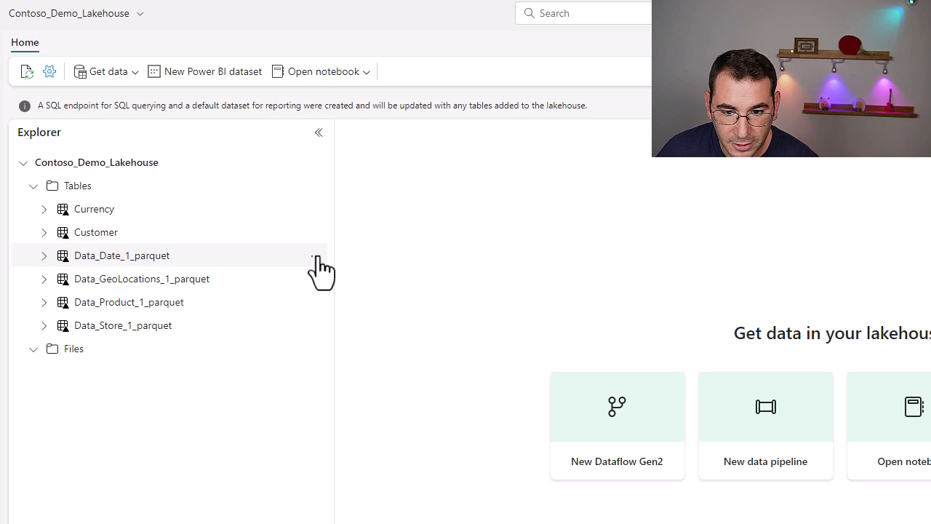
Rename the lakehouse table Data_Date_1_parquet as Dates
click(316, 256)
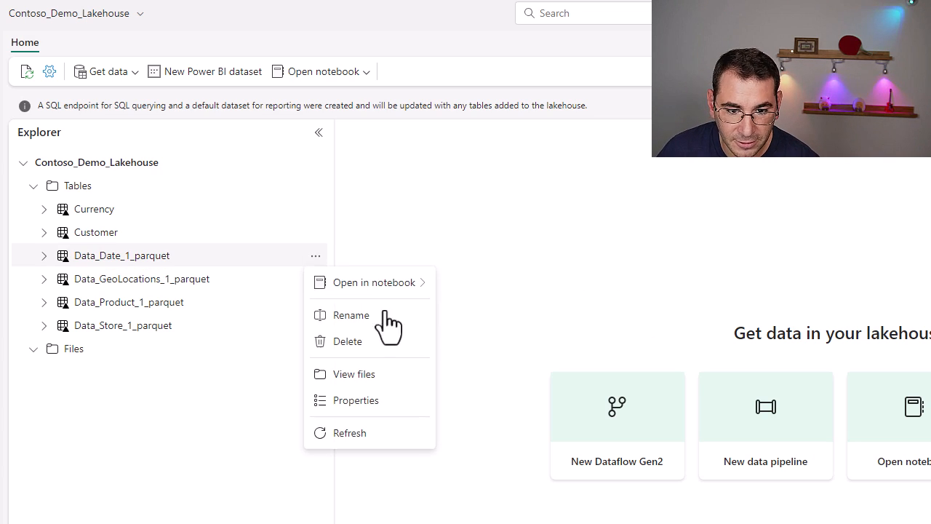
click(387, 317)
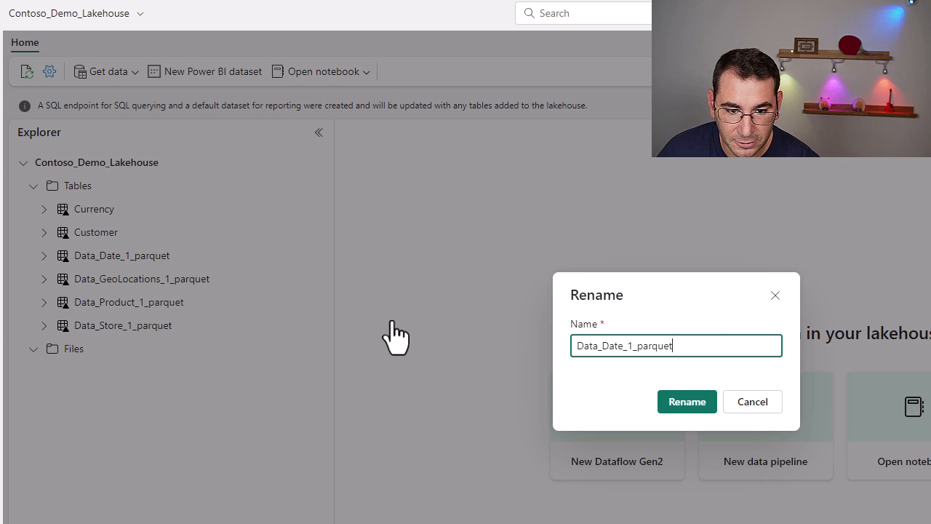
double_click(623, 345)
text(Dates)
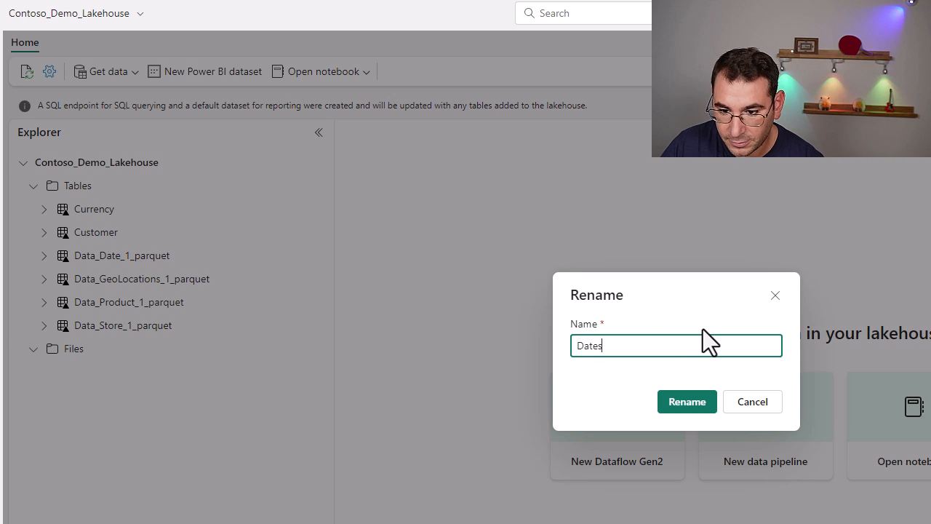
key(Return)
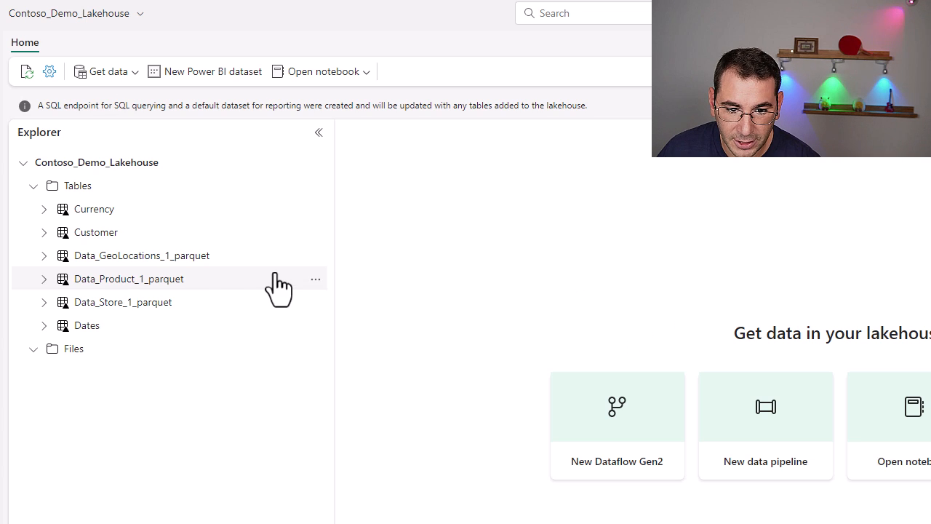
Rename the lakehouse table Data_GeoLocations_1_parquet as Geography
click(315, 255)
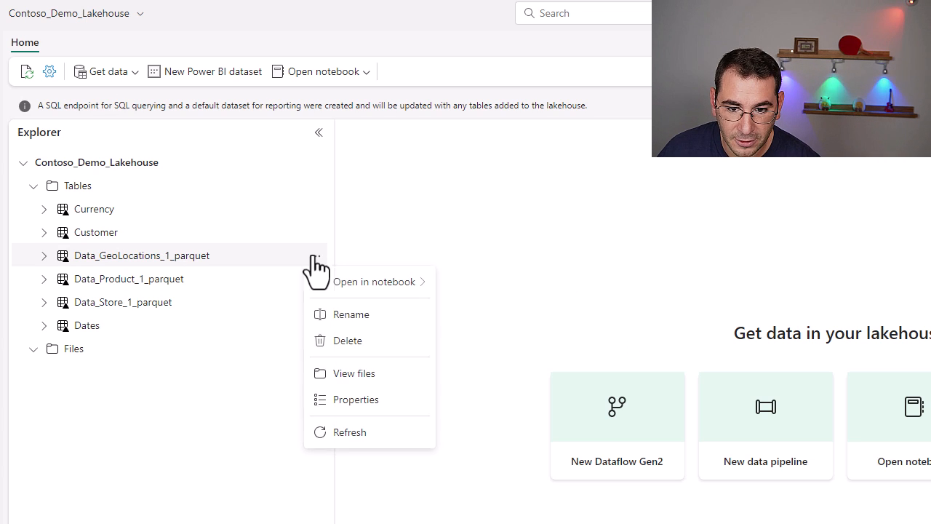
click(377, 317)
double_click(611, 347)
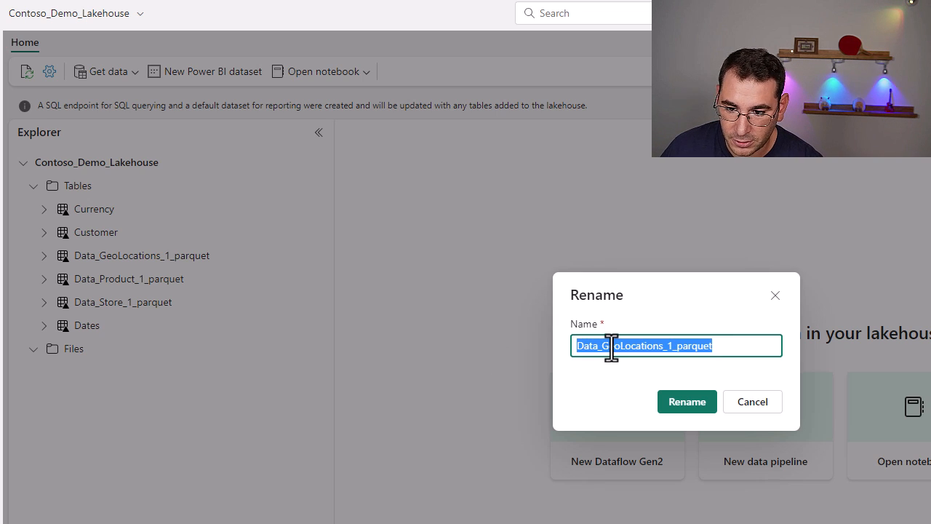
text(Geography)
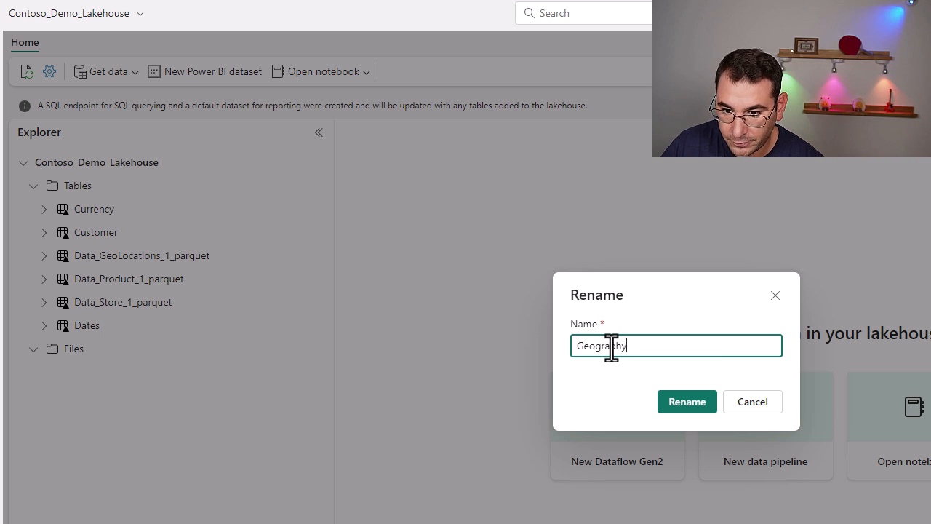
key(Return)
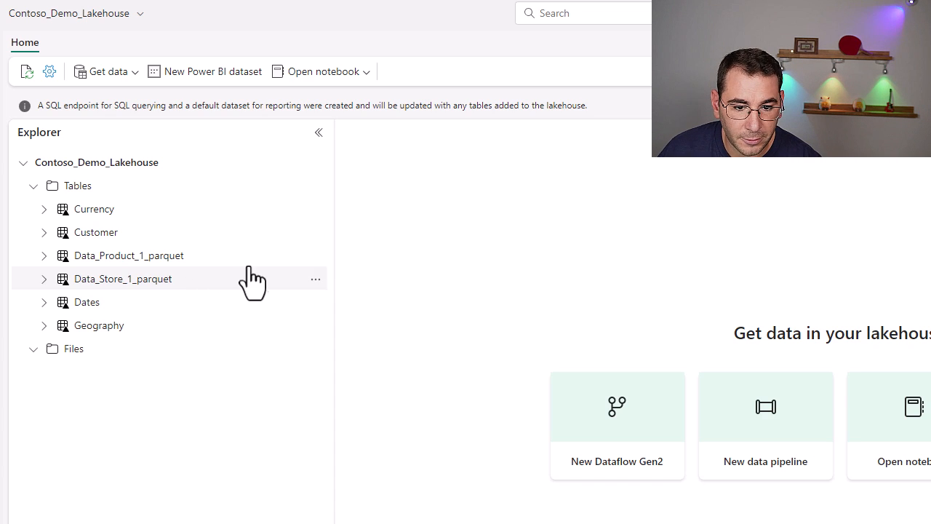
Rename the lakehouse table Data_Product_1_parquet as Product
click(262, 259)
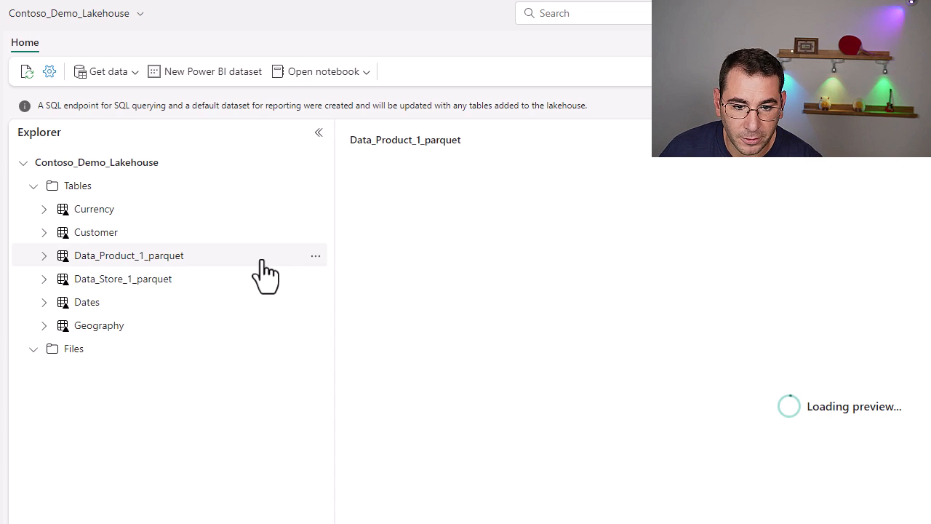
click(316, 256)
click(356, 316)
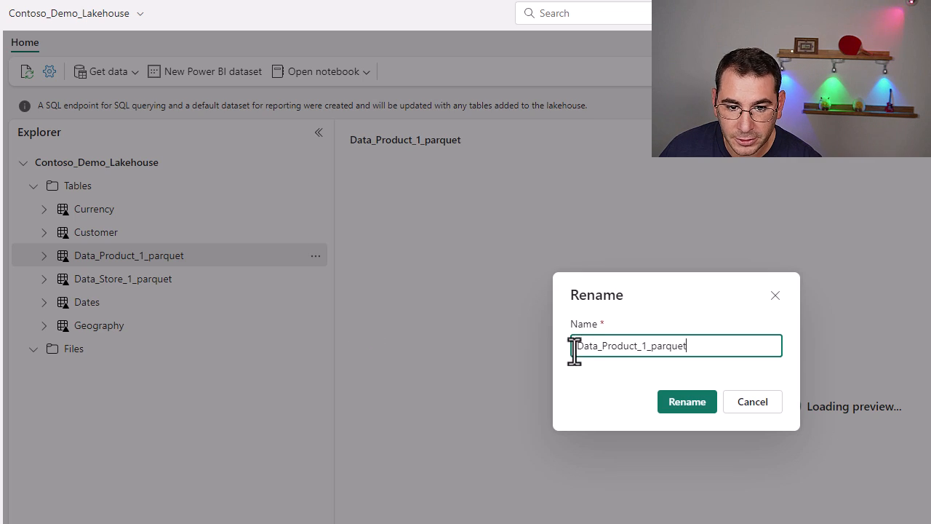
double_click(625, 345)
text(Product)
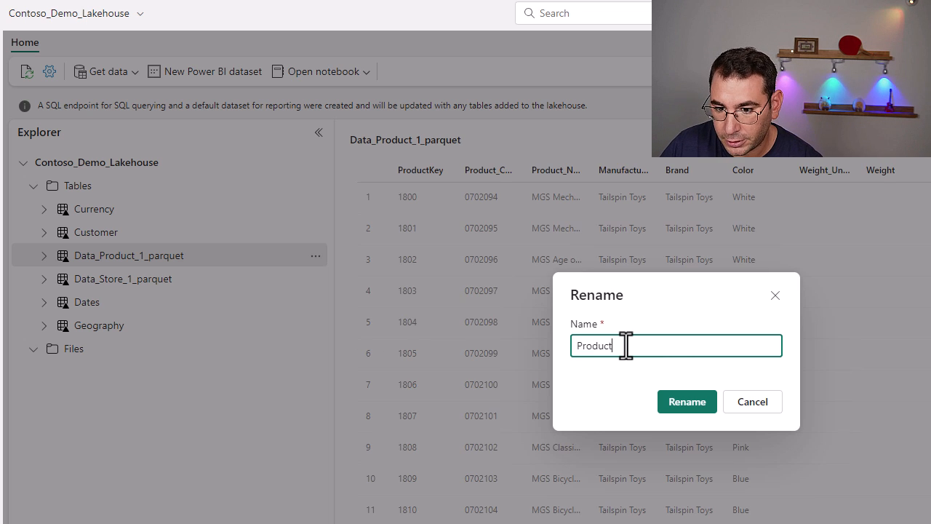
key(Return)
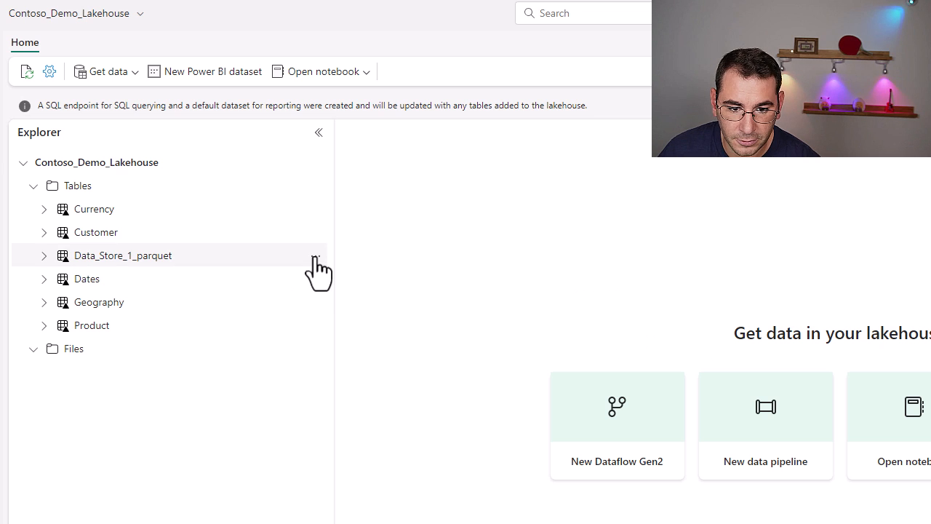
Rename the lakehouse table Data_Store_1_parquet as Store
click(315, 256)
click(364, 316)
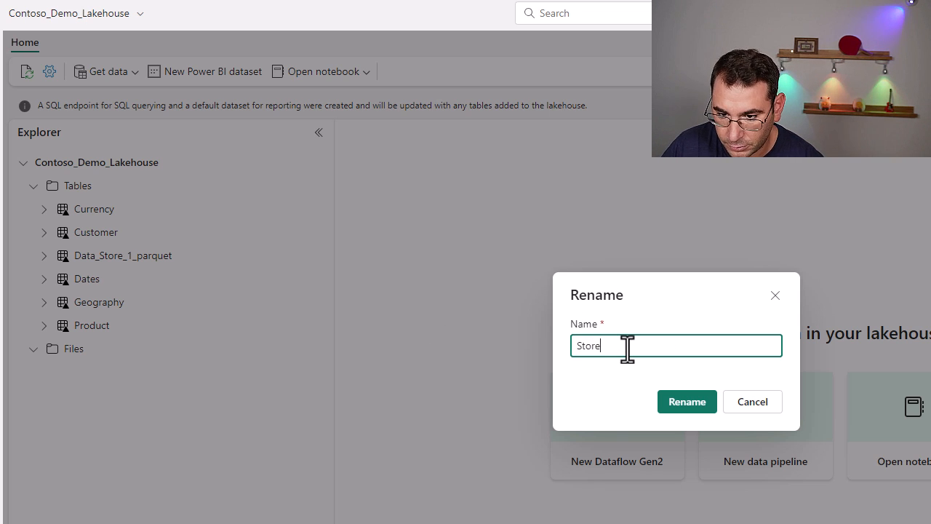
key(Return)
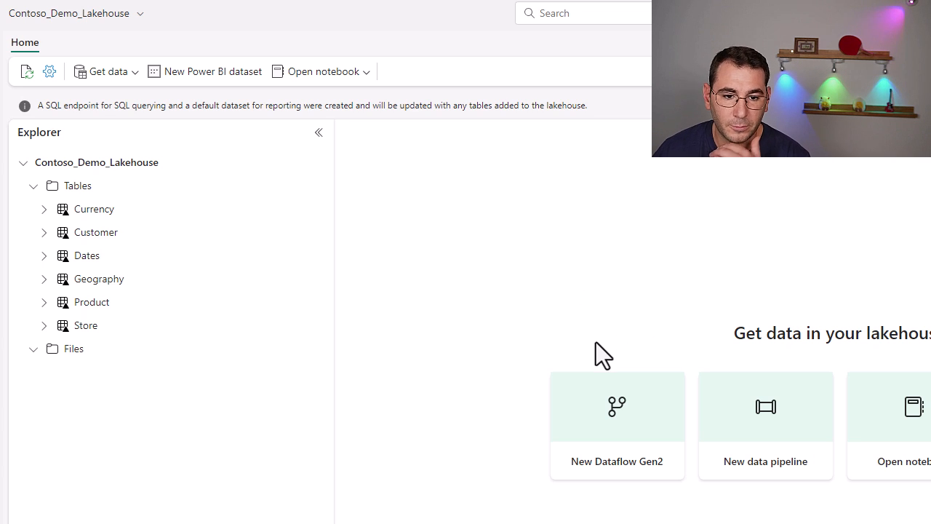
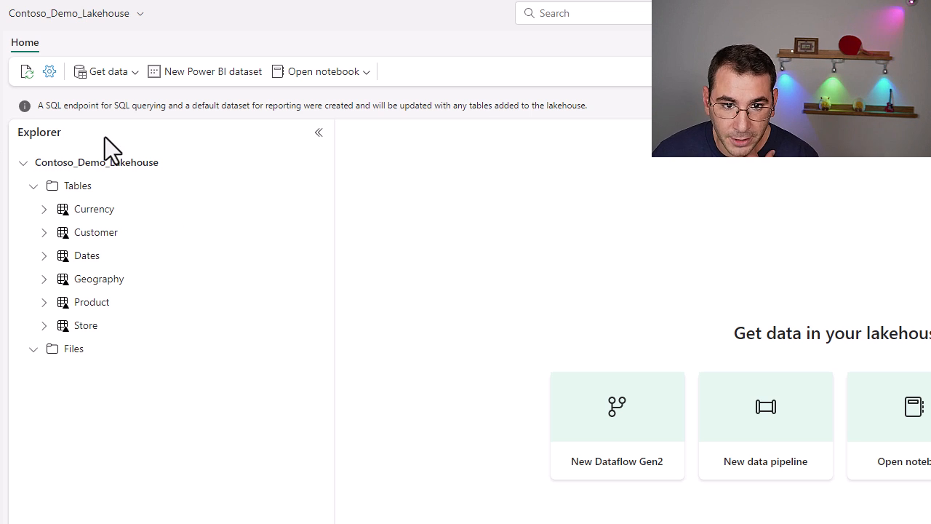
Return to Contoso_Demo_Workspace and open the full list of item types that can be created
click(94, 13)
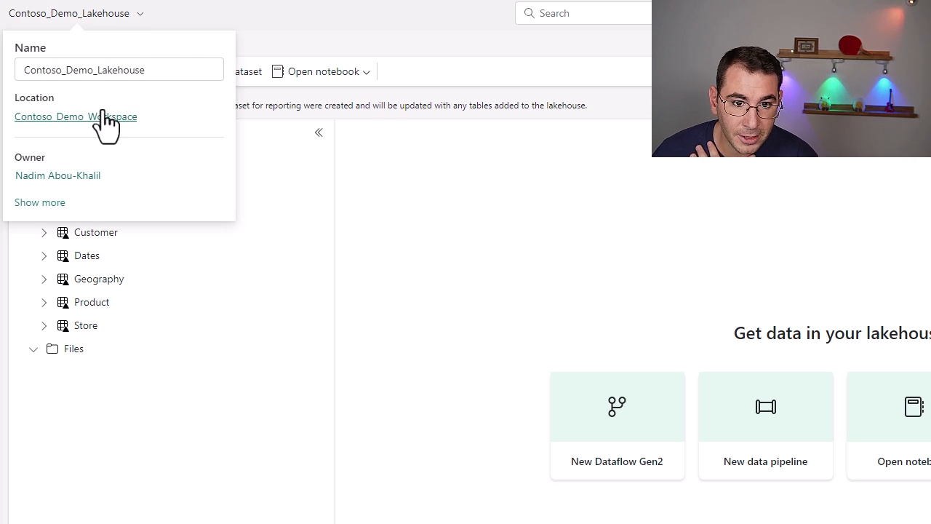
click(102, 117)
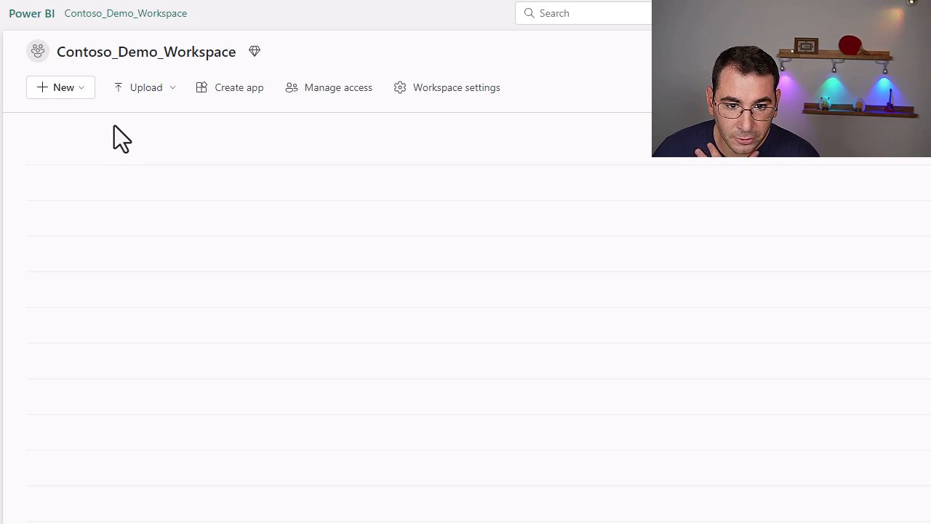
click(67, 88)
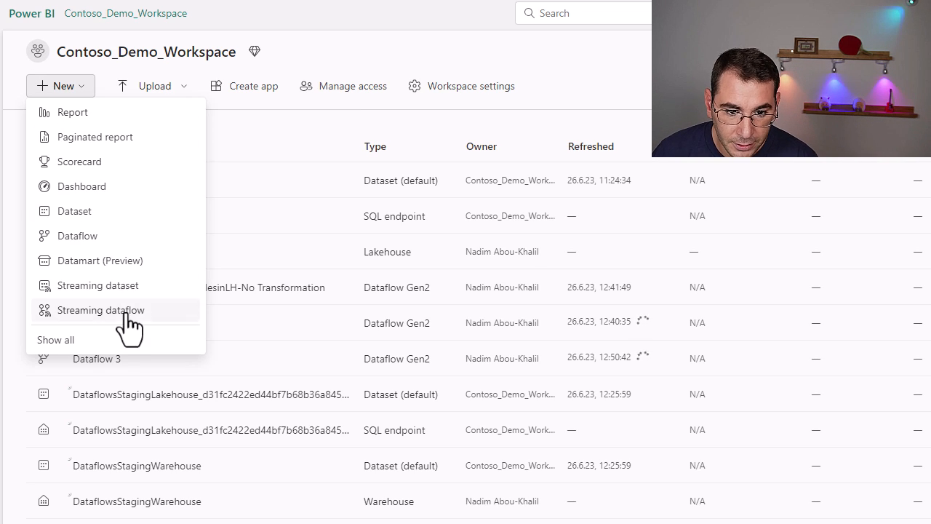
click(117, 342)
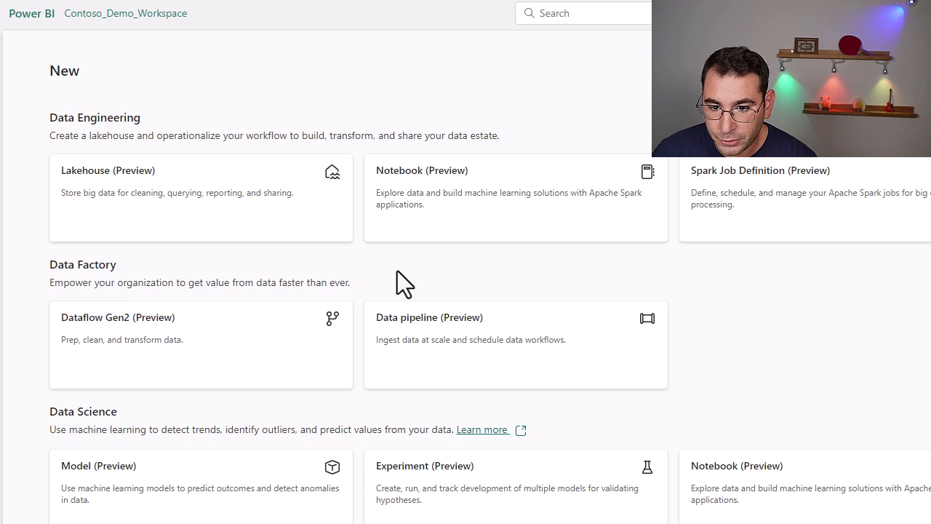
Create a new data warehouse named Contoso_Demo_Warehouse in the workspace
scroll(375, 283, down, 3)
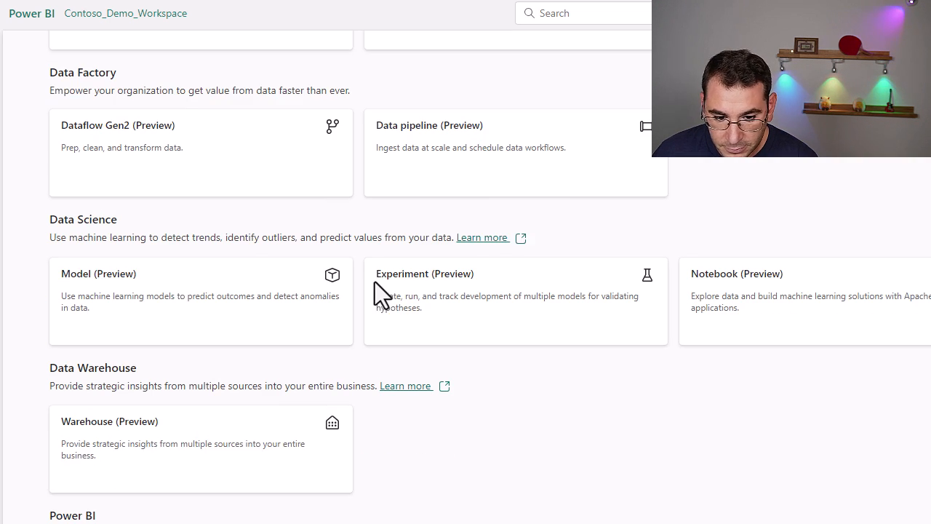
double_click(106, 386)
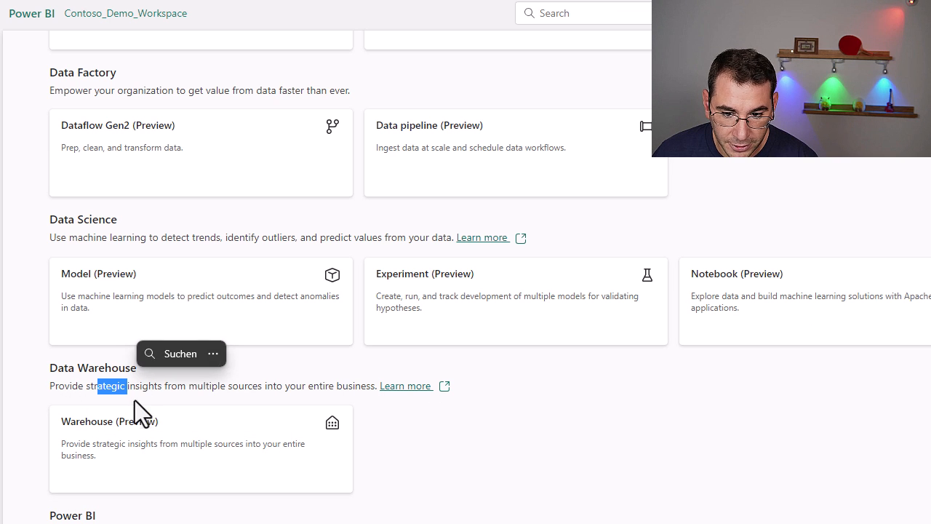
click(201, 443)
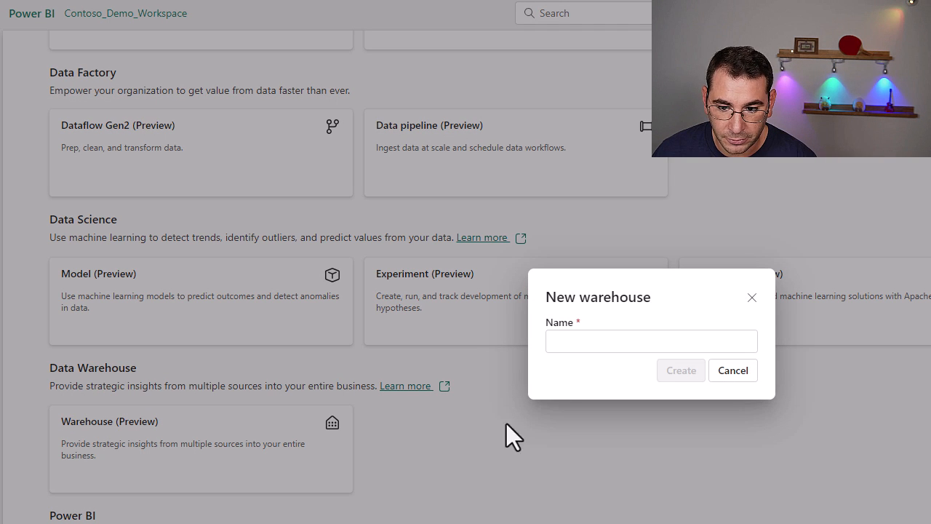
text(Co)
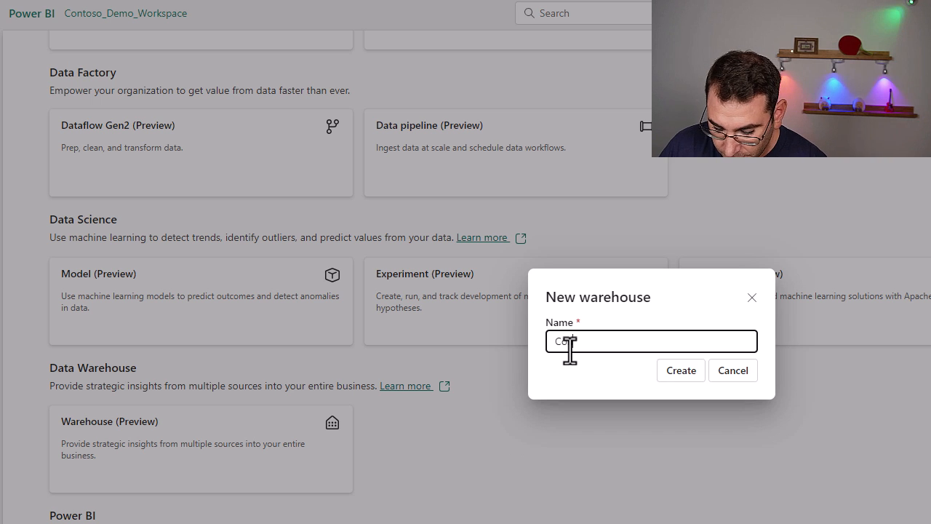
text(ntoso_Demo_Wa)
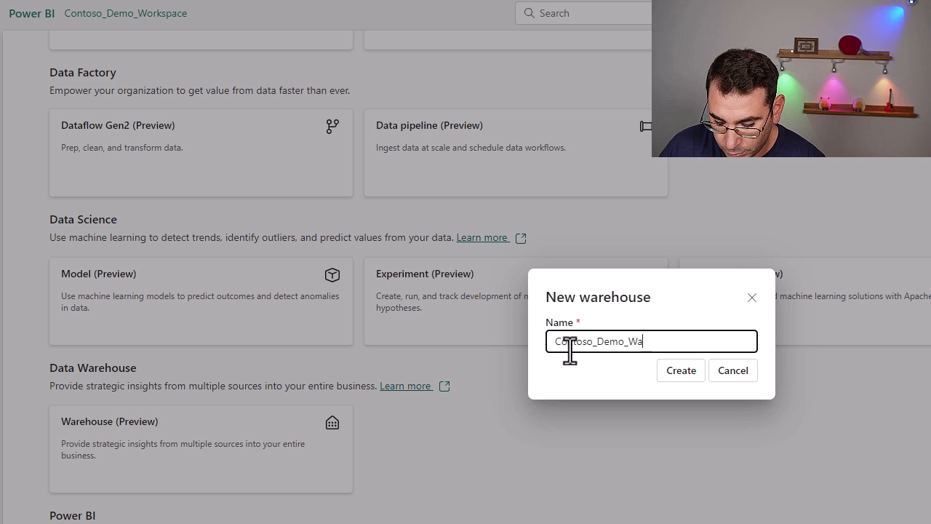
text(rehouse)
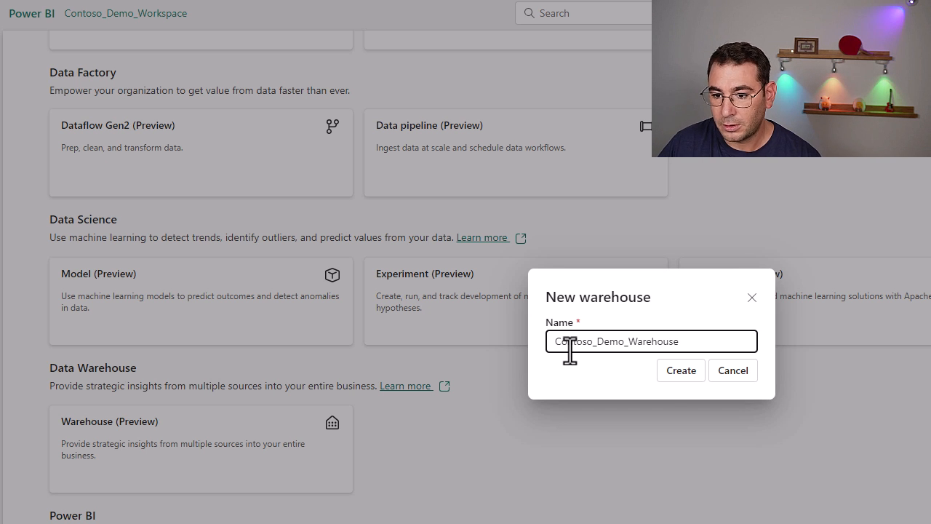
click(691, 375)
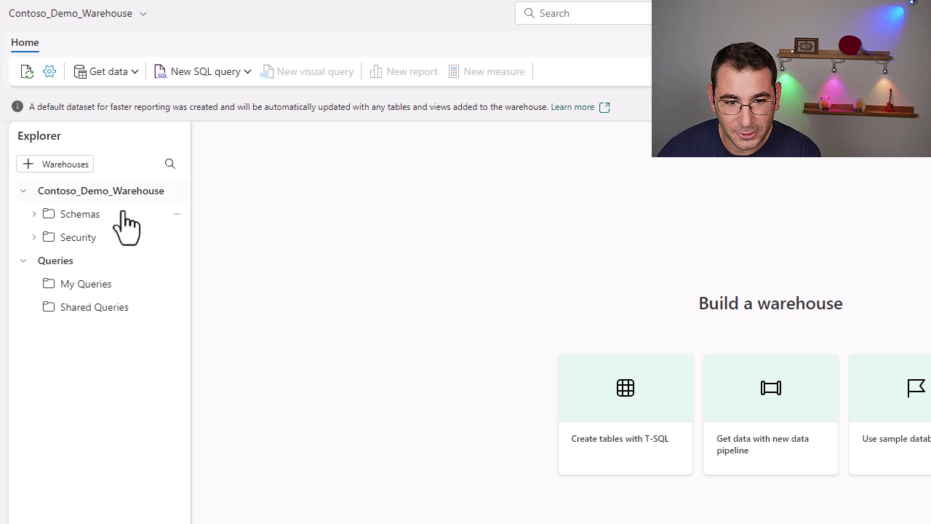
Try to create a schema named dbo in the warehouse by running a CREATE SCHEMA [dbo] query, and close the query
click(34, 214)
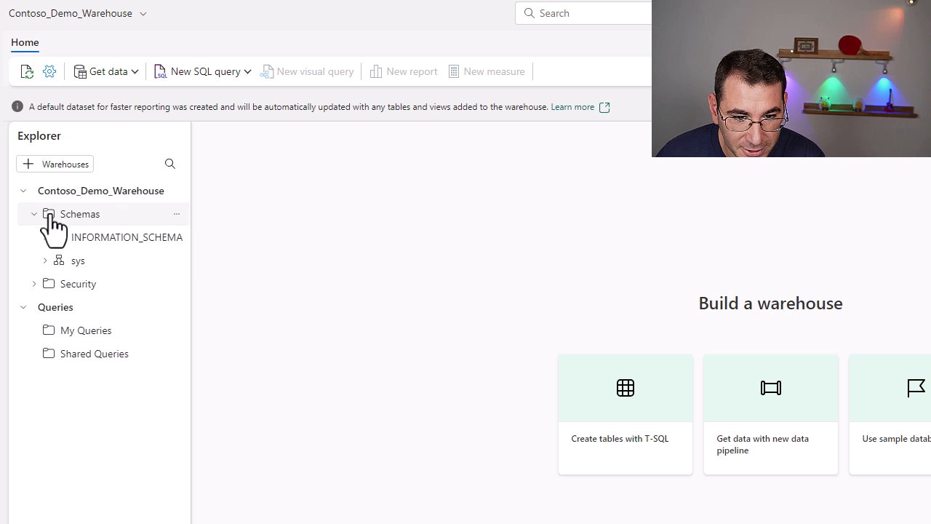
click(176, 215)
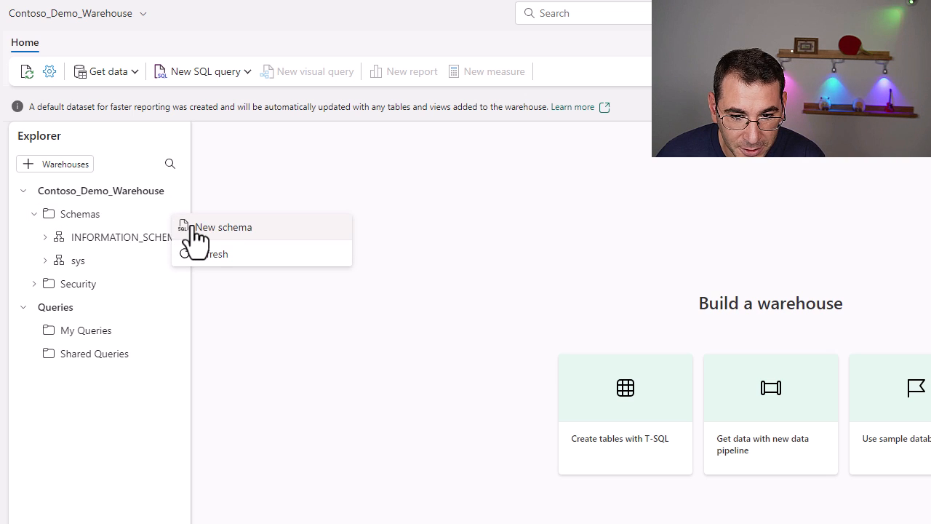
click(193, 227)
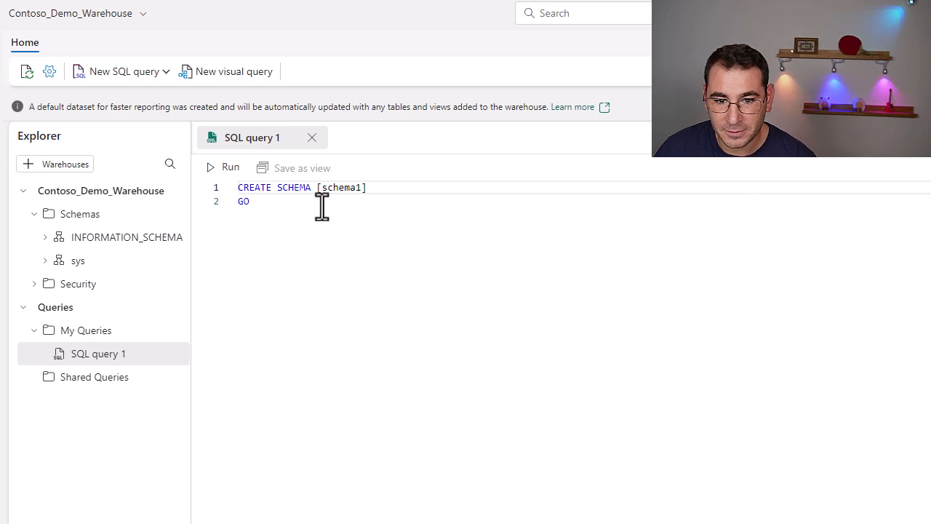
click(363, 188)
text(1)
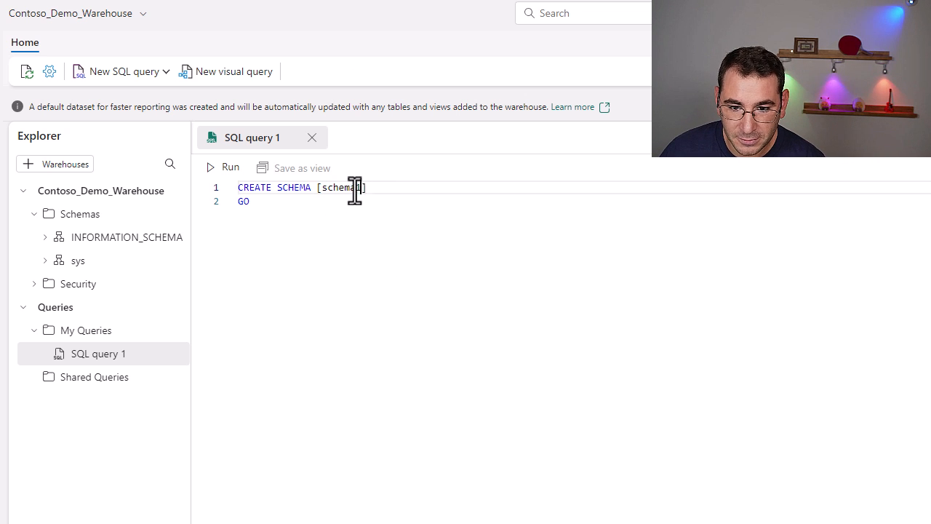
double_click(323, 189)
text(dbo)
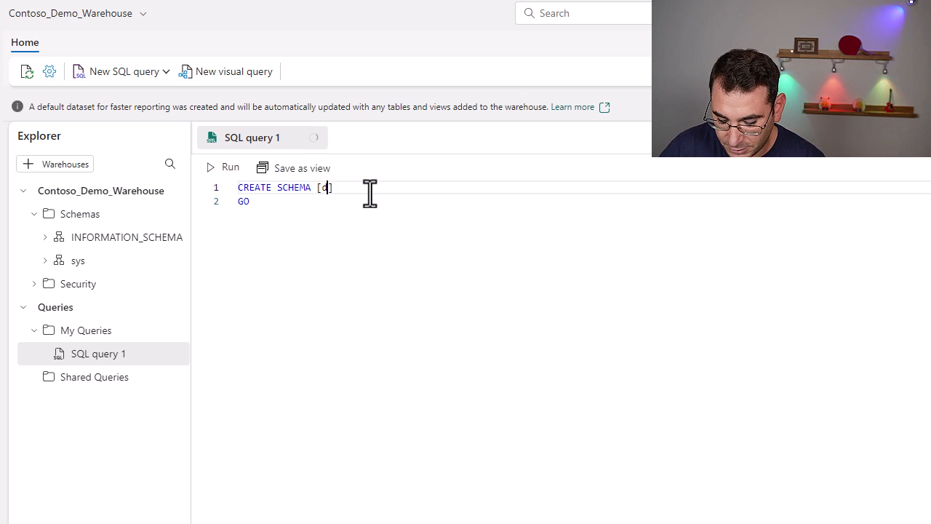
click(320, 205)
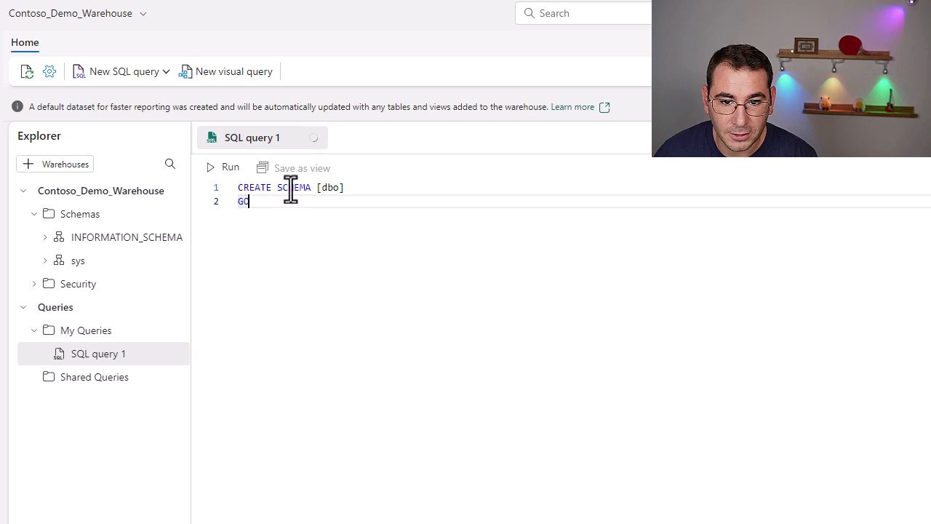
click(227, 169)
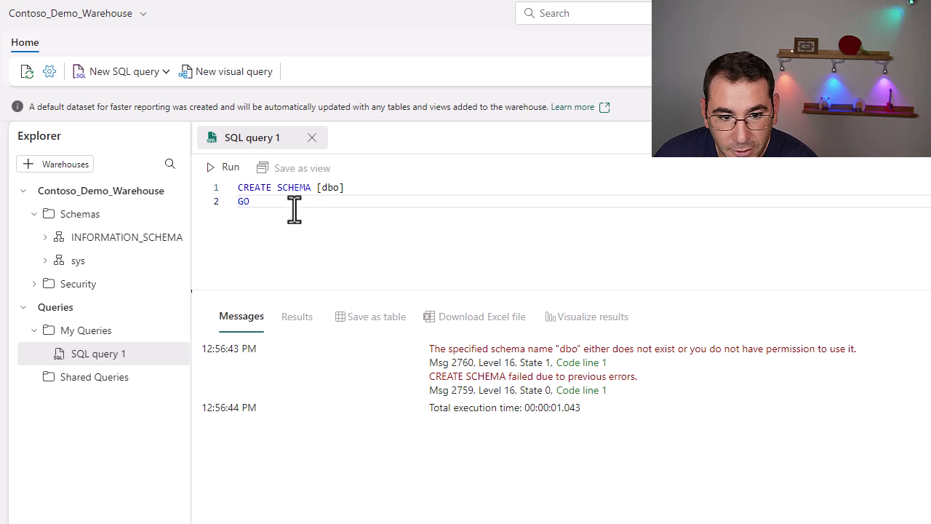
click(311, 138)
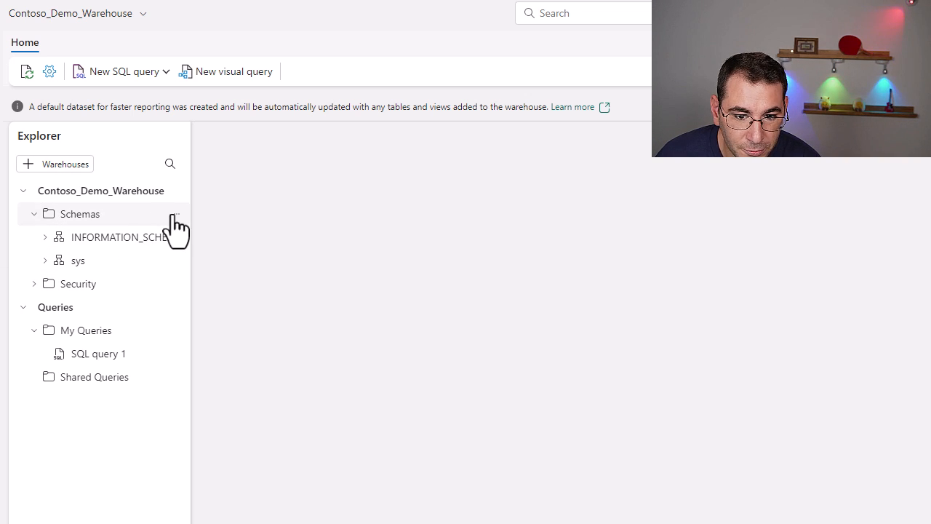
Return from the warehouse to the Contoso_Demo_Workspace item list
click(176, 217)
key(Escape)
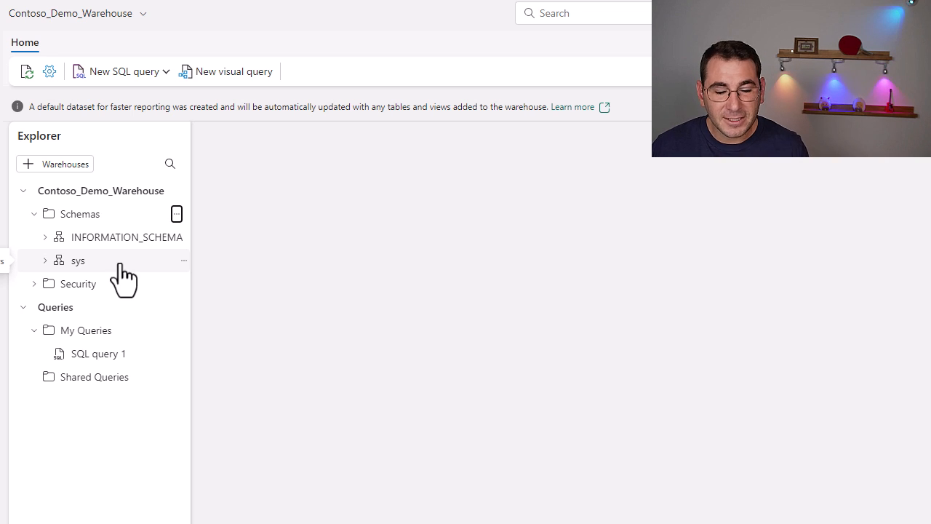
click(88, 19)
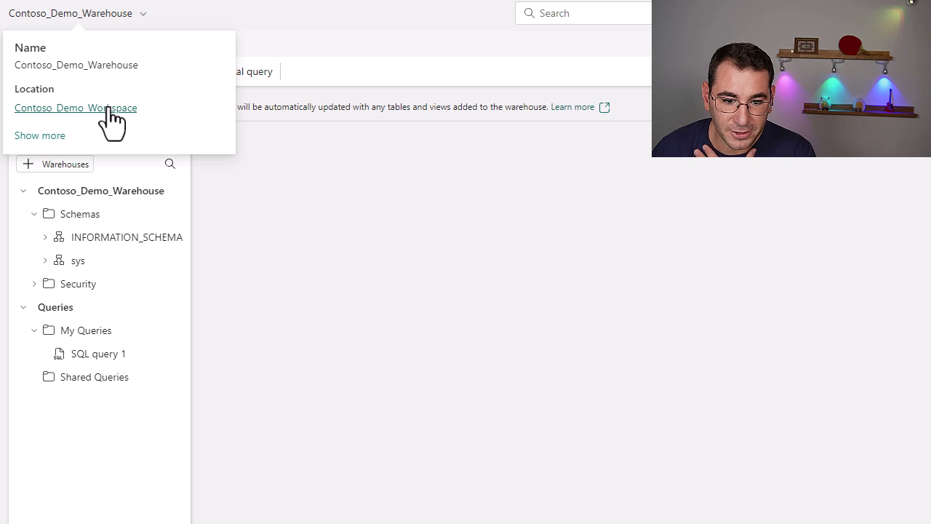
click(208, 271)
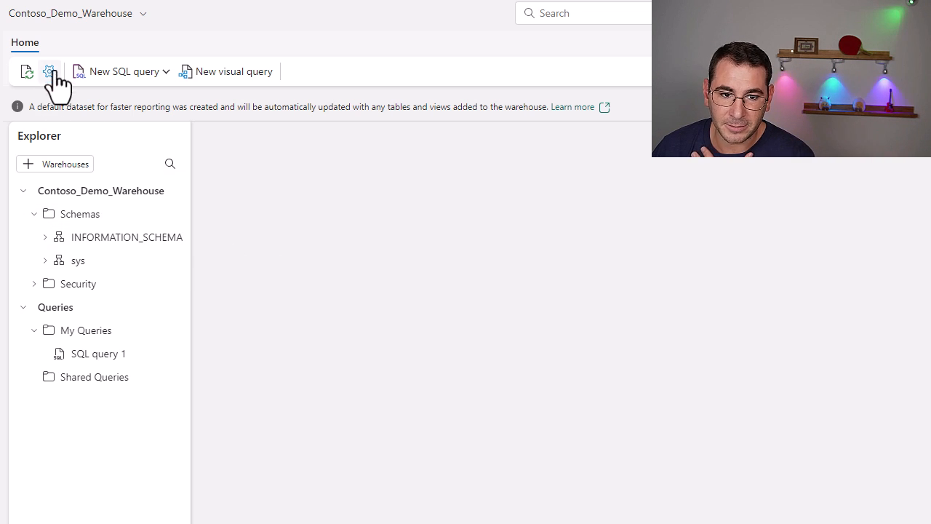
click(44, 13)
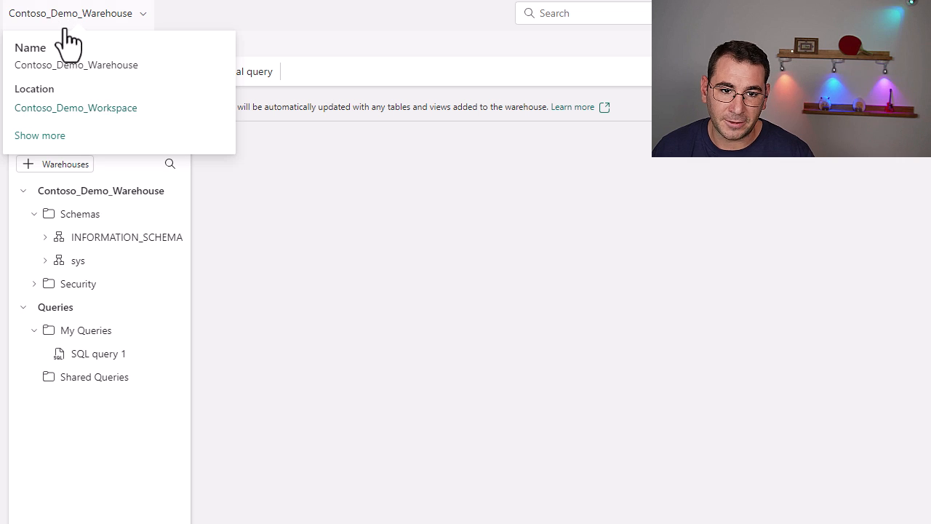
click(86, 117)
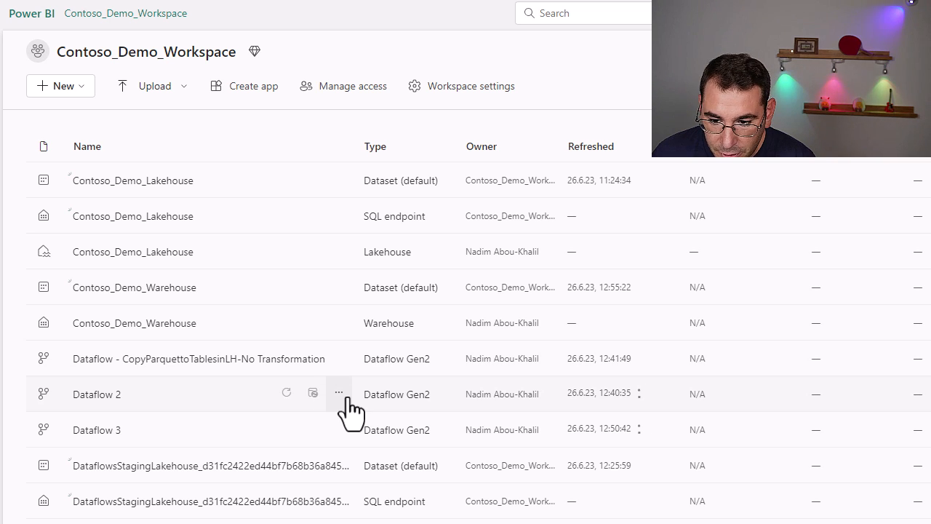
Check the status of each table in Dataflow 2's refresh history details, and close the details
click(344, 397)
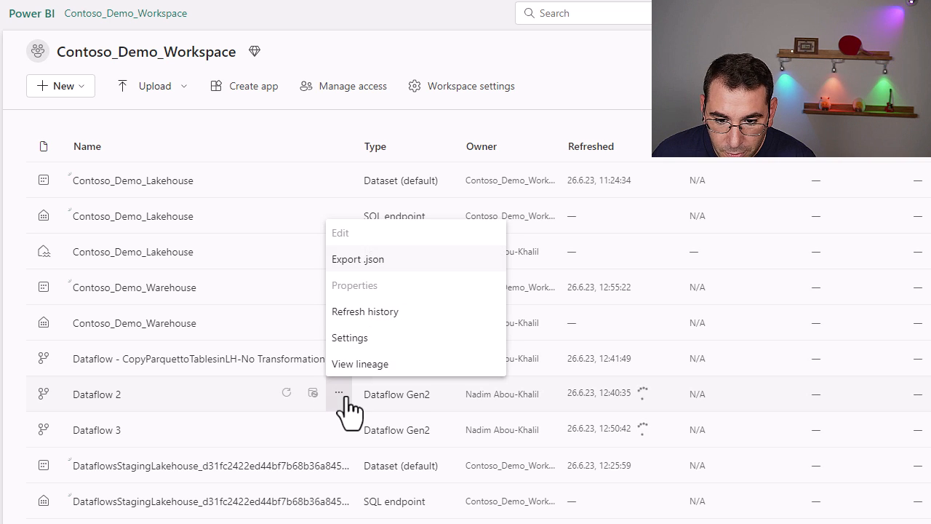
click(366, 313)
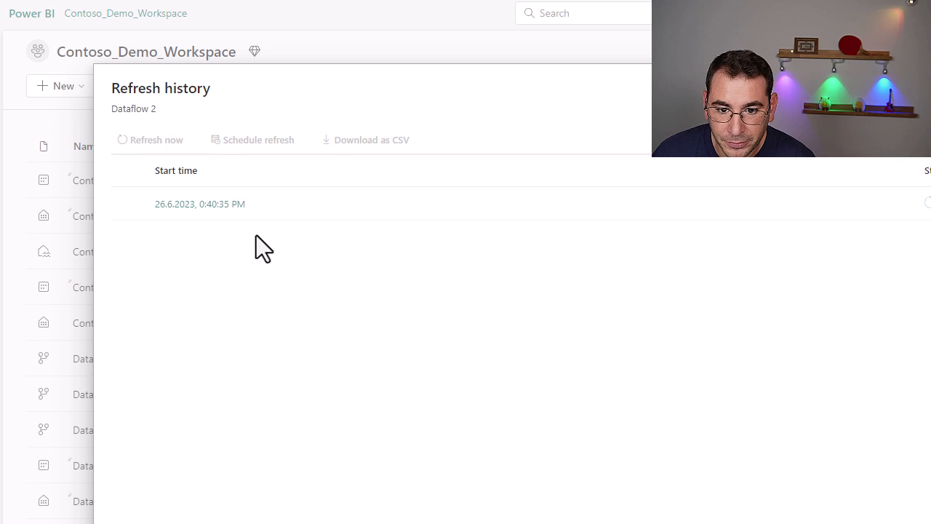
click(202, 205)
scroll(550, 338, down, 2)
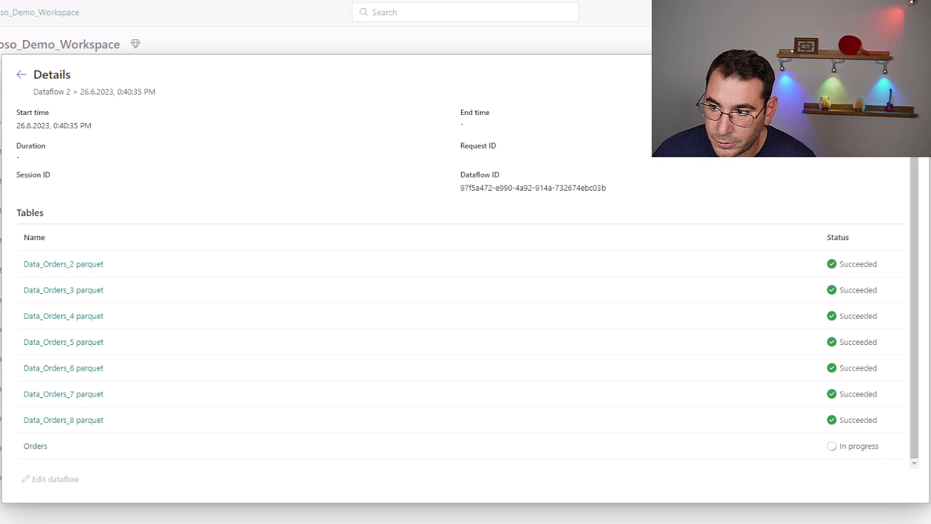
click(907, 74)
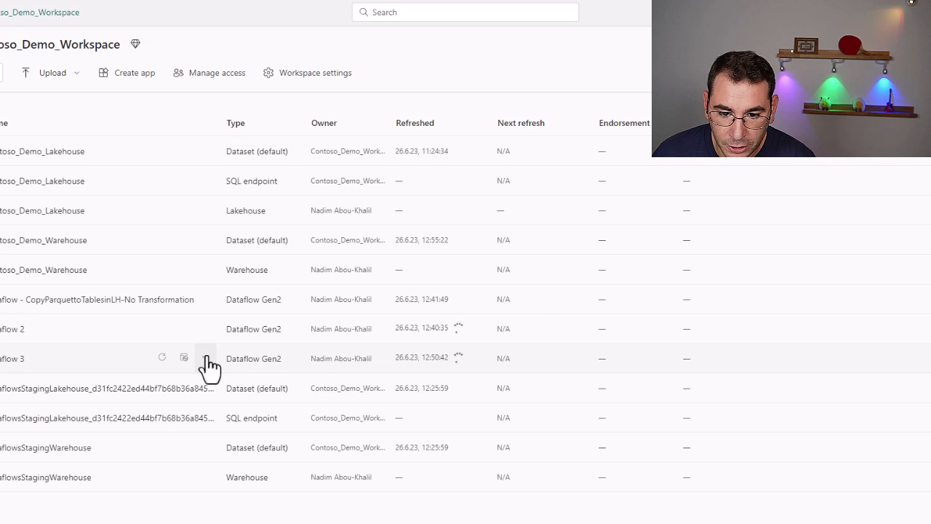
Check the status of each table in Dataflow 3's refresh history details, and close the details
click(206, 358)
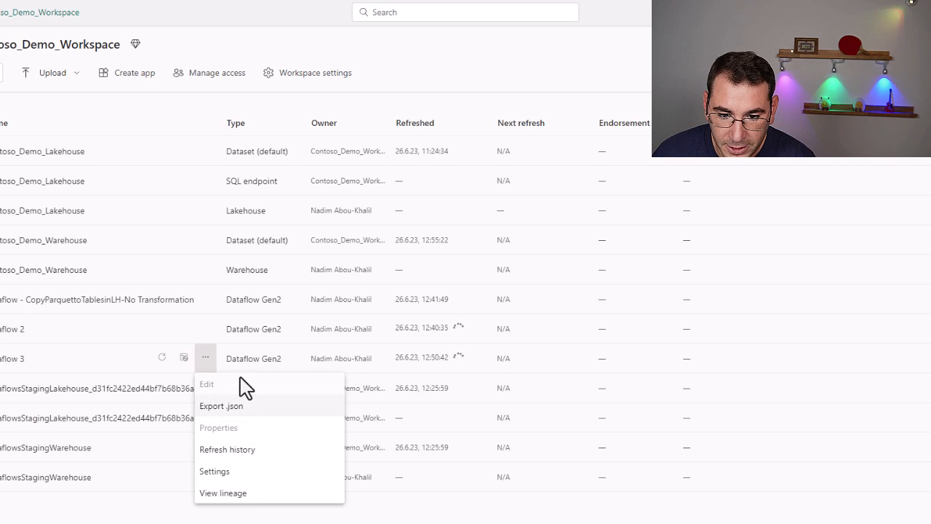
click(240, 451)
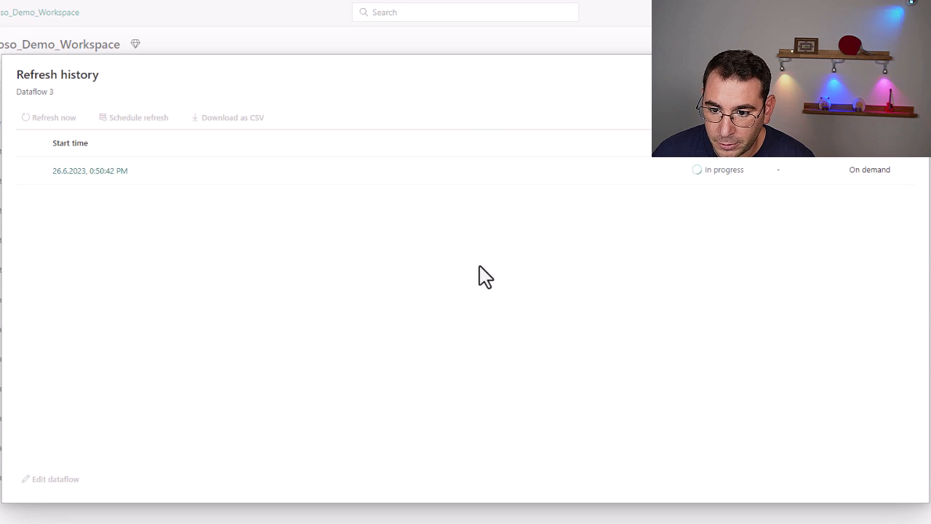
click(135, 179)
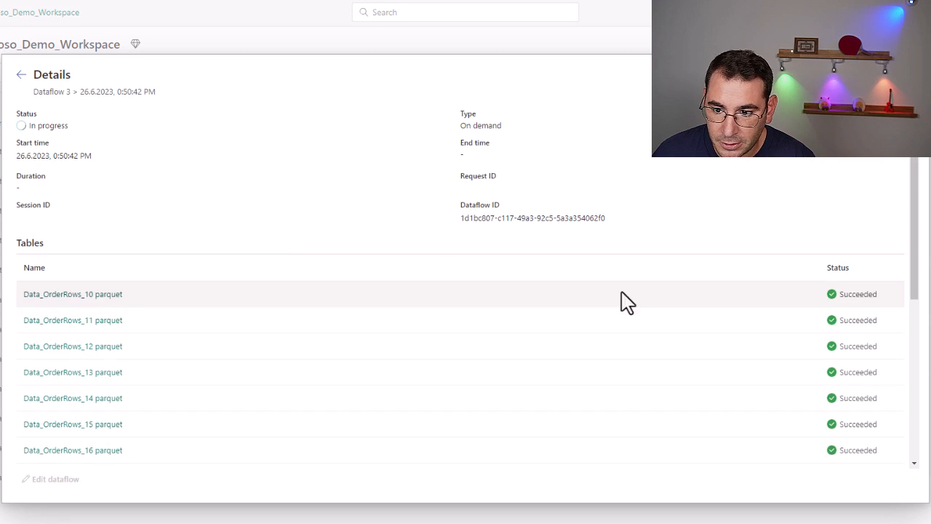
scroll(574, 354, down, 5)
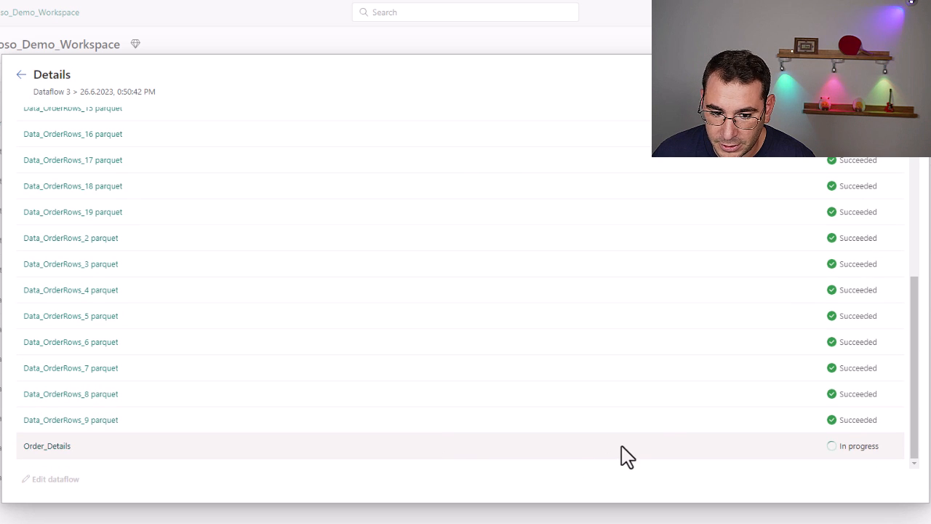
click(909, 74)
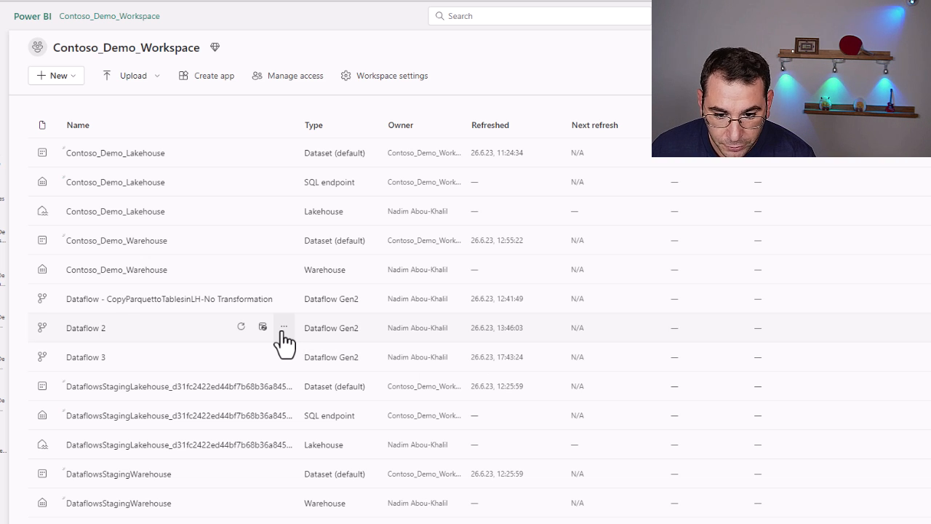
Rename Dataflow 2 as "Dataflow - Orders Parquet to Table Transformation" and save the change
click(284, 328)
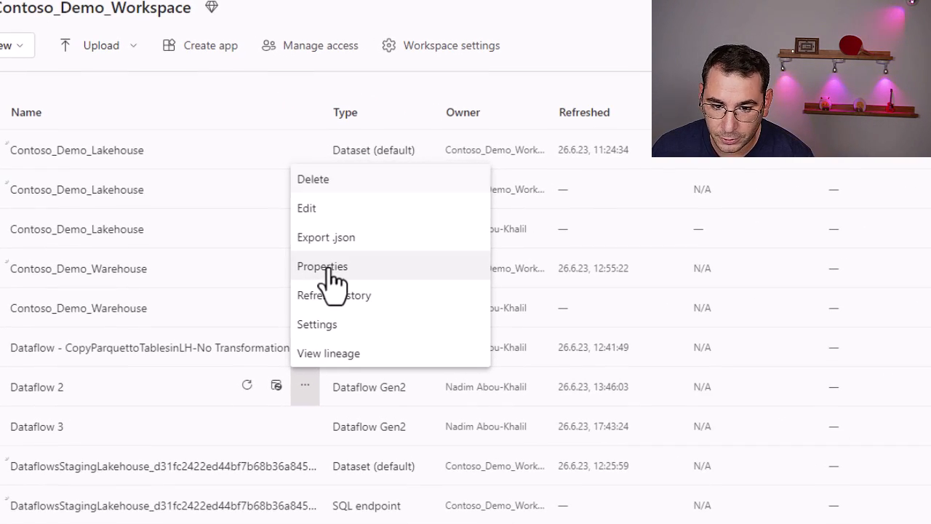
click(327, 268)
triple_click(566, 182)
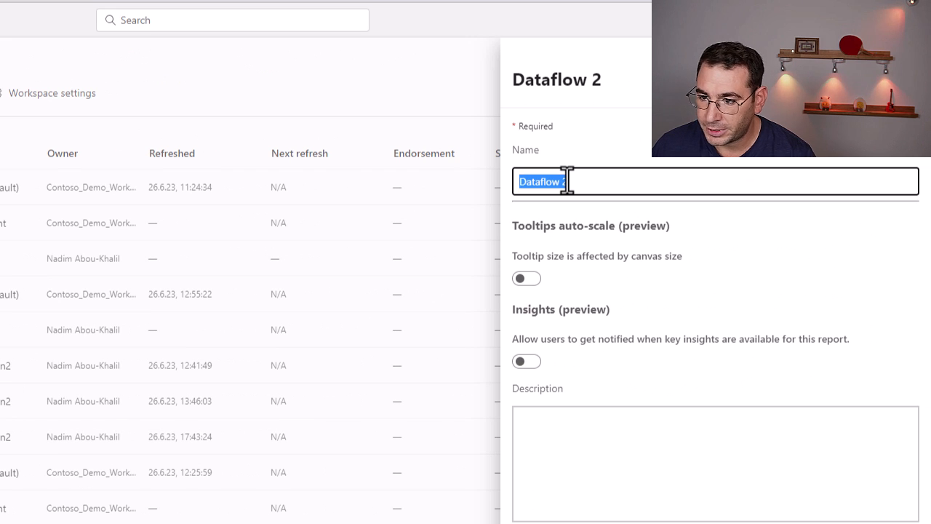
text(D)
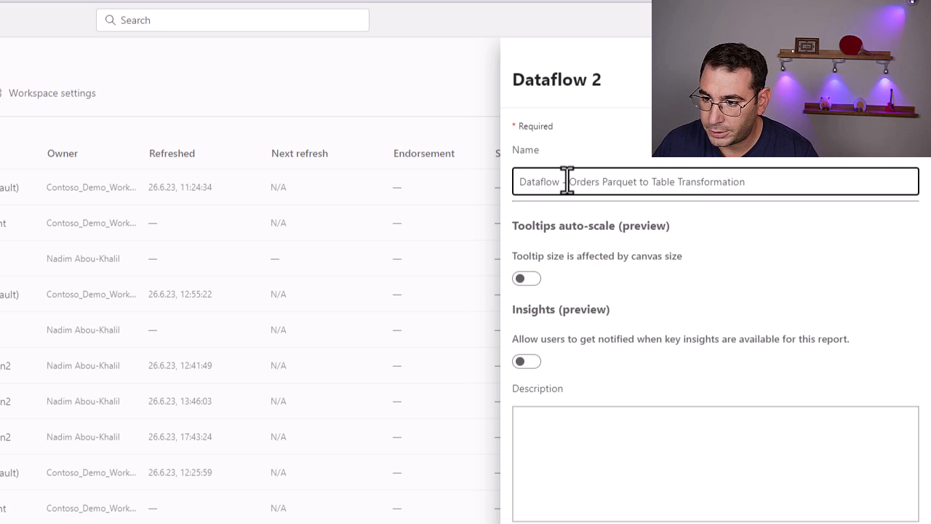
triple_click(567, 181)
key(ctrl+c)
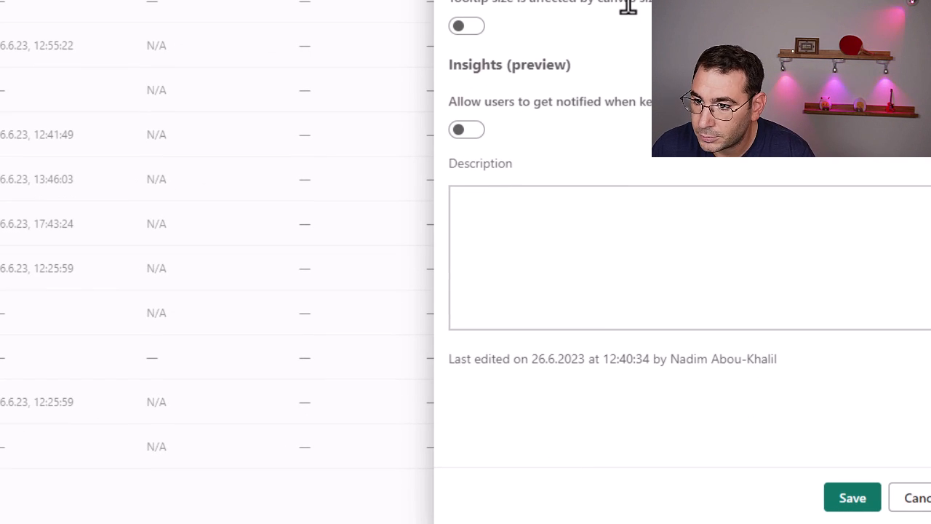
click(859, 501)
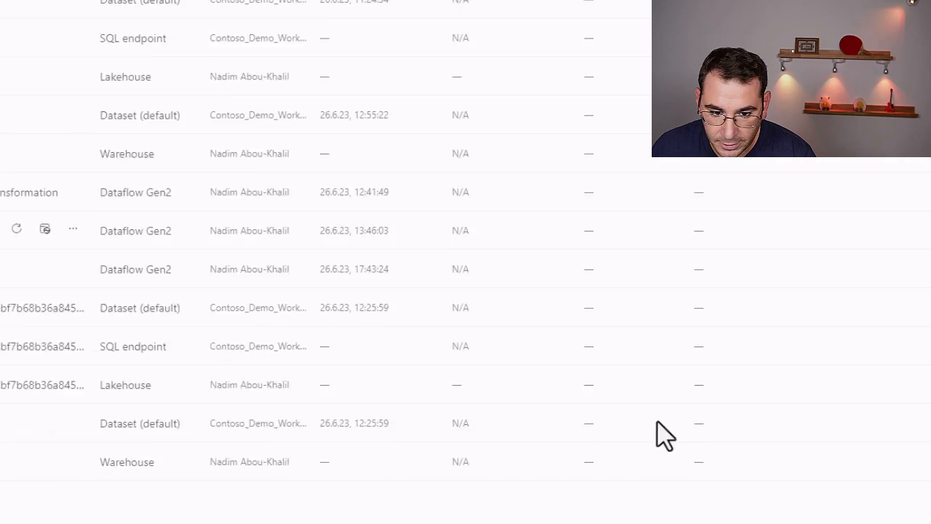
Rename Dataflow 3 as "Dataflow - Order Details Parquet to Table Transformation" and save the change
click(73, 269)
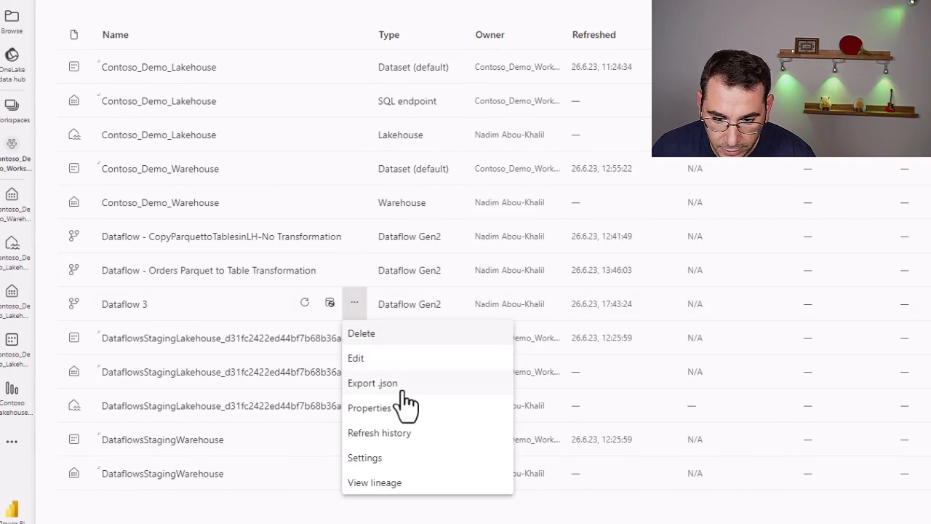
click(398, 411)
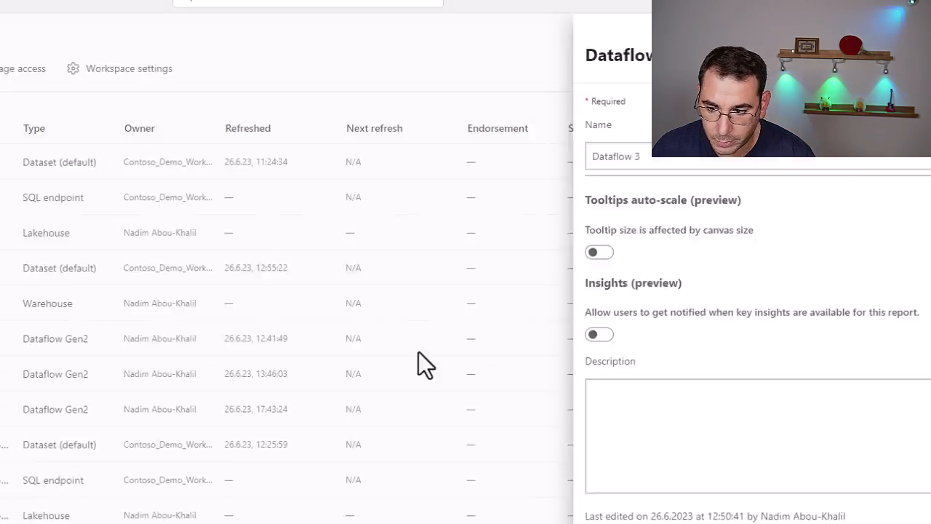
triple_click(626, 160)
key(ctrl+v)
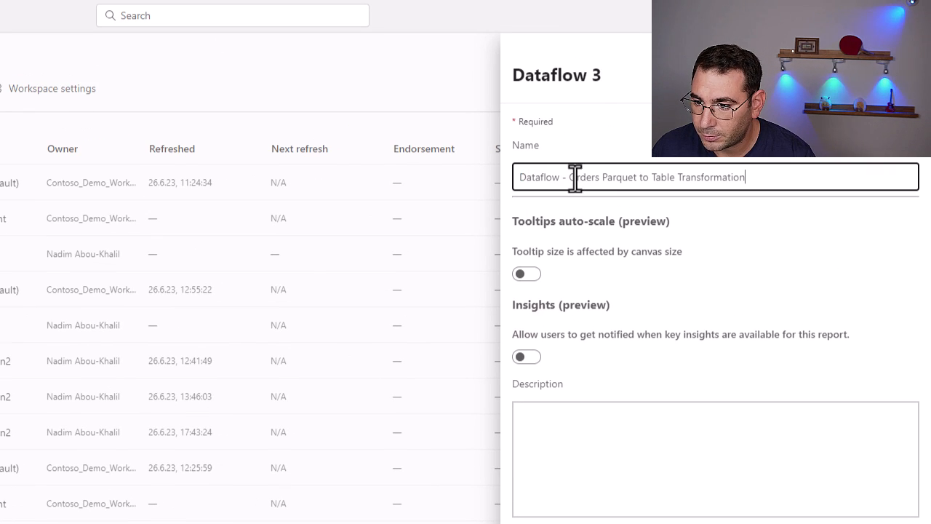
click(599, 176)
key(BackSpace)
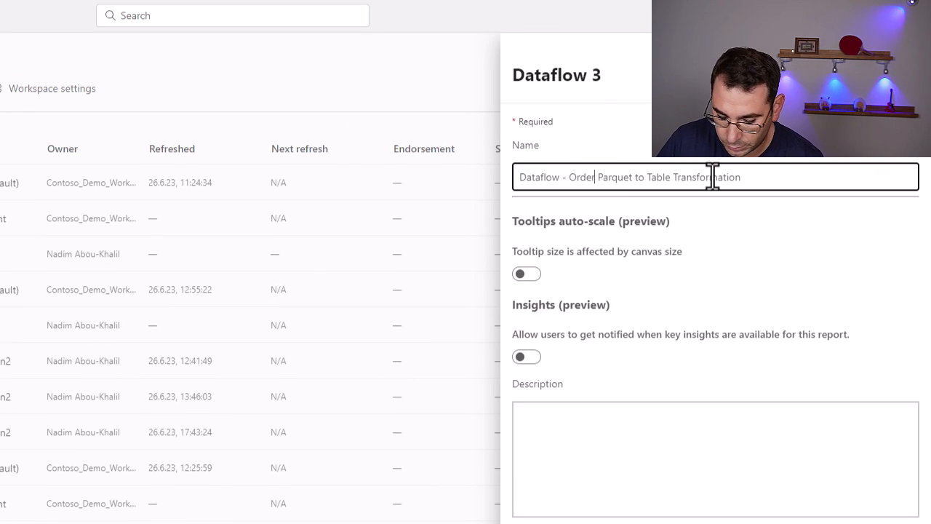
text(Details)
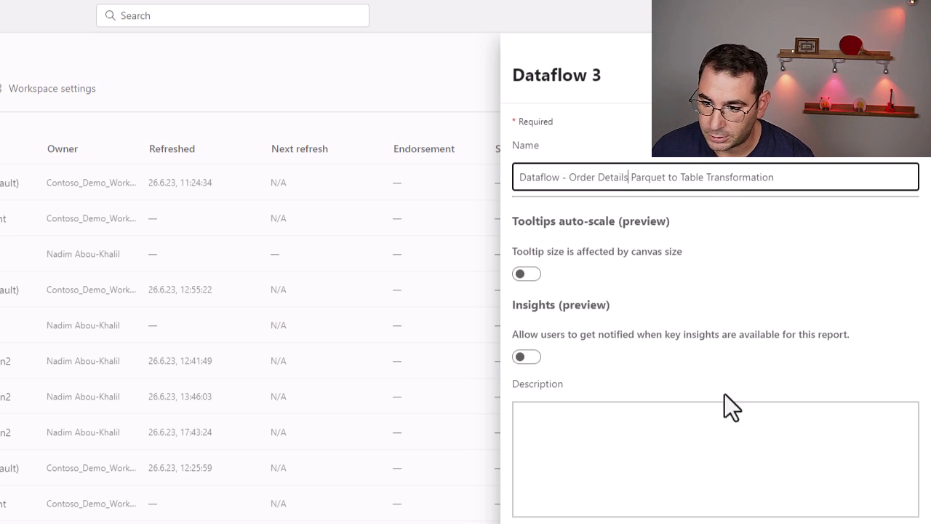
click(536, 522)
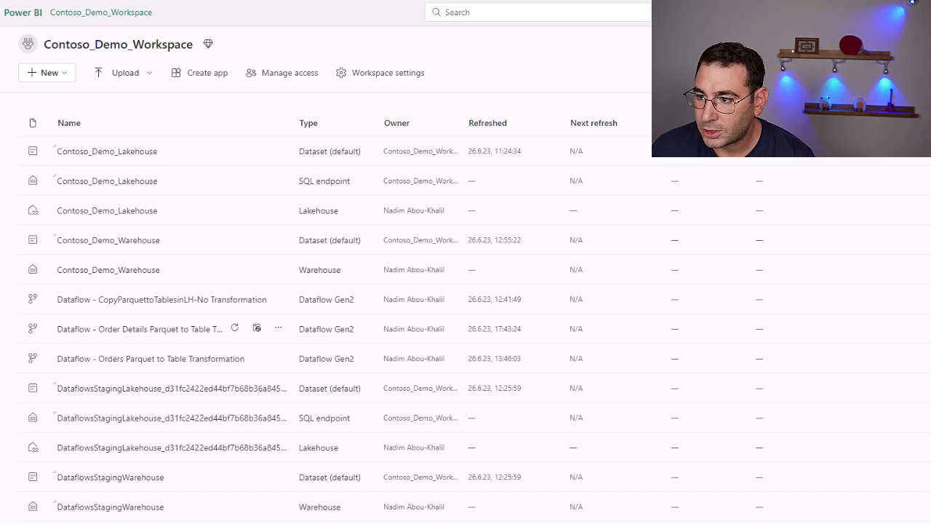
Filter the workspace items to the Lakehouse type and open Contoso_Demo_Lakehouse
click(823, 70)
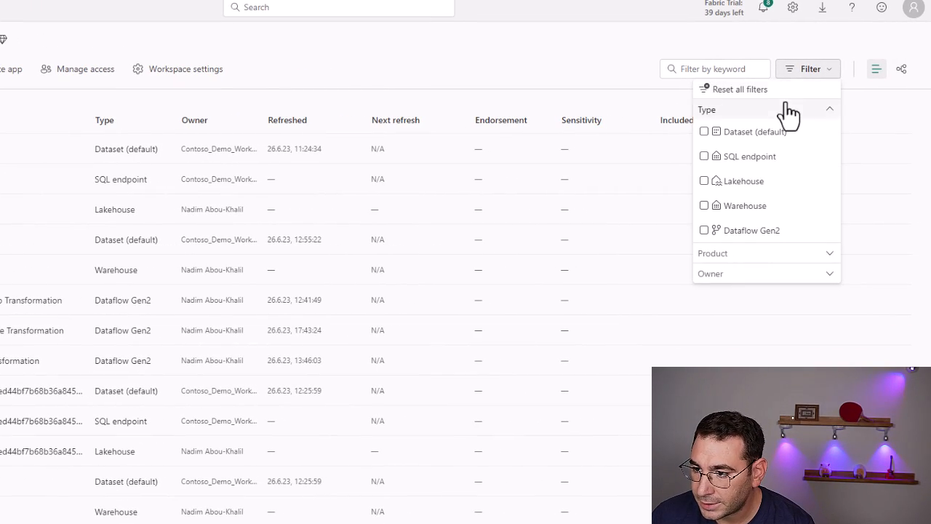
click(731, 182)
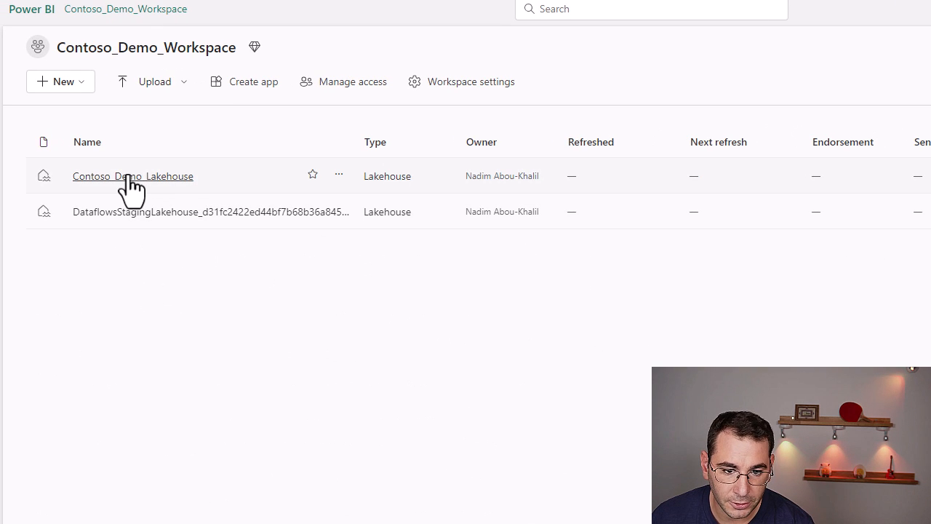
click(128, 177)
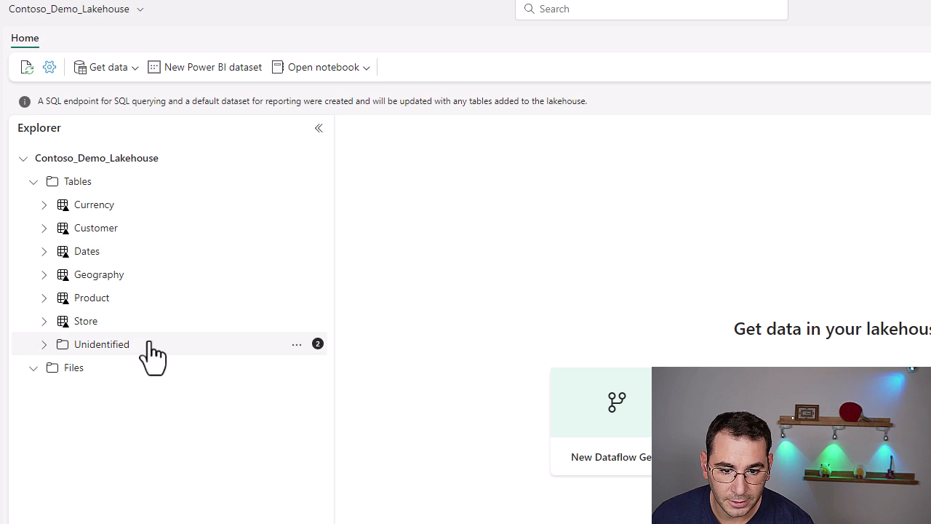
Refresh the lakehouse and preview the data of its Orders and Order_Details tables
click(26, 68)
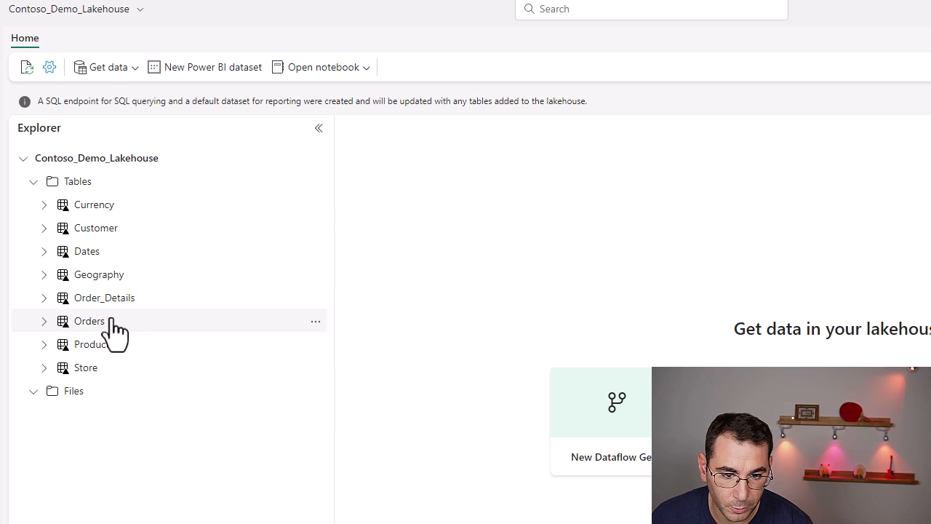
click(112, 321)
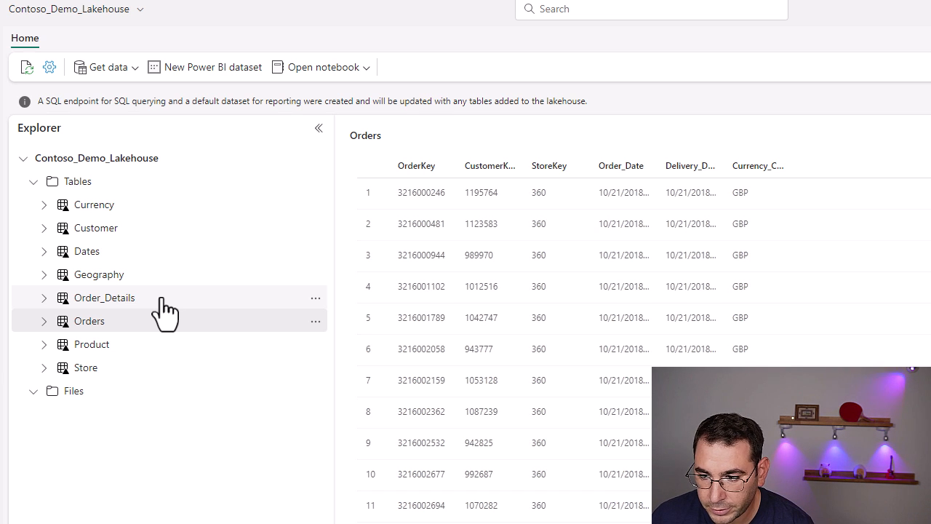
click(163, 298)
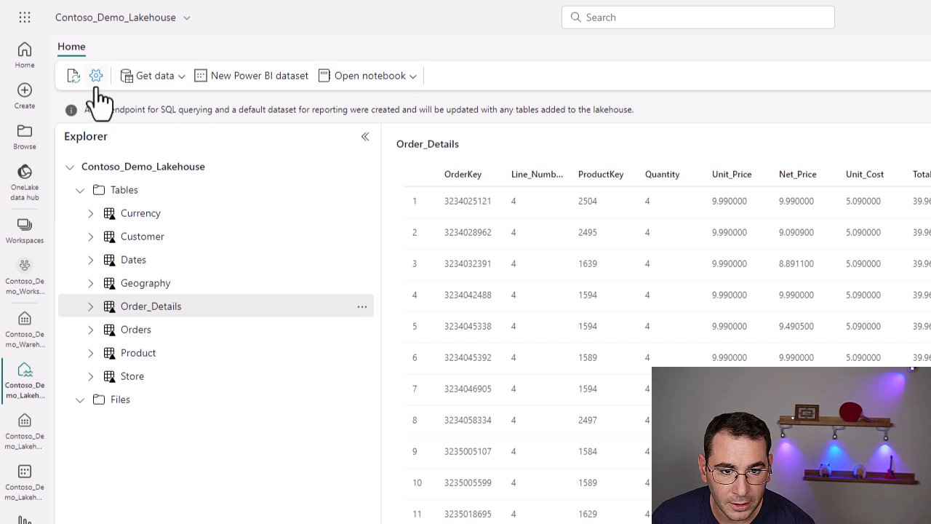
Return to Contoso_Demo_Workspace and create a data pipeline named CopyTablesFromLHtoWH
click(124, 30)
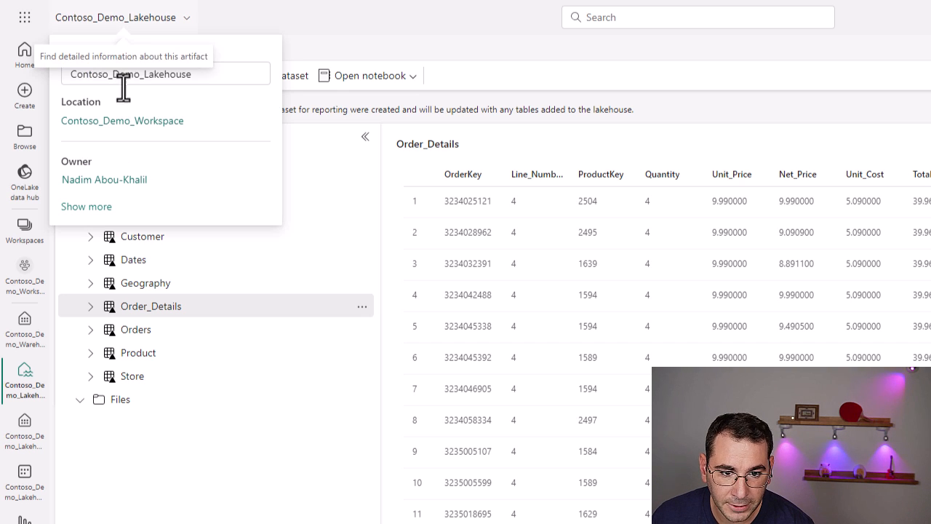
click(135, 124)
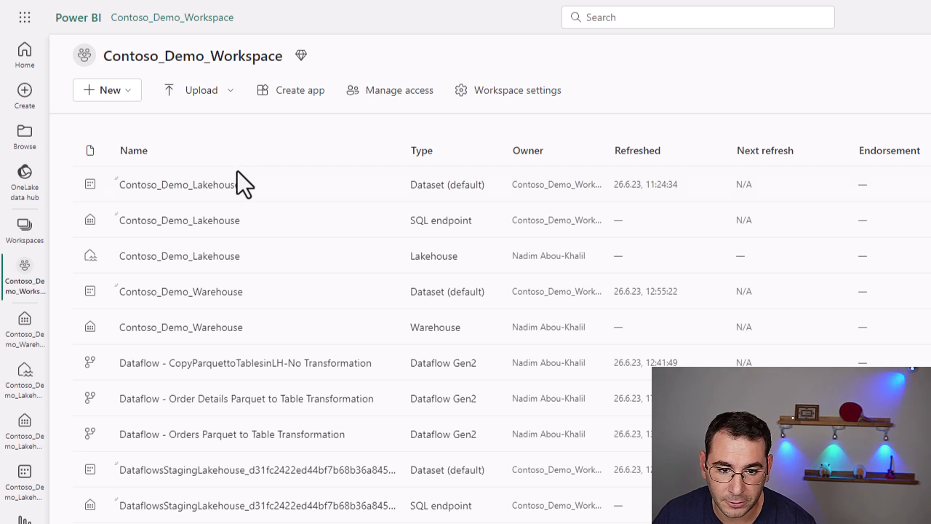
click(116, 94)
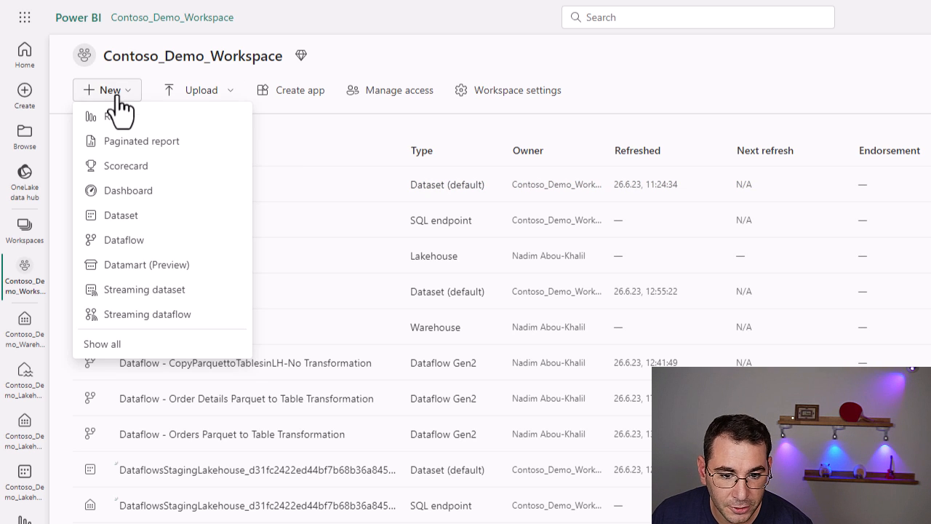
click(144, 348)
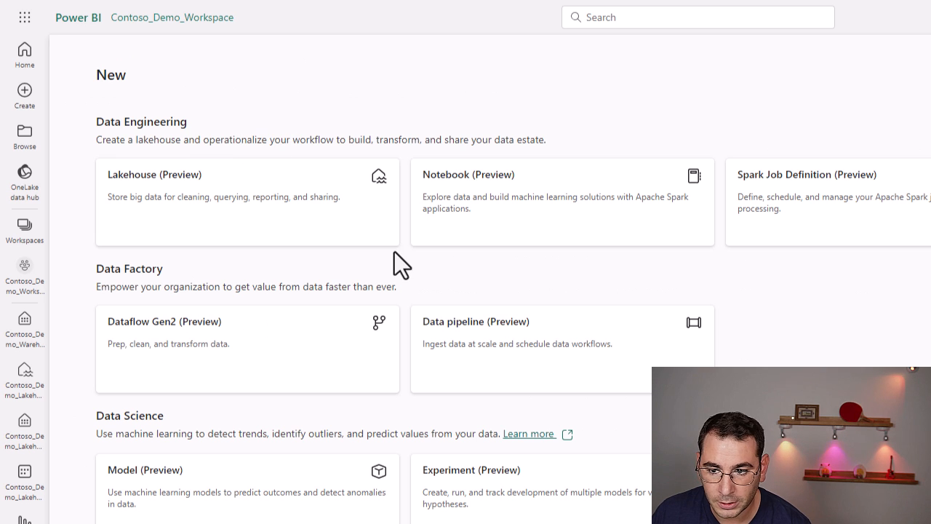
click(473, 334)
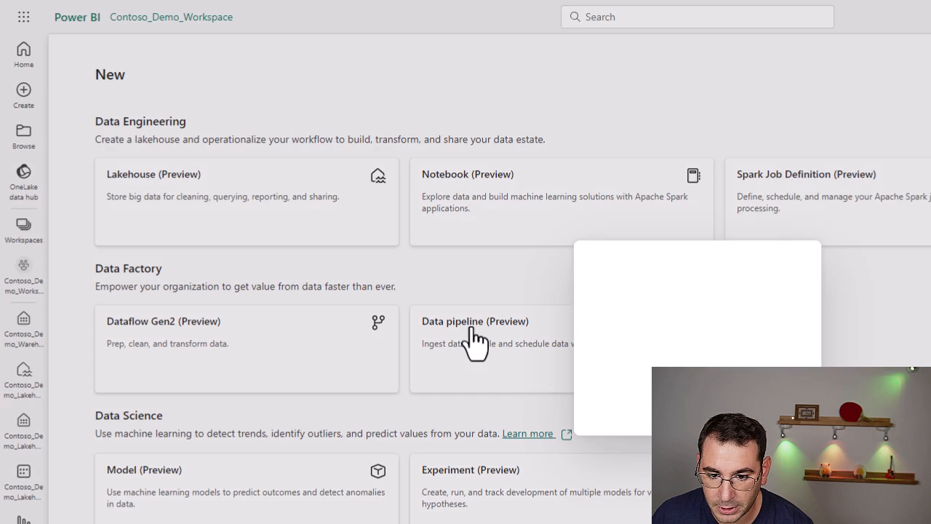
double_click(648, 323)
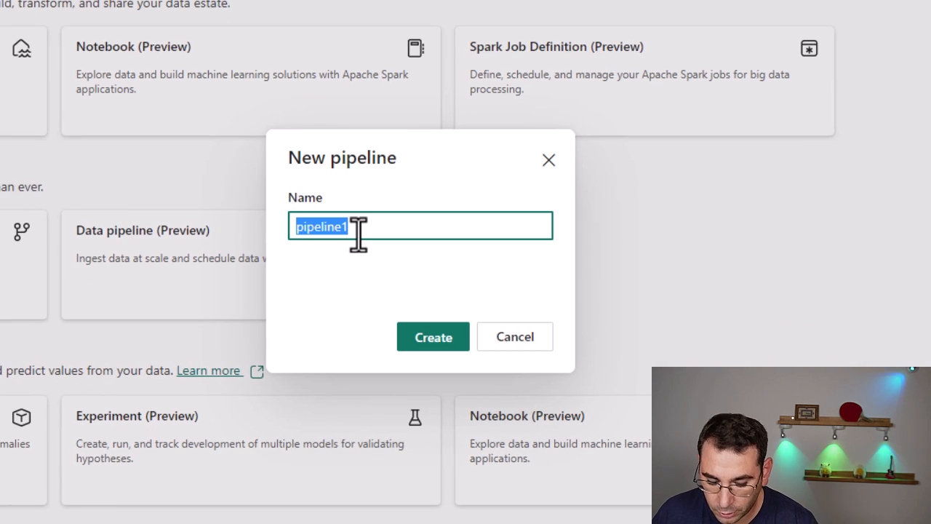
text(Copy)
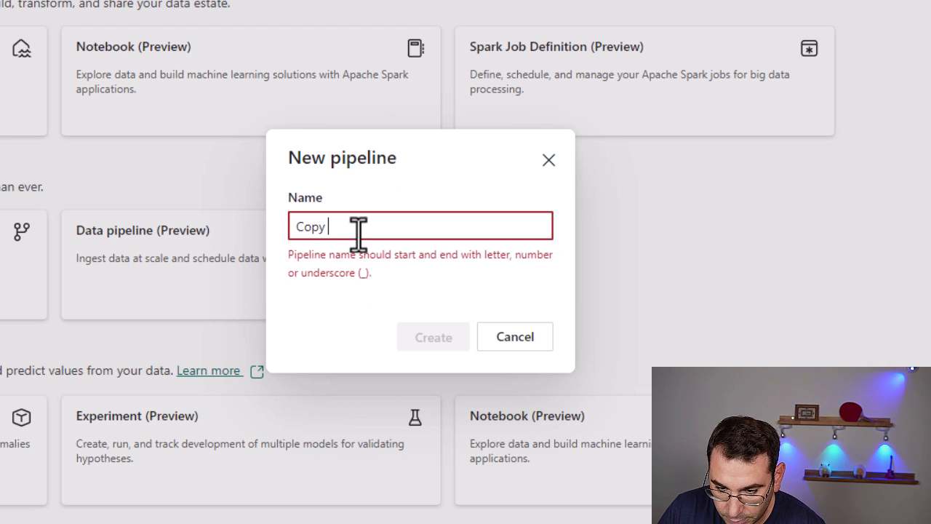
key(BackSpace)
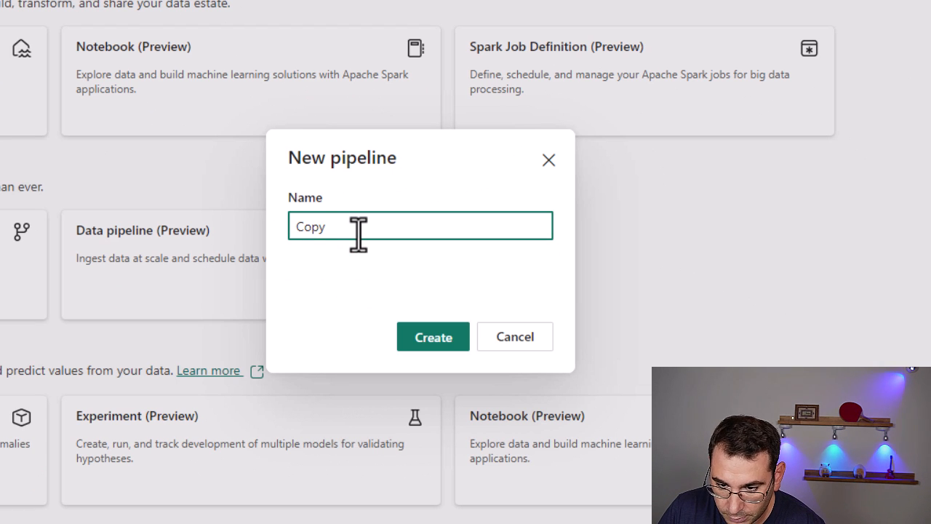
text(Tables)
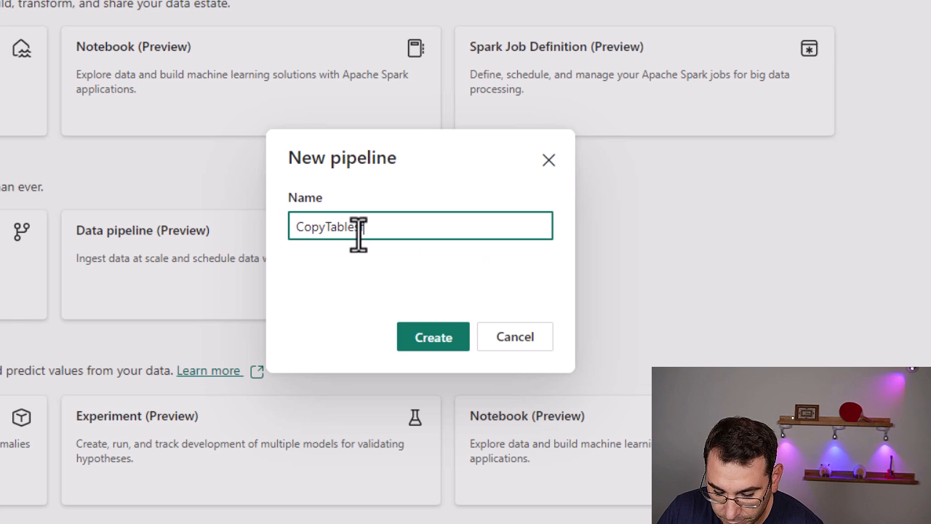
text(leFromL)
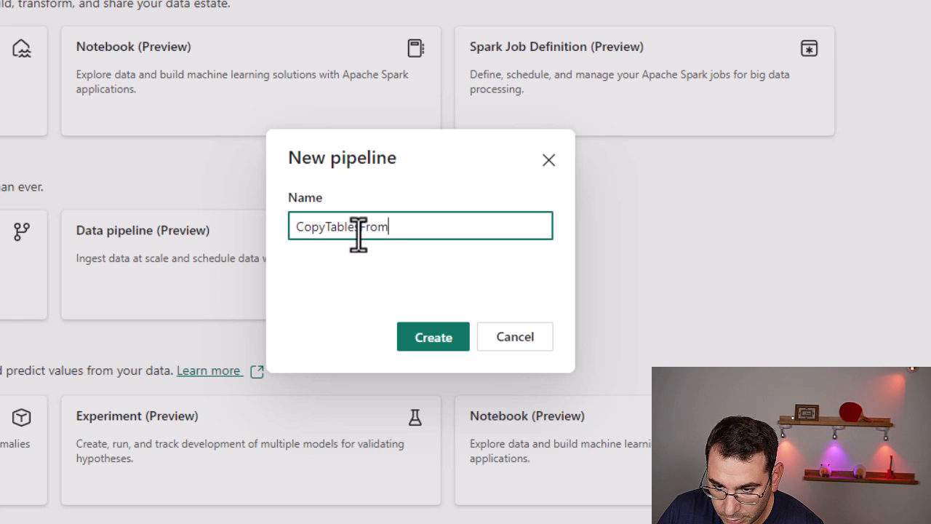
text(H)
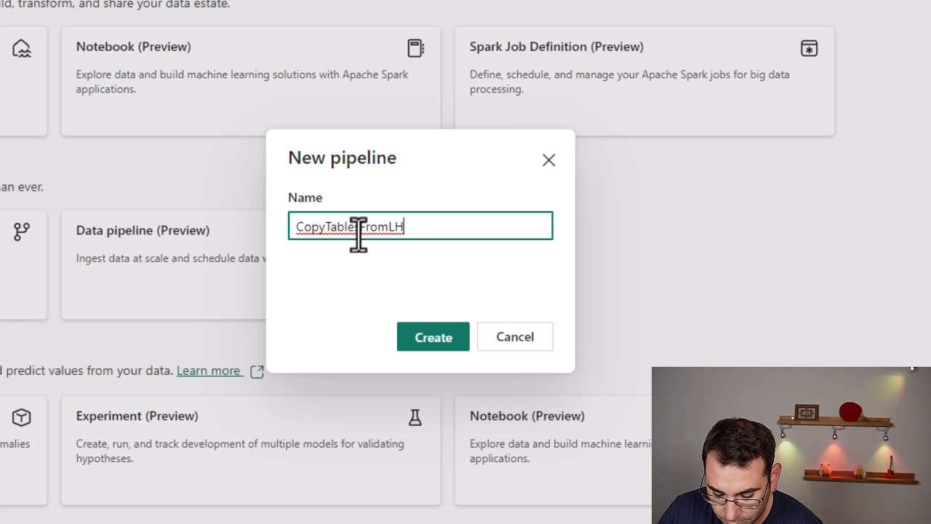
text(toWH)
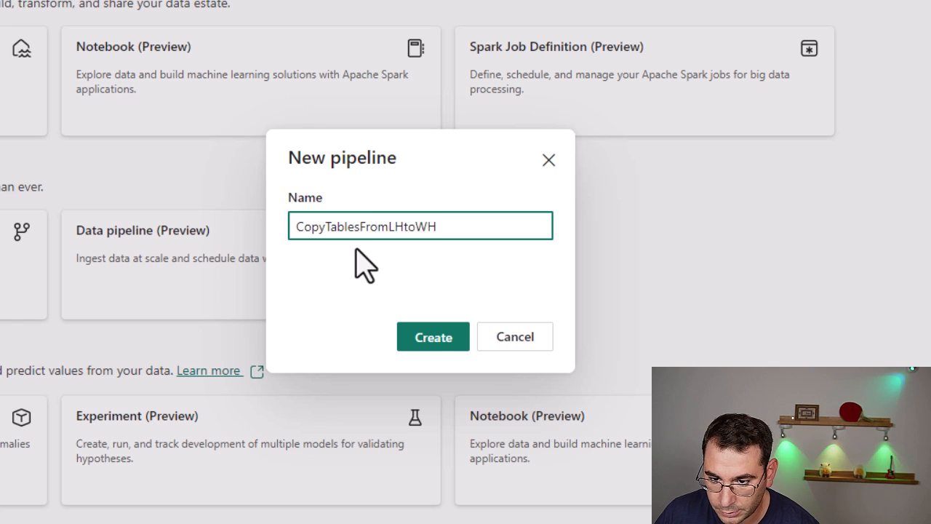
click(434, 340)
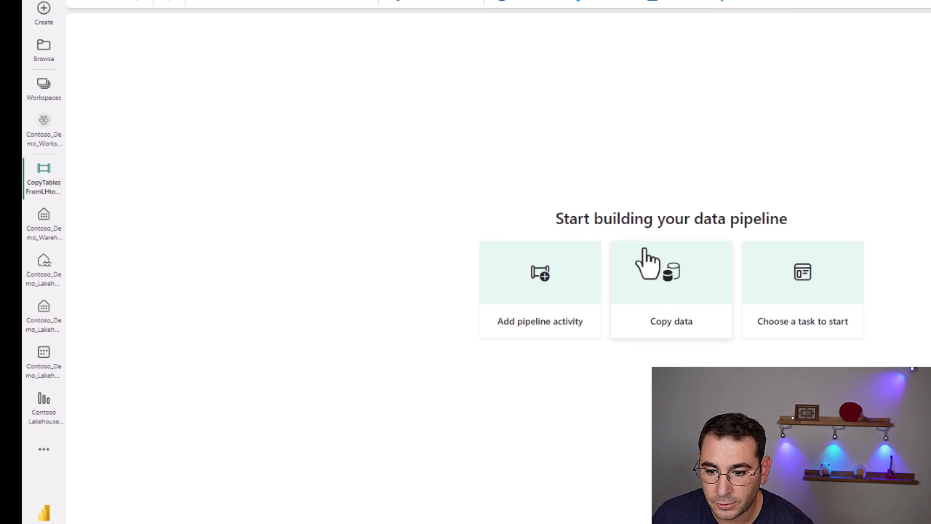
Start a Copy data task in the pipeline with the existing Contoso_Demo_Lakehouse as its Lakehouse data source
click(656, 290)
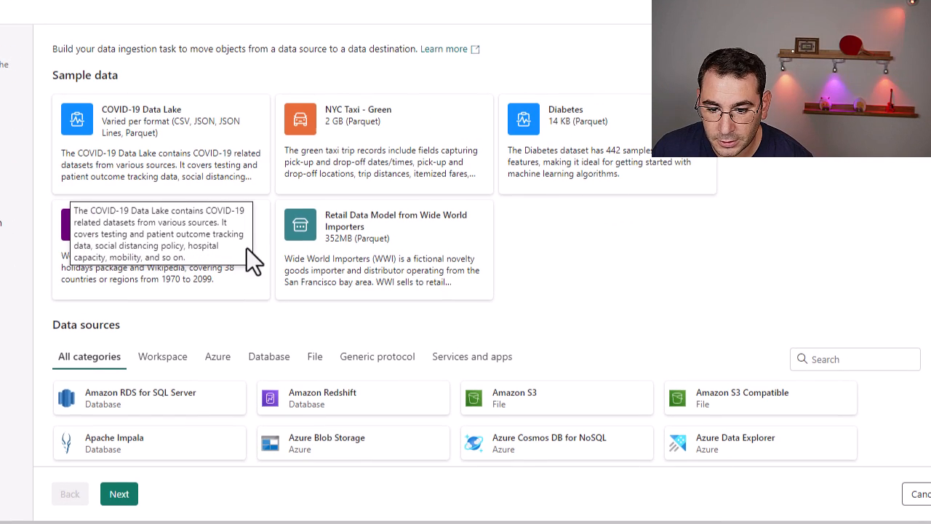
scroll(274, 308, down, 3)
scroll(190, 299, down, 3)
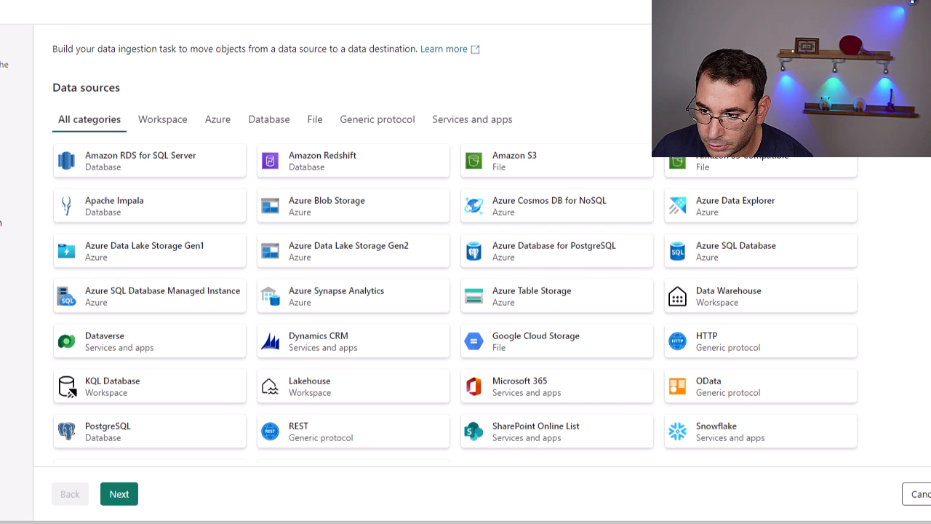
text(lakehous)
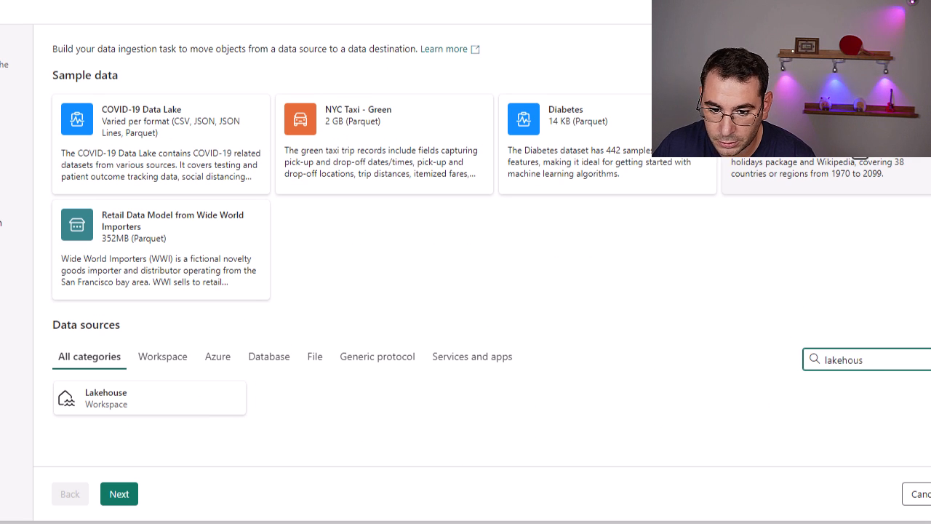
click(124, 402)
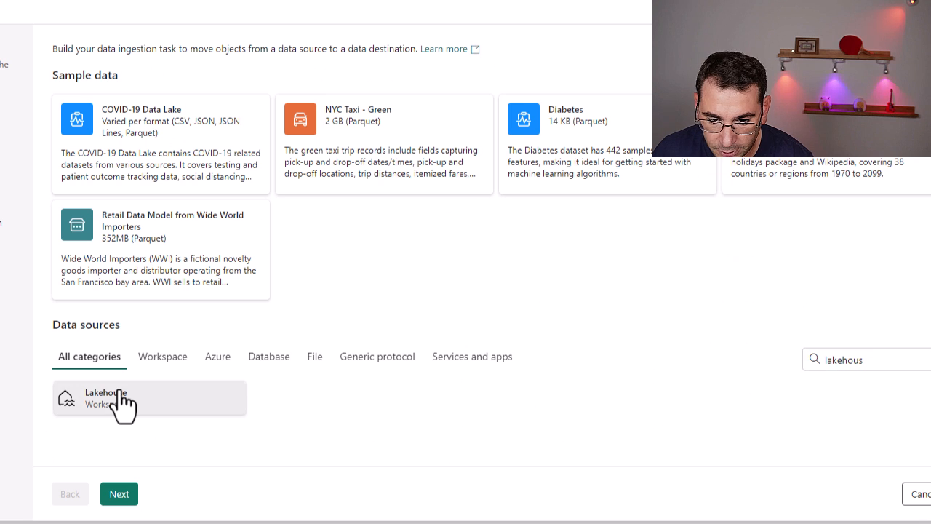
click(119, 495)
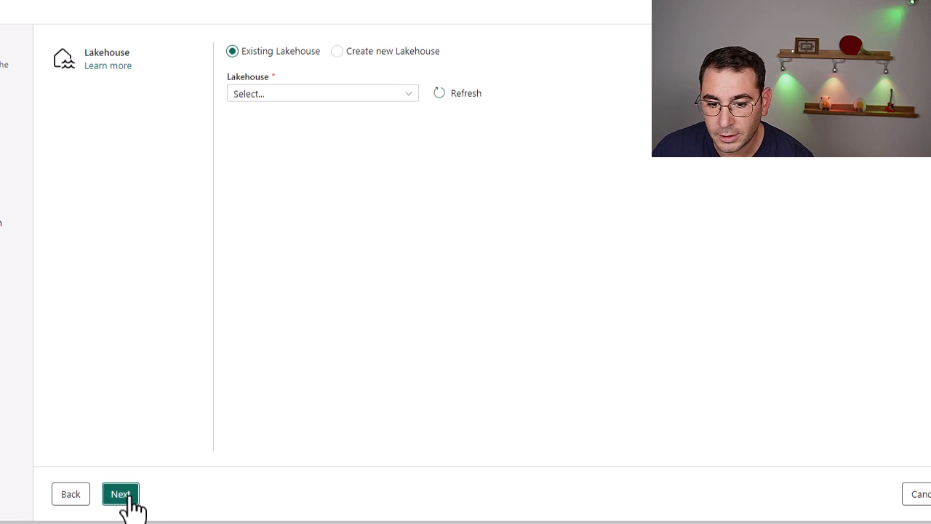
click(275, 102)
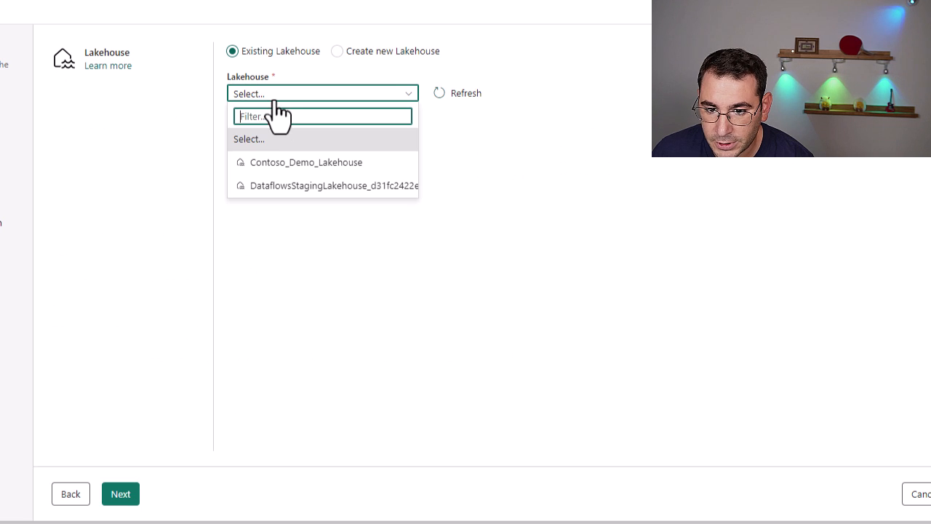
click(293, 164)
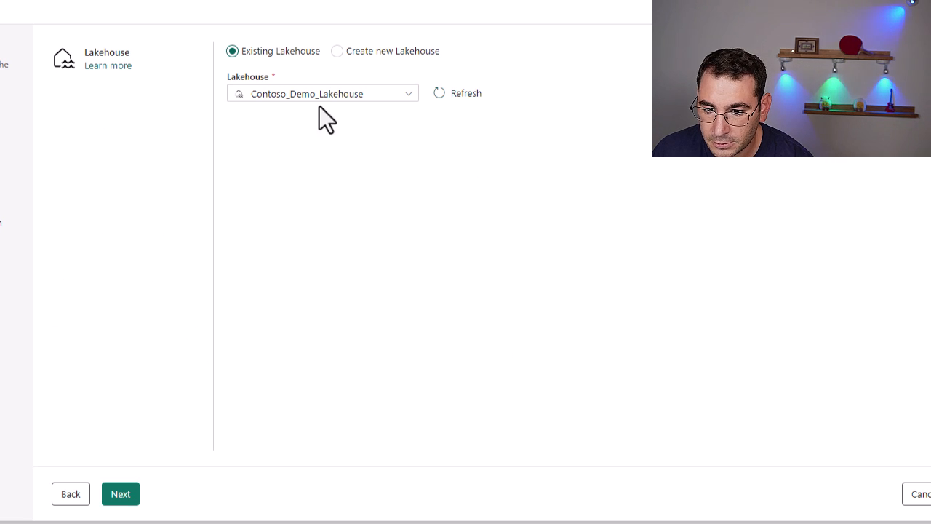
click(123, 494)
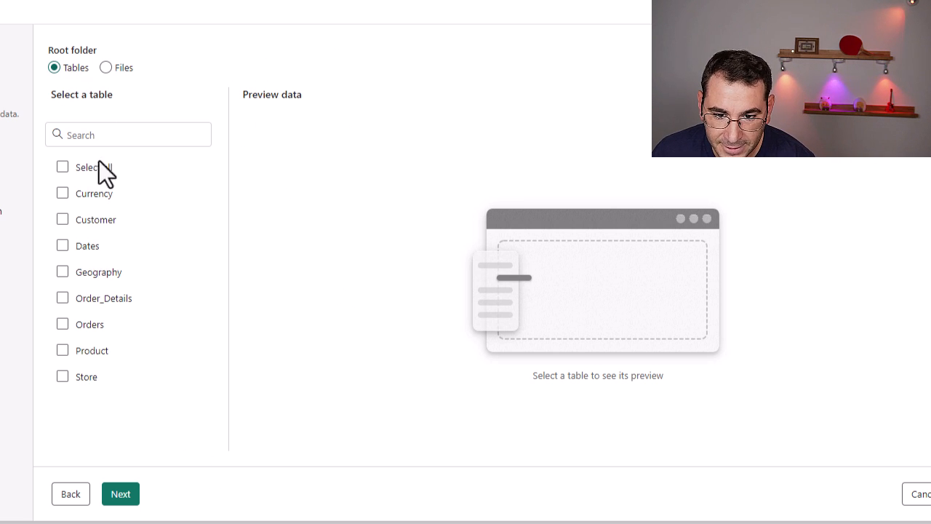
Select the Currency, Customer, Dates, Geography, Order_Details, Orders, Product and Store tables as the copy source
click(63, 193)
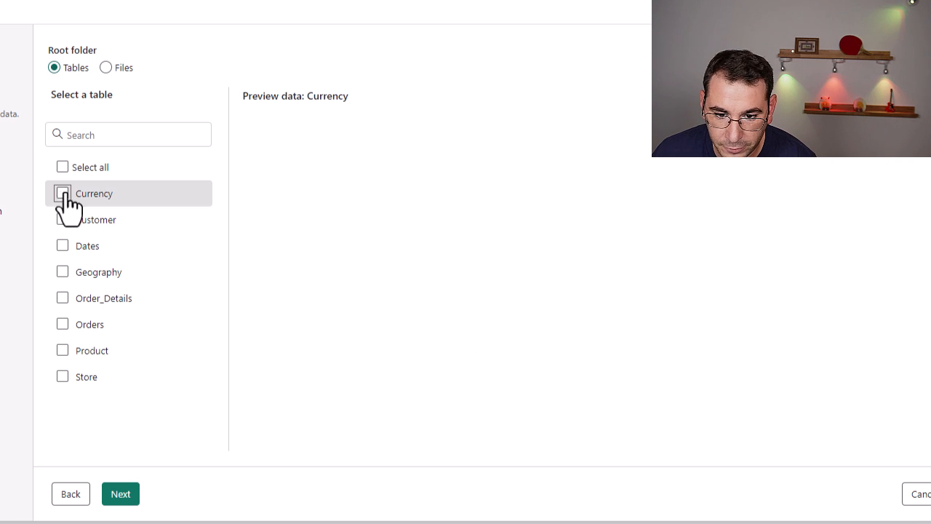
click(63, 220)
click(62, 246)
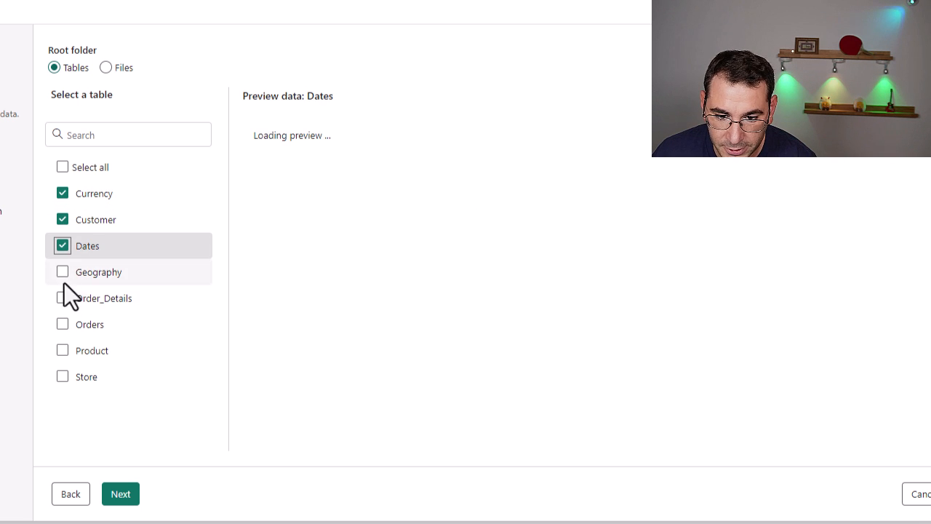
click(63, 272)
click(63, 298)
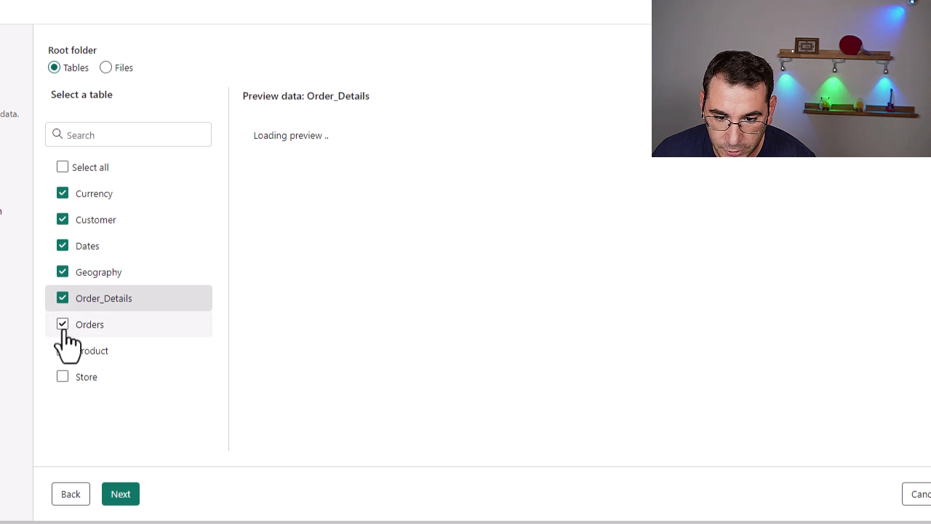
click(63, 325)
click(62, 351)
click(62, 377)
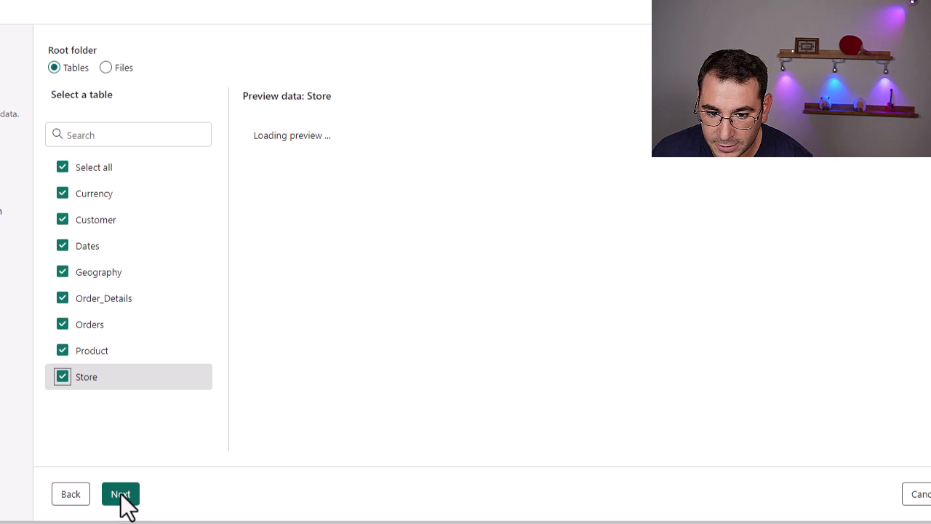
click(121, 495)
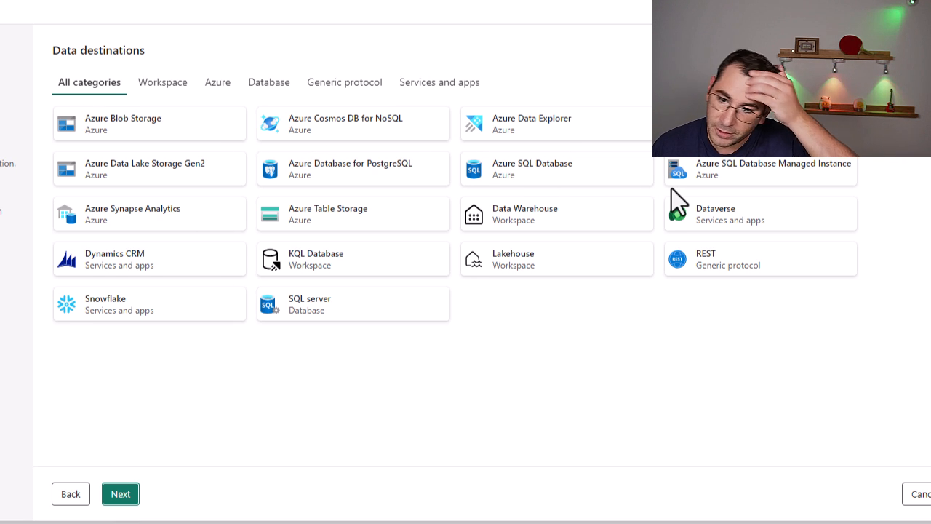
Choose Data Warehouse as the data destination and connect it to the existing Contoso_Demo_Warehouse
click(551, 226)
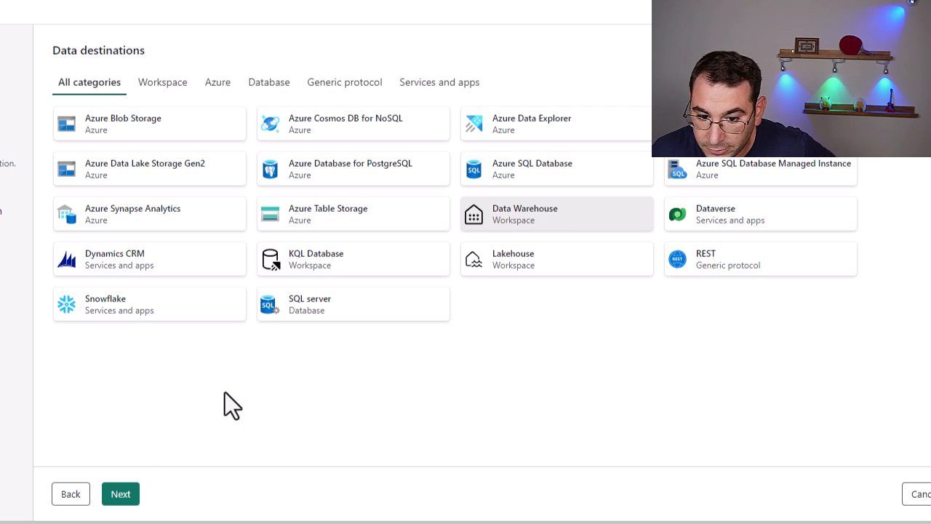
click(131, 494)
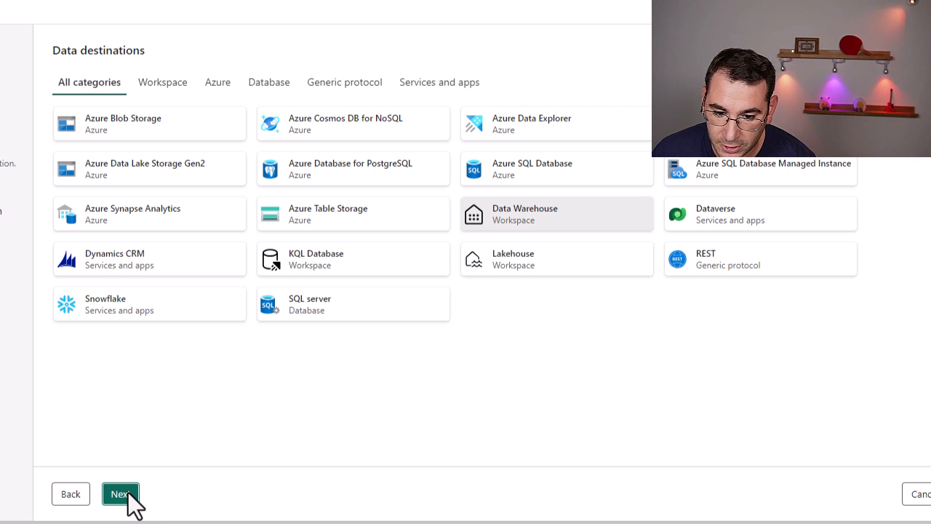
click(282, 67)
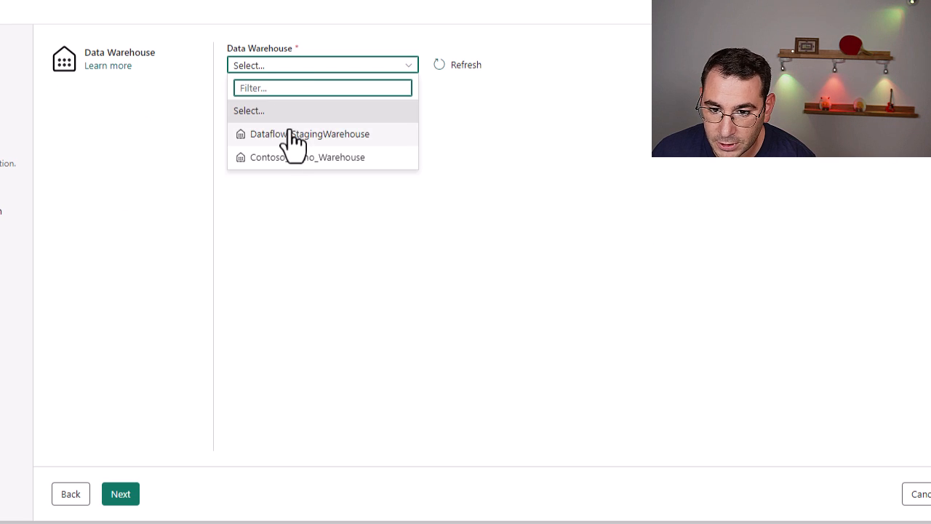
click(272, 160)
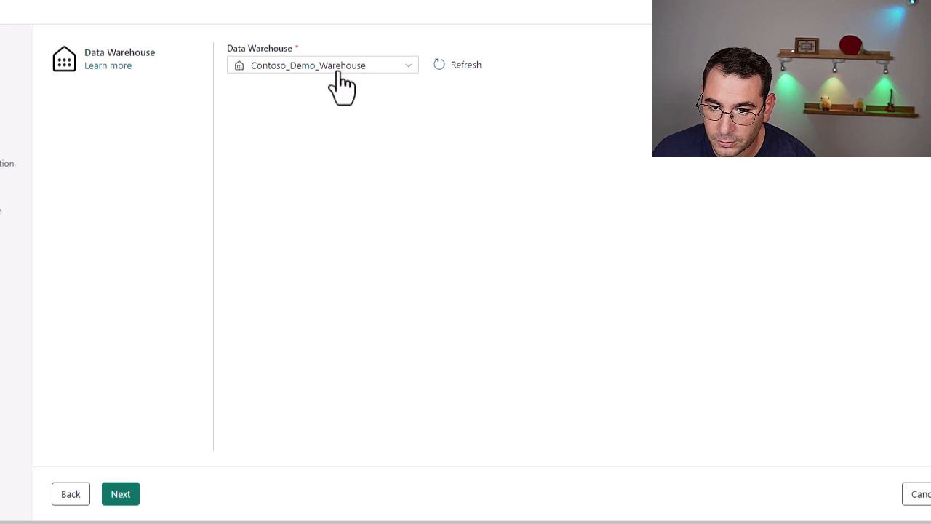
click(120, 494)
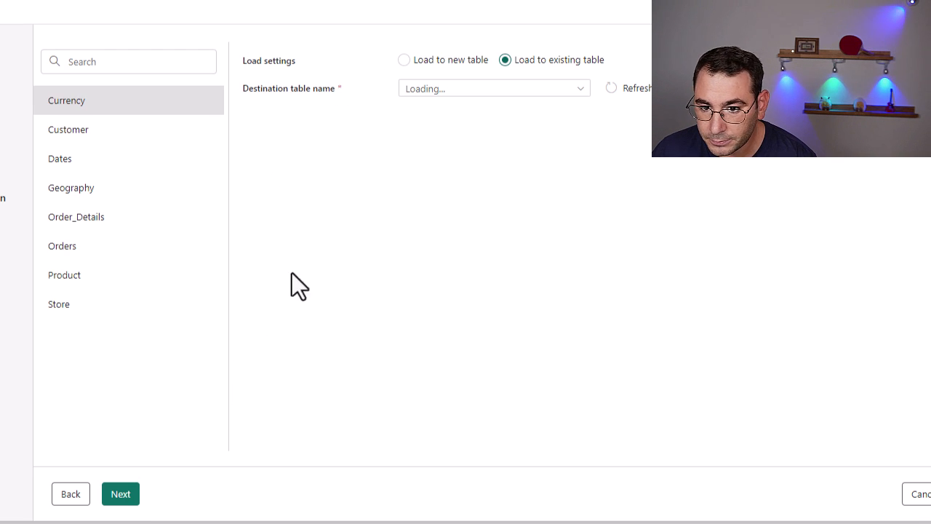
Set the load settings to load to new tables and review the destination name and column mappings of each table
click(421, 61)
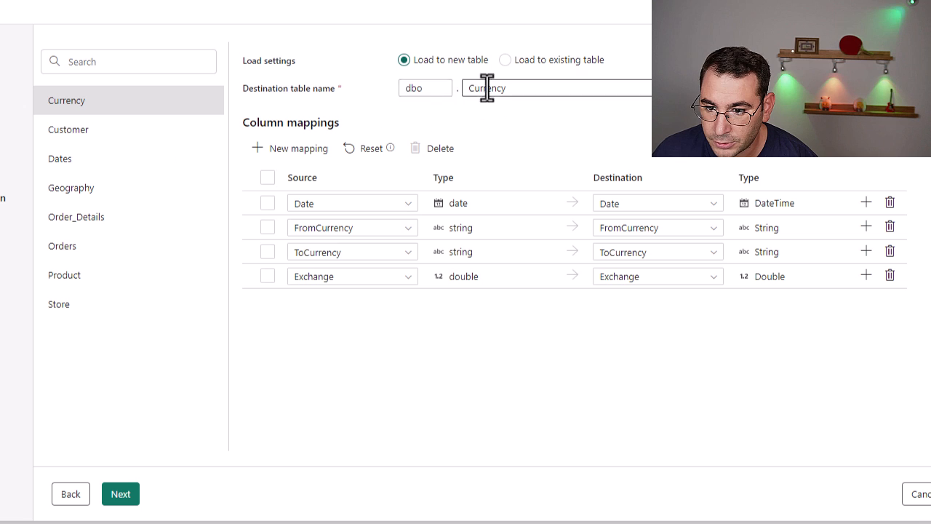
click(103, 141)
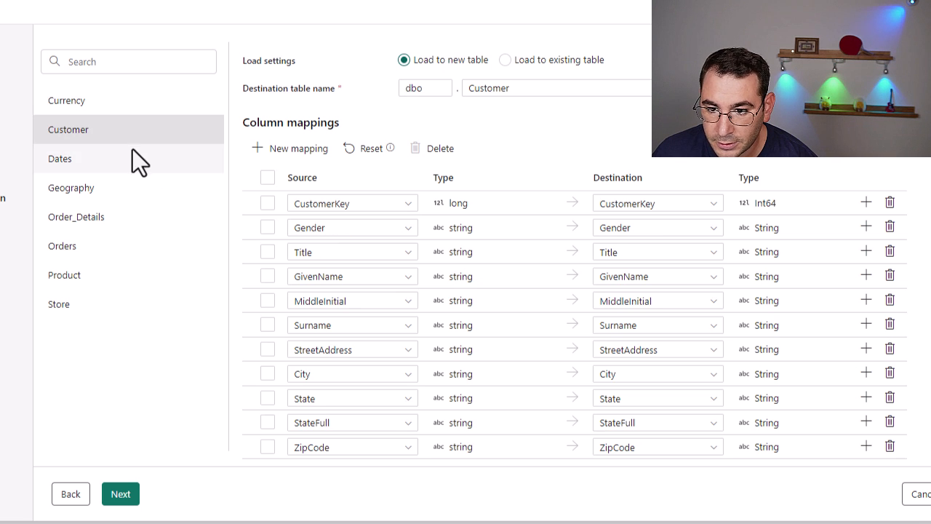
click(90, 166)
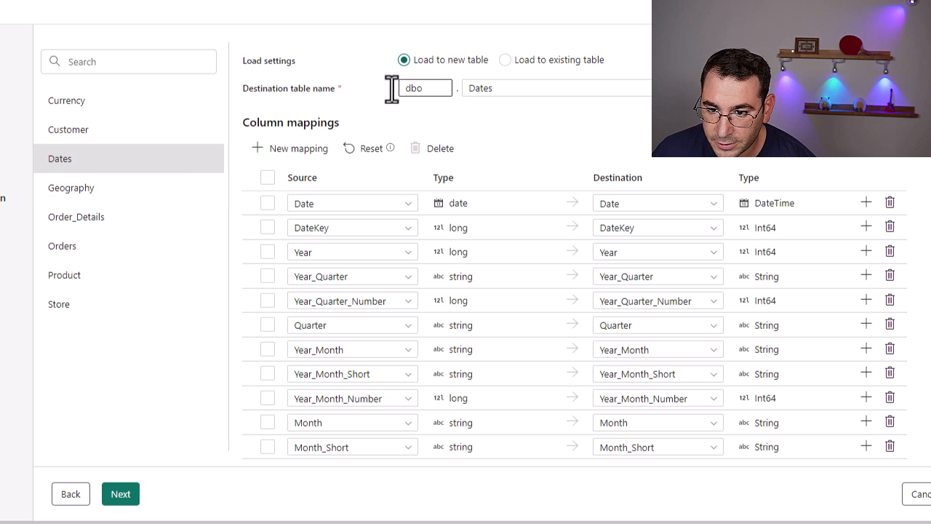
click(107, 197)
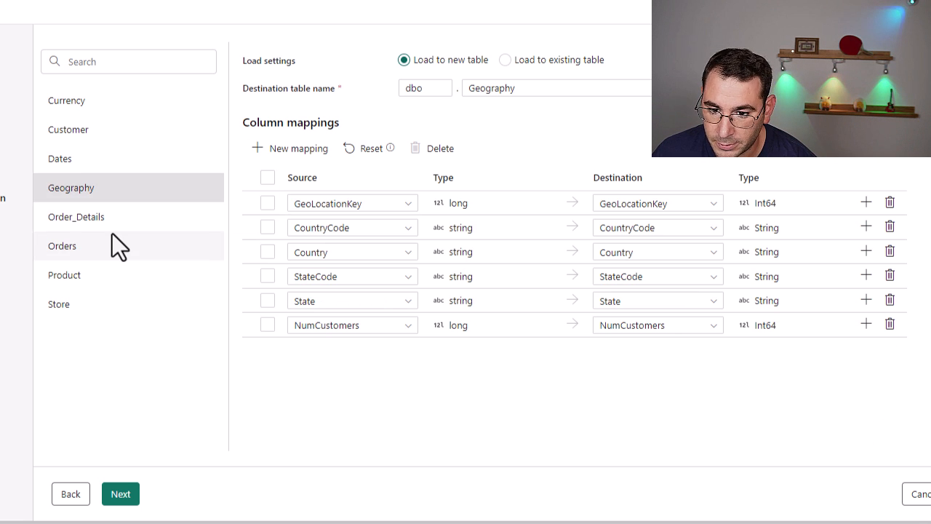
click(112, 228)
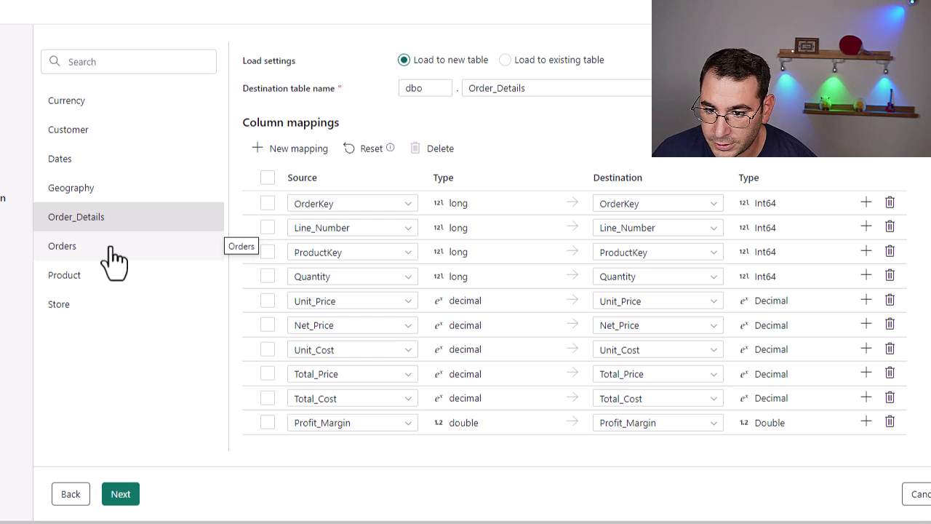
click(112, 251)
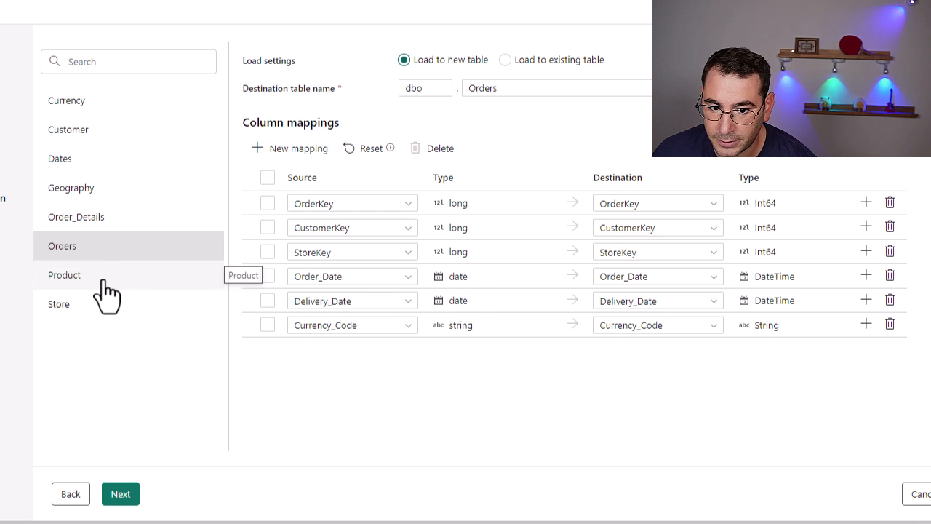
click(106, 280)
click(104, 307)
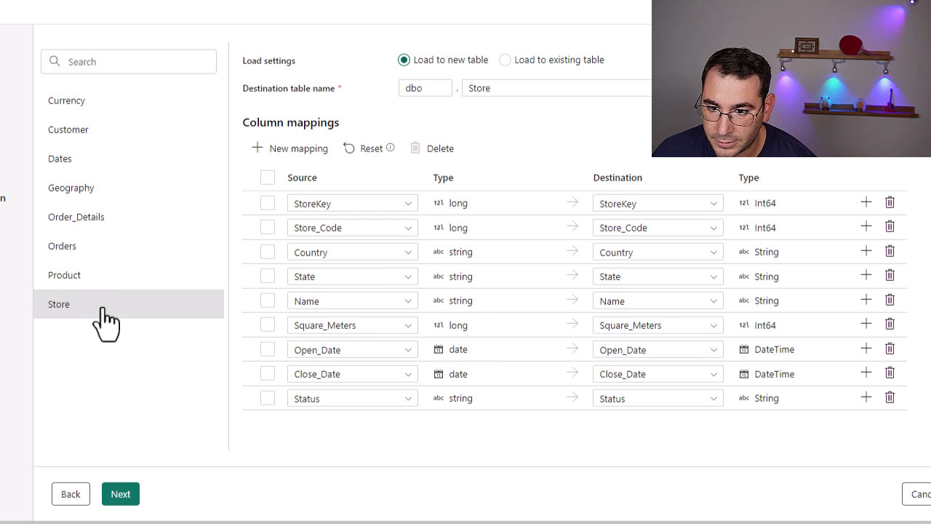
click(124, 107)
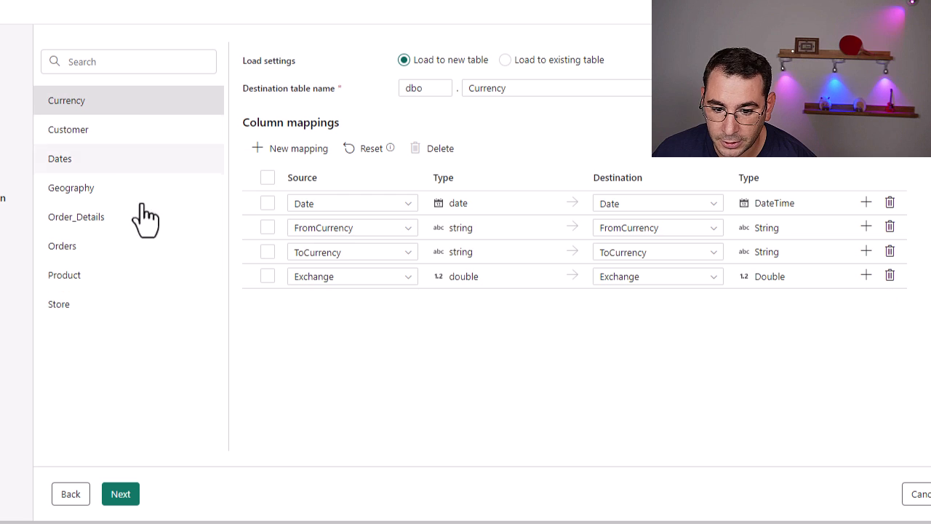
Keep staging enabled, save and run the copy pipeline with its prefilled parameters, and check its ForEach activity
click(120, 495)
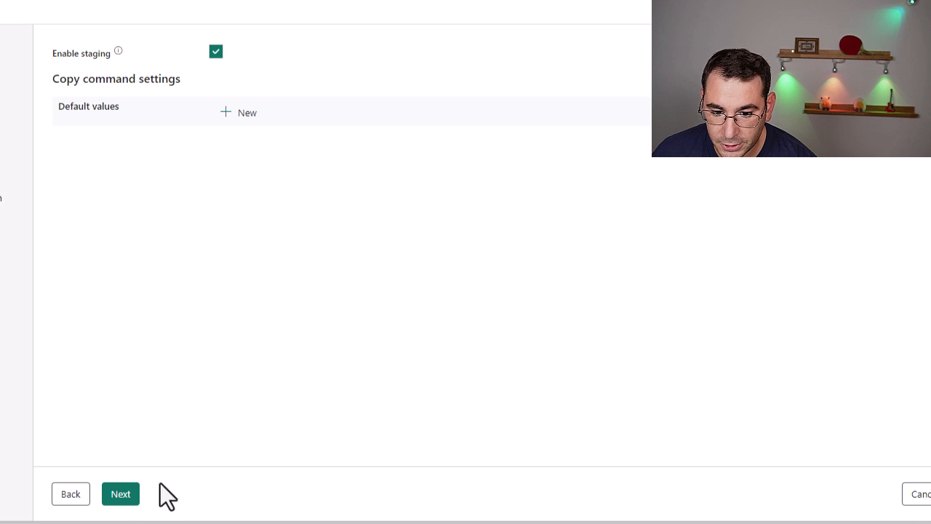
click(121, 495)
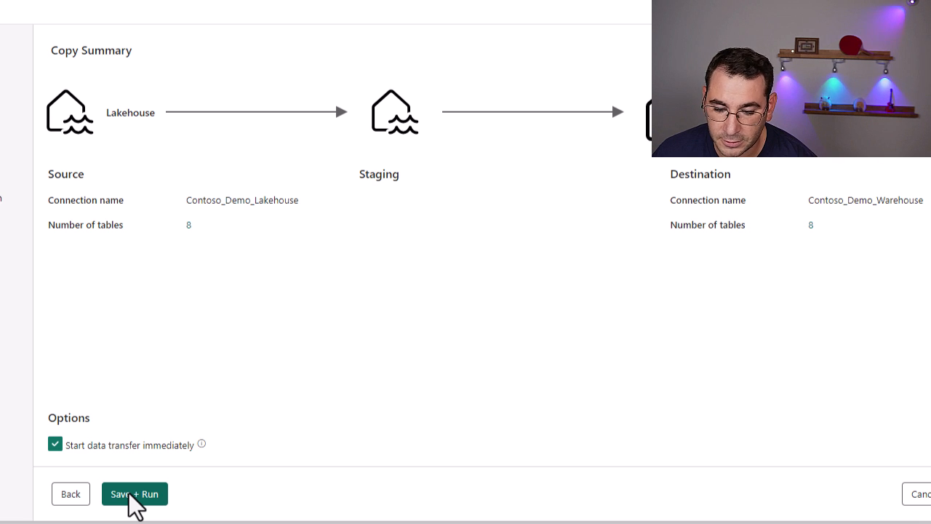
click(133, 494)
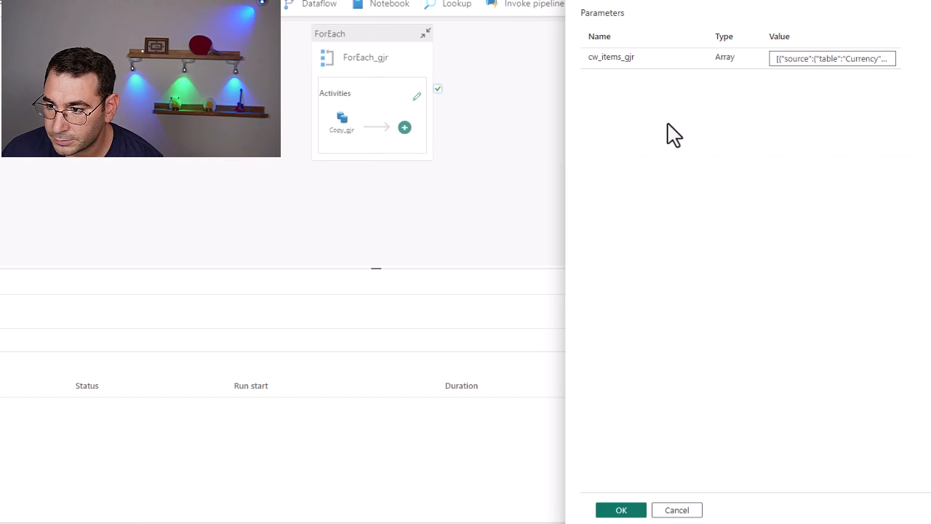
click(625, 512)
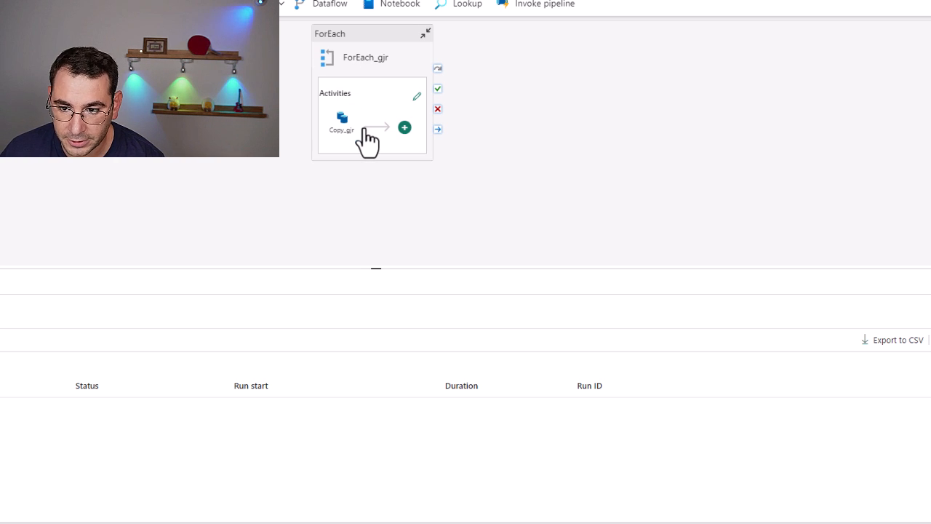
click(356, 47)
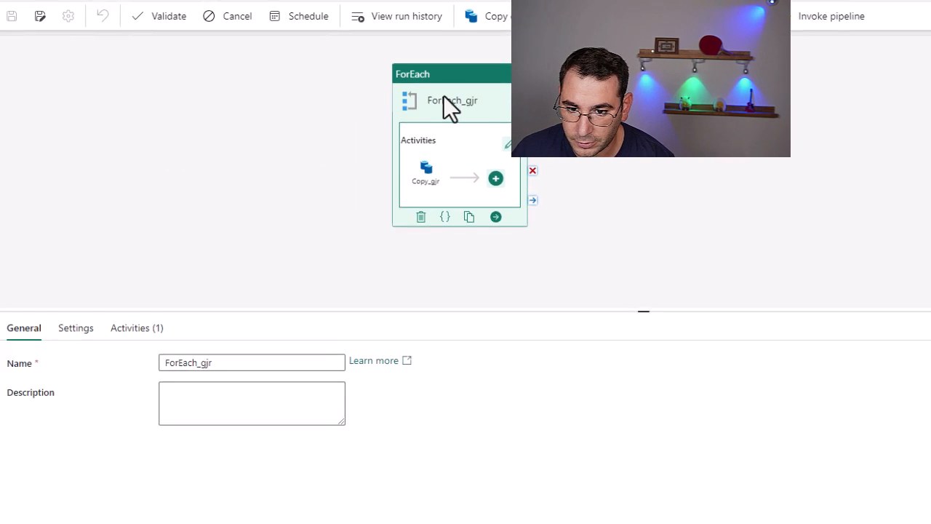
click(496, 273)
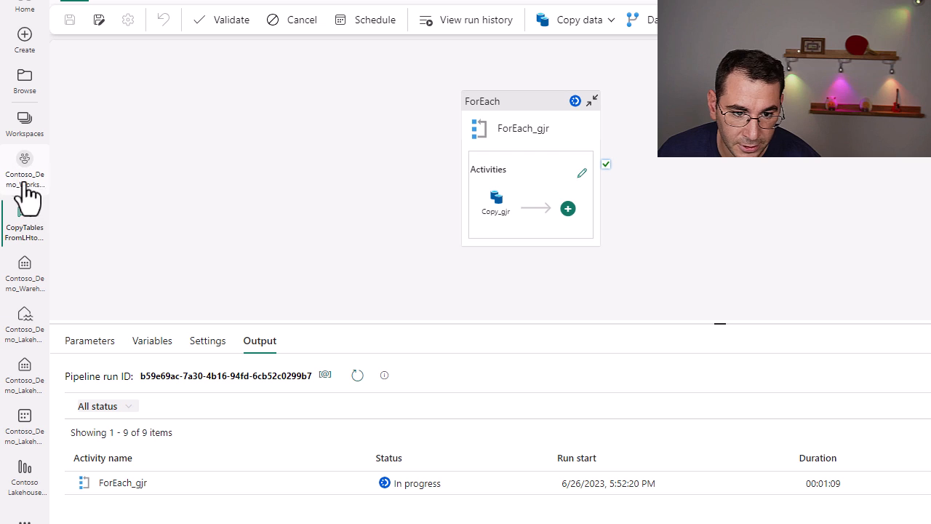
Return to Contoso_Demo_Workspace, open the Contoso_Demo_Lakehouse lakehouse and switch it to its SQL endpoint
click(120, 8)
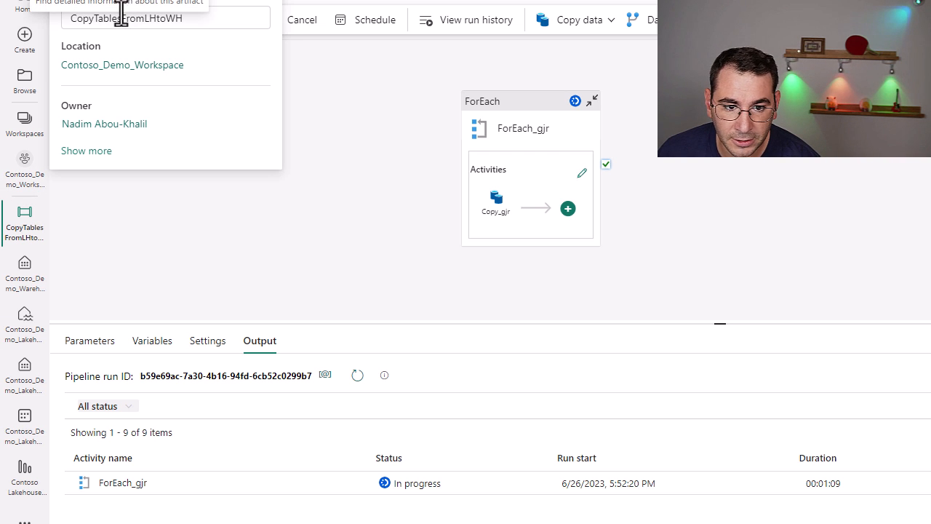
click(125, 67)
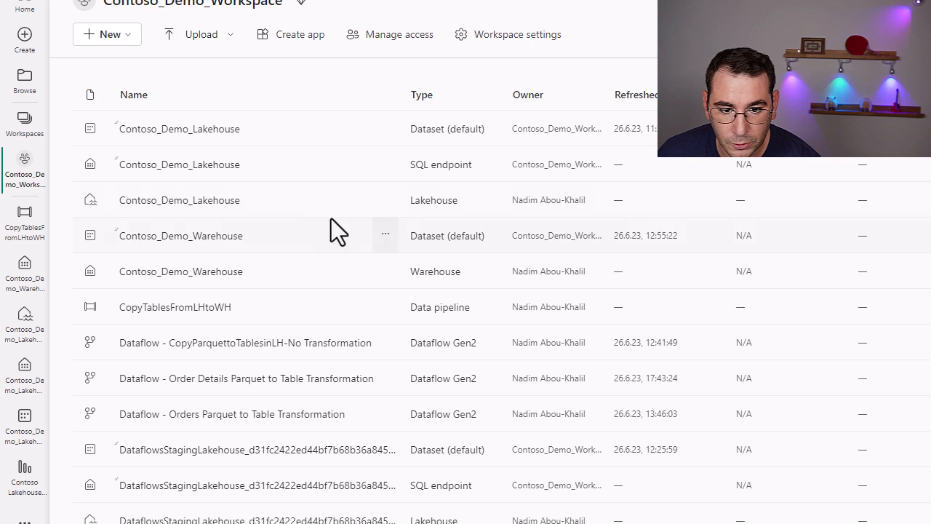
click(195, 211)
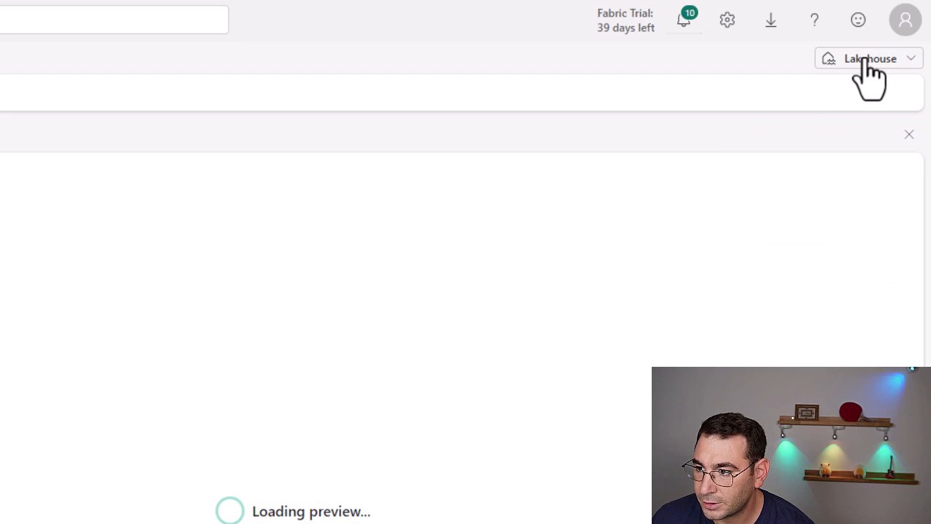
click(867, 61)
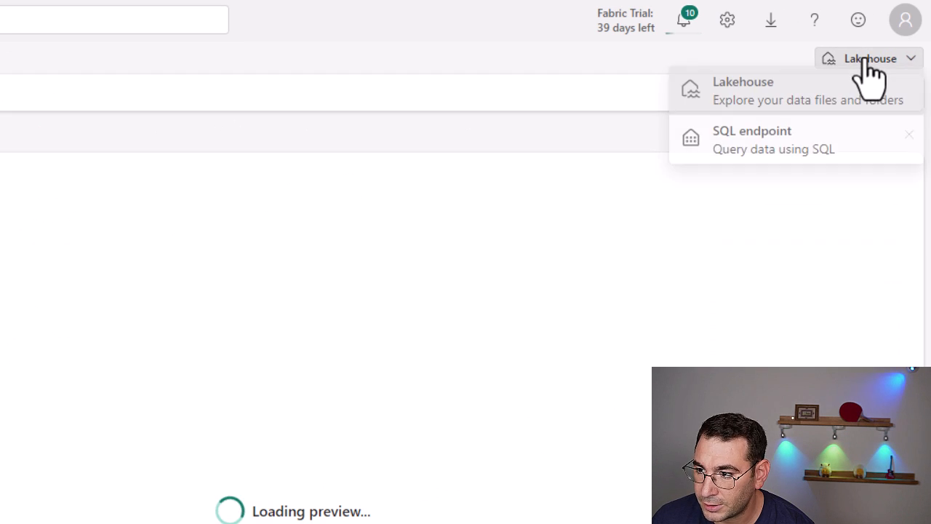
click(809, 154)
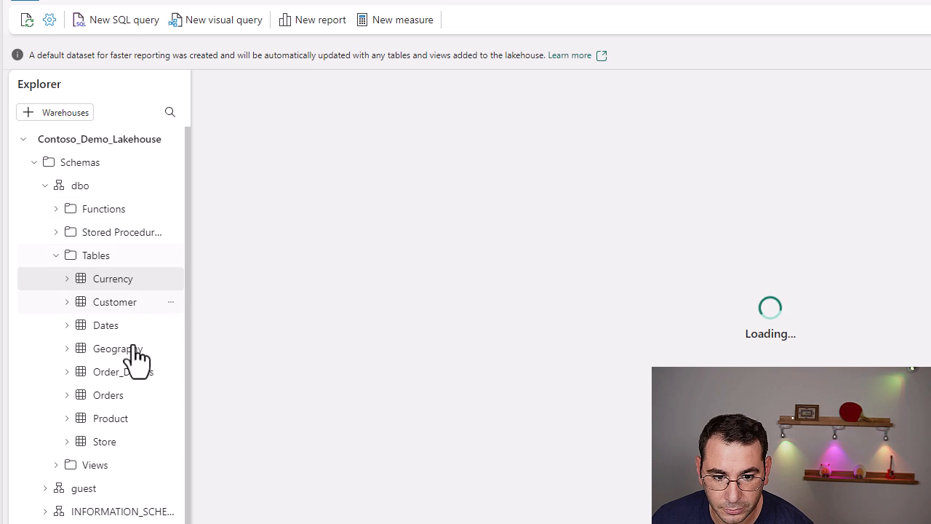
Start a new view under the dbo schema's Views and look over the generated CREATE VIEW template
scroll(132, 349, down, 1)
scroll(134, 353, up, 1)
scroll(133, 367, down, 1)
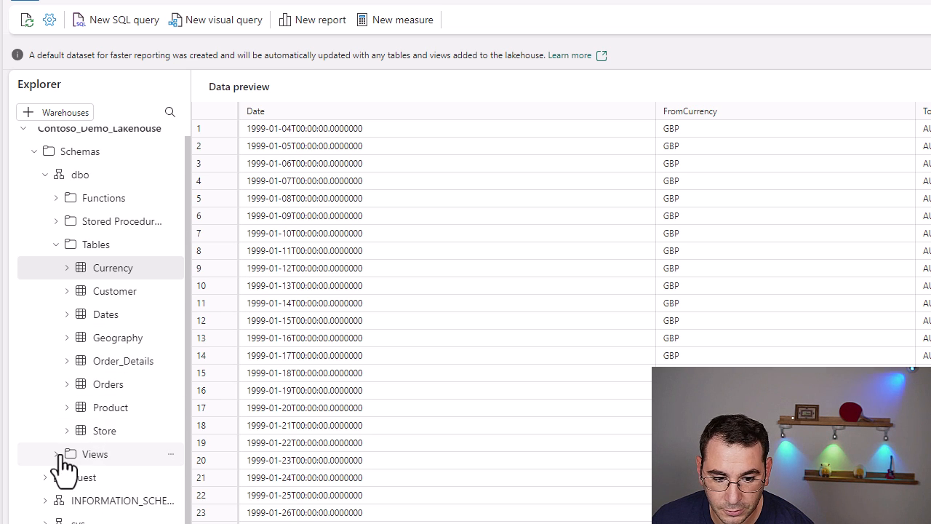
click(172, 455)
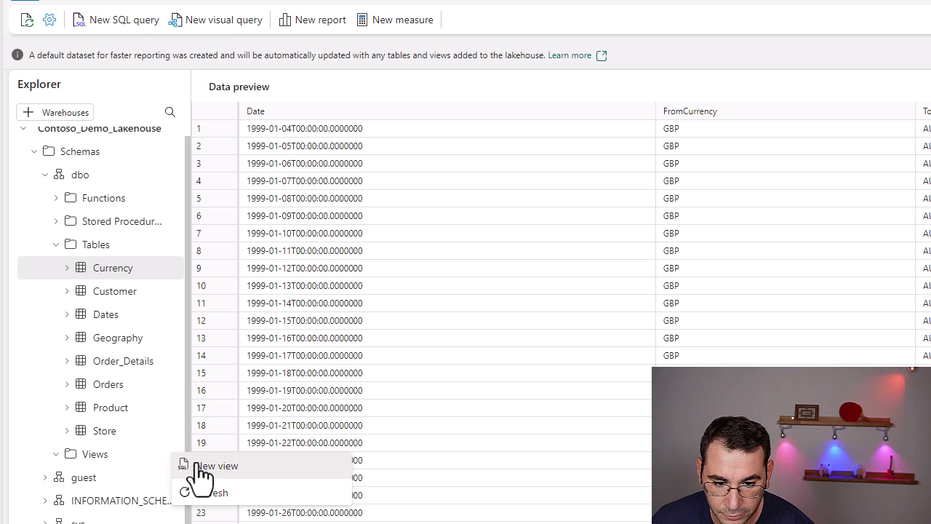
click(197, 467)
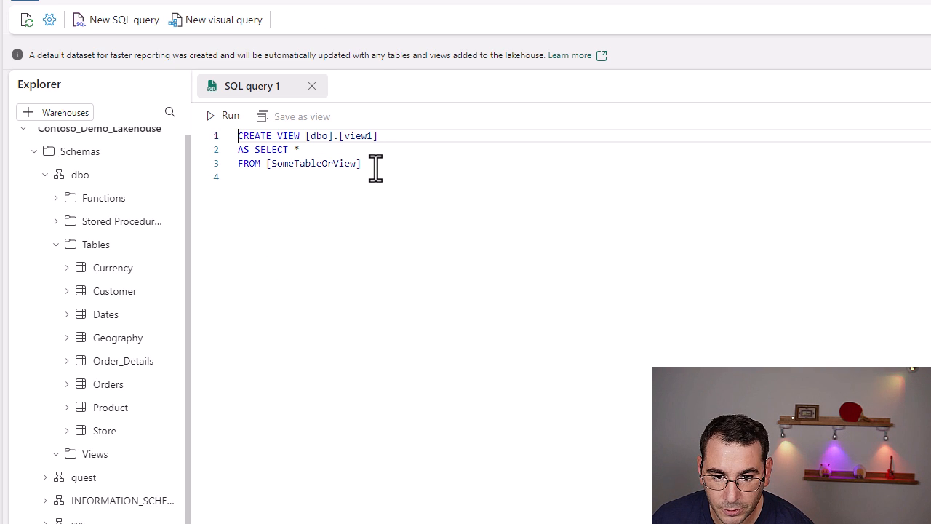
drag(375, 168, 233, 149)
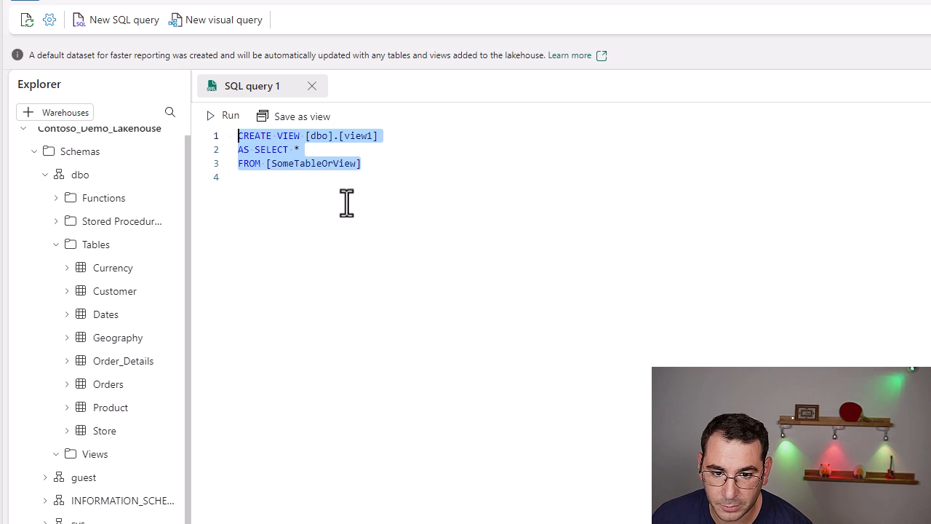
click(346, 153)
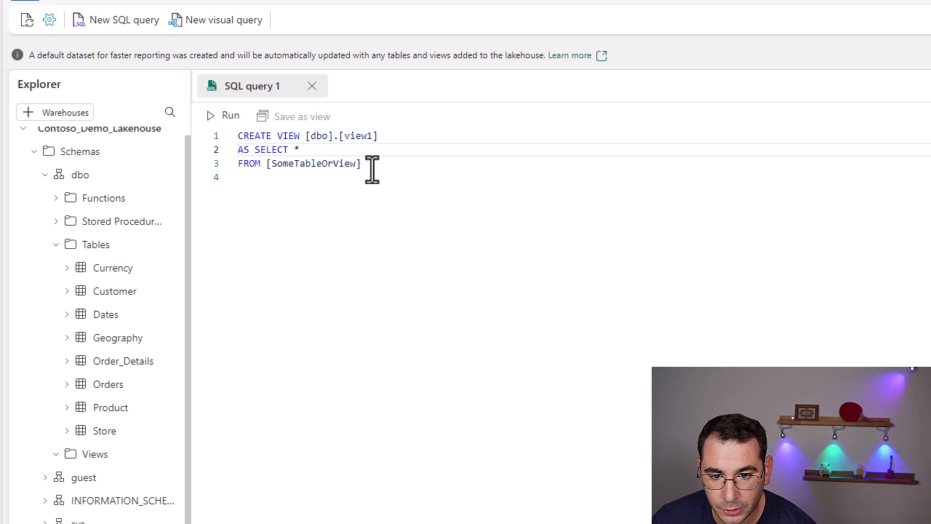
click(364, 164)
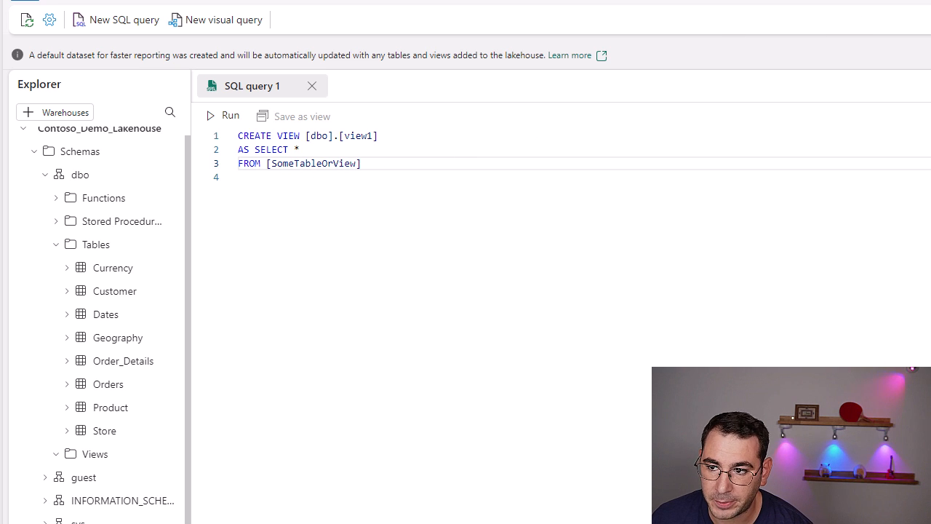
Replace the template with a SalesAggregatedView query averaging Order_Details by OrderKey and ProductKey with a ProfitCategory CASE at 0.5 and 0.6, and run it
key(ctrl+a)
text(Create VIEW SalesAggregatedView AS SELECT     [OrderKey],     [ProductKey],     AVG([Quantity]) AS TotalQuantity,     AVG([Total_Price]) AS Total_Revenue,     AVG([Profit_Margin]) AS Profit_Margin,     CASE         WHEN AVG([Profit_Margin]) <= 0.5 THEN 'Low Profit'         WHEN AVG([Profit_Margin]) > 0.5 AND AVG([Profit_Margin]) <= 0.6 THEN 'Medium Profit'         WHEN AVG([Profit_Margin]) > 0.6 THEN 'High Profit'         ELSE 'Unknown'     END AS ProfitCategory FROM Group by     [OrderKey],     [ProductKey];)
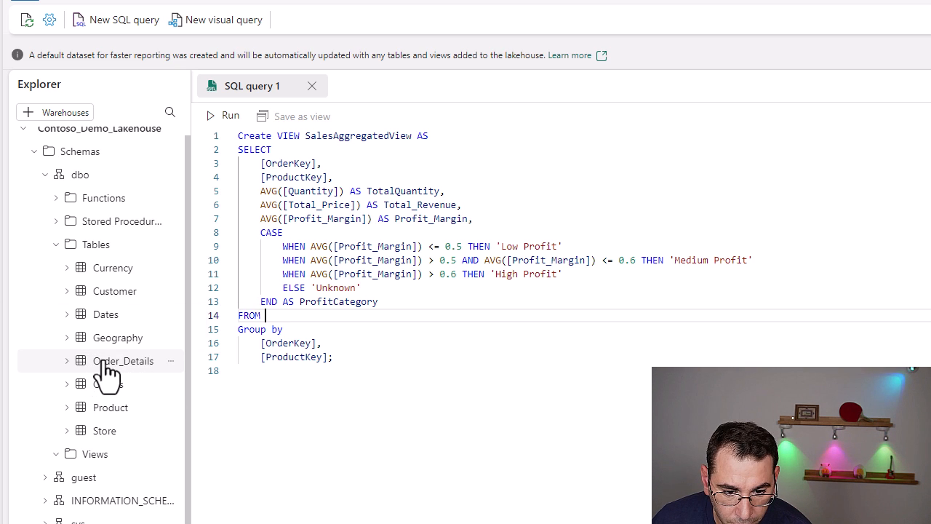
drag(98, 364, 316, 317)
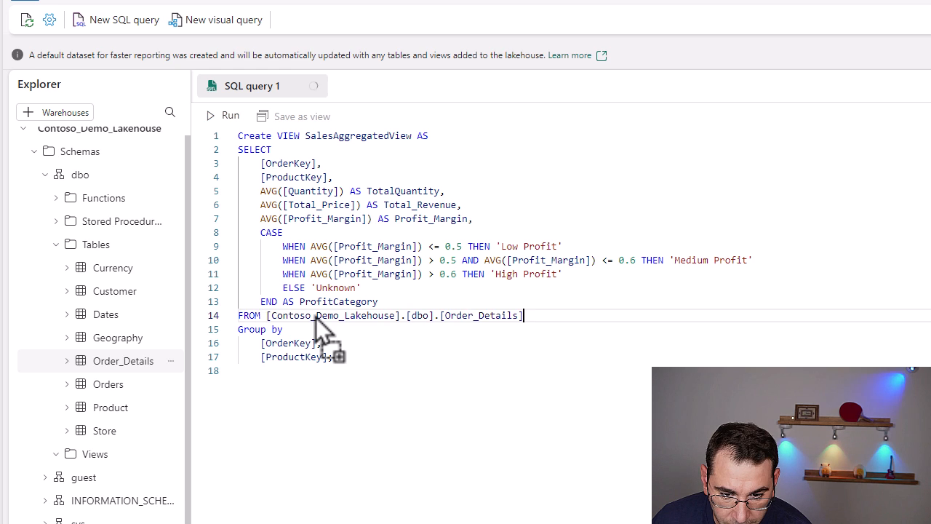
click(316, 190)
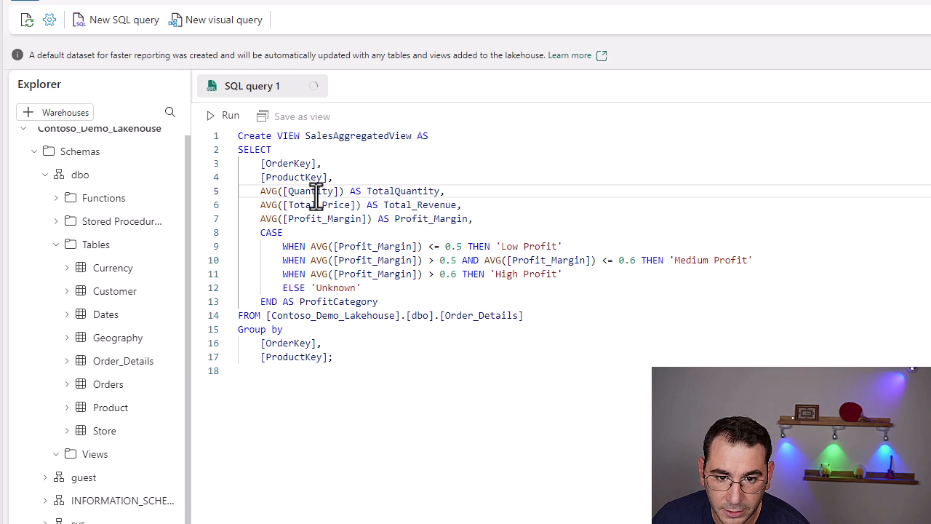
click(224, 119)
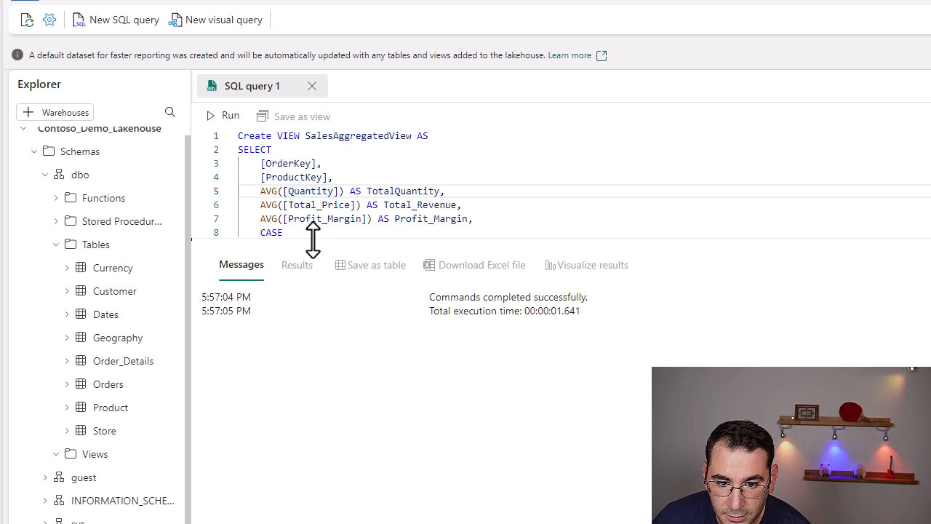
Refresh the lakehouse objects and preview the data of the new SalesAggregatedView, including its Profit_Margin and ProfitCategory columns
click(57, 454)
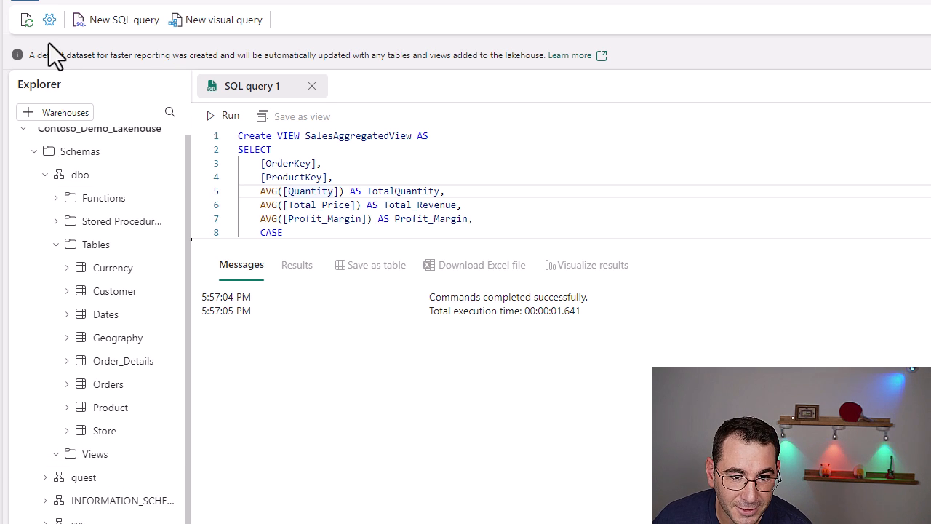
click(26, 22)
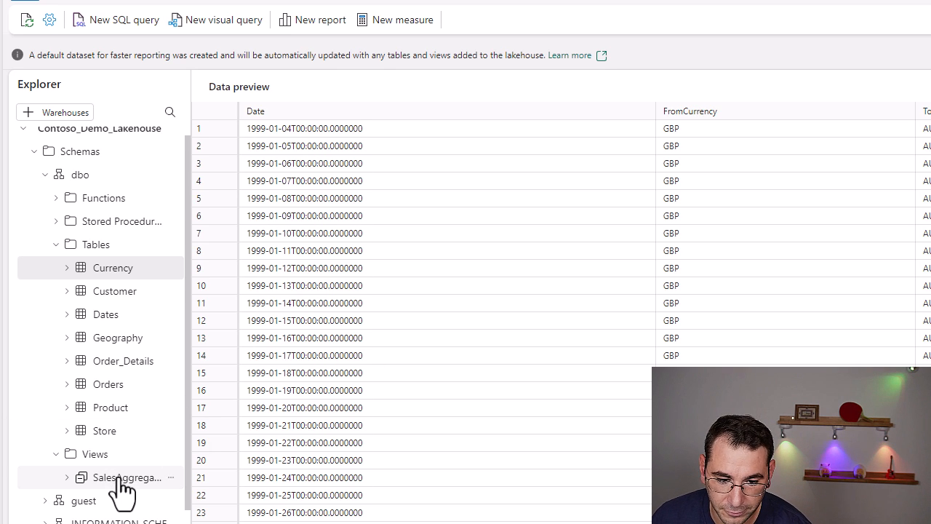
click(120, 479)
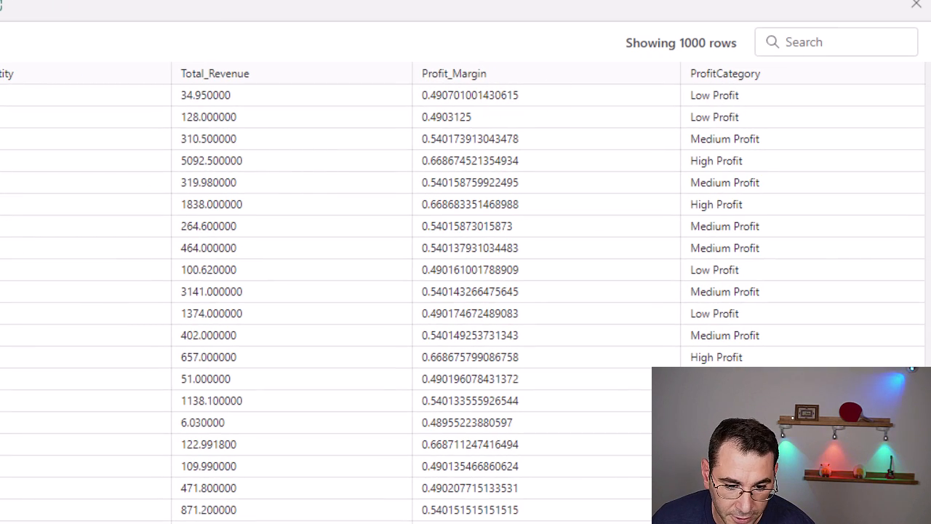
Reopen SQL query 1, enlarge its editor area and review the key columns, averages, profit CASE and Group by clause
click(109, 495)
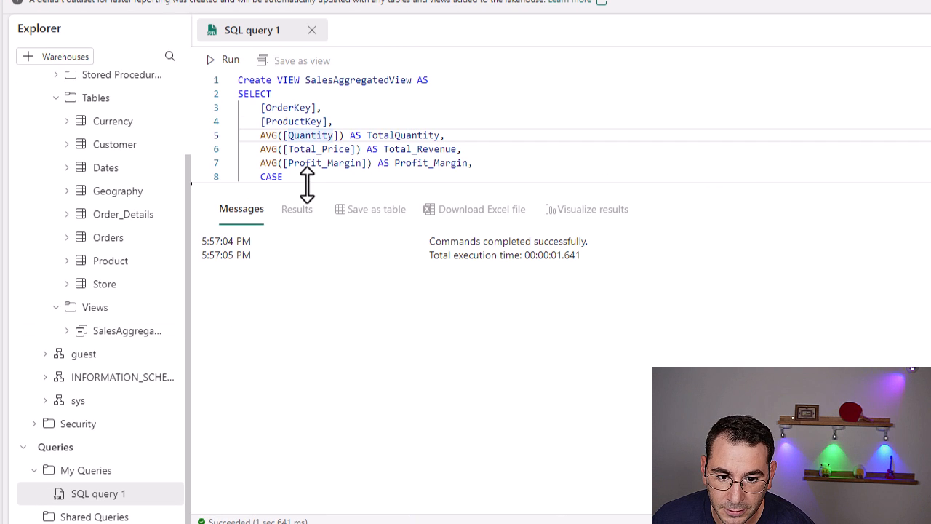
drag(307, 185, 317, 403)
click(260, 94)
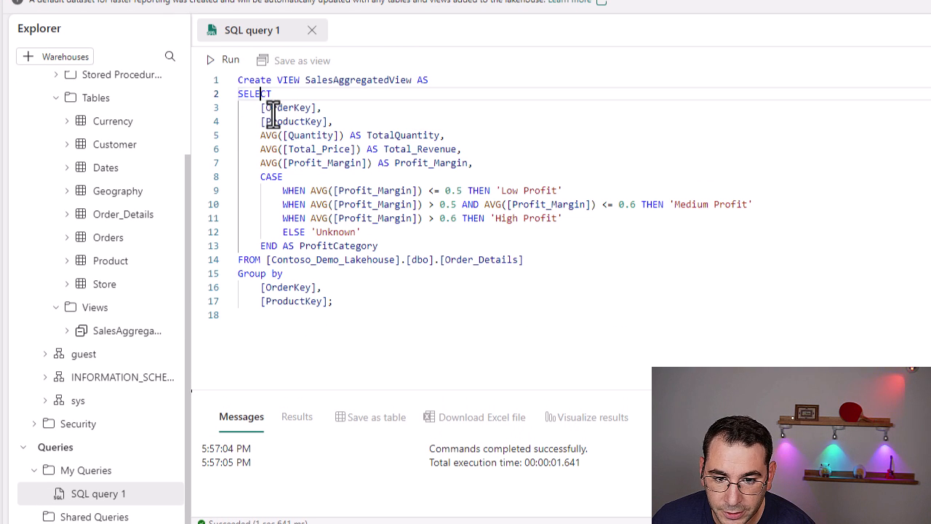
drag(261, 108, 325, 116)
click(288, 121)
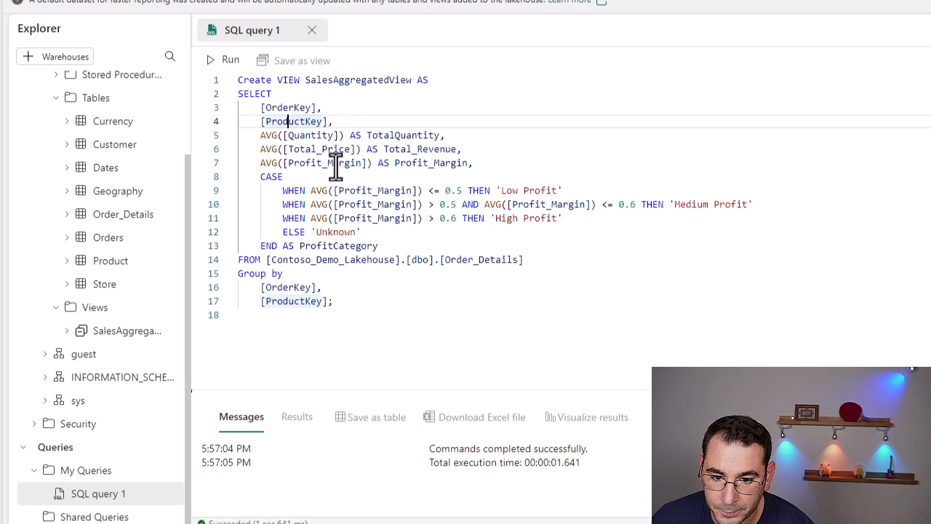
drag(262, 136, 353, 161)
click(290, 136)
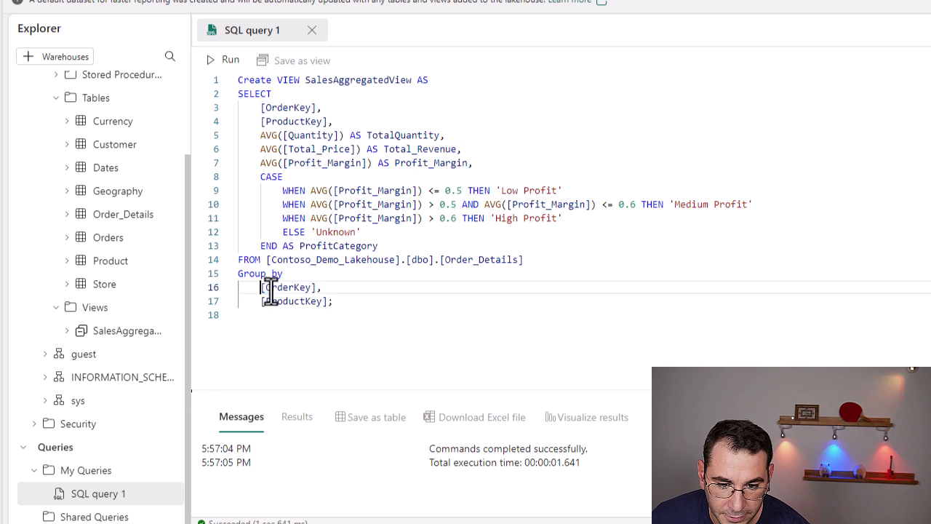
drag(262, 287, 357, 305)
click(315, 328)
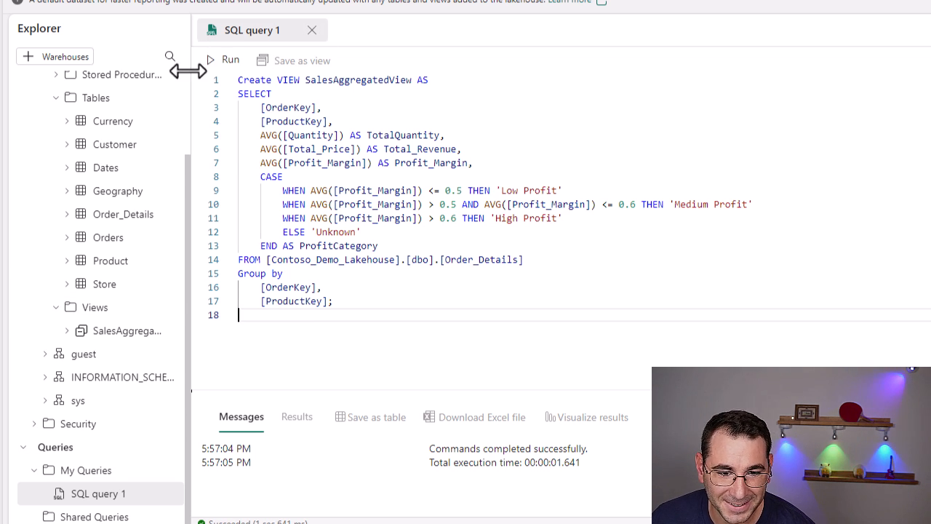
Preview the SalesAggregatedView data once more and switch the SQL endpoint to its model layout
click(122, 335)
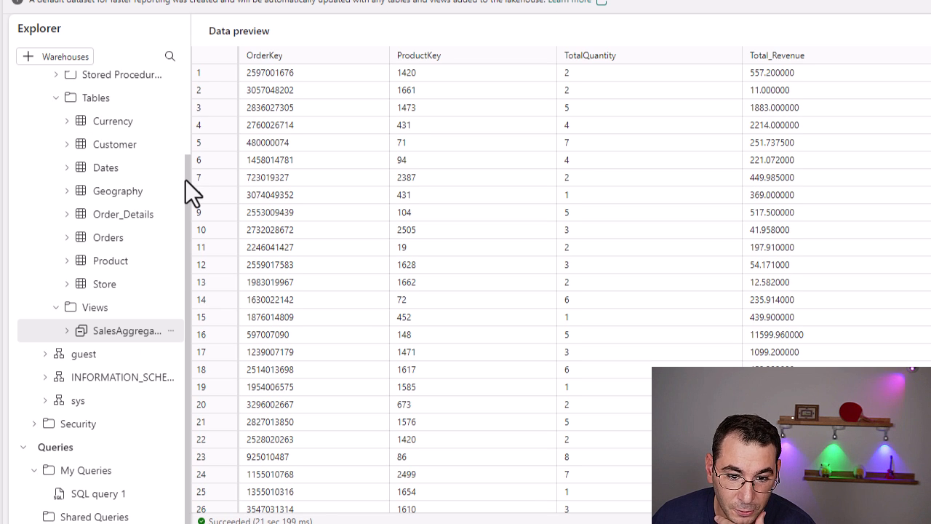
drag(185, 179, 188, 208)
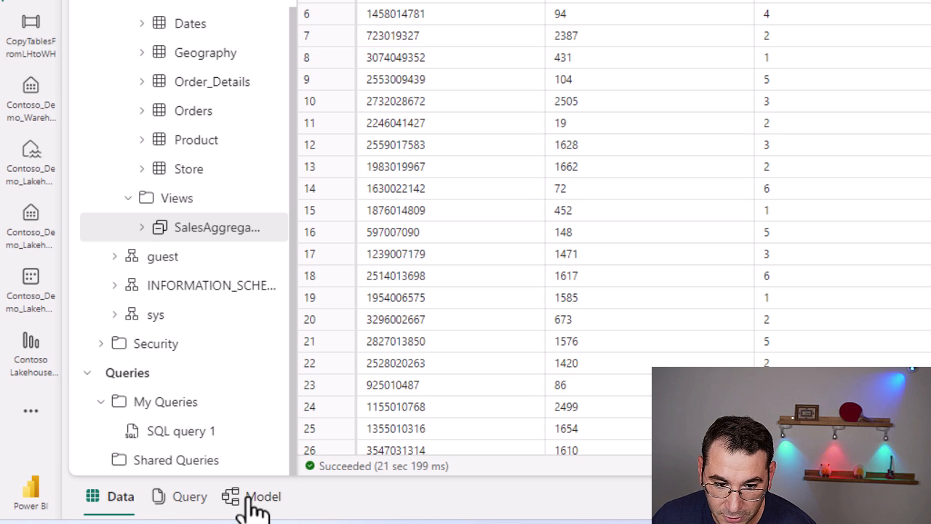
click(251, 496)
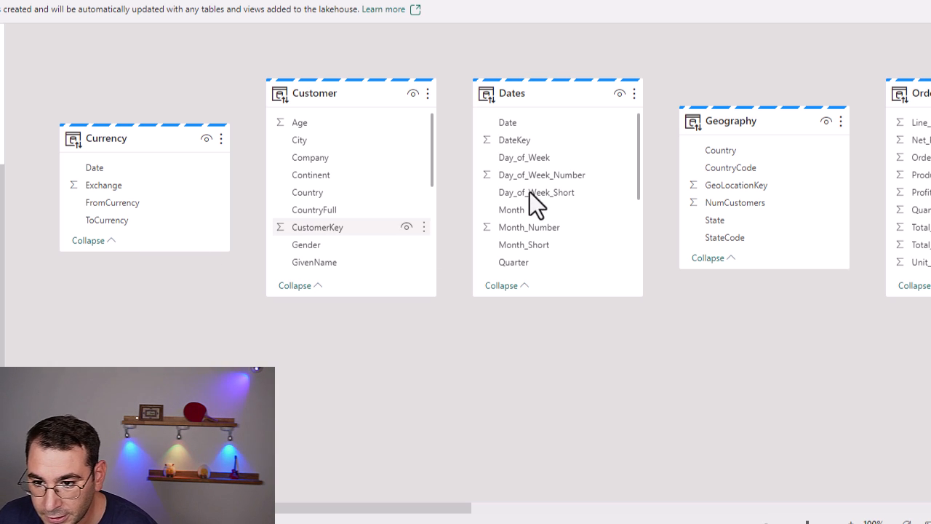
Create an active many-to-one relationship with single cross filter direction from Orders OrderKey to Order_Details OrderKey
drag(743, 386, 299, 362)
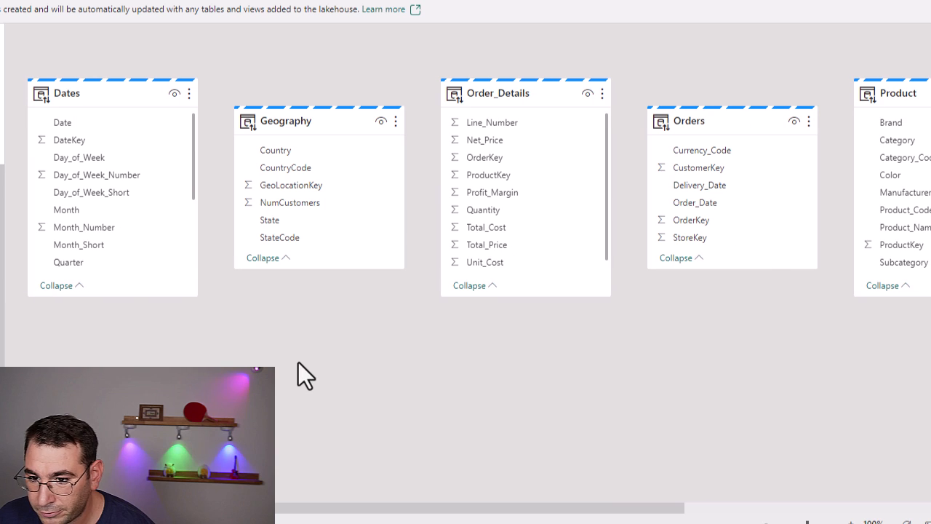
drag(780, 354, 584, 356)
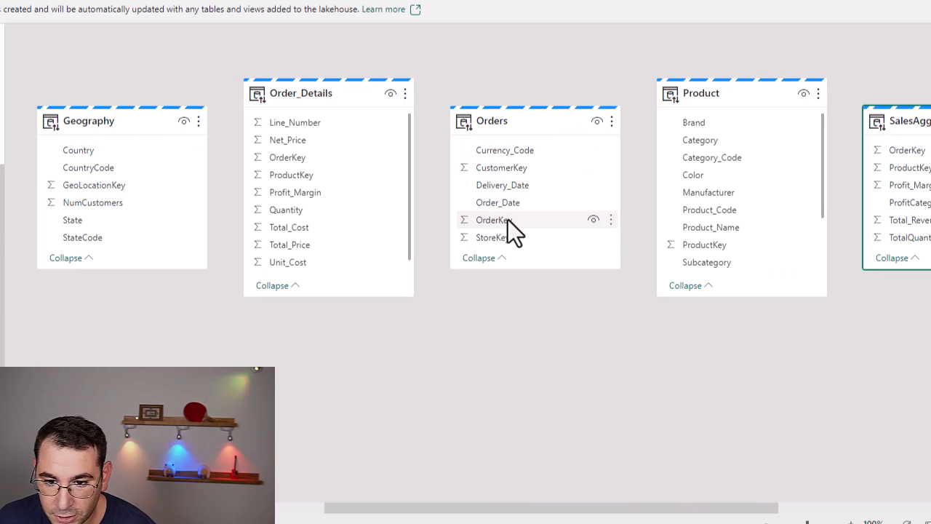
drag(508, 220, 335, 160)
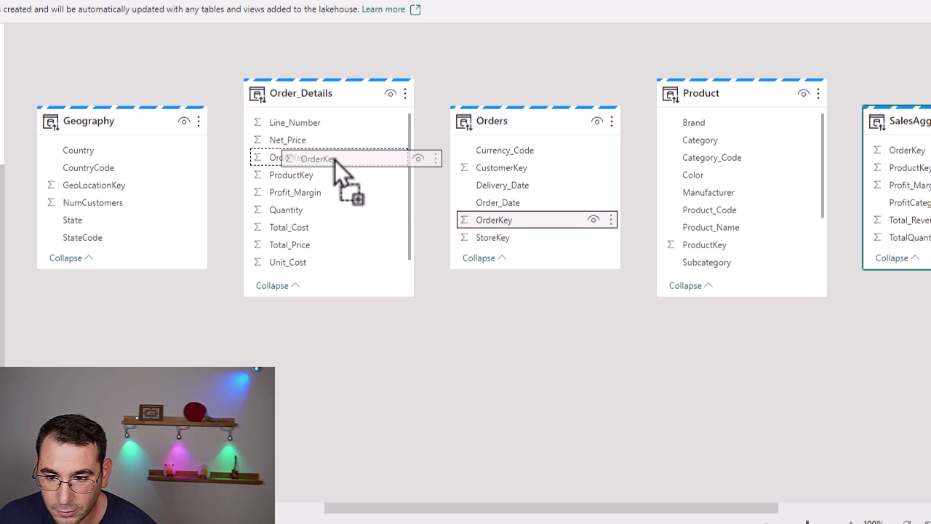
drag(335, 160, 334, 160)
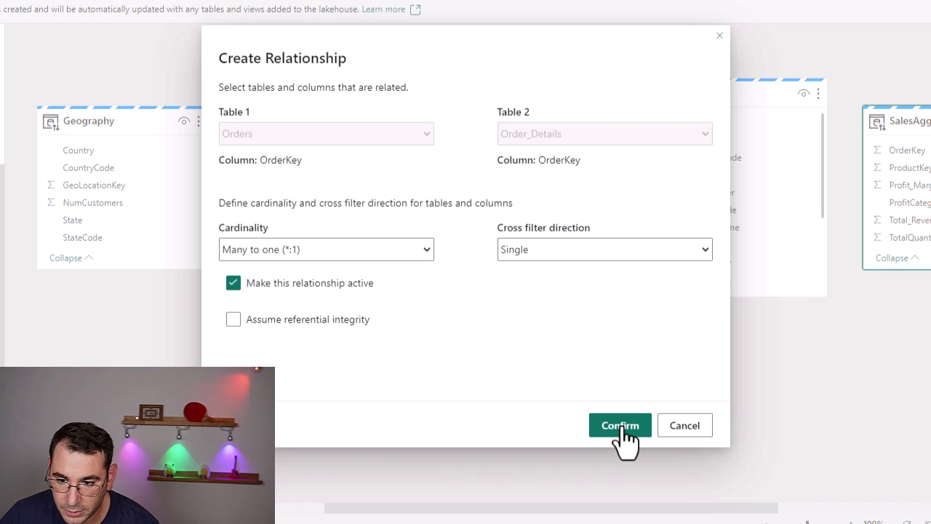
click(622, 428)
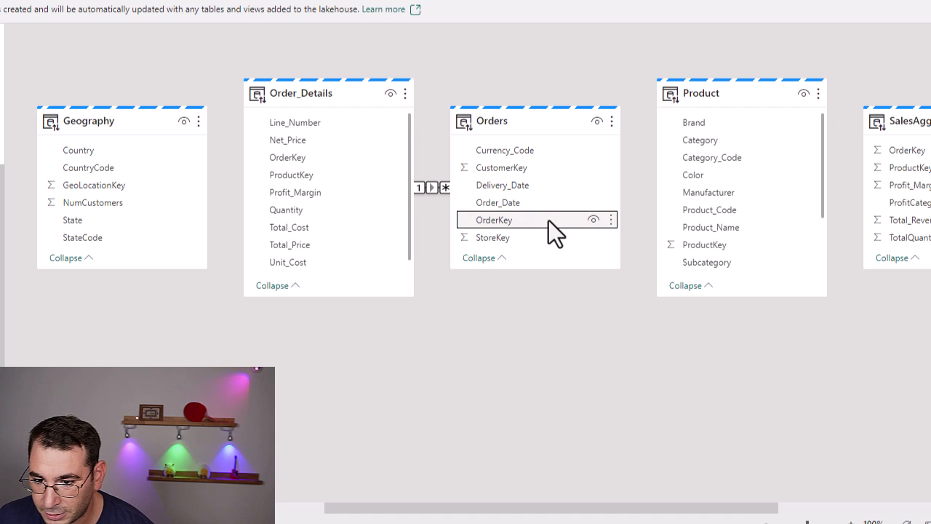
mouse_move(548, 221)
mouse_down()
mouse_move(562, 226)
mouse_move(513, 219)
mouse_move(543, 230)
mouse_up()
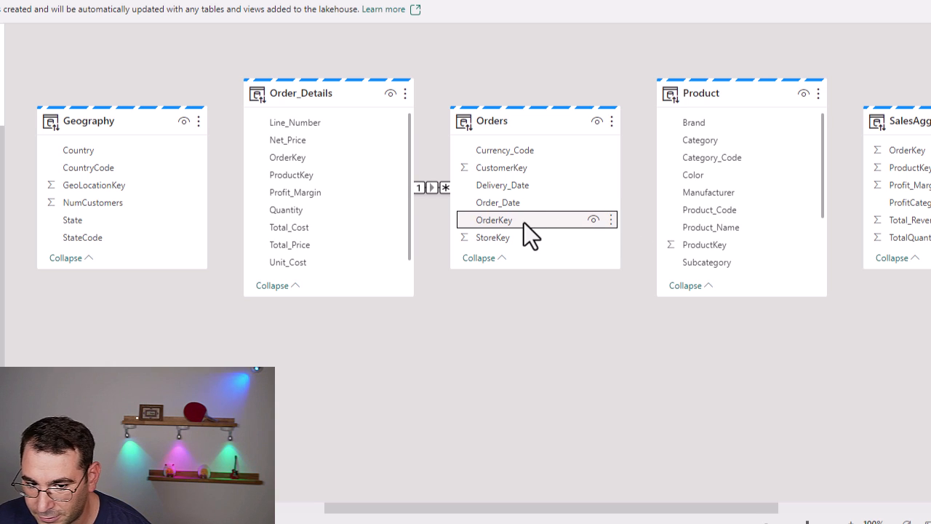
Create an active many-to-one, single-direction relationship from SalesAggregatedView OrderKey to Orders OrderKey, and place the view's card below Orders
scroll(744, 233, right, 3)
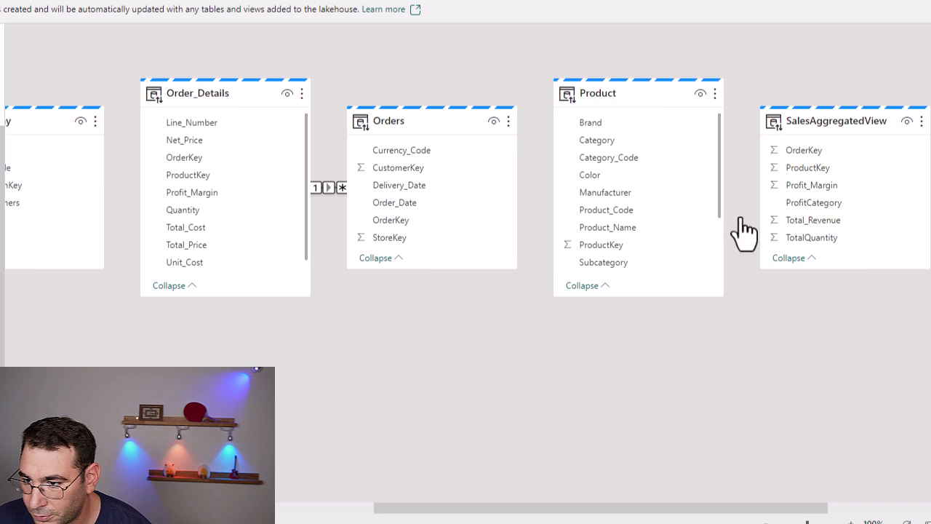
drag(832, 110, 406, 227)
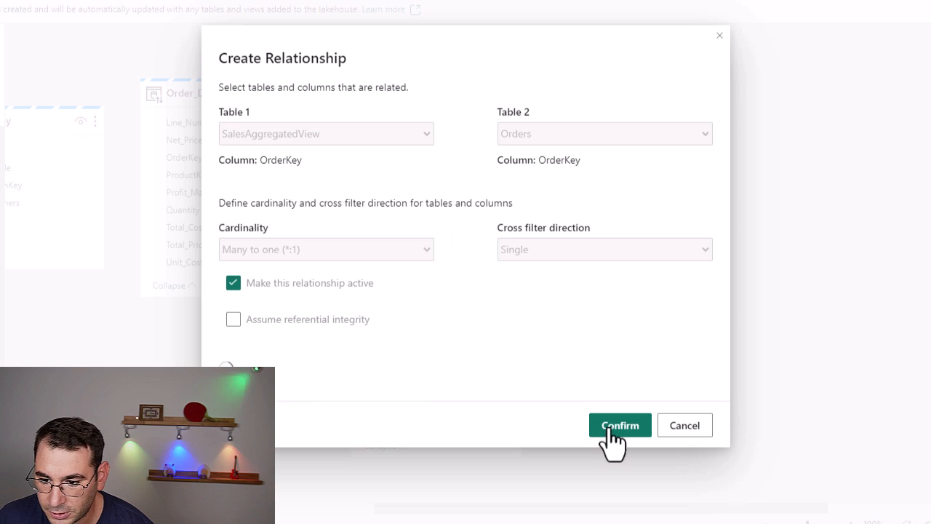
click(610, 429)
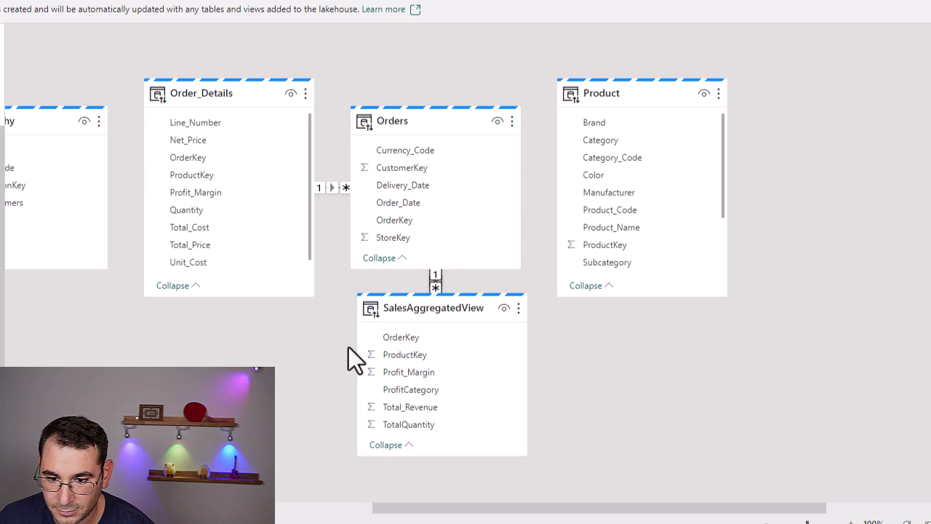
Move the Product table below Geography and Order_Details, and relate its ProductKey to Order_Details ProductKey as many to one with single filtering
scroll(349, 347, left, 3)
scroll(189, 321, left, 2)
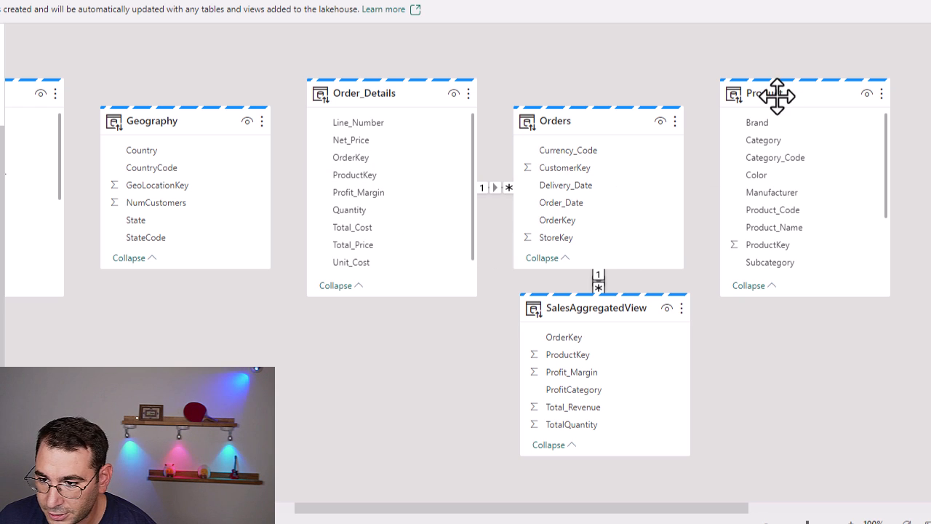
drag(777, 96, 241, 347)
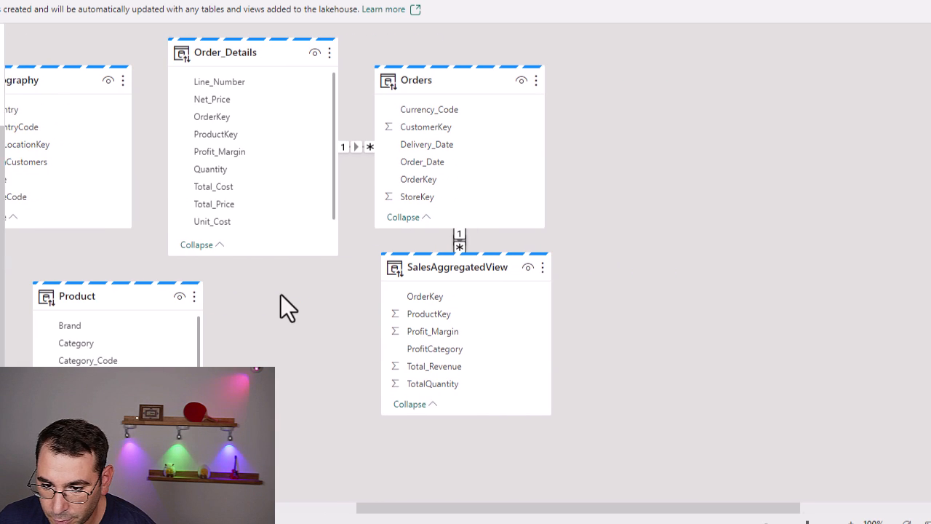
drag(104, 293, 73, 294)
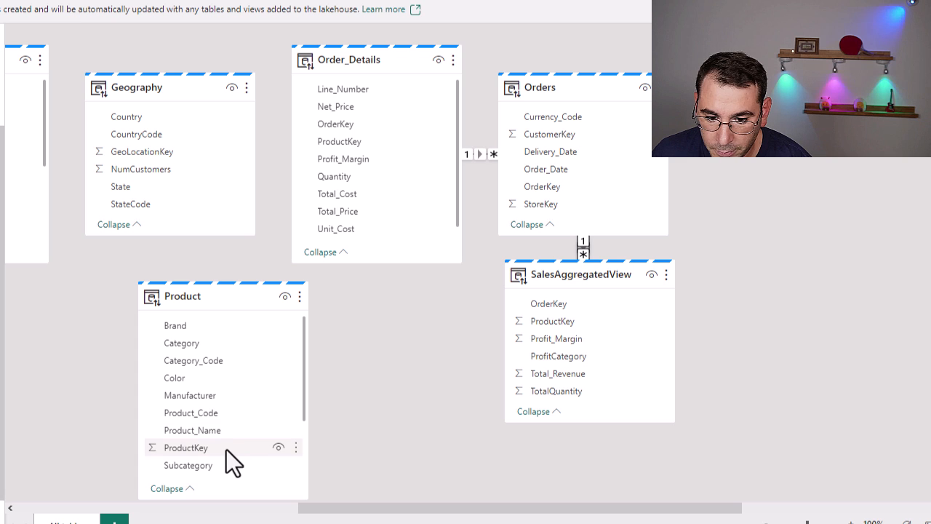
drag(227, 449, 363, 146)
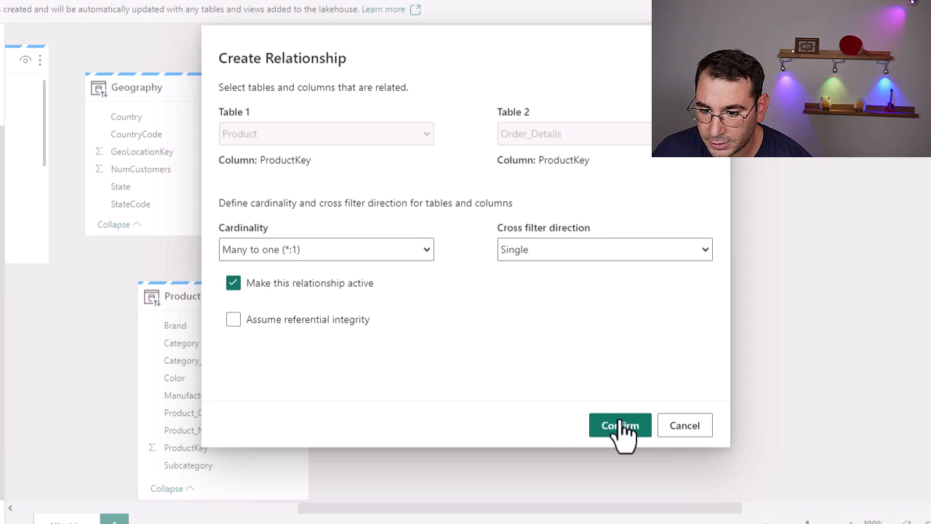
click(620, 425)
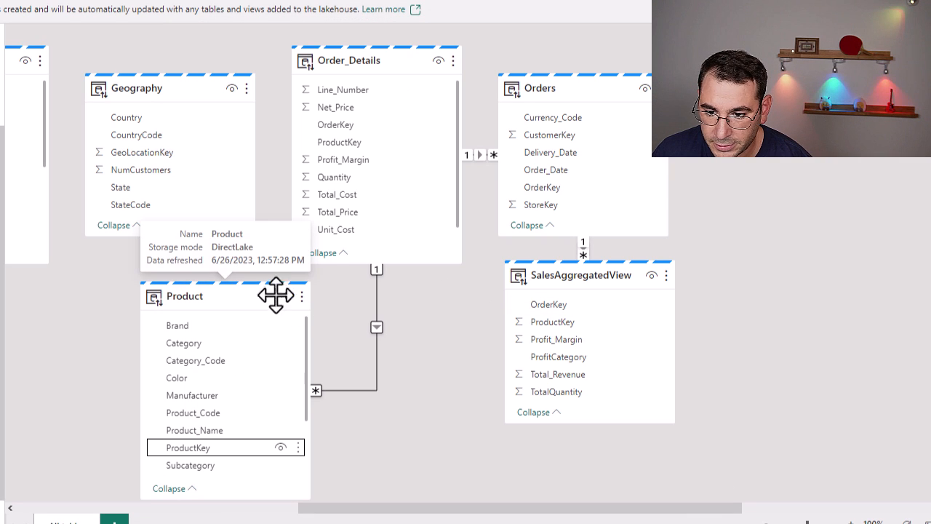
Spread the Orders and SalesAggregatedView tables further apart in the model diagram
drag(580, 90, 633, 73)
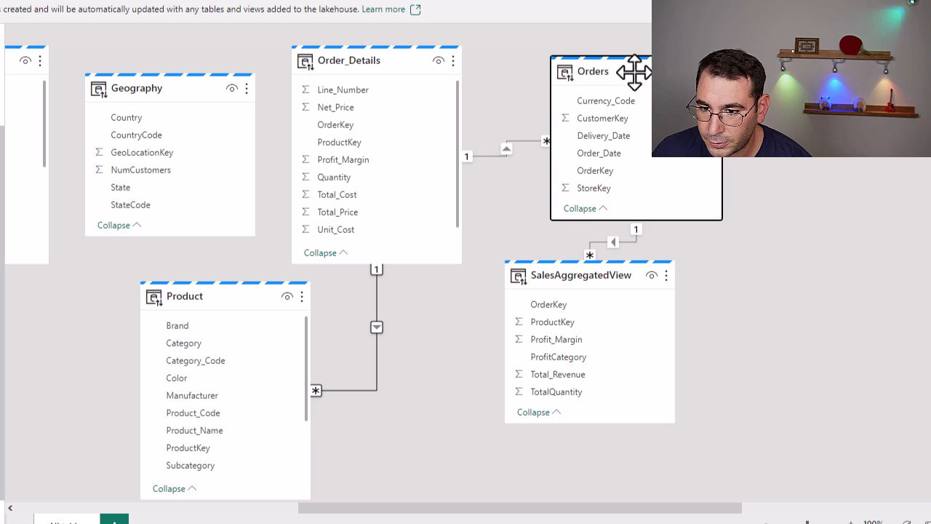
drag(598, 261, 671, 297)
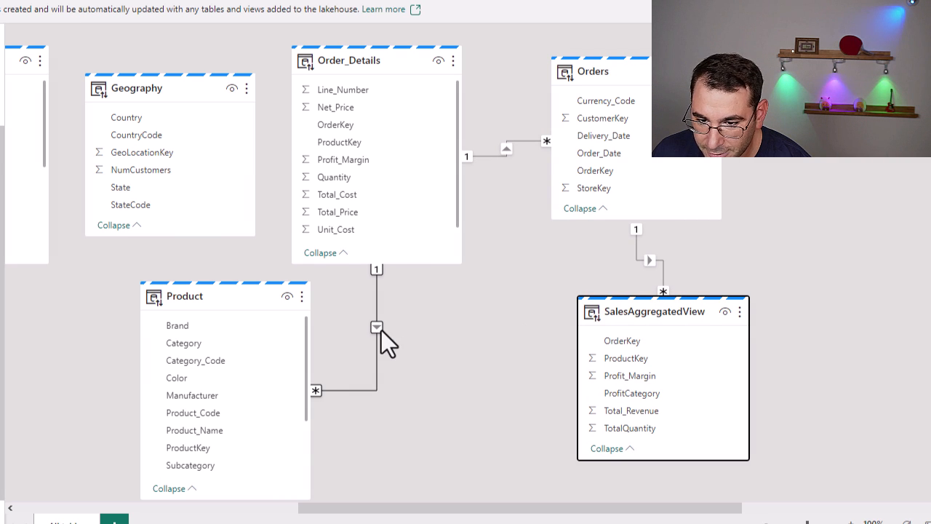
Move the Dates table beside Orders and create an inactive many-to-one, single-direction relationship from Dates Date to Orders Order_Date
scroll(445, 262, left, 5)
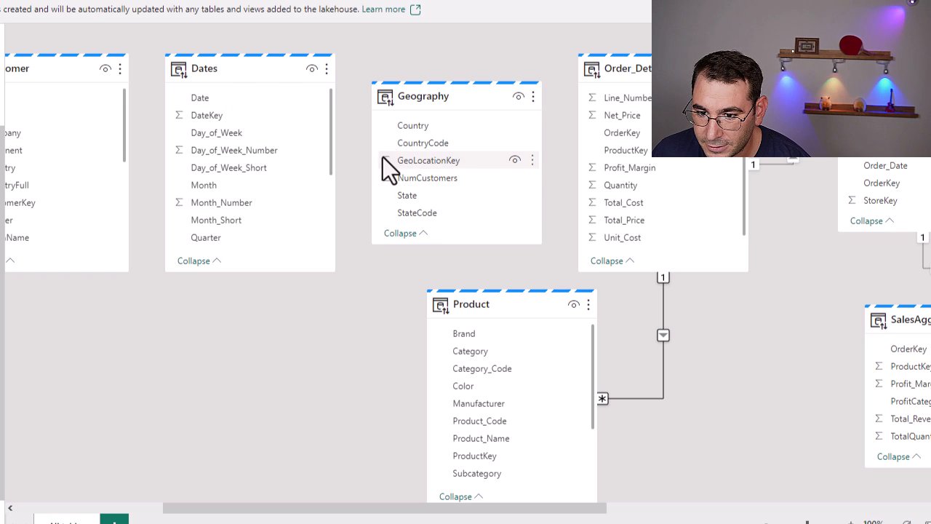
drag(233, 66, 838, 284)
scroll(718, 342, right, 6)
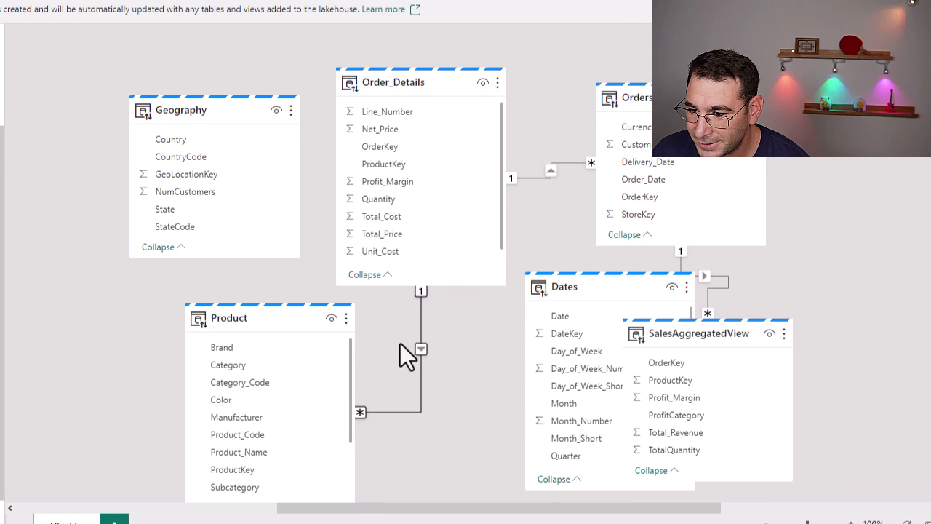
scroll(125, 347, right, 5)
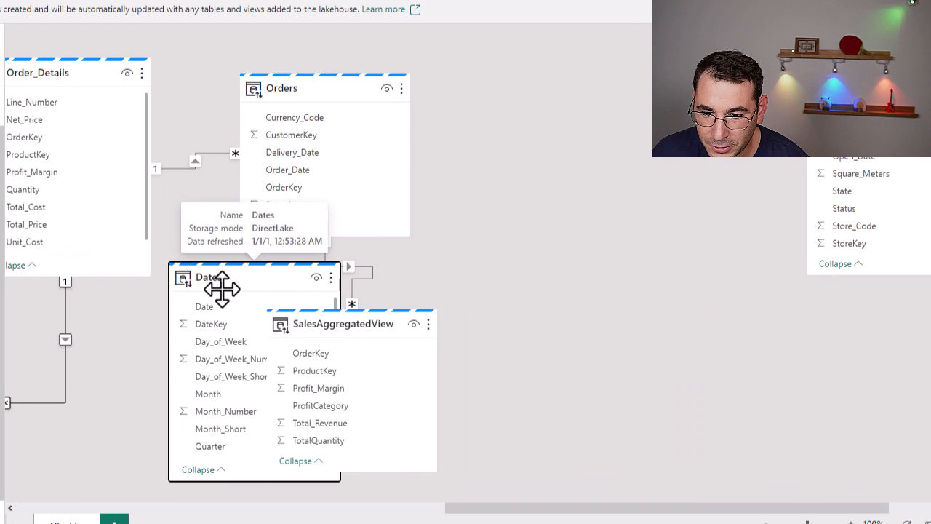
drag(222, 281, 326, 173)
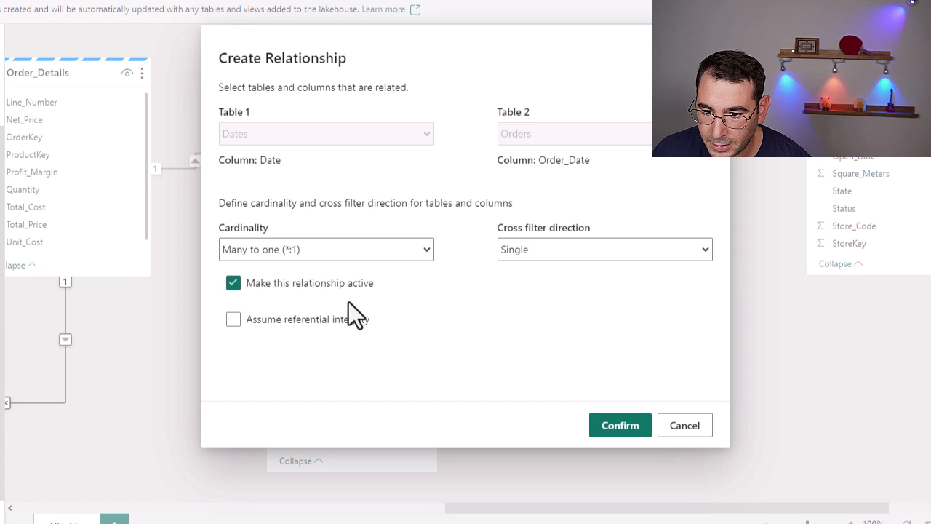
click(303, 287)
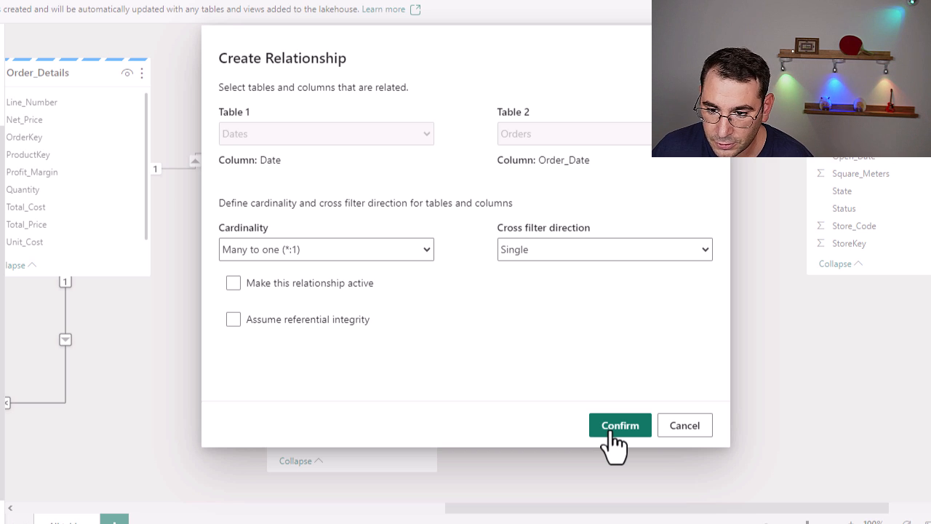
click(613, 428)
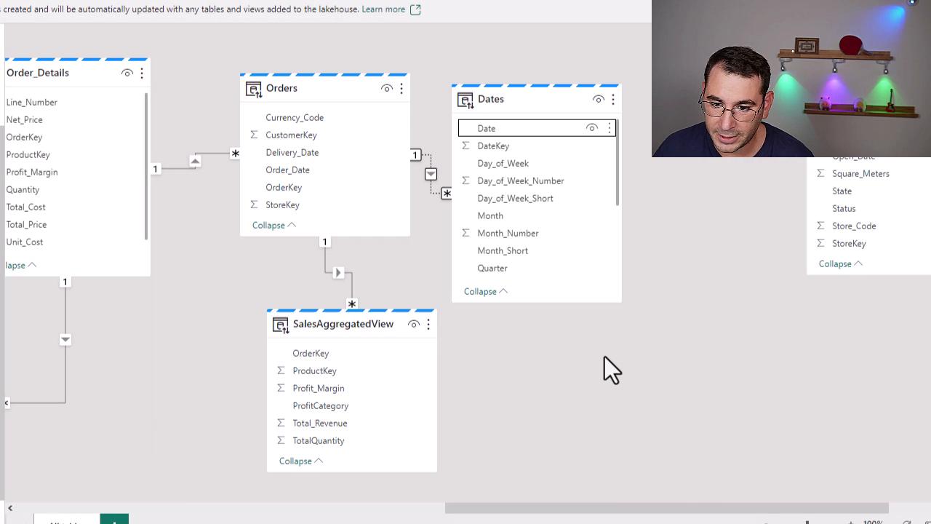
drag(519, 98, 550, 91)
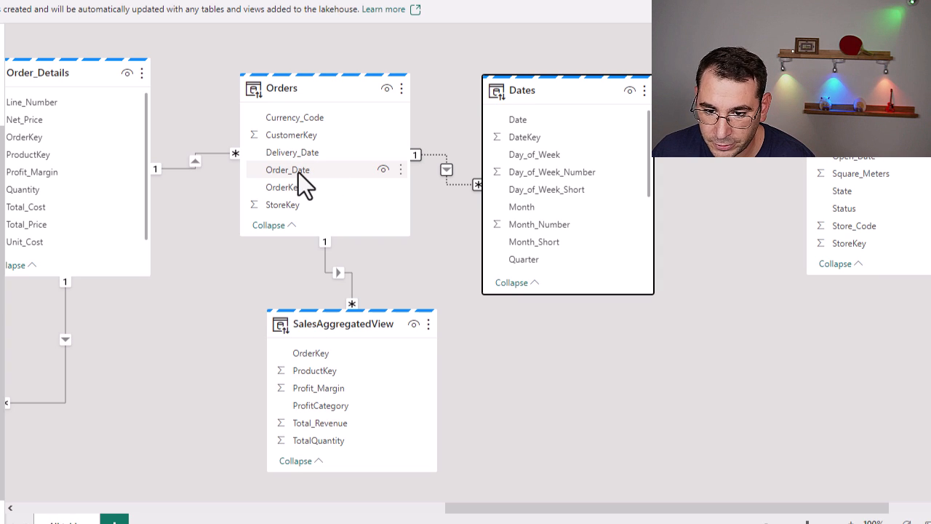
Relate Orders Delivery_Date to Dates Date as many to one with single cross filter direction, and make the relationship inactive
drag(296, 172, 386, 170)
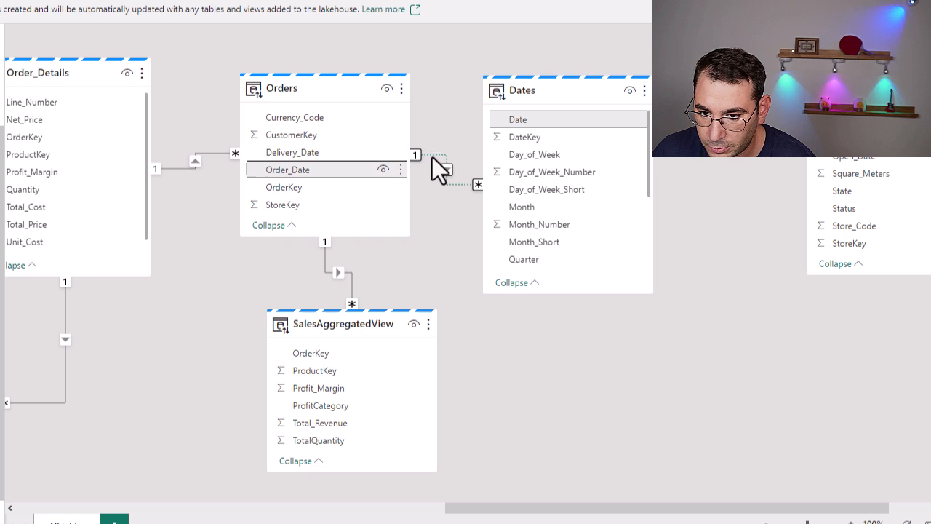
drag(302, 152, 545, 124)
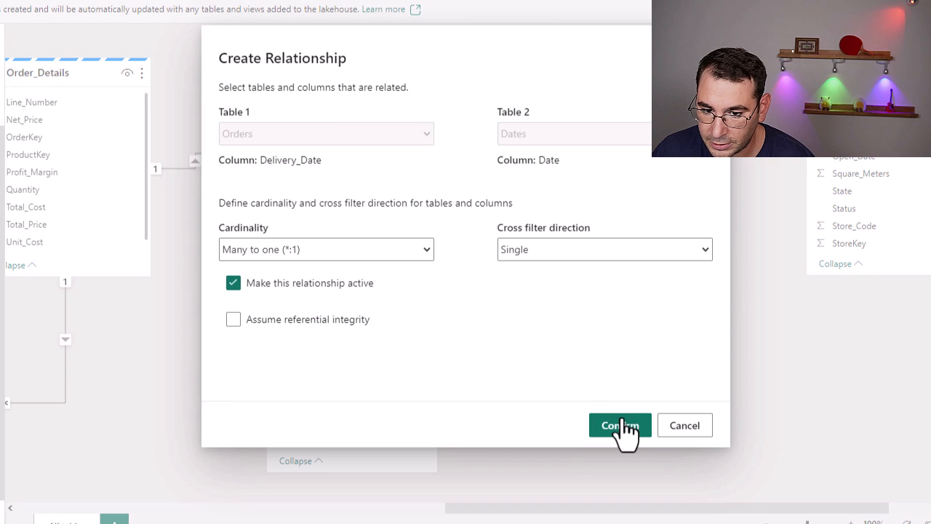
click(622, 427)
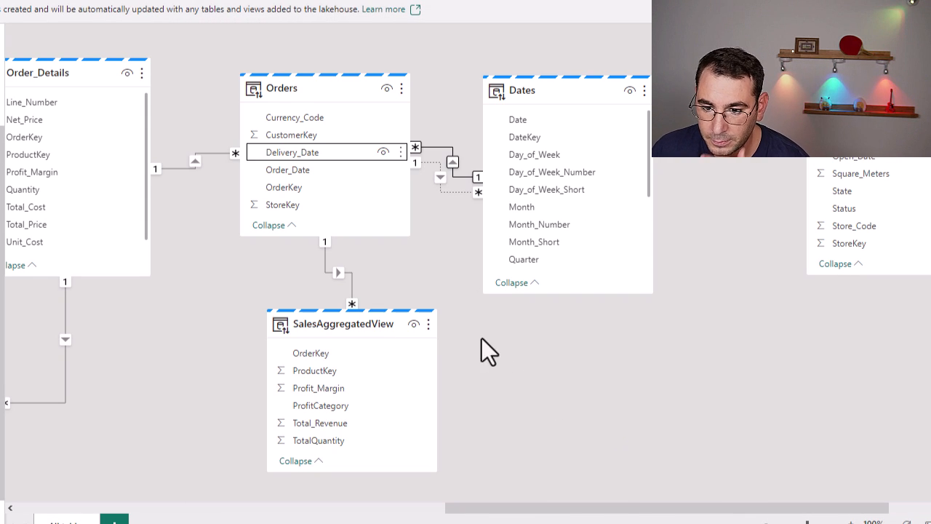
double_click(448, 161)
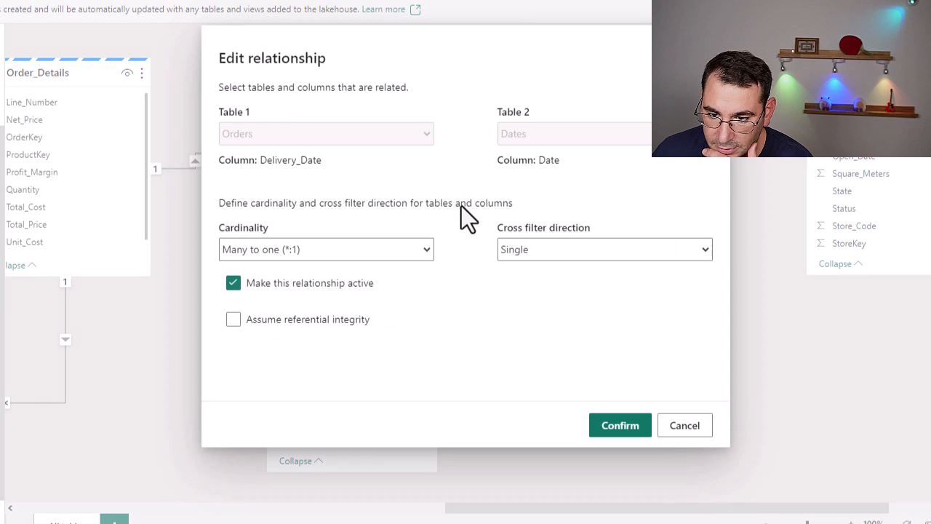
click(327, 285)
click(603, 435)
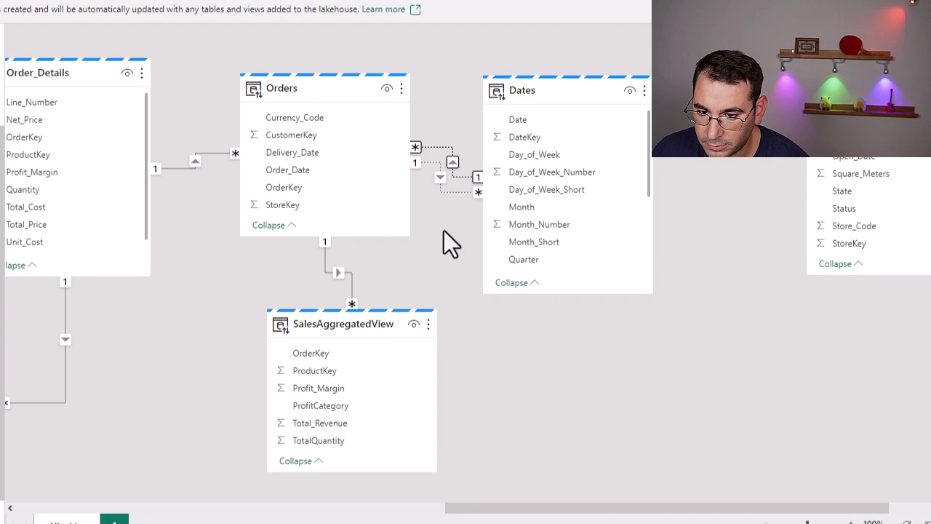
Move the Store table between Product and SalesAggregatedView, and create an active many-to-one, single-direction relationship from Orders StoreKey to Store StoreKey
drag(538, 344, 373, 336)
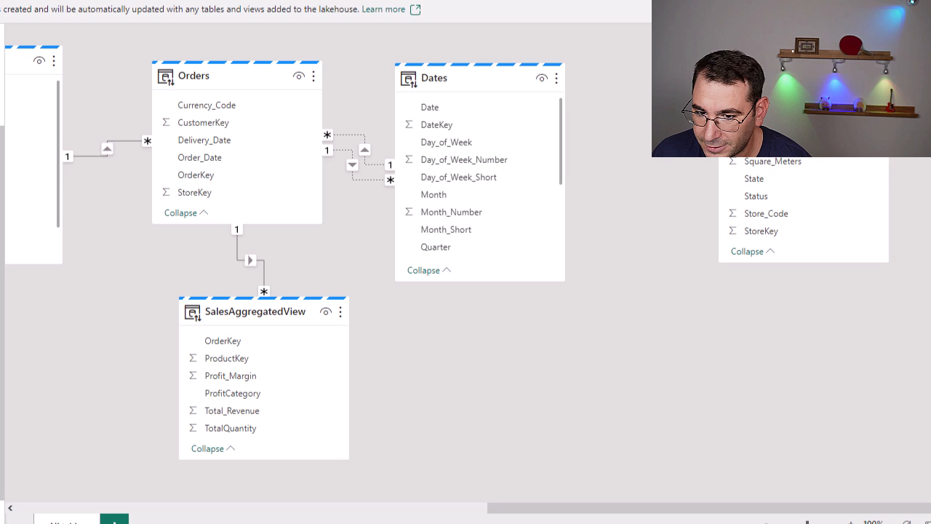
drag(801, 59, 387, 293)
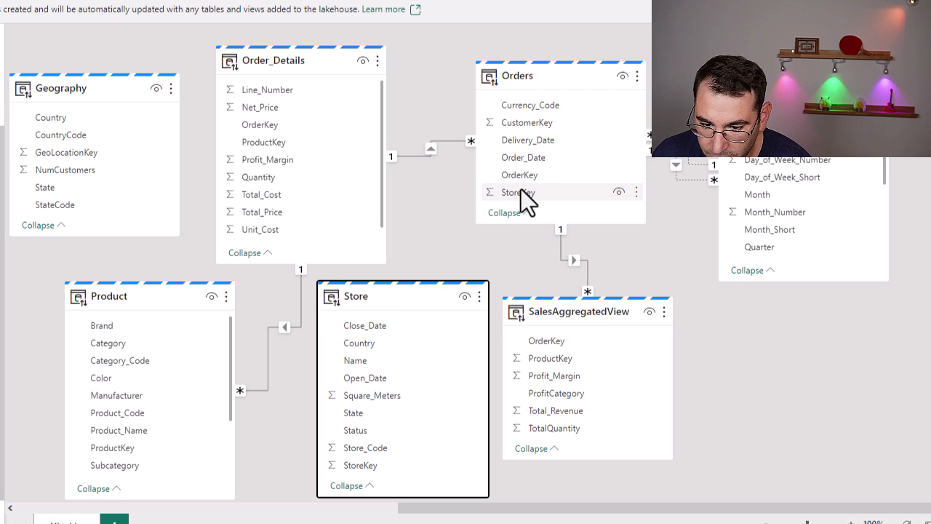
drag(519, 190, 413, 466)
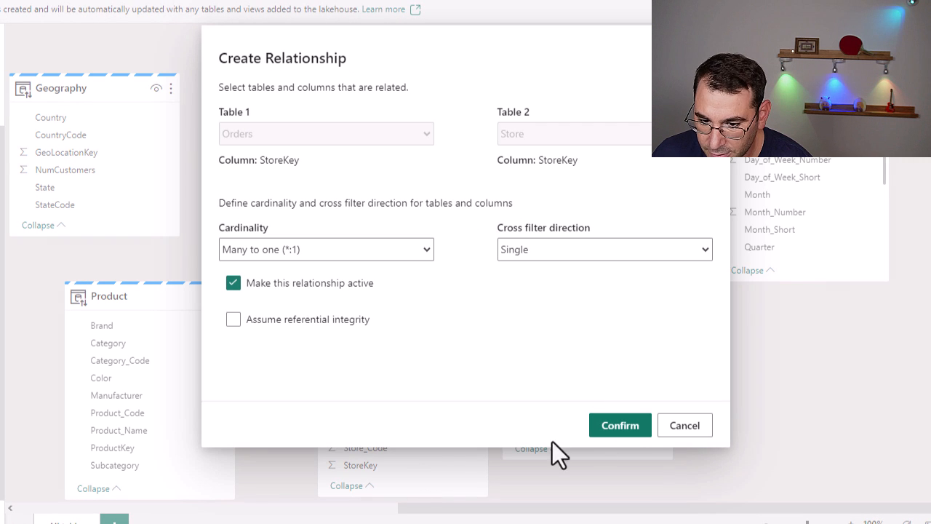
click(640, 429)
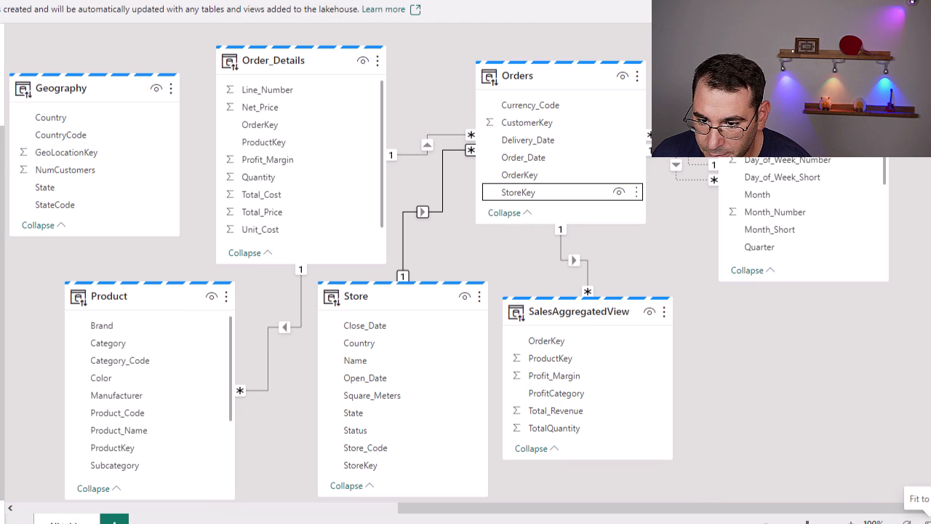
Rearrange the diagram with Orders below the Customer row, Order_Details beneath Orders, Product beside Order_Details, and SalesAggregatedView to the left of Orders
click(907, 521)
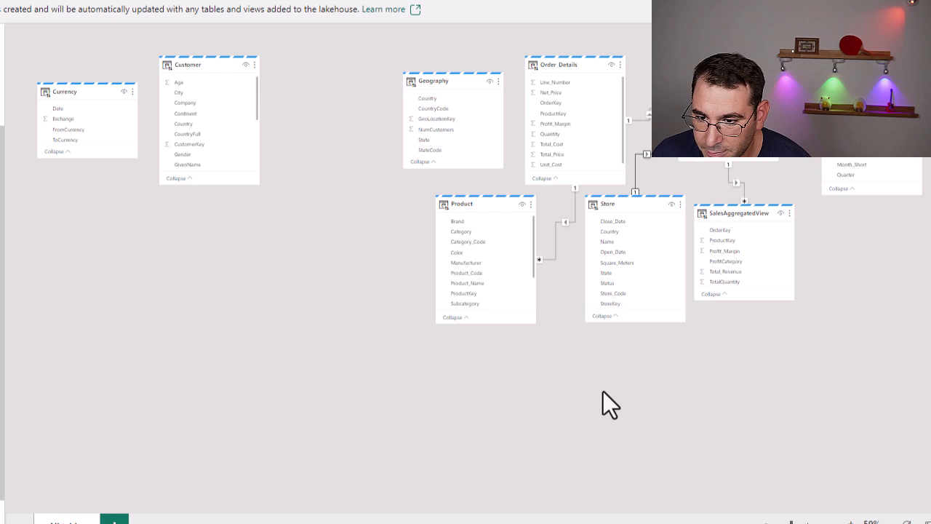
drag(725, 72, 324, 260)
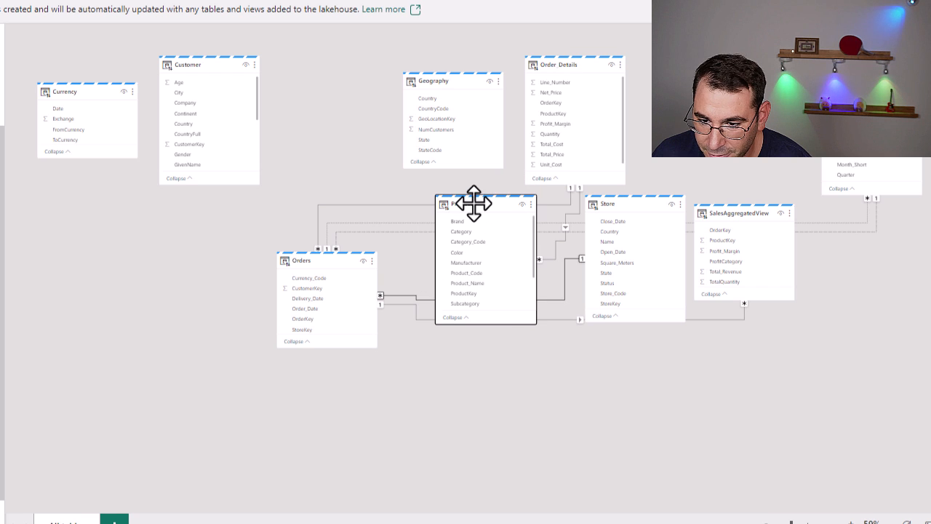
drag(480, 202, 509, 362)
drag(558, 63, 295, 385)
drag(722, 218, 133, 263)
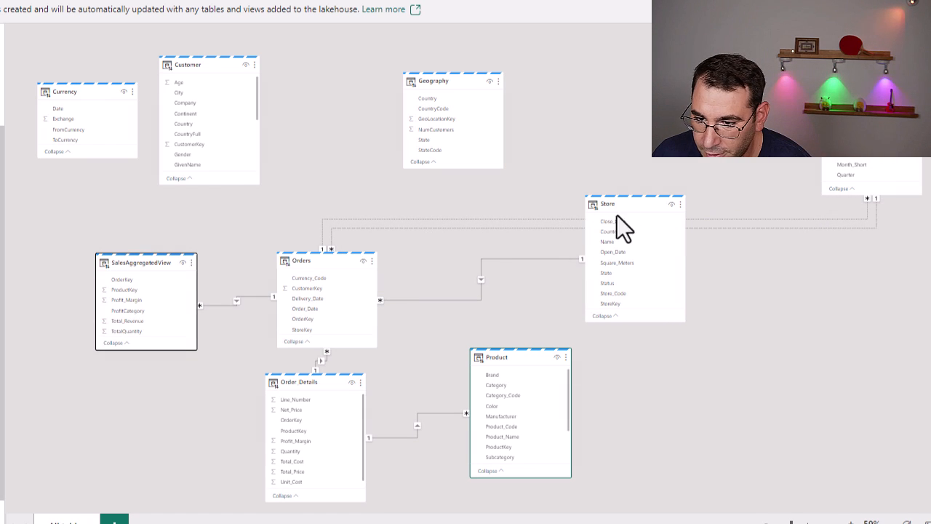
Place Store directly above Product and Dates directly above Orders, and shift the Customer table slightly down
drag(604, 209, 519, 233)
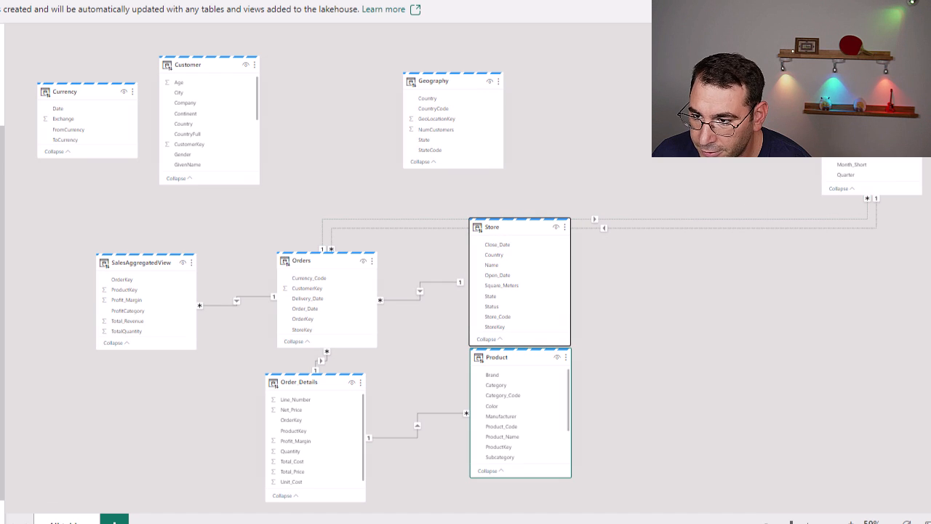
drag(858, 76, 310, 69)
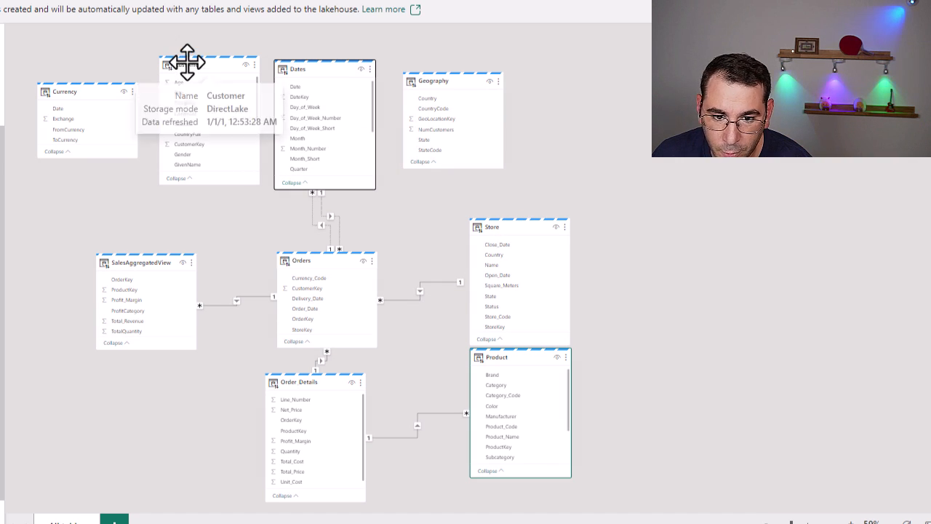
drag(187, 60, 181, 89)
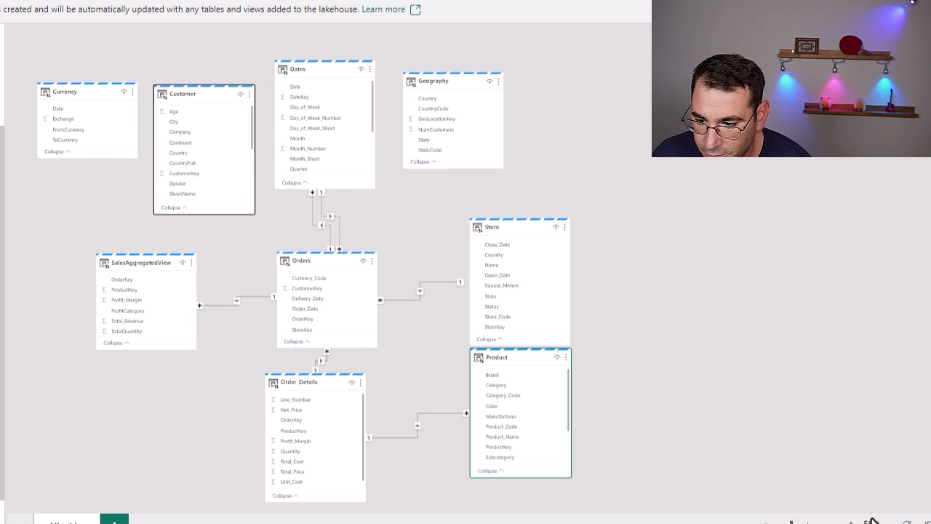
Create an active many-to-one, single-direction relationship from Customer CustomerKey to Orders CustomerKey
click(849, 523)
click(849, 523)
click(849, 523)
click(849, 523)
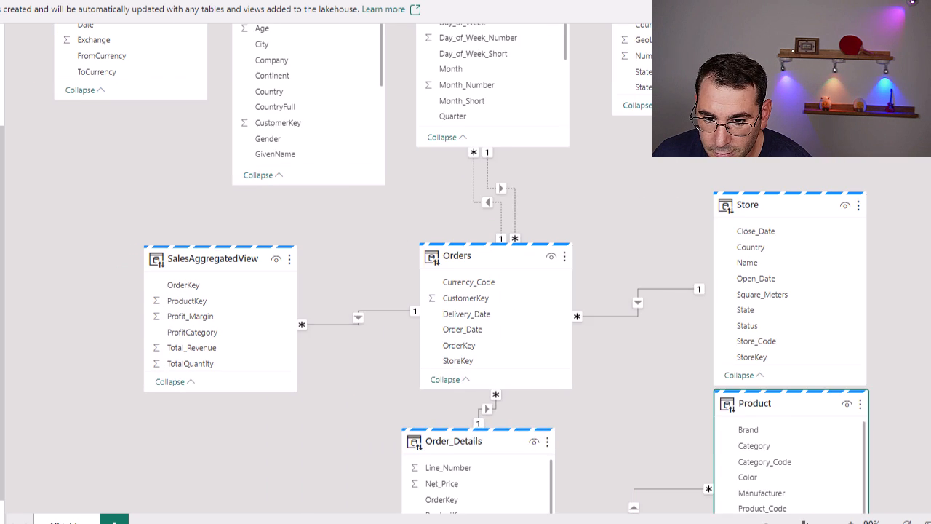
click(849, 523)
scroll(355, 336, up, 3)
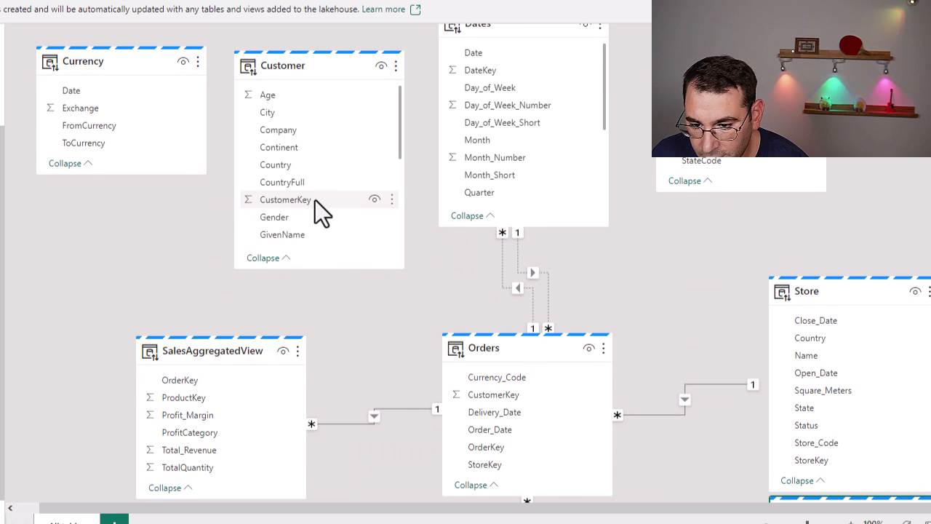
drag(311, 199, 525, 392)
click(624, 427)
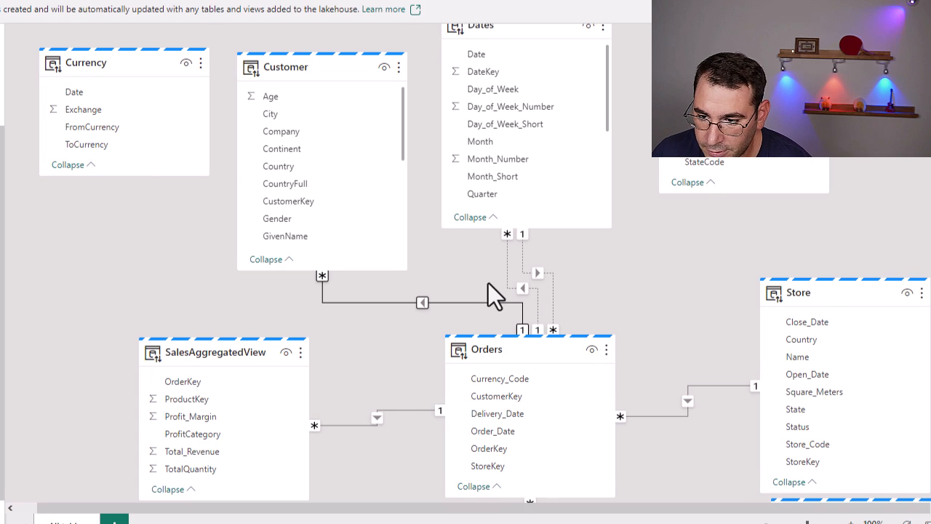
Move the Currency table lower, and create an active many-to-one, single-direction relationship from Orders Currency_Code to Currency FromCurrency
scroll(488, 283, down, 1)
scroll(488, 299, up, 2)
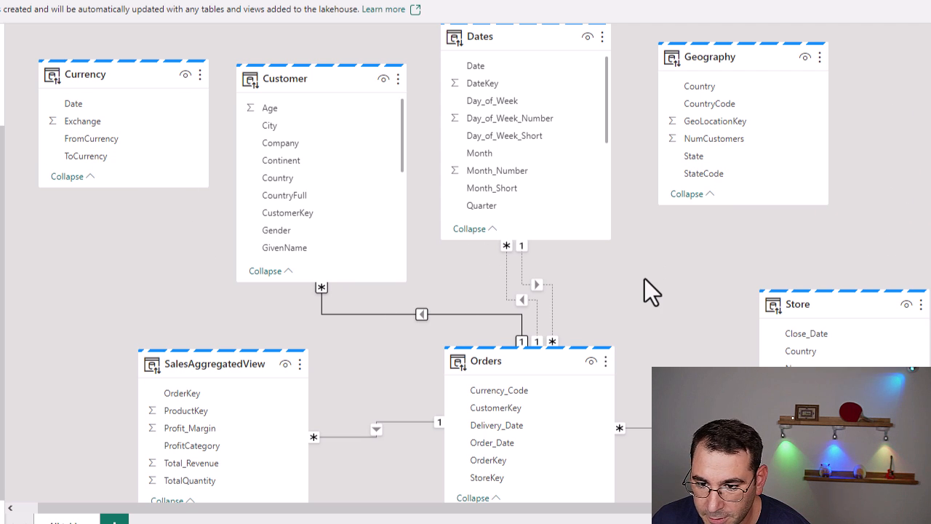
drag(126, 81, 131, 166)
scroll(403, 375, down, 3)
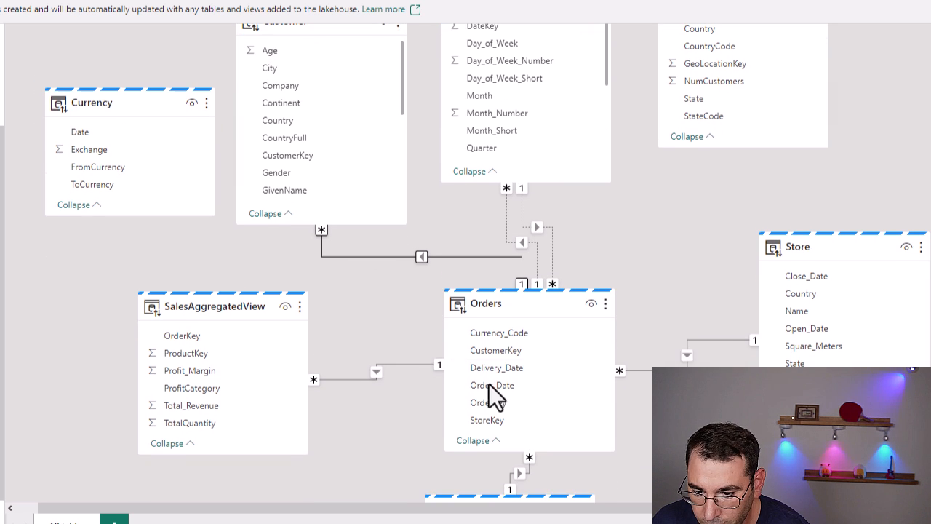
scroll(491, 385, down, 1)
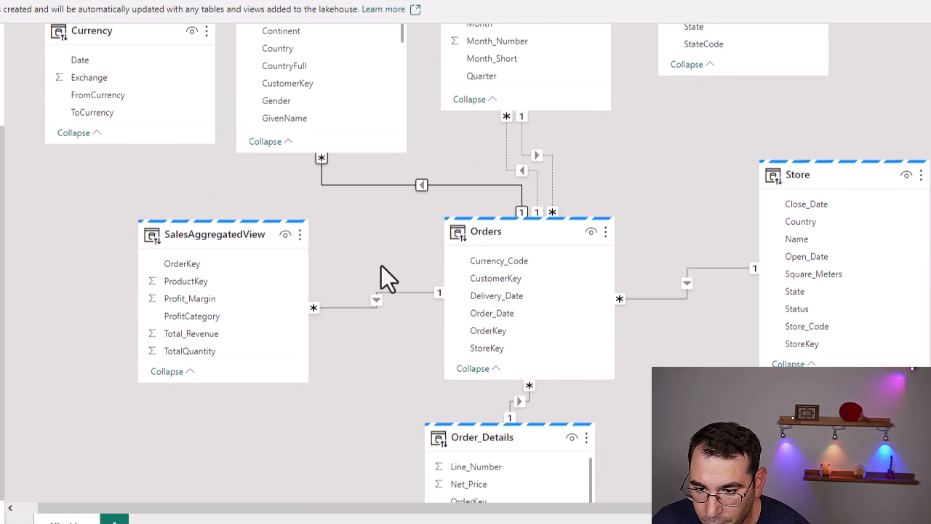
scroll(378, 285, up, 1)
drag(520, 312, 125, 140)
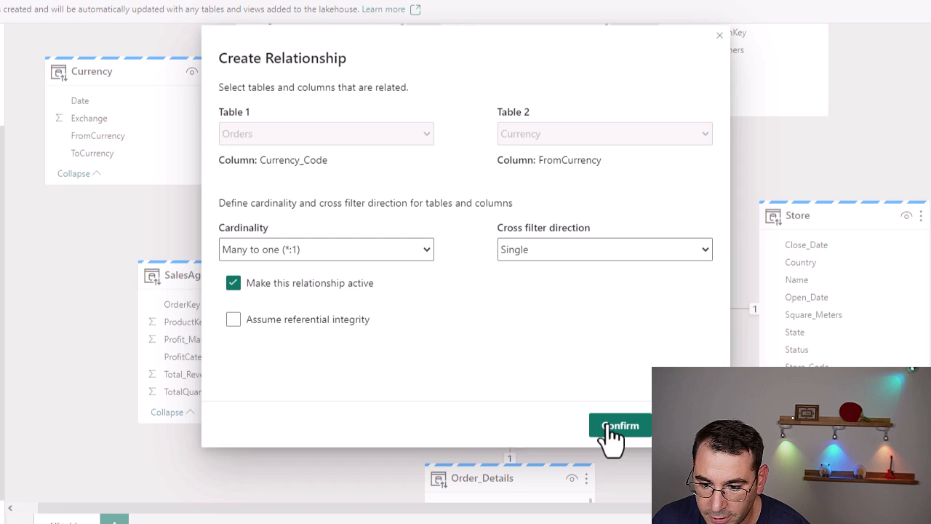
click(609, 426)
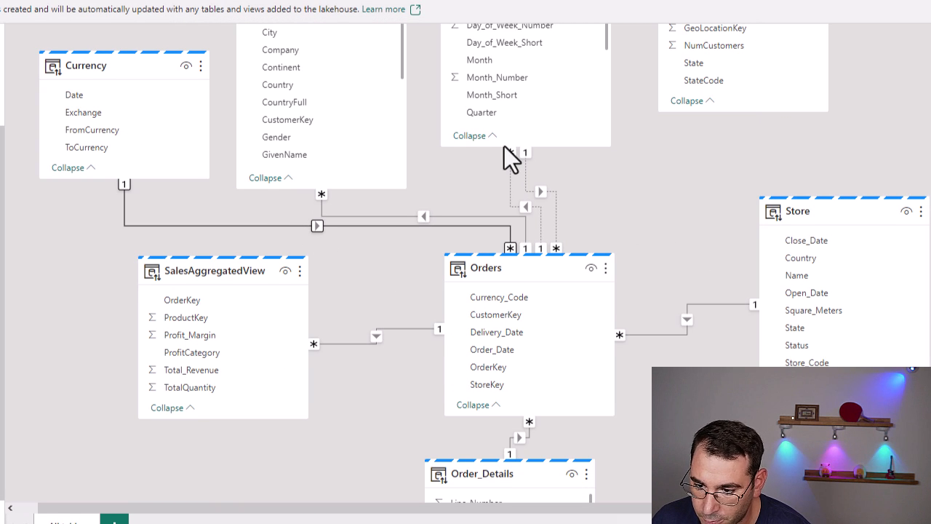
Fit all tables of the model diagram in view and review their relationships
scroll(511, 155, down, 3)
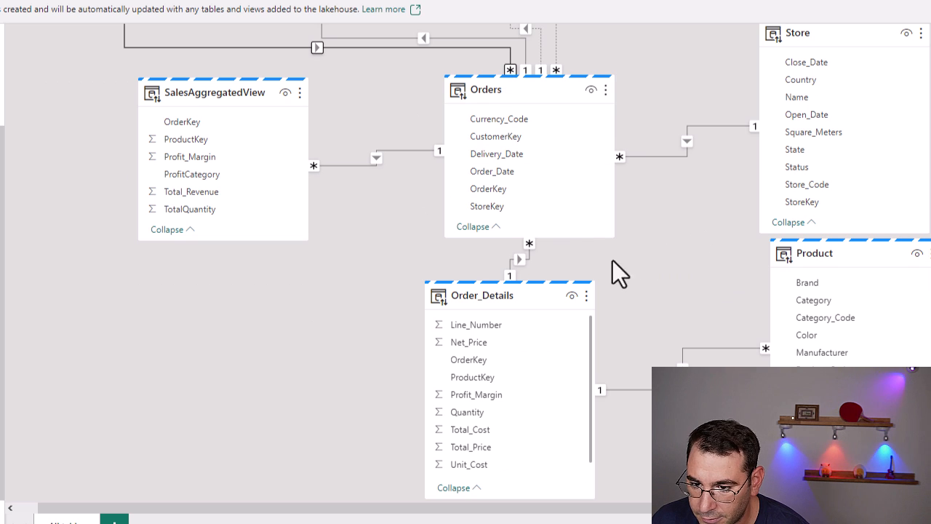
click(800, 521)
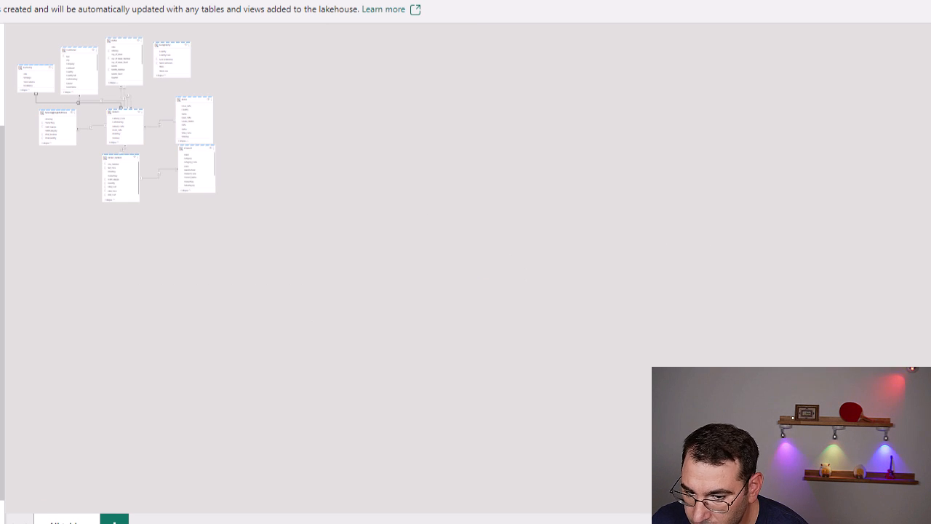
click(815, 521)
click(822, 521)
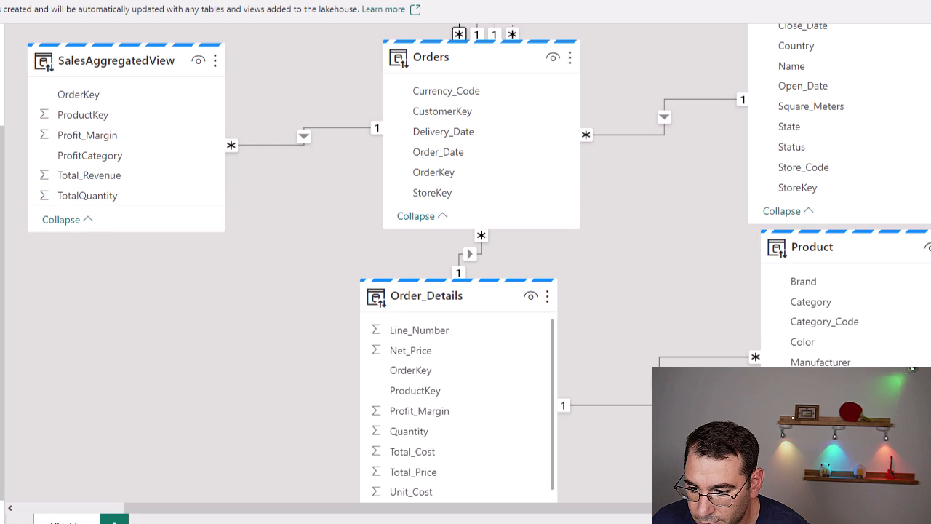
click(813, 521)
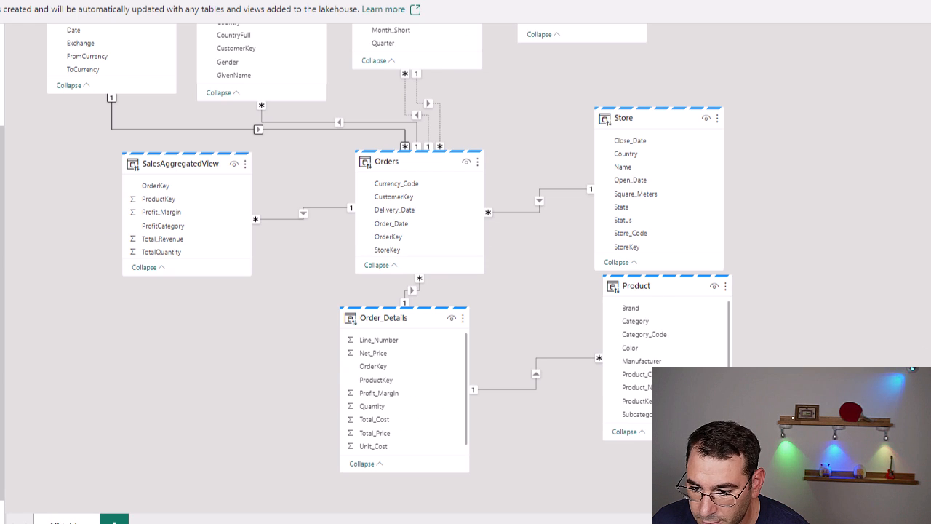
click(814, 521)
click(814, 521)
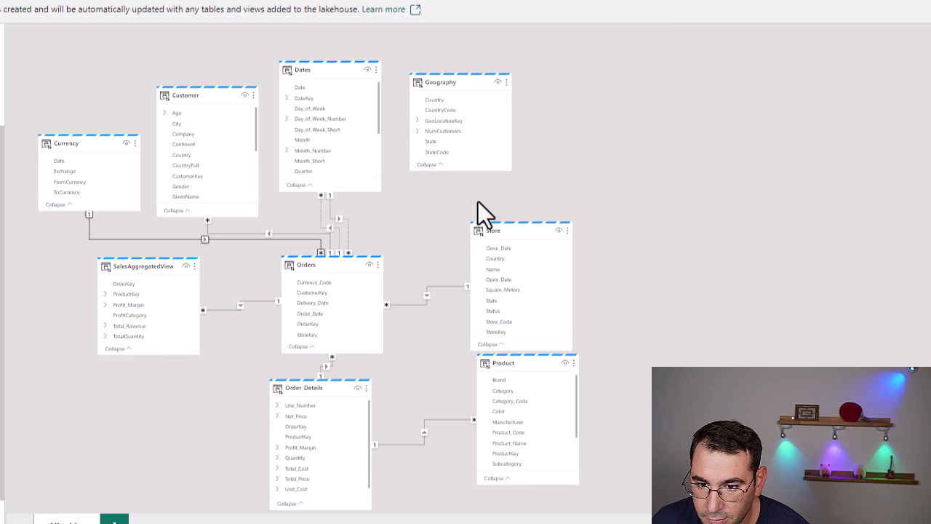
Move the Geography table farther away from the Dates table and hide it in report view
drag(457, 88, 553, 103)
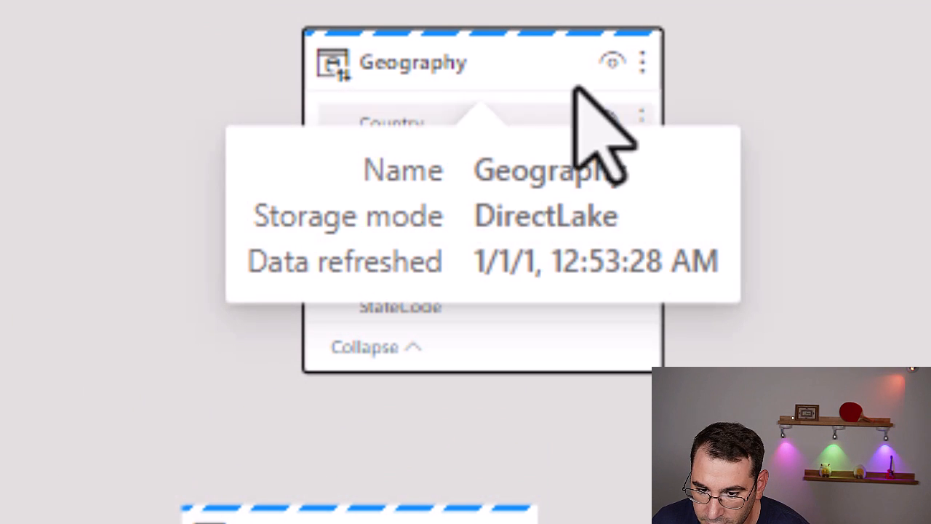
click(612, 64)
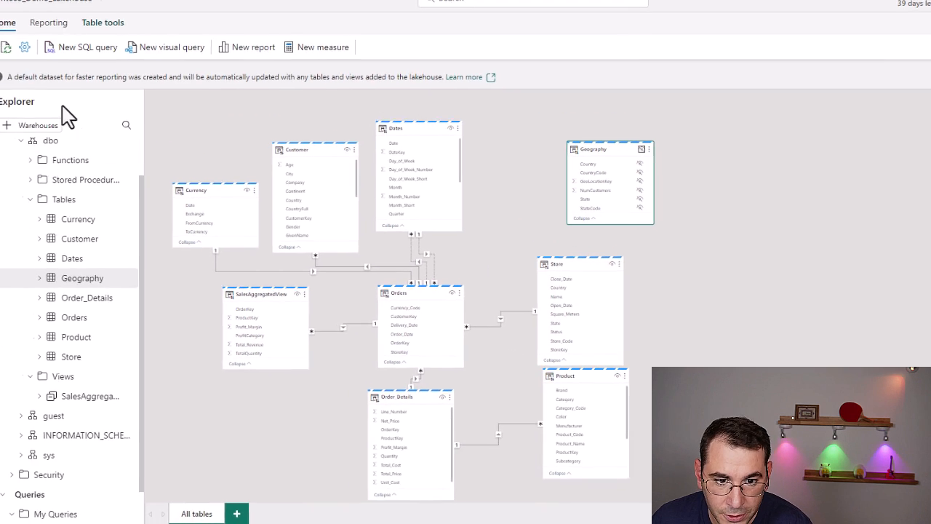
Run Automatically update dataset on the lakehouse's default Power BI dataset
click(64, 30)
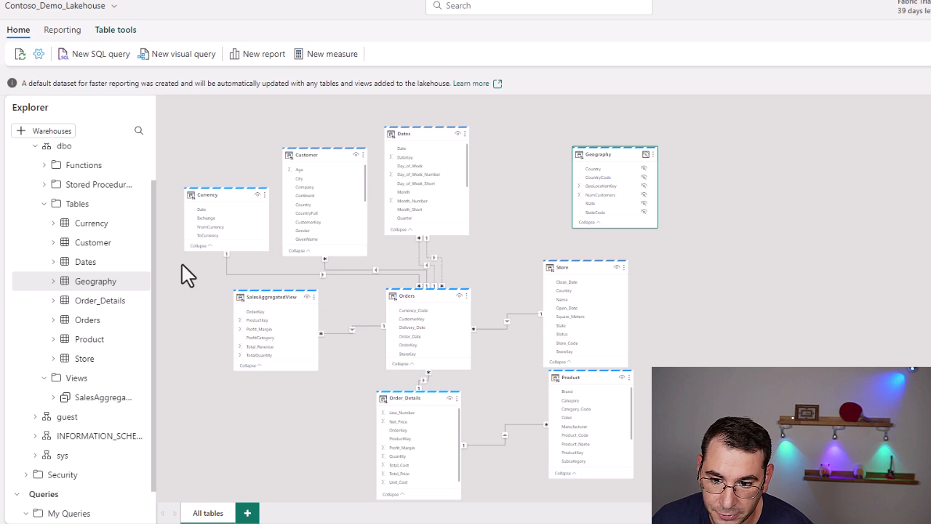
click(62, 30)
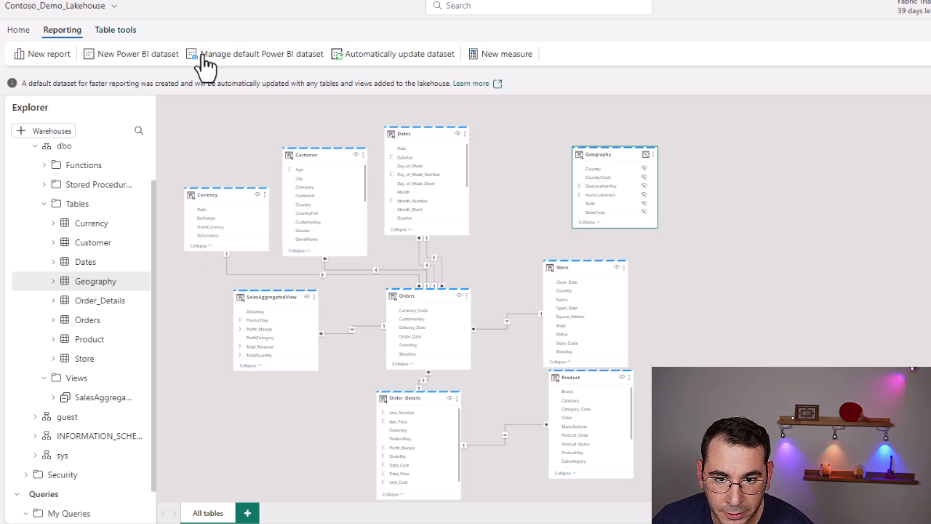
click(379, 58)
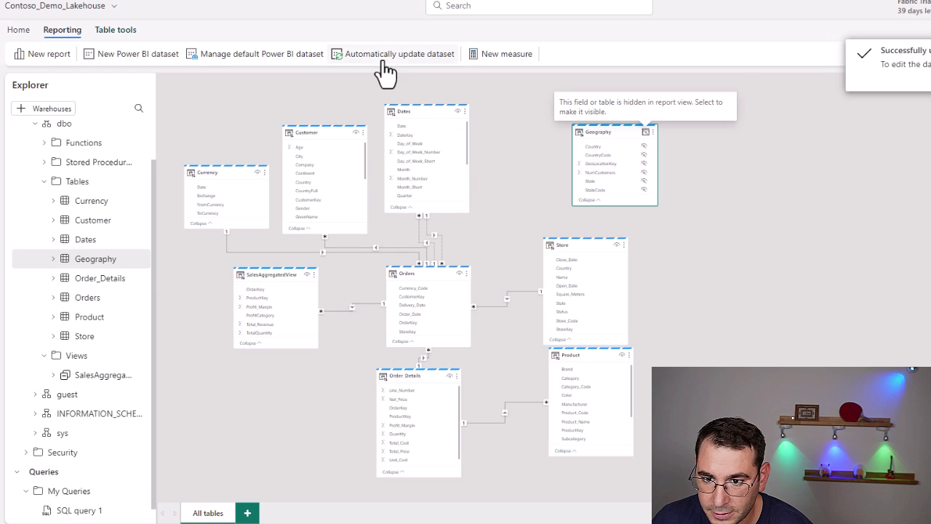
Check the objects included in the default Power BI dataset and confirm it with all tables and SalesAggregatedView selected
click(251, 65)
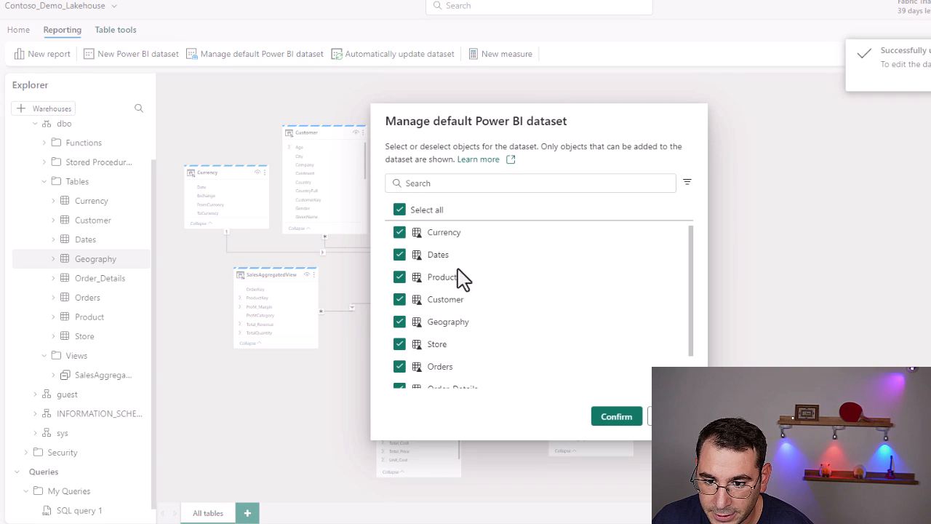
scroll(455, 284, down, 2)
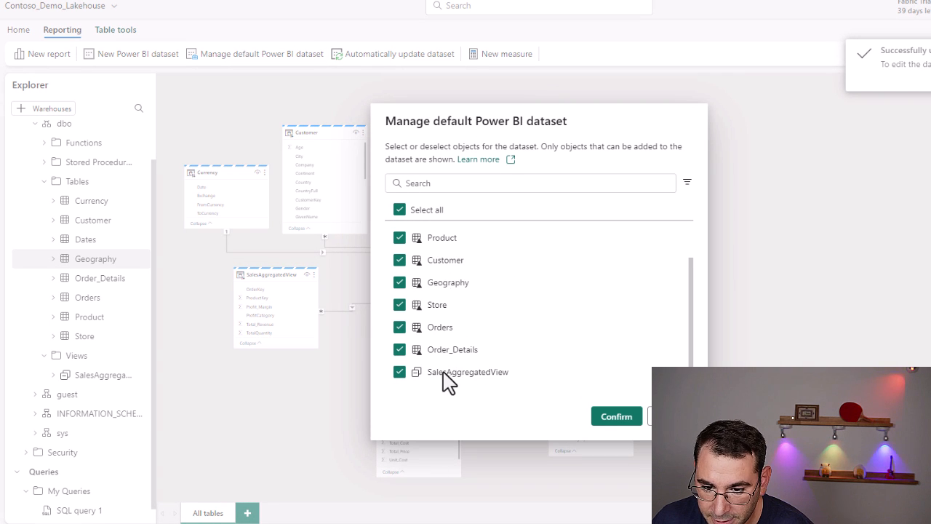
scroll(440, 376, up, 2)
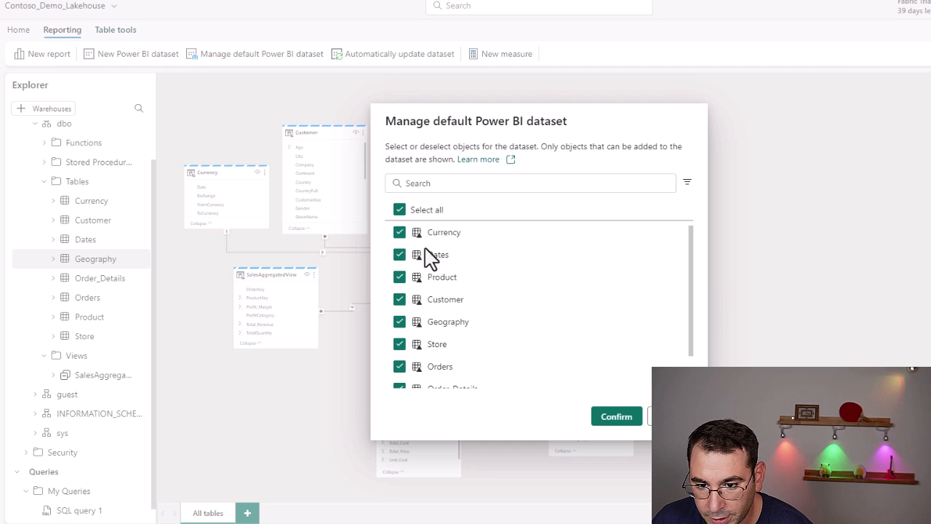
scroll(431, 256, down, 2)
scroll(440, 342, up, 2)
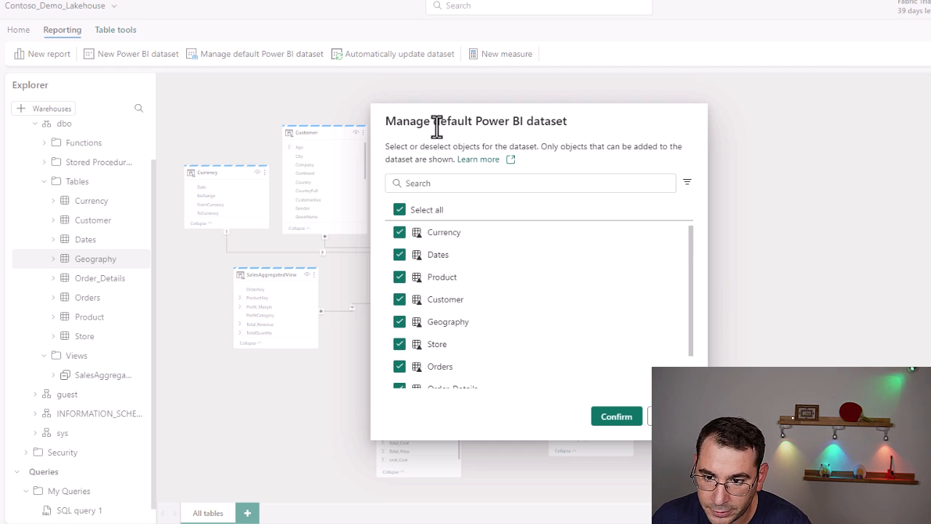
scroll(474, 306, down, 2)
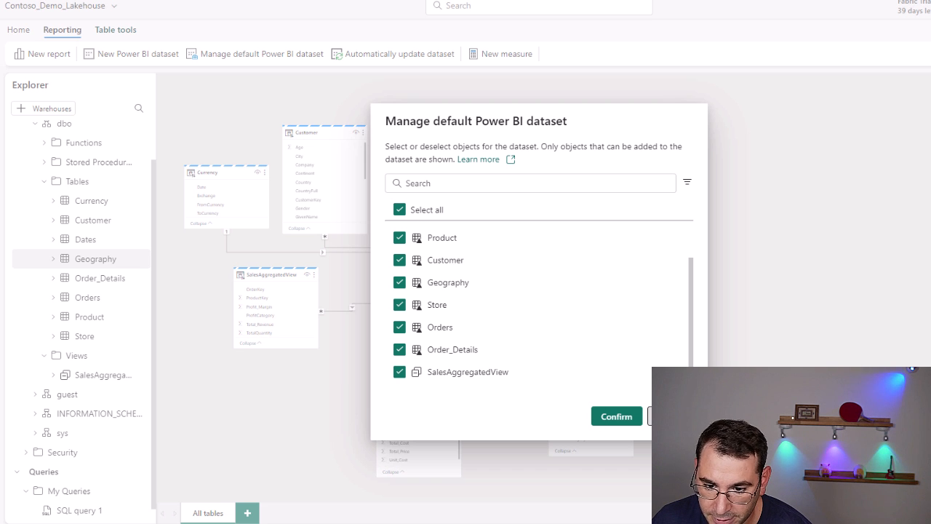
click(617, 416)
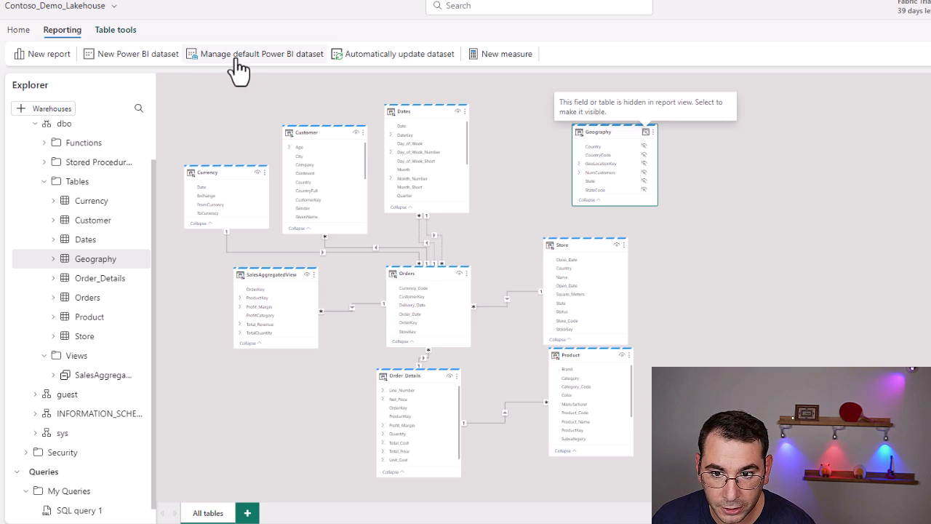
Create a new Power BI dataset from the lakehouse with all listed tables selected, from Currency through Order_Details
click(123, 69)
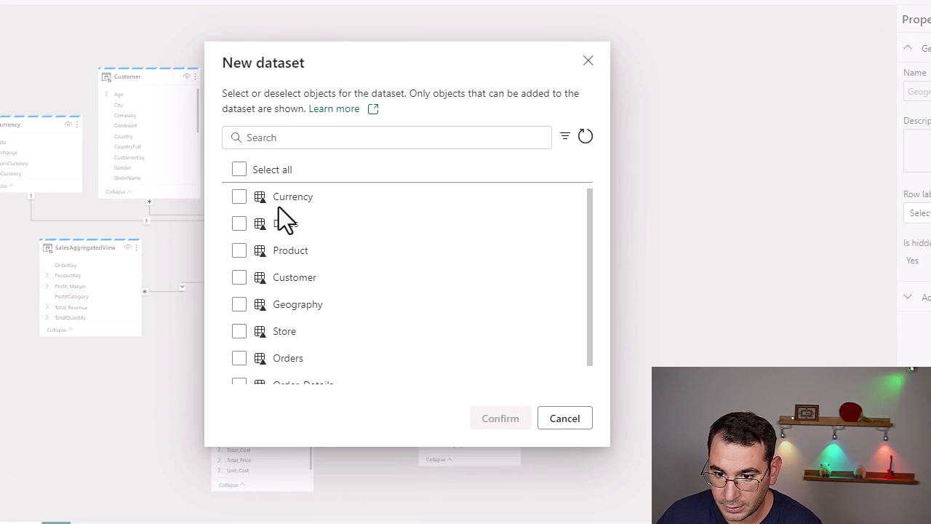
scroll(279, 206, down, 1)
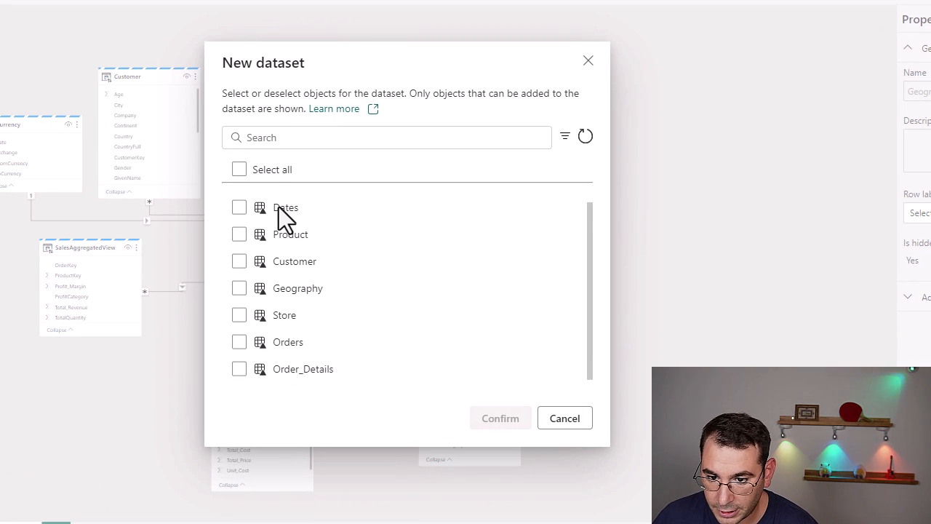
scroll(281, 211, up, 1)
click(242, 171)
scroll(295, 263, down, 1)
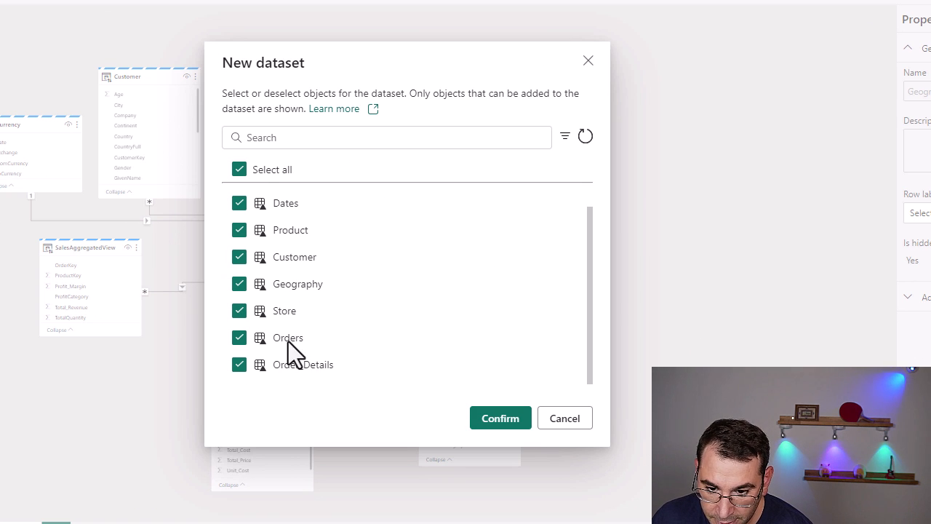
scroll(305, 329, up, 1)
scroll(299, 242, down, 1)
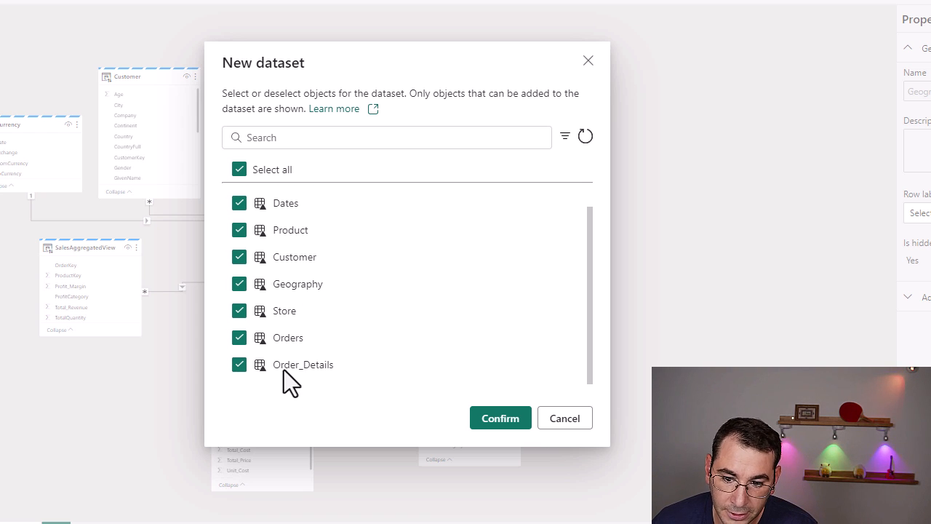
scroll(284, 371, up, 1)
scroll(291, 354, down, 1)
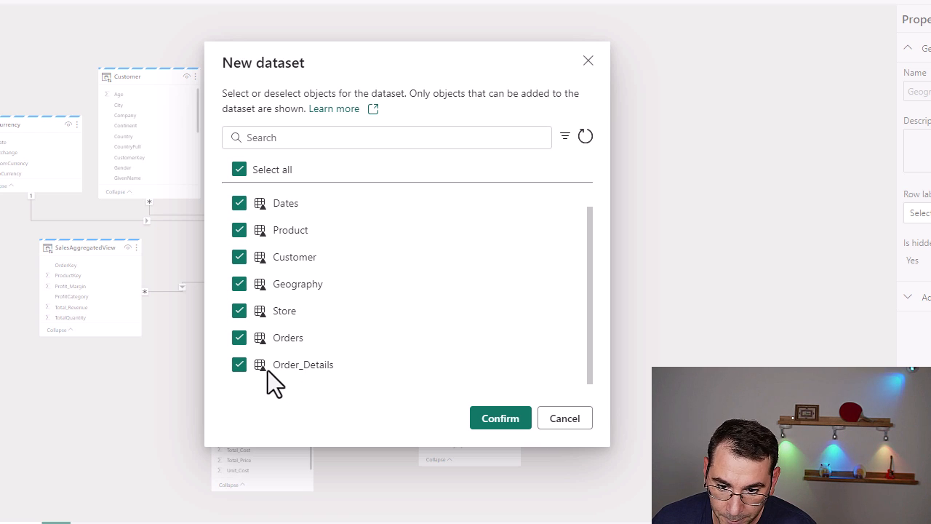
scroll(262, 371, up, 1)
scroll(266, 365, down, 1)
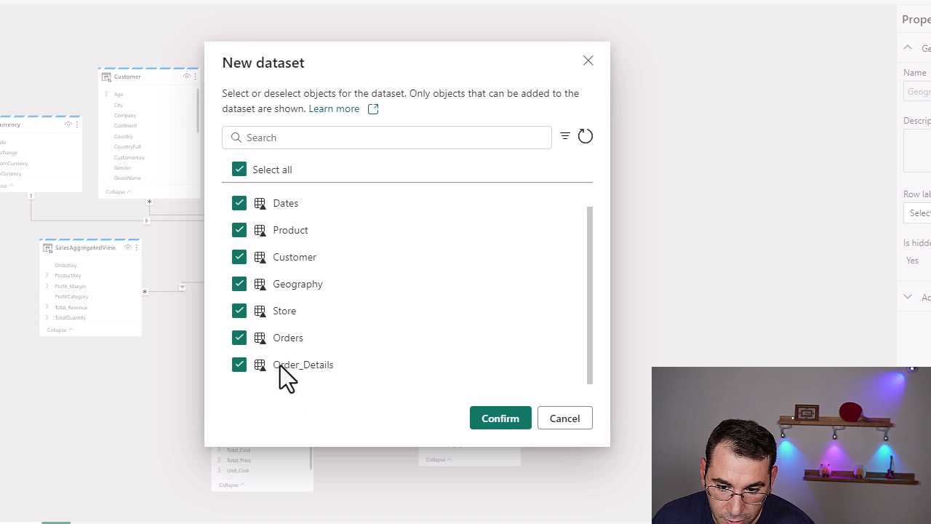
scroll(281, 364, up, 1)
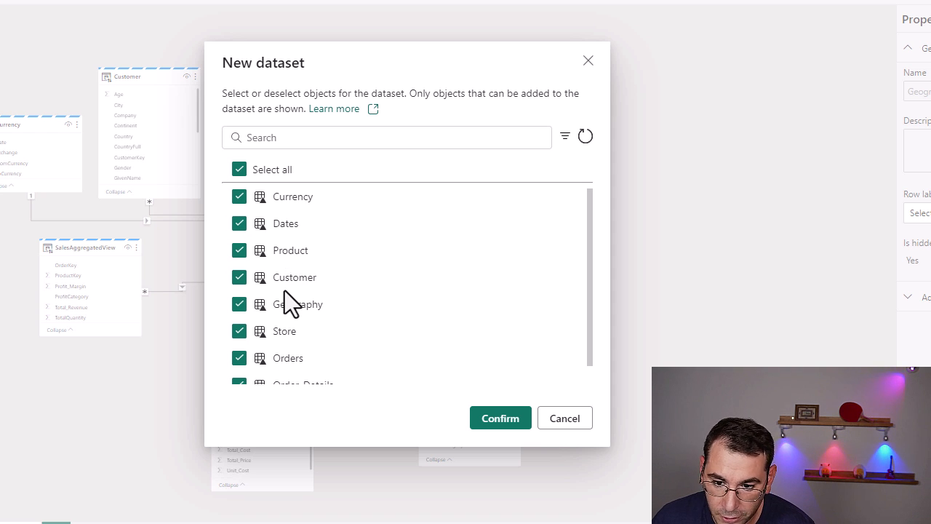
scroll(284, 290, down, 1)
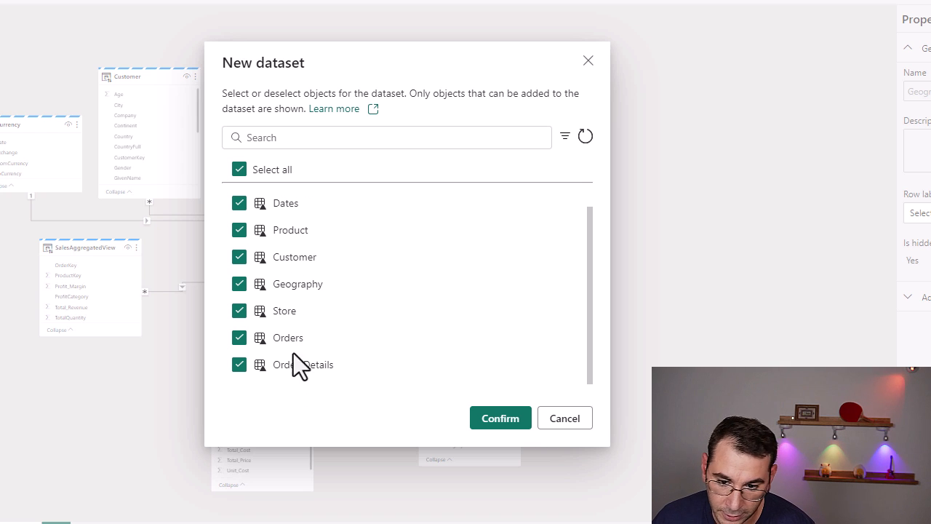
scroll(297, 323, up, 1)
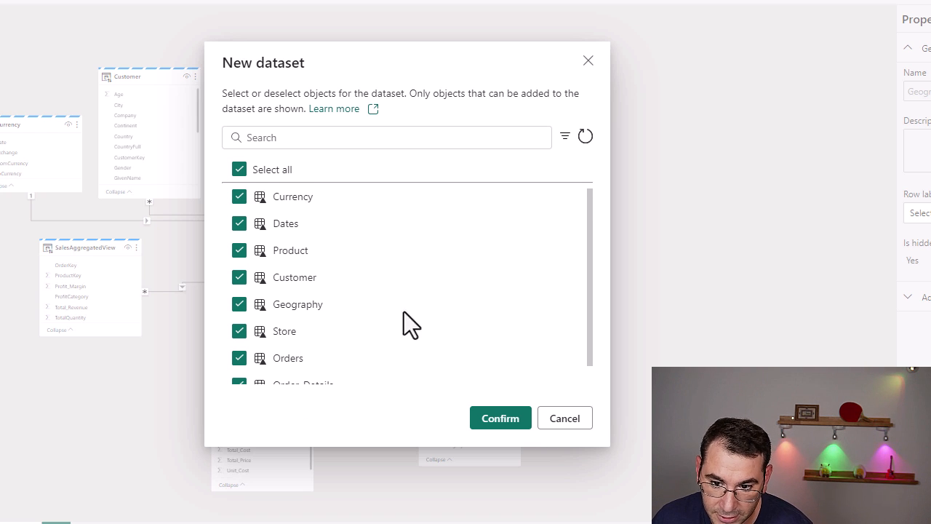
click(508, 422)
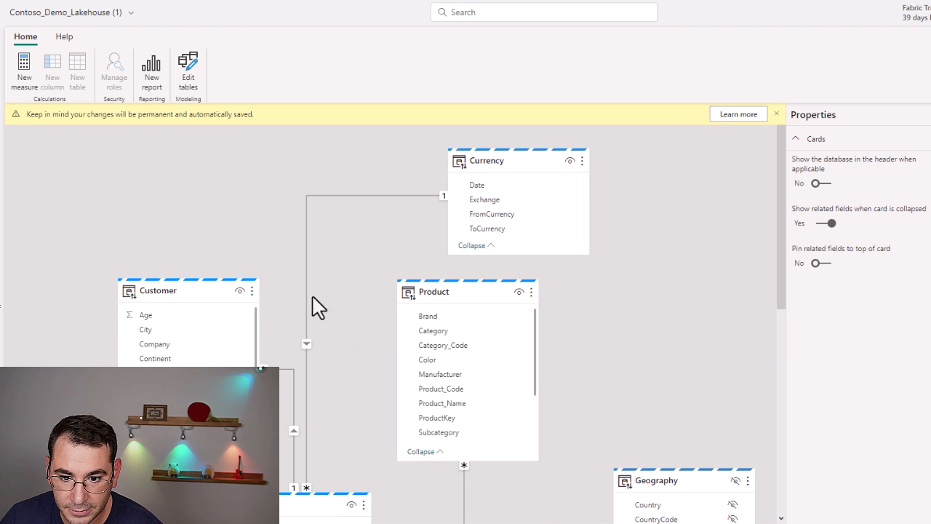
Examine the new dataset's model diagram and expand the advanced properties of the Orders table
scroll(311, 297, down, 2)
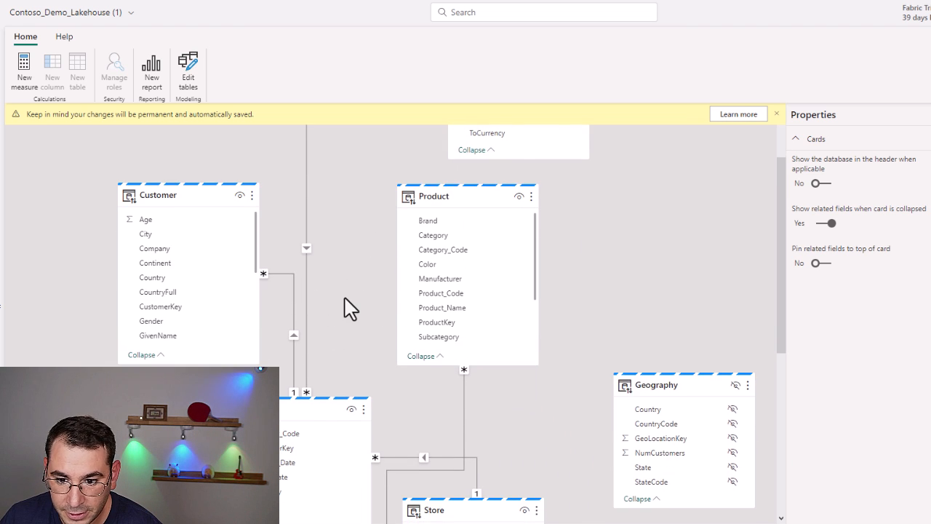
scroll(393, 308, down, 2)
scroll(480, 247, down, 2)
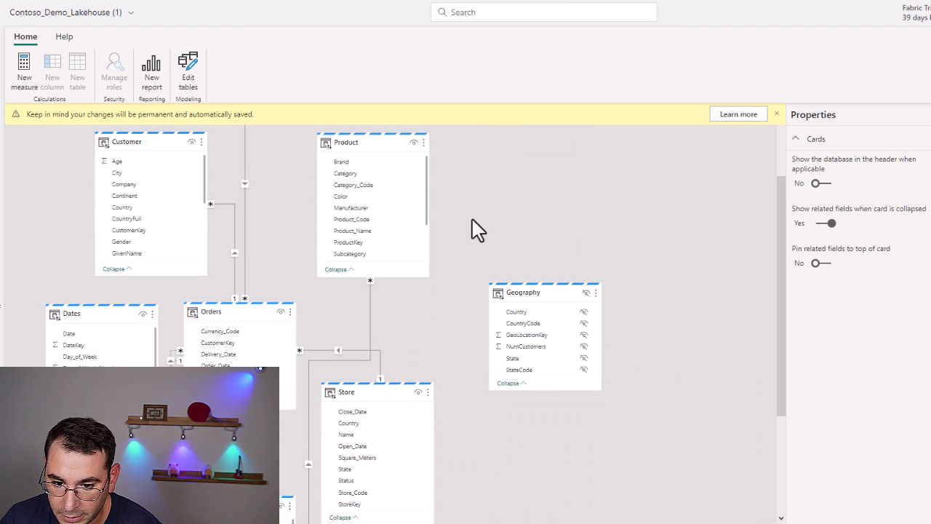
click(245, 308)
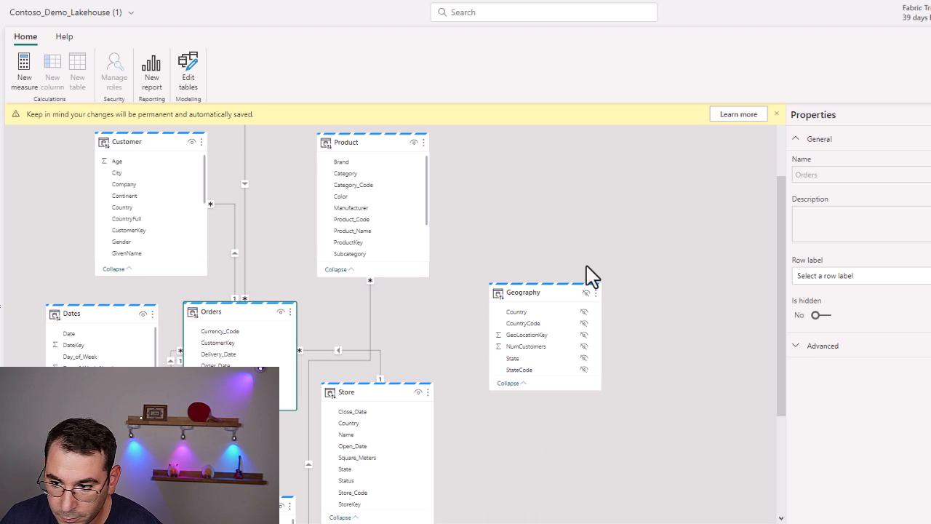
click(811, 351)
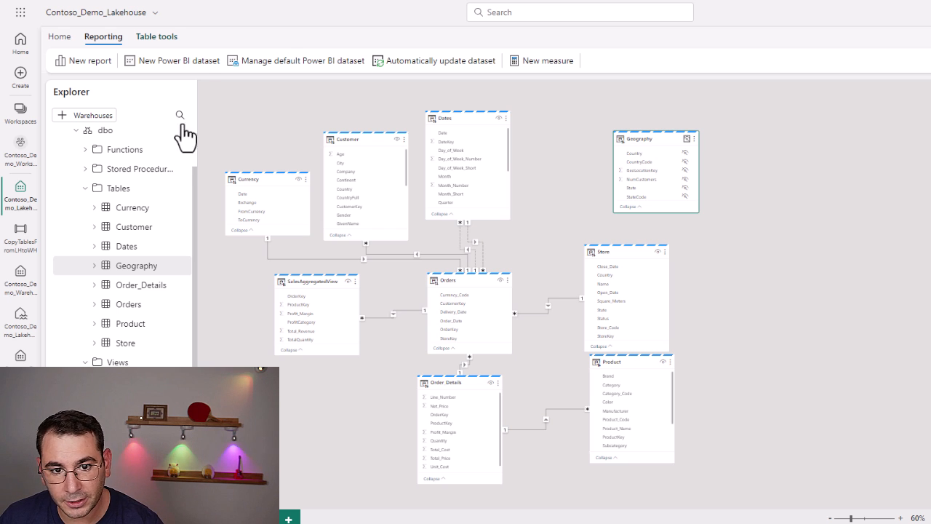
Return to Contoso_Demo_Workspace, filter its items to the Data pipeline type, and open the CopyTablesFromLHtoWH pipeline
click(60, 37)
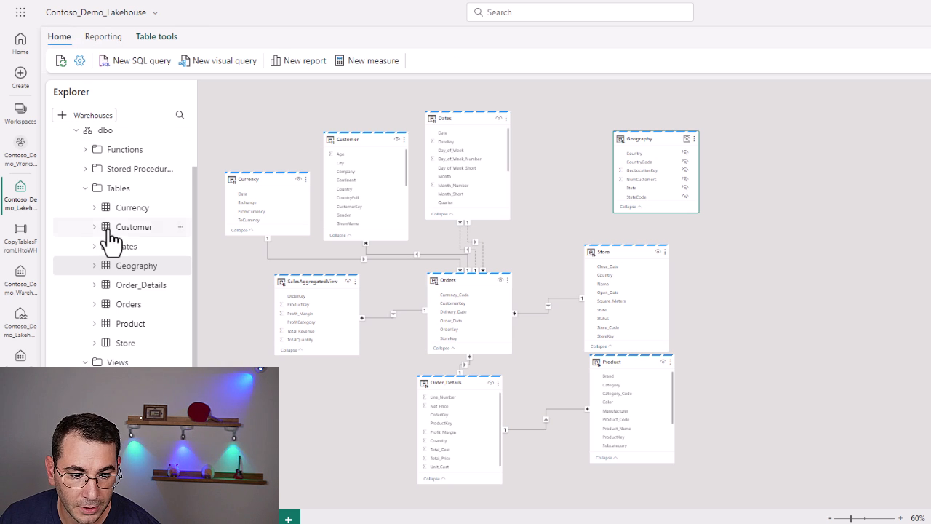
click(24, 163)
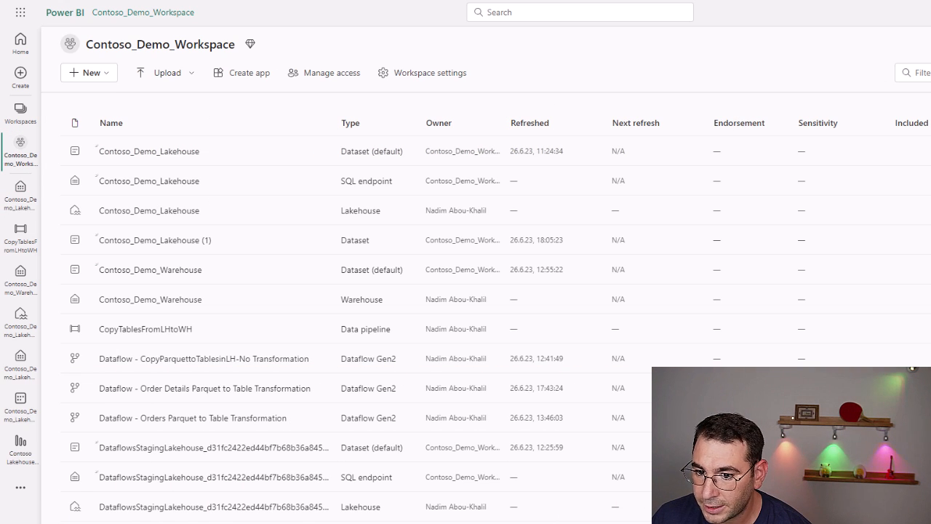
click(930, 73)
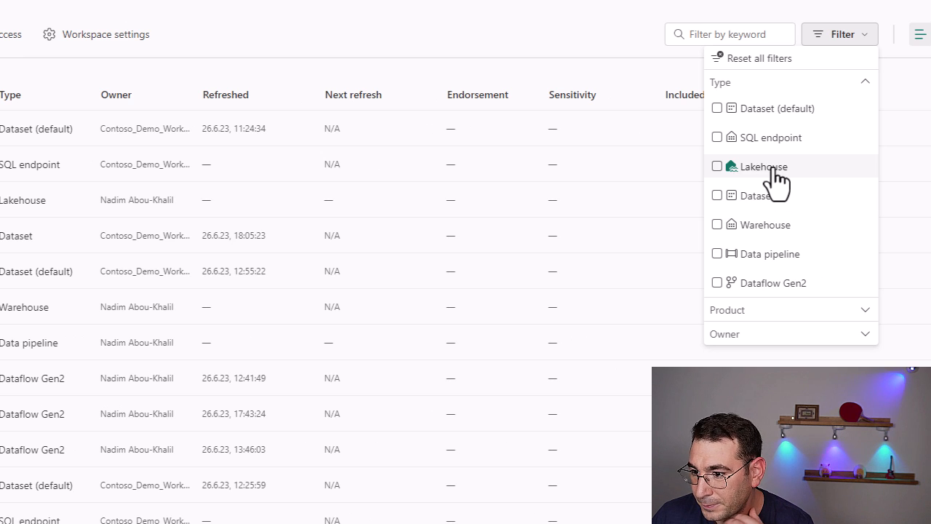
click(754, 254)
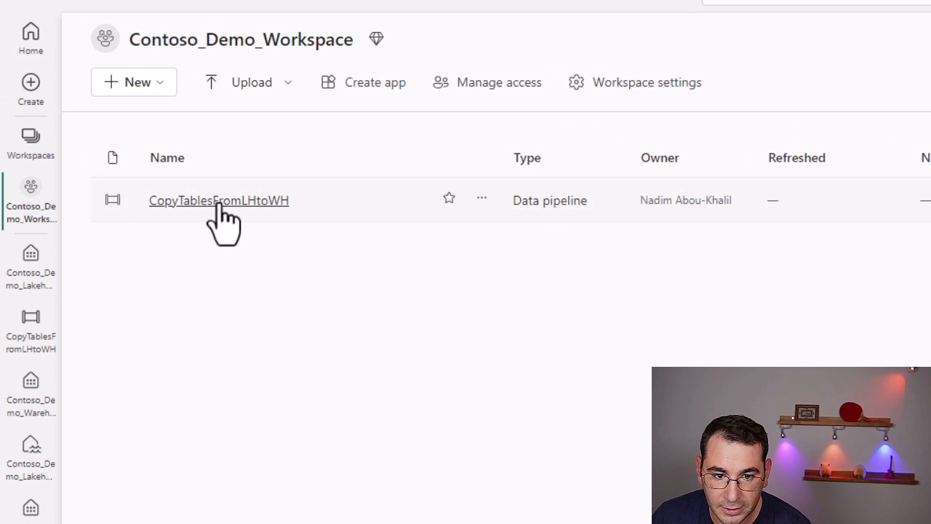
click(219, 202)
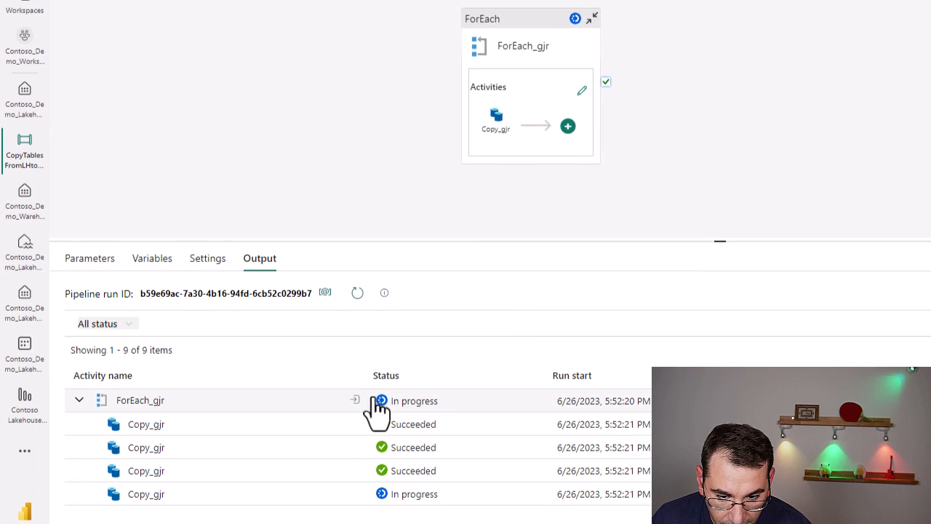
Examine the run status of ForEach_gjr and its Copy_gjr activities in the pipeline output, enlarging the canvas to inspect the ForEach activity
scroll(403, 484, down, 2)
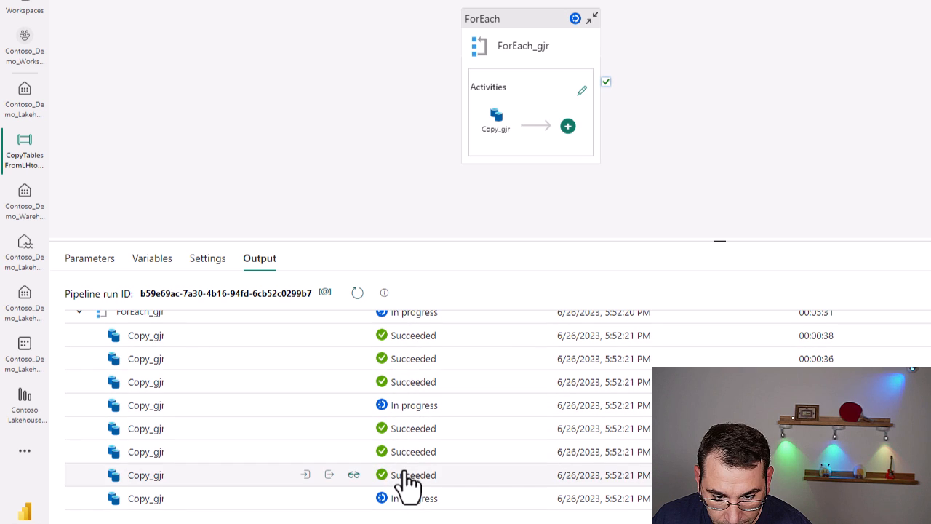
scroll(436, 443, up, 1)
scroll(438, 441, down, 1)
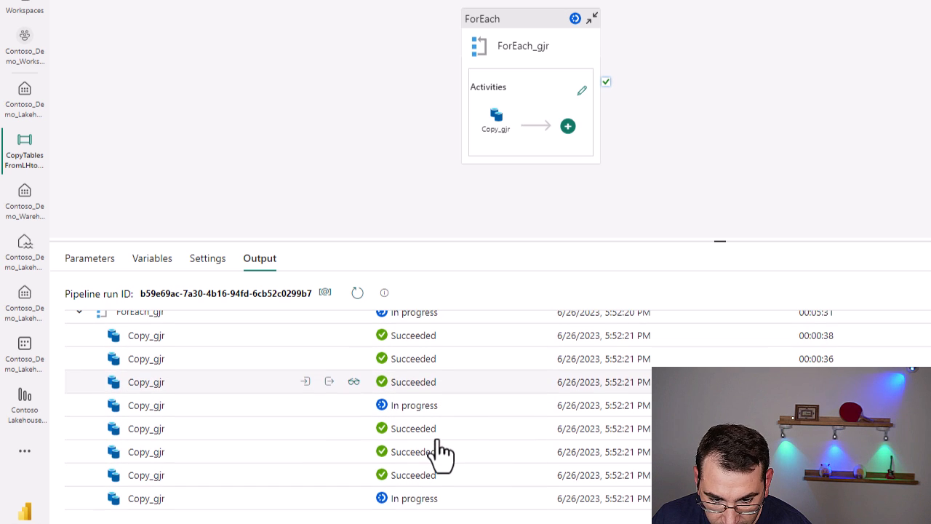
scroll(438, 436, up, 1)
scroll(428, 455, down, 1)
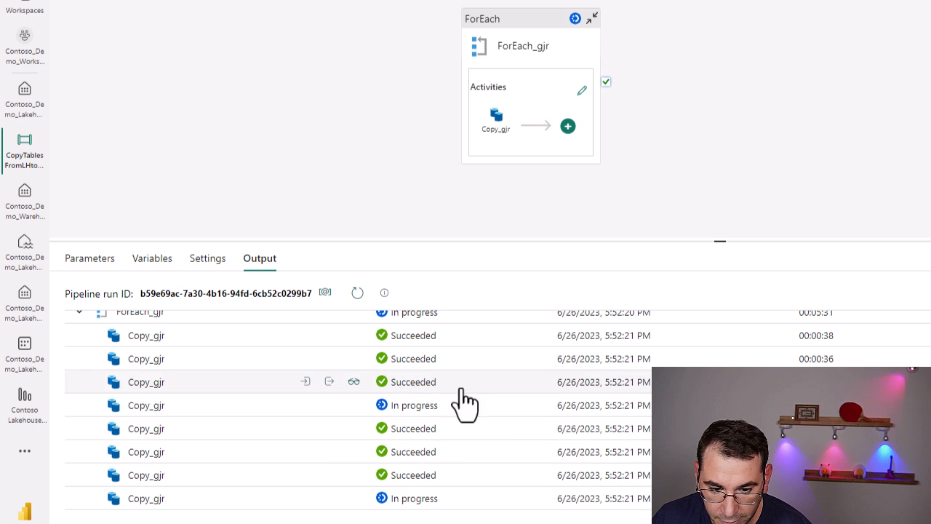
scroll(493, 408, up, 3)
scroll(494, 407, up, 1)
drag(497, 239, 512, 326)
click(531, 29)
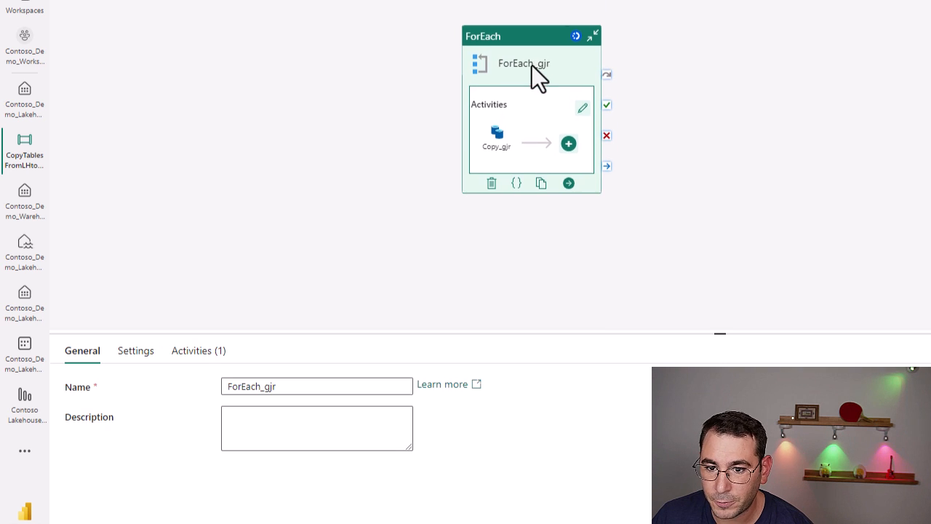
click(605, 29)
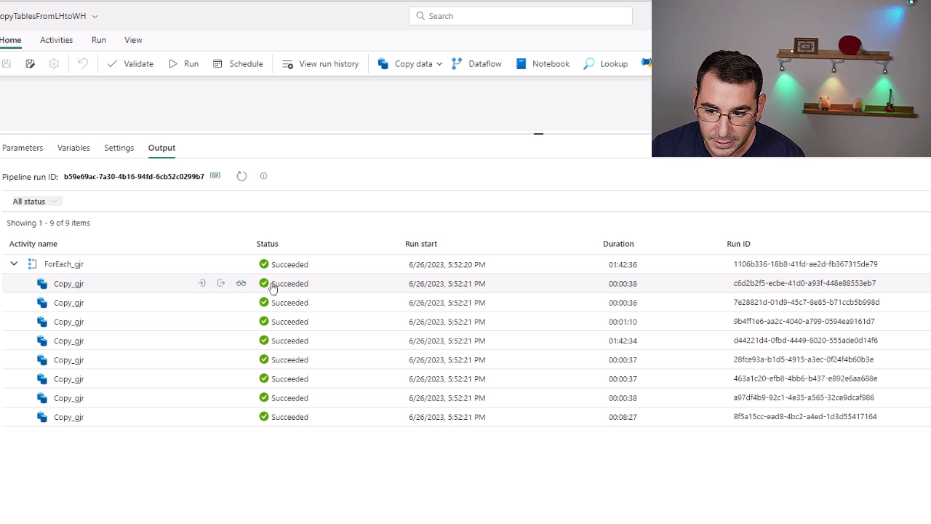
Bring the pipeline canvas back into view and inspect the general properties of the ForEach_gjr activity
drag(334, 133, 341, 339)
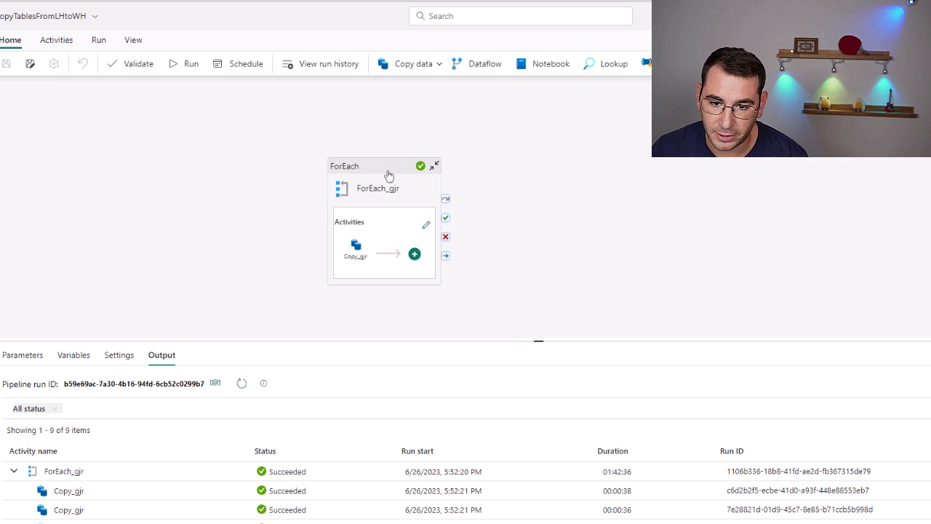
drag(389, 175, 387, 157)
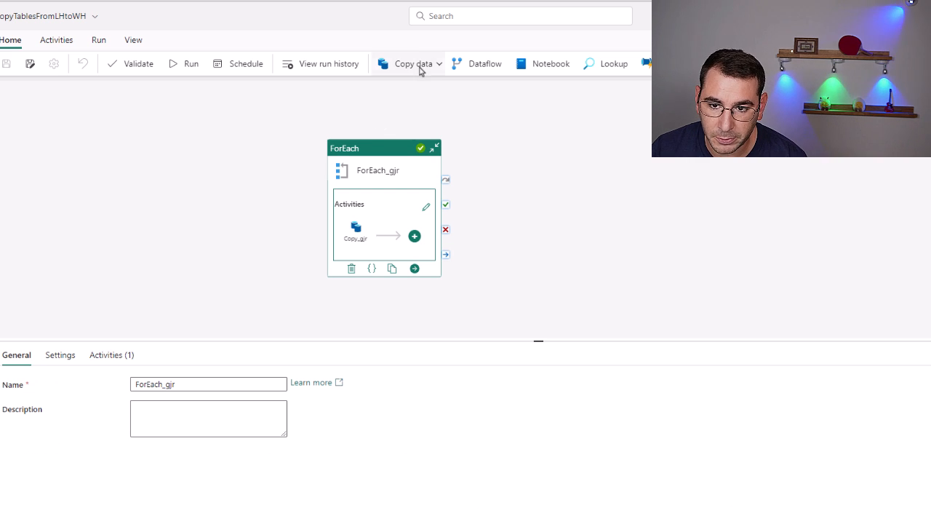
click(466, 205)
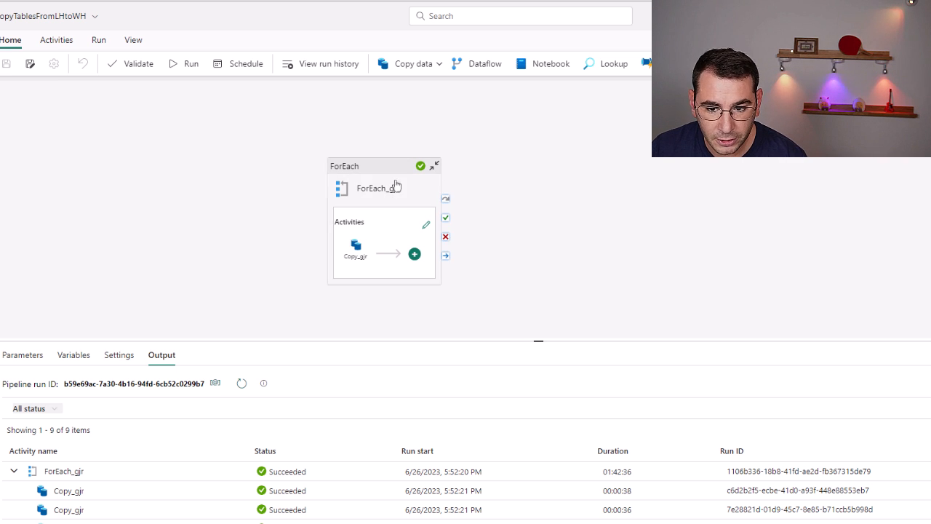
Filter the items of Contoso_Demo_Workspace to the Warehouse type, open Contoso_Demo_Warehouse and preview its Order_Details table
click(59, 27)
click(55, 101)
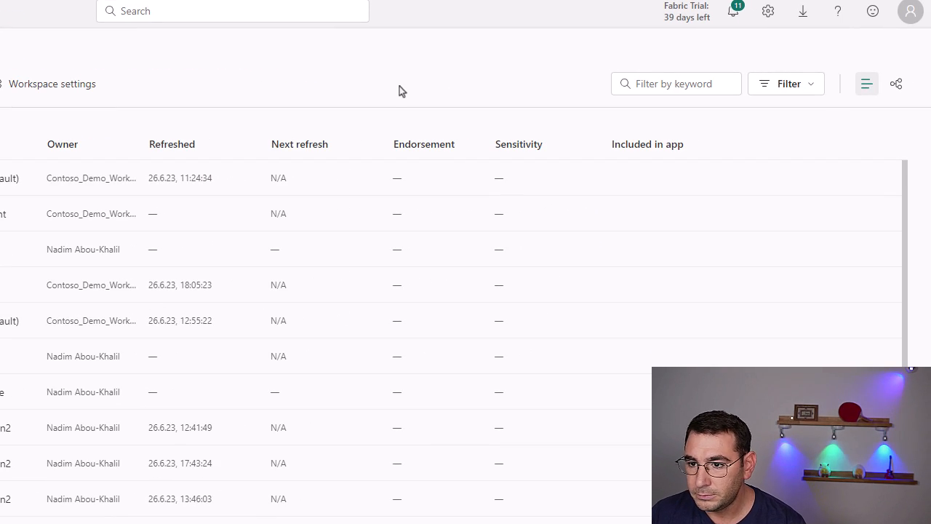
click(789, 85)
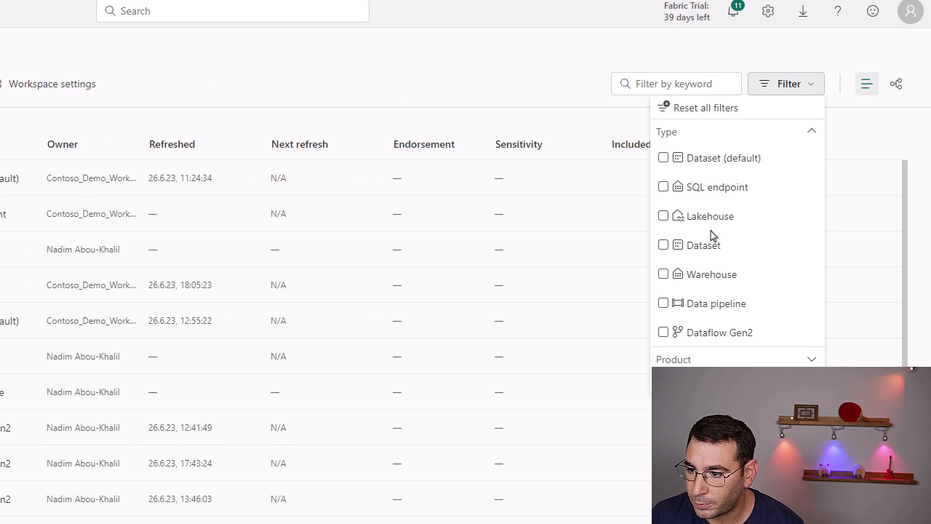
click(713, 275)
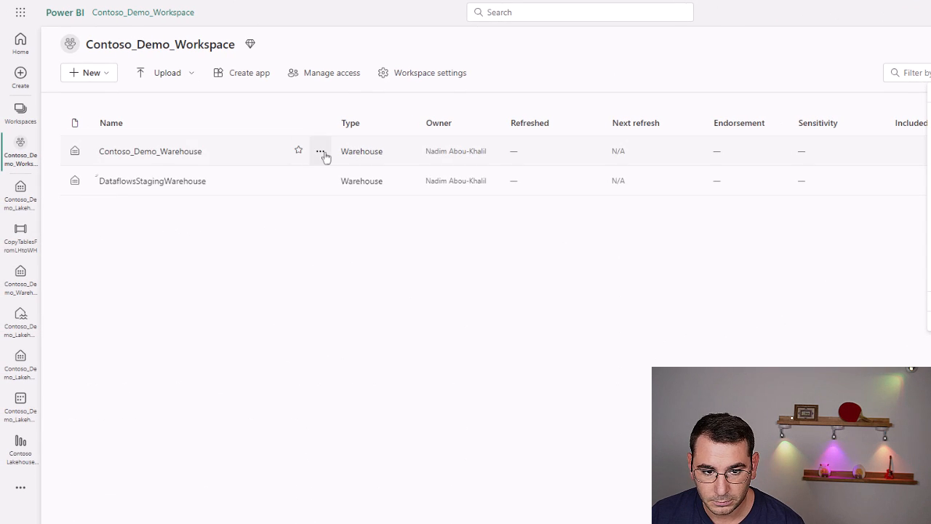
click(162, 153)
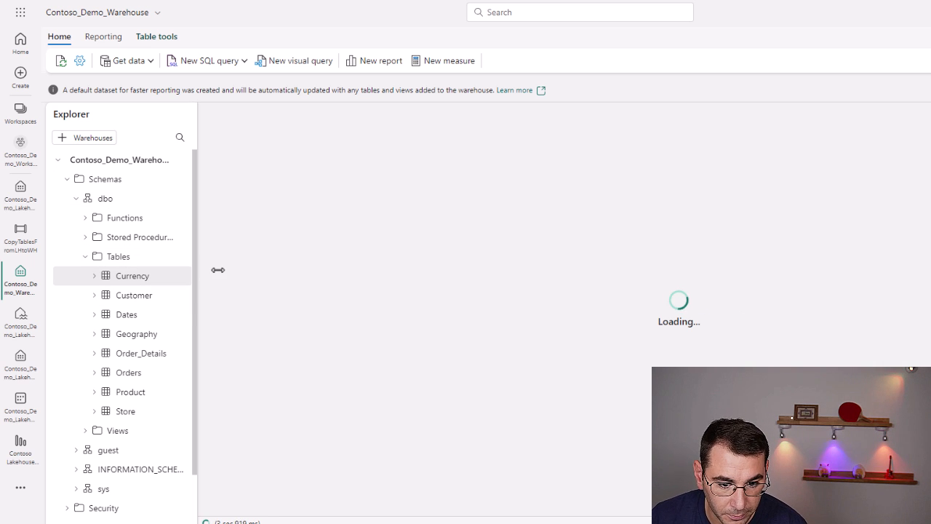
scroll(143, 324, down, 2)
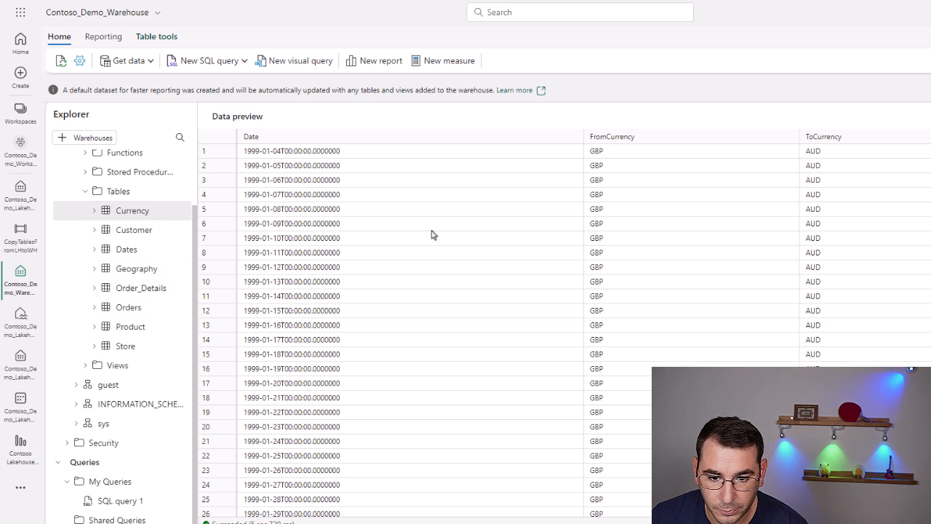
click(121, 291)
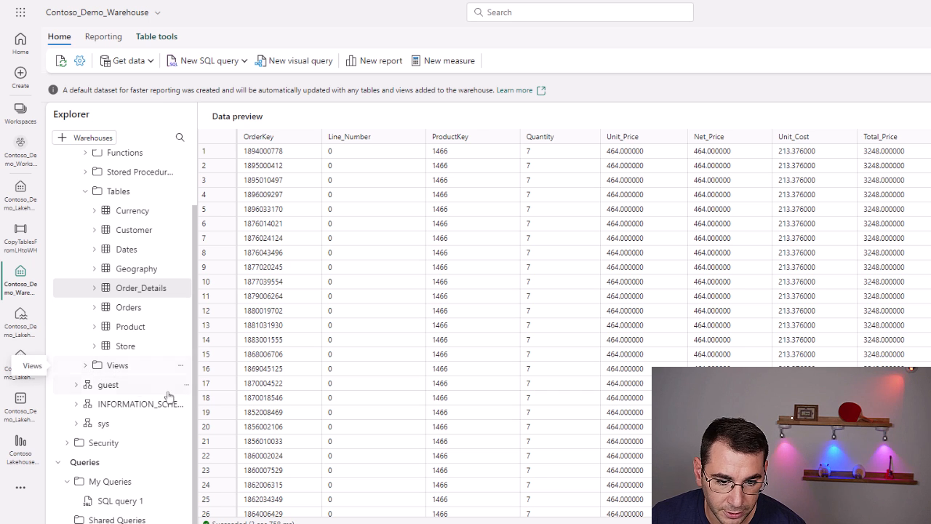
Open the saved SQL query 1 in the warehouse and delete its CREATE SCHEMA [dbo] and GO statements
click(120, 502)
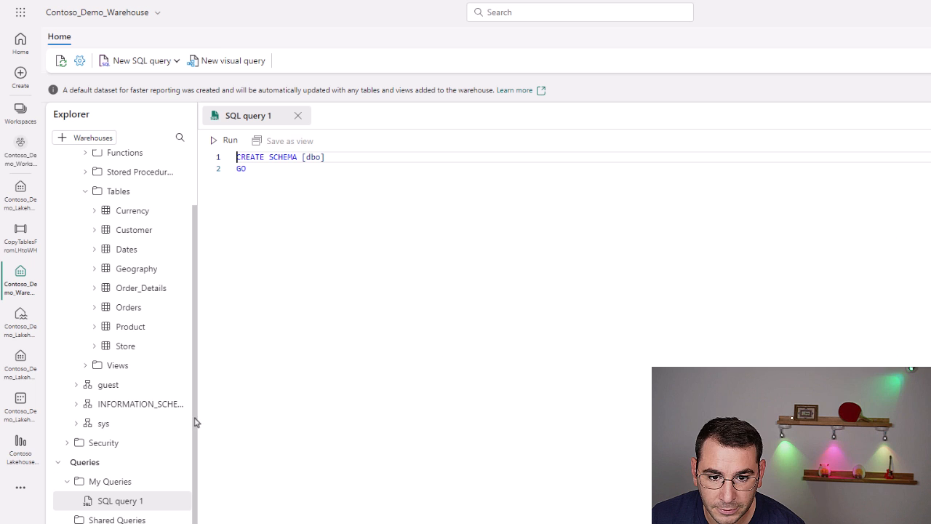
drag(266, 178, 225, 159)
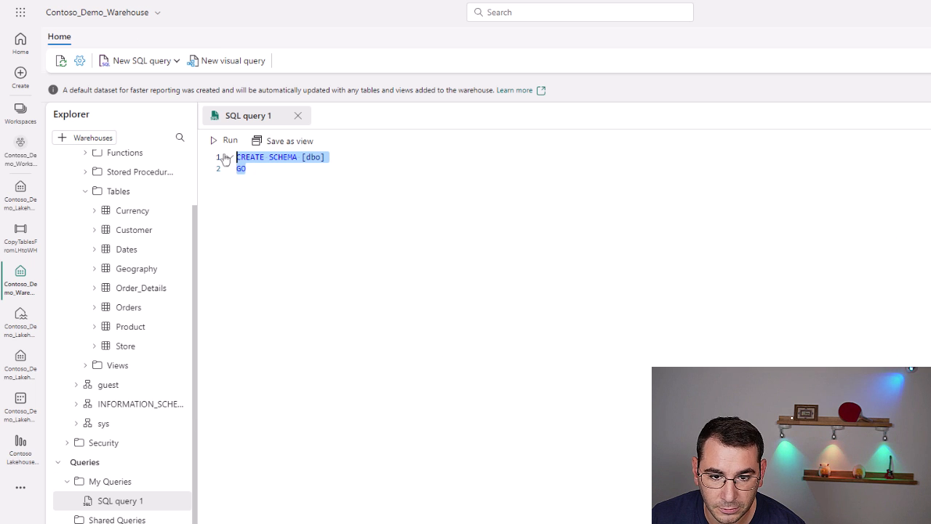
key(Delete)
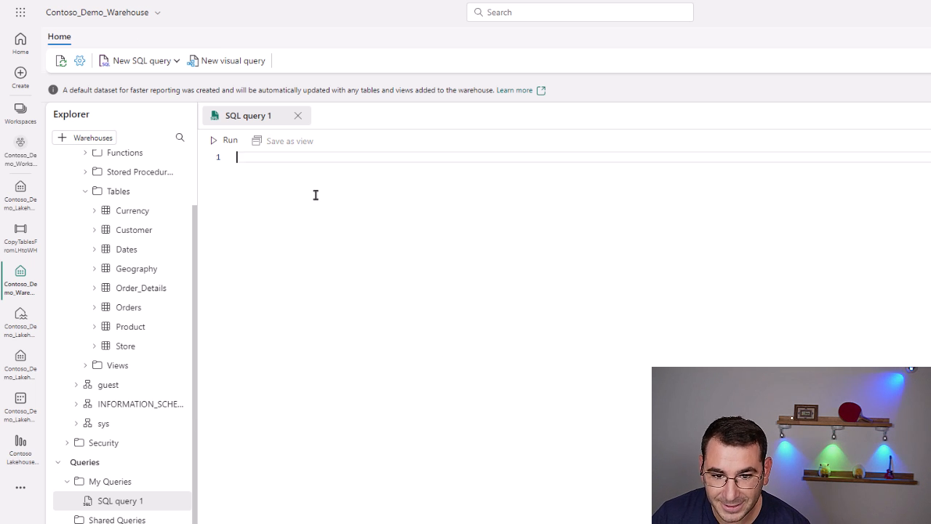
key(ctrl+s)
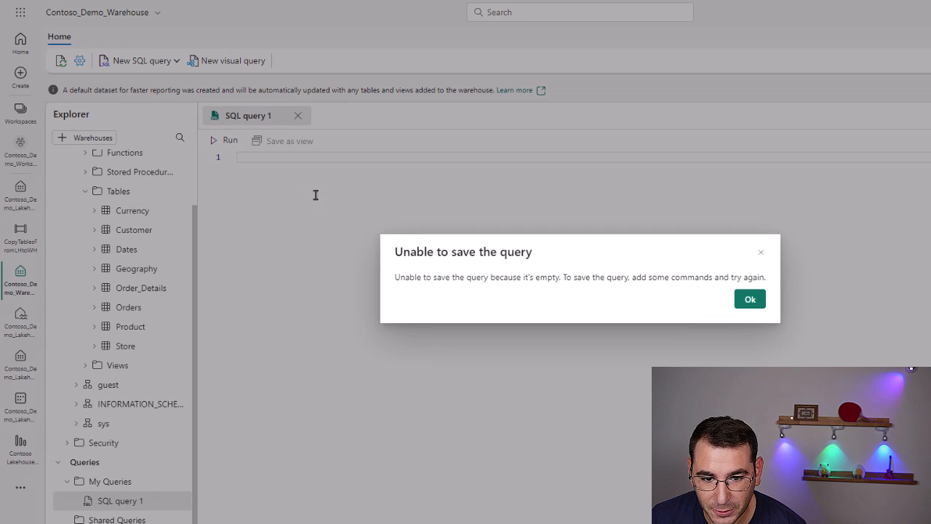
click(749, 299)
Write a query creating SalesAggregatedView from Order_Details, averaging Quantity, Total_Price and Profit_Margin by OrderKey and ProductKey, with ProfitCategory thresholds 0.5 and 0.6
text(Create VIEW SalesAggregatedView AS SELECT     [OrderKey],     [ProductKey],     AVG([Quantity]) AS TotalQuantity,     AVG([Total_Price]) AS Total_Revenue,     AVG([Profit_Margin]) AS Profit_Margin,     CASE         WHEN AVG([Profit_Margin]) <= 0.5 THEN 'Low Profit'         WHEN AVG([Profit_Margin]) > 0.5 AND AVG([Profit_Margin]) <= 0.6 THEN 'Medium Profit'         WHEN AVG([Profit_Margin]) > 0.6 THEN 'High Profit'         ELSE 'Unknown'     END AS ProfitCategory FROM Group by     [OrderKey],     [ProductKey];)
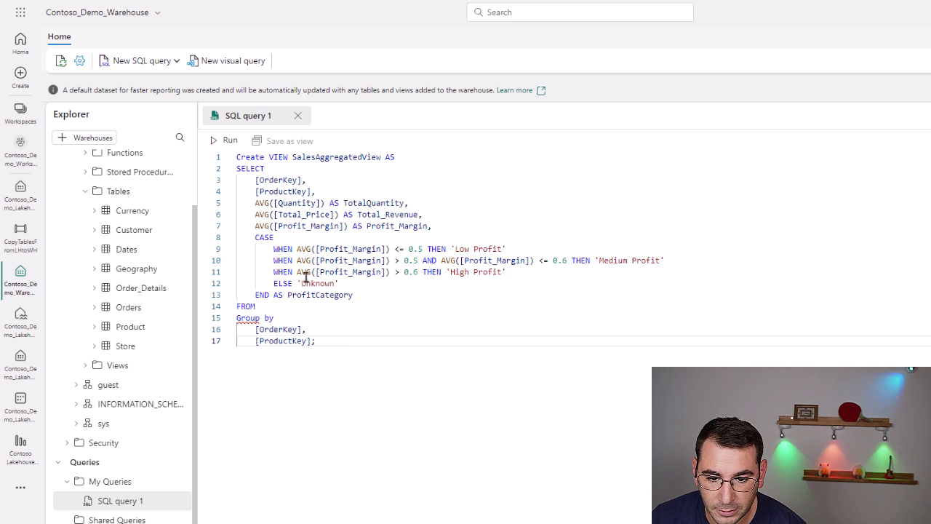
click(283, 307)
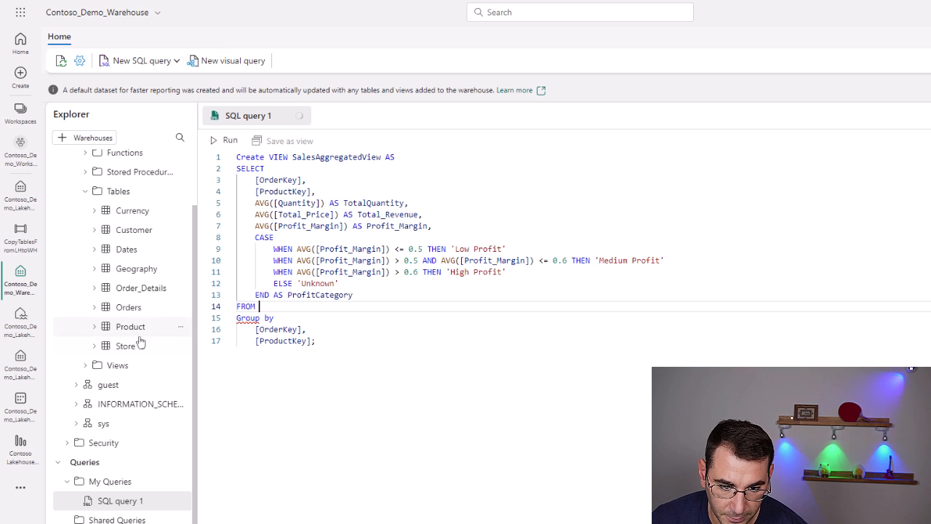
drag(125, 291, 288, 309)
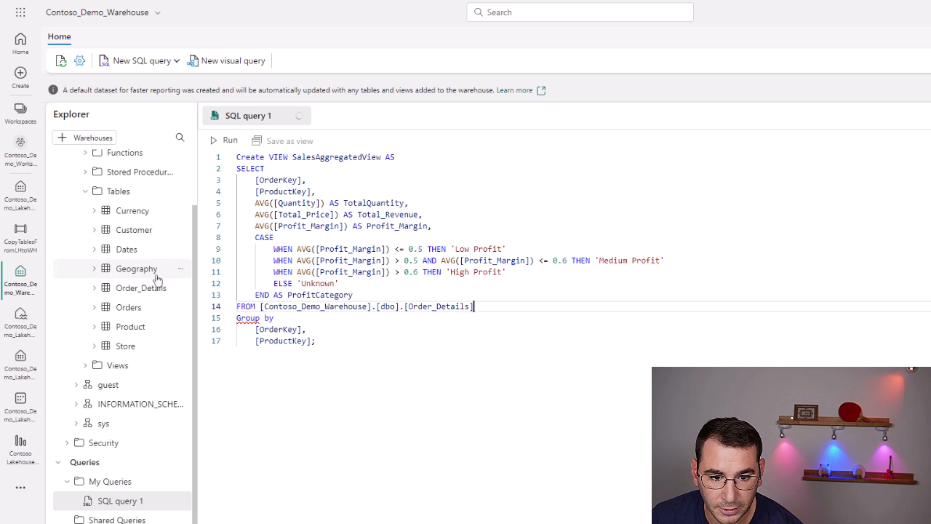
click(321, 170)
click(274, 157)
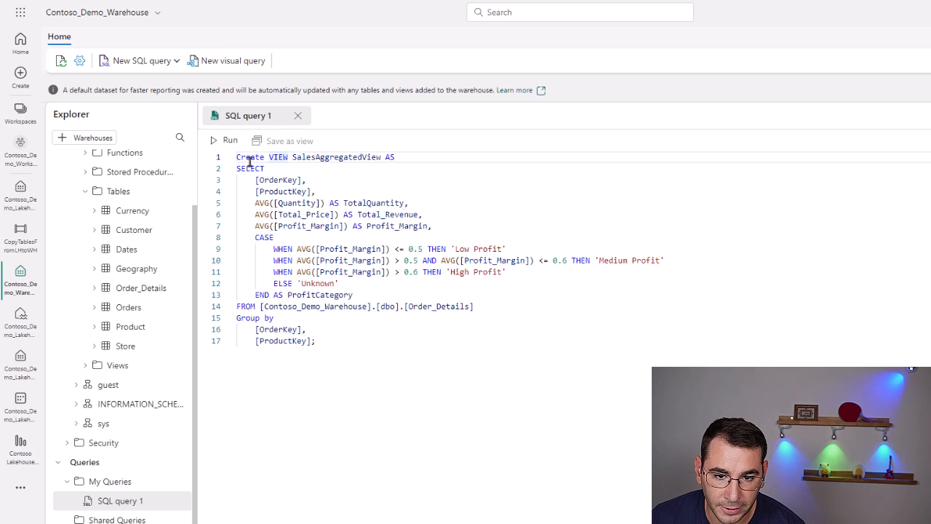
Rename SQL query 1 as Create View
double_click(257, 116)
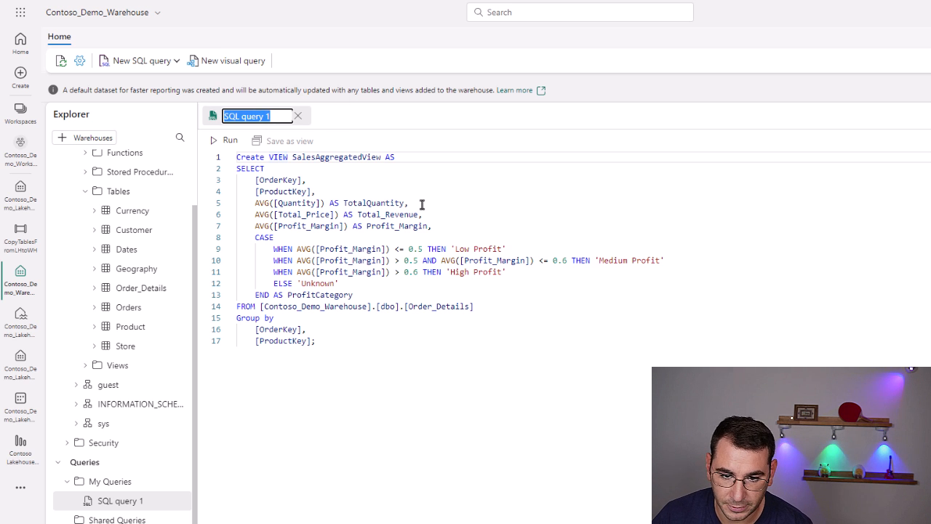
text(Create)
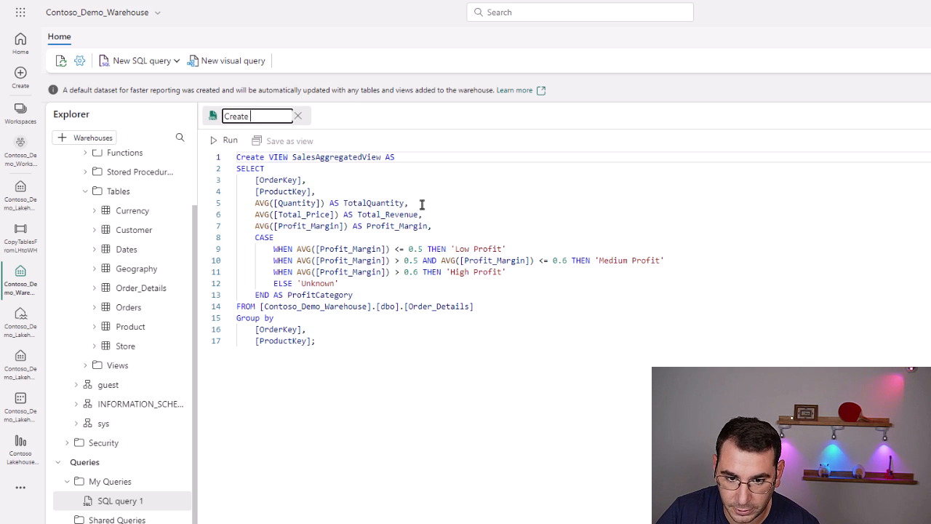
text( View)
key(Return)
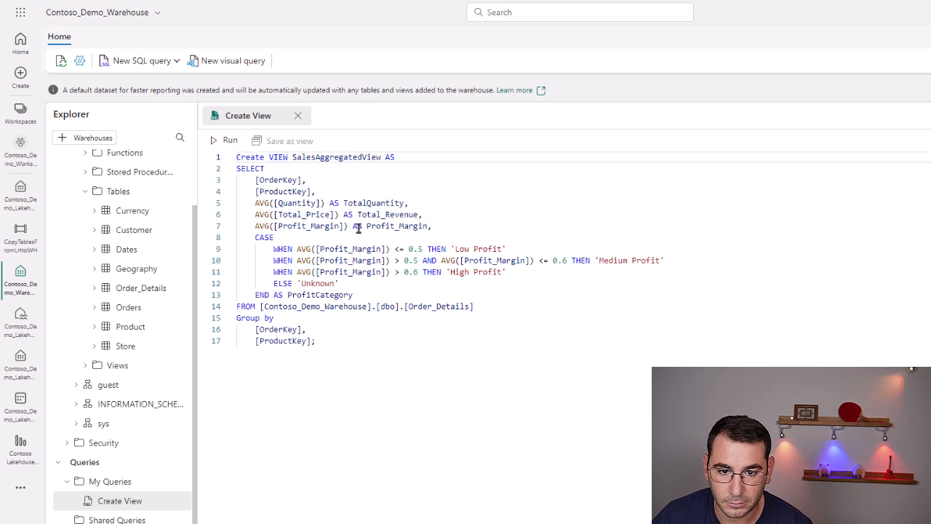
Run the Create View query and refresh the warehouse contents
click(296, 264)
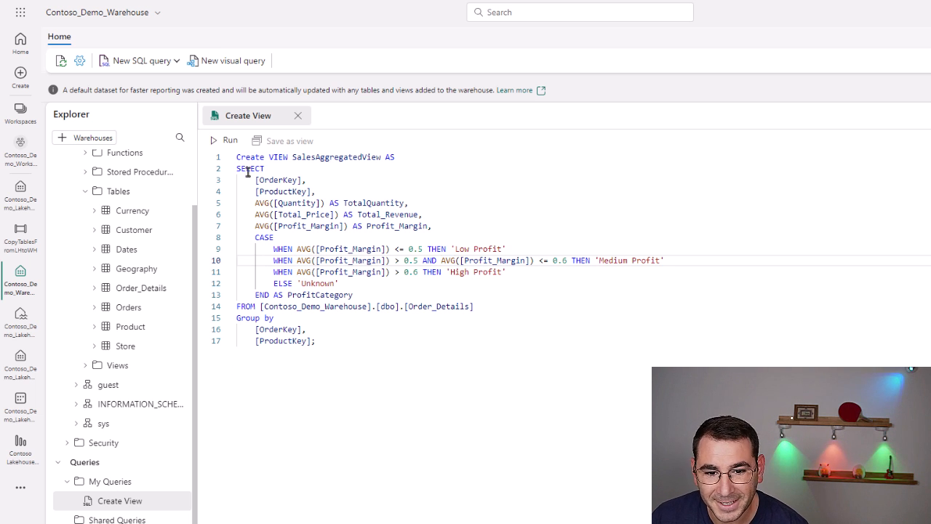
click(231, 144)
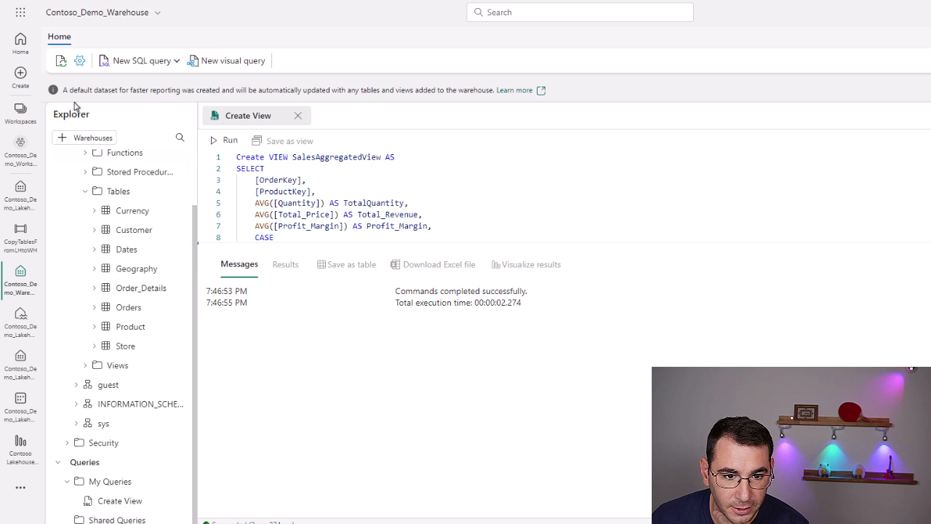
click(60, 61)
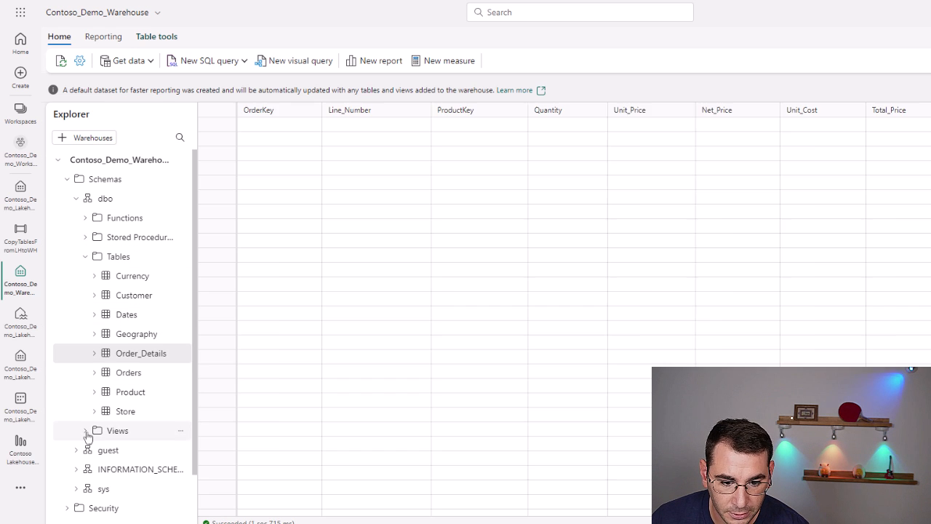
Preview SalesAggregatedView under the dbo views and examine the ProfitCategory values across its rows
click(85, 431)
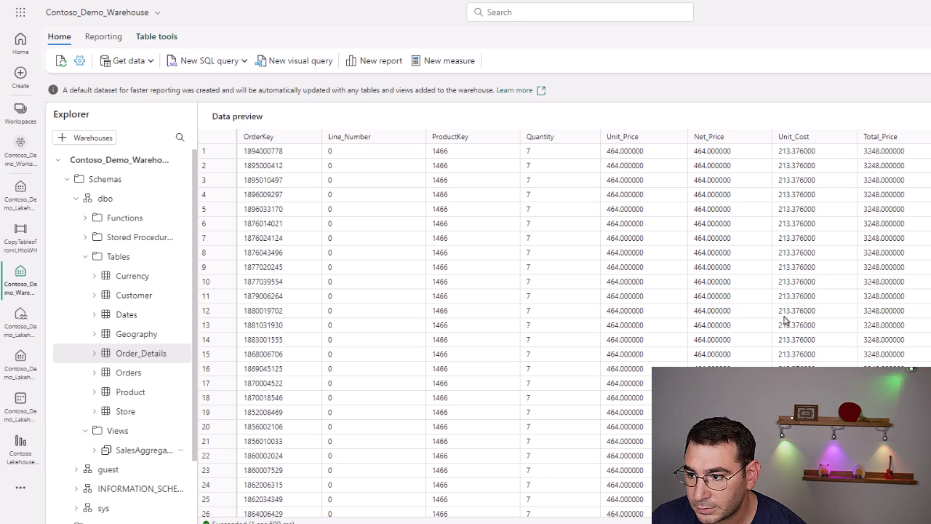
click(125, 451)
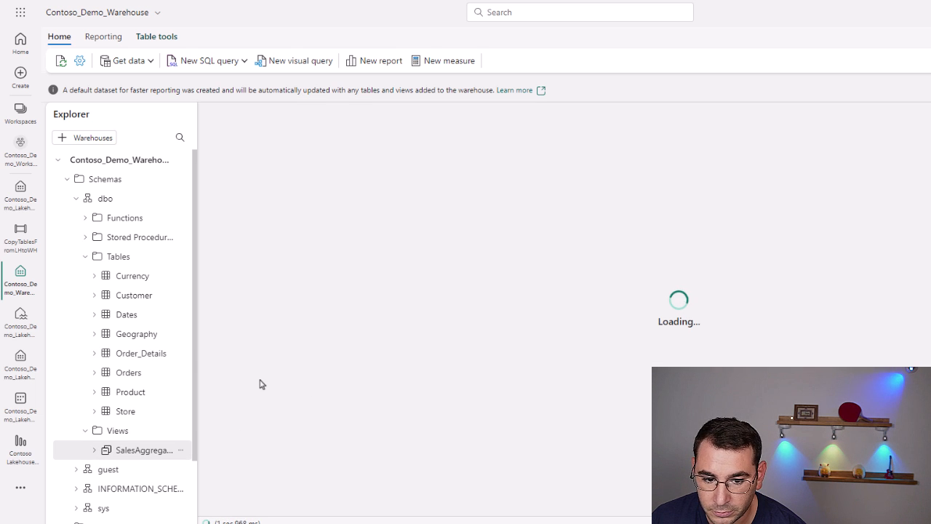
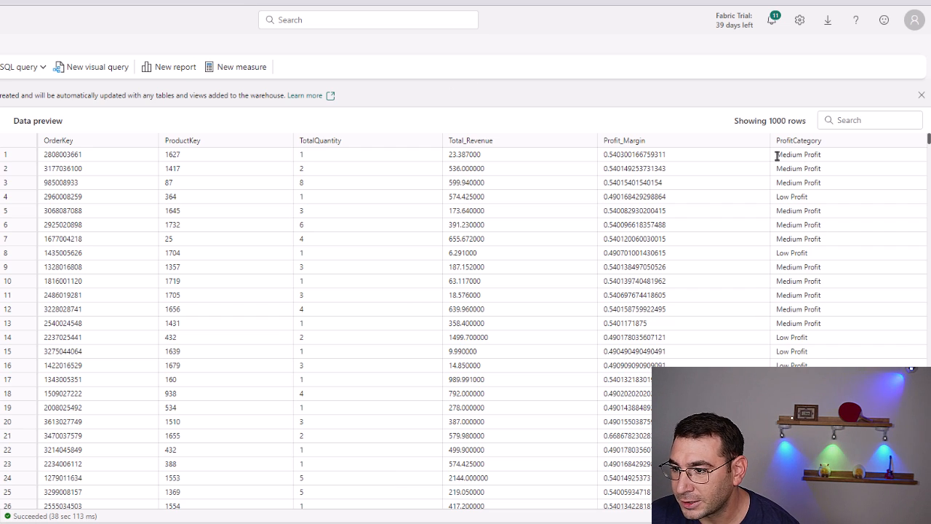
scroll(780, 180, down, 2)
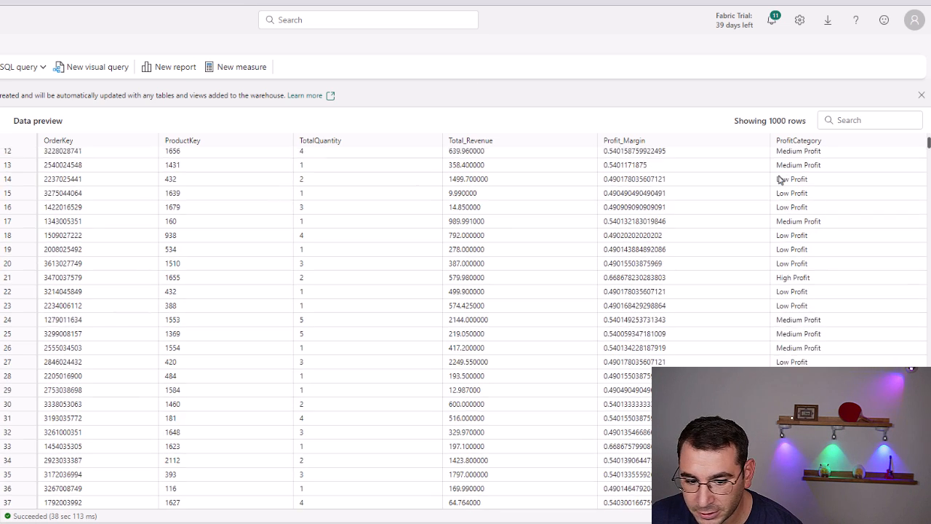
scroll(763, 210, up, 3)
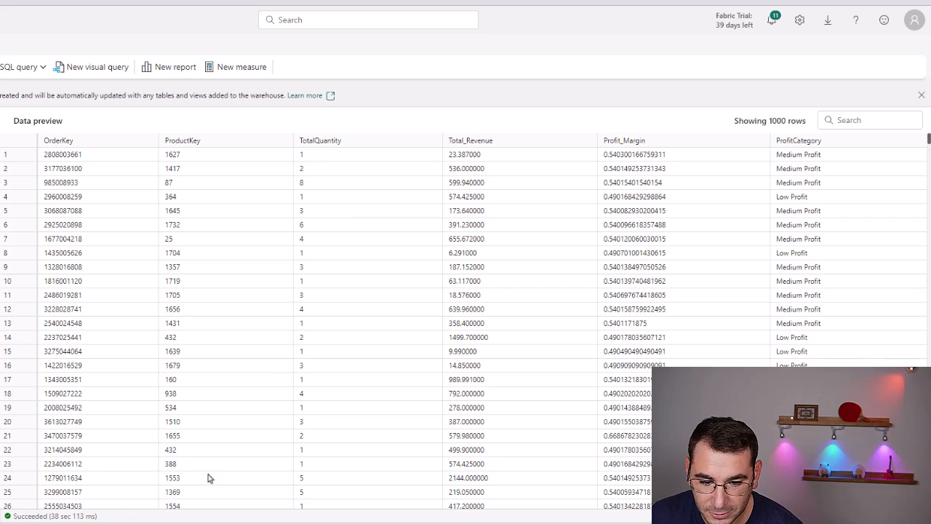
scroll(794, 168, down, 3)
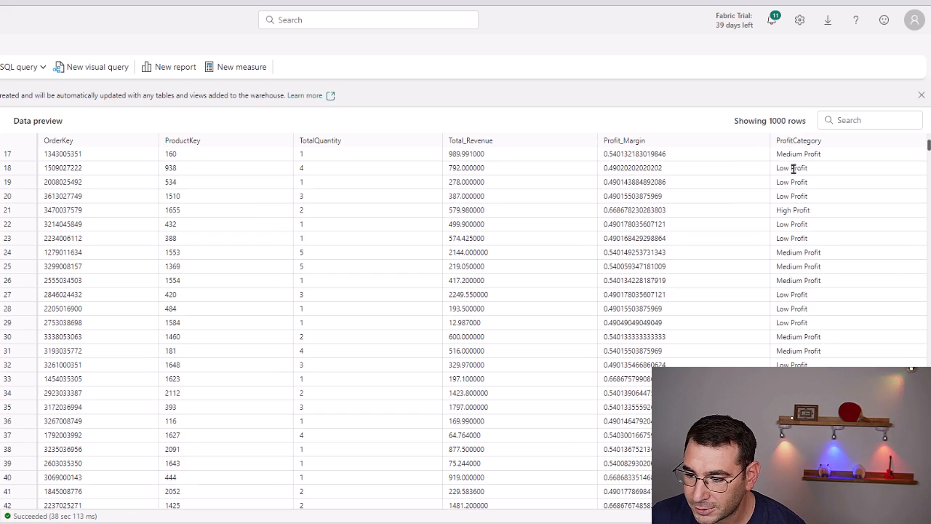
scroll(793, 180, up, 3)
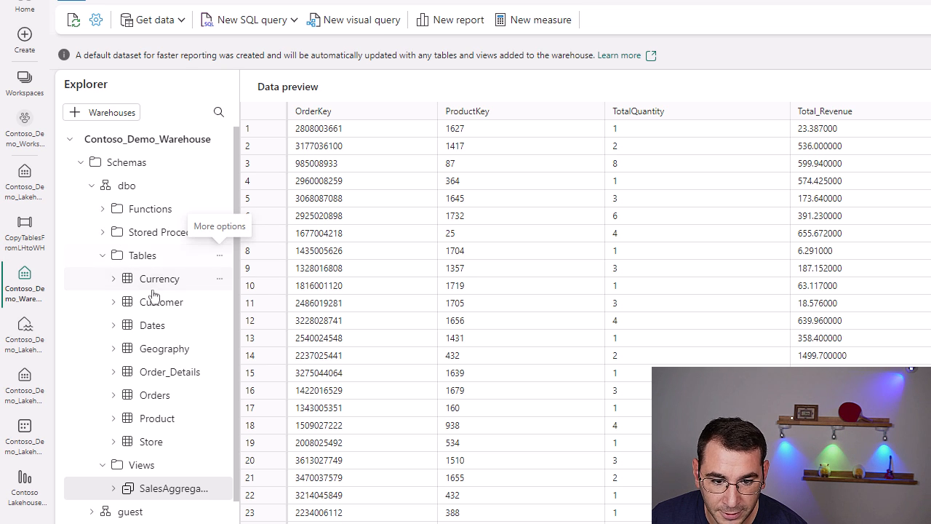
Start a new-table query for the dbo tables, name the table Measures with column col1 int NOT NULL, and run it
click(221, 260)
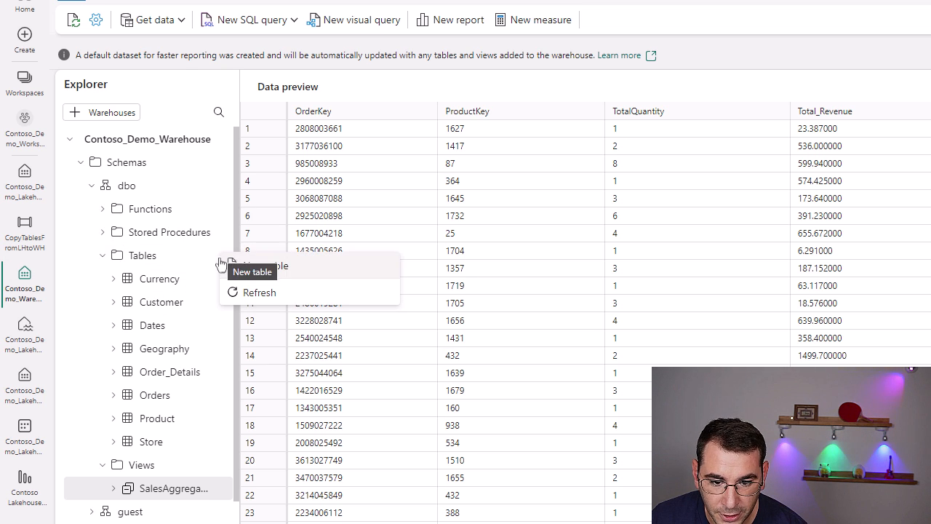
click(174, 260)
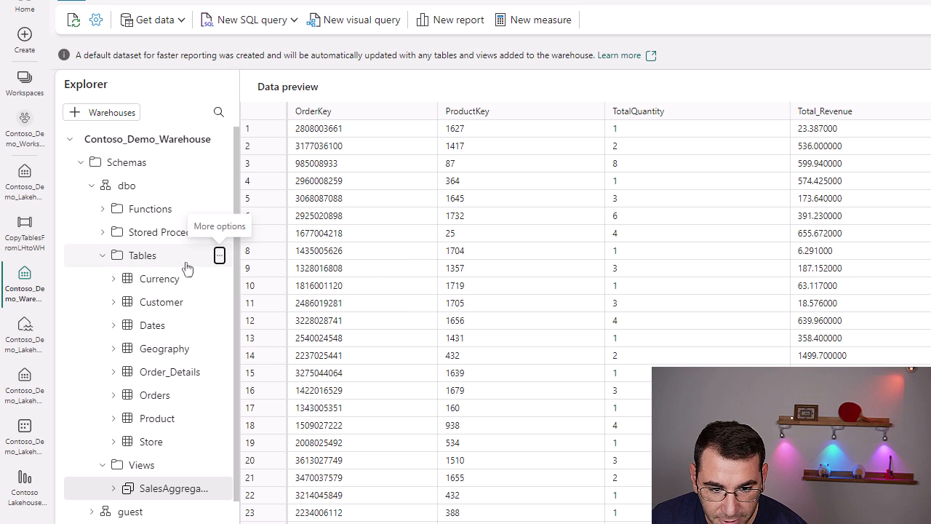
click(220, 258)
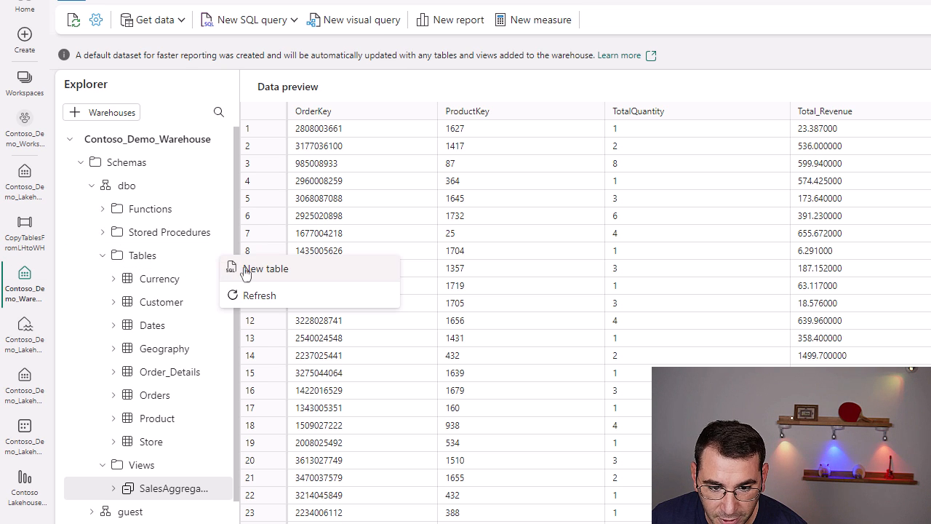
click(275, 278)
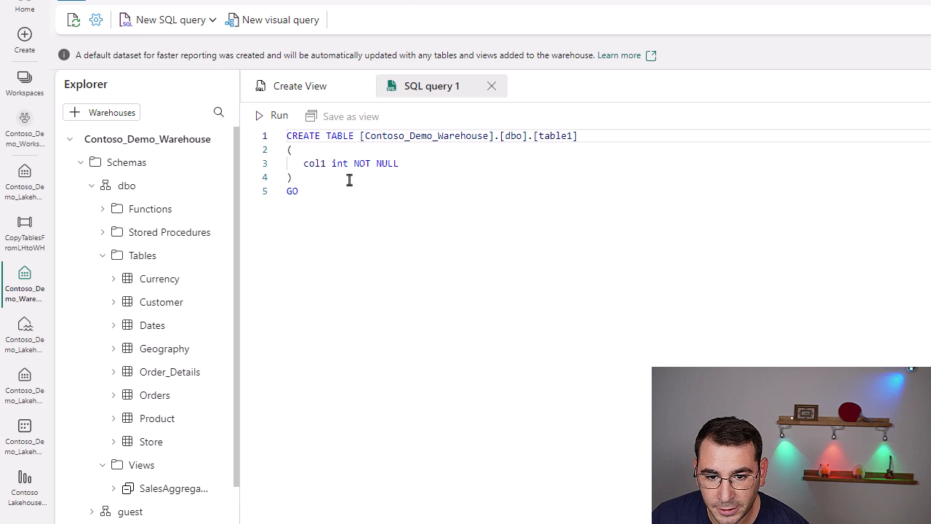
double_click(539, 138)
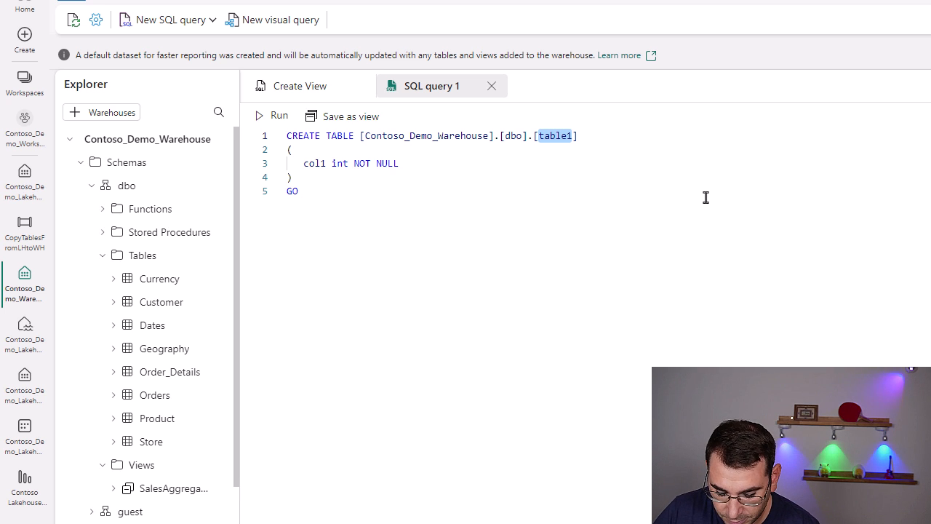
text(Measures)
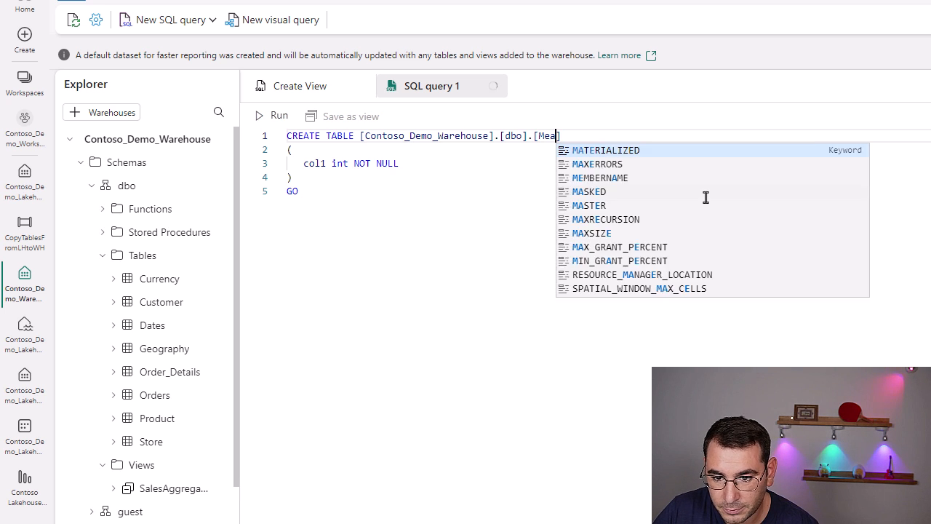
click(419, 220)
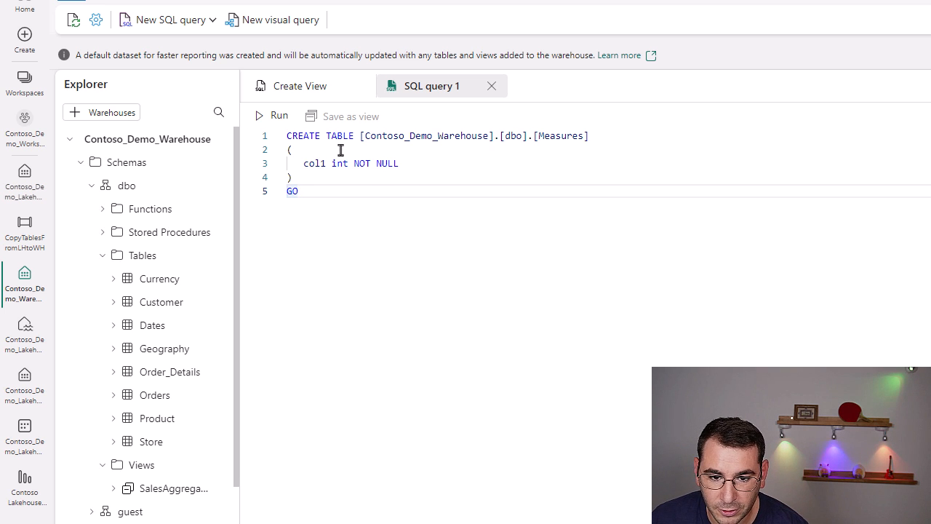
click(279, 117)
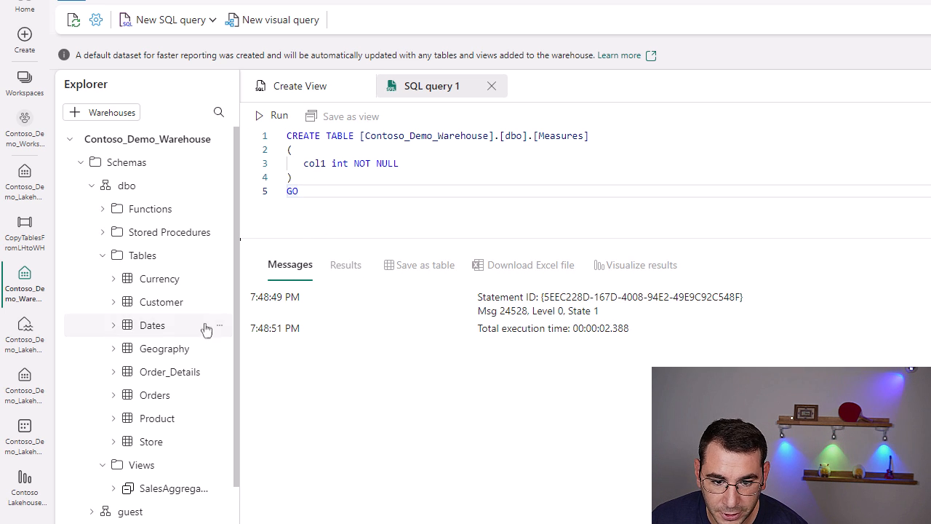
Refresh the warehouse contents, reload the browser page, and refresh the contents again
click(72, 22)
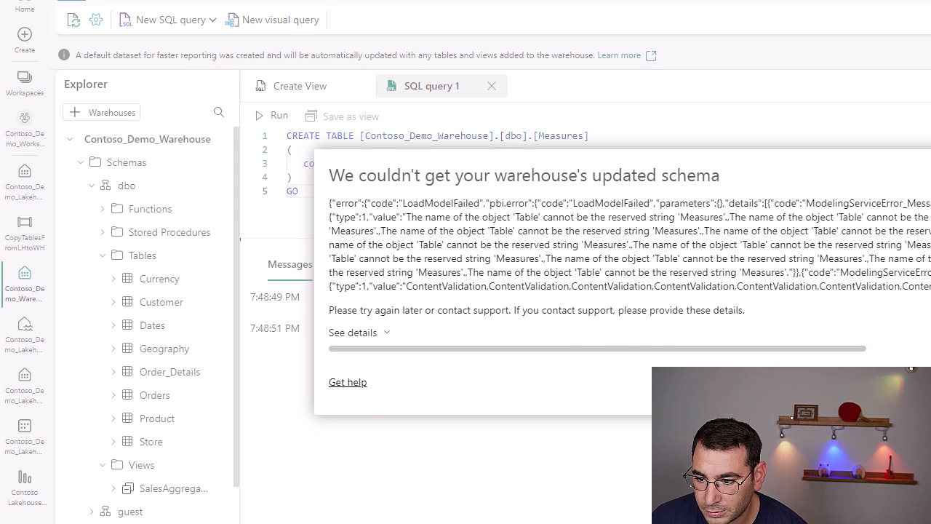
click(909, 384)
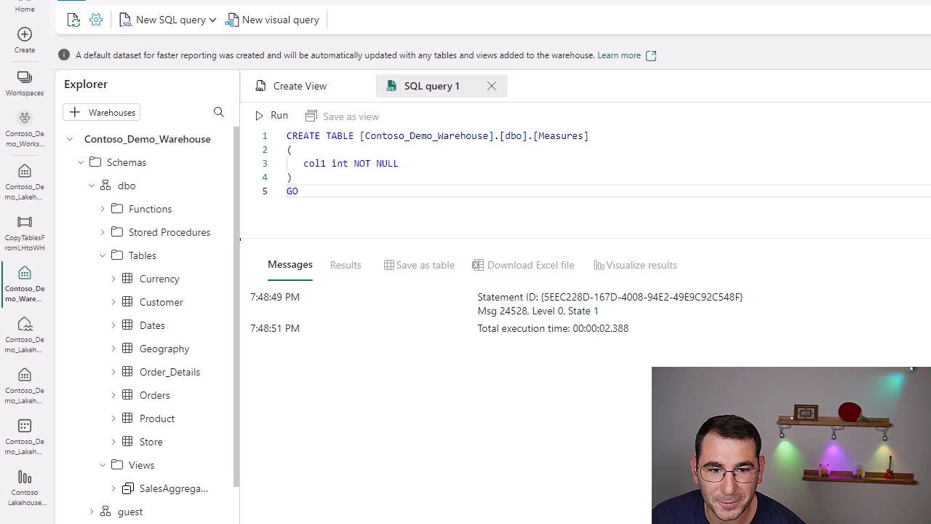
click(306, 1)
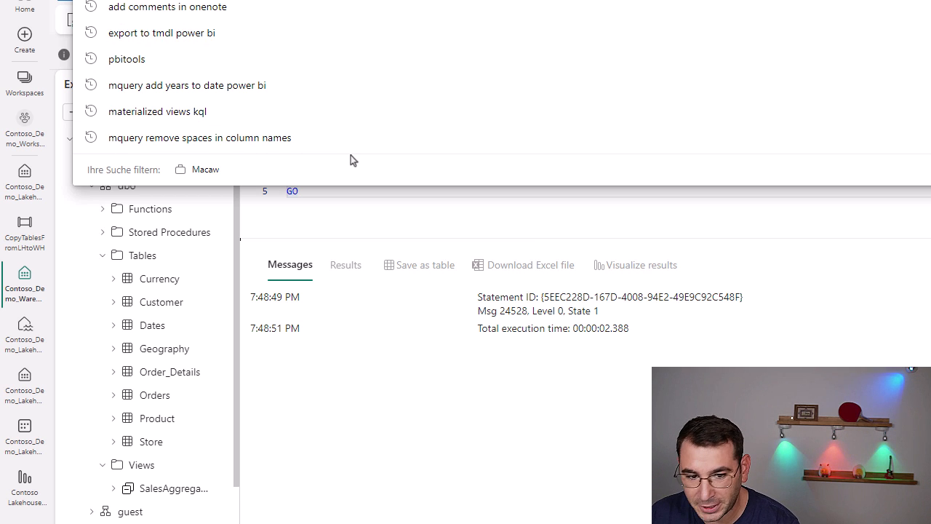
key(Return)
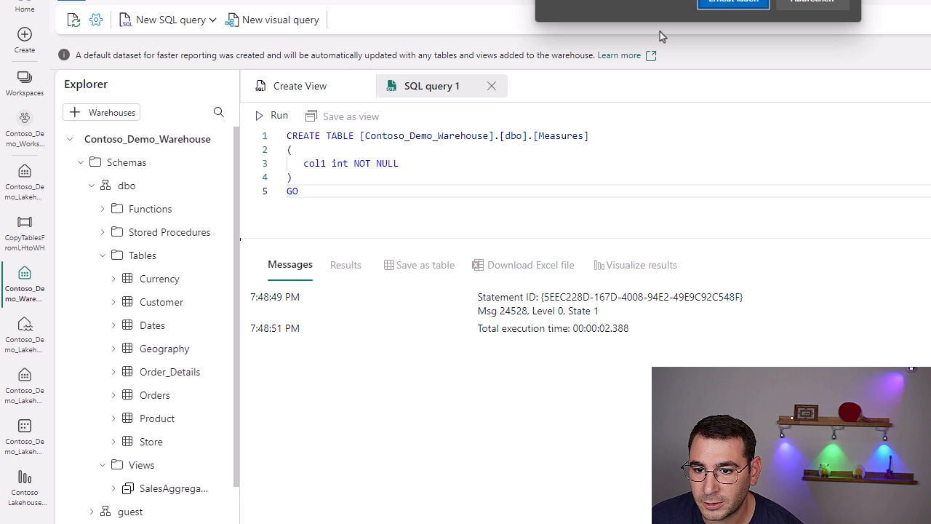
key(Escape)
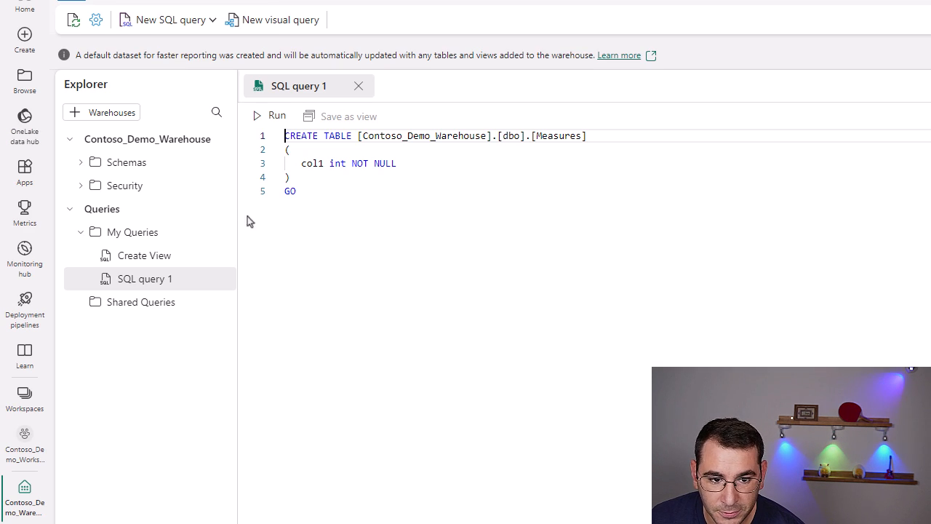
click(70, 24)
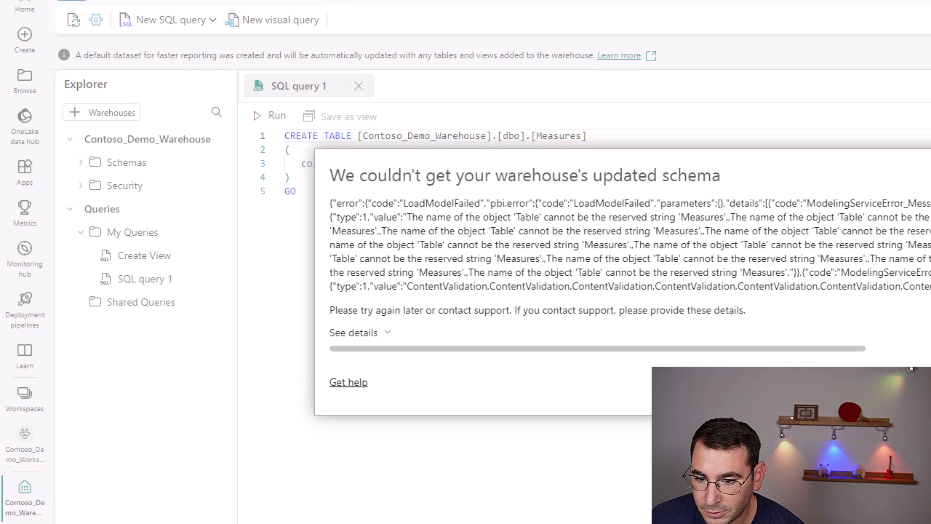
key(Escape)
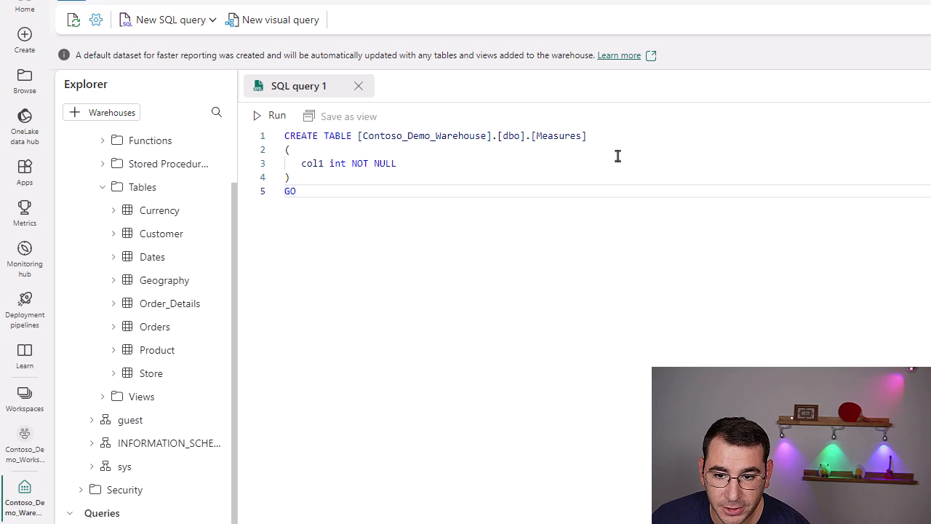
Change the table name in the CREATE TABLE query to Contoso_Measures and run the query
click(538, 137)
drag(535, 136, 577, 136)
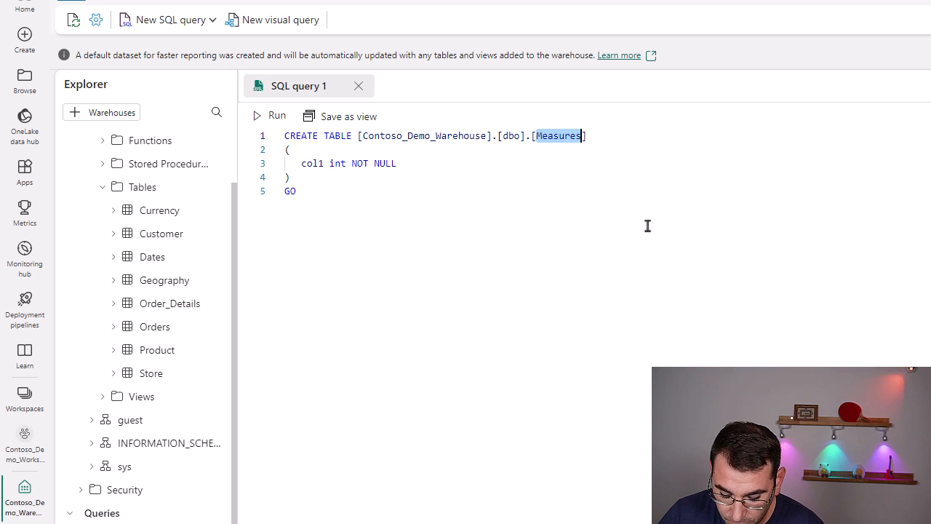
key(BackSpace)
text(Contoso)
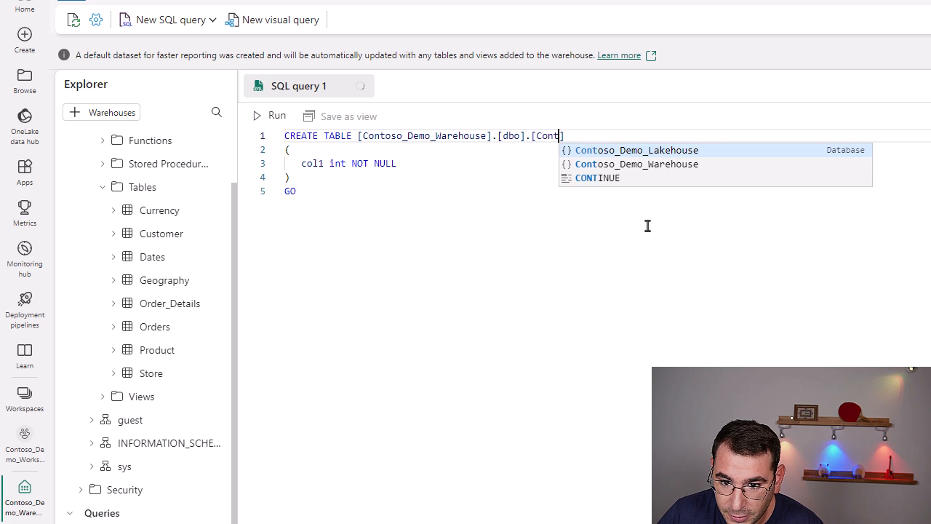
text(_Measures)
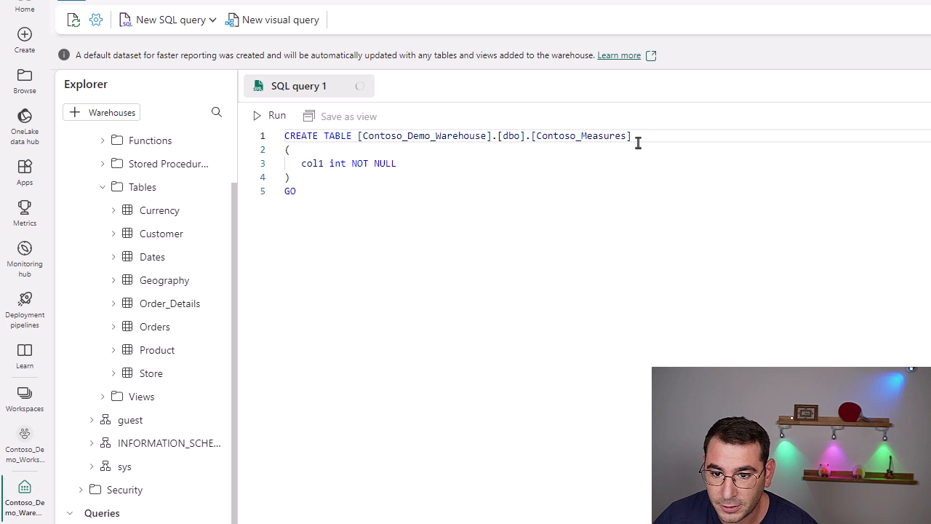
click(566, 166)
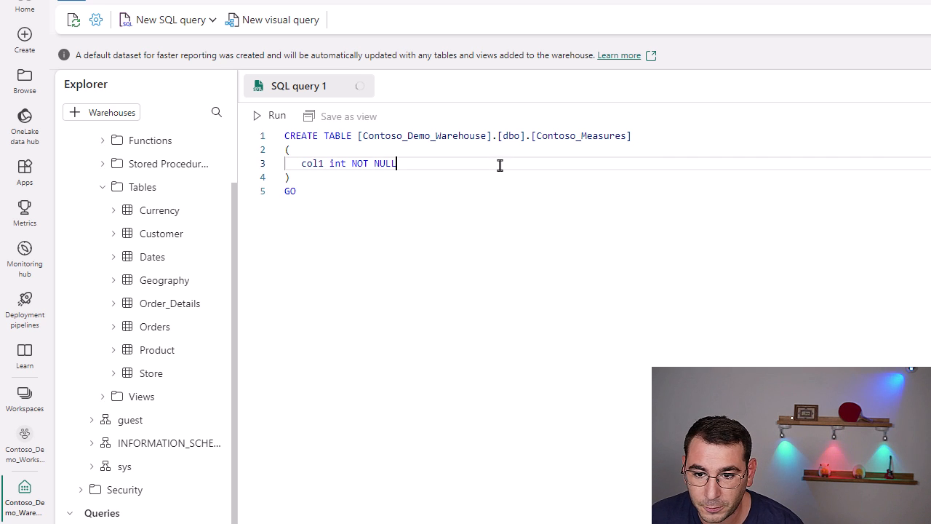
click(259, 118)
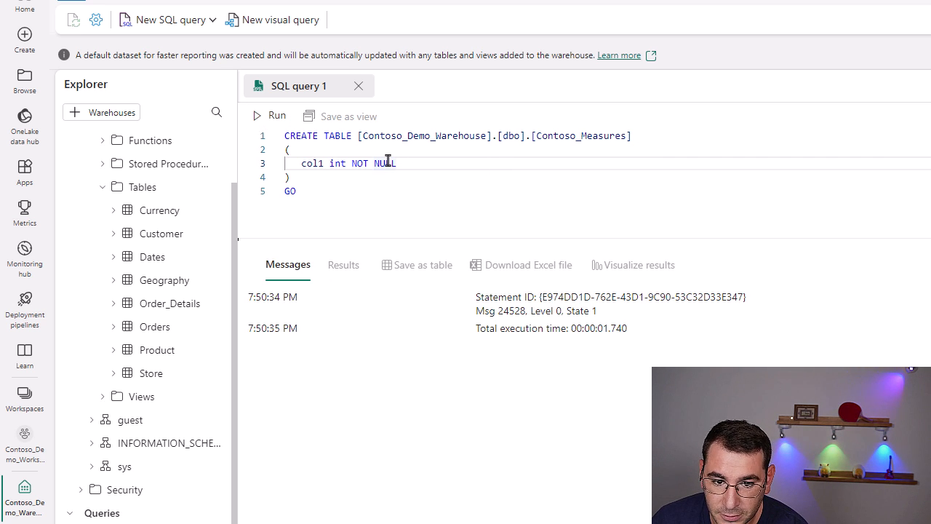
Rewrite the first line of the query as Drop TABLE for dbo.Measures and try to run it
double_click(303, 141)
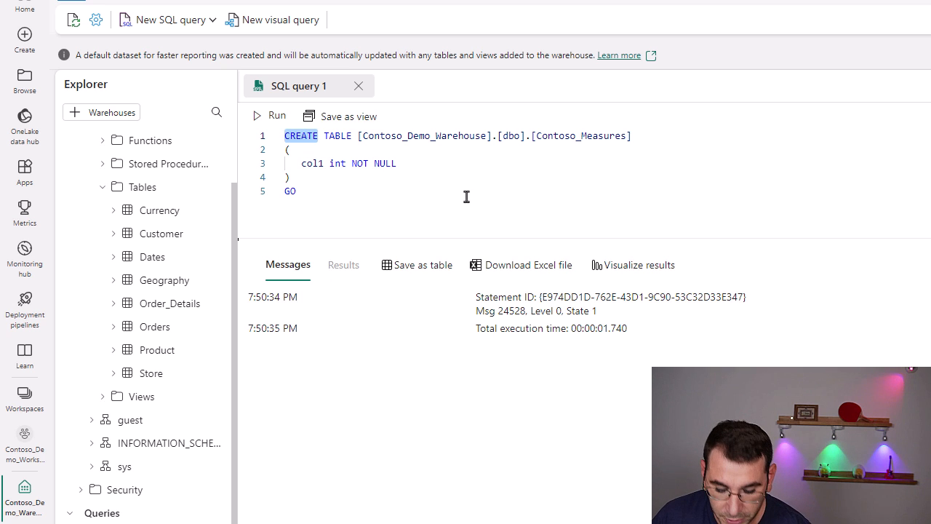
text(Drop)
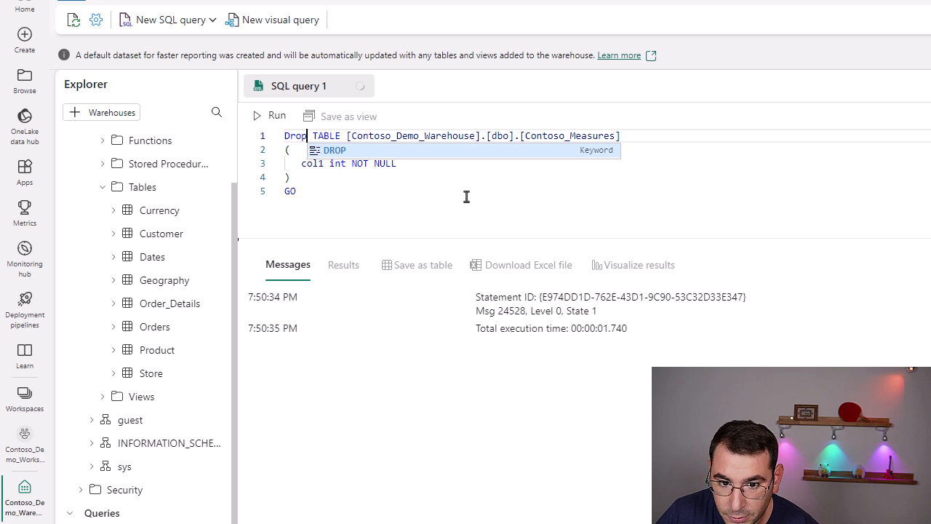
click(574, 136)
drag(568, 136, 525, 139)
key(BackSpace)
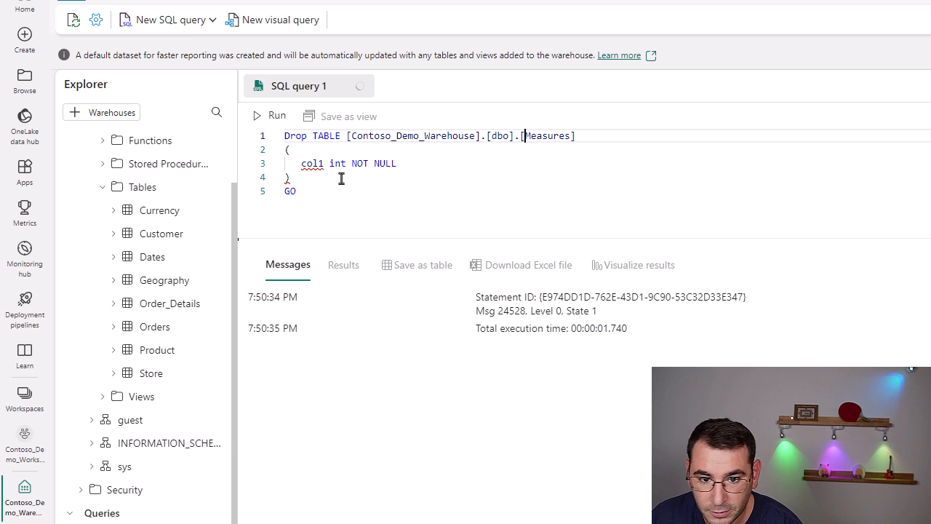
click(304, 176)
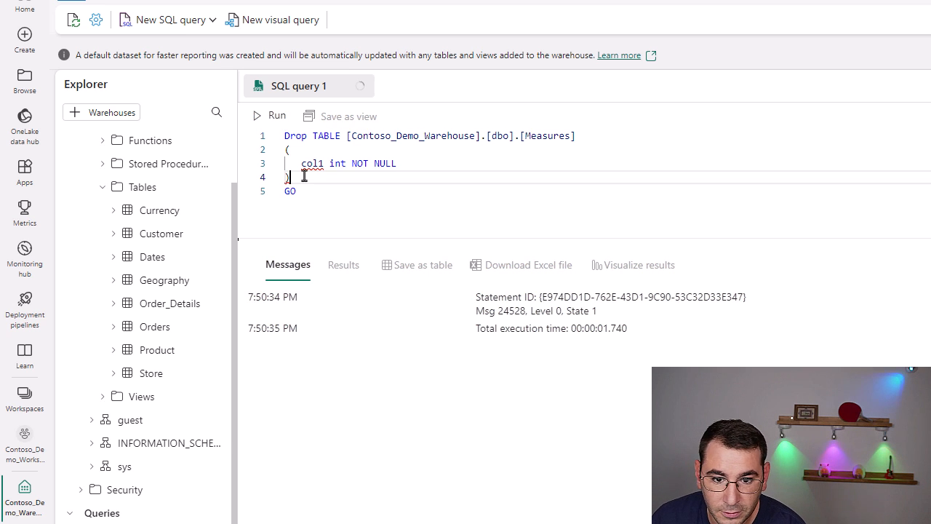
click(271, 116)
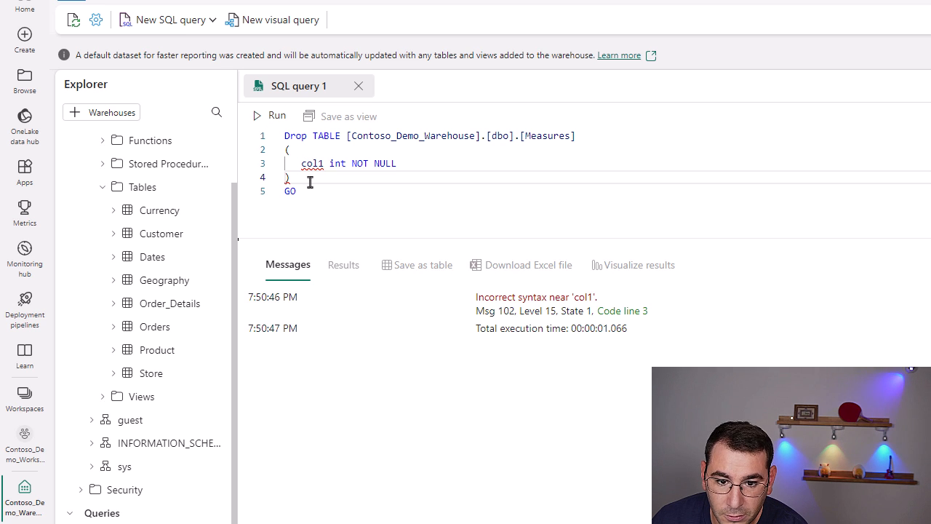
Remove the column definition and GO from the Drop TABLE query and run it to drop dbo.Measures
drag(309, 182, 283, 150)
key(BackSpace)
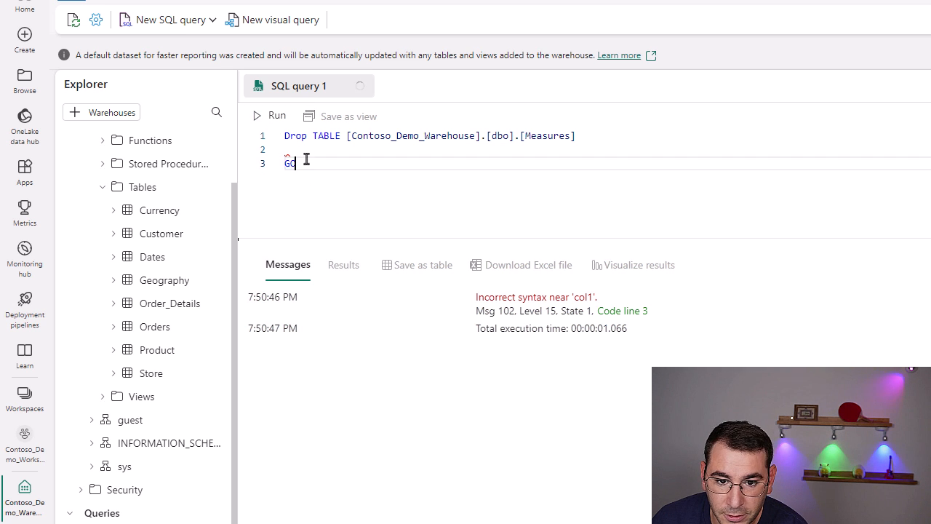
drag(294, 163, 285, 152)
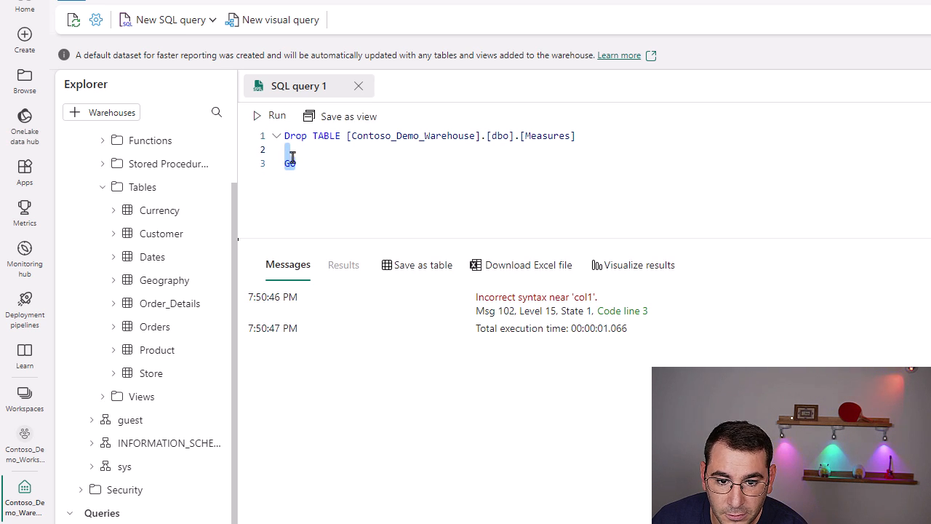
key(BackSpace)
click(271, 117)
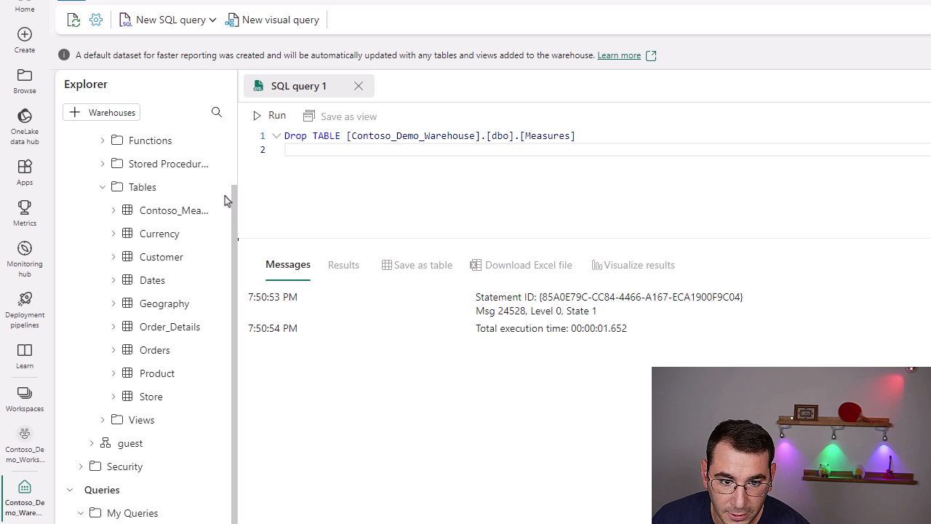
Refresh the warehouse contents, widen the Explorer to show full table names, and preview the Contoso_Measures table
click(73, 22)
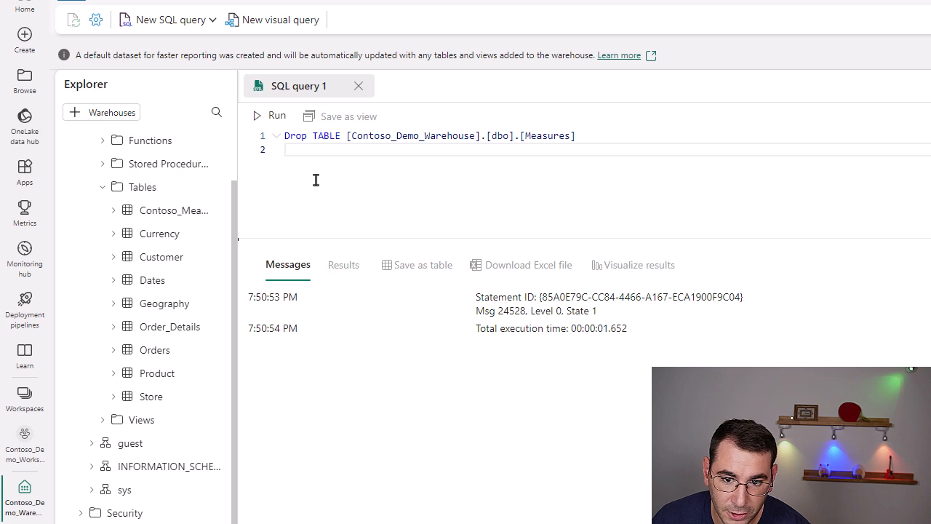
drag(236, 202, 339, 203)
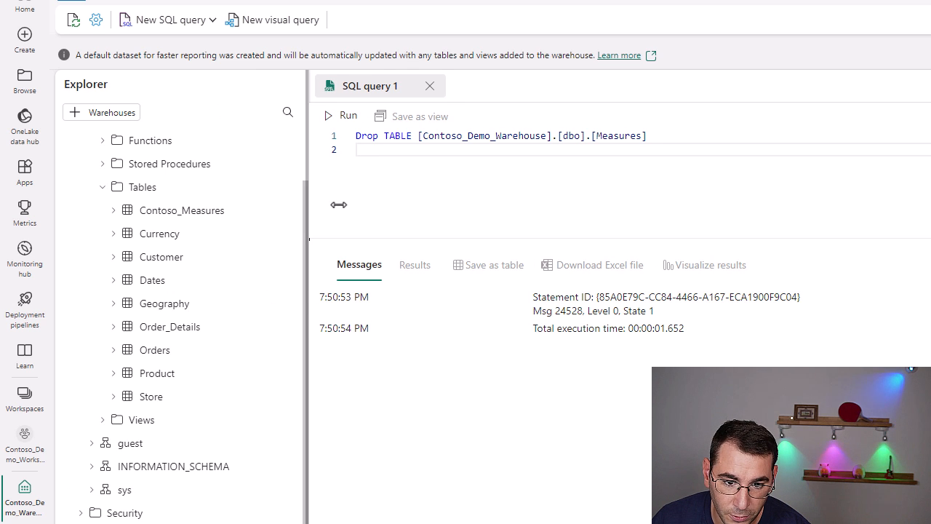
click(151, 217)
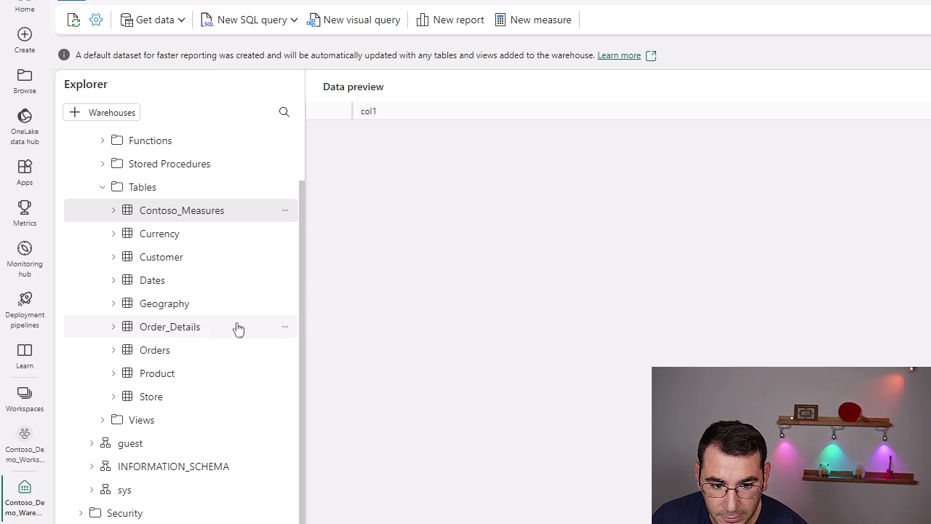
Delete the saved query SQL query 1 from My Queries in the warehouse
scroll(239, 328, down, 1)
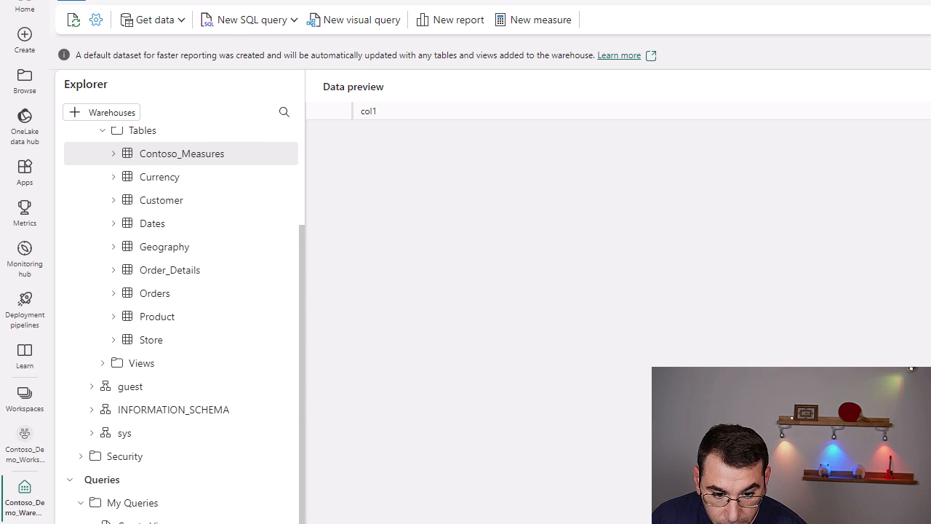
click(182, 523)
double_click(386, 94)
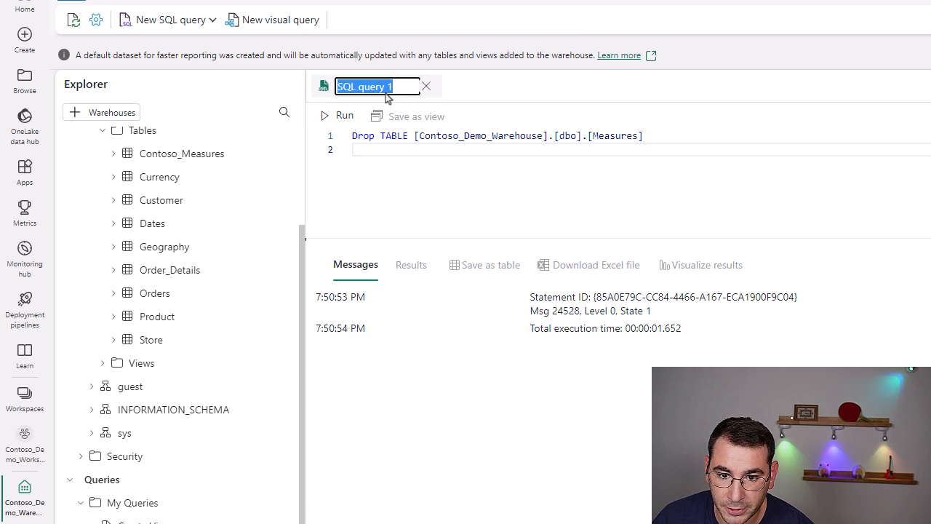
click(420, 202)
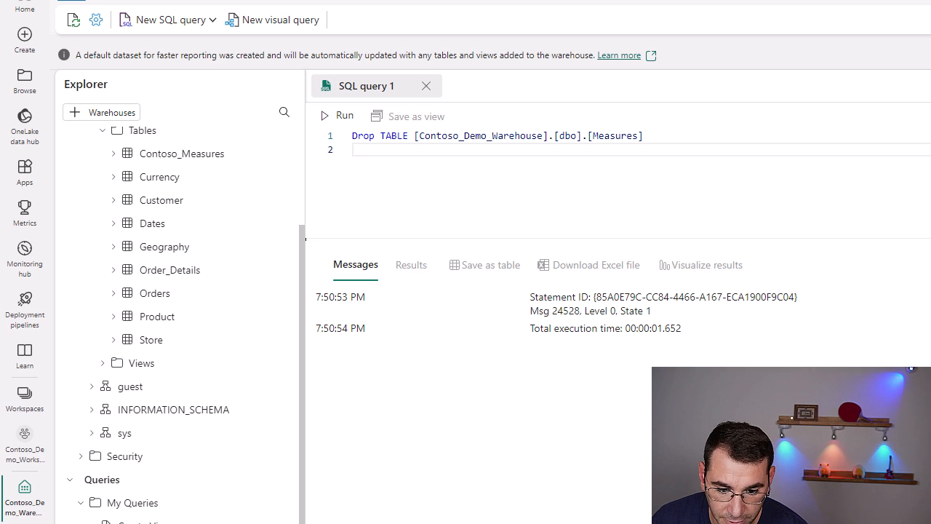
click(289, 521)
click(339, 482)
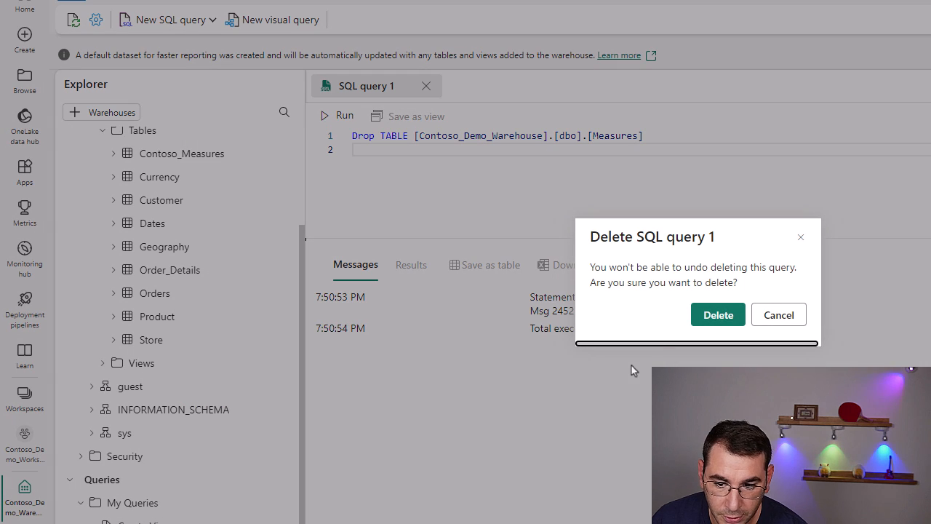
click(718, 314)
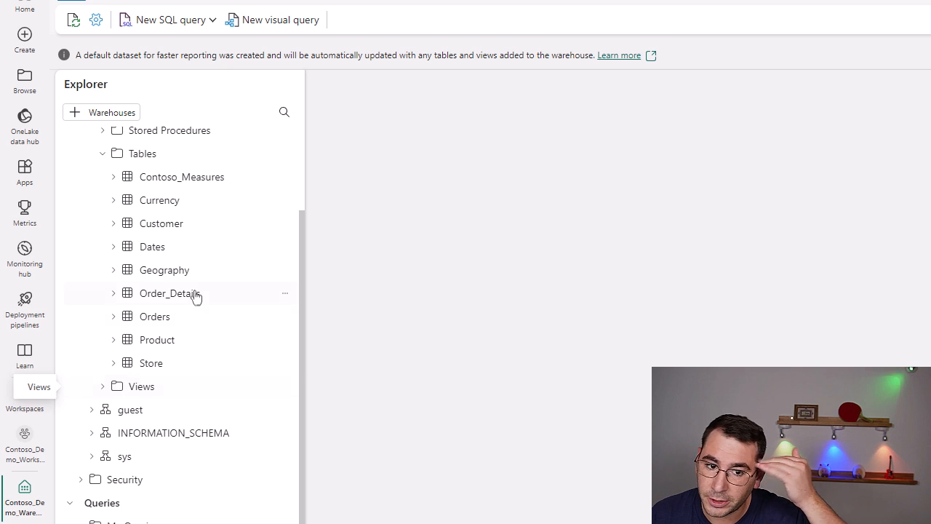
Preview the Contoso_Measures table again and go to Contoso_Demo_Workspace, where the warehouse is located
click(199, 179)
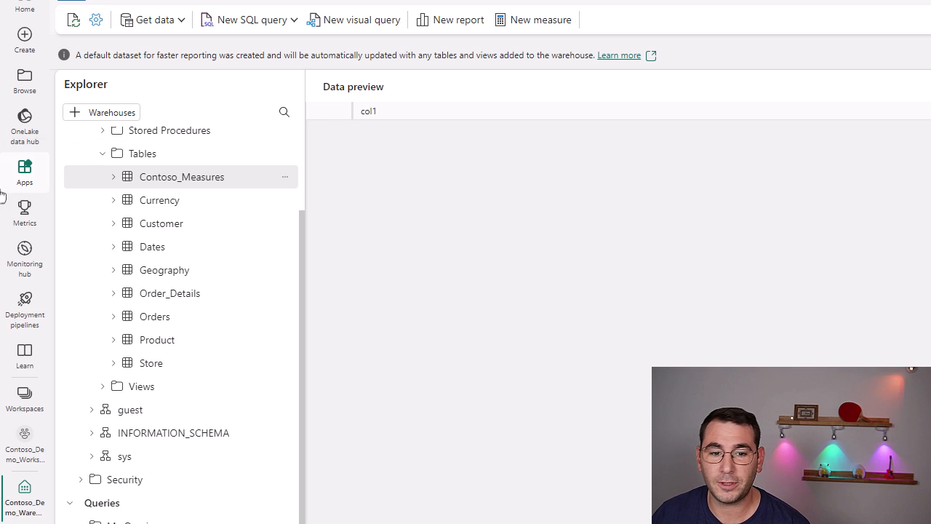
click(31, 411)
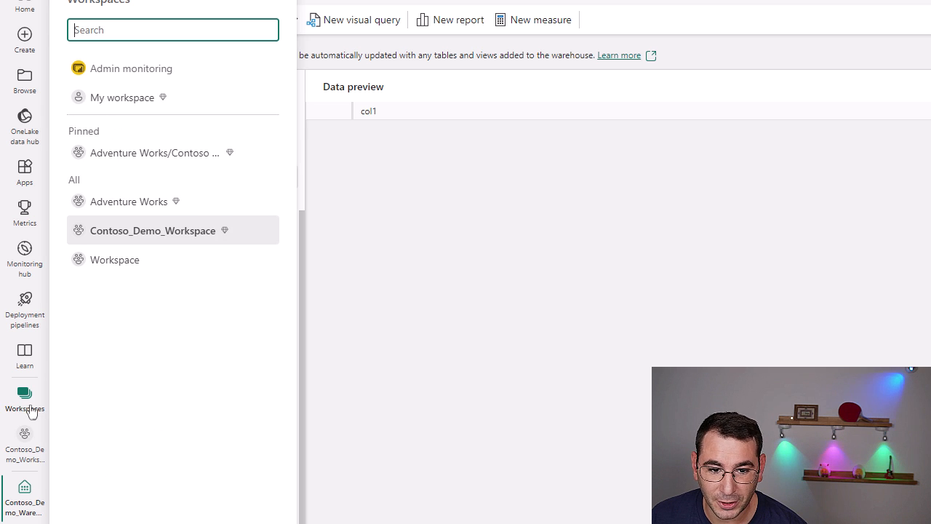
click(495, 313)
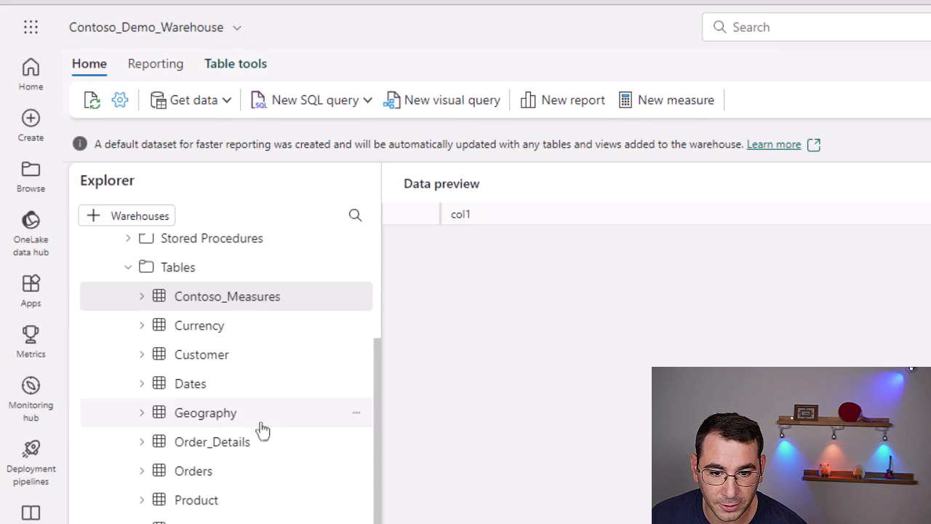
click(192, 29)
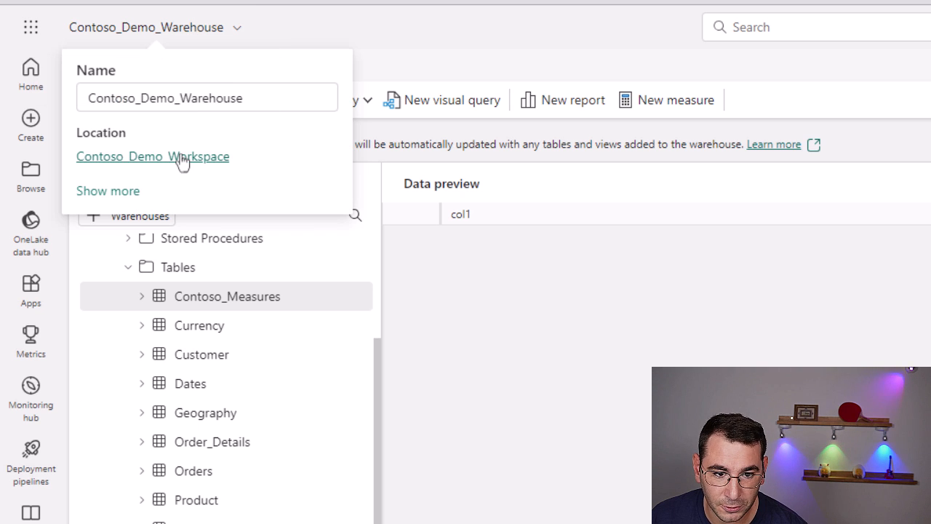
click(182, 157)
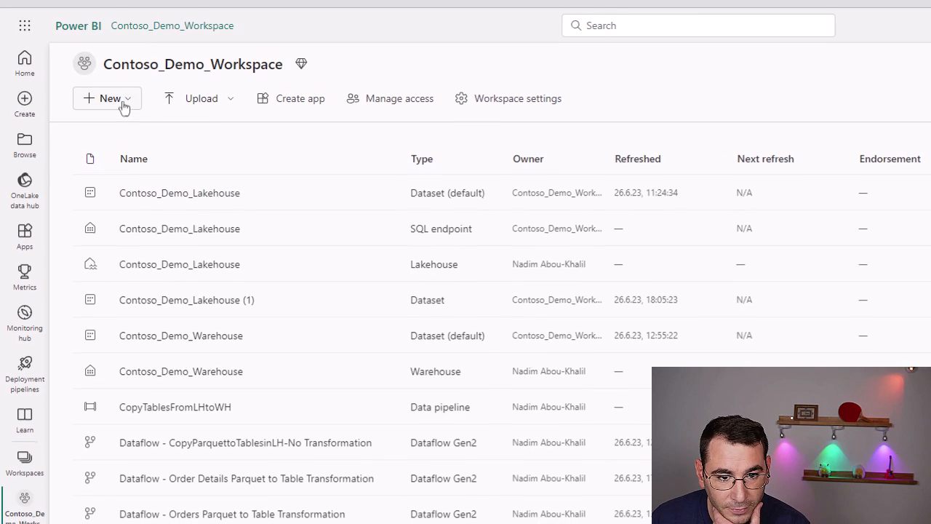
Create a new data pipeline in the workspace named Pipeline-CopyMeasuresTableFromWHtoLH
click(124, 104)
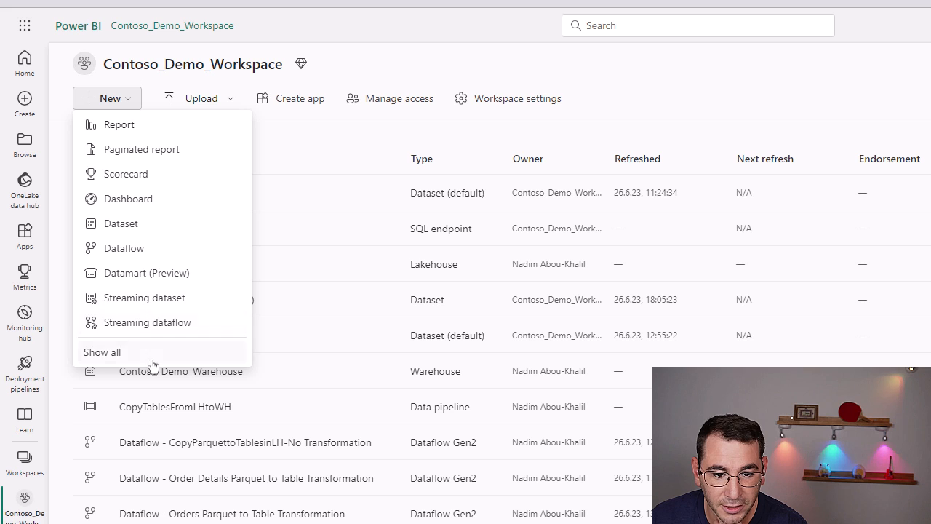
click(102, 352)
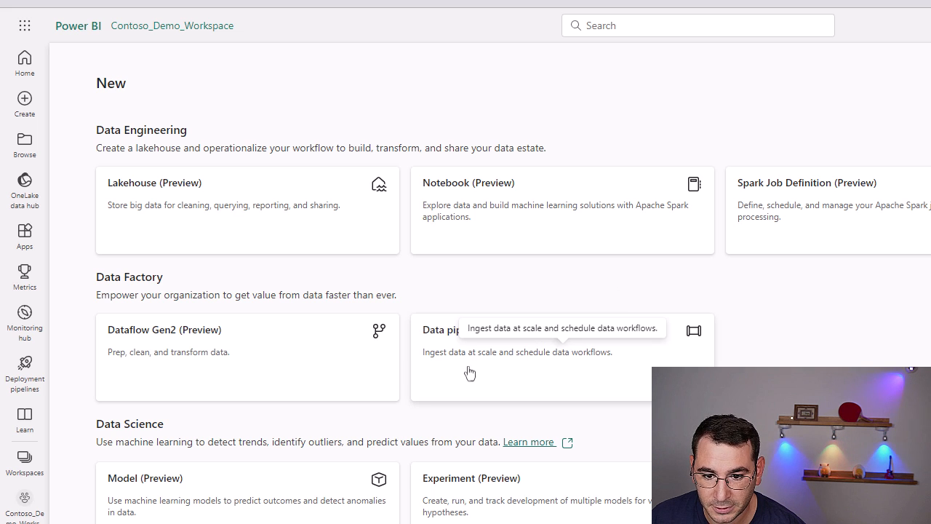
click(509, 384)
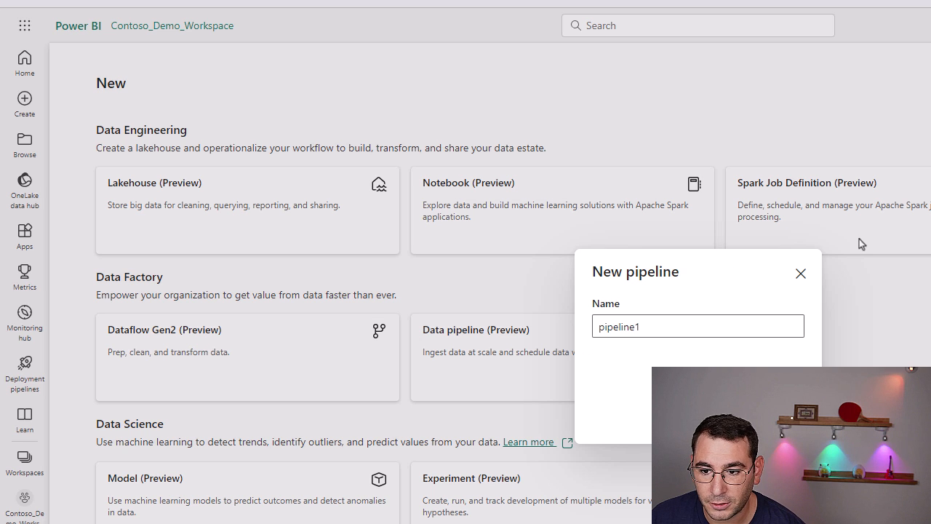
double_click(657, 326)
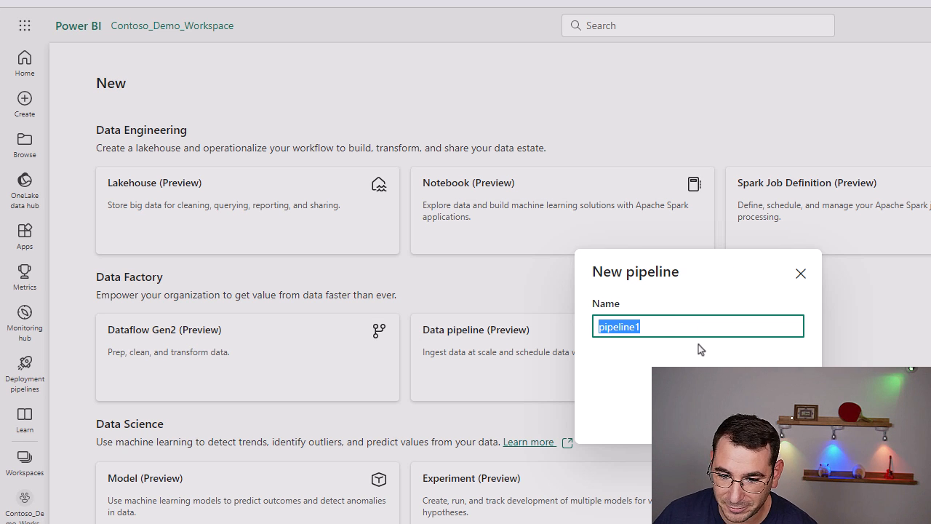
text(c)
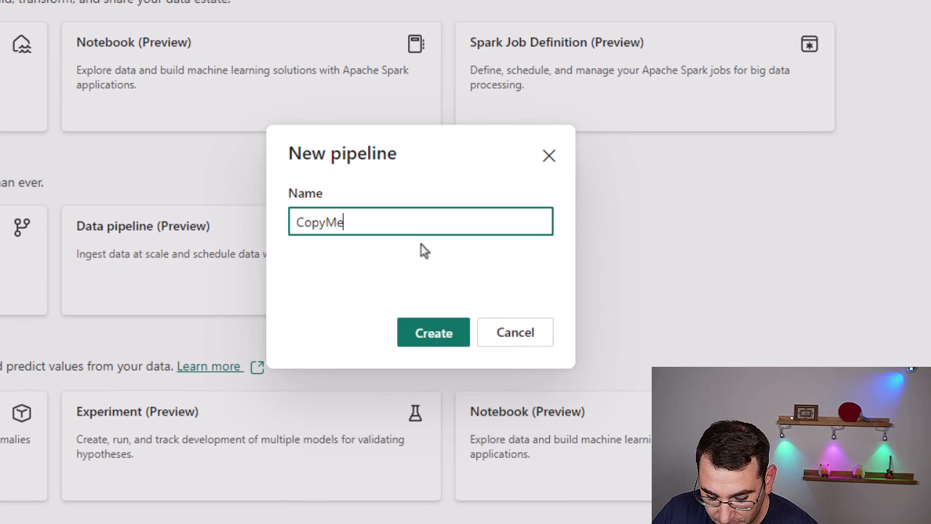
text(opyMeasuresTableFromWHtoLH)
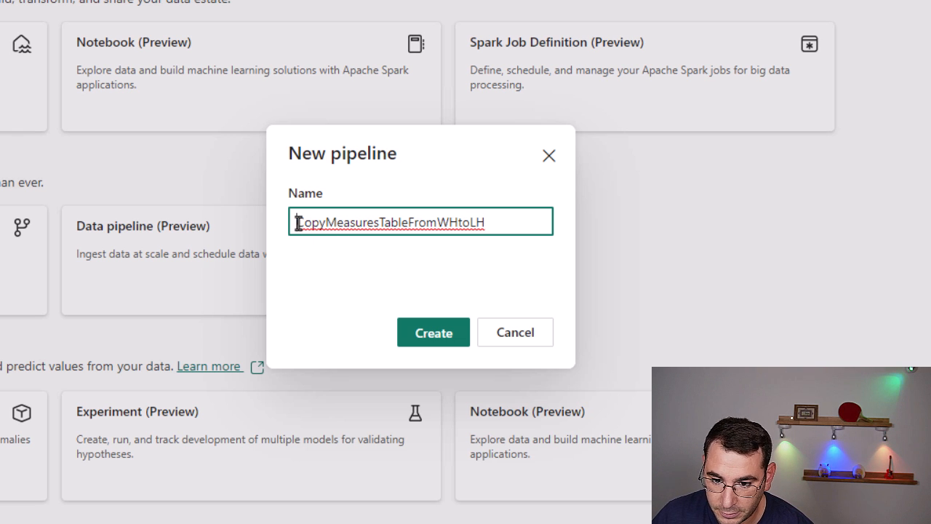
text(Pipel)
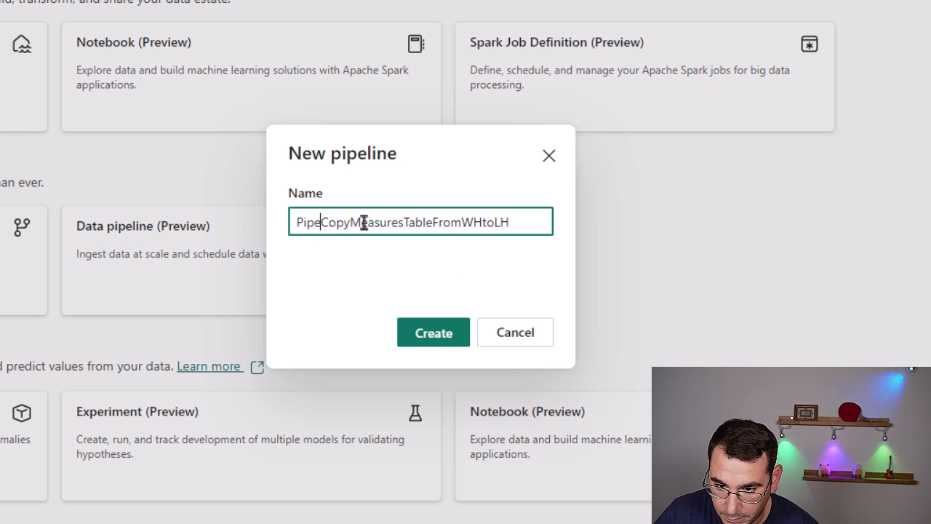
text(ine)
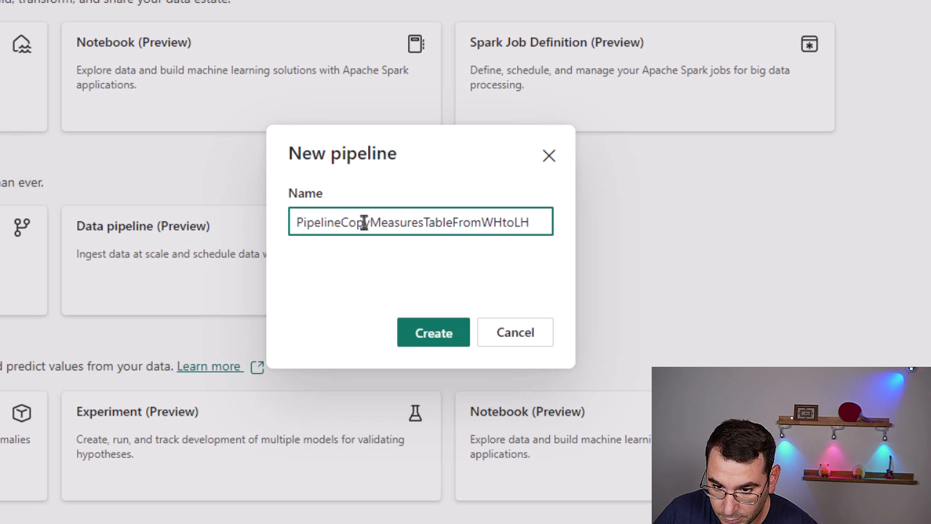
text(-)
click(428, 348)
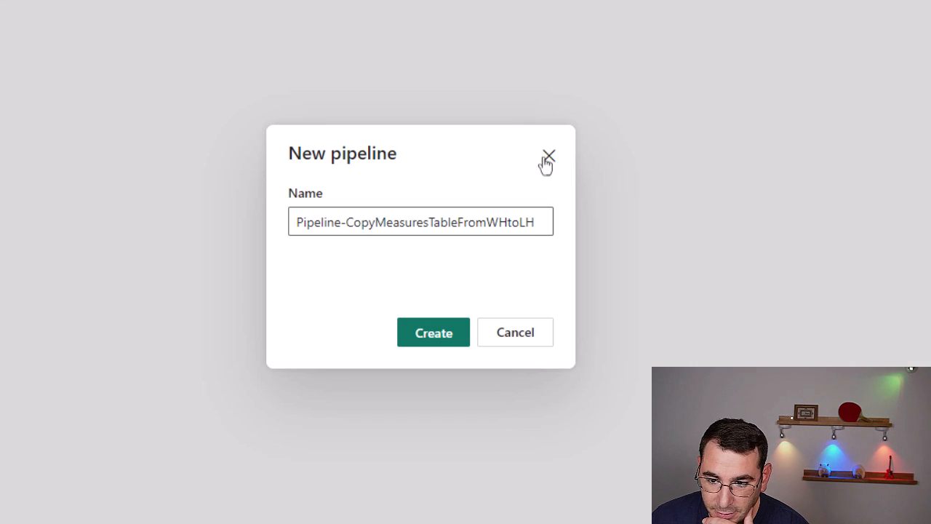
click(549, 157)
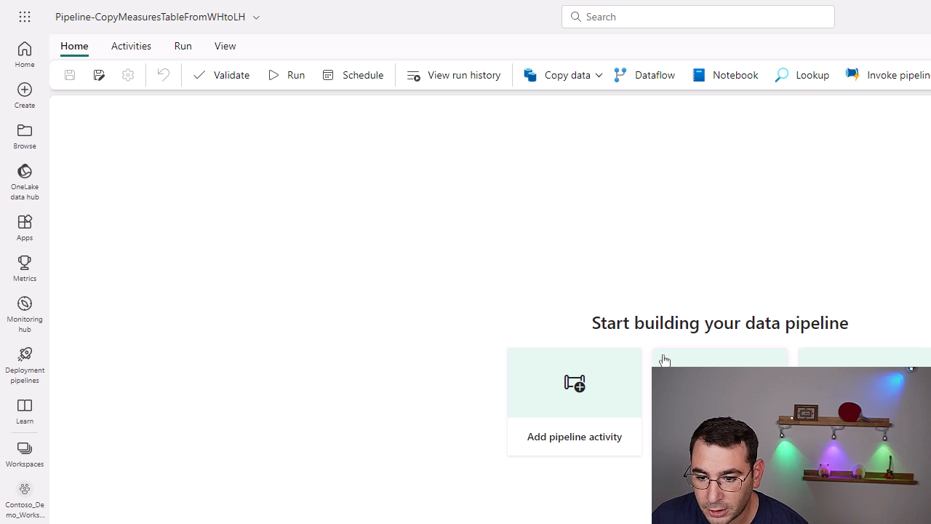
Add a Copy data activity to the pipeline canvas and move it toward the middle
click(574, 77)
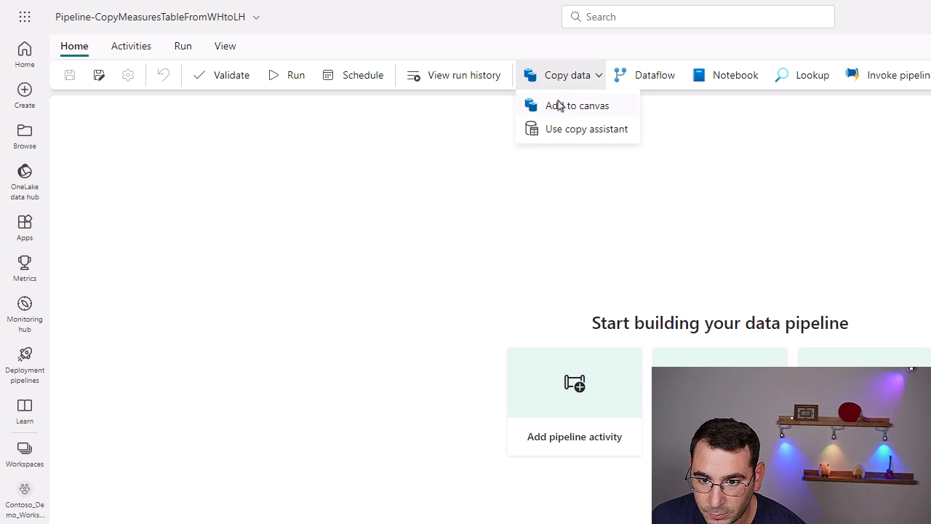
click(552, 109)
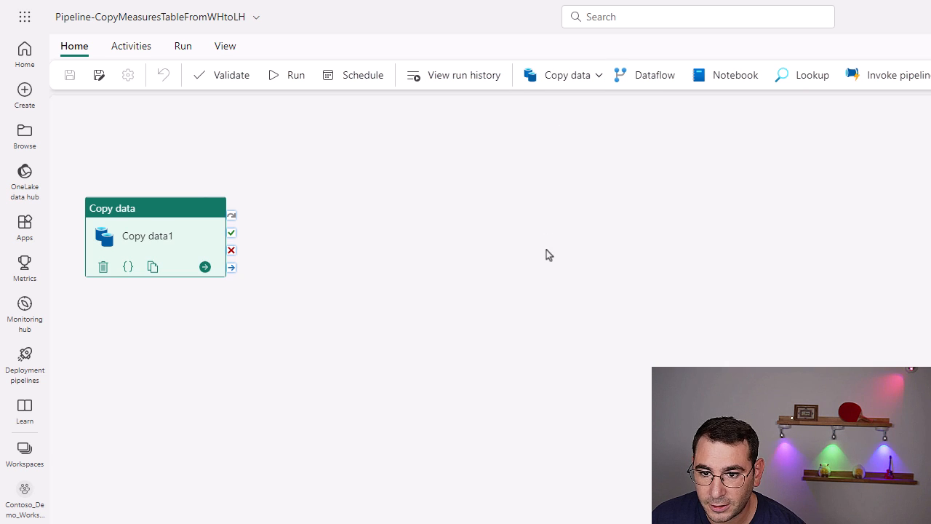
drag(120, 214, 379, 213)
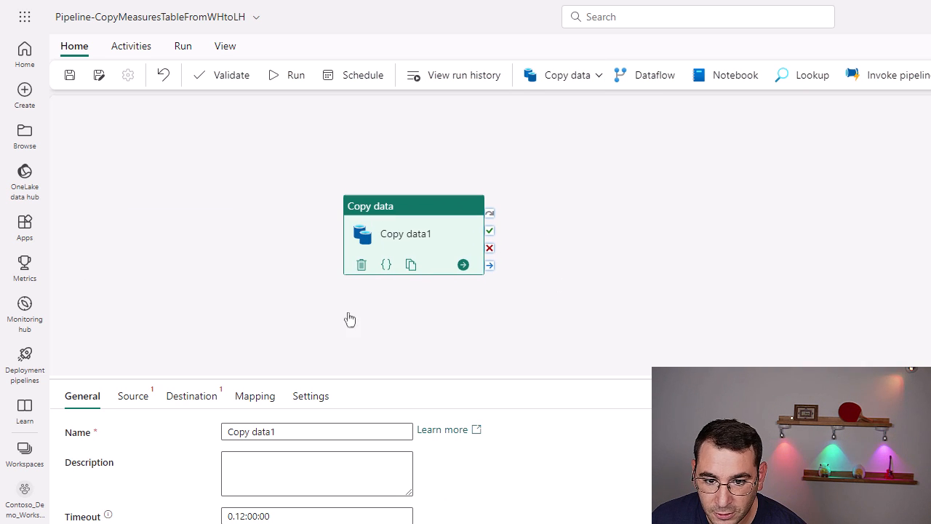
Set the copy activity's source to the workspace Data Warehouse Contoso_Demo_Warehouse with the table dbo.Contoso_Measures
click(122, 401)
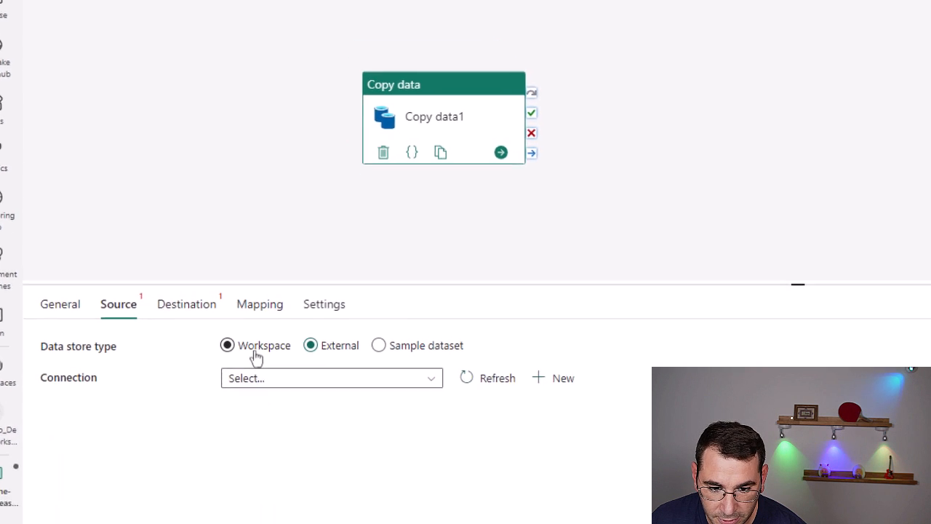
click(259, 302)
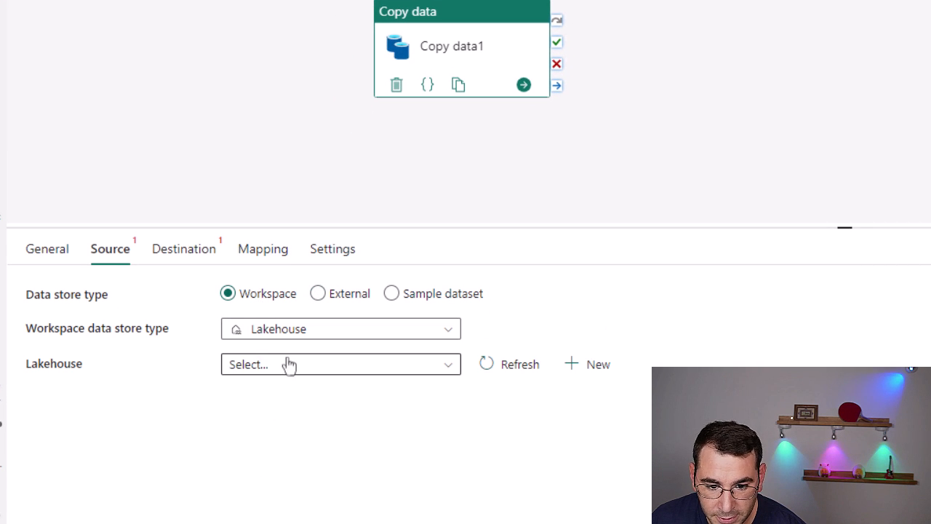
click(287, 337)
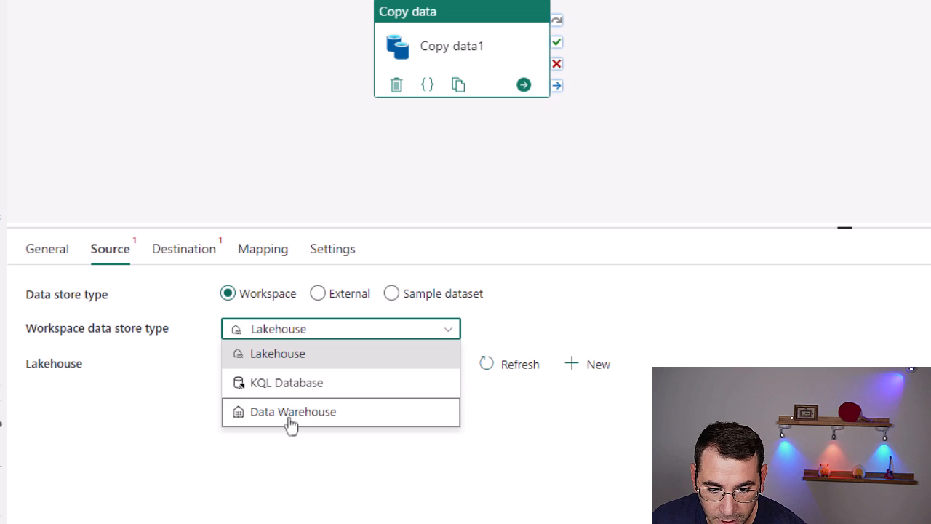
click(289, 426)
click(278, 365)
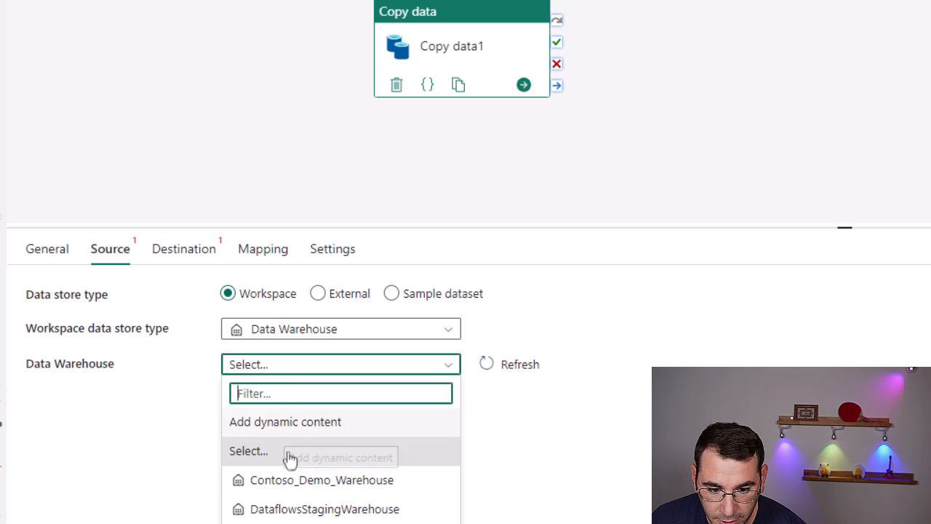
click(289, 483)
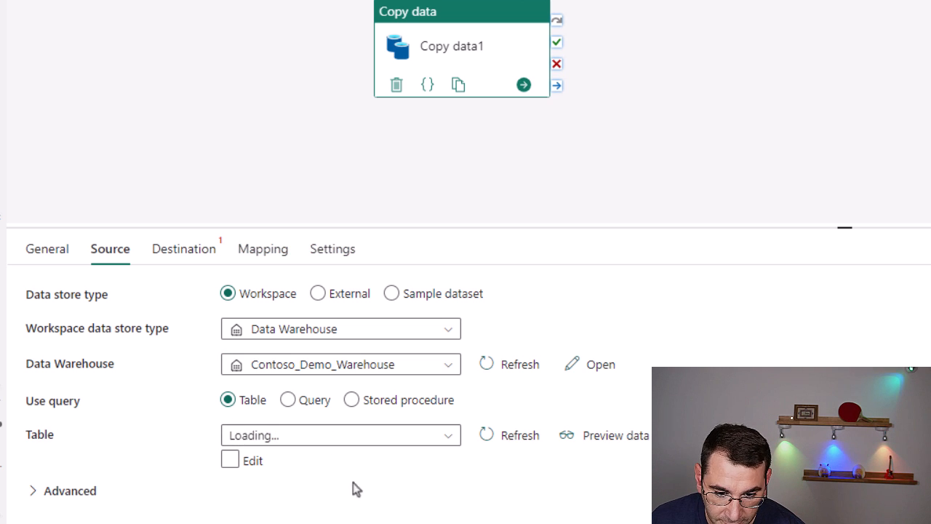
click(437, 436)
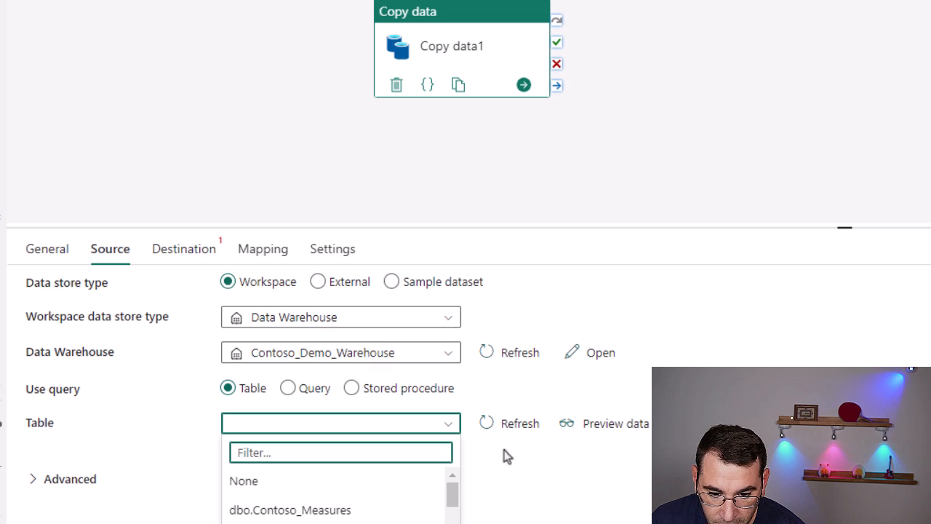
scroll(354, 501, down, 1)
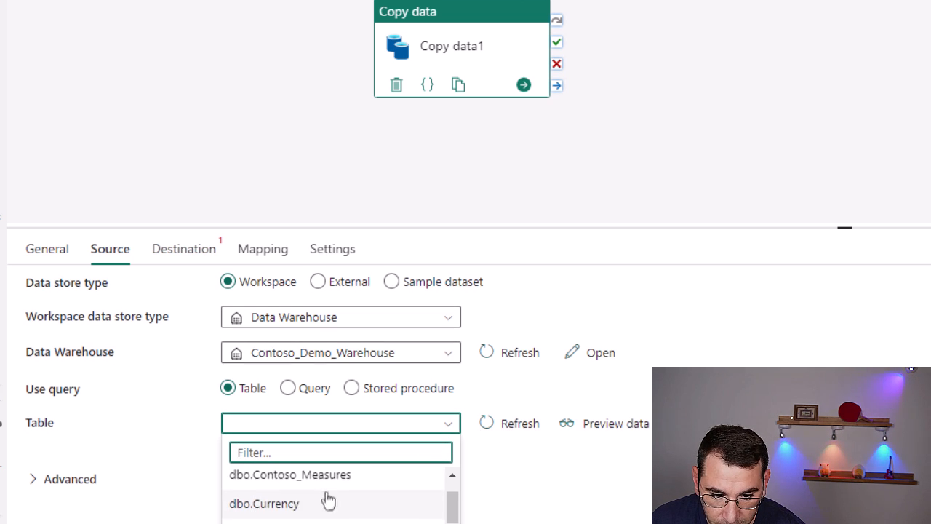
click(273, 482)
Examine the source table's separate schema and table name in manual edit mode, and return to the list selection of dbo.Contoso_Measures
click(230, 461)
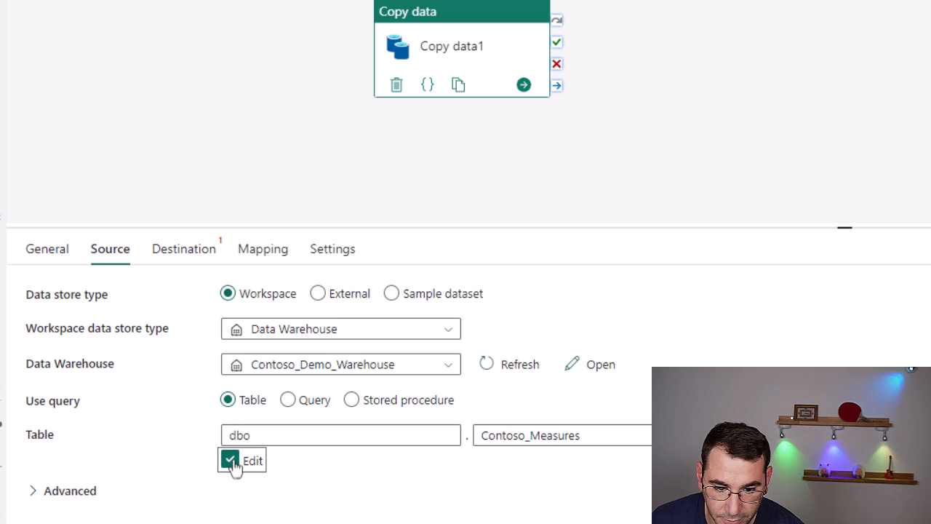
click(230, 461)
click(231, 462)
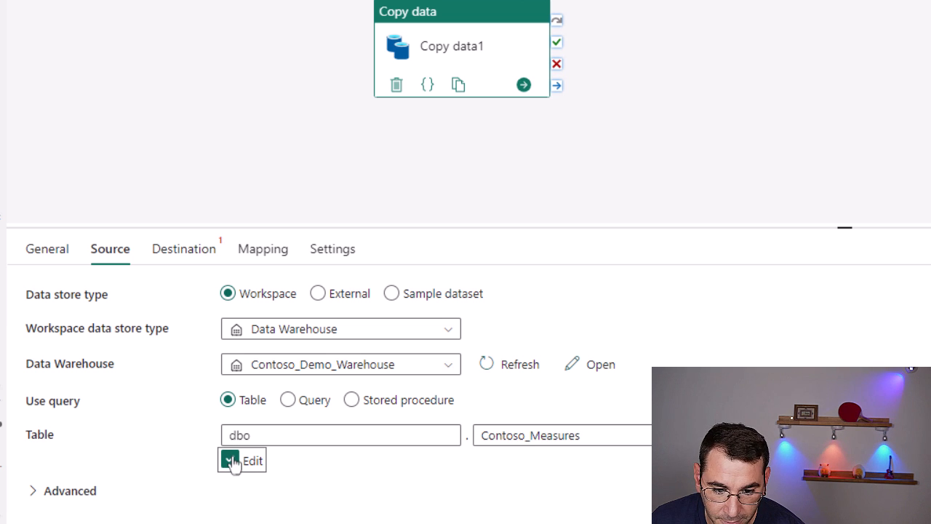
click(229, 462)
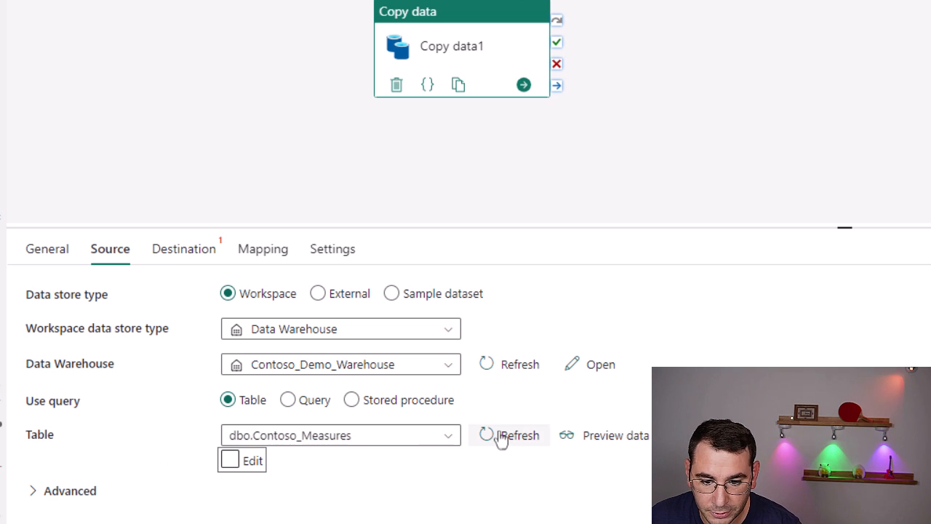
click(233, 463)
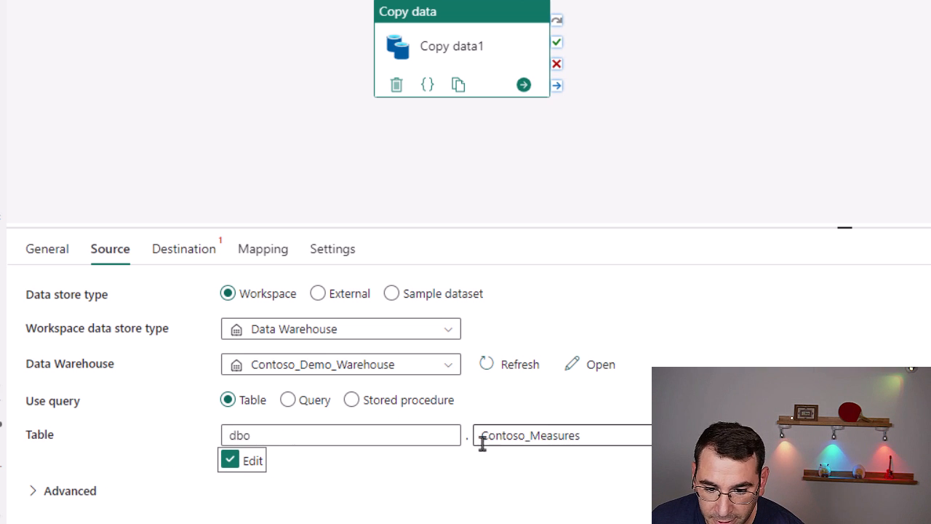
drag(477, 439, 618, 434)
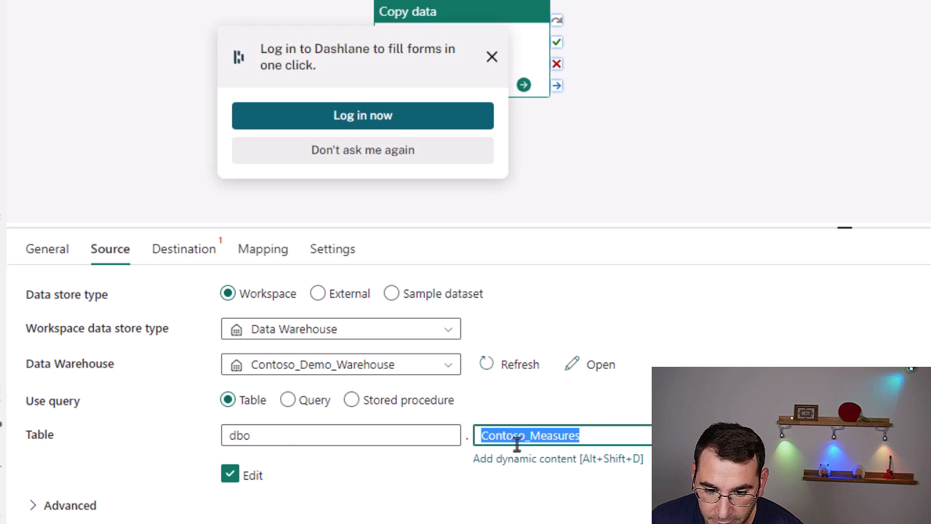
click(492, 56)
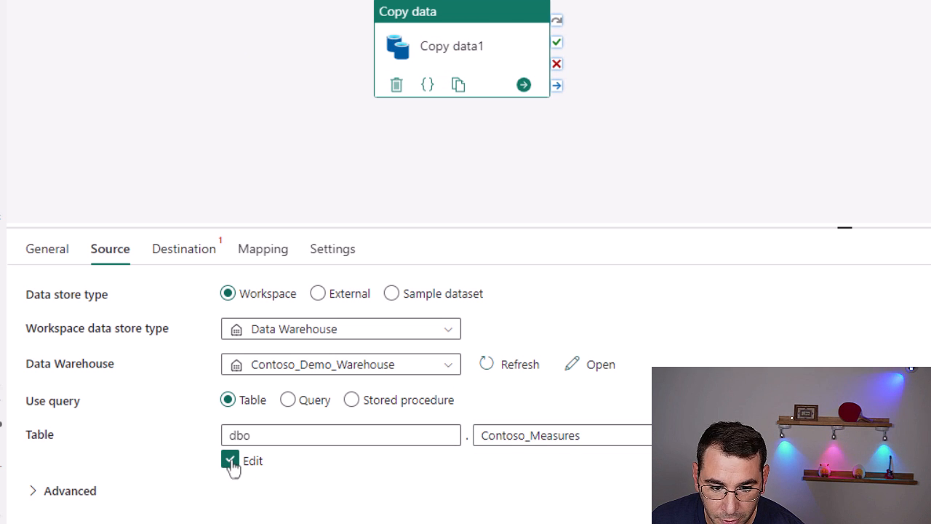
click(231, 463)
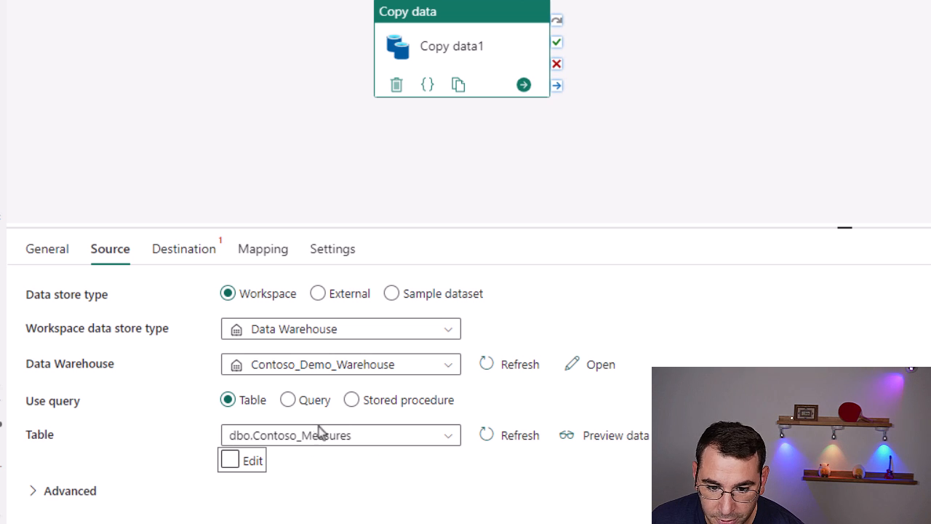
Set the copy activity's destination to the workspace lakehouse Contoso_Demo_Lakehouse and look through its existing tables
click(184, 254)
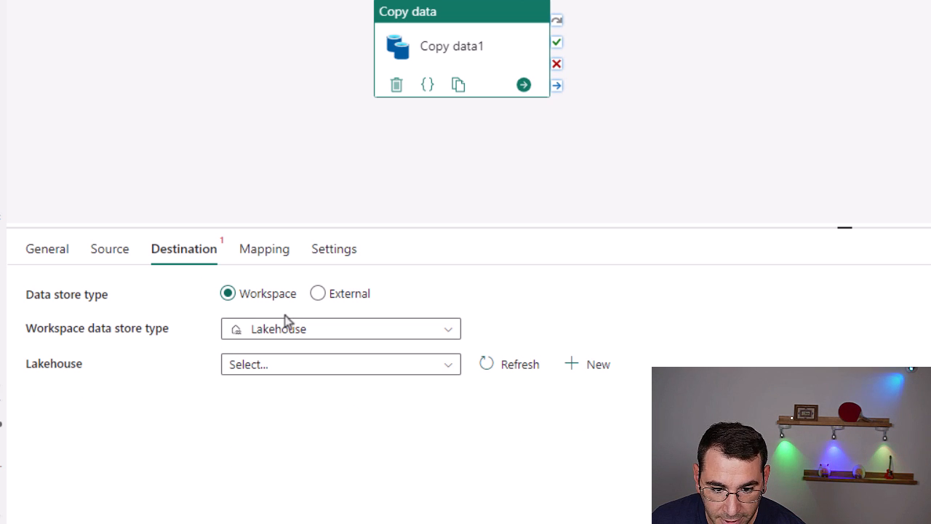
click(307, 369)
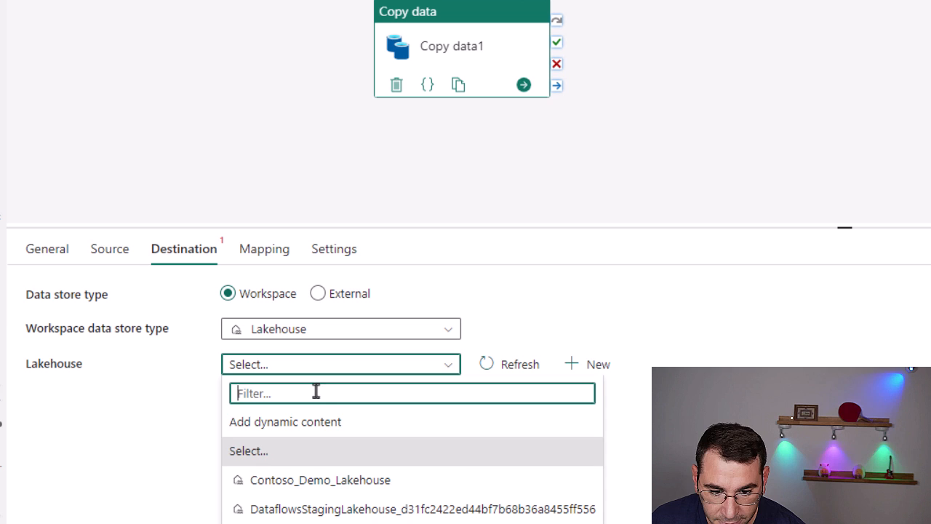
click(335, 481)
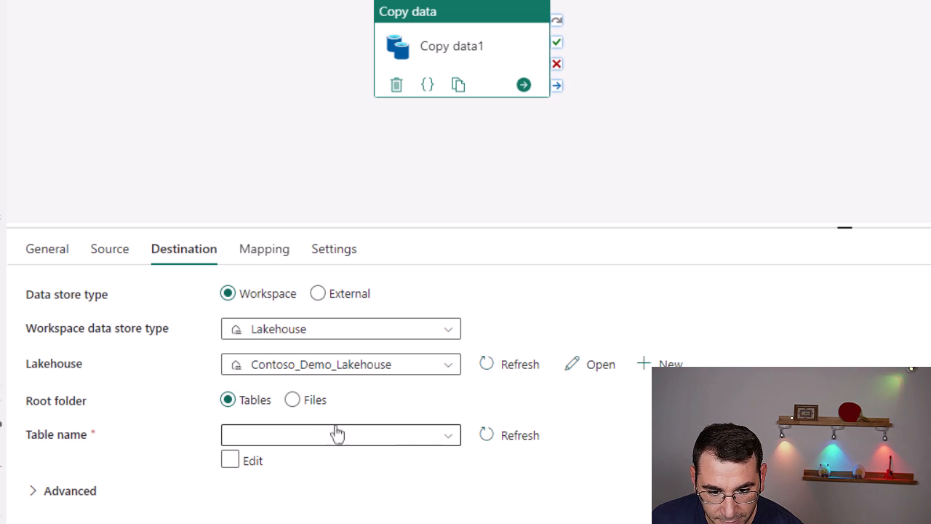
click(377, 449)
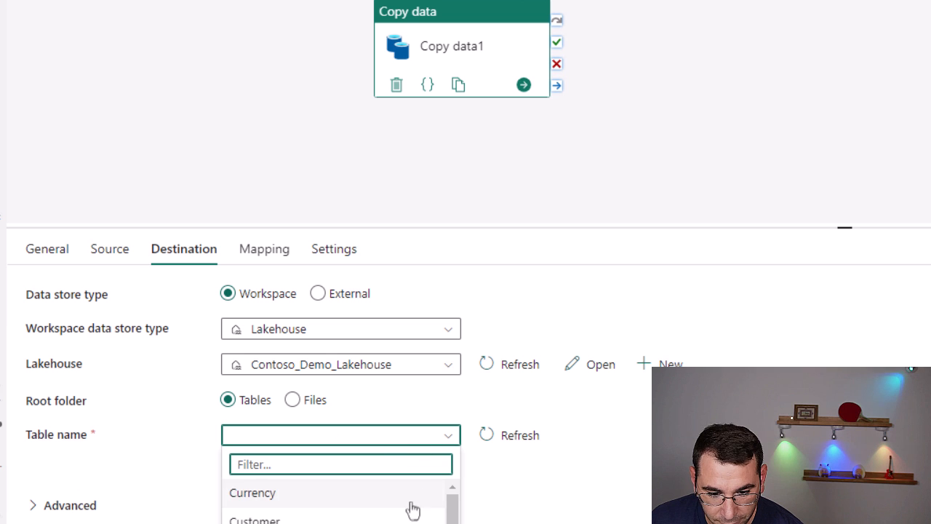
scroll(416, 505, up, 1)
click(585, 481)
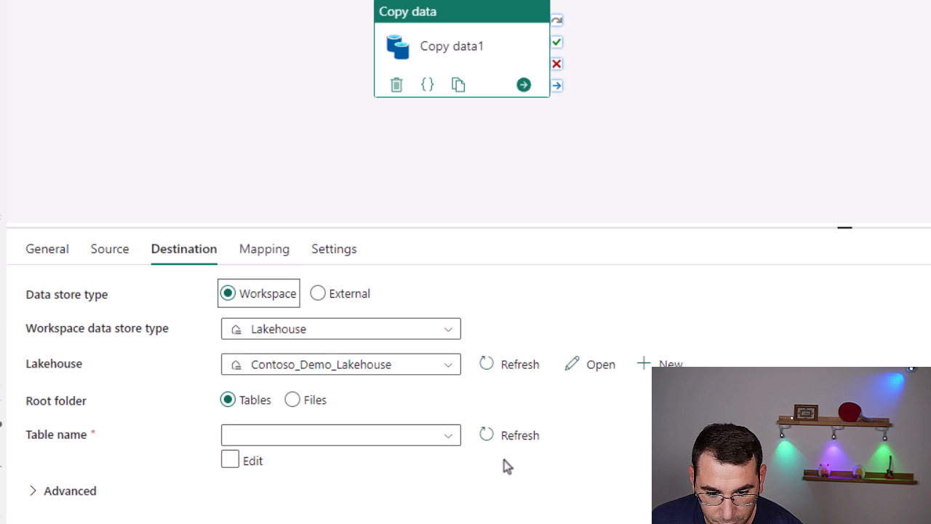
Enter Contoso_Measures manually as the destination table name in the lakehouse
click(248, 465)
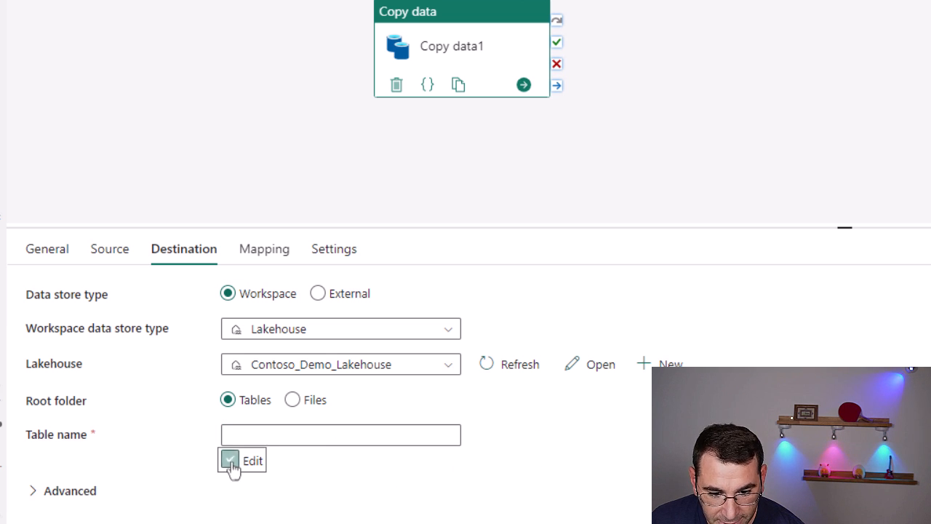
click(274, 441)
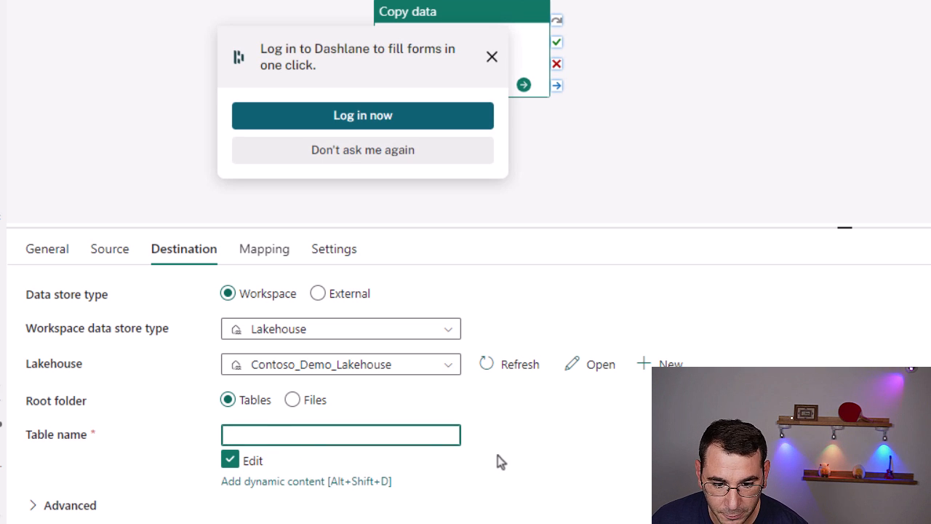
click(492, 57)
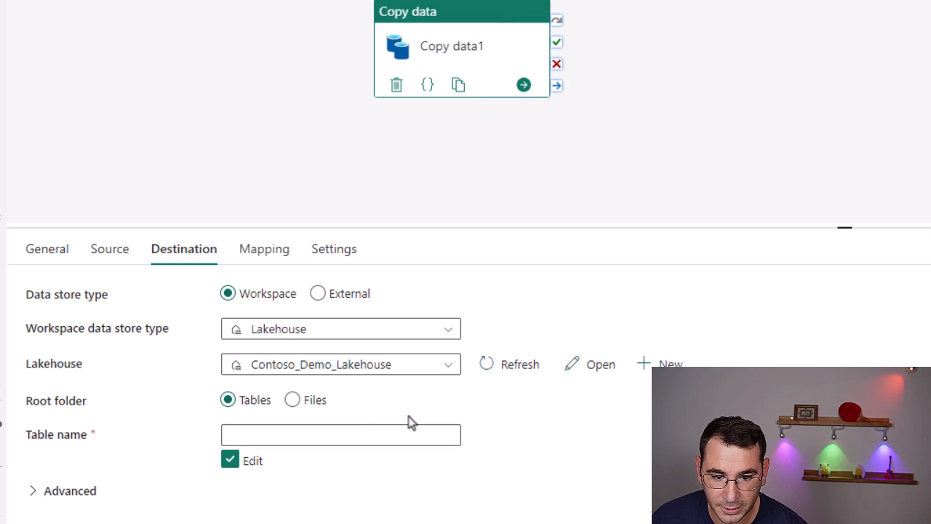
click(356, 434)
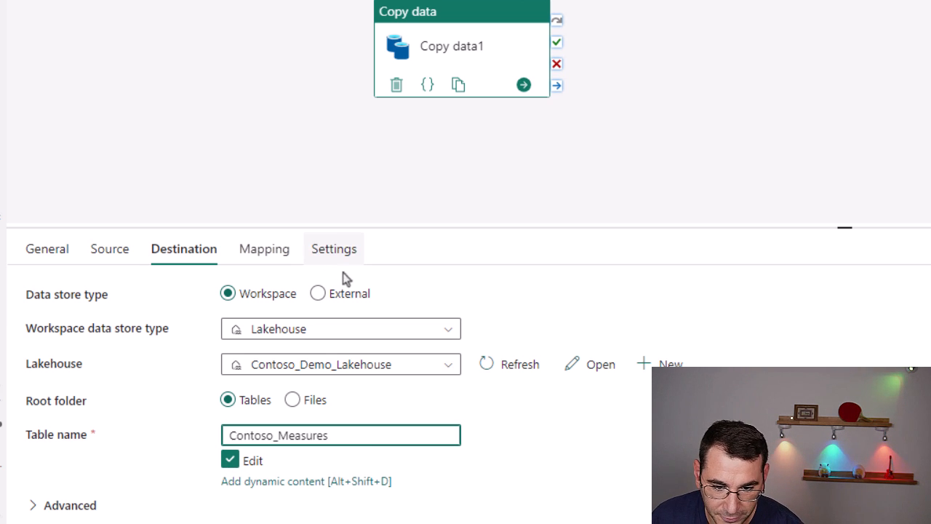
click(543, 430)
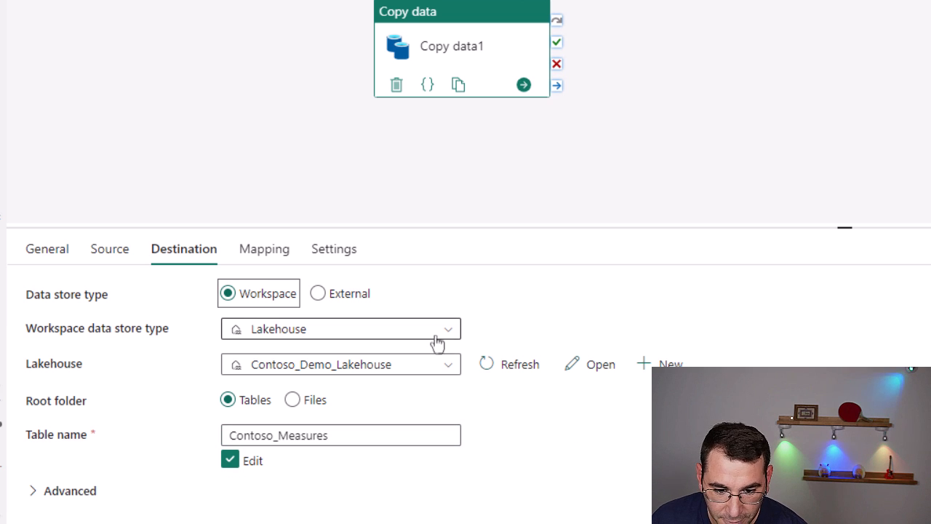
Review the copy activity's mapping and settings, and validate, save and run the pipeline
click(273, 255)
click(318, 255)
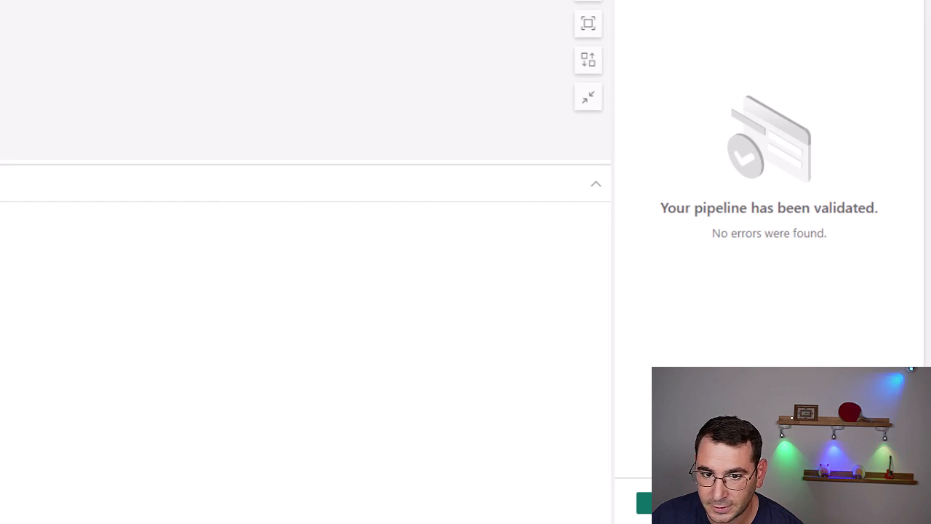
click(429, 111)
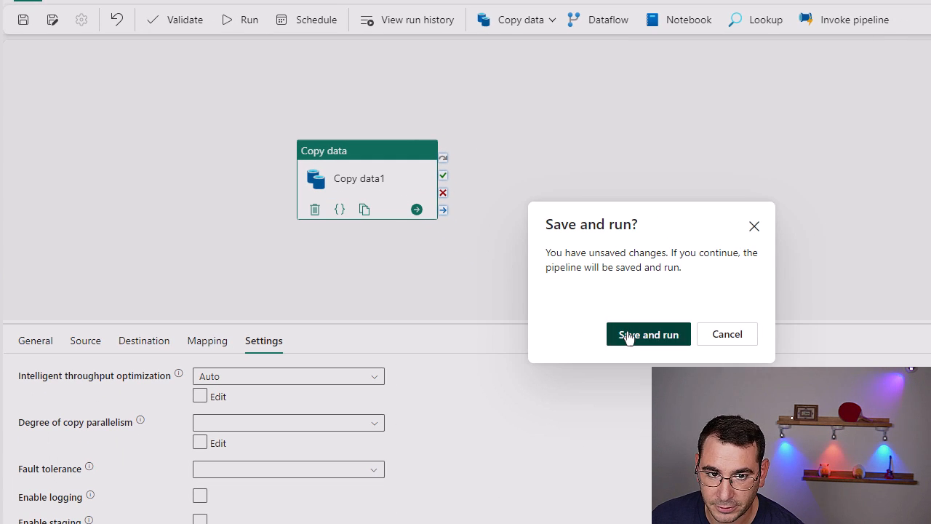
click(629, 336)
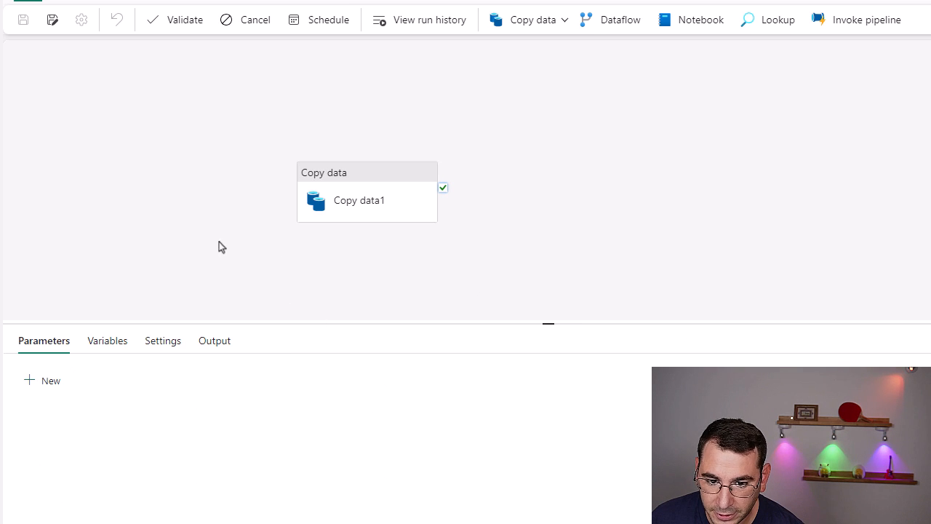
Monitor the pipeline run's output, refreshing the Copy data1 activity status until the run completes
click(216, 343)
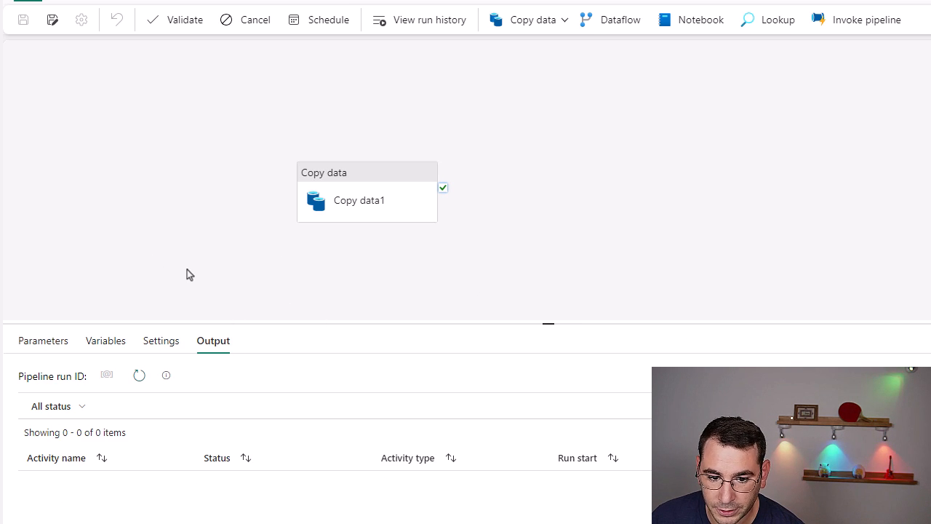
click(138, 376)
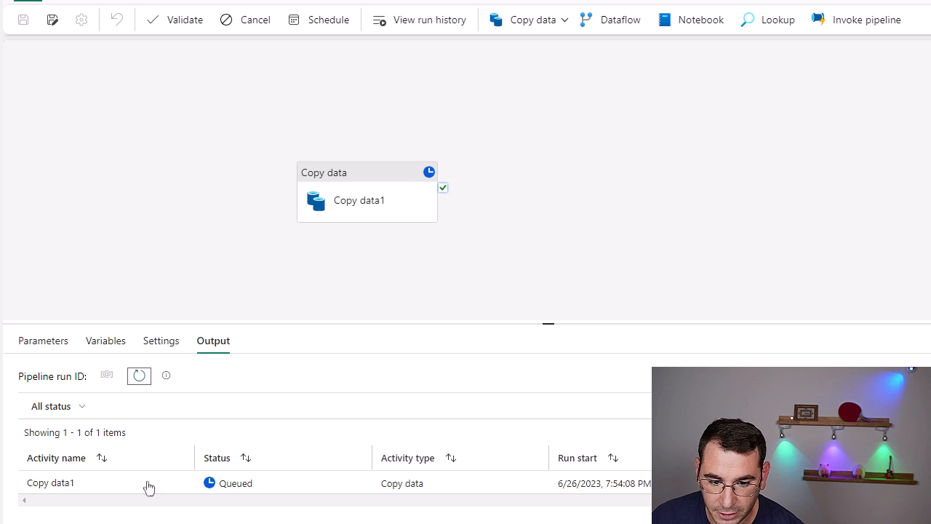
click(139, 376)
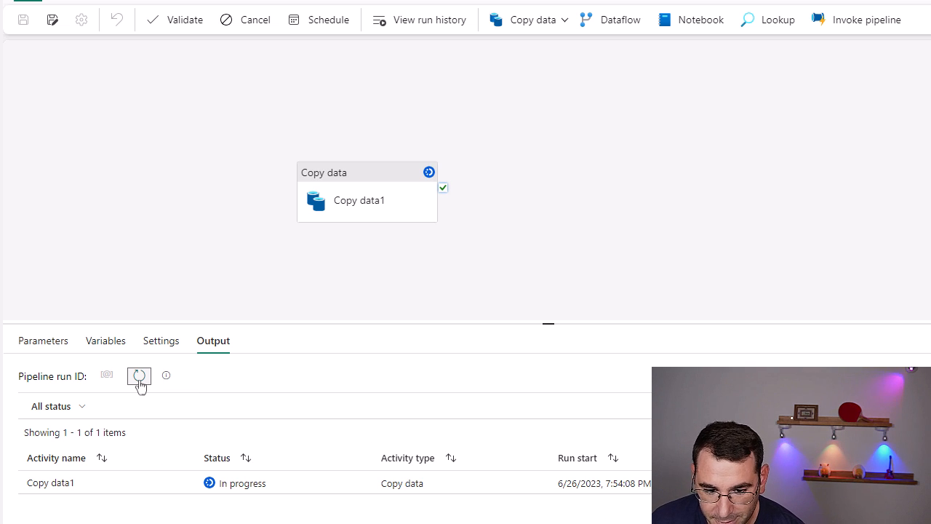
click(139, 376)
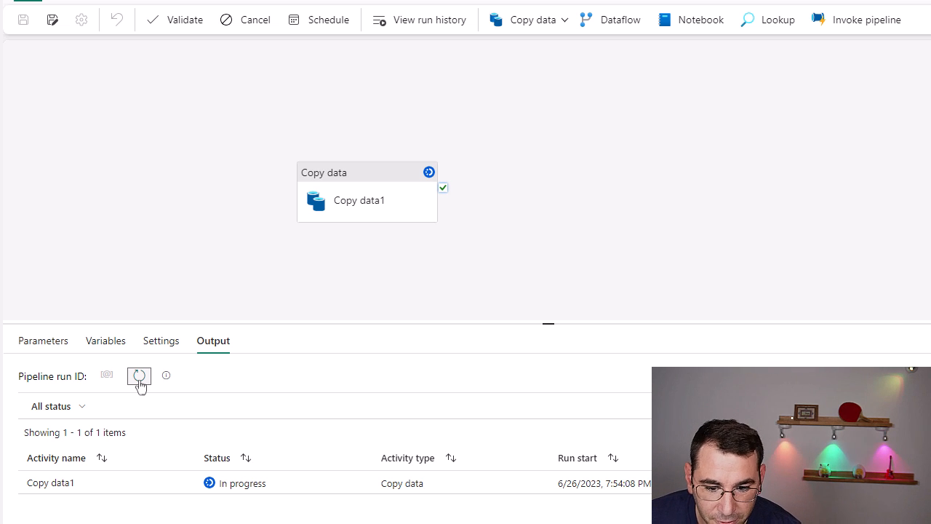
click(139, 376)
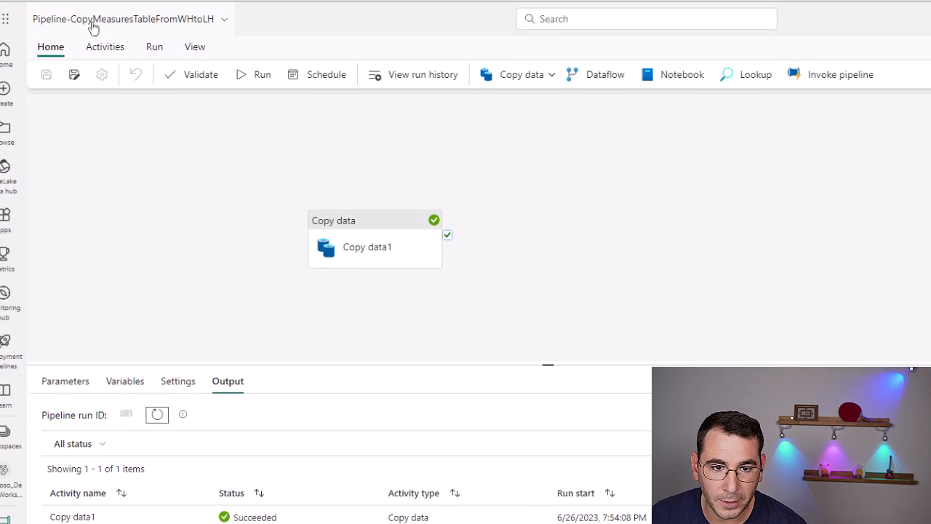
Return to Contoso_Demo_Workspace, filter its items to the Lakehouse type and open Contoso_Demo_Lakehouse
click(84, 65)
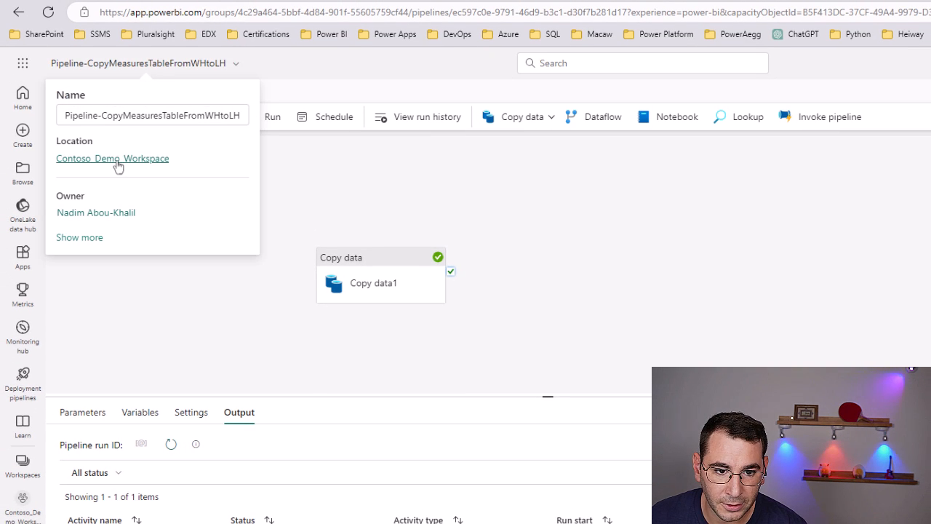
click(91, 161)
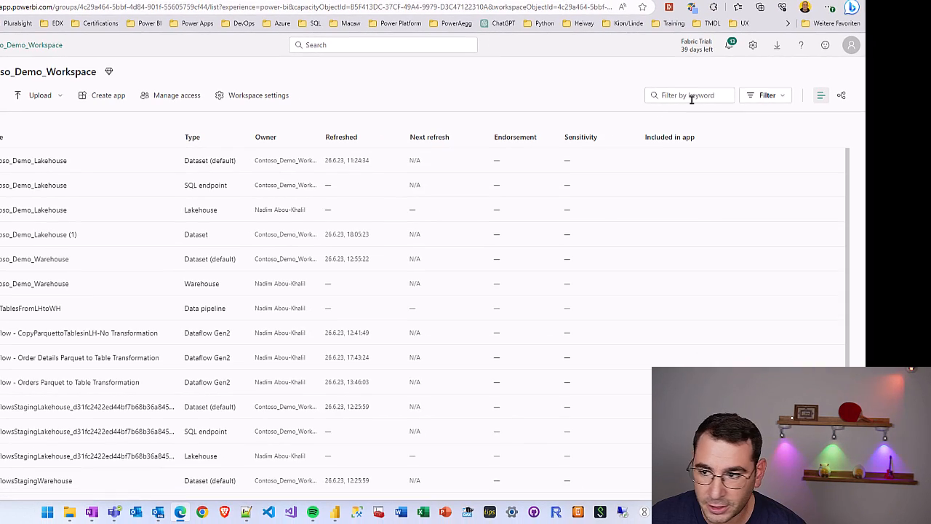
click(757, 99)
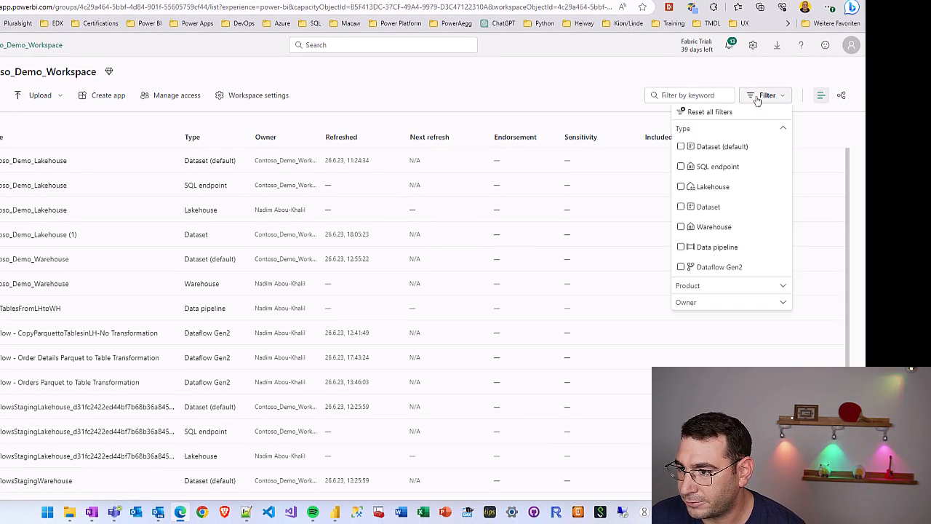
click(713, 186)
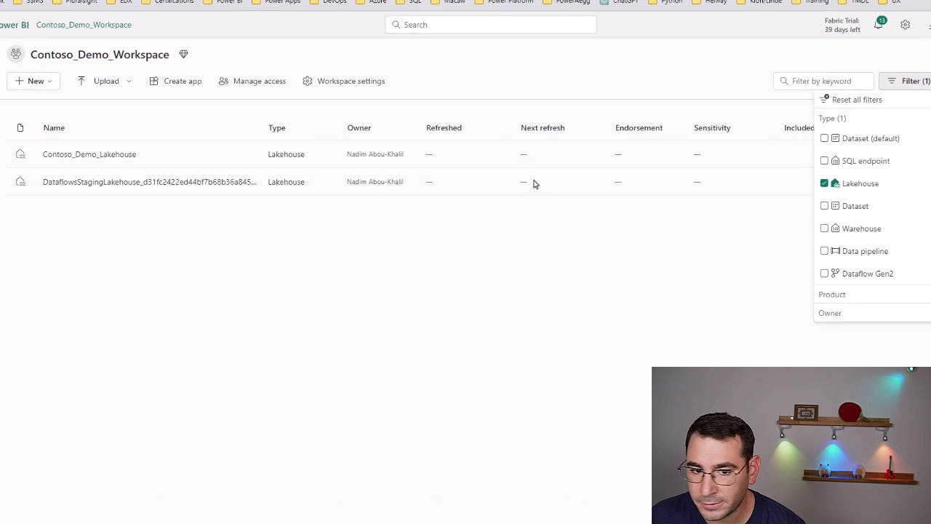
click(535, 183)
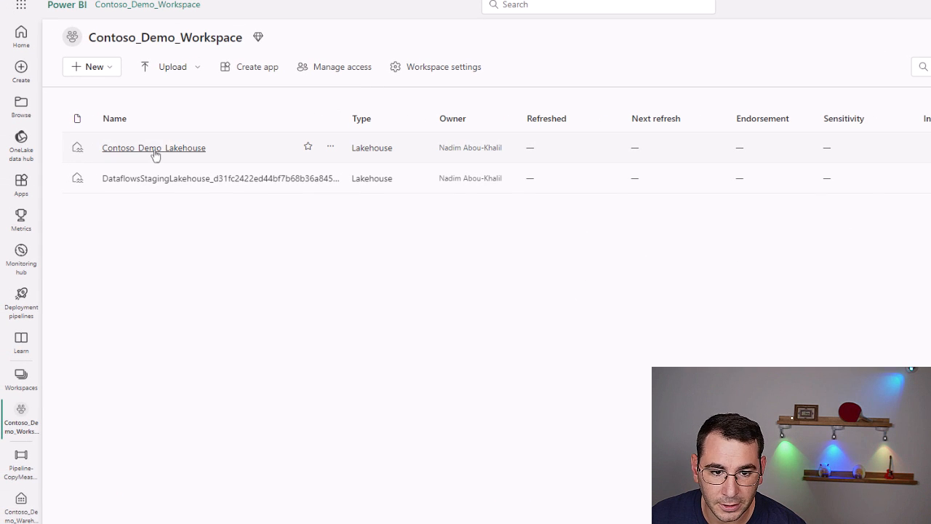
click(154, 149)
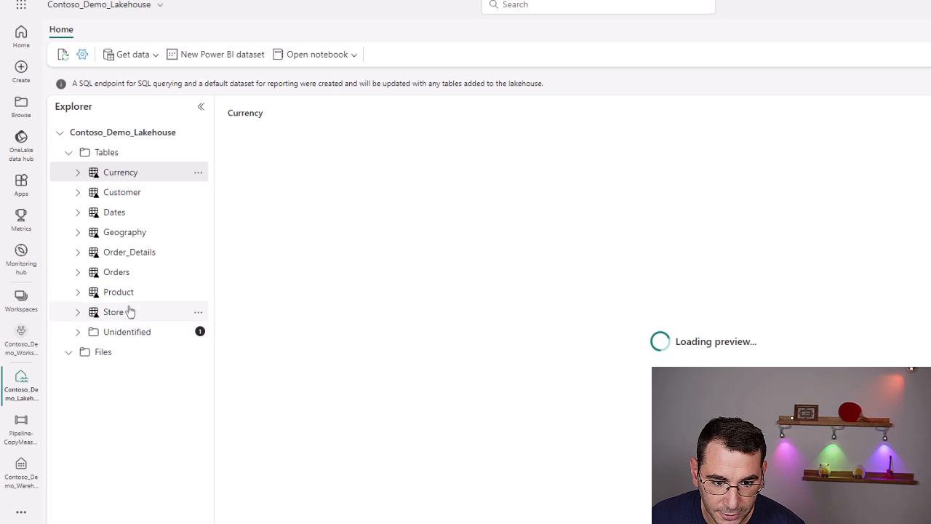
Refresh the lakehouse's table list and preview the copied Contoso_Measures table
click(63, 57)
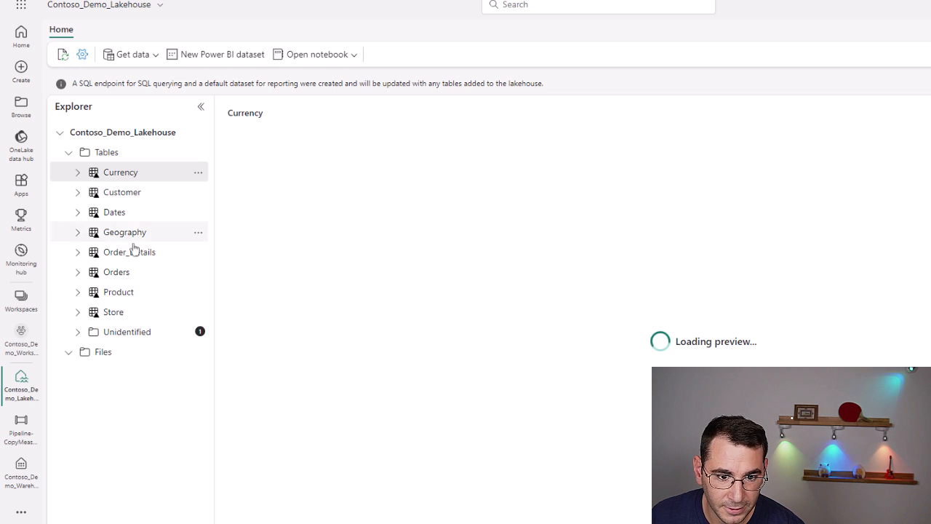
click(63, 58)
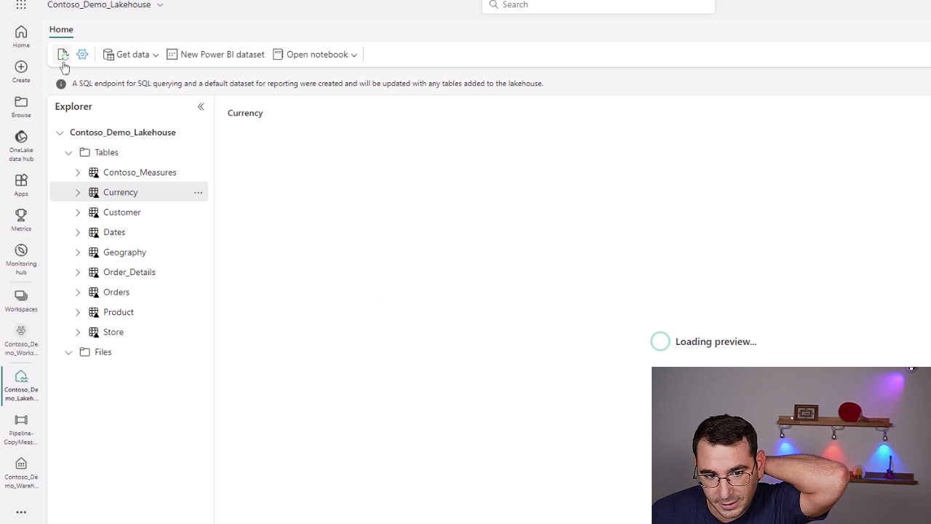
click(120, 172)
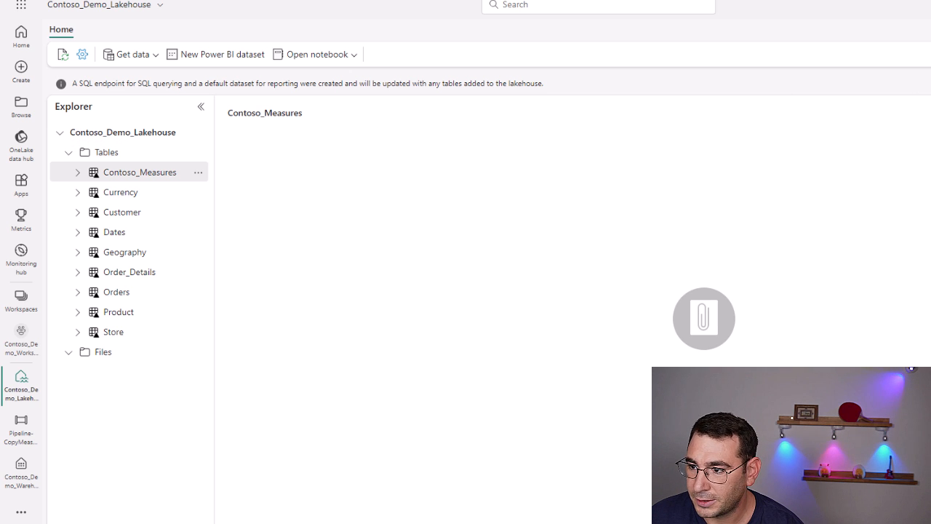
Switch the lakehouse to its SQL endpoint and confirm the default Power BI dataset with all objects selected, including Contoso_Measures and SalesAggregatedView
click(892, 19)
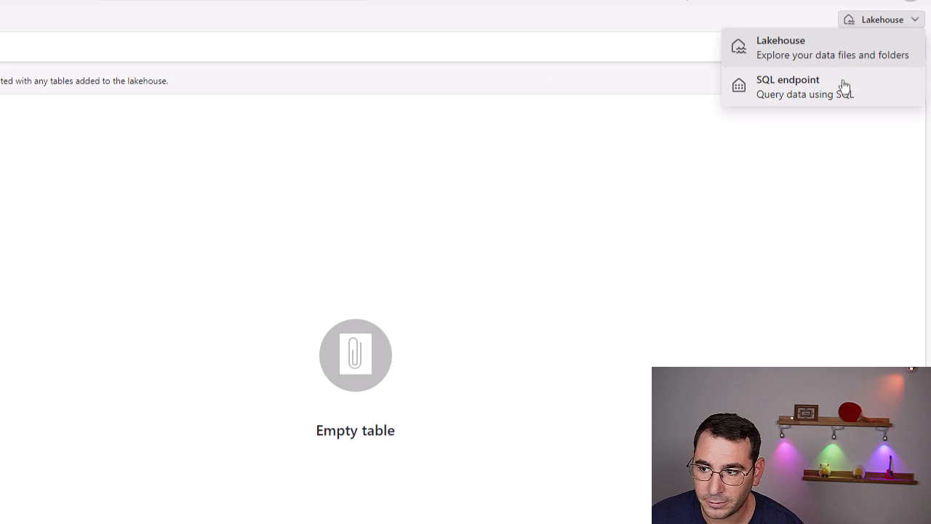
click(775, 96)
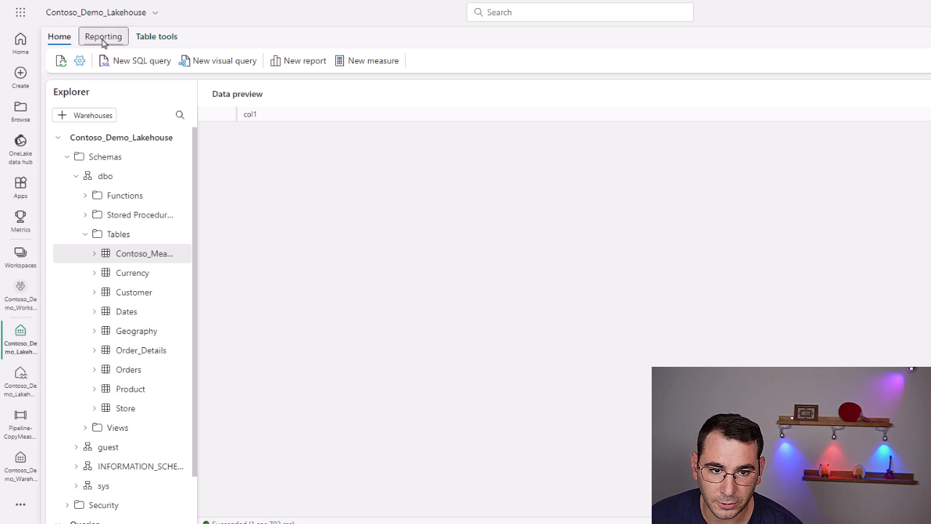
click(104, 38)
click(259, 63)
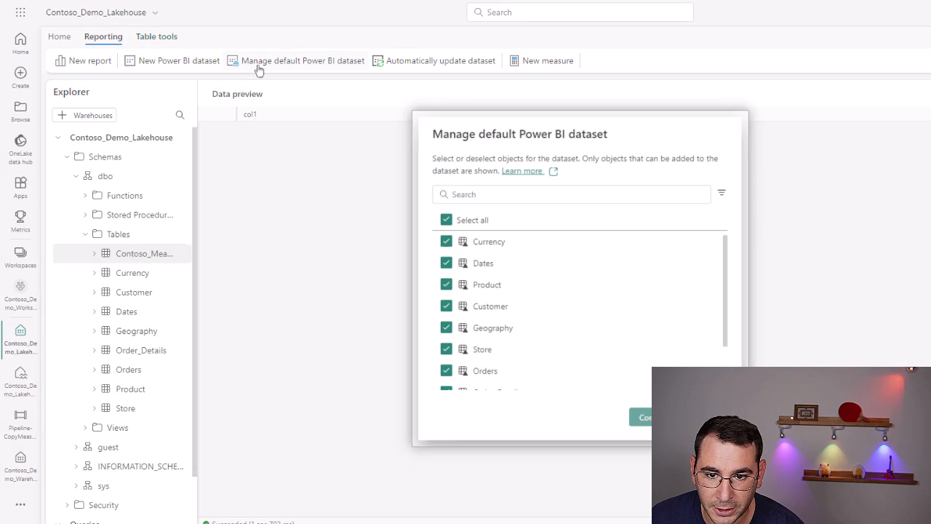
scroll(479, 256, down, 2)
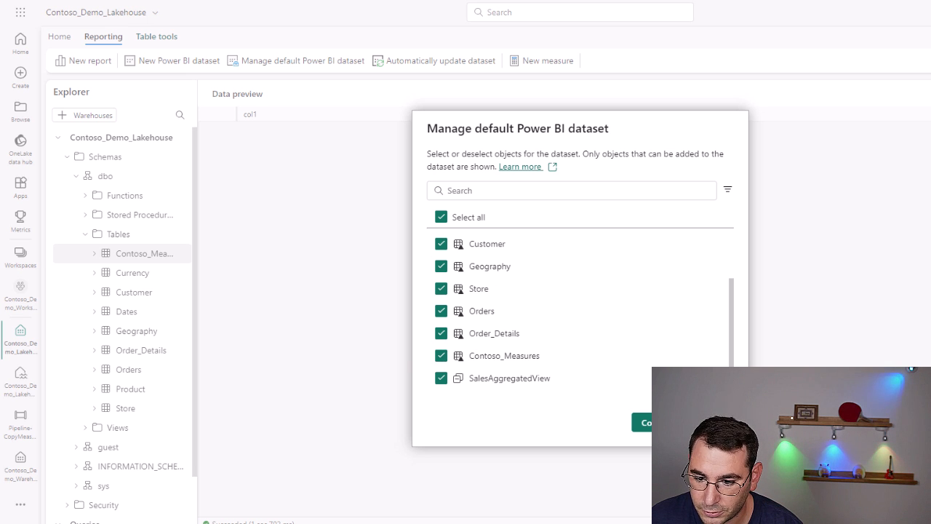
click(643, 422)
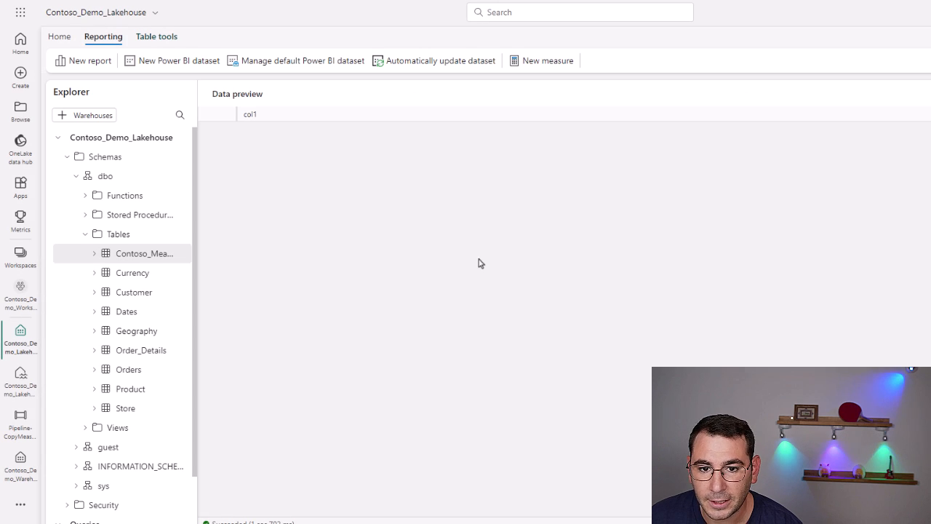
Return to Contoso_Demo_Workspace, filter its items to the Warehouse type, and open Contoso_Demo_Warehouse with its dbo views expanded
click(104, 11)
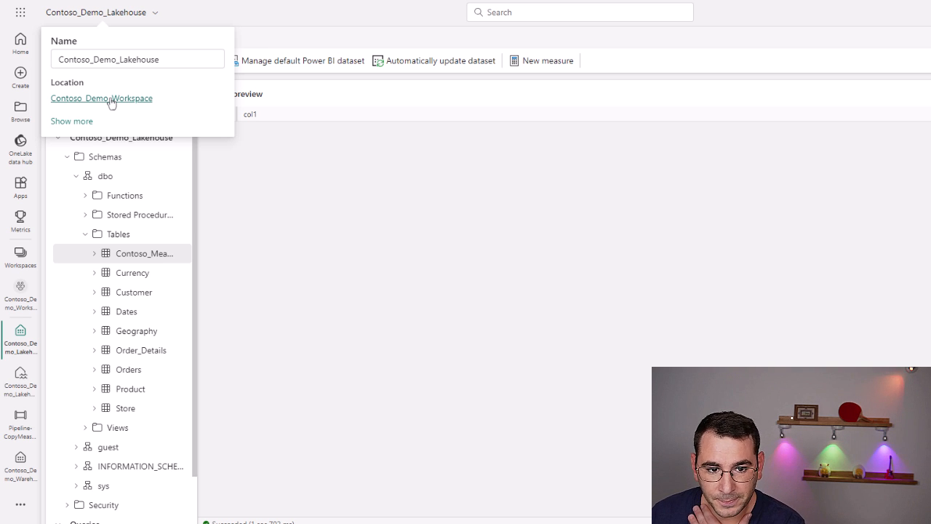
click(111, 99)
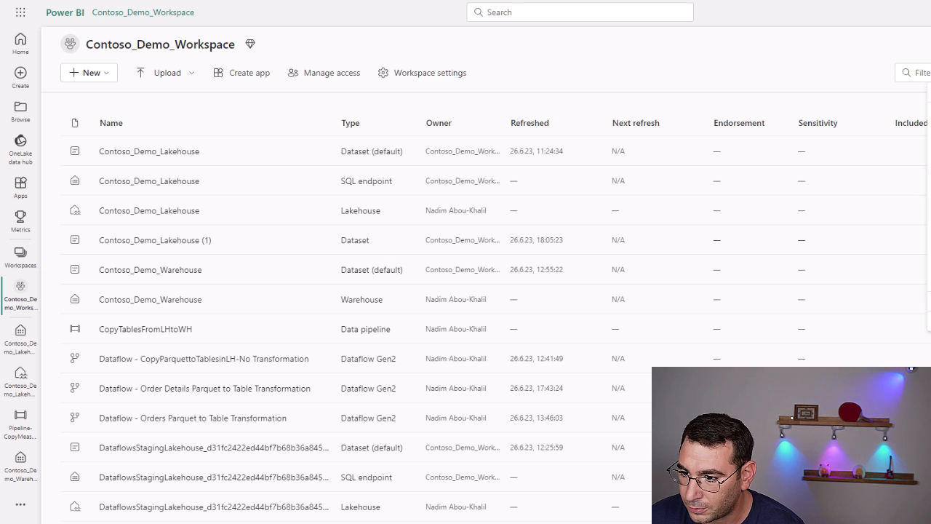
click(929, 231)
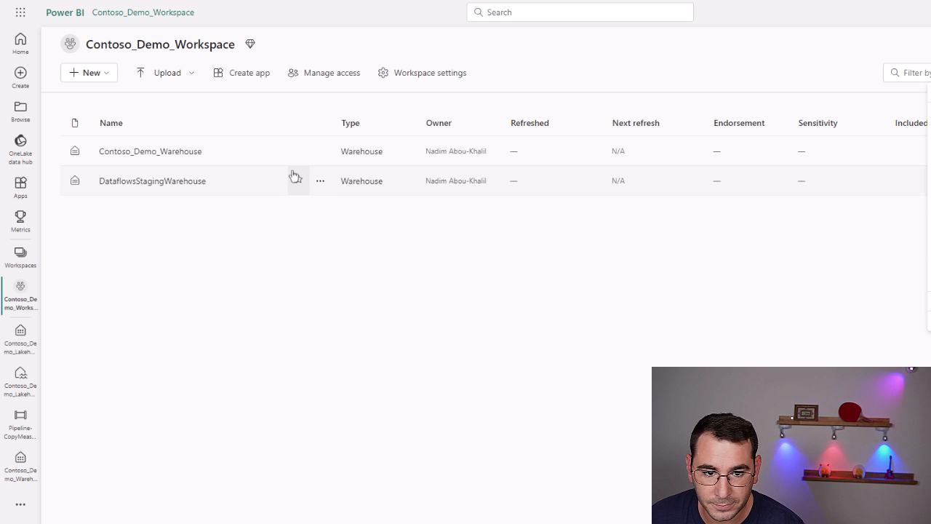
click(184, 151)
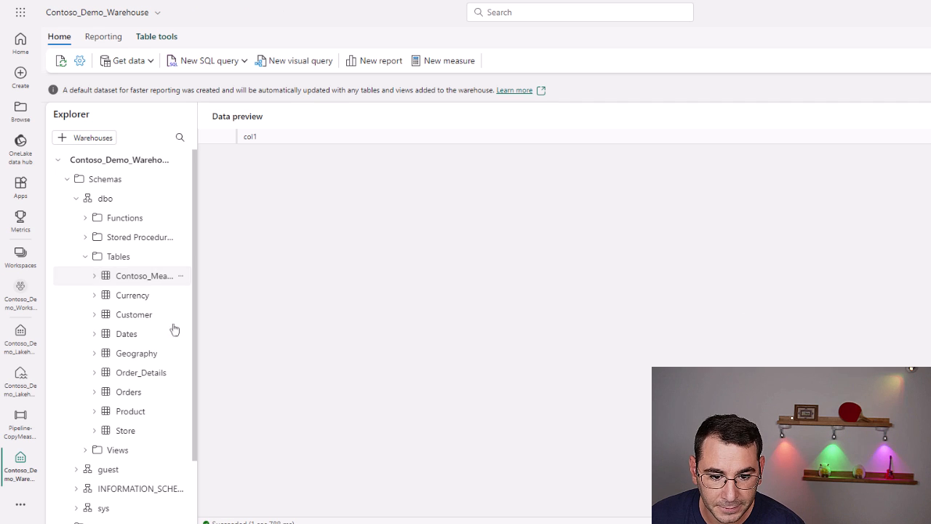
click(85, 450)
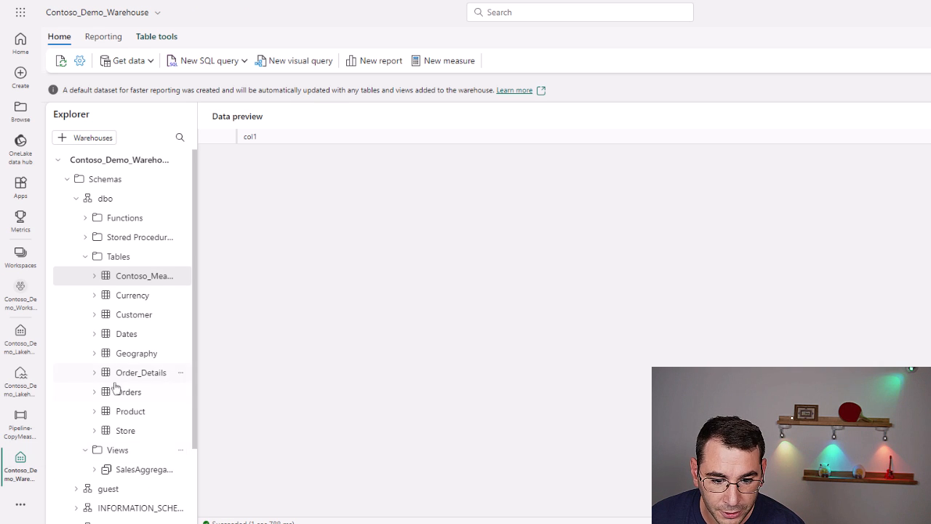
Widen the Explorer area and open the model view of the warehouse
scroll(146, 364, down, 2)
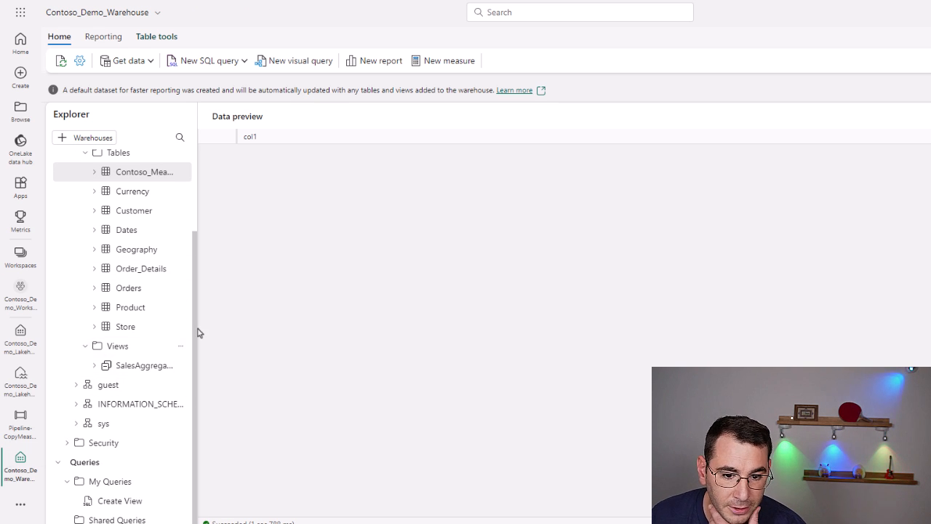
drag(196, 325, 289, 323)
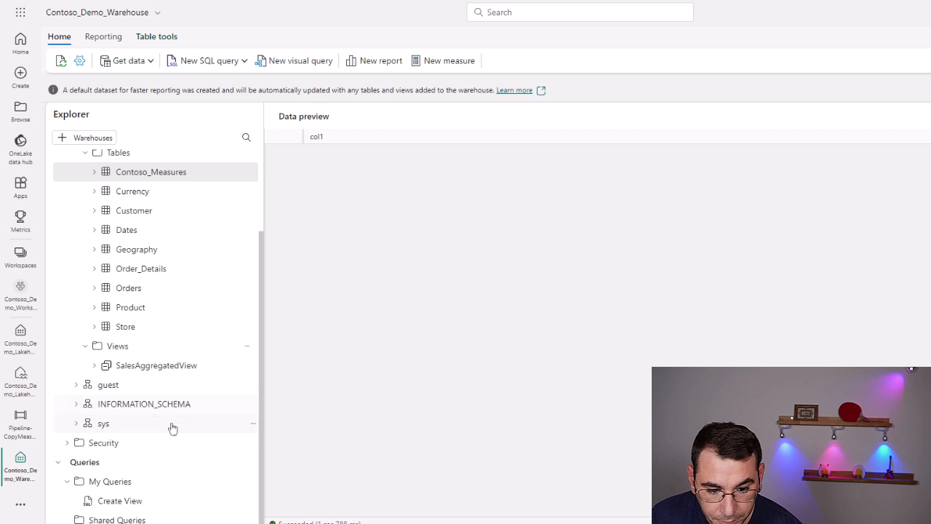
click(147, 502)
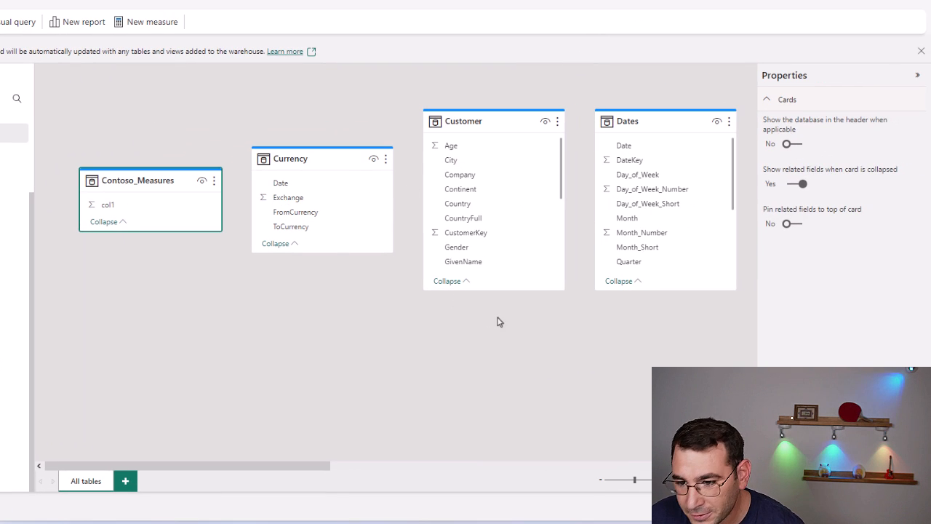
Create an active many-to-one relationship from Orders to Order_Details on OrderKey, with single cross filter direction
drag(517, 344, 66, 352)
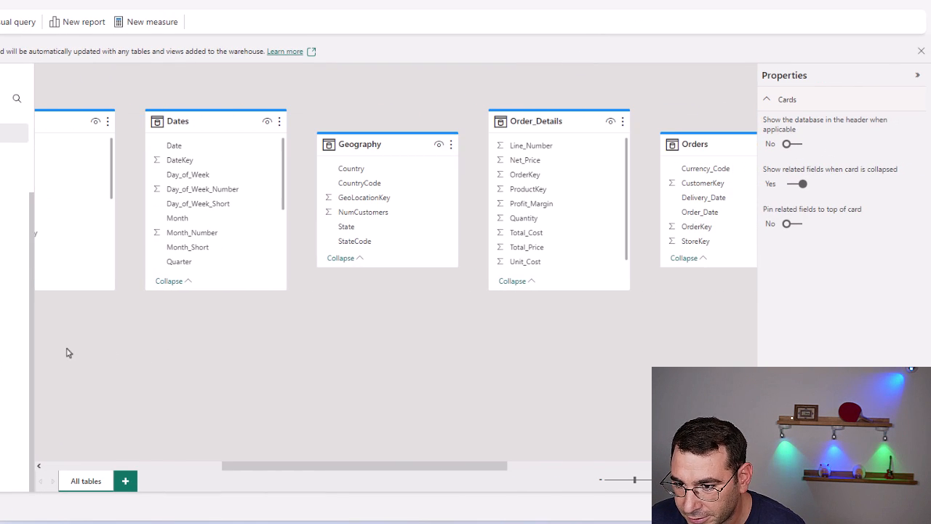
drag(395, 342, 129, 365)
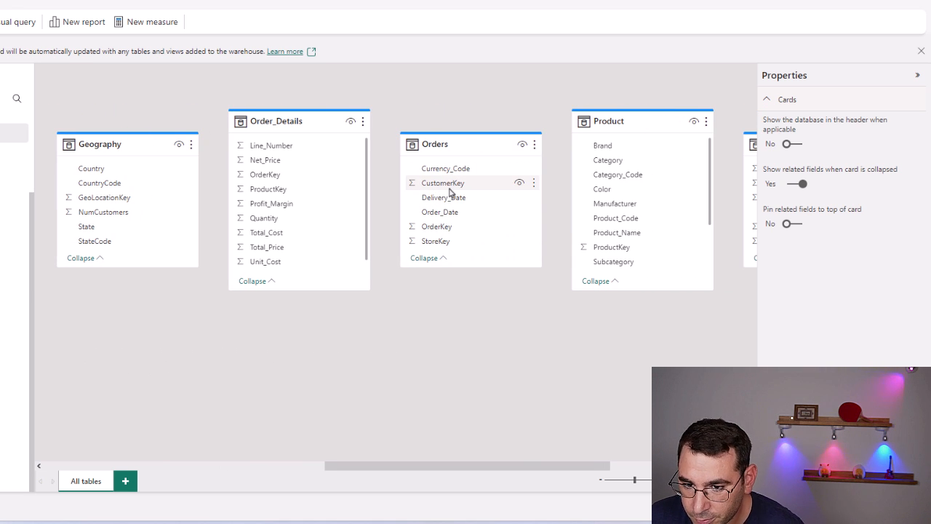
drag(452, 227, 306, 182)
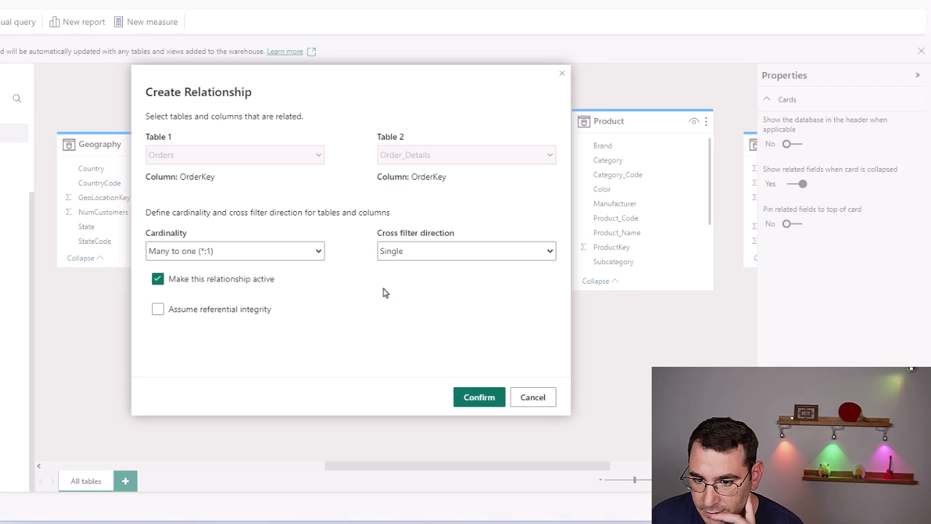
click(467, 399)
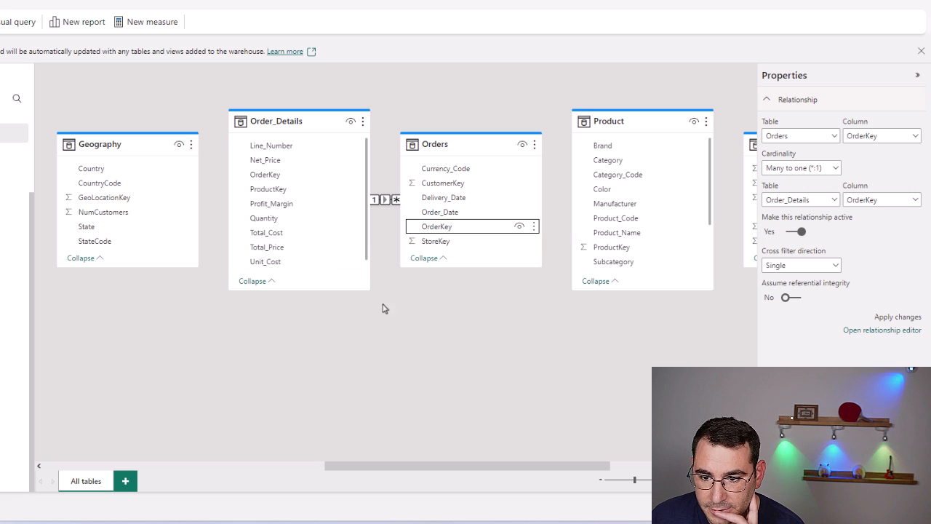
Place the Product table below Geography and relate it to Order_Details on ProductKey as many-to-one with single cross filtering
drag(460, 297, 413, 310)
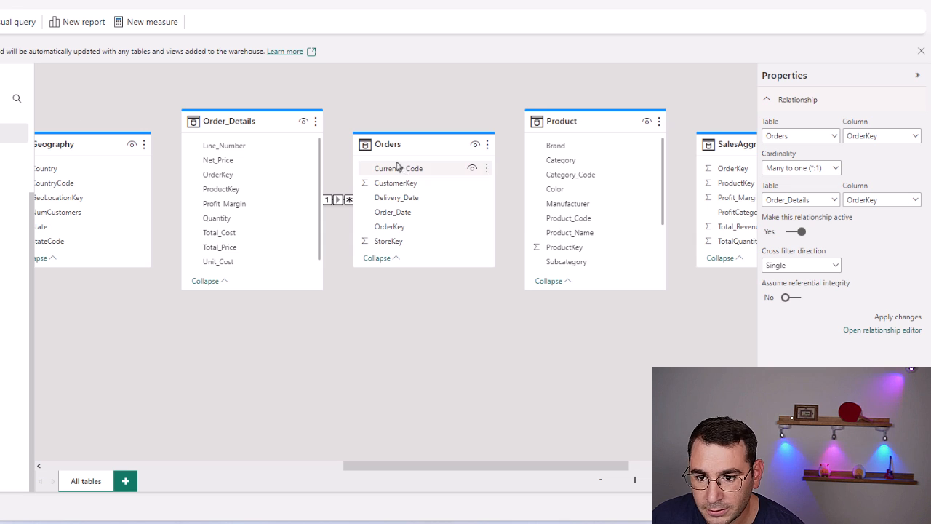
drag(552, 126, 91, 321)
drag(313, 346, 447, 327)
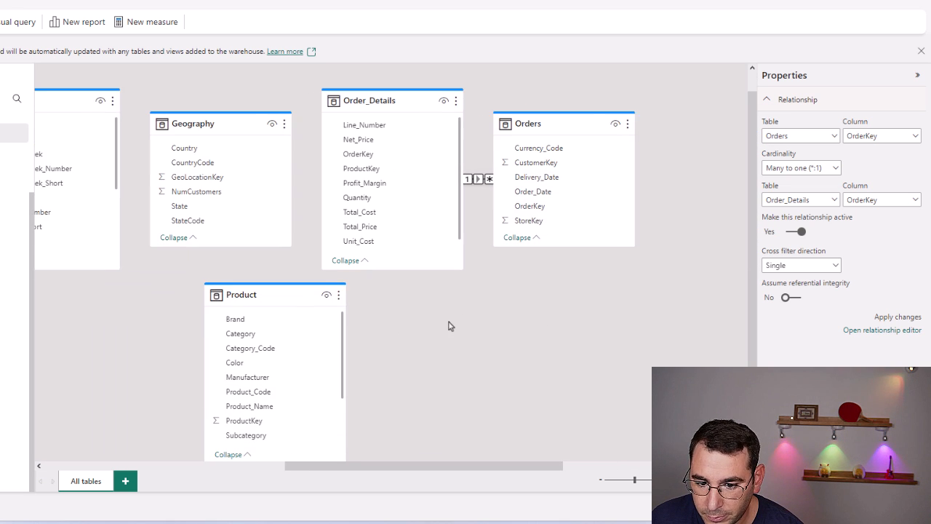
drag(277, 297, 231, 294)
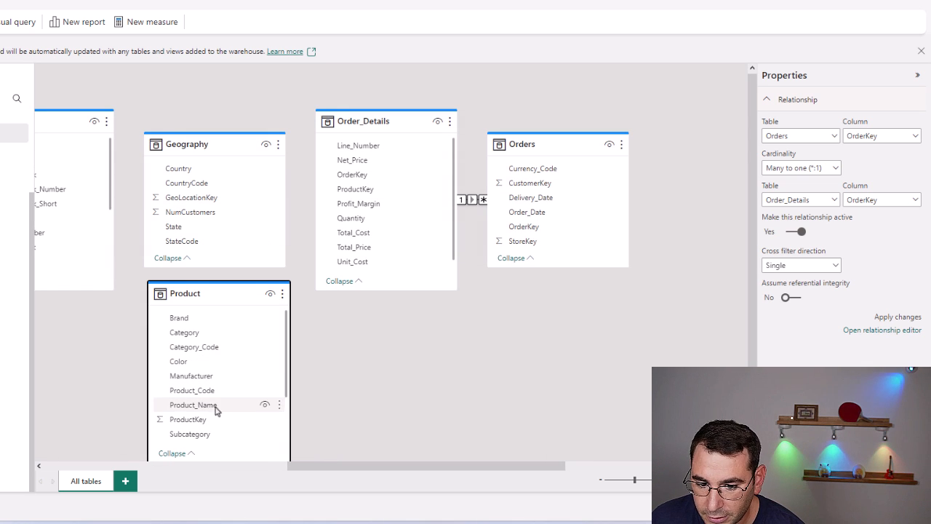
drag(206, 422, 390, 193)
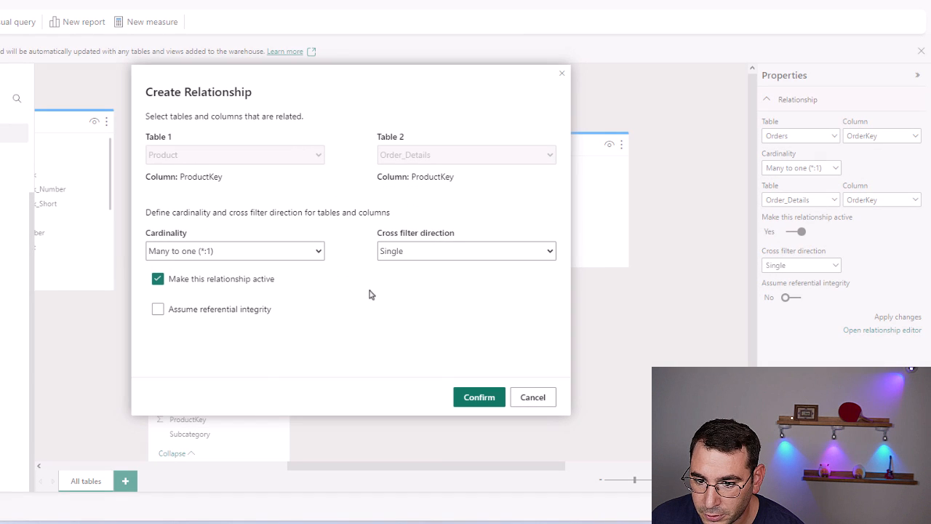
click(479, 397)
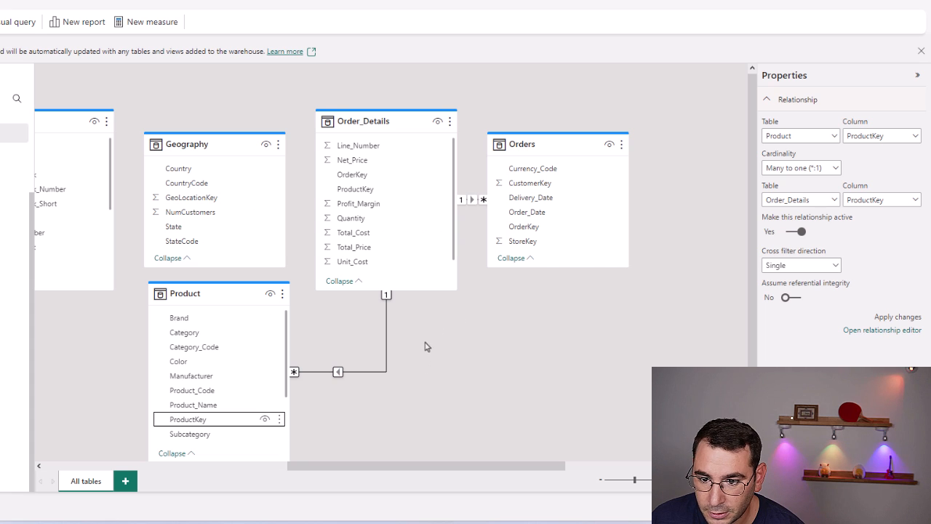
Space the Orders table further away from Order_Details and place SalesAggregatedView beneath Orders
scroll(426, 316, right, 3)
drag(439, 135, 513, 141)
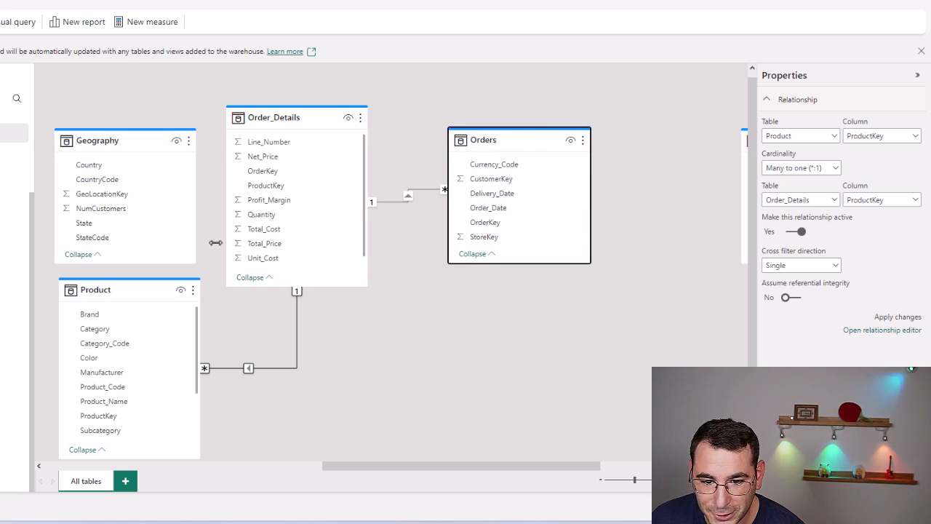
scroll(395, 336, right, 4)
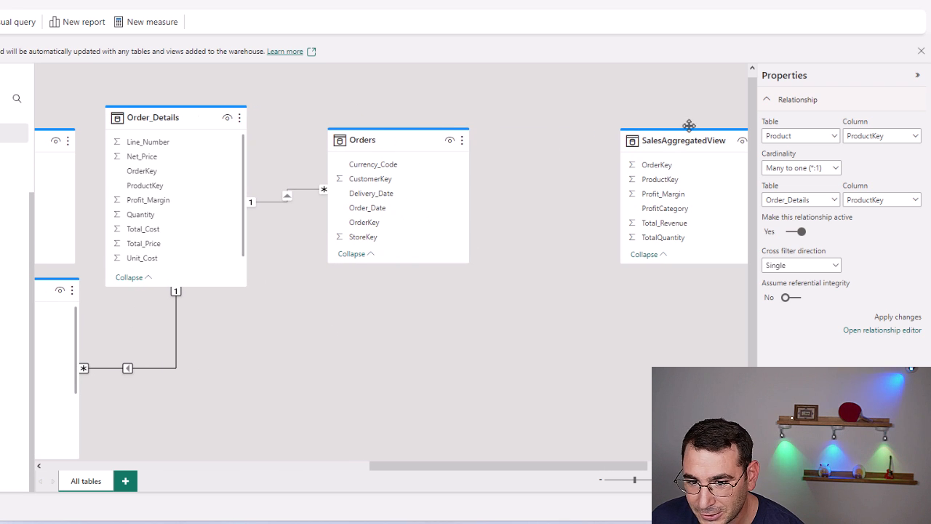
drag(695, 145, 343, 344)
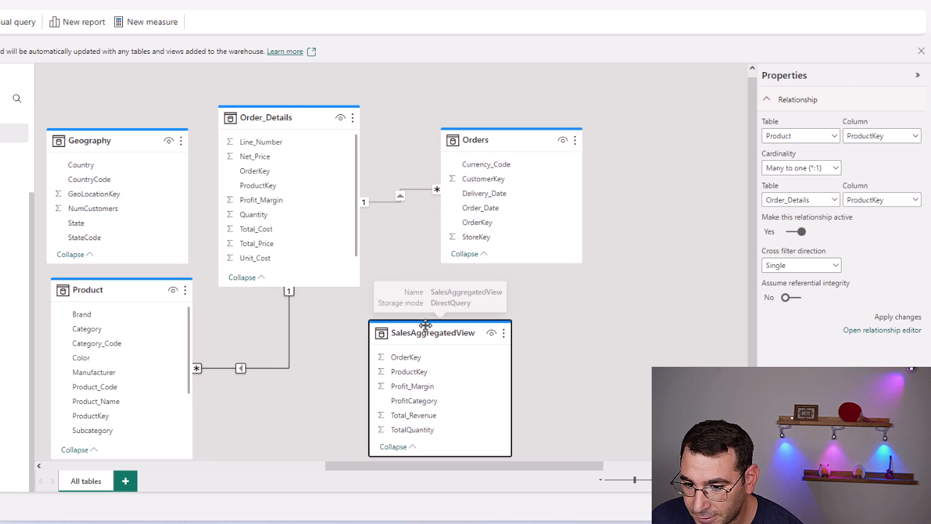
drag(415, 327, 473, 298)
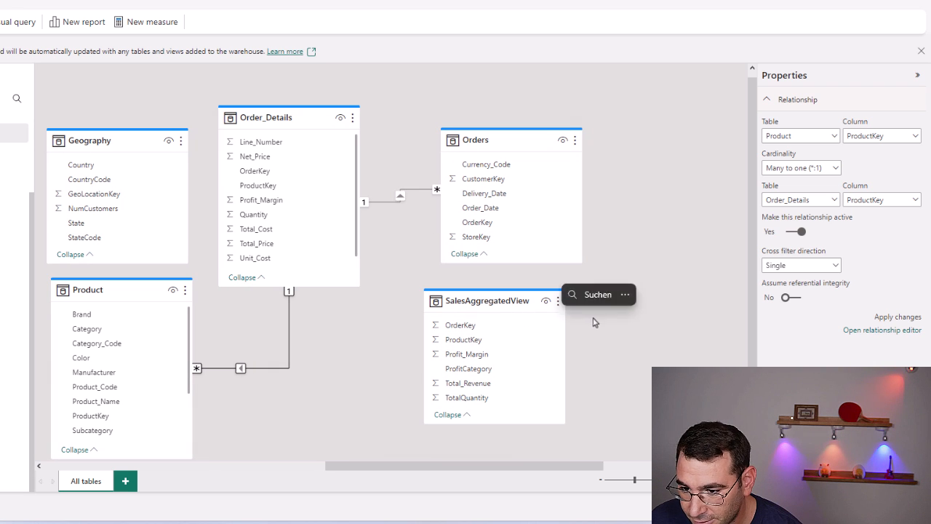
scroll(536, 322, right, 4)
click(493, 346)
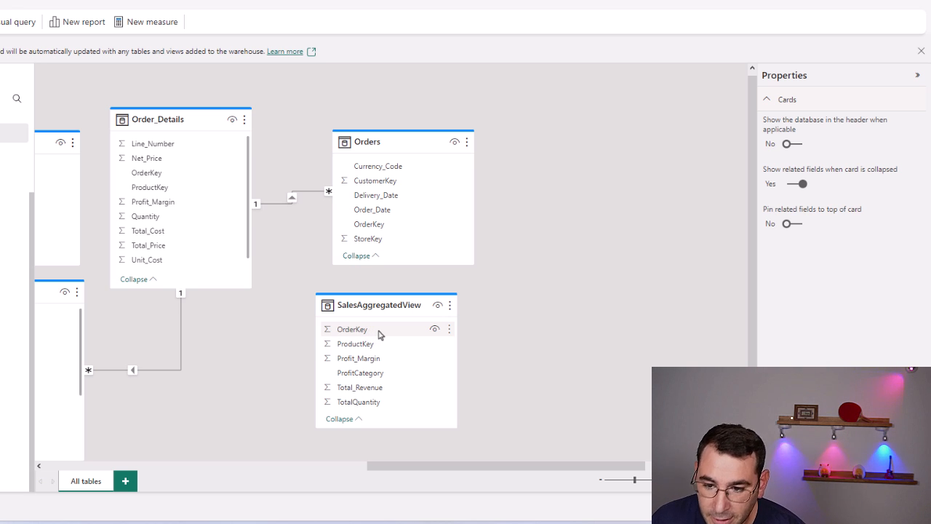
Relate SalesAggregatedView to Orders on OrderKey as an active many-to-one relationship and shift the view's card further down
drag(375, 334, 401, 224)
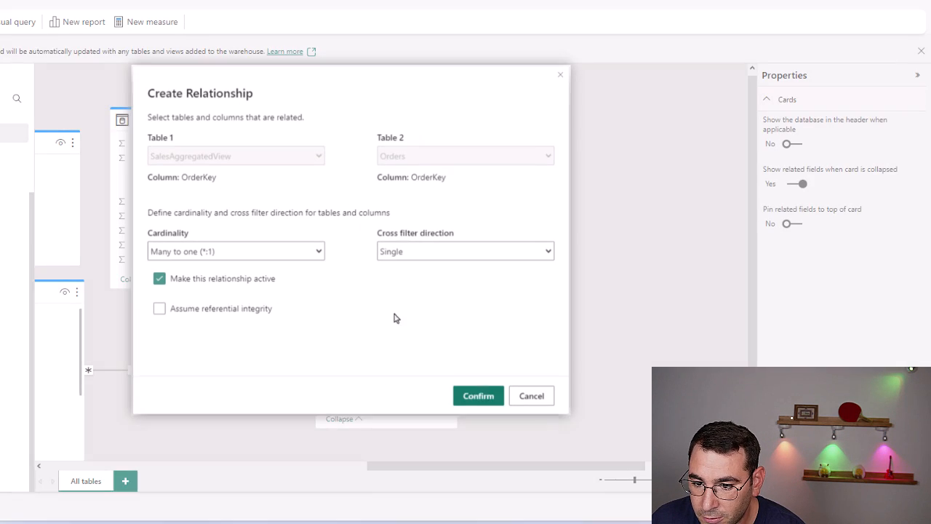
click(470, 398)
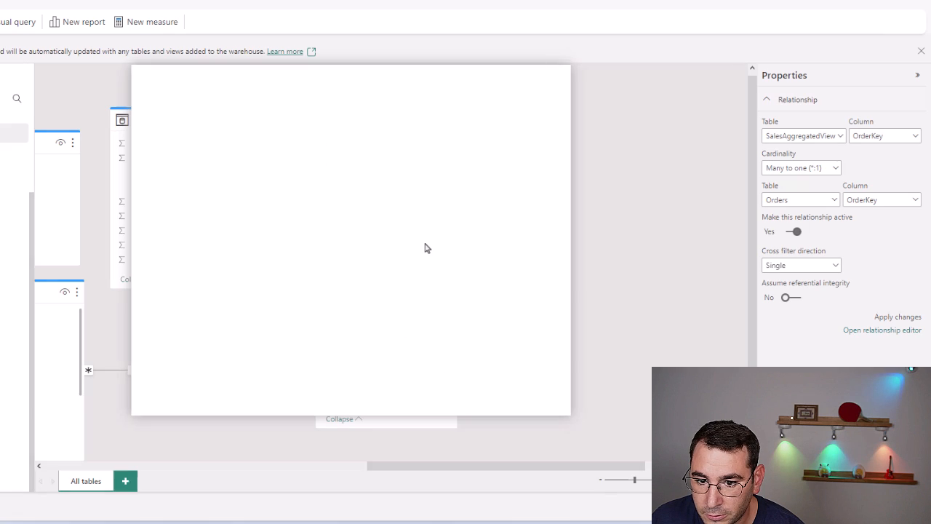
drag(382, 307, 406, 349)
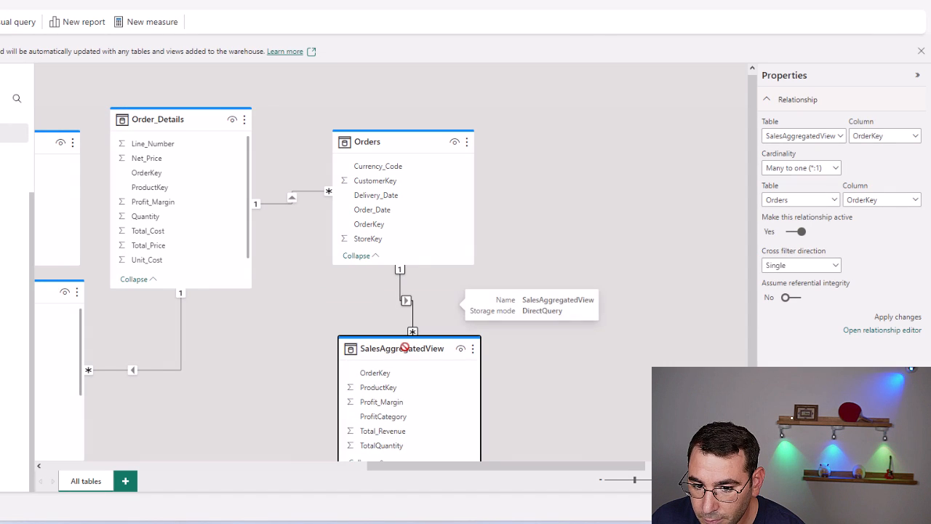
Place the Store table beside Orders and relate it to Orders on StoreKey as many-to-one with single cross filtering
drag(561, 320, 223, 302)
drag(586, 107, 405, 357)
scroll(473, 302, down, 3)
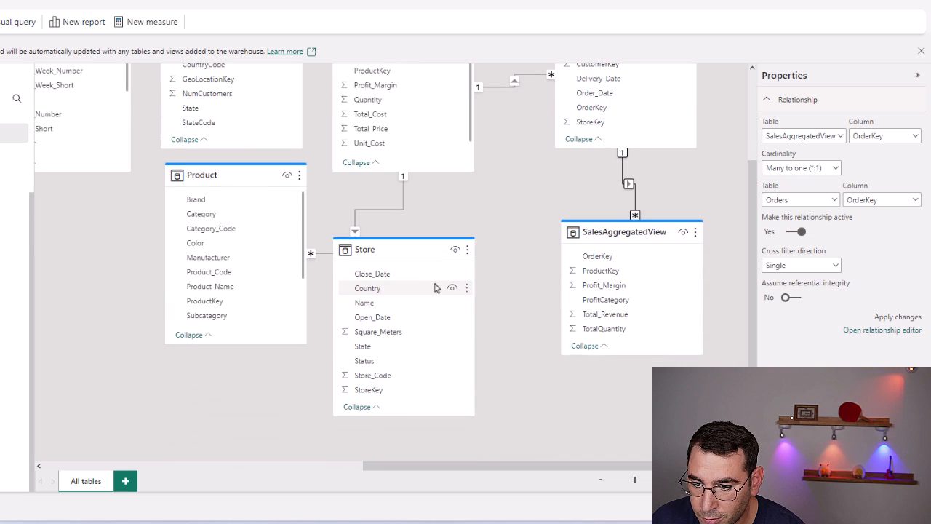
drag(400, 245, 786, 120)
drag(692, 108, 400, 170)
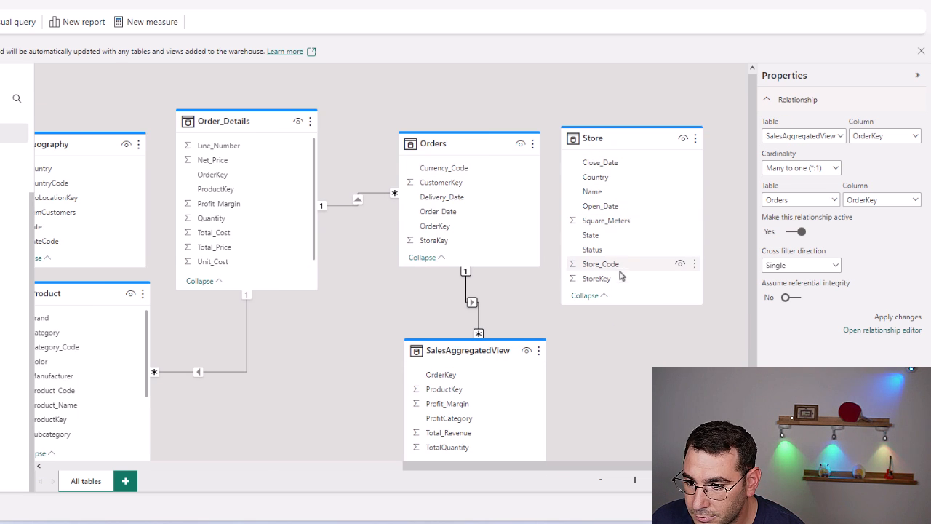
drag(617, 280, 481, 243)
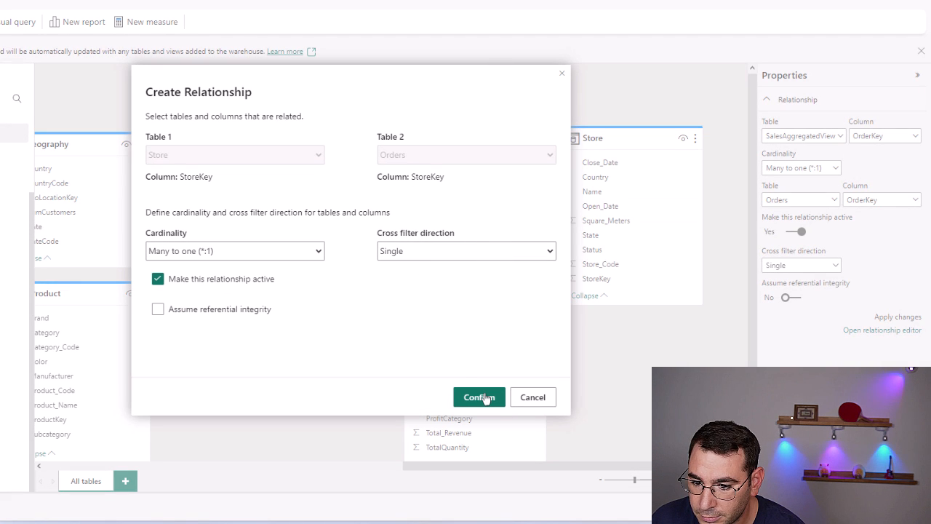
click(479, 397)
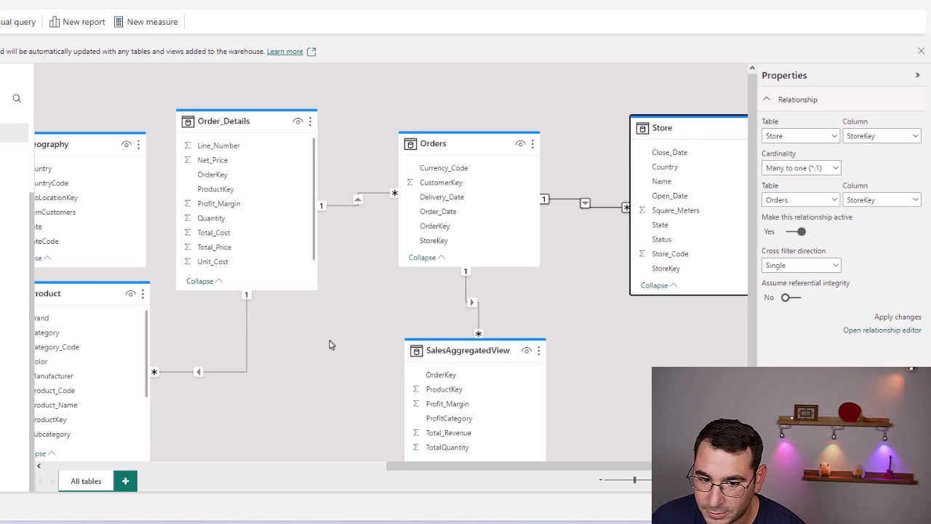
Place the Customer table below Store and relate it to Orders on CustomerKey as an active many-to-one relationship
drag(329, 342, 437, 359)
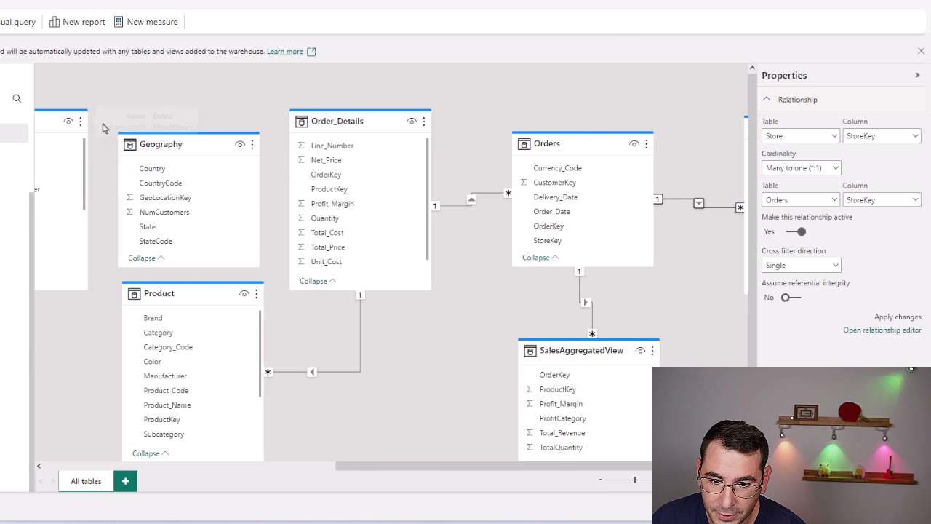
drag(163, 93, 434, 117)
drag(145, 133, 690, 324)
drag(612, 319, 73, 211)
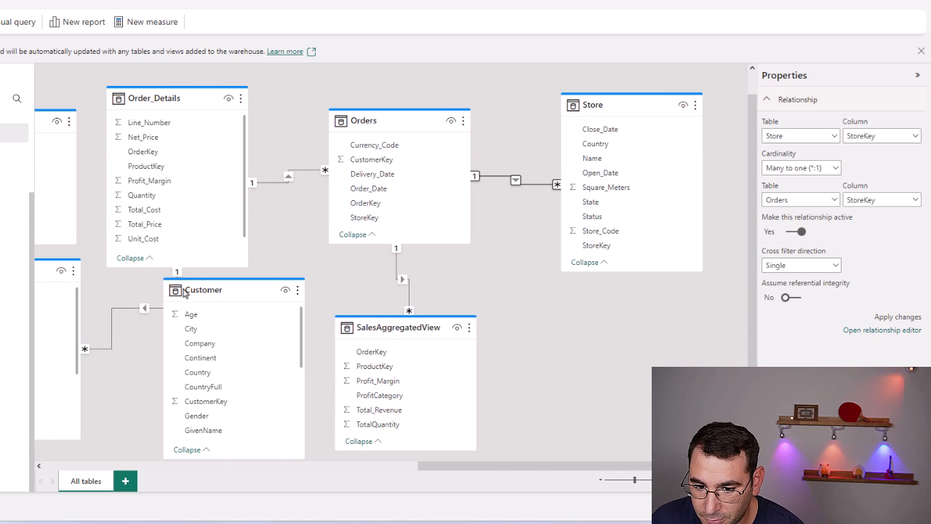
drag(225, 295, 591, 308)
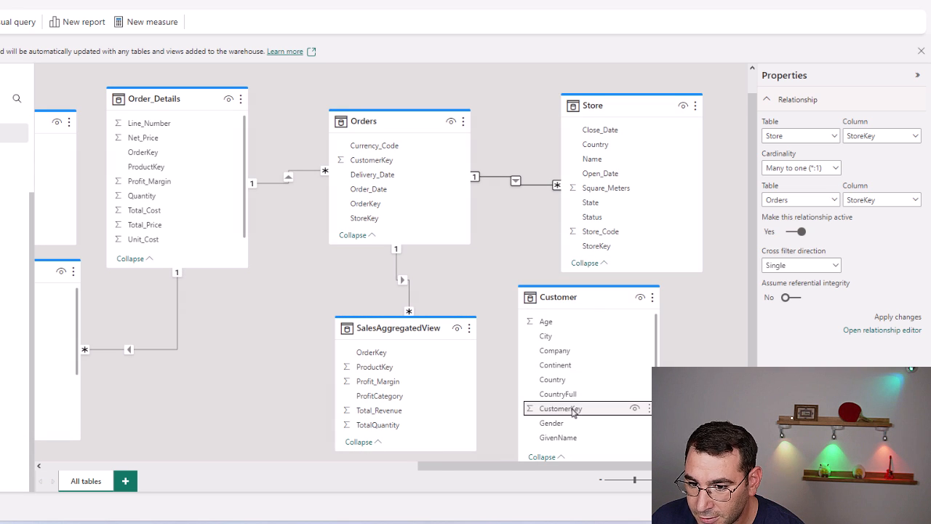
drag(573, 411, 401, 165)
click(479, 396)
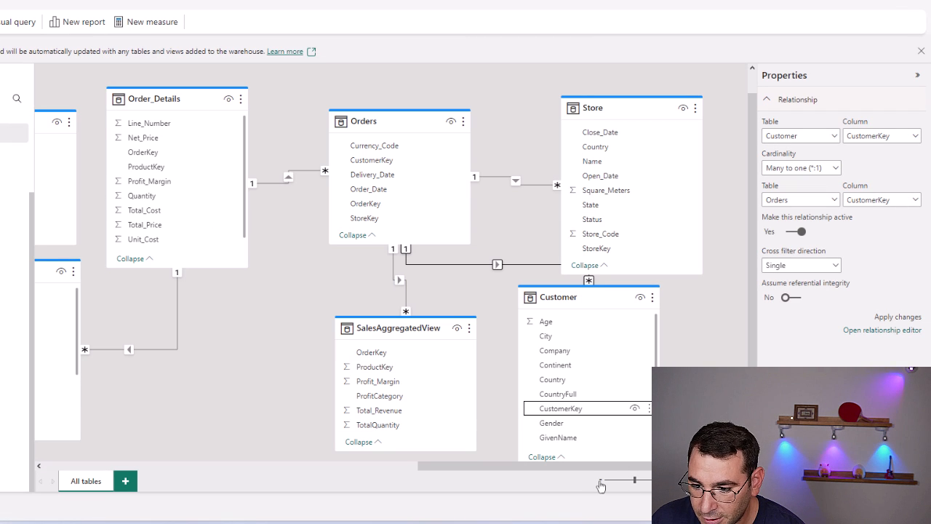
Zoom out the model diagram and move the Orders table below the Dates table
click(600, 481)
click(601, 481)
click(600, 481)
click(600, 481)
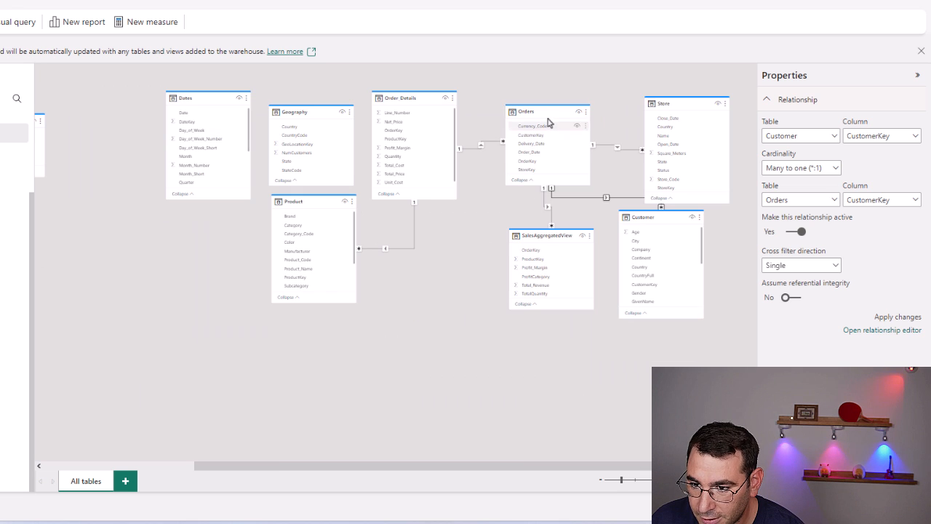
drag(539, 117, 179, 322)
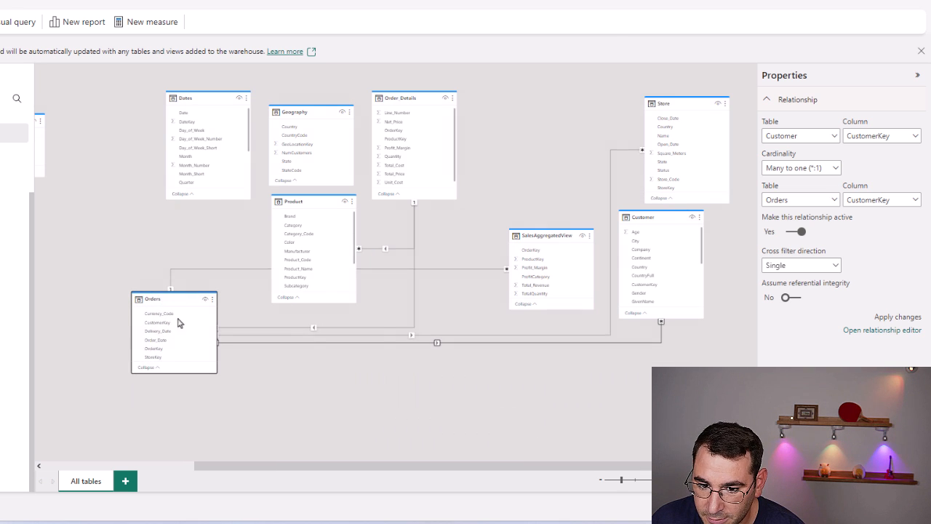
scroll(409, 382, left, 2)
scroll(437, 378, right, 2)
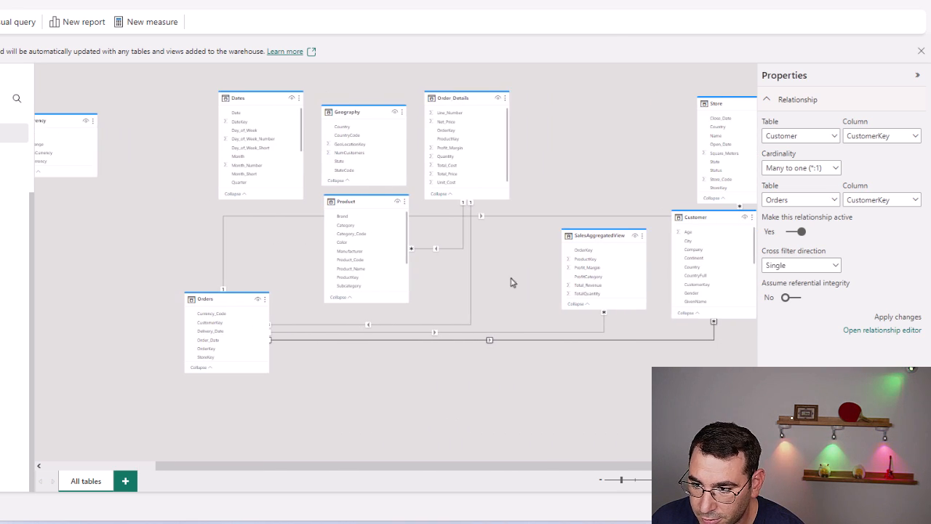
Arrange the diagram around Orders with Store on its right, Customer on its left and SalesAggregatedView below it
drag(721, 109, 364, 300)
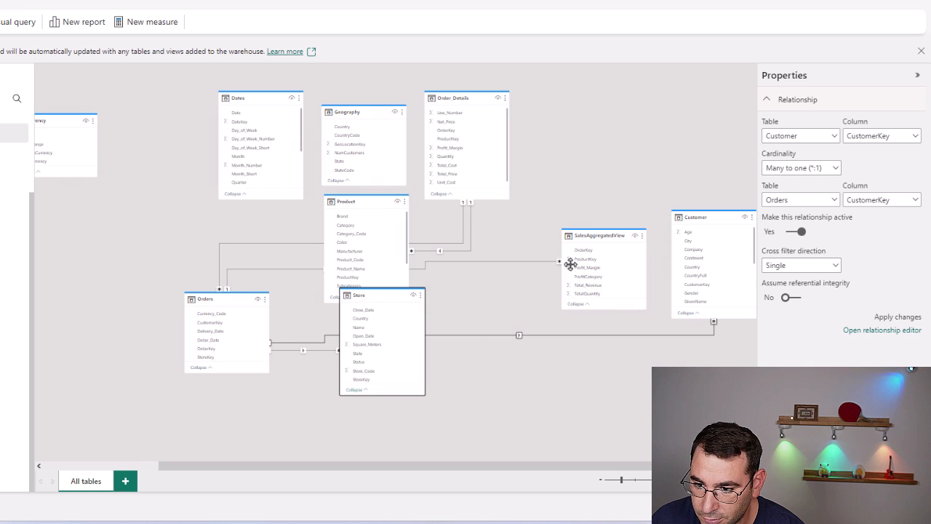
drag(695, 229, 97, 285)
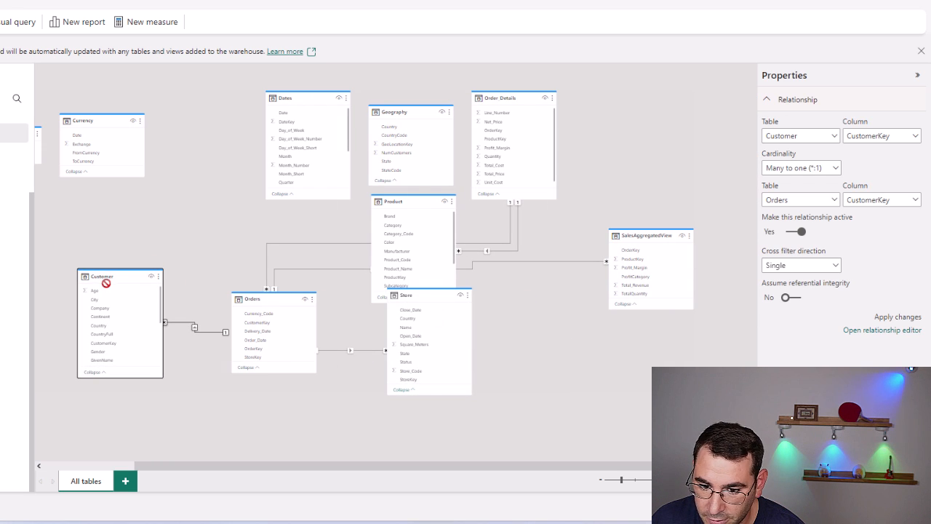
drag(640, 248, 358, 422)
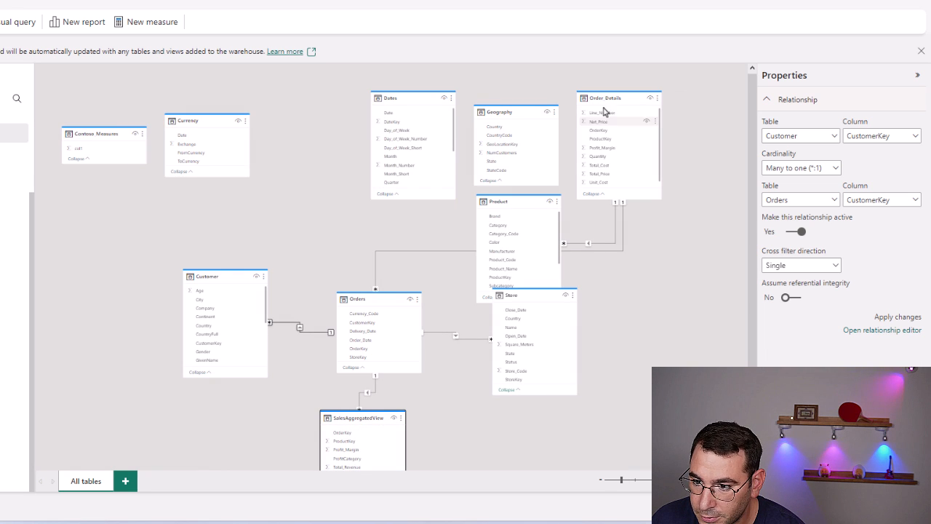
Line up Order_Details left of Orders and Product left of Order_Details, and relocate the Customer table below Store
drag(604, 112, 214, 272)
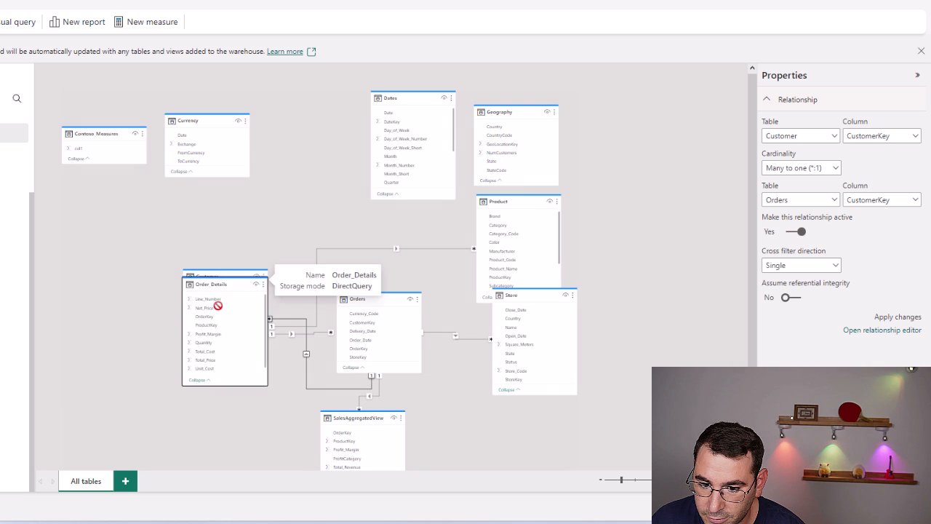
drag(218, 306, 220, 328)
drag(208, 276, 509, 411)
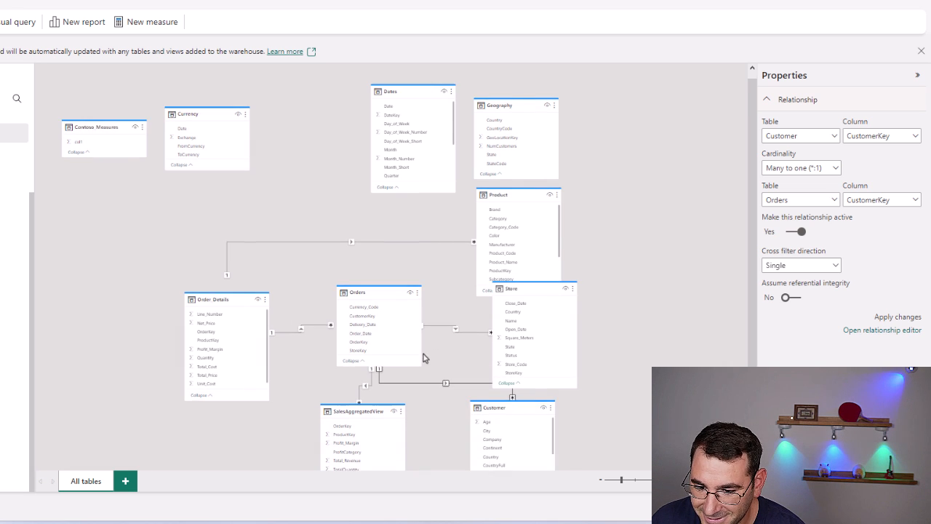
scroll(408, 342, down, 1)
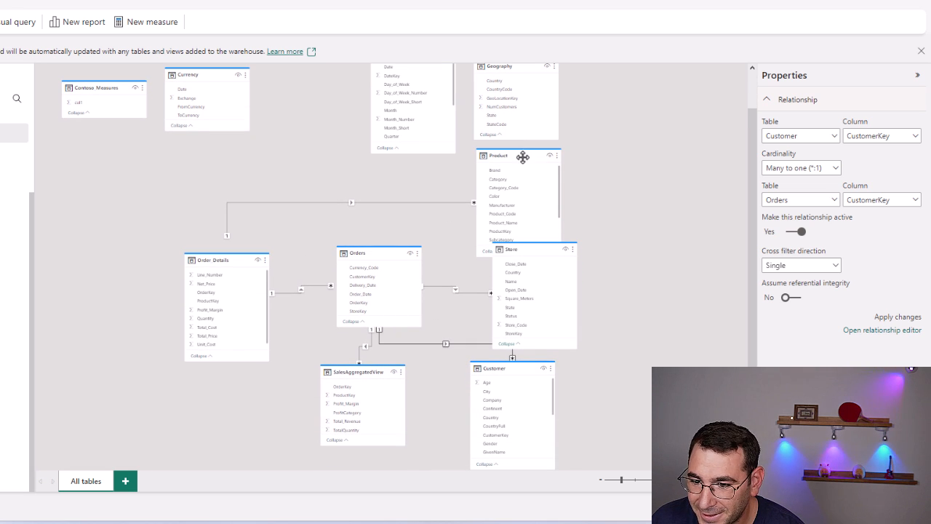
drag(523, 156, 119, 251)
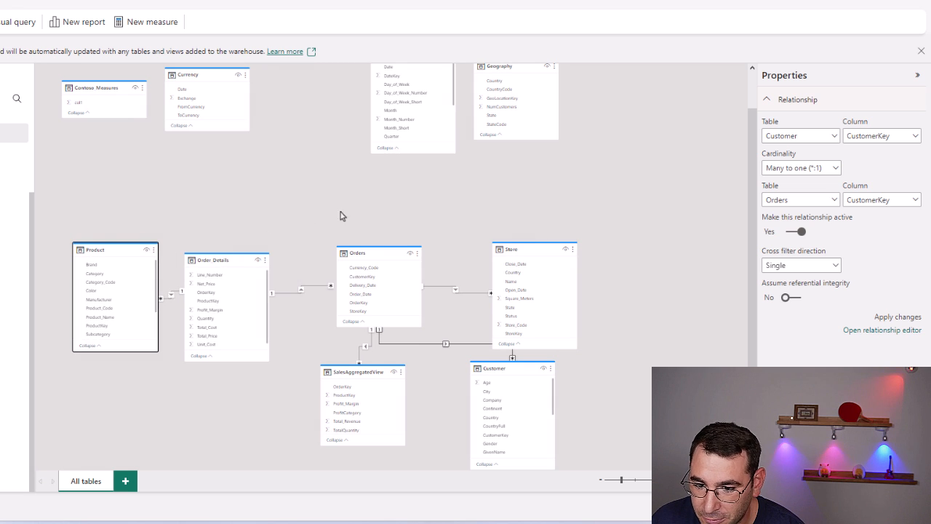
Move the Geography table above Store and hide it in the report view
scroll(316, 223, up, 1)
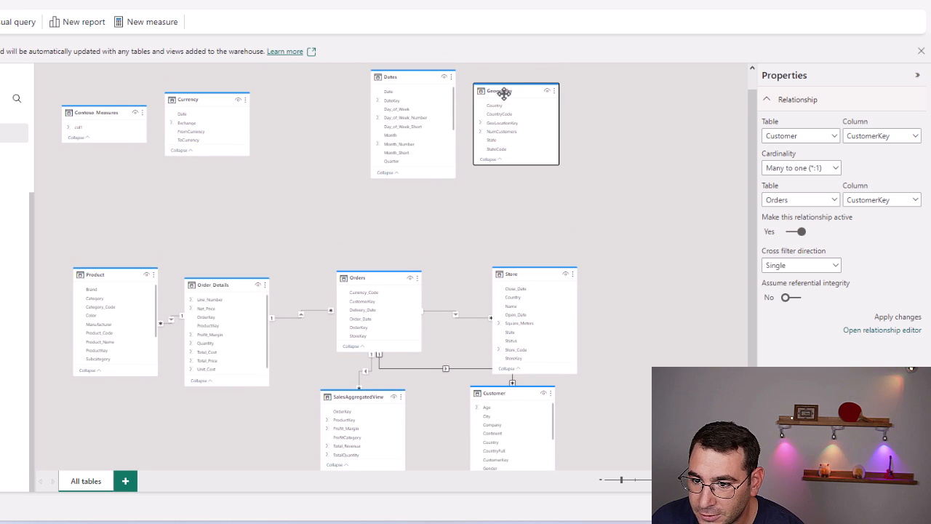
drag(503, 93, 536, 154)
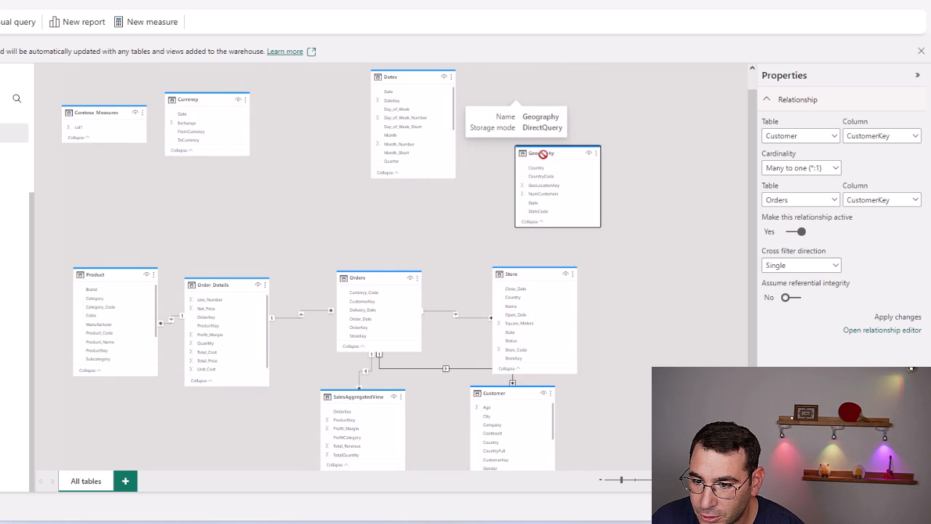
click(582, 141)
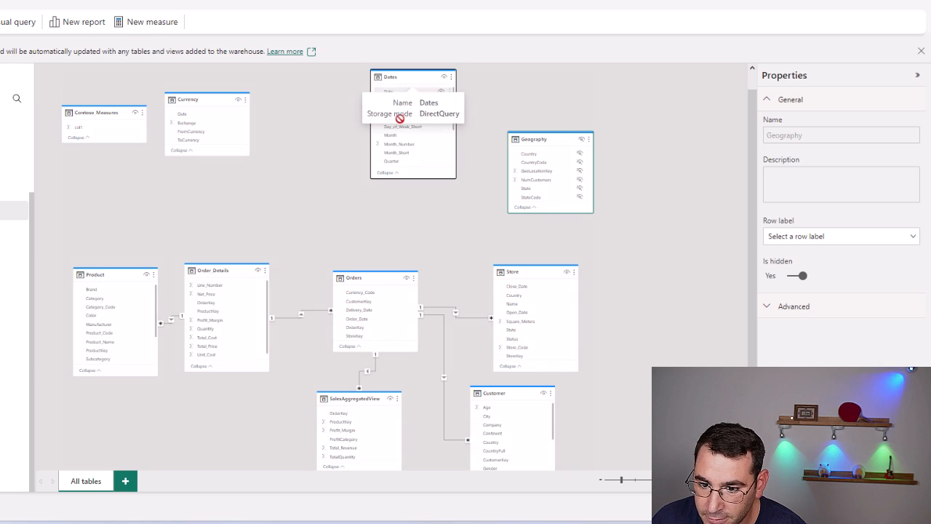
Place the Dates table directly above Orders and the Currency table between Dates and Order_Details
drag(412, 79, 378, 138)
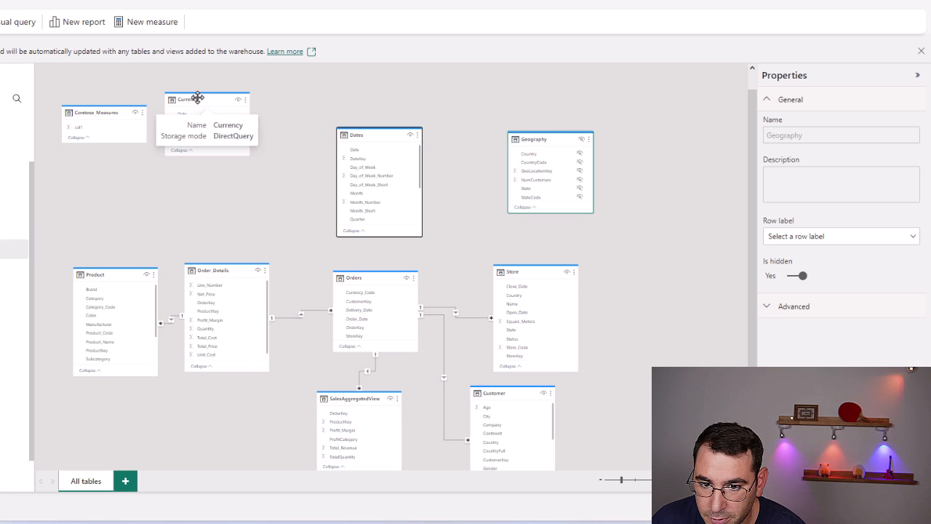
drag(200, 99, 278, 201)
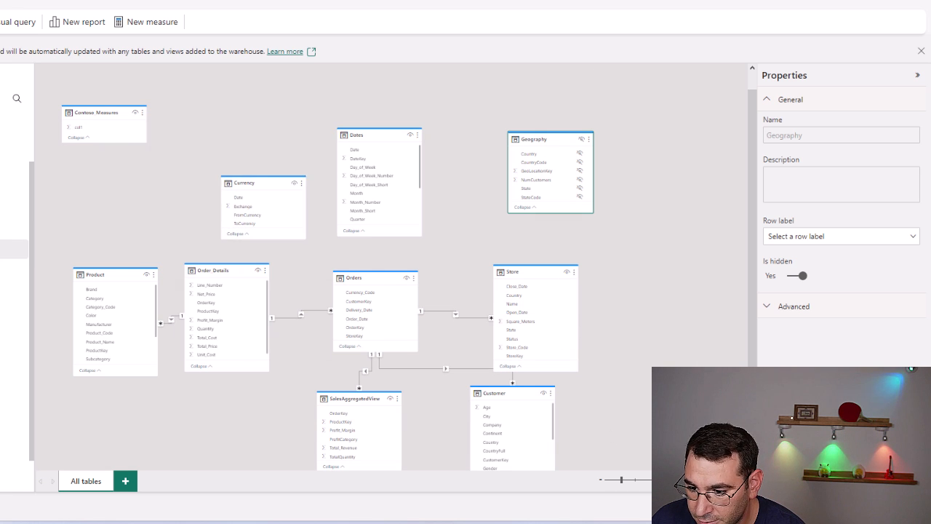
Relate Orders to Dates from Delivery_Date to Date as an active many-to-one relationship with single cross filtering
scroll(237, 262, up, 3)
scroll(389, 262, up, 1)
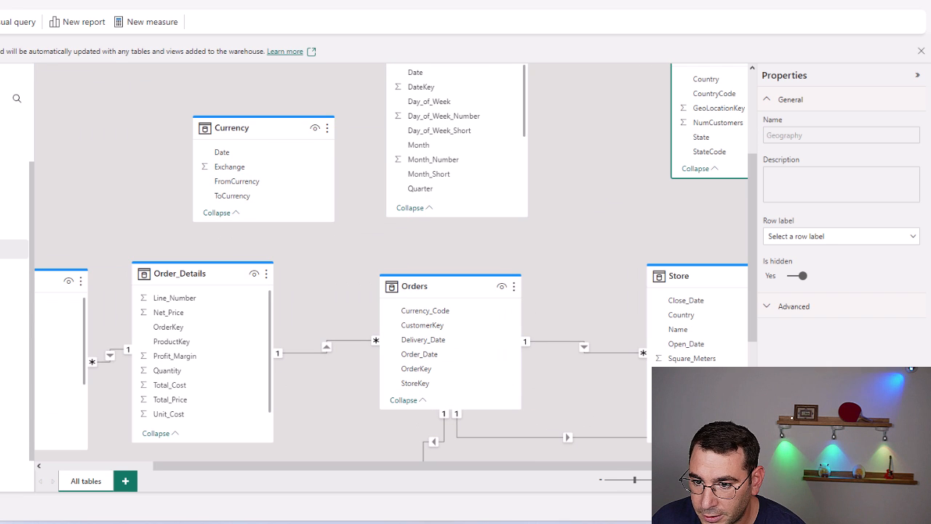
drag(548, 197, 504, 300)
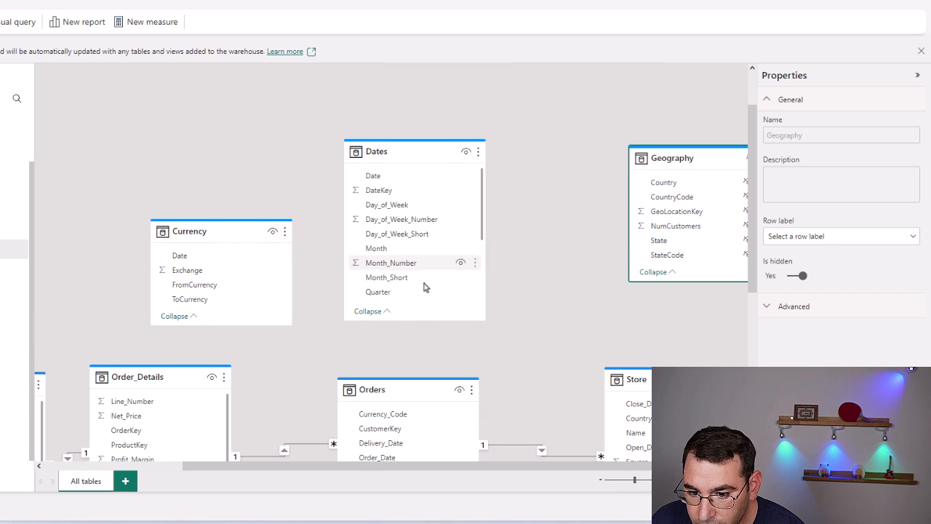
drag(524, 354, 471, 303)
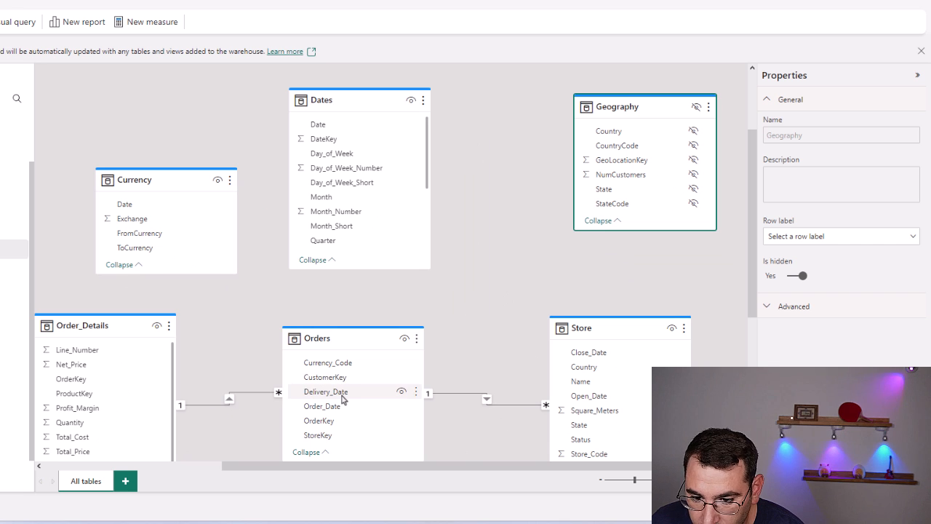
drag(342, 395, 350, 125)
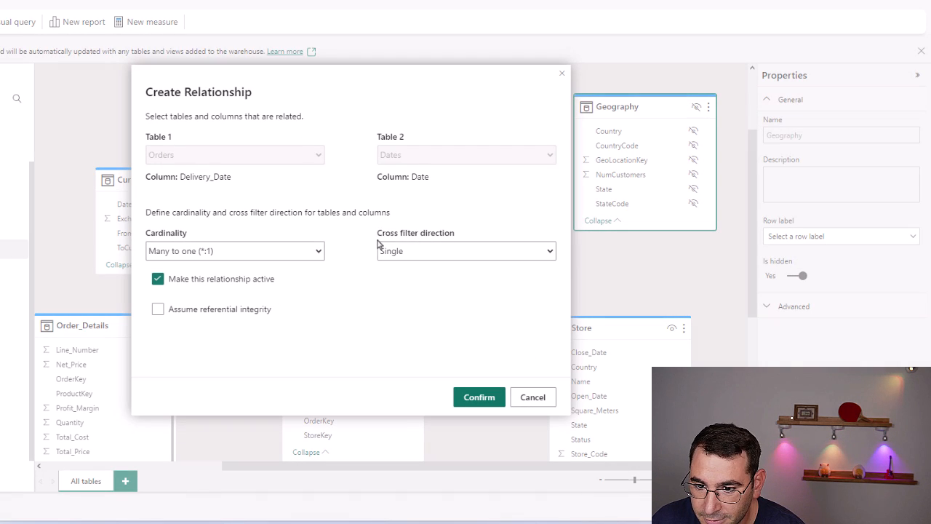
click(486, 402)
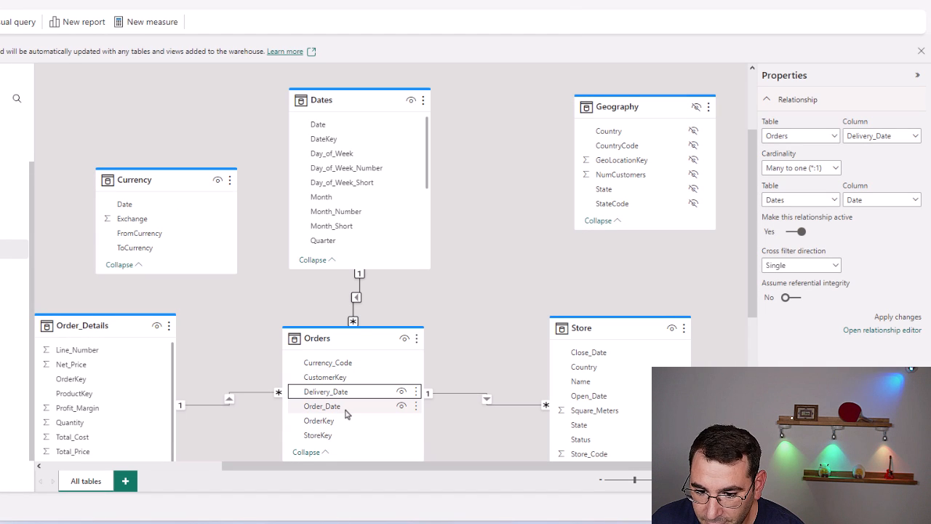
Add an inactive many-to-one relationship from Order_Date in Orders to Date in Dates, and deactivate the Delivery_Date relationship as well
drag(346, 413, 353, 129)
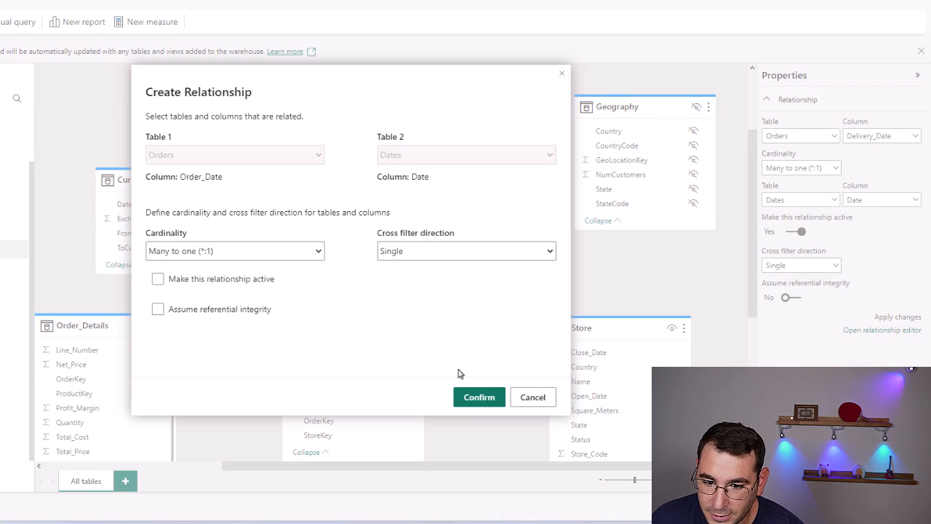
click(486, 409)
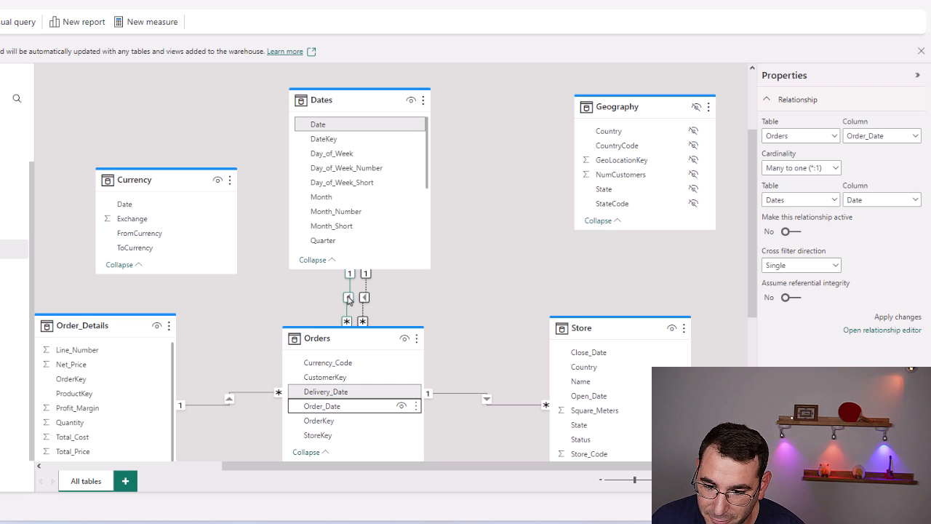
double_click(349, 299)
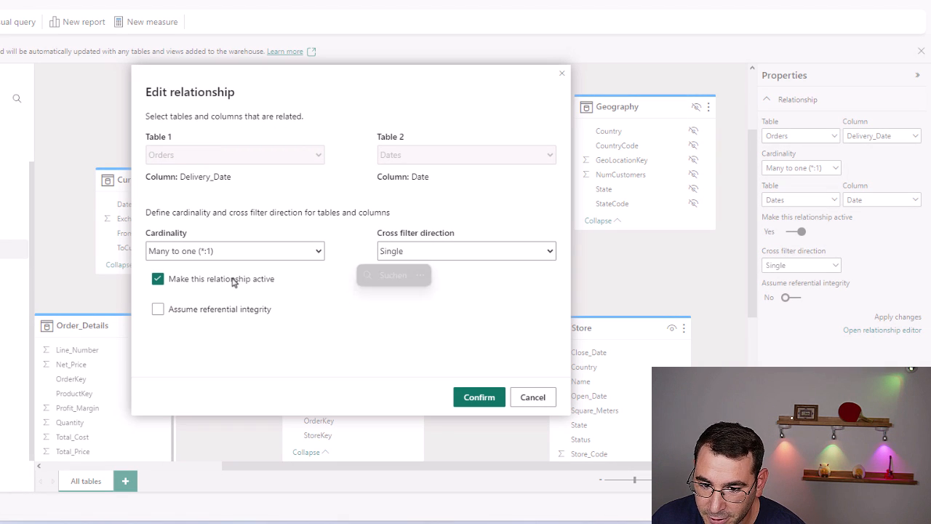
click(158, 279)
click(482, 397)
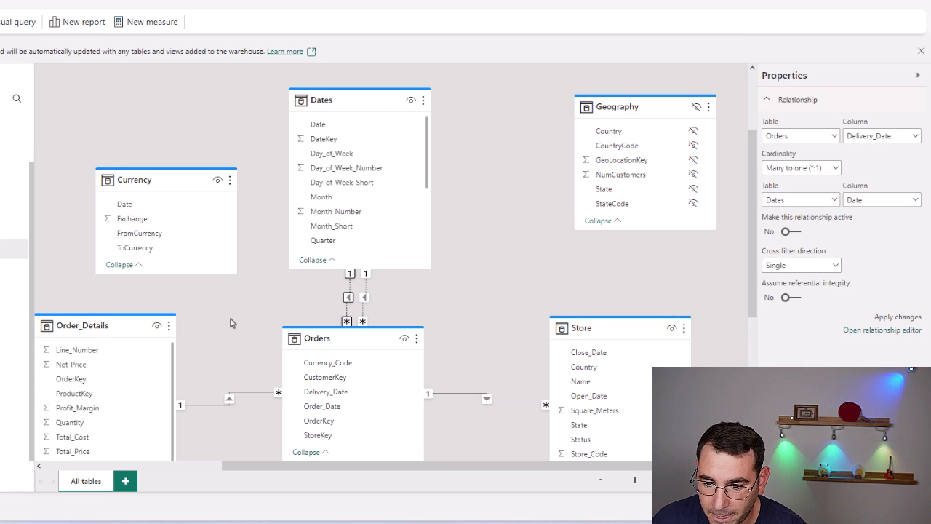
Relate Currency_Code in Orders to FromCurrency in Currency as an active many-to-one relationship with single cross filtering
drag(234, 321, 287, 265)
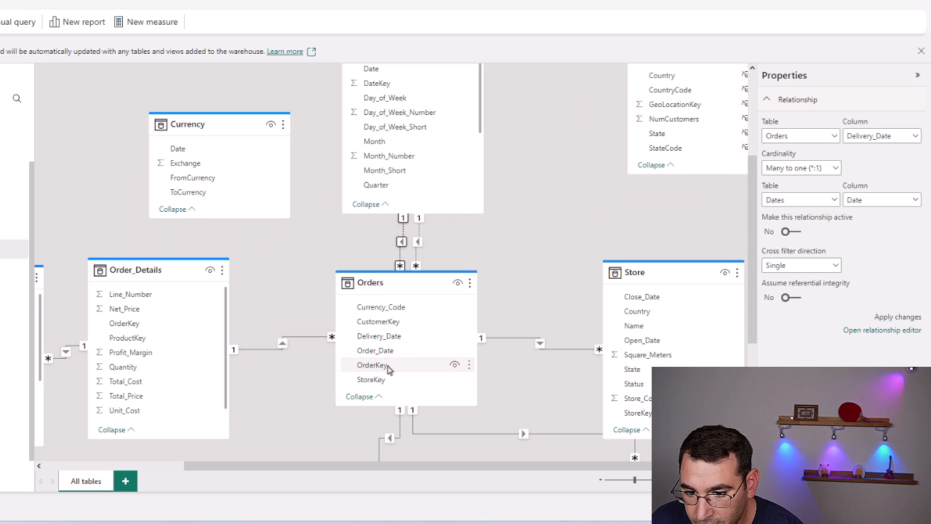
scroll(388, 365, down, 2)
drag(324, 312, 290, 360)
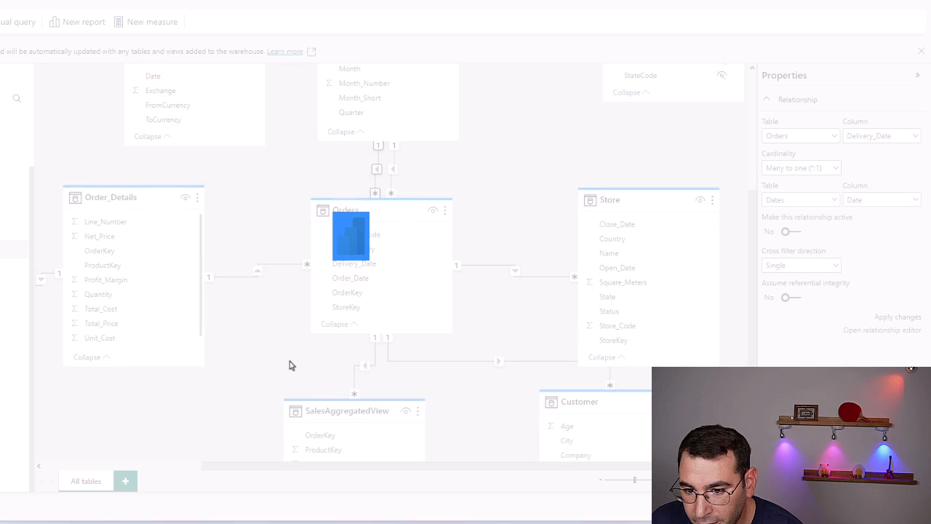
scroll(270, 276, up, 1)
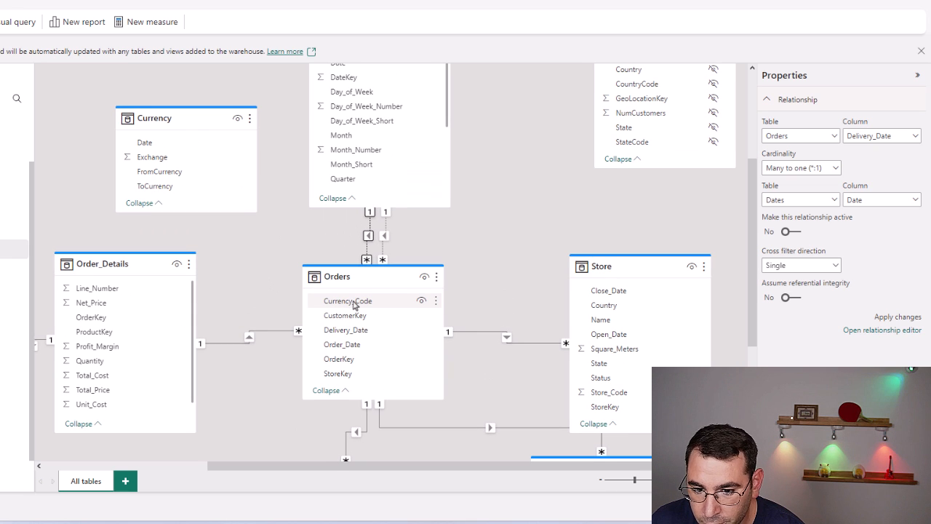
drag(355, 305, 185, 171)
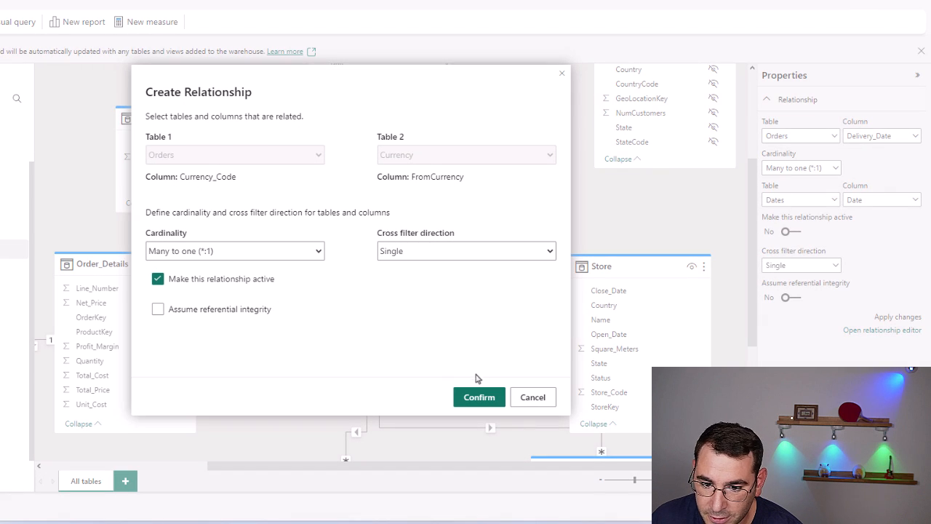
click(467, 398)
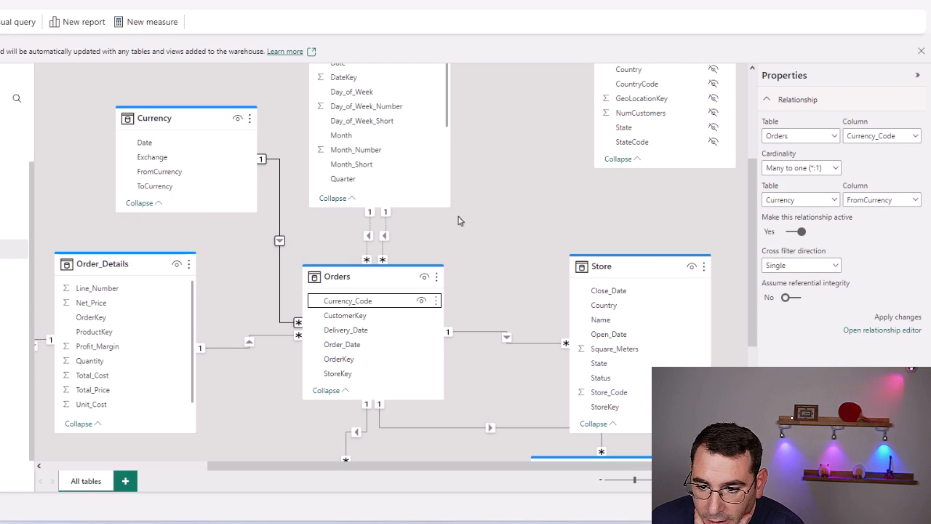
Zoom out the model diagram and place the Contoso_Measures table beside Currency, above Product and Order_Details
drag(470, 271, 501, 221)
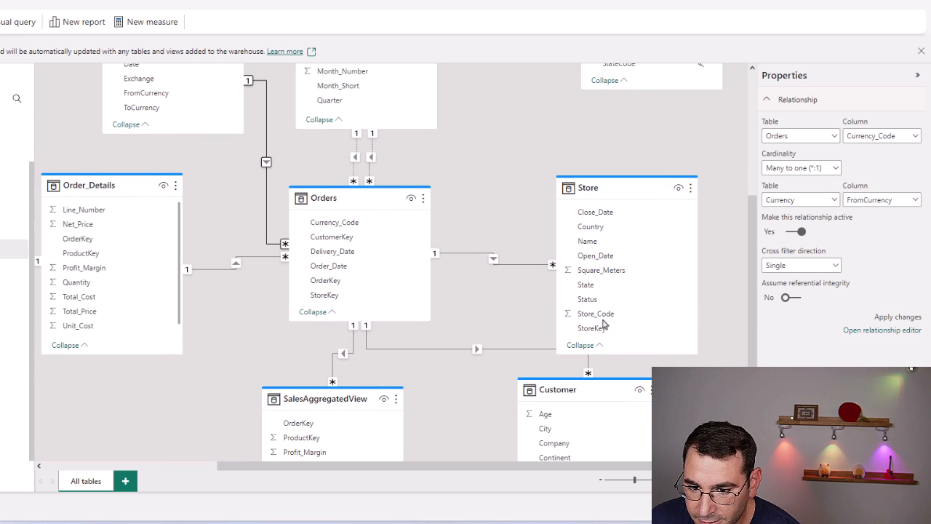
click(599, 481)
click(598, 481)
click(599, 481)
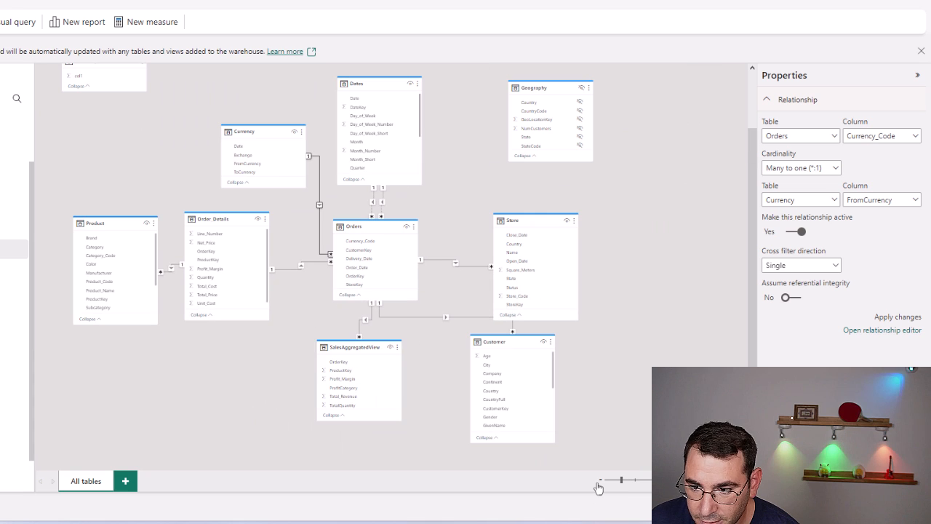
scroll(124, 167, up, 2)
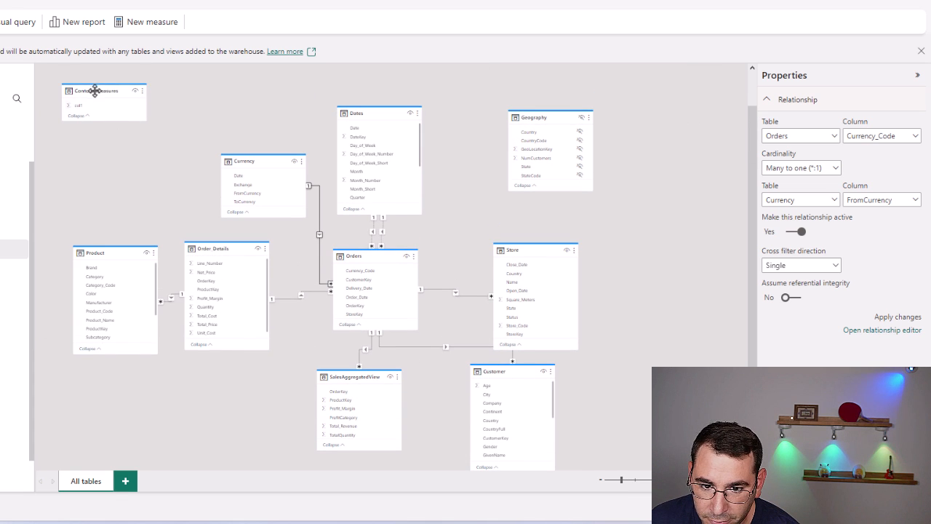
drag(93, 92, 150, 173)
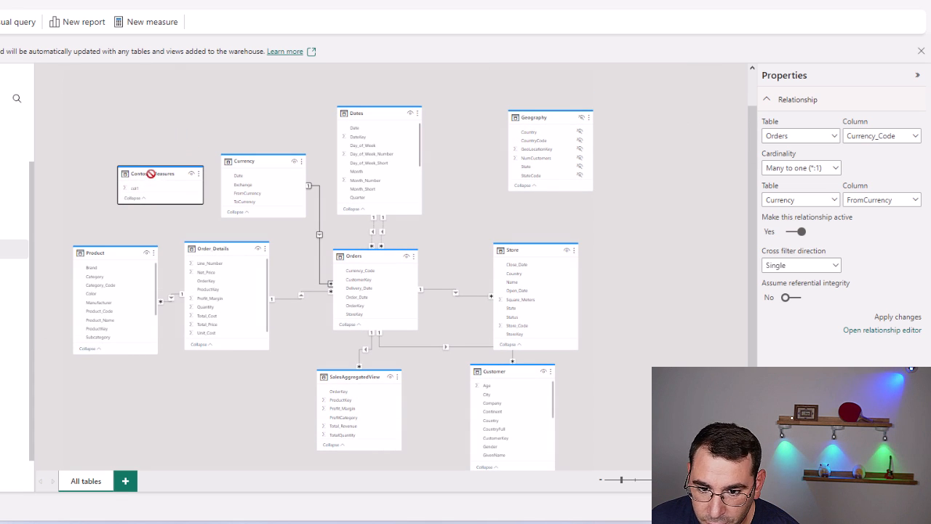
Hide the col1 column of Contoso_Measures and make it visible again
click(189, 191)
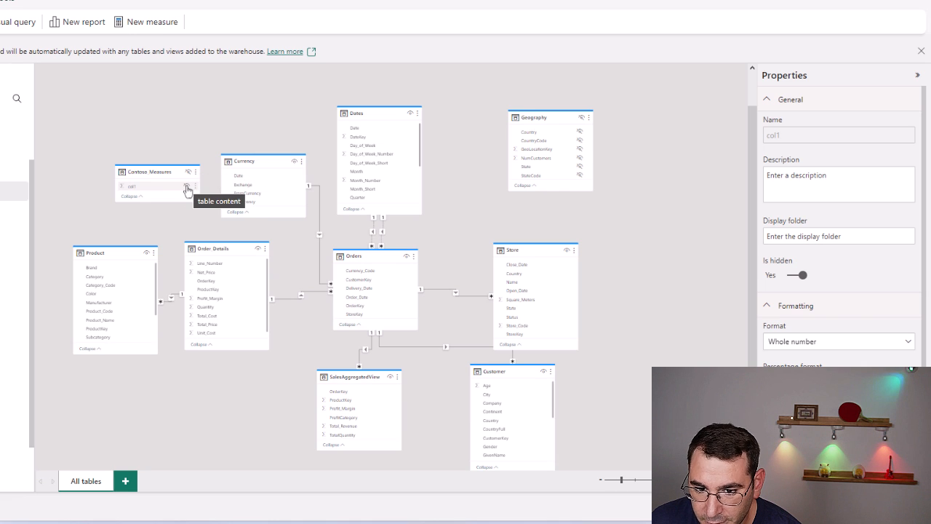
click(188, 191)
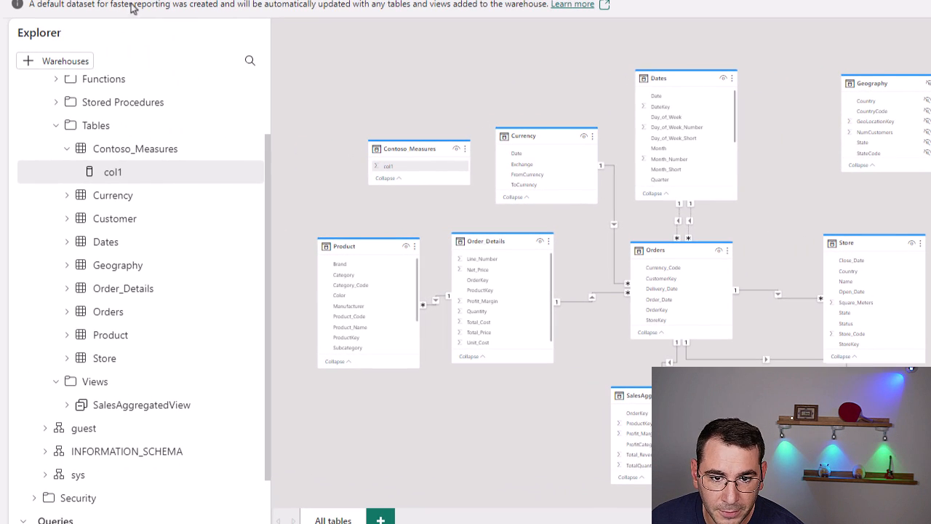
Check the actions available for the Contoso_Measures table in the explorer and collapse its column list
click(252, 152)
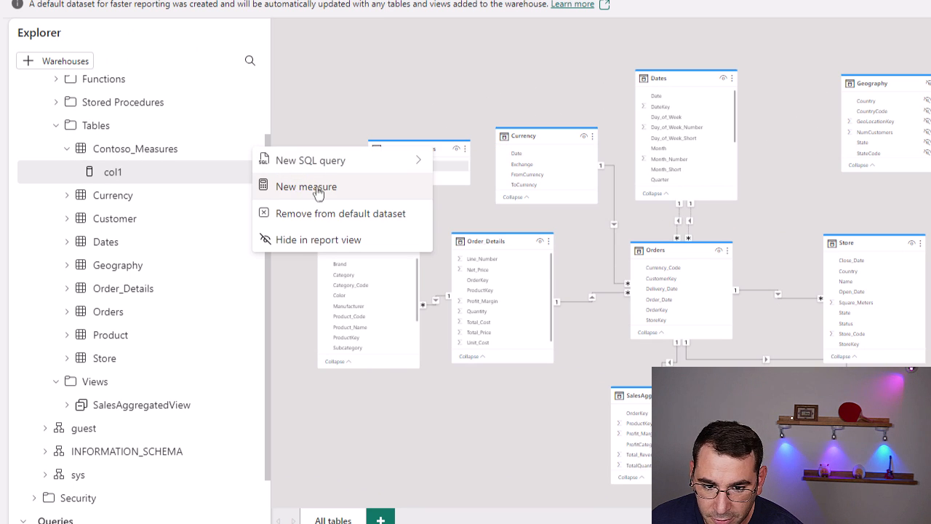
click(295, 99)
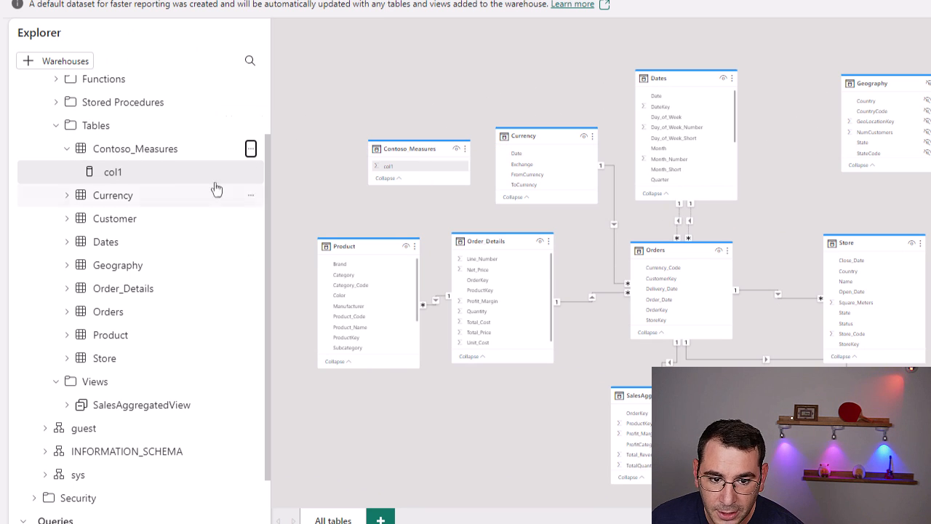
click(67, 149)
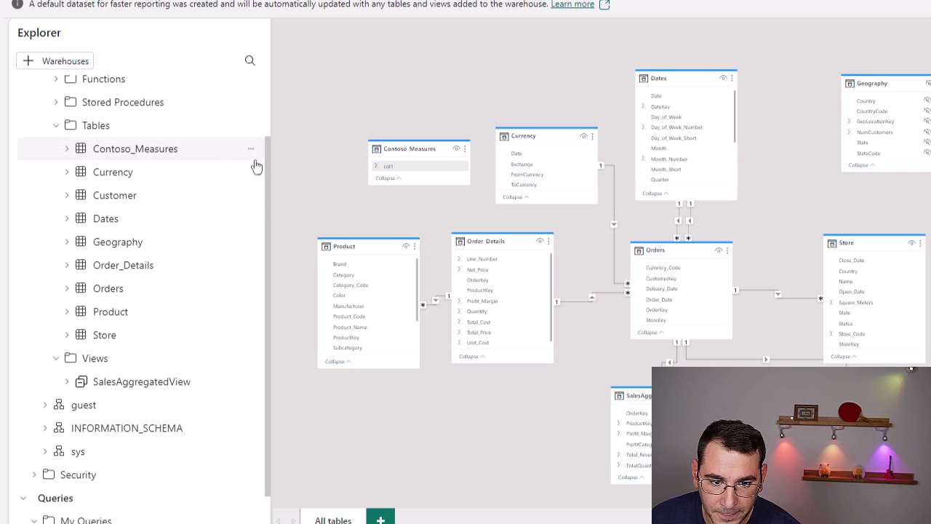
Exclude the Geography table from the default Power BI dataset and confirm the selection
scroll(208, 220, down, 1)
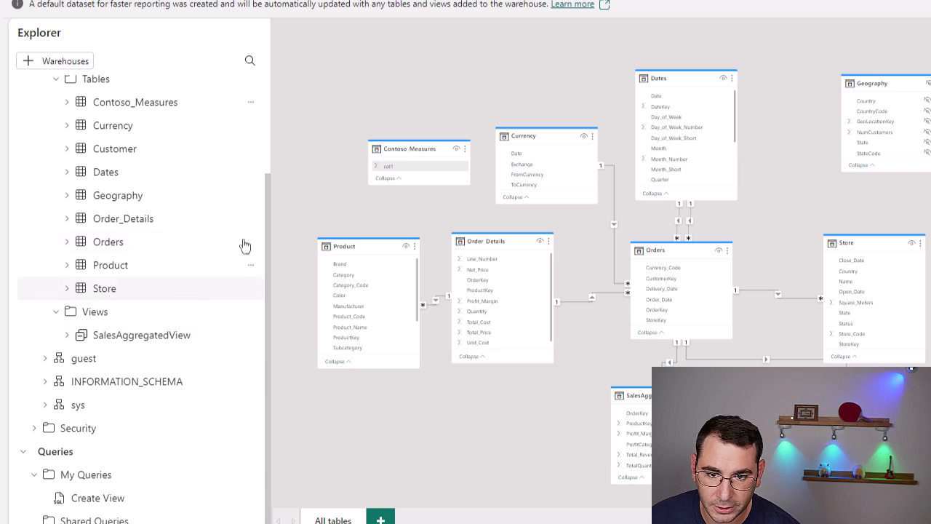
scroll(219, 243, up, 3)
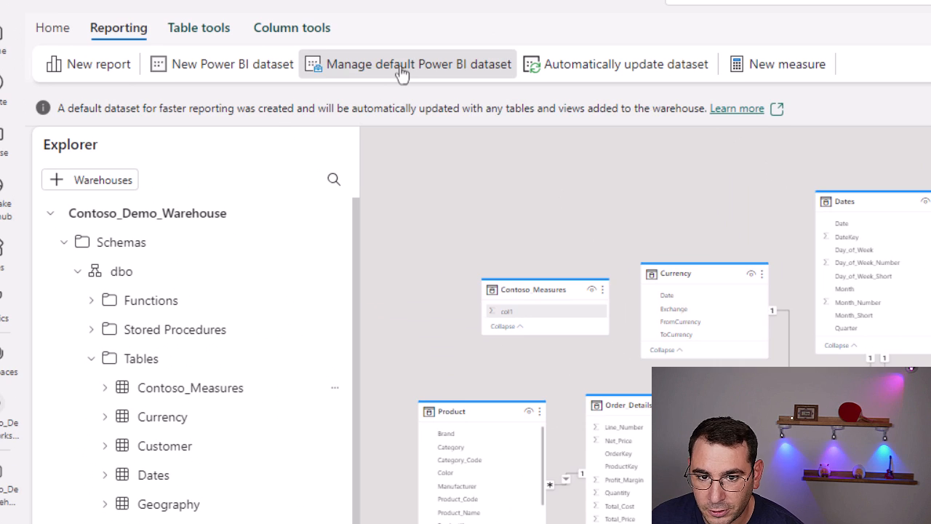
click(403, 73)
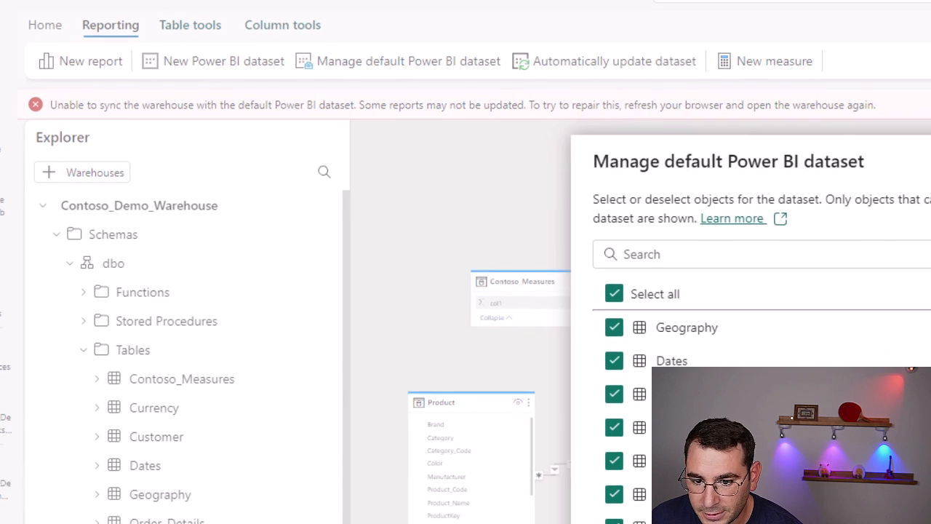
scroll(691, 436, down, 3)
scroll(337, 263, up, 2)
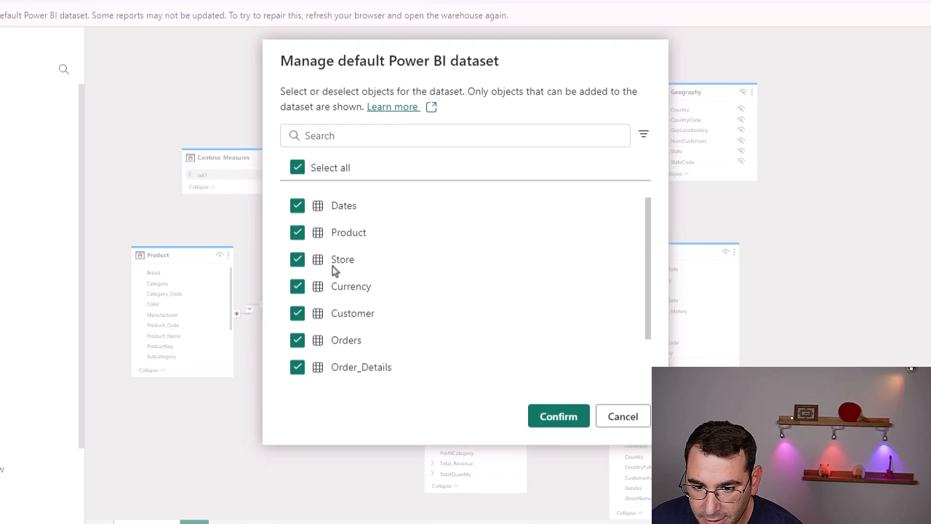
scroll(338, 265, up, 1)
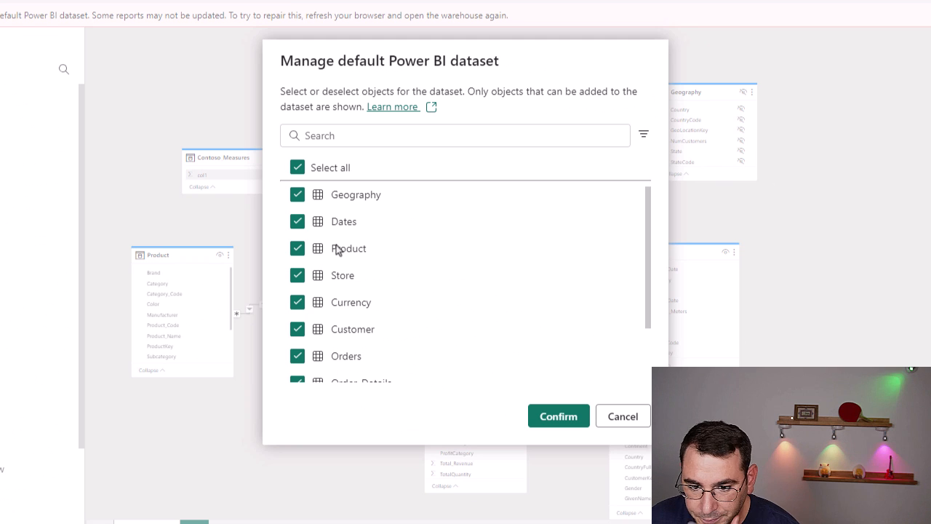
click(298, 197)
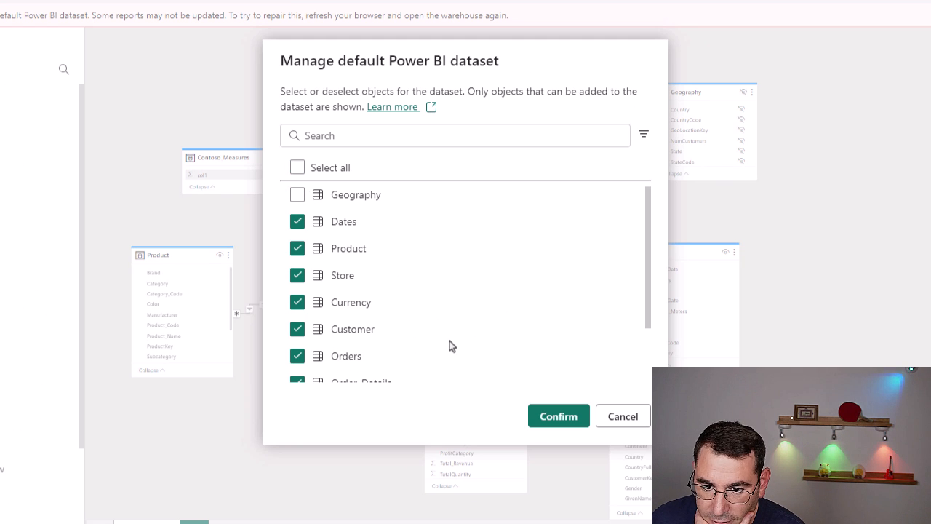
click(545, 417)
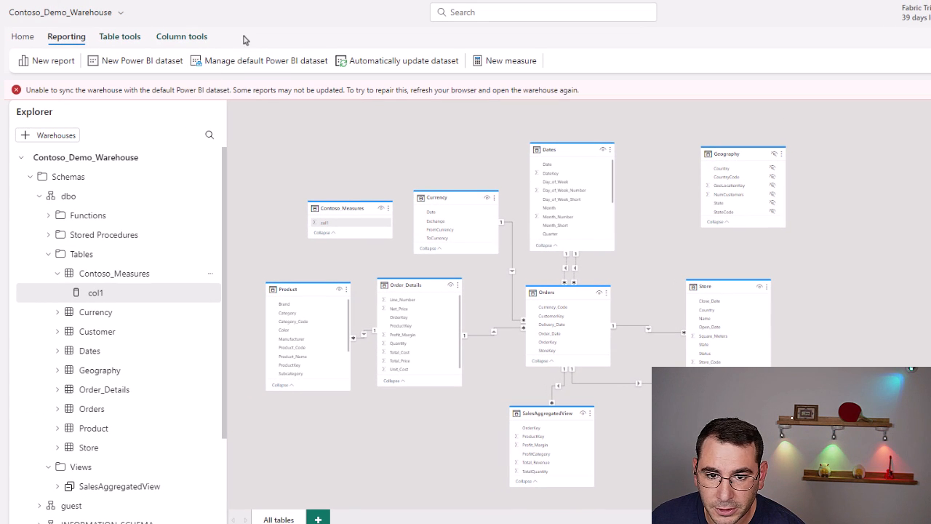
Reload the Contoso_Demo_Warehouse page in the browser to repair the synchronisation with the default dataset
key(ctrl+l)
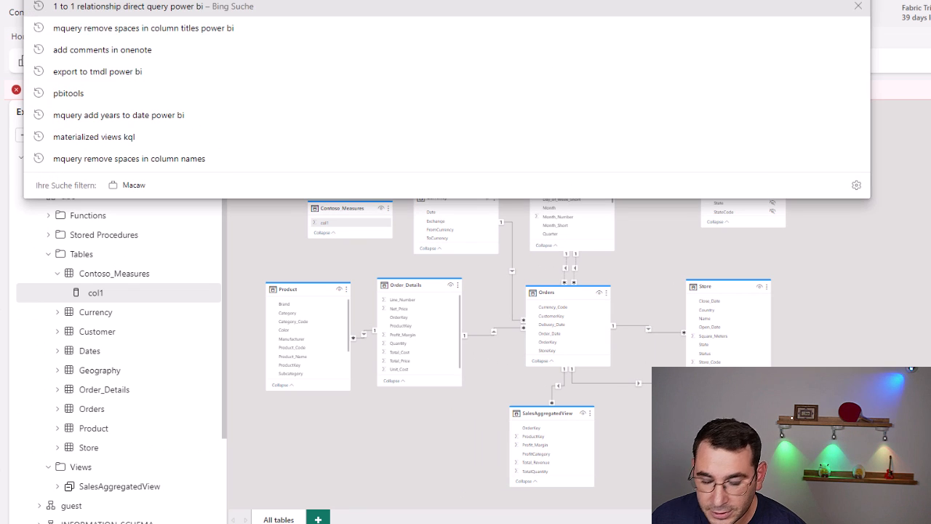
key(Return)
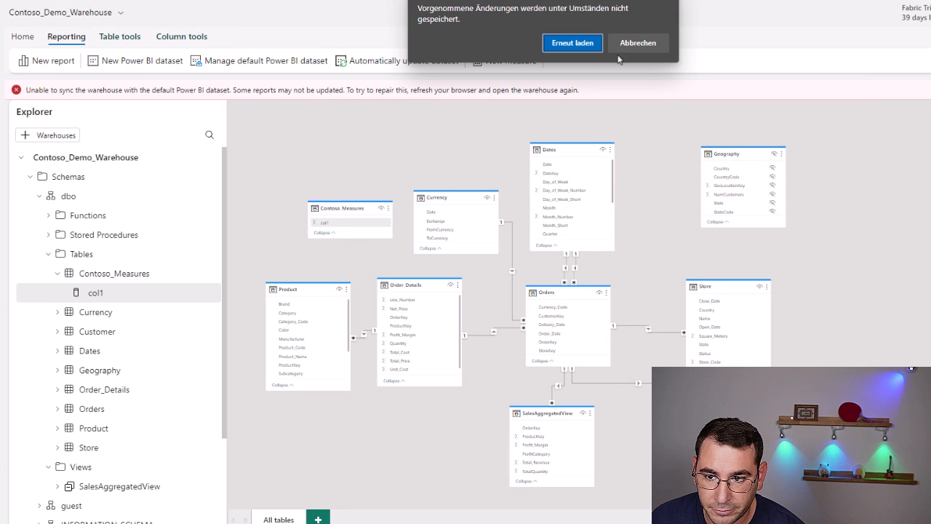
click(591, 45)
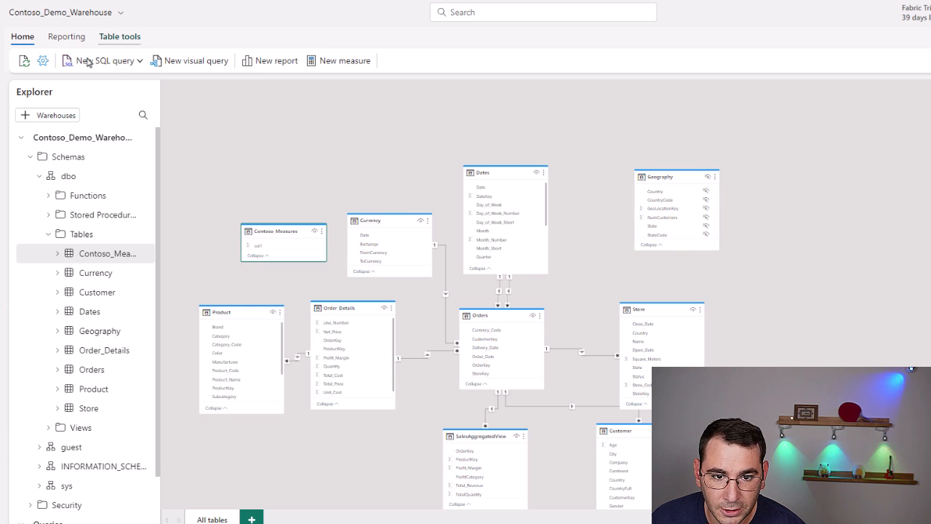
Check which objects are selected for the default Power BI dataset and leave the selection as it is
click(67, 38)
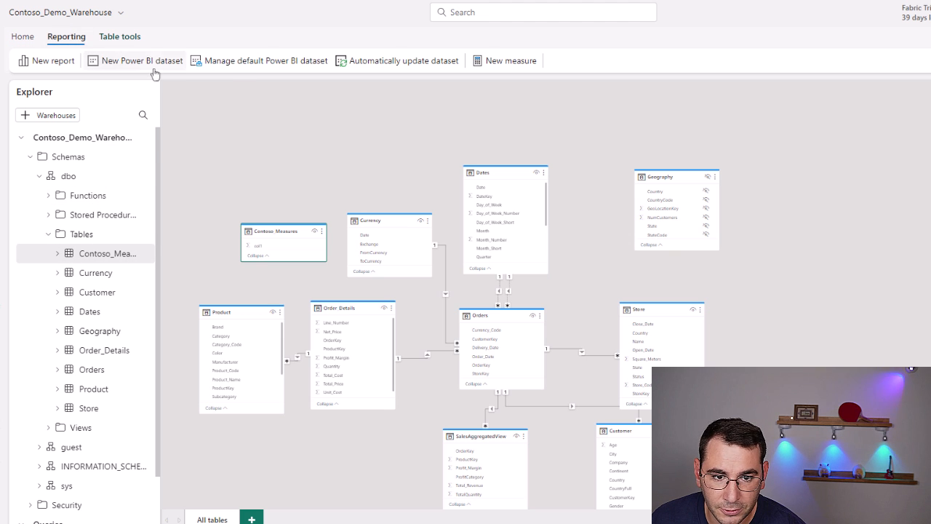
click(247, 62)
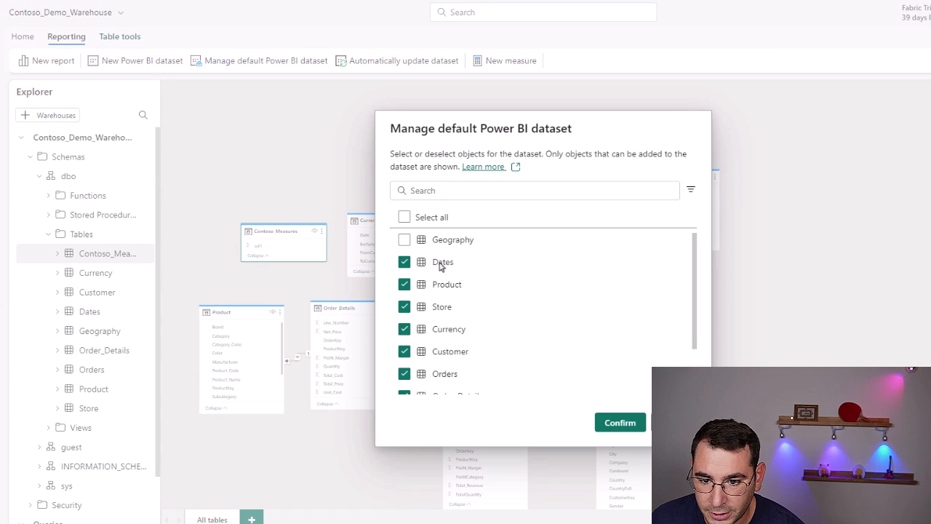
click(674, 423)
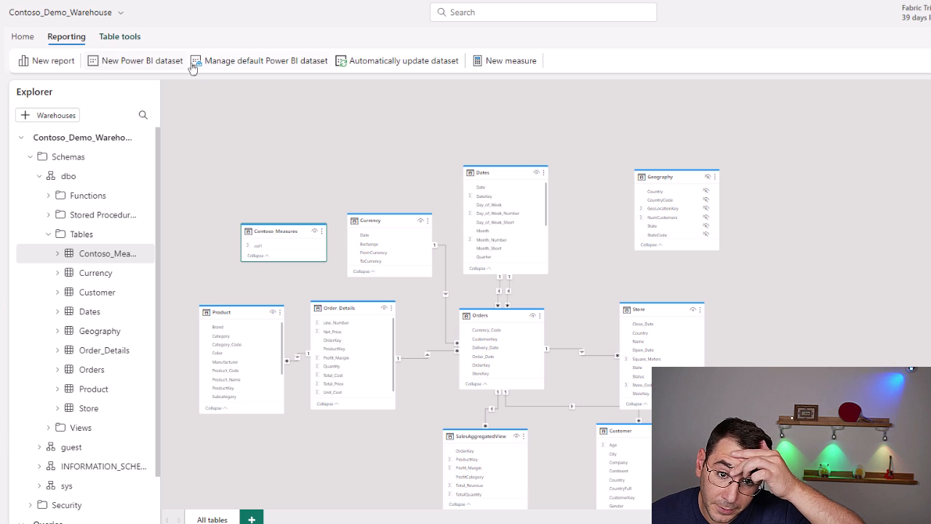
Create a new Power BI dataset from all warehouse tables and SalesAggregatedView, leaving out Geography
click(134, 69)
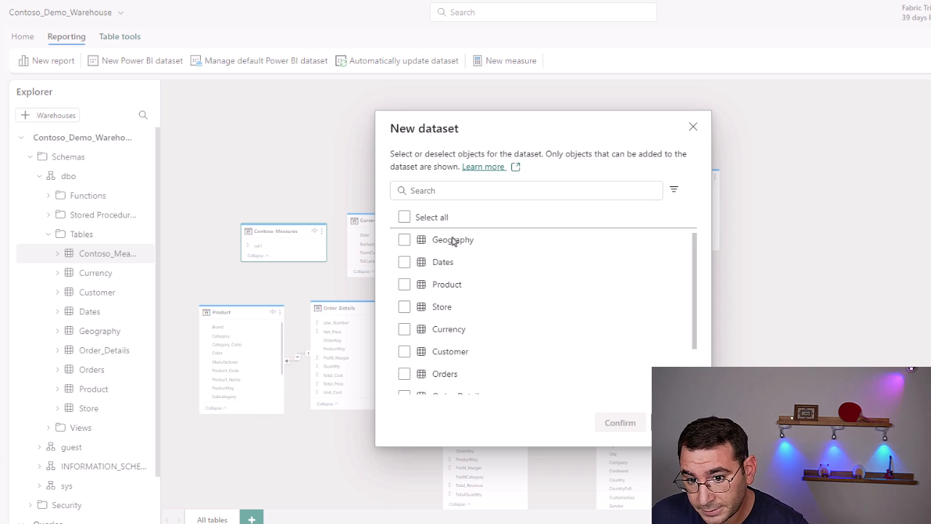
click(404, 218)
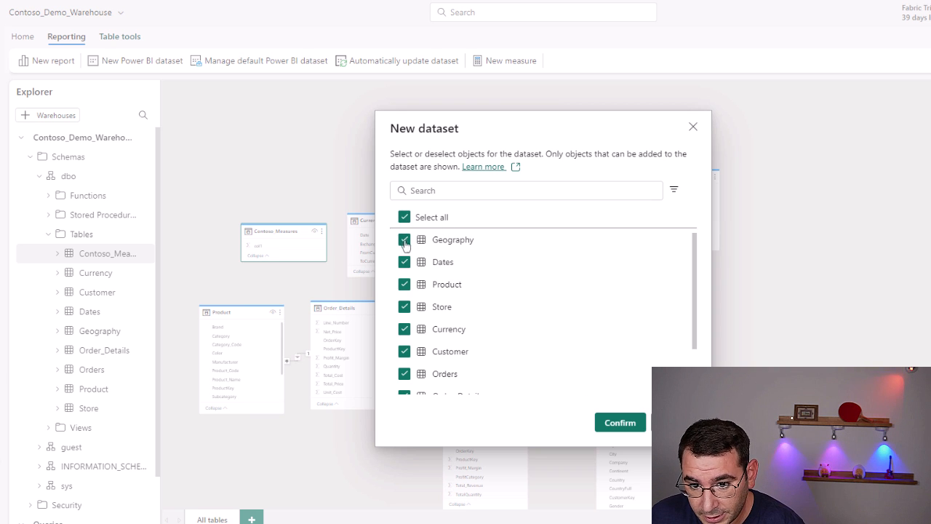
click(404, 240)
scroll(587, 366, down, 3)
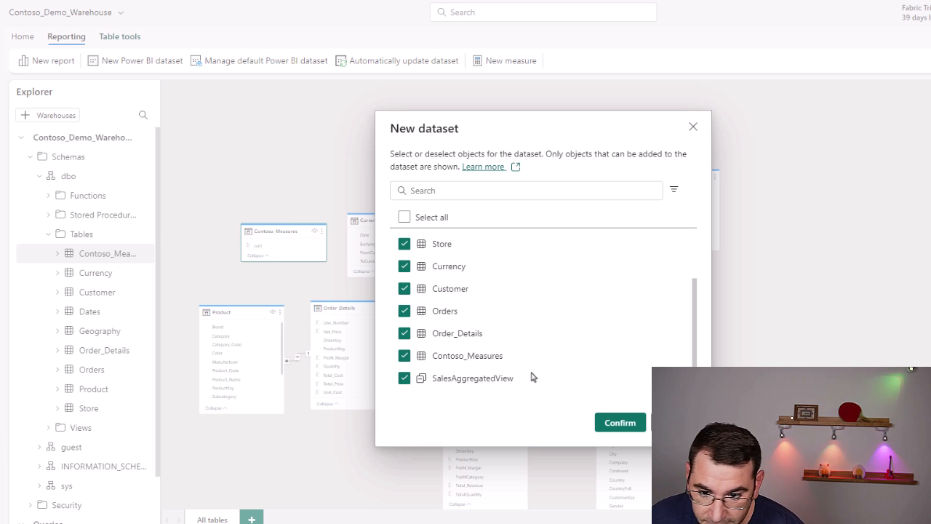
click(620, 423)
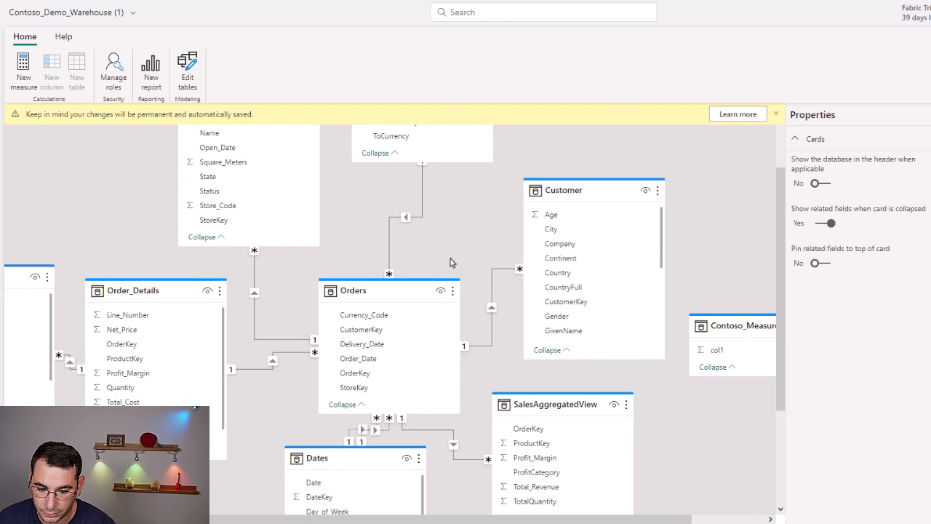
Rename the new Contoso_Demo_Warehouse (1) dataset as Dataset_Contoso_Demo_Warehouse
scroll(450, 257, down, 2)
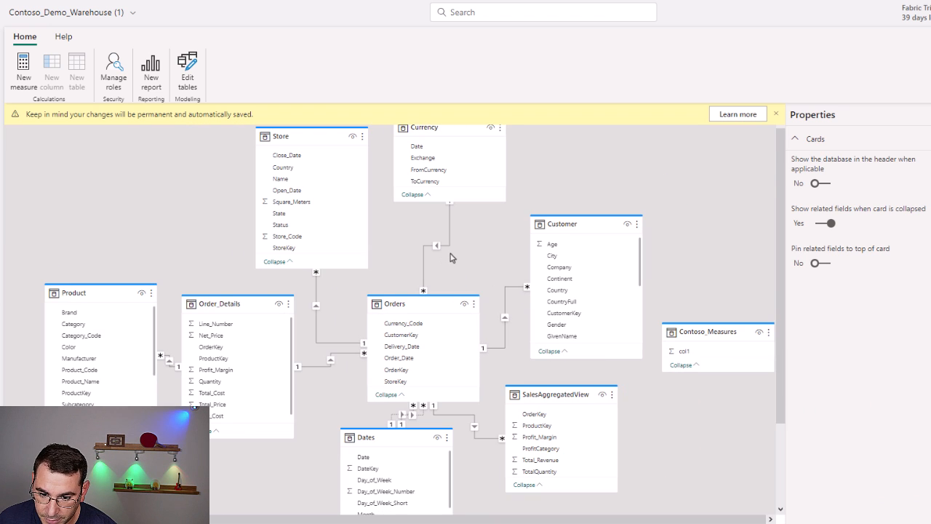
scroll(450, 257, down, 1)
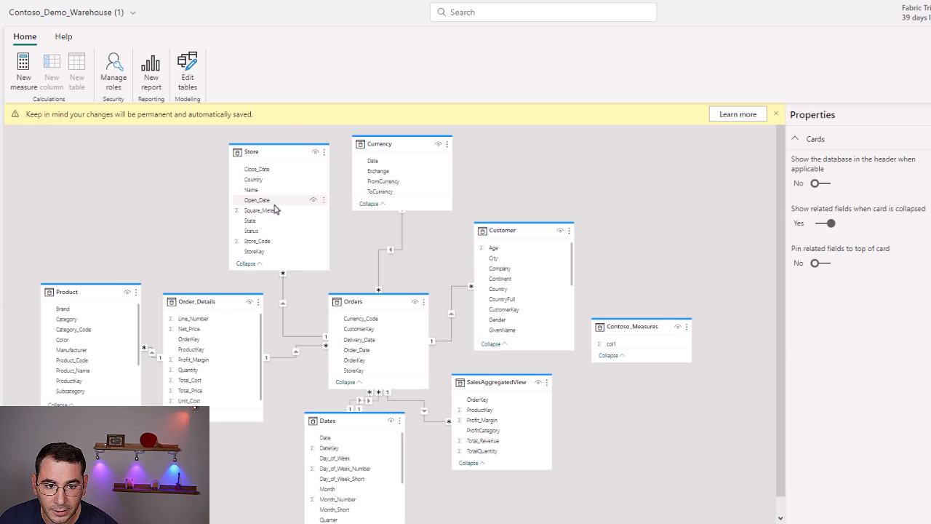
click(120, 18)
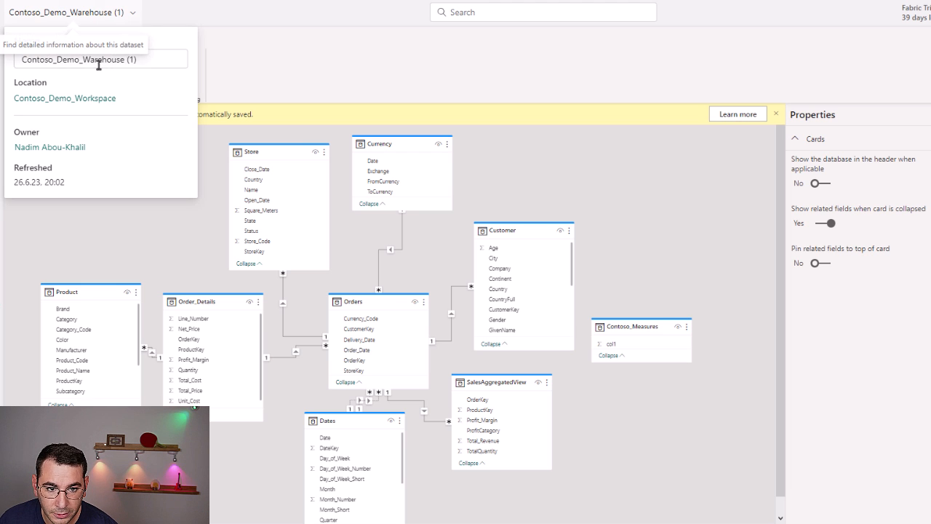
click(141, 61)
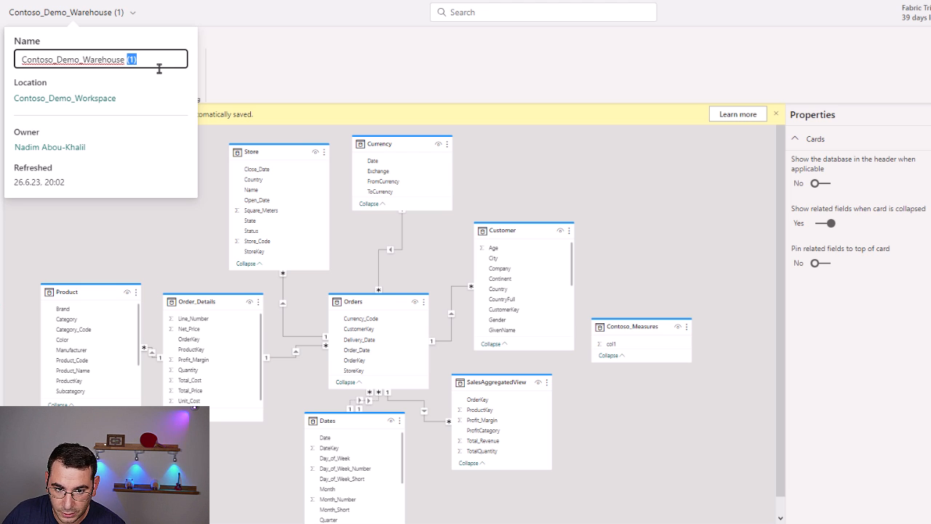
key(BackSpace)
key(BackSpace)
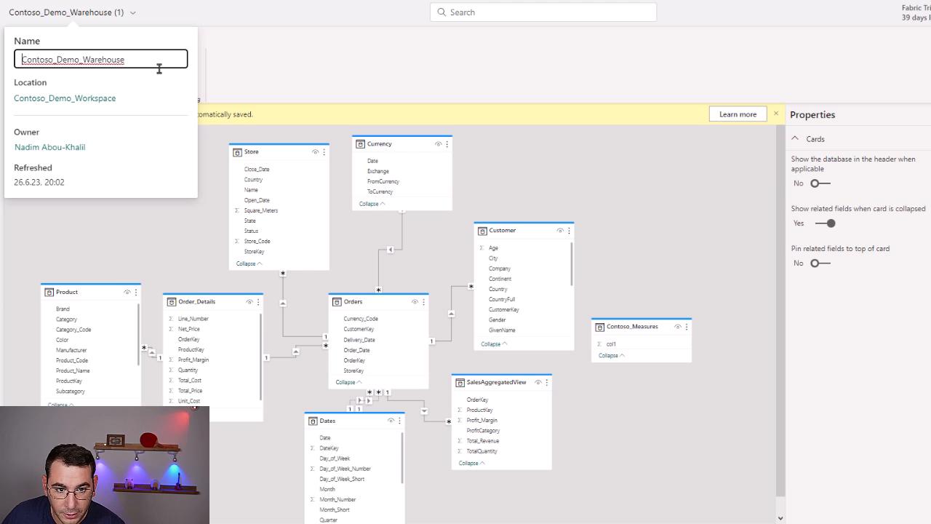
text(Dataset)
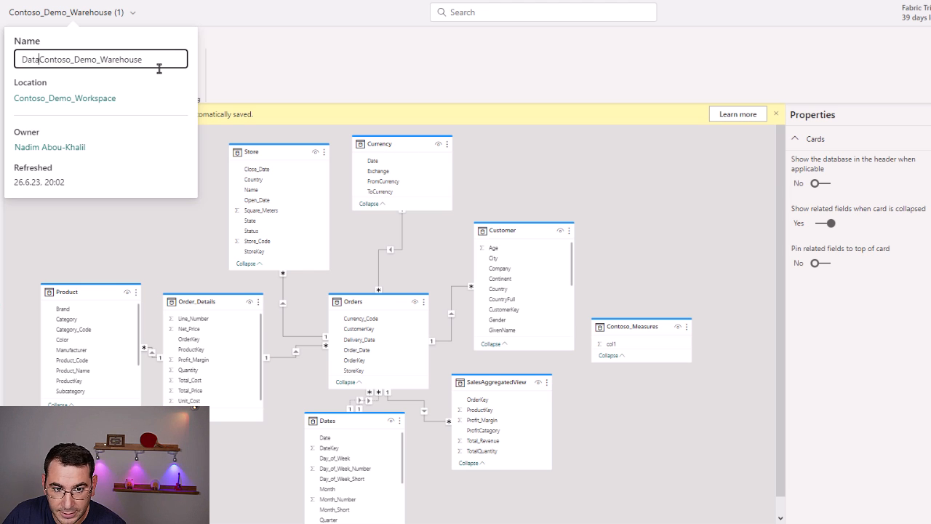
text(_)
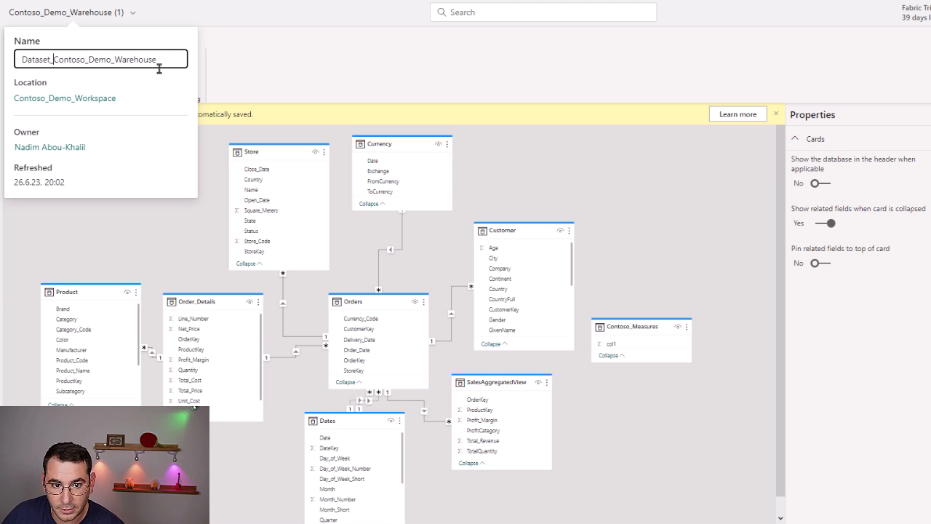
click(410, 80)
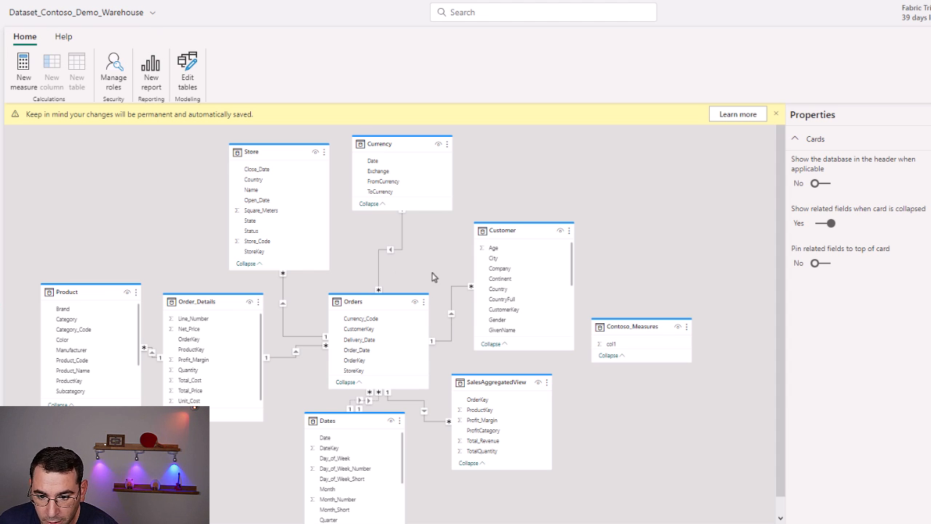
Examine the properties of the Orders table in the new dataset, including the advanced ones
scroll(431, 276, down, 1)
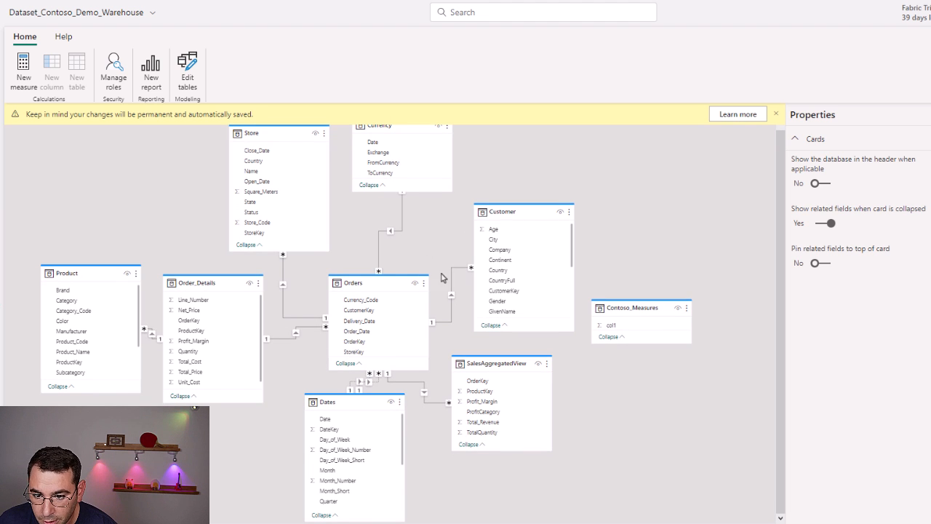
click(370, 277)
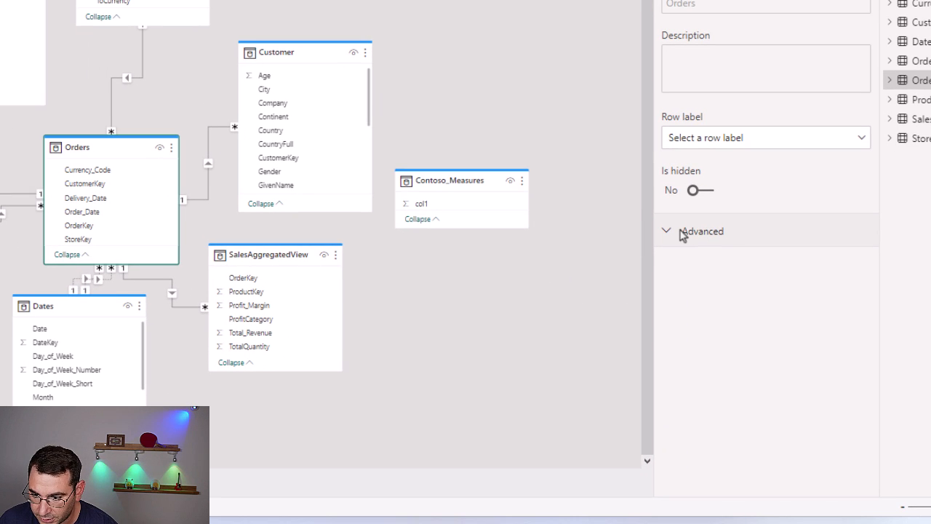
click(682, 233)
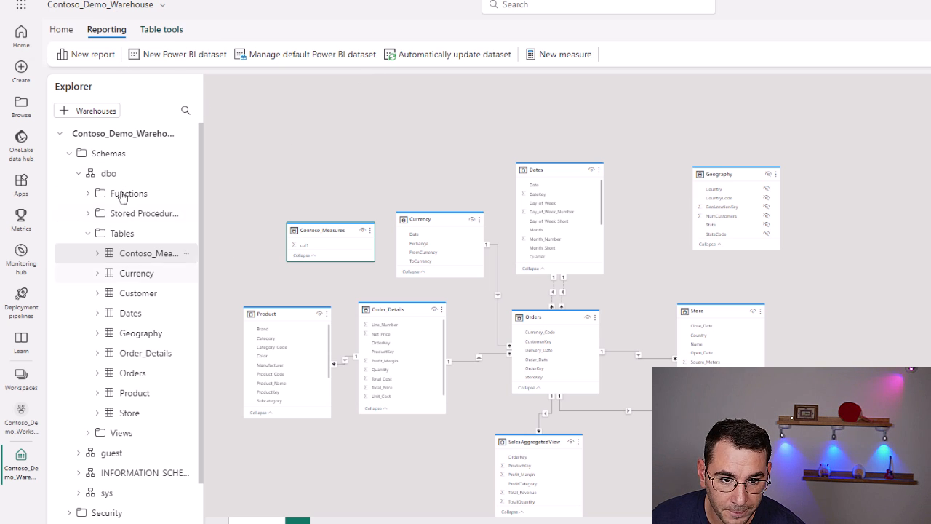
Return to Contoso_Demo_Workspace and rename the Contoso_Demo_Lakehouse (1) dataset as Dataset_Contoso_Demo_Lakehouse
click(130, 11)
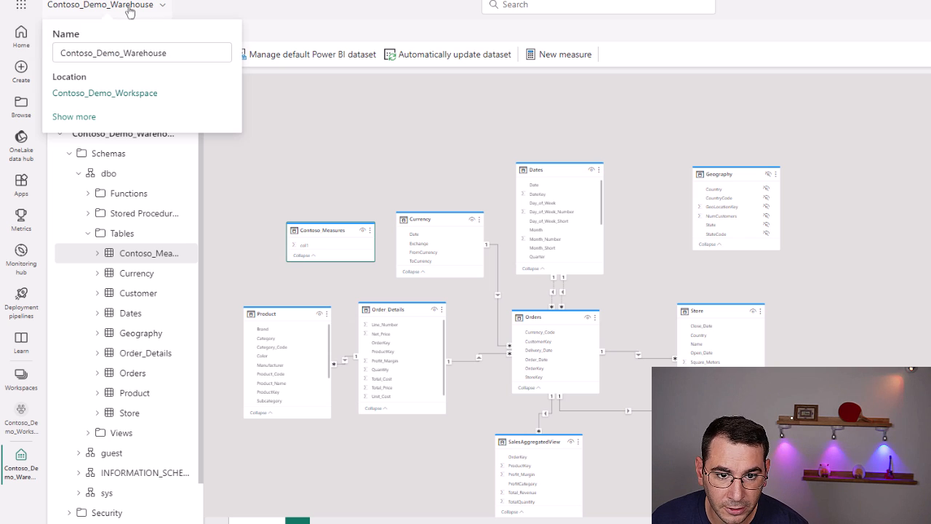
click(119, 95)
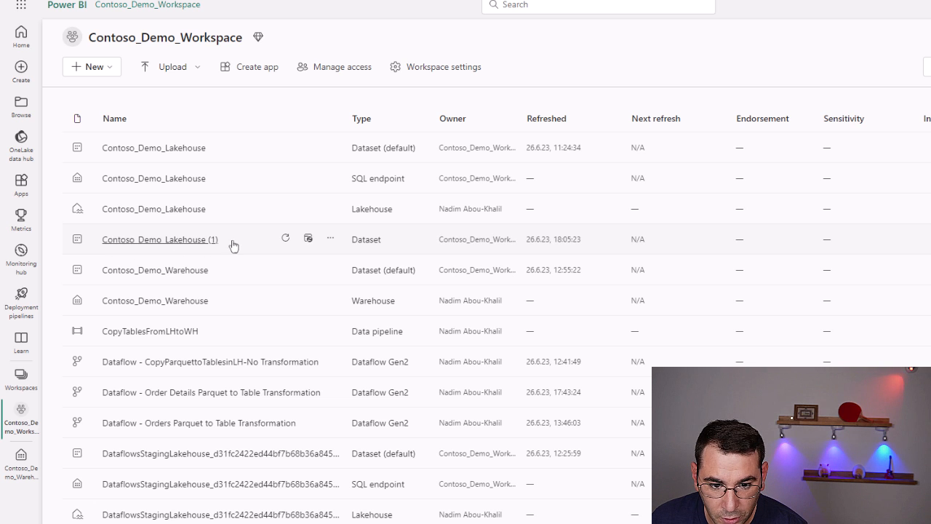
click(330, 240)
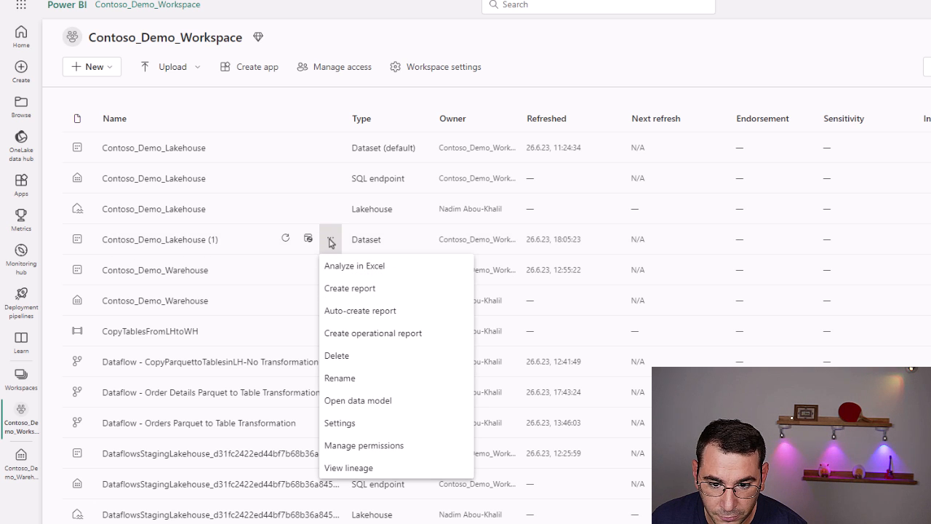
click(349, 378)
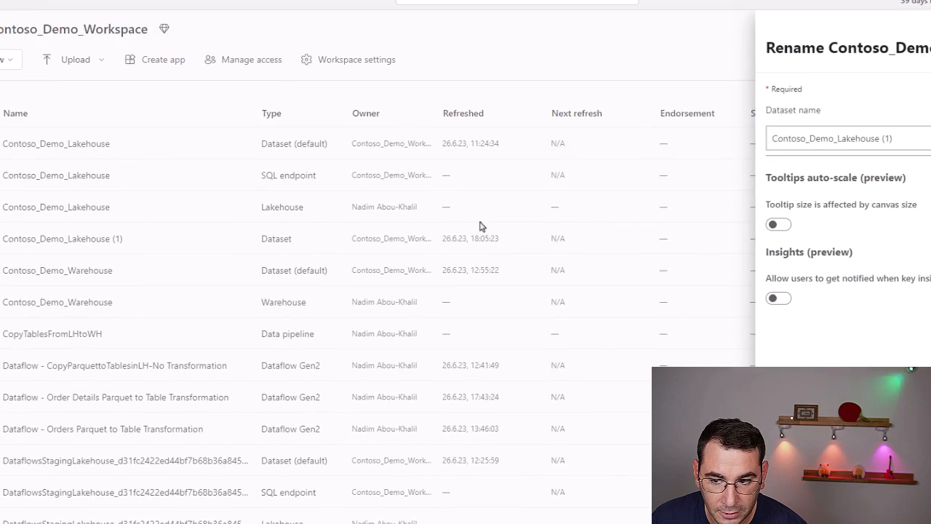
click(689, 127)
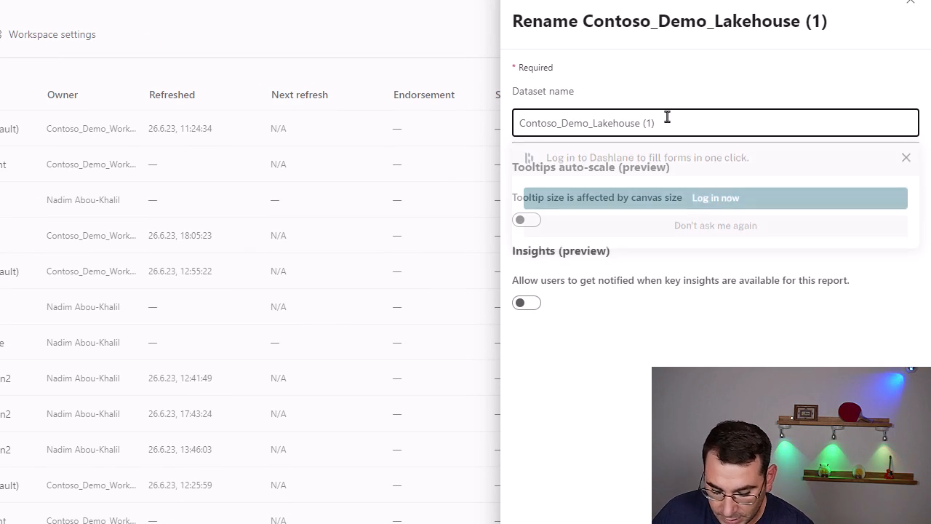
text(Dataset_)
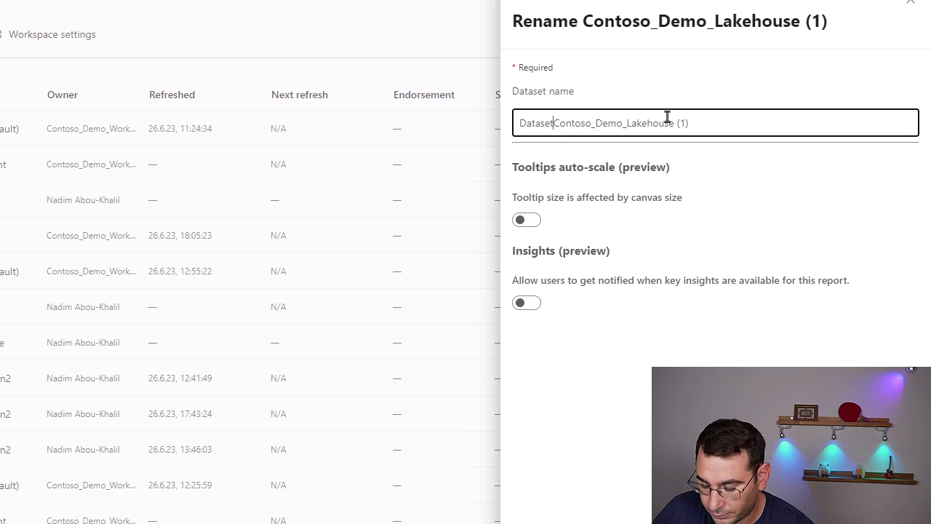
drag(693, 121, 675, 123)
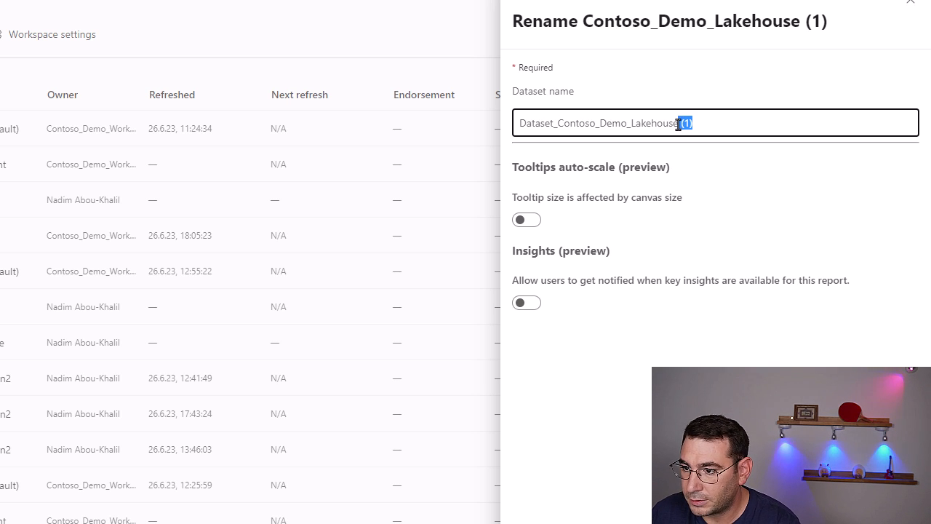
key(BackSpace)
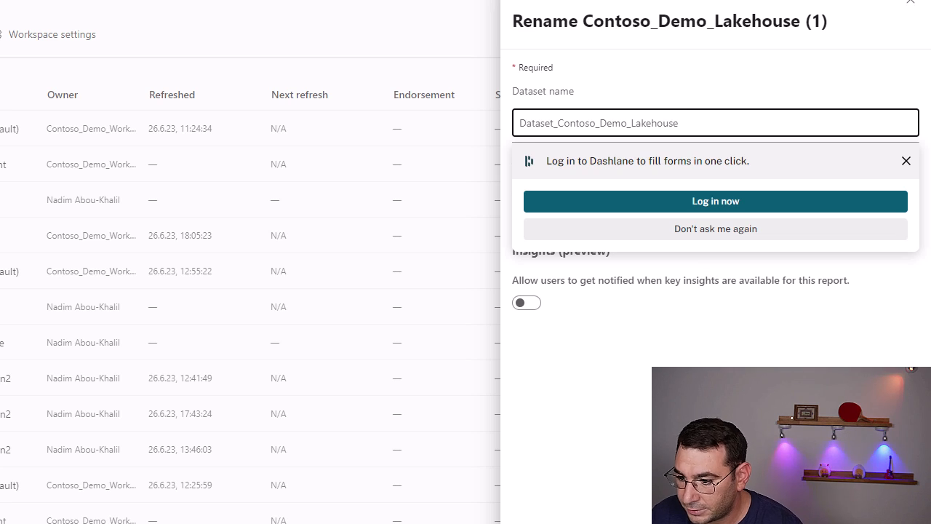
click(662, 509)
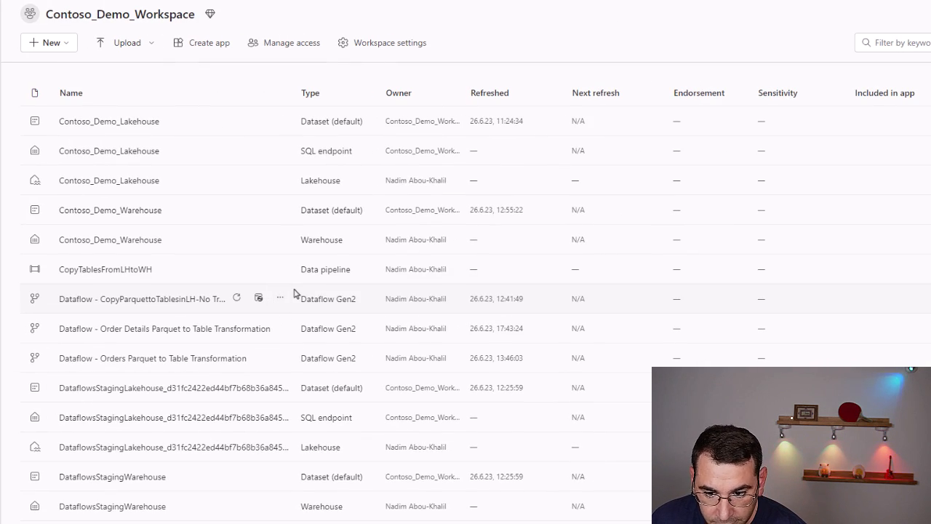
scroll(294, 306, down, 3)
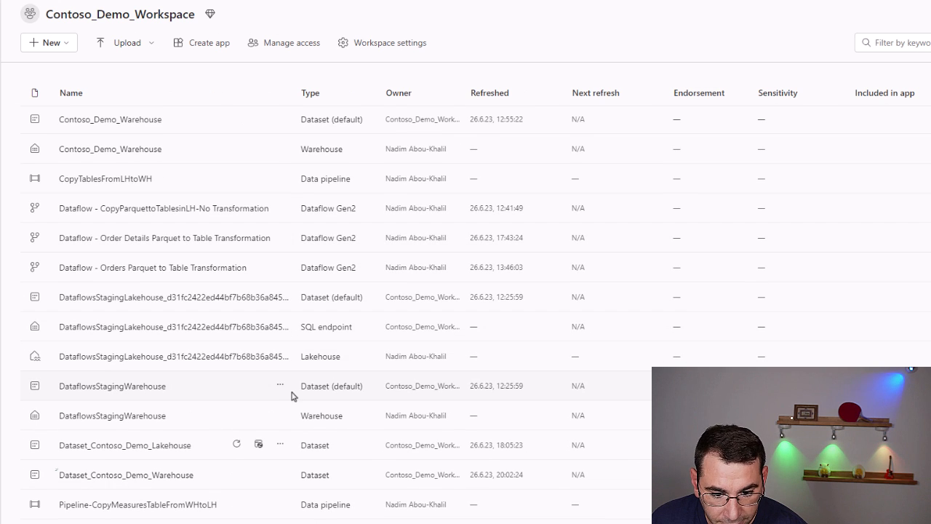
scroll(291, 355, up, 3)
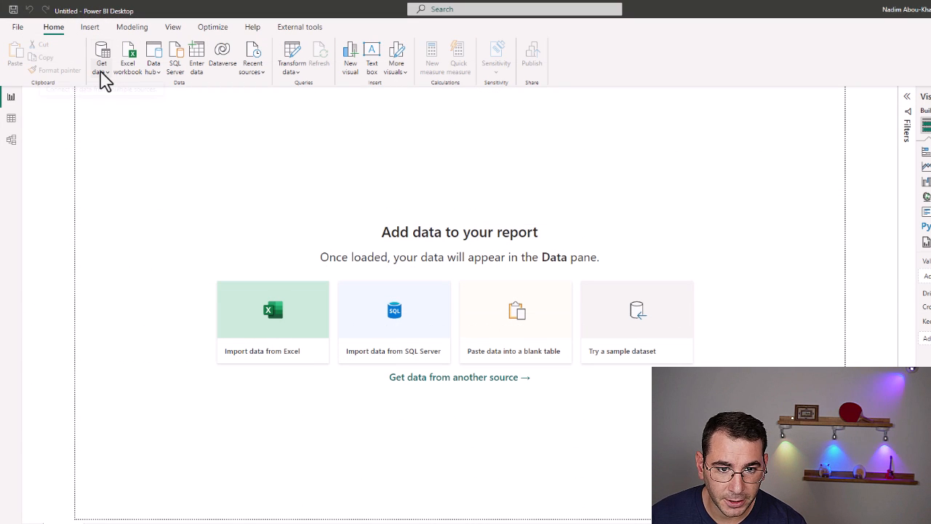
Switch to Power BI Desktop and connect to Power BI datasets from the Microsoft Fabric (Preview) data sources
click(102, 72)
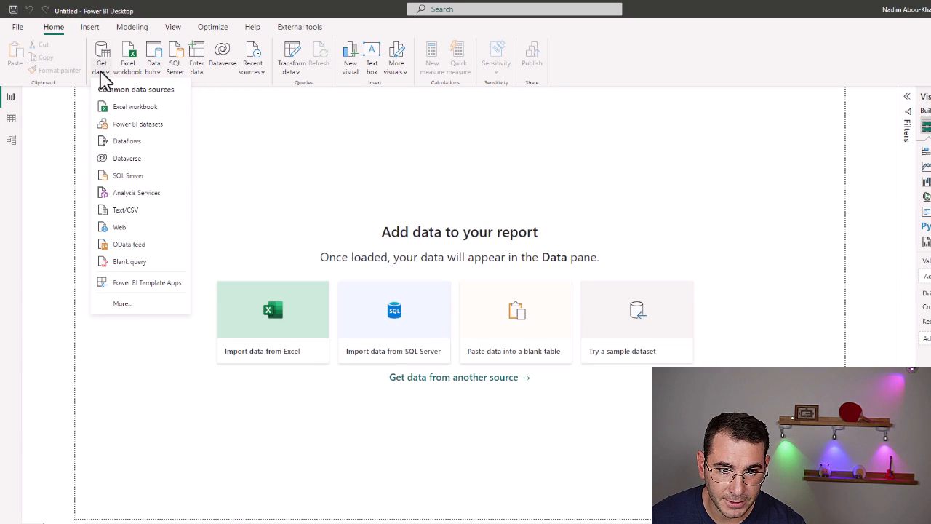
click(127, 310)
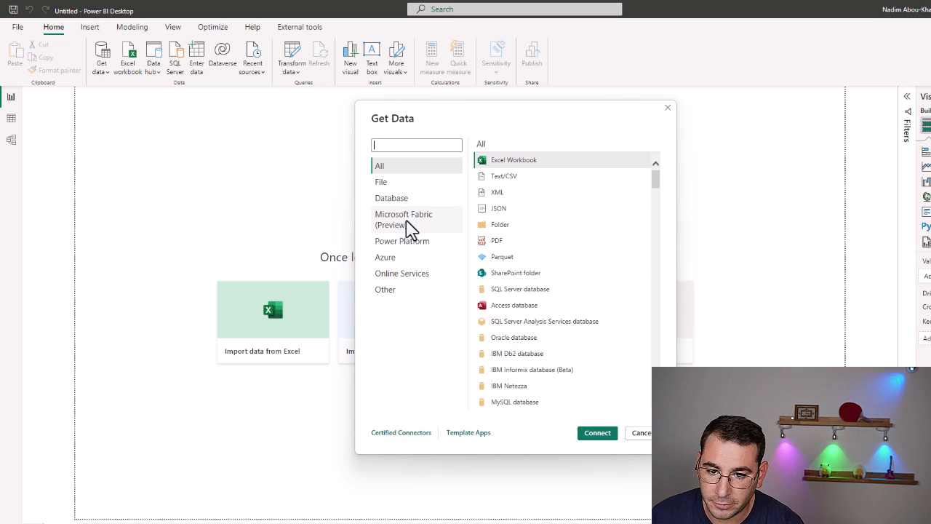
click(421, 226)
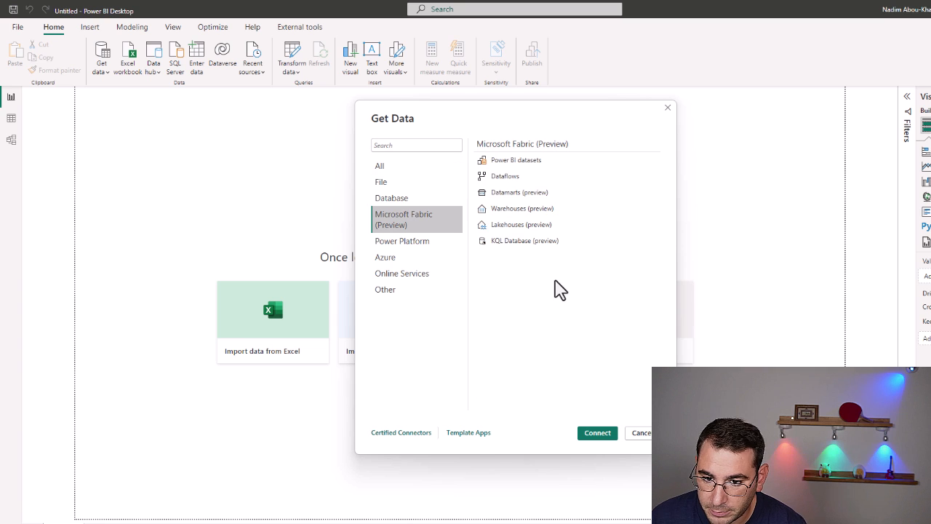
click(518, 228)
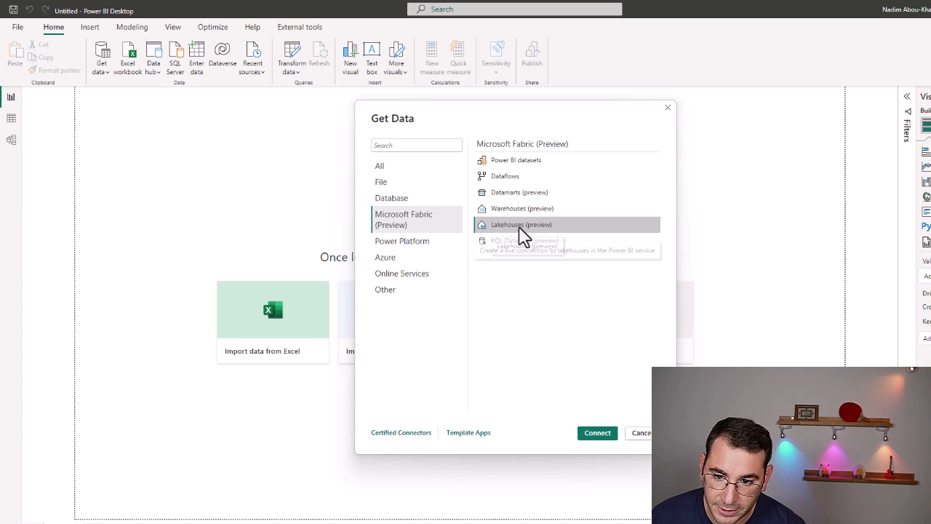
click(508, 166)
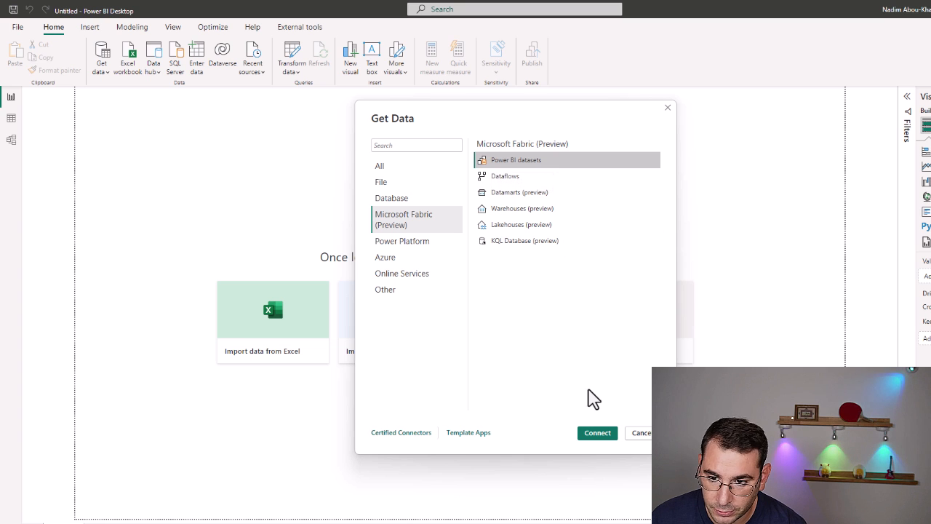
click(591, 436)
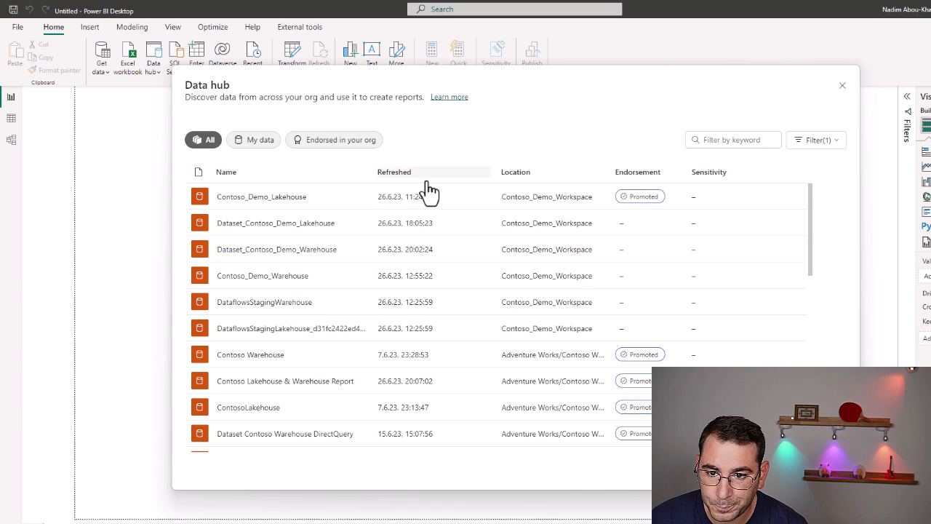
Show only the datasets endorsed in the organization and select Contoso_Demo_Lakehouse
click(328, 149)
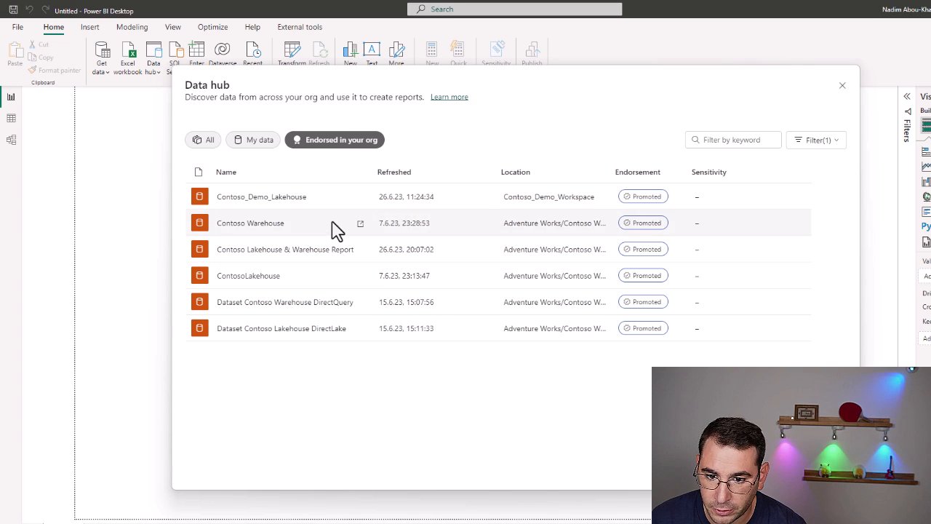
click(268, 203)
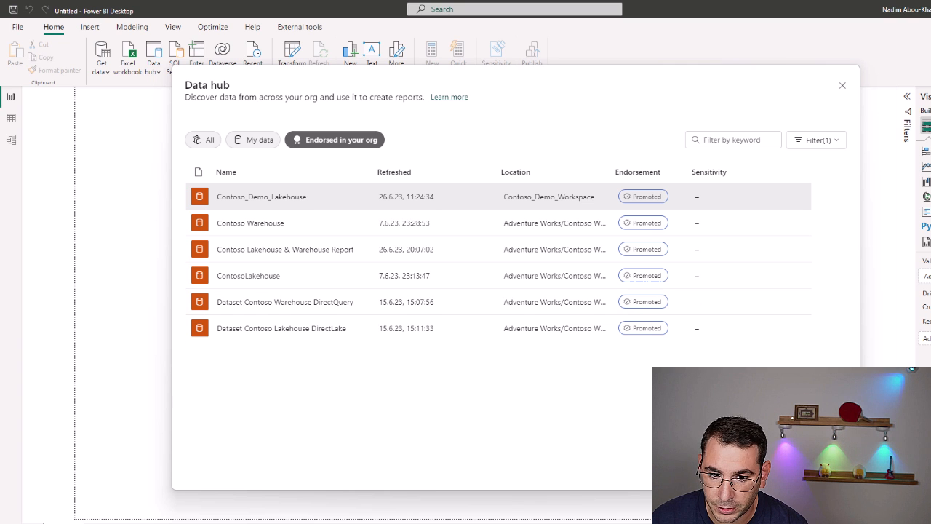
key(Escape)
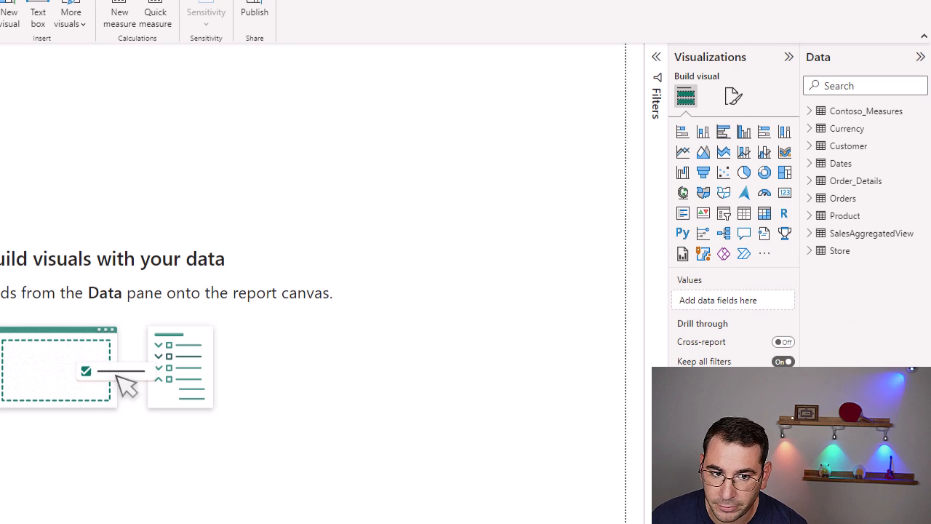
In the model view, move the Product table to just below Order_Details, beside the Customer table
click(0, 112)
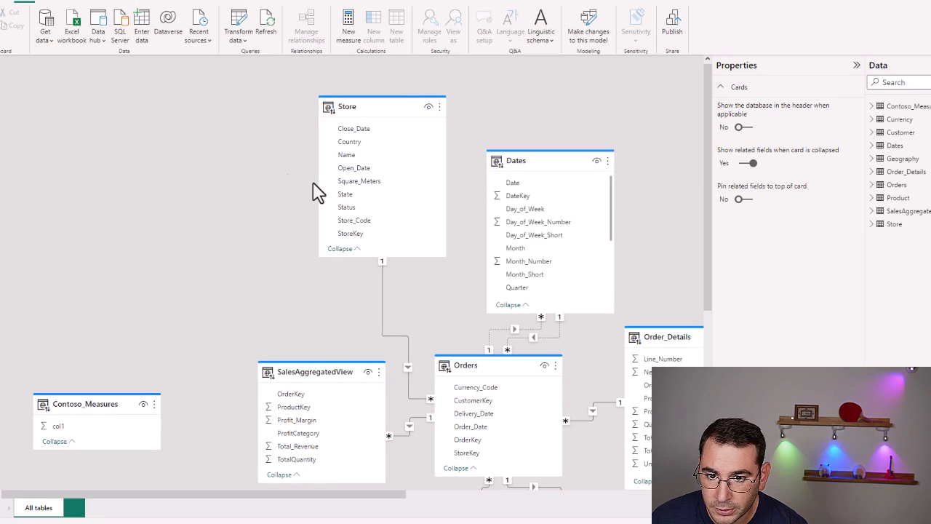
drag(461, 319, 337, 240)
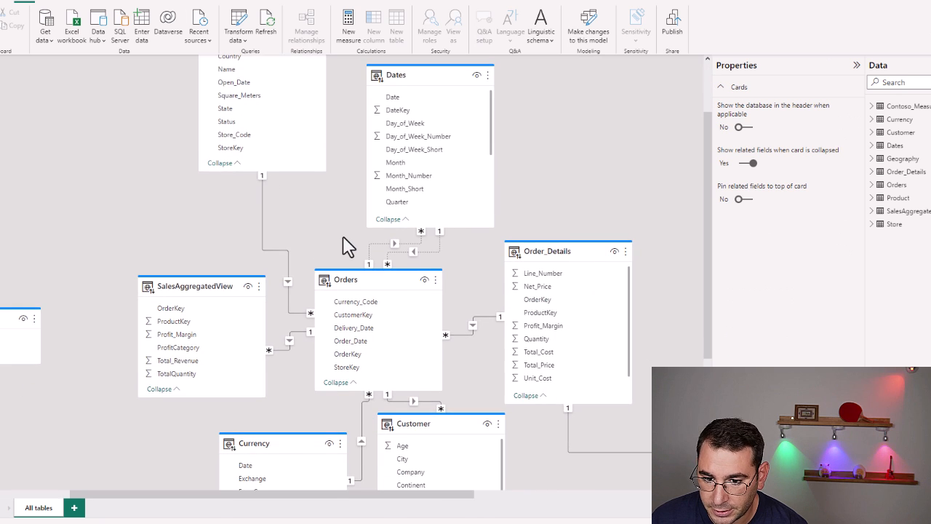
scroll(344, 241, down, 1)
scroll(344, 247, down, 2)
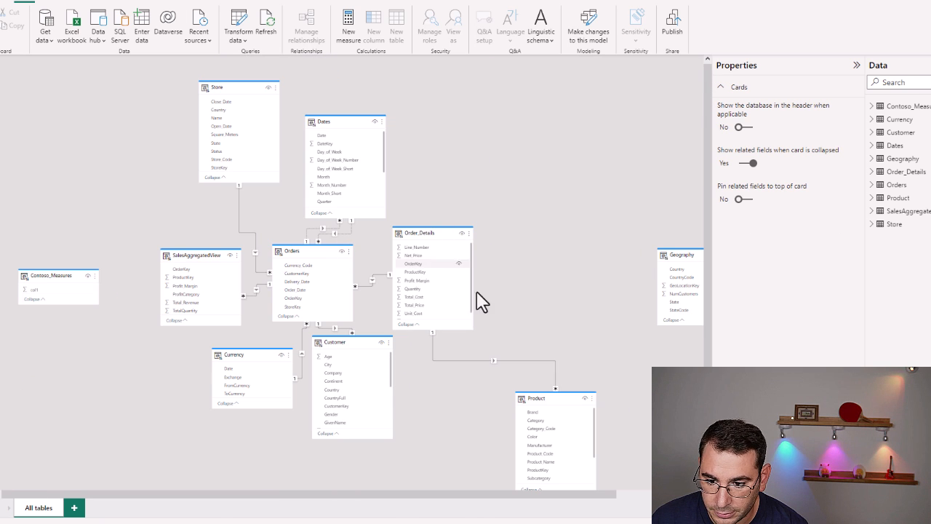
drag(532, 395, 426, 359)
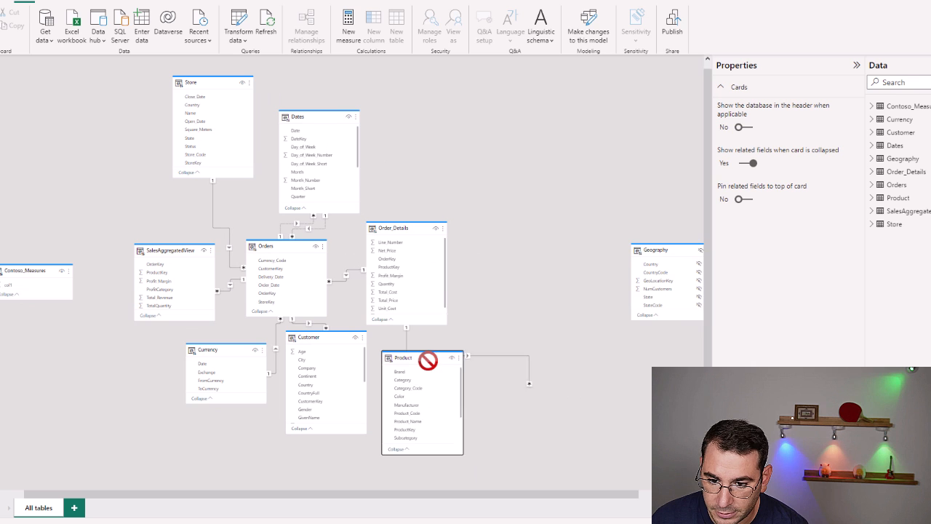
drag(123, 214, 207, 223)
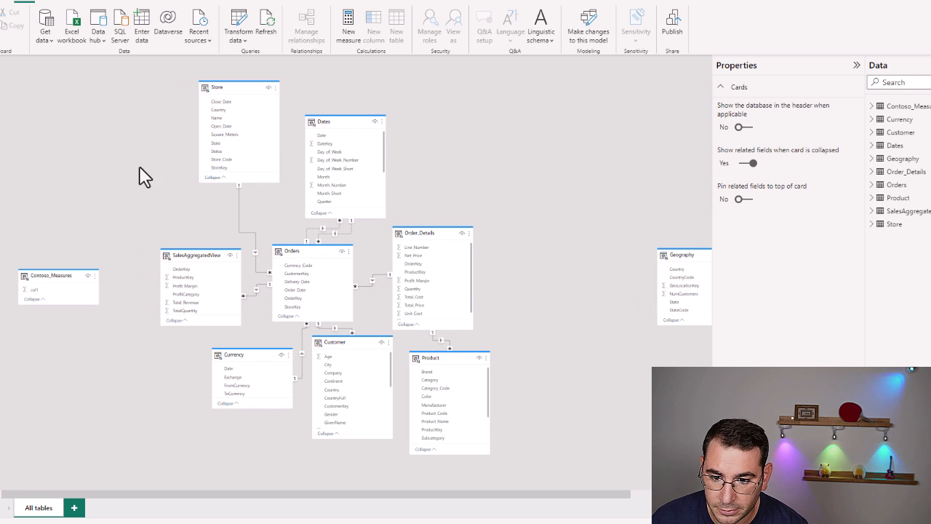
Check the fields of the Contoso_Measures table in the report view and compare them with the model view
click(3, 103)
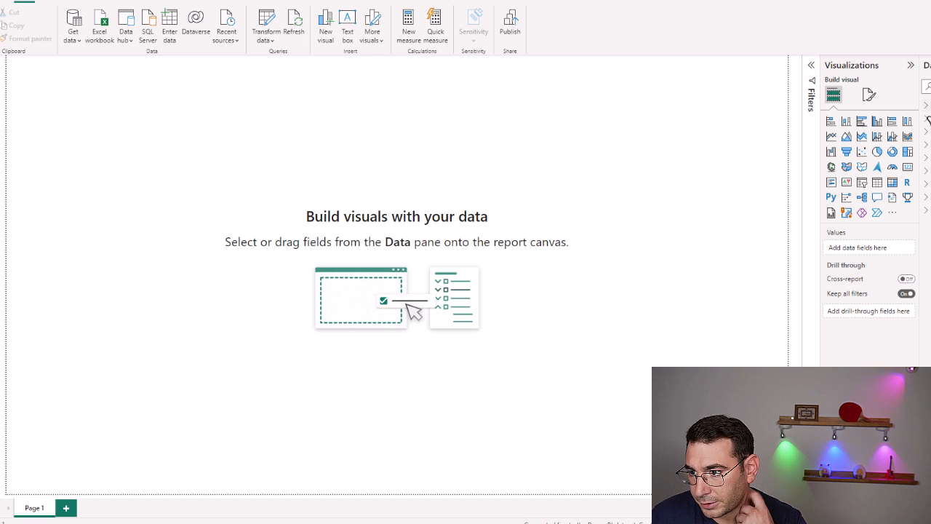
click(924, 107)
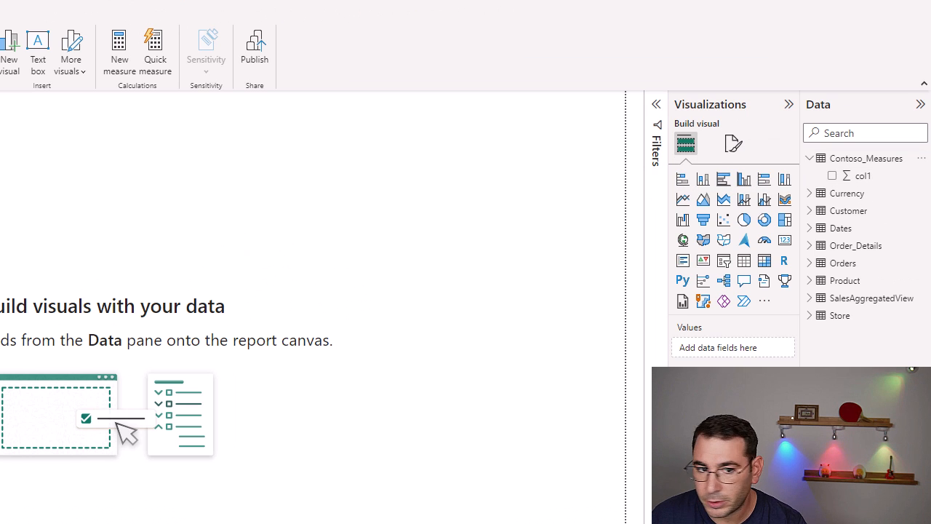
click(13, 148)
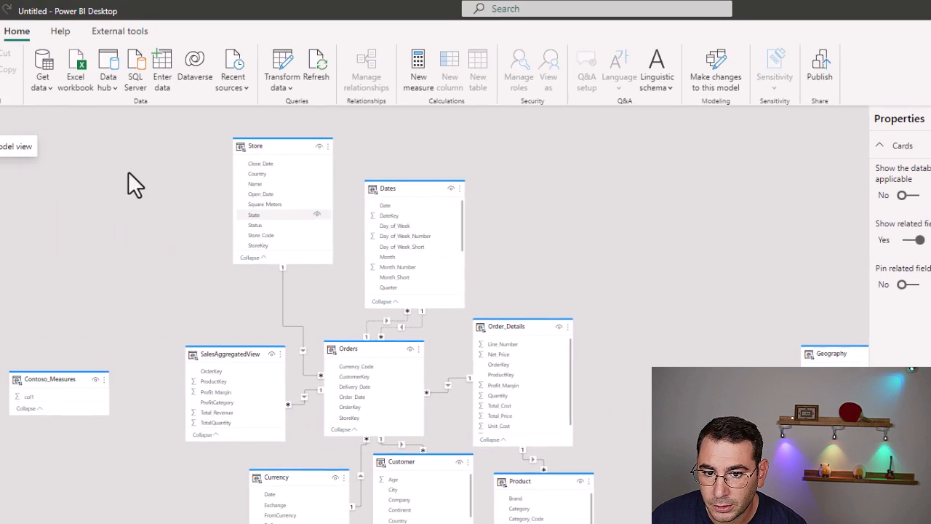
Return to the report view and create a new measure in Contoso_Measures named Nr of Rows Order View
click(14, 121)
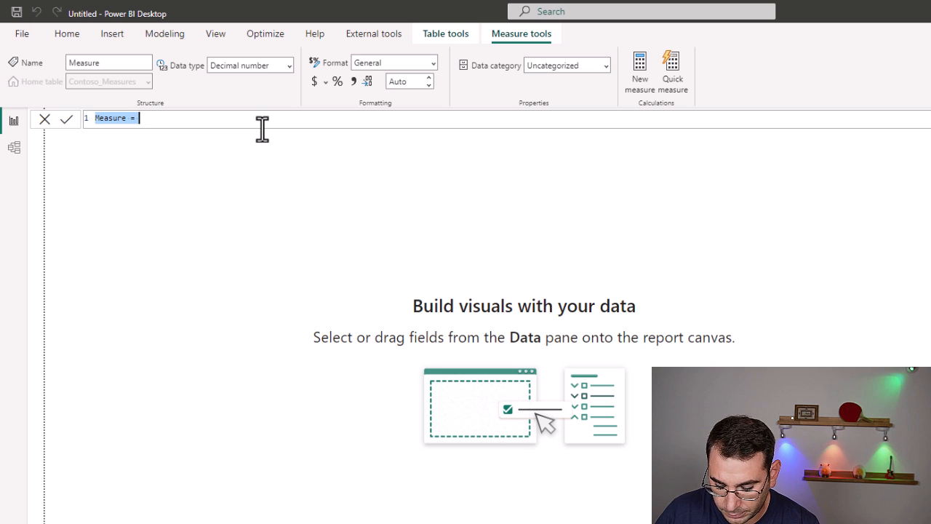
text(Nr of Rows Order Det)
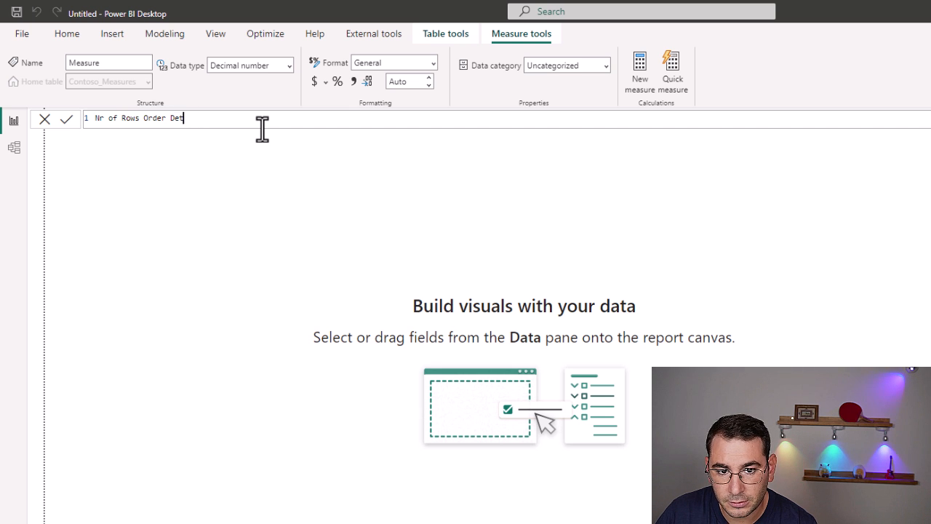
key(BackSpace)
key(BackSpace)
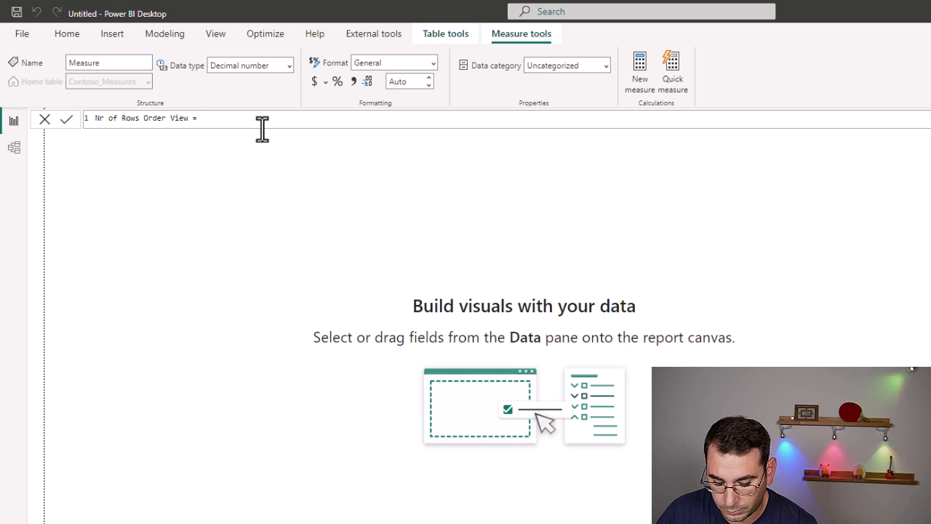
Start the measure's formula with a CALCULATE function on its own line, followed by a new line for its expression
key(alt+Return)
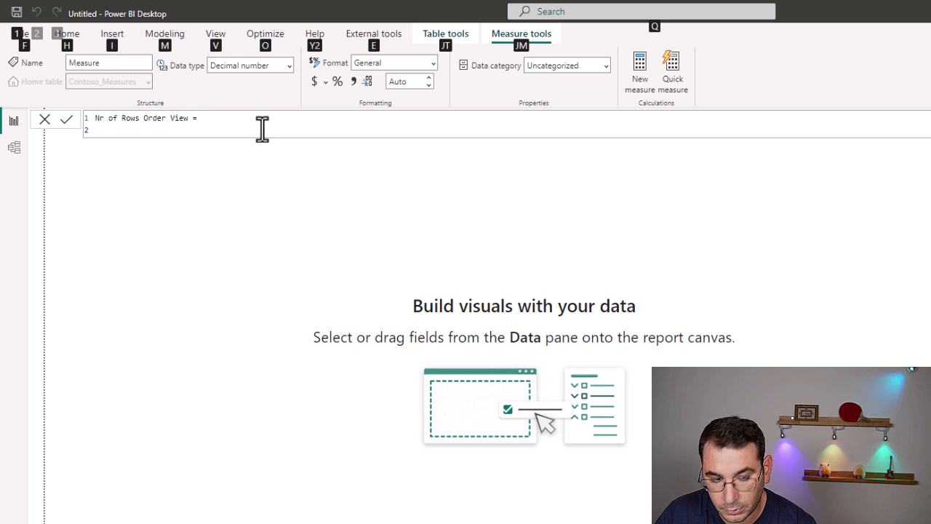
key(alt)
text(CAL)
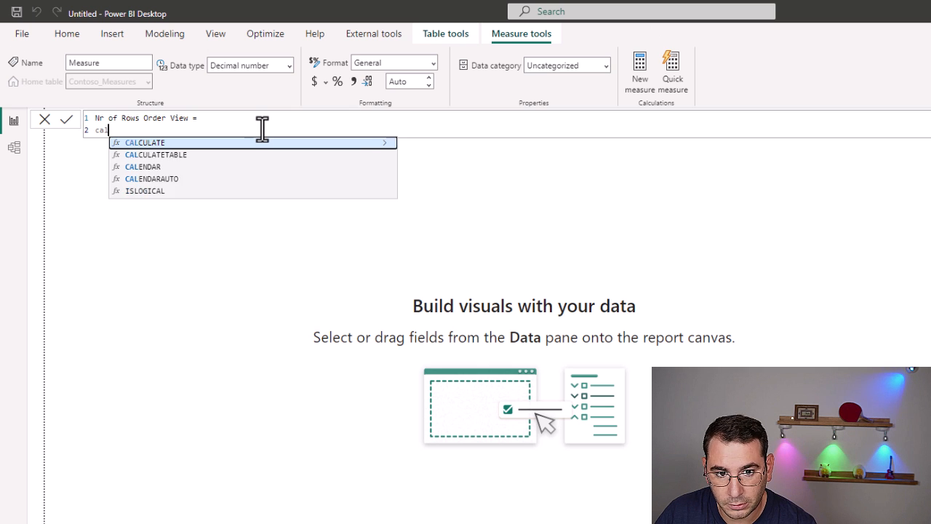
key(Tab)
key(alt+Return)
key(o)
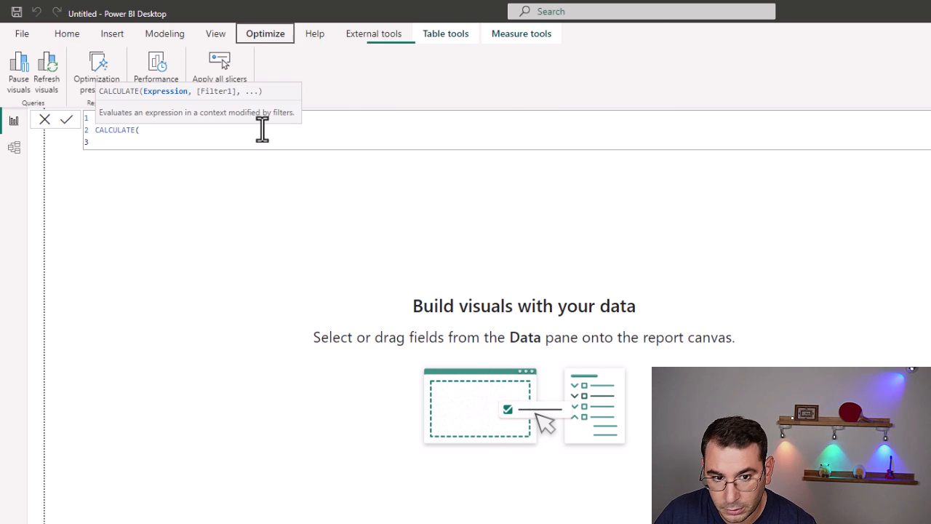
key(alt+space)
key(Escape)
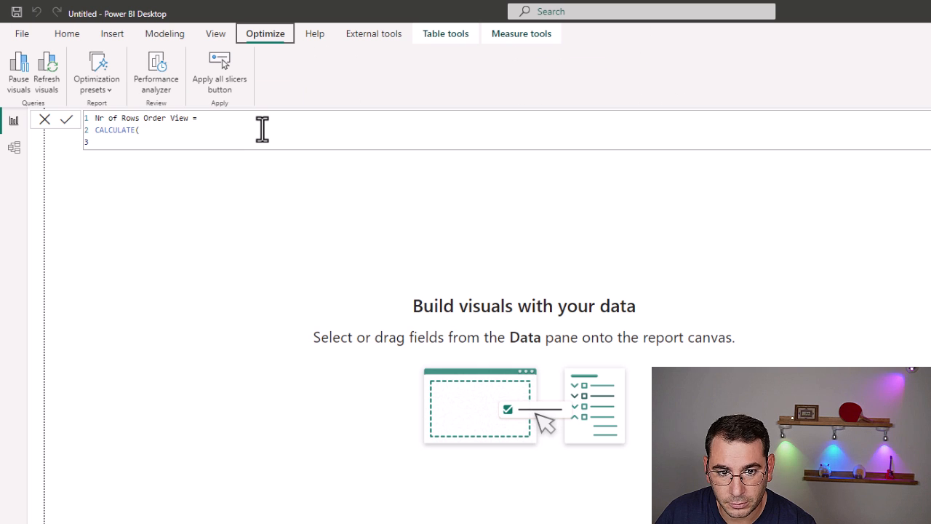
click(229, 143)
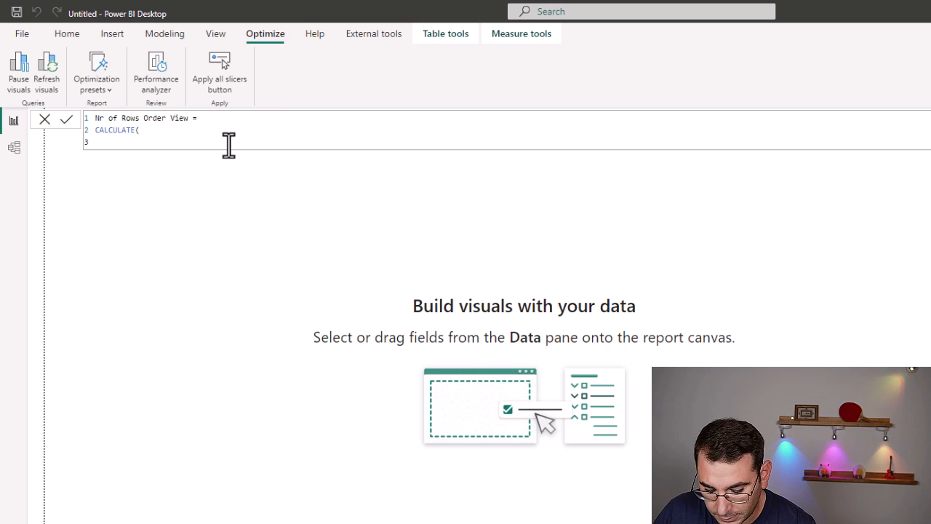
Inside CALCULATE, add COUNTROWS with the SalesAggregatedView table as its argument on a separate line
text(count)
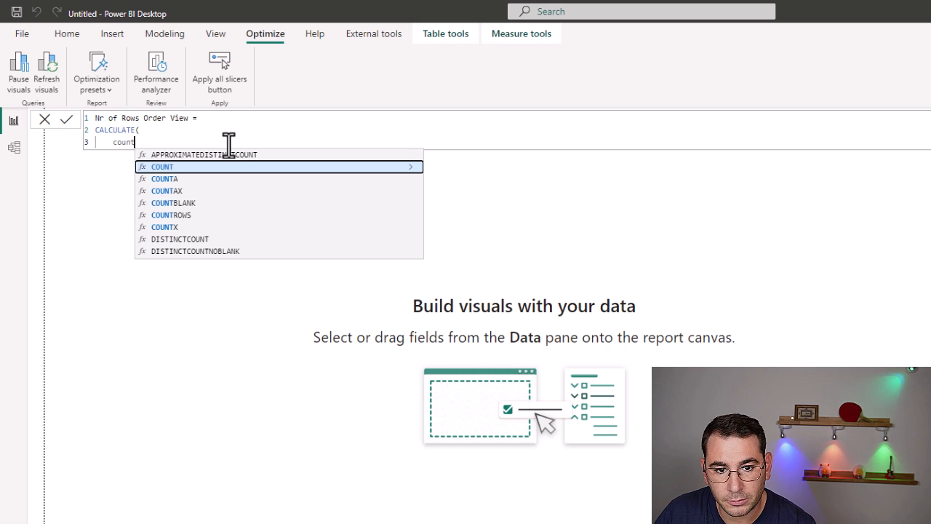
key(Down)
key(Down)
key(Down)
key(Down)
key(Tab)
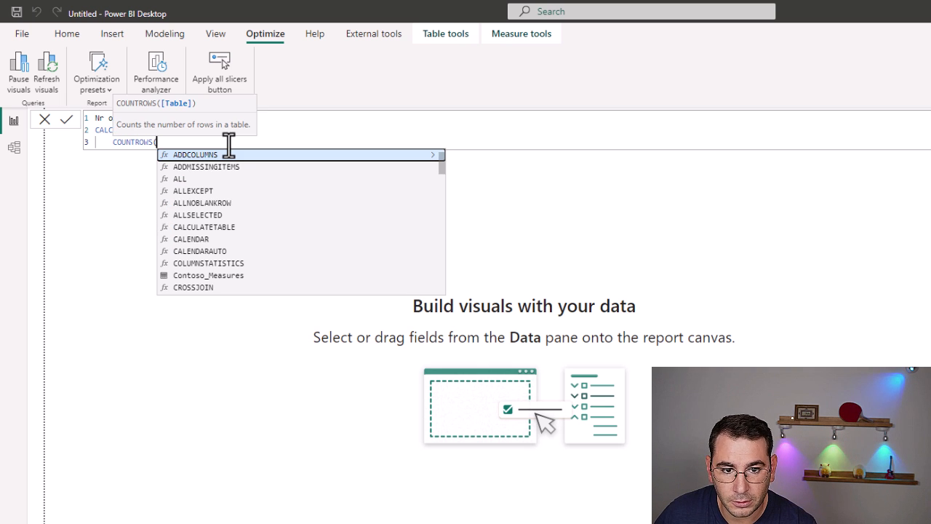
key(shift+Return)
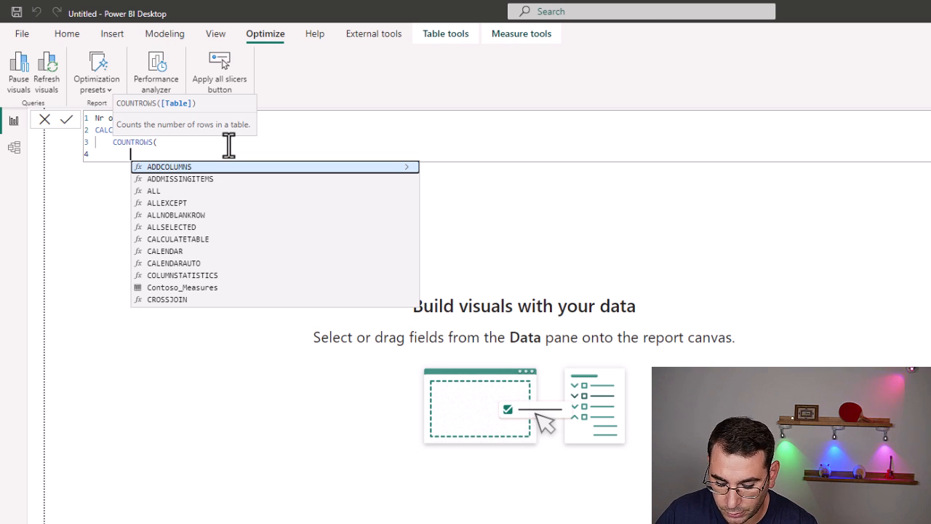
text(Sales)
key(Tab)
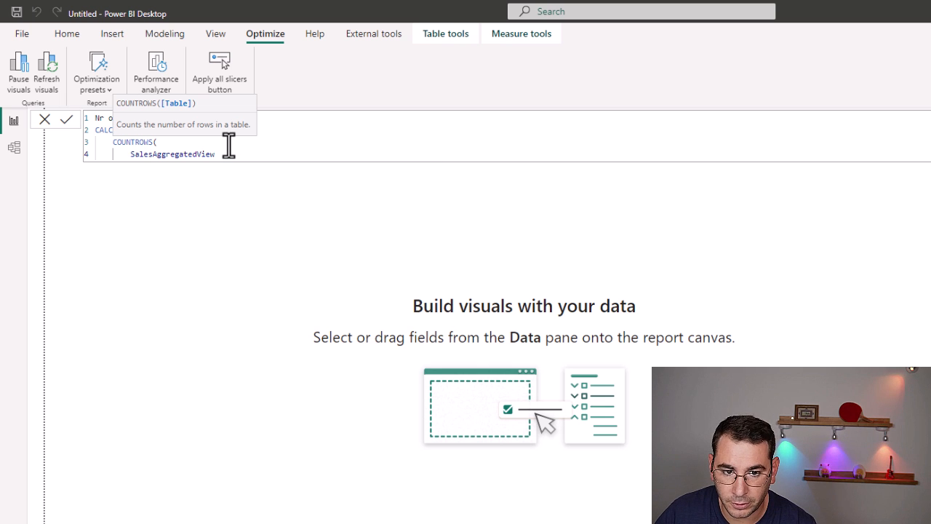
Close the COUNTROWS and CALCULATE functions with parentheses, each on its own line
key(alt+Return)
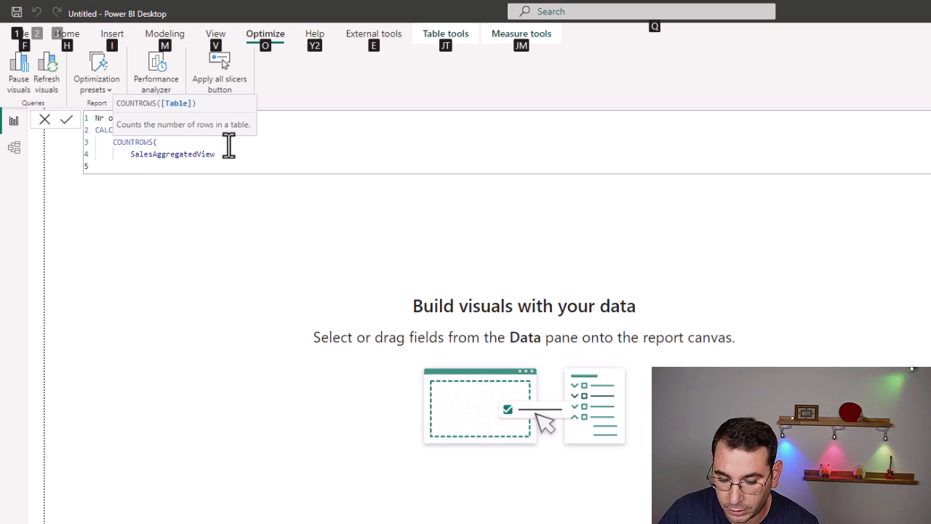
key(alt)
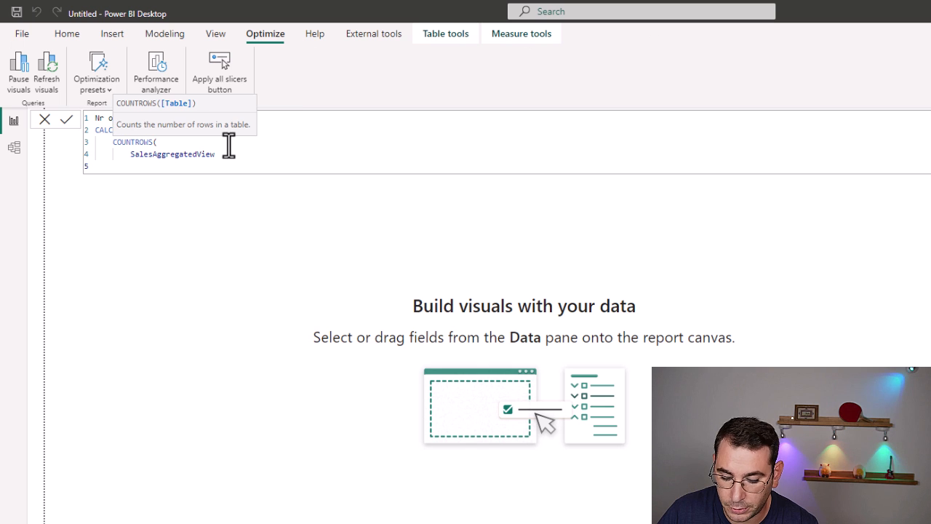
text())
key(alt+Return)
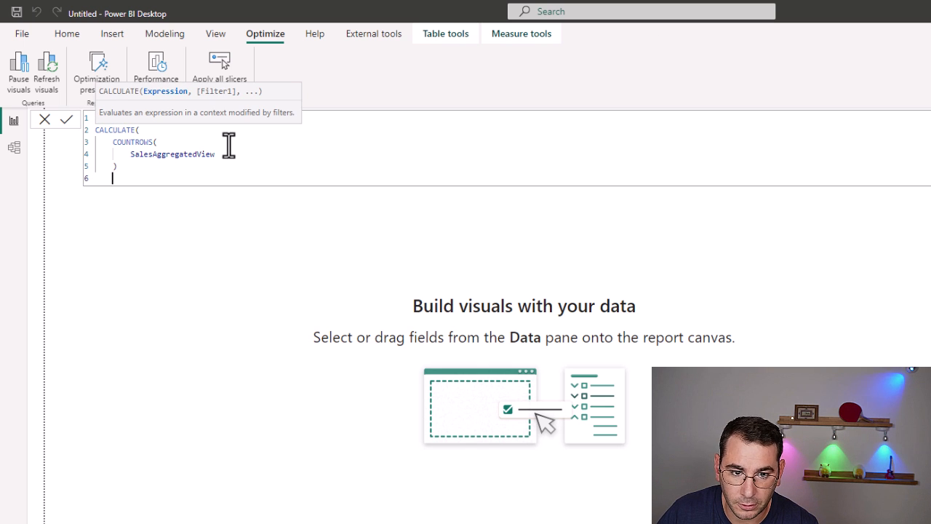
key(alt)
text())
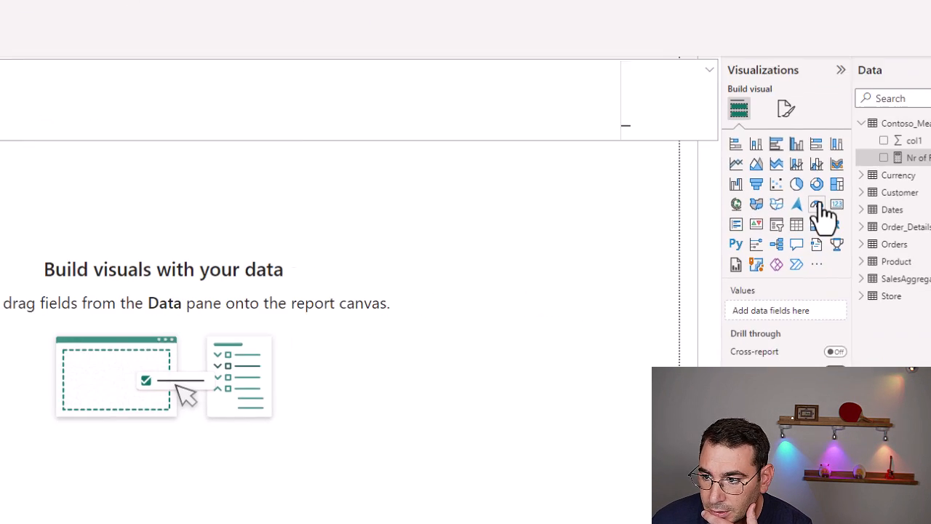
Add a Card visual showing Nr of Rows Order View and resize it into a wider, shorter rectangle
click(837, 204)
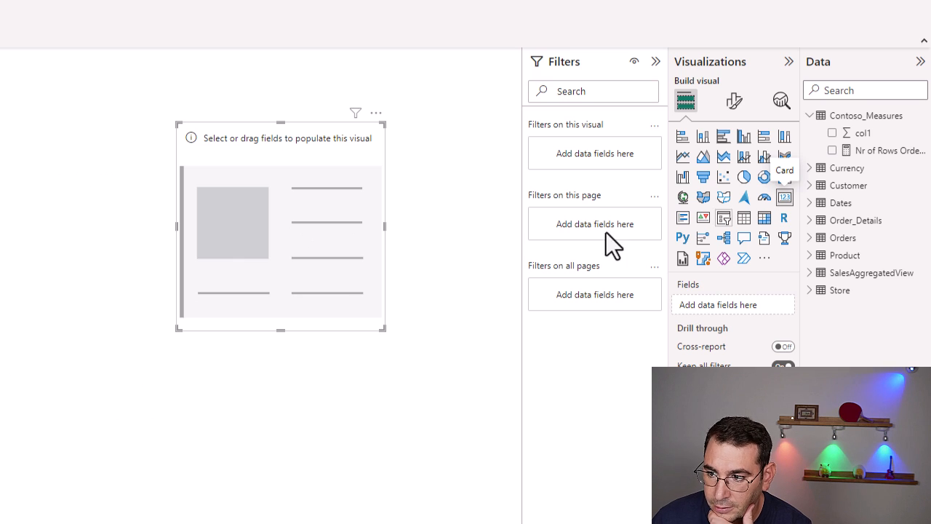
drag(877, 151, 290, 291)
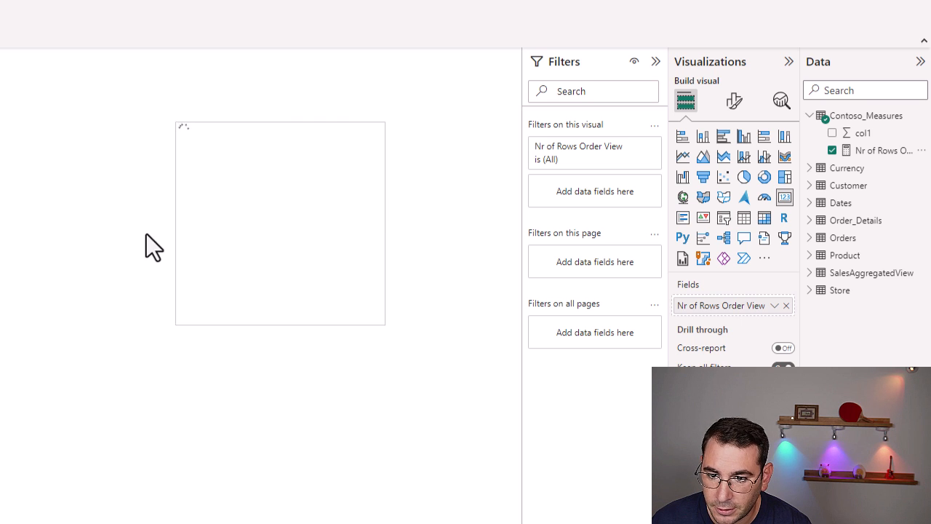
drag(175, 325, 131, 213)
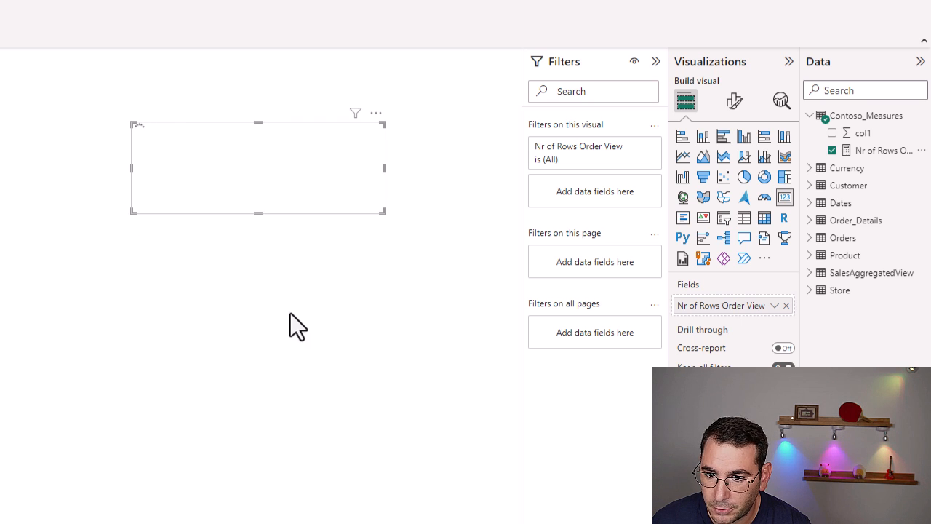
Format the Nr of Rows Order View measure as a whole number with a thousands separator
click(881, 154)
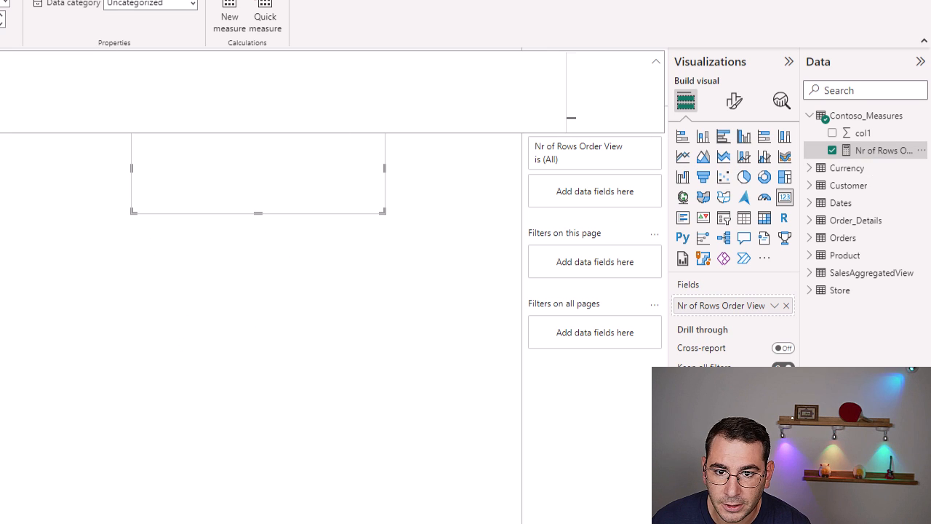
click(6, 3)
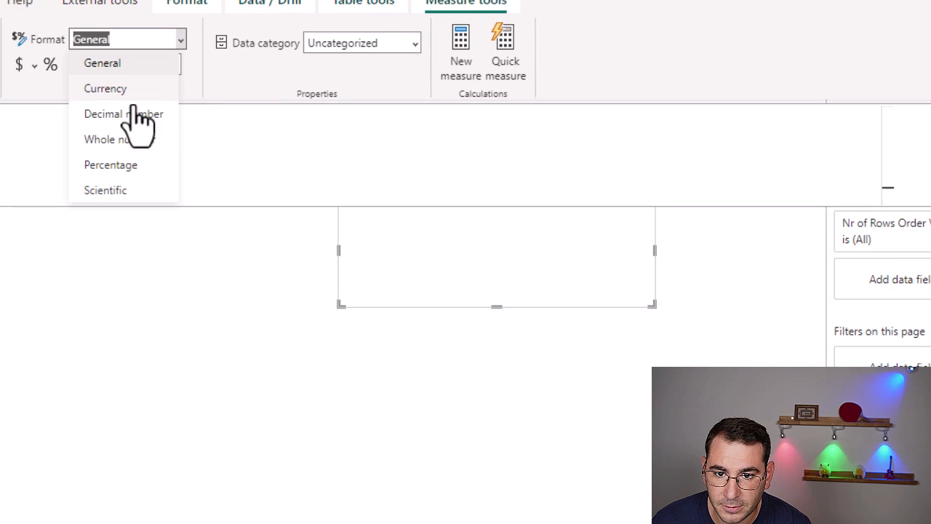
click(140, 142)
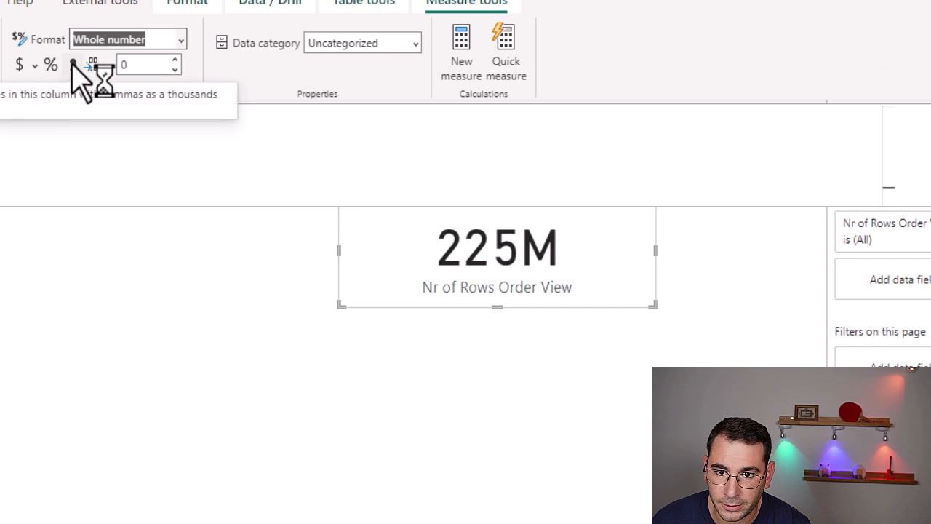
click(72, 64)
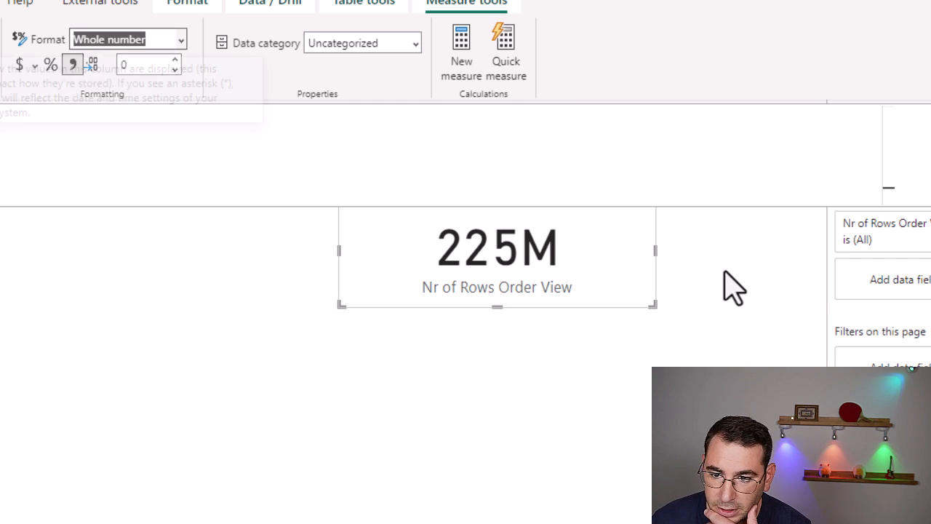
click(786, 259)
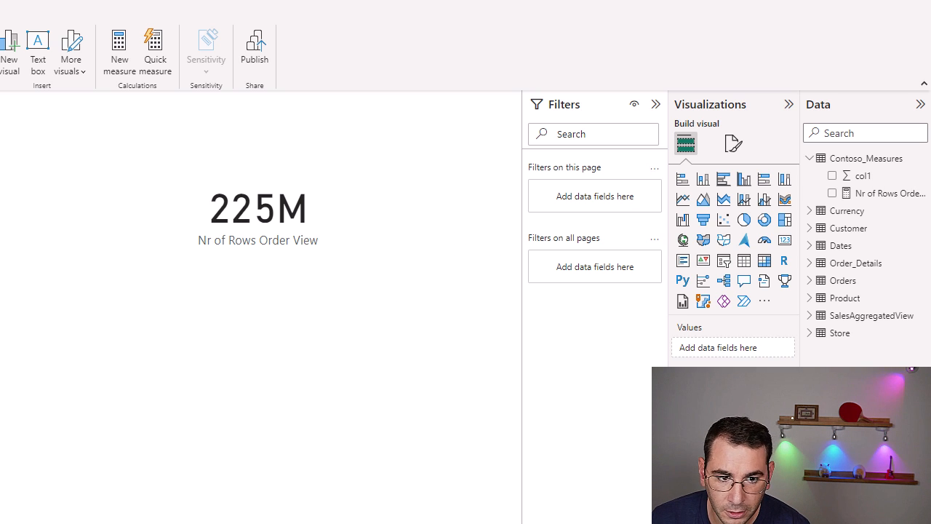
In the model view, make the Contoso_Measures table taller so that all its fields fit
click(0, 163)
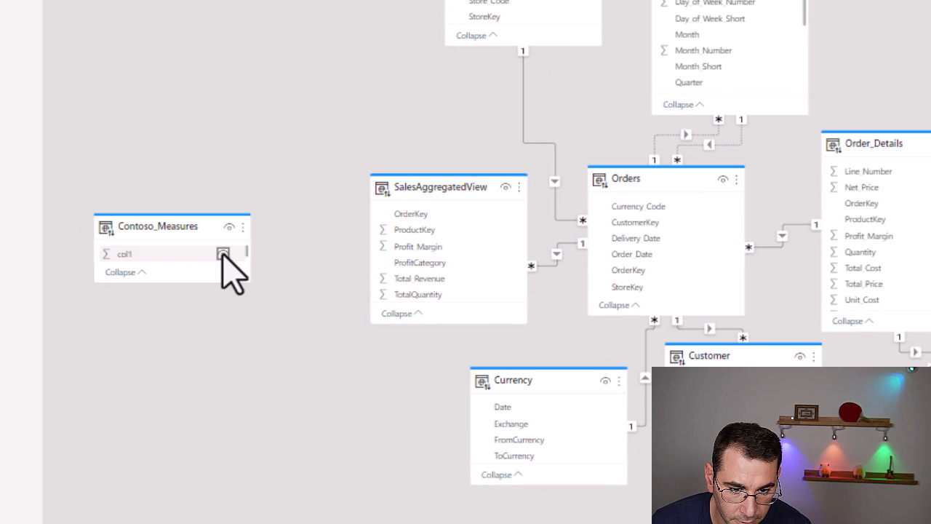
scroll(200, 297, up, 3)
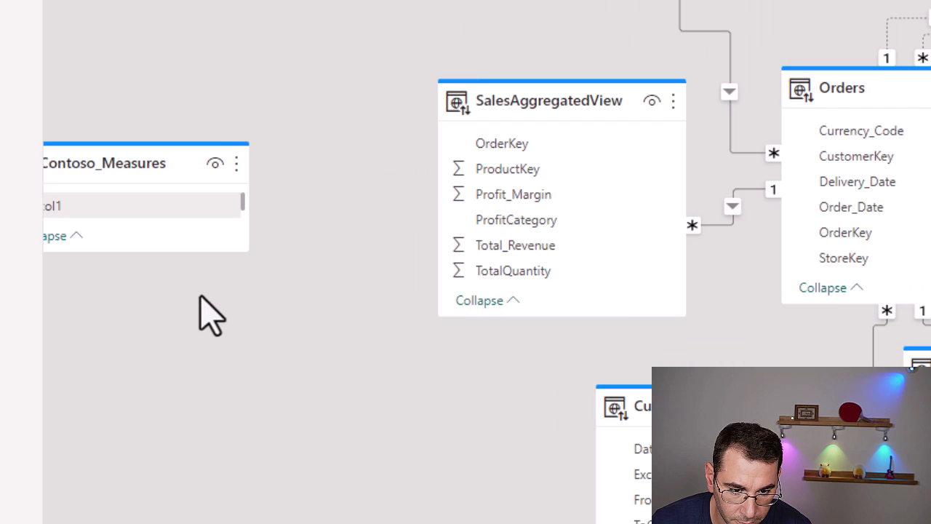
scroll(172, 296, up, 3)
drag(141, 298, 576, 343)
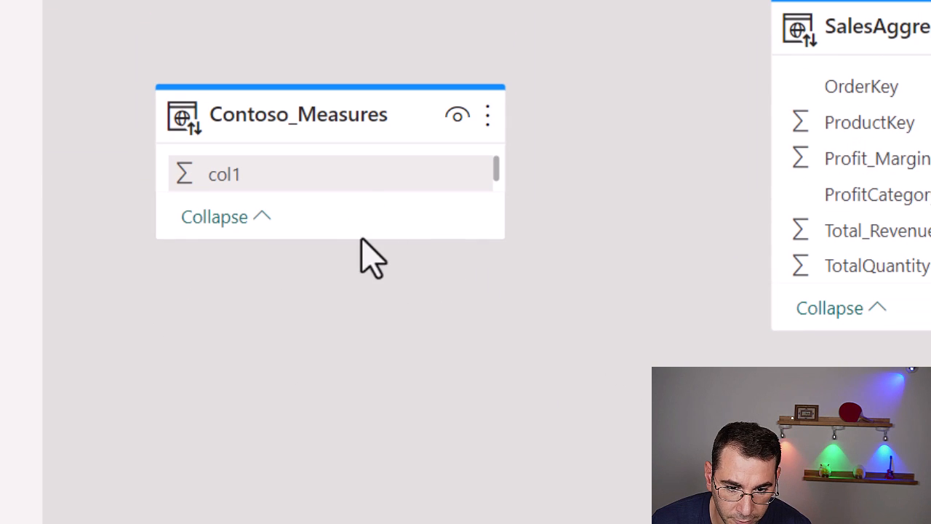
drag(362, 240, 365, 331)
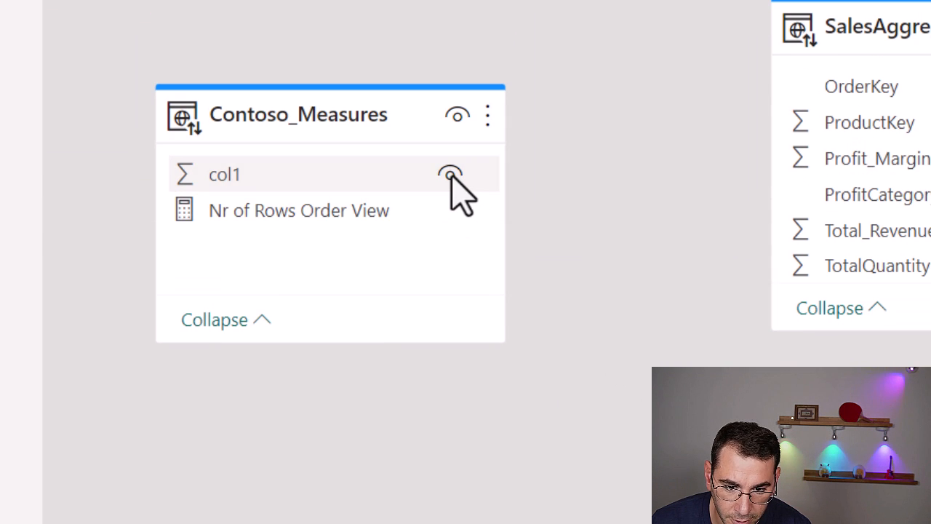
Try to hide the col1 column of the Contoso_Measures table
click(450, 176)
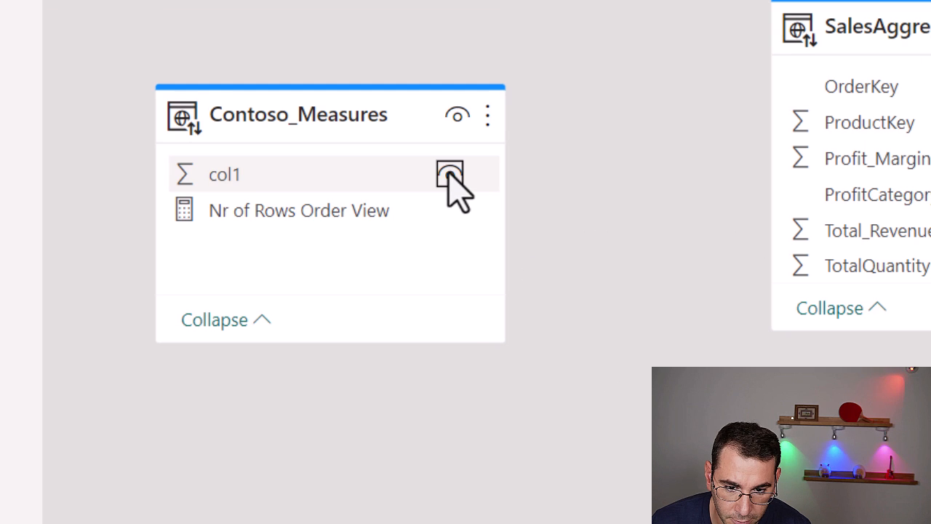
scroll(531, 195, down, 1)
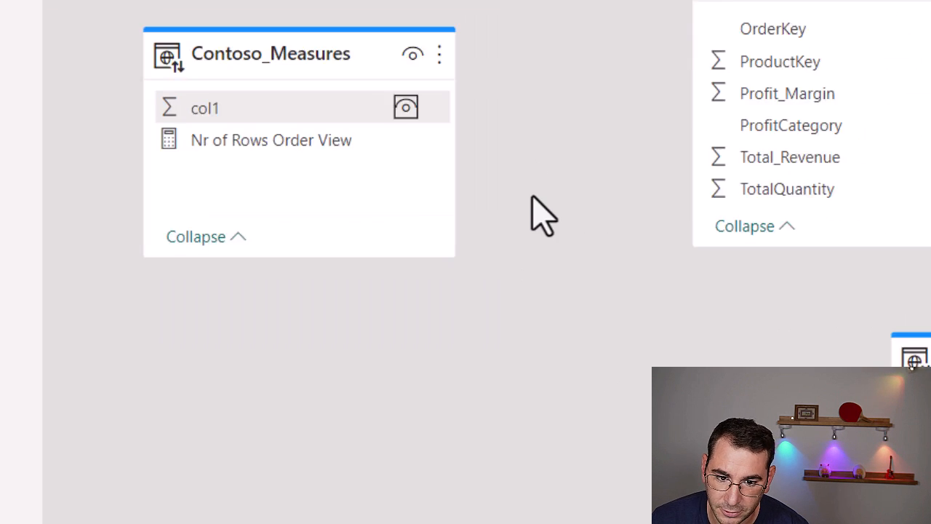
scroll(532, 195, down, 5)
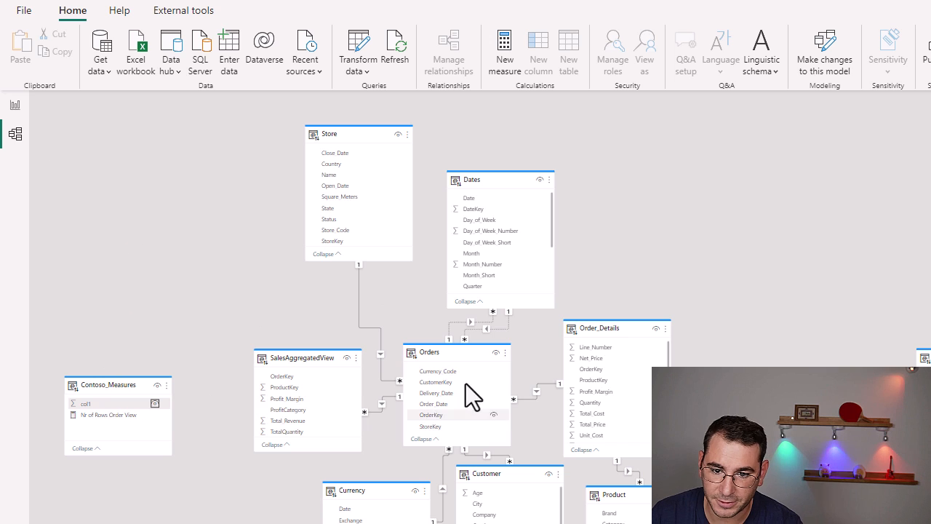
Return to the report view and move the Nr of Rows Order View card slightly up and to the left
click(16, 105)
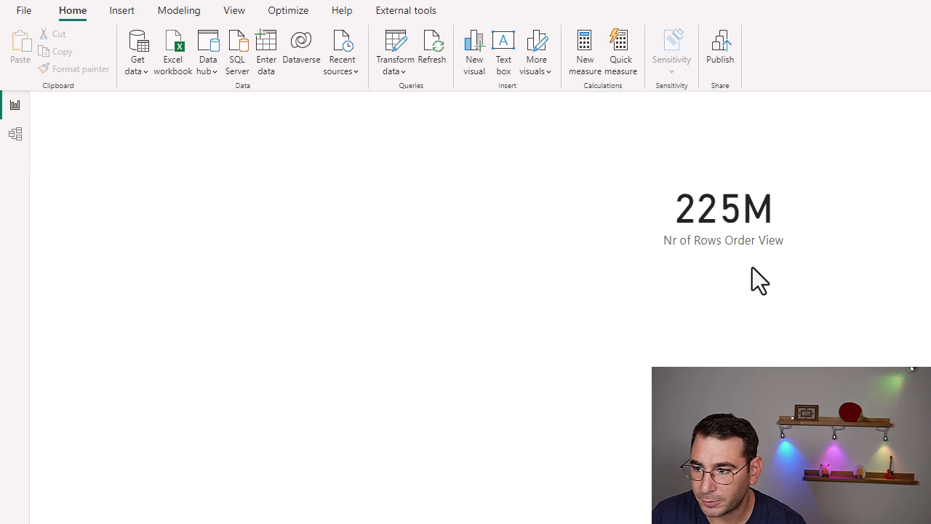
click(766, 215)
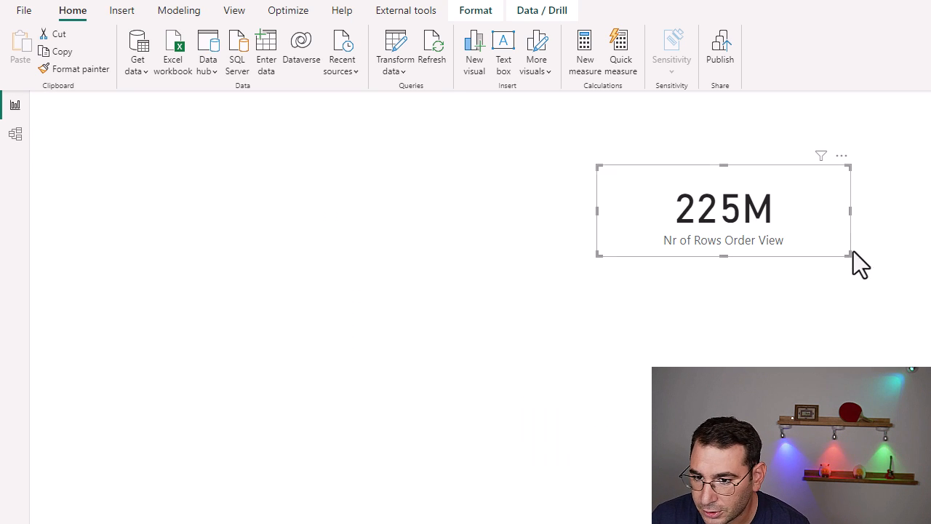
click(873, 285)
drag(823, 218, 790, 206)
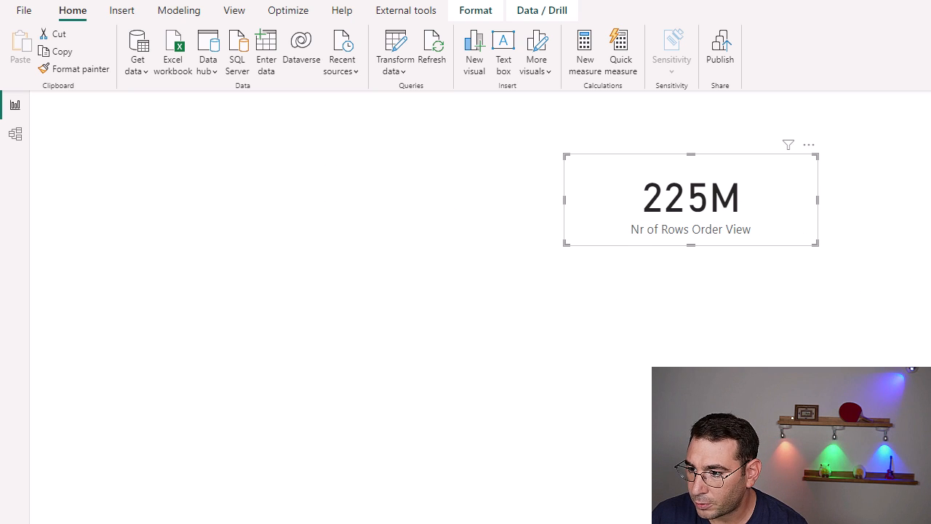
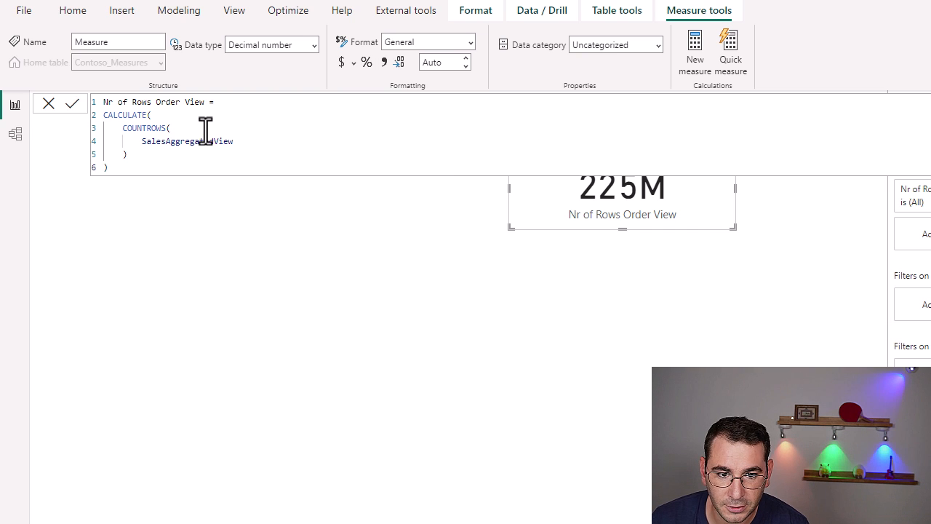
Create a measure named Lookup View that uses LOOKUPVALUE to return SalesAggregatedView Profit_Margin for the sample OrderKey and ProductKey 785, split over several lines
key(ctrl+v)
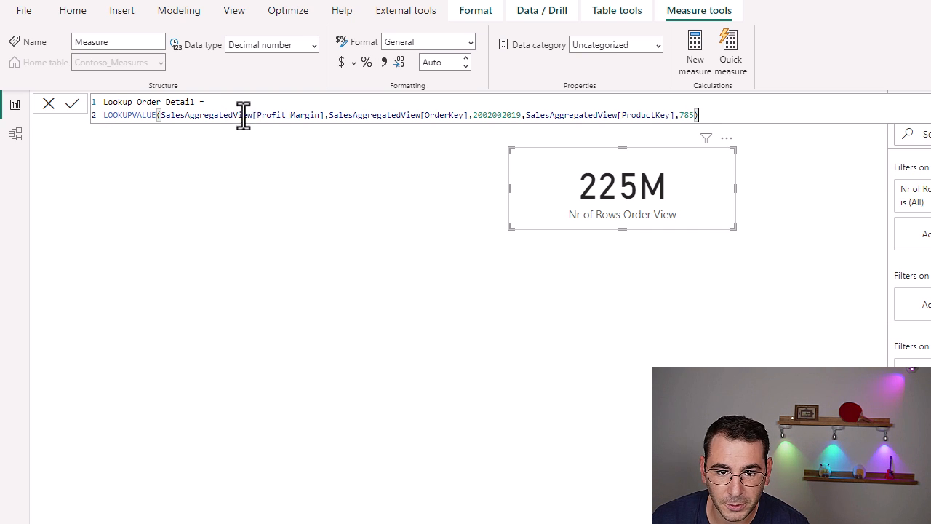
click(328, 115)
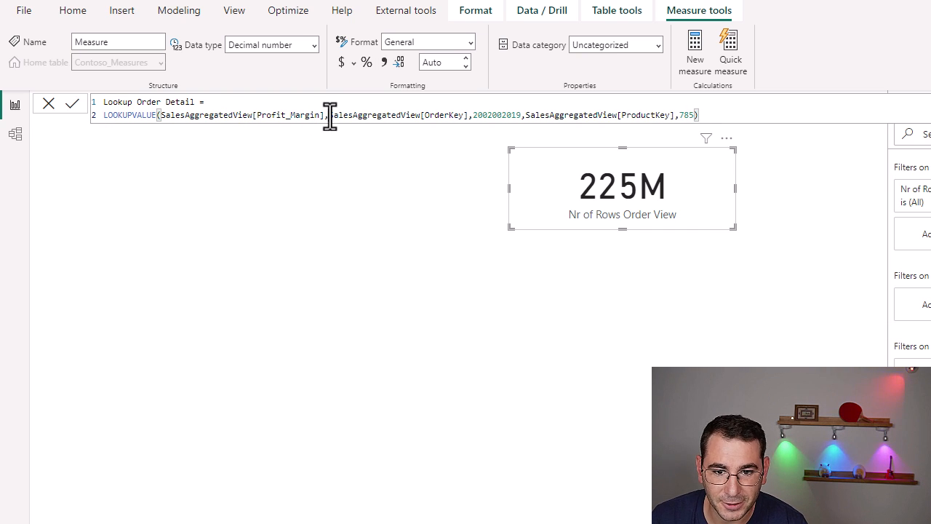
click(158, 115)
key(alt)
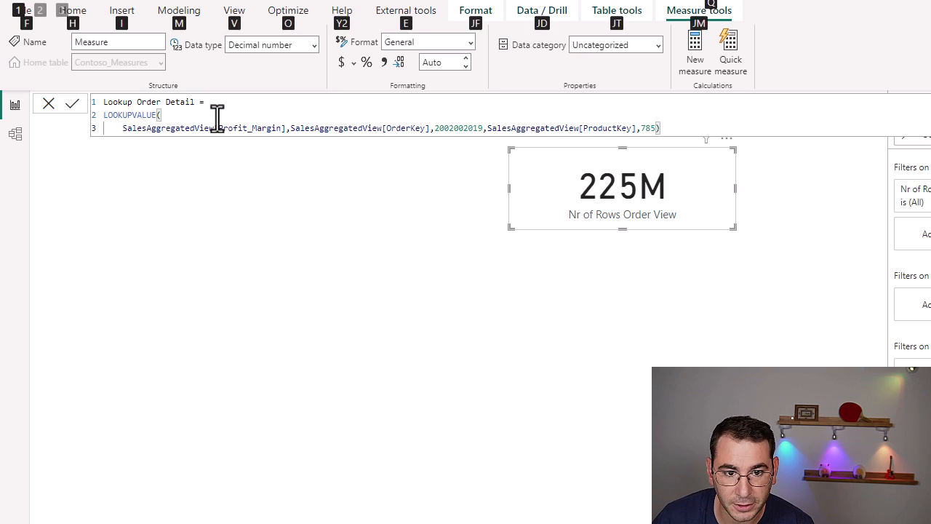
key(alt)
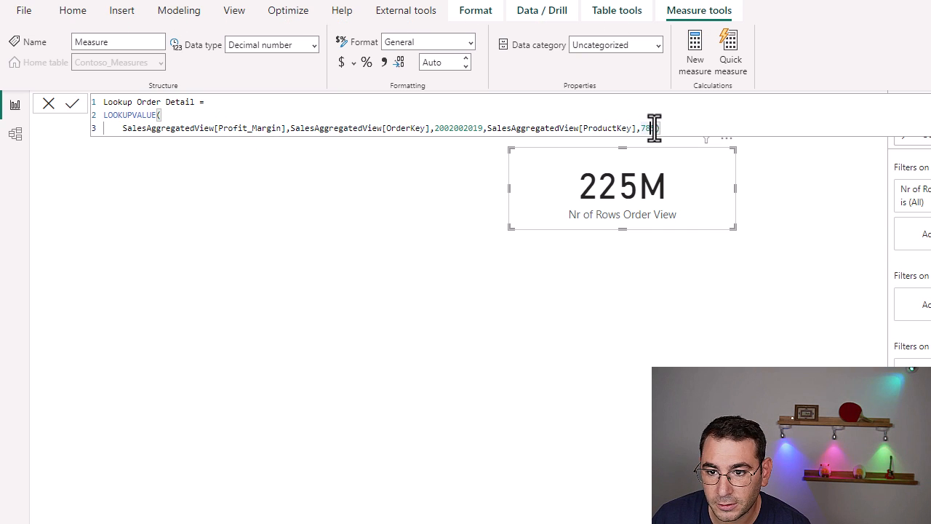
key(shift+Return)
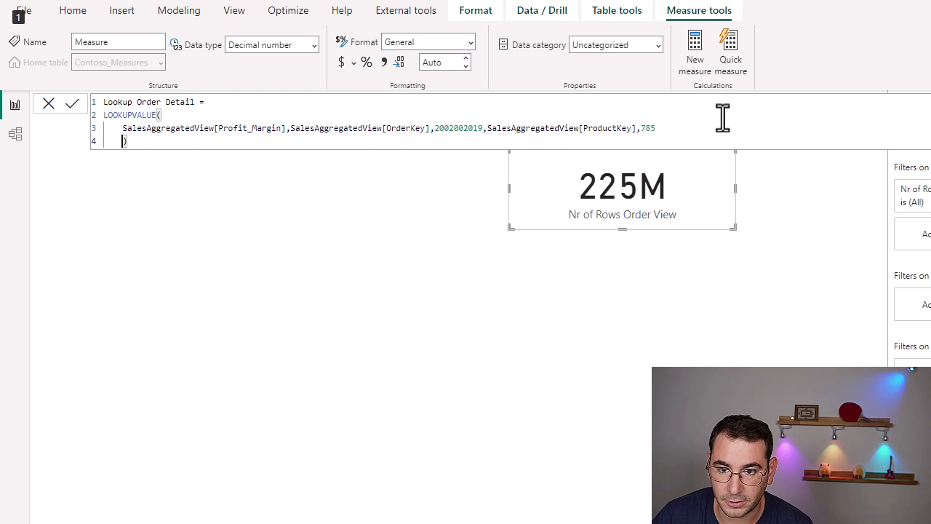
key(alt)
key(alt)
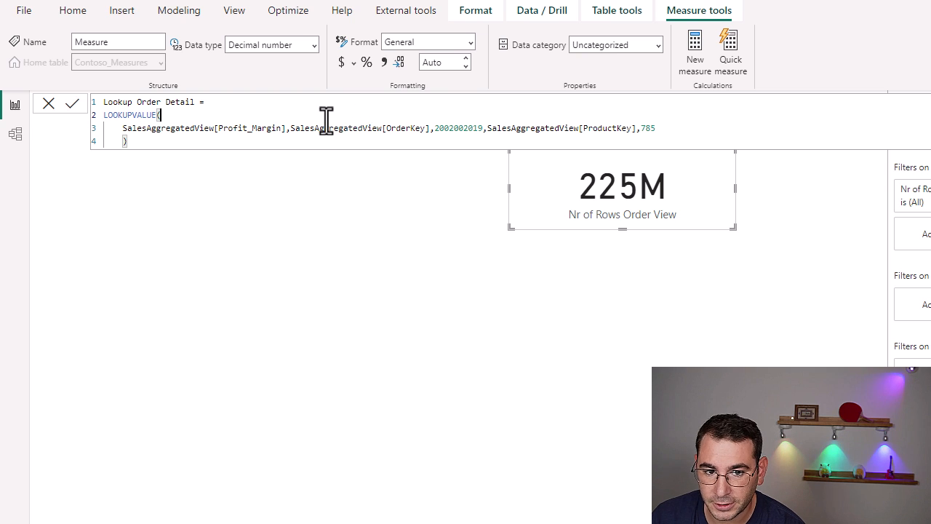
key(Return)
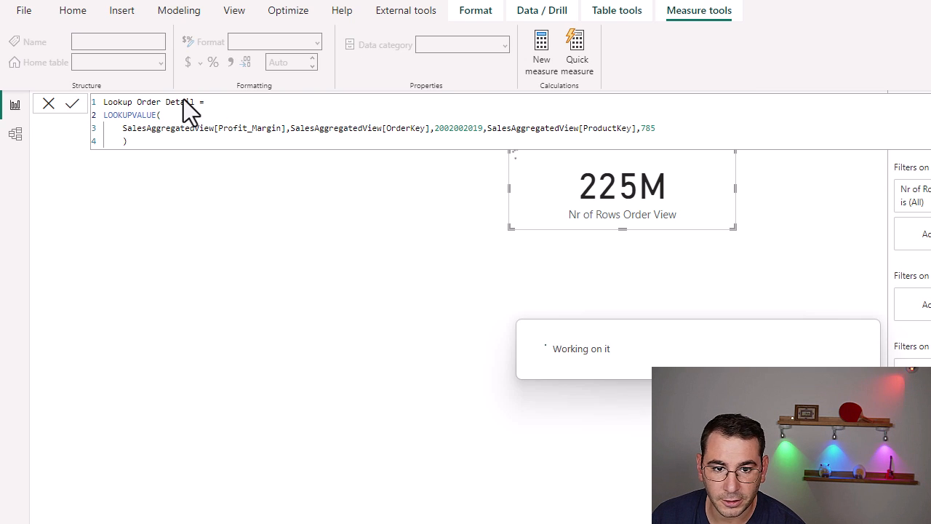
drag(194, 102, 167, 104)
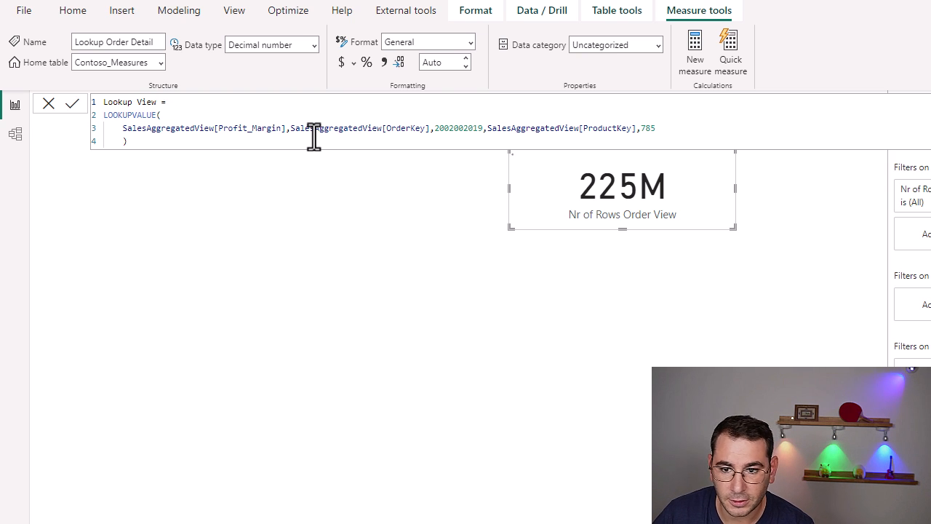
key(Return)
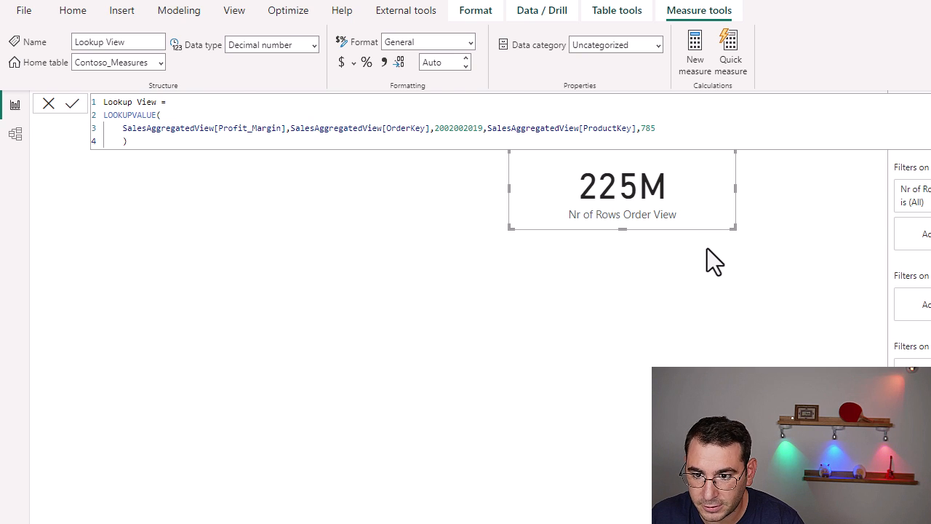
Duplicate the Nr of Rows Order View card below the original and replace its field with the Lookup View measure
key(ctrl+v)
drag(696, 207, 687, 337)
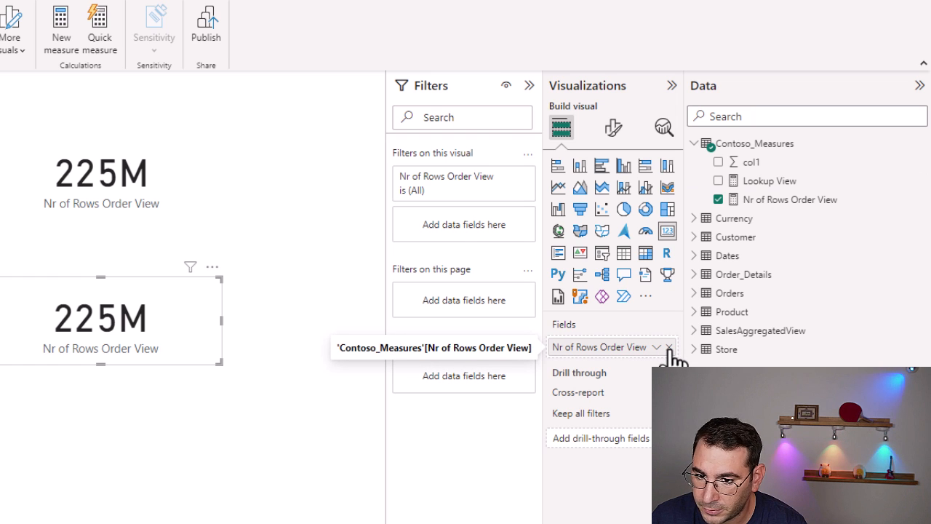
click(669, 348)
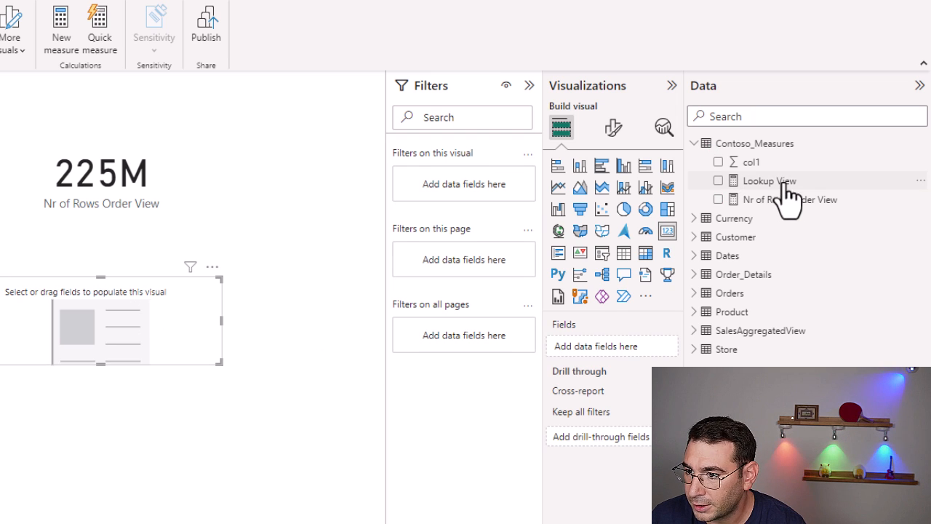
drag(786, 185, 633, 353)
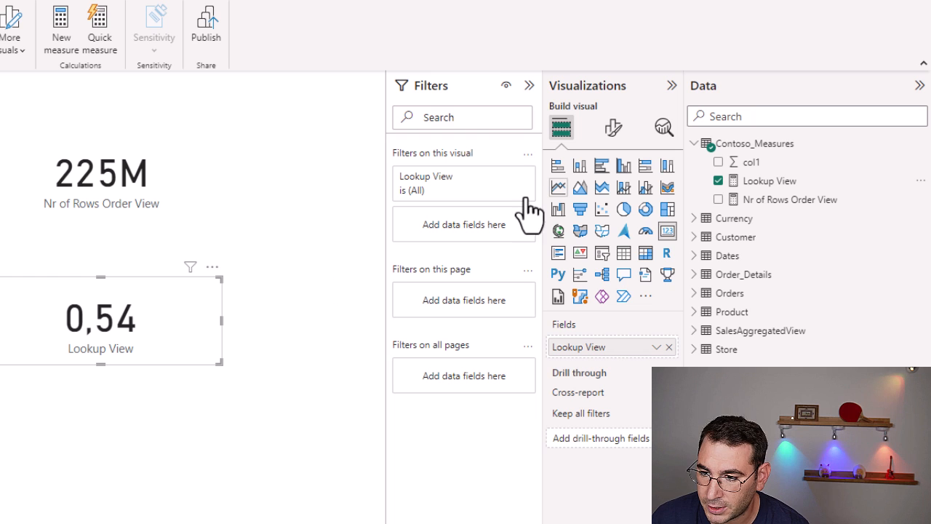
Format the Lookup View measure as a percentage
click(767, 182)
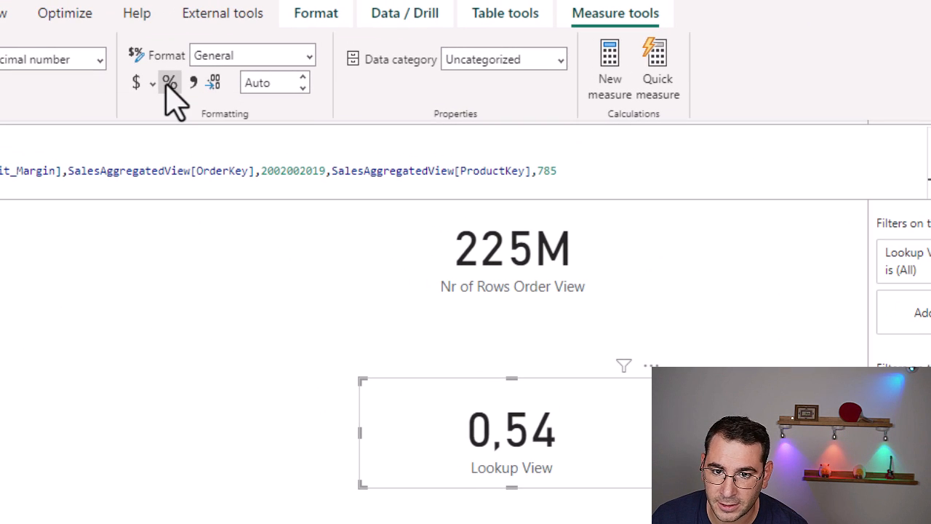
click(170, 83)
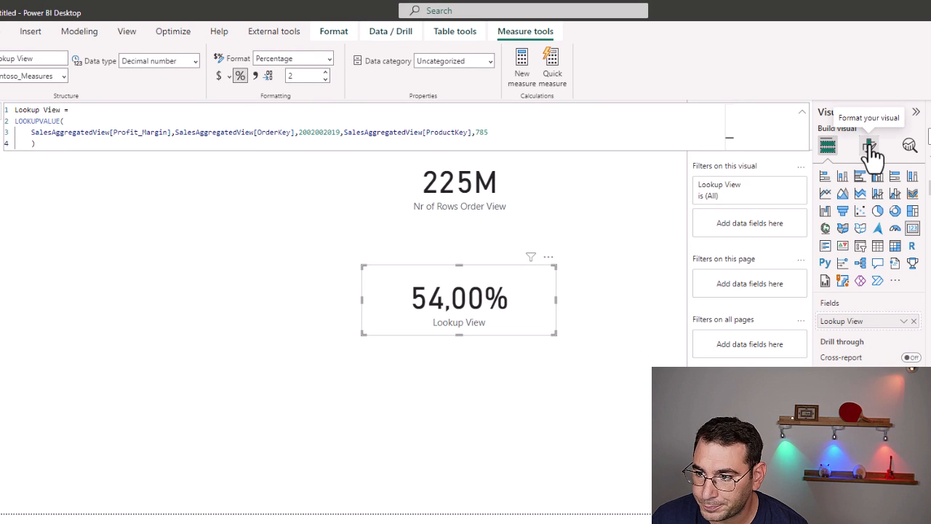
Examine the general title formatting options of the Lookup View card and the order and product criteria in its formula
click(871, 148)
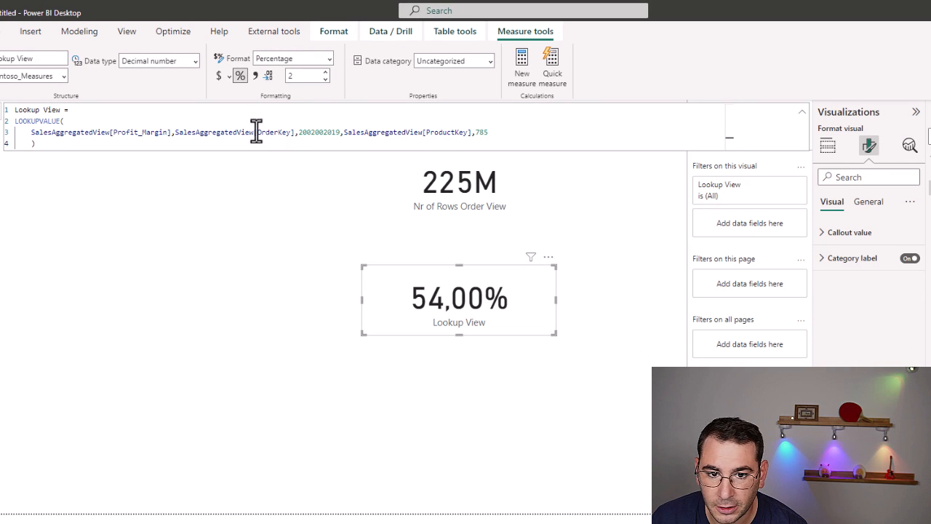
drag(175, 133, 497, 132)
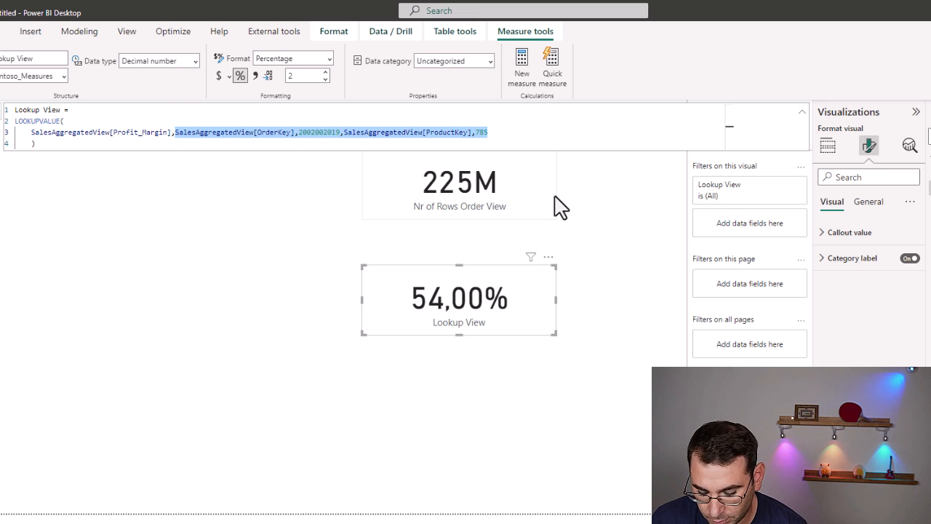
click(867, 204)
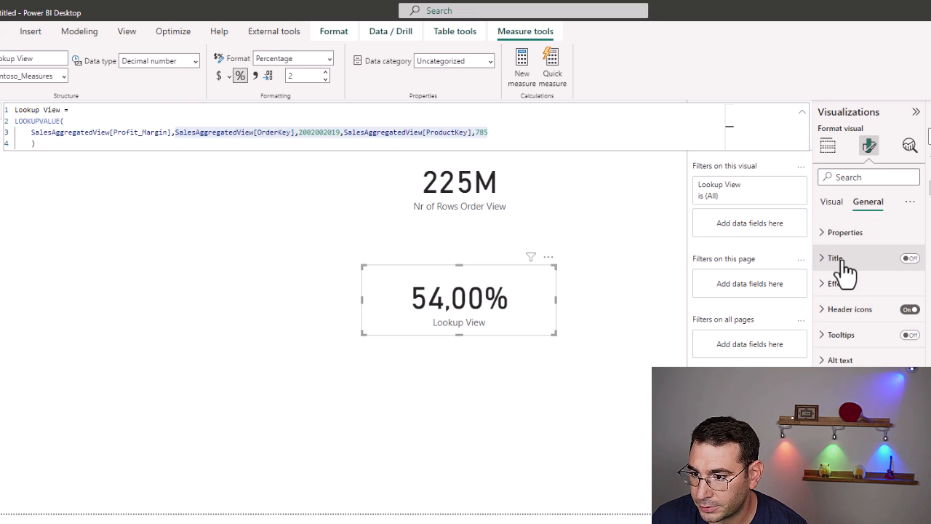
click(846, 263)
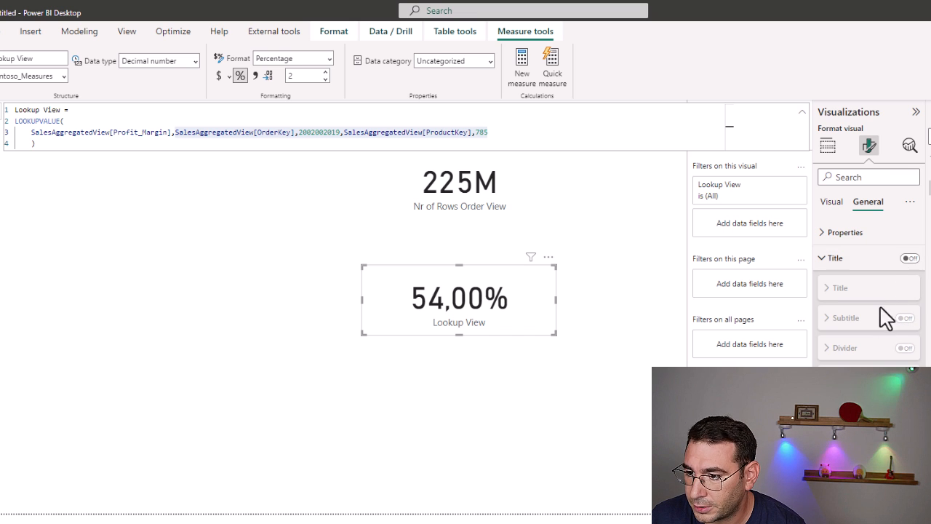
click(850, 261)
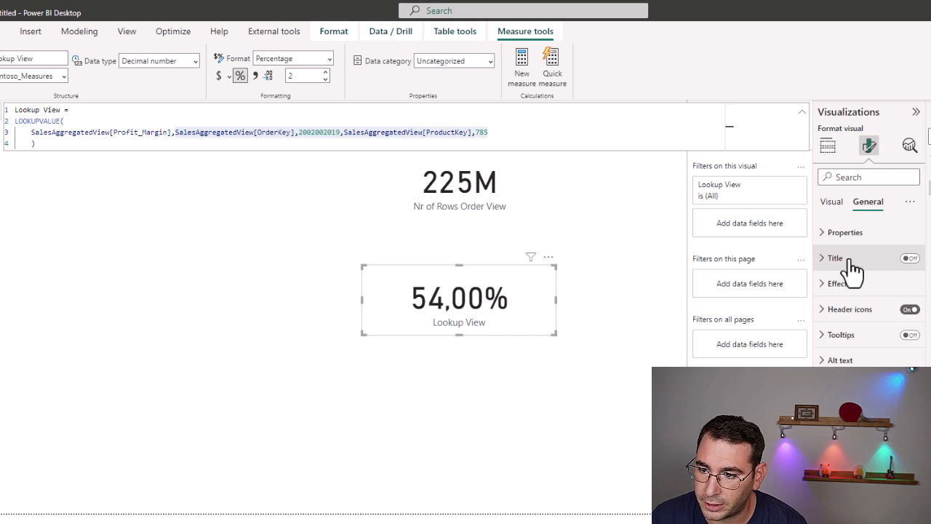
click(857, 259)
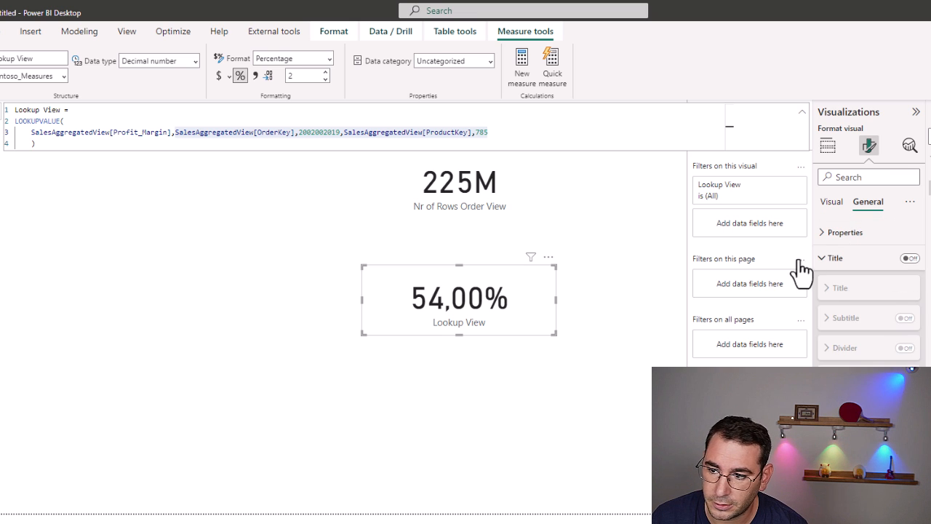
click(844, 259)
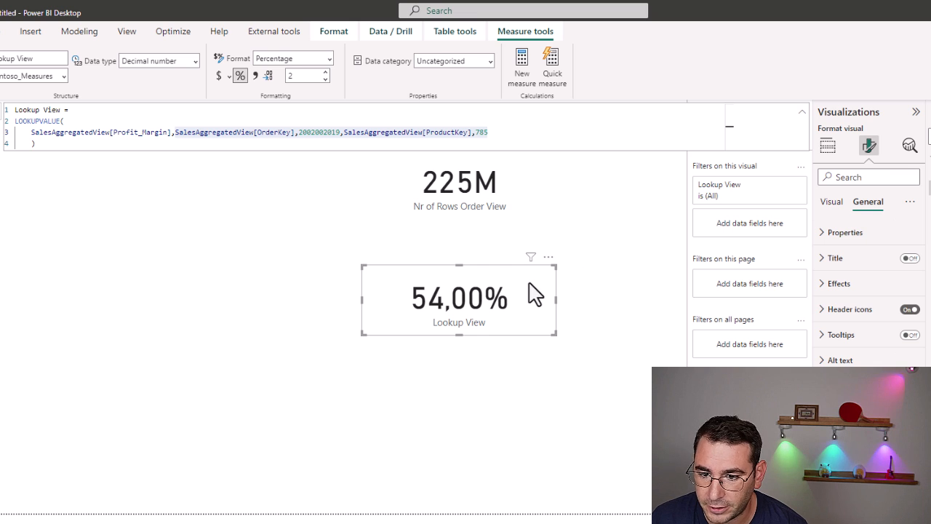
Move the Lookup View card slightly down and to the right, and align the Nr of Rows Order View card closely above it
drag(486, 294, 502, 323)
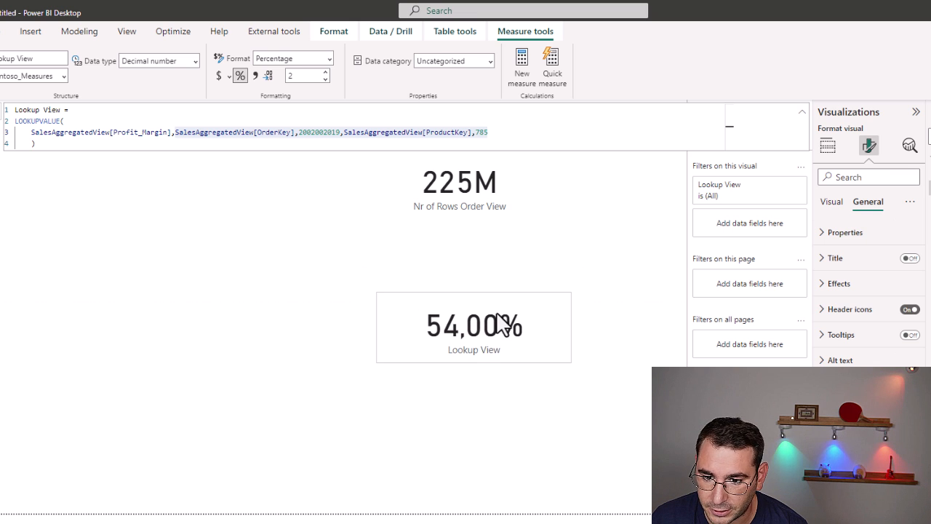
click(237, 133)
click(301, 133)
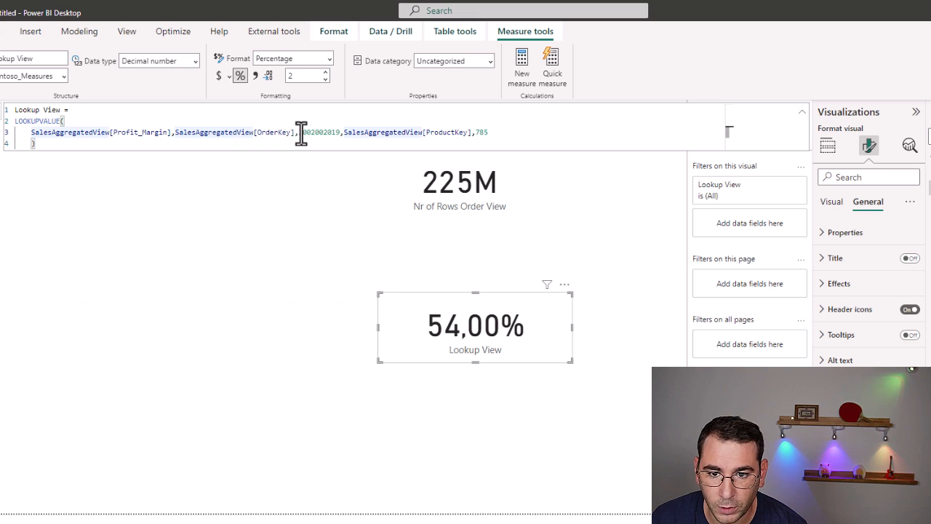
drag(299, 132, 337, 132)
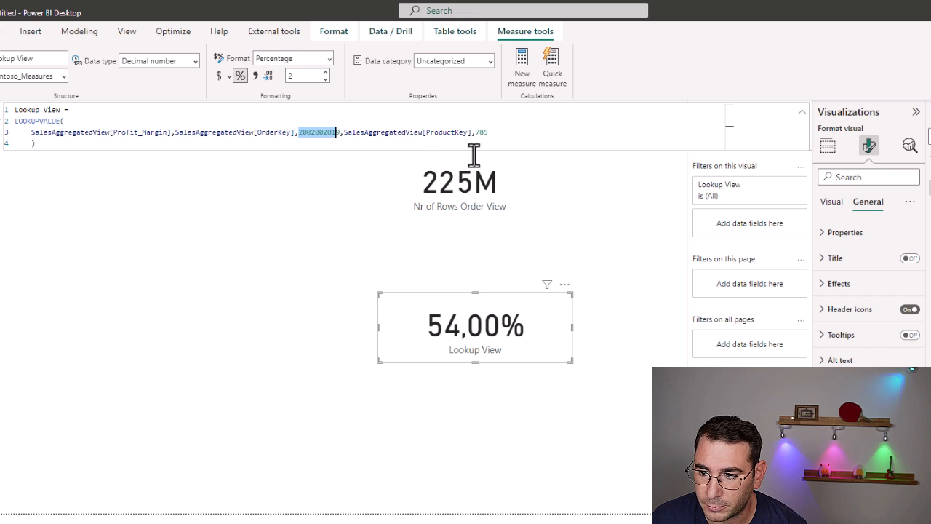
drag(460, 195, 481, 245)
click(491, 342)
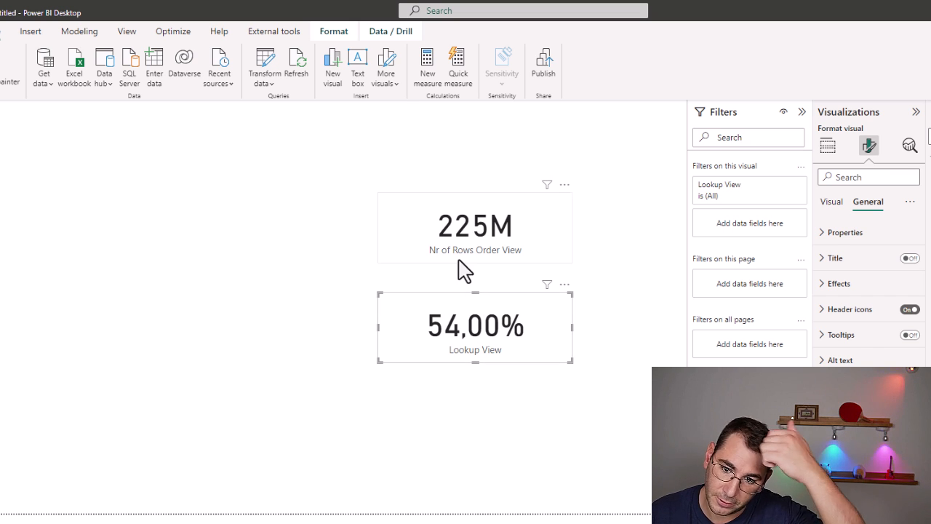
drag(466, 235, 470, 257)
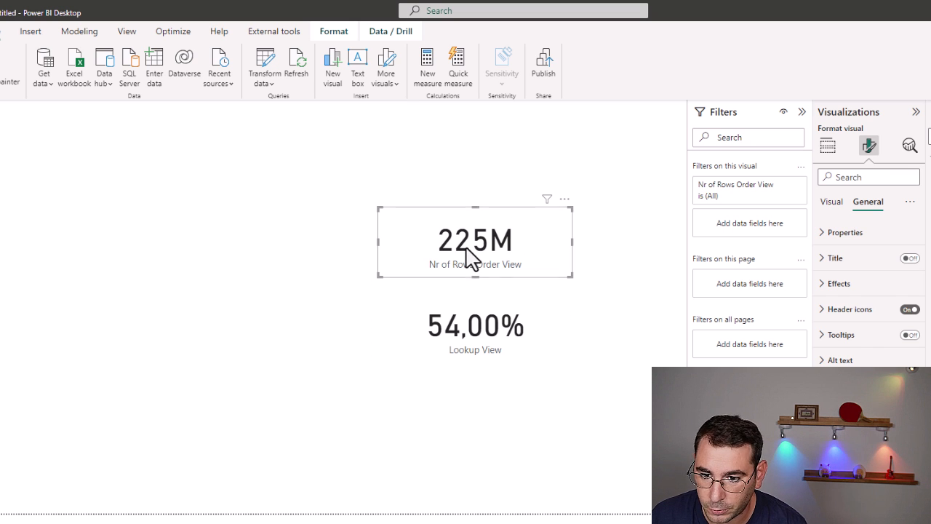
click(641, 258)
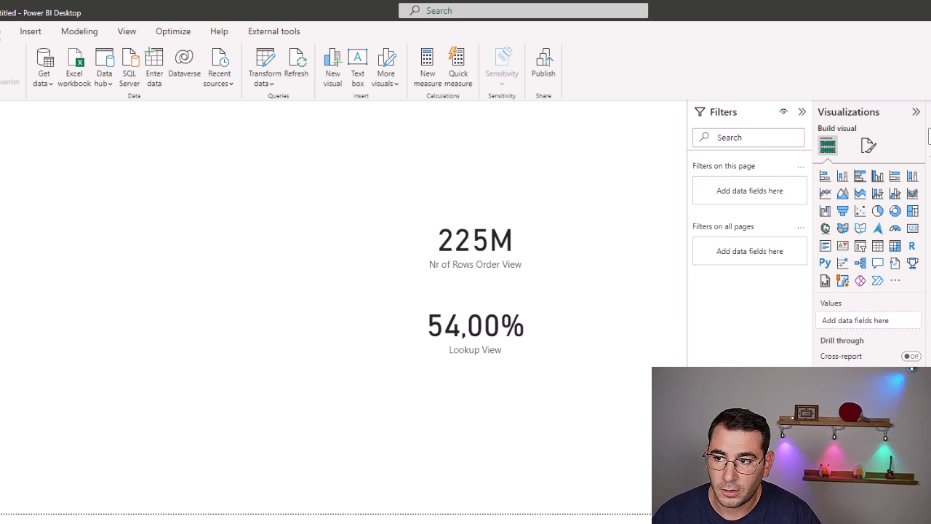
Create the measure Low Profit Margin % of Total, dividing the OrderKey count for ProfitCategory "Low Profit" by the count over ALL OrderKey values
click(435, 76)
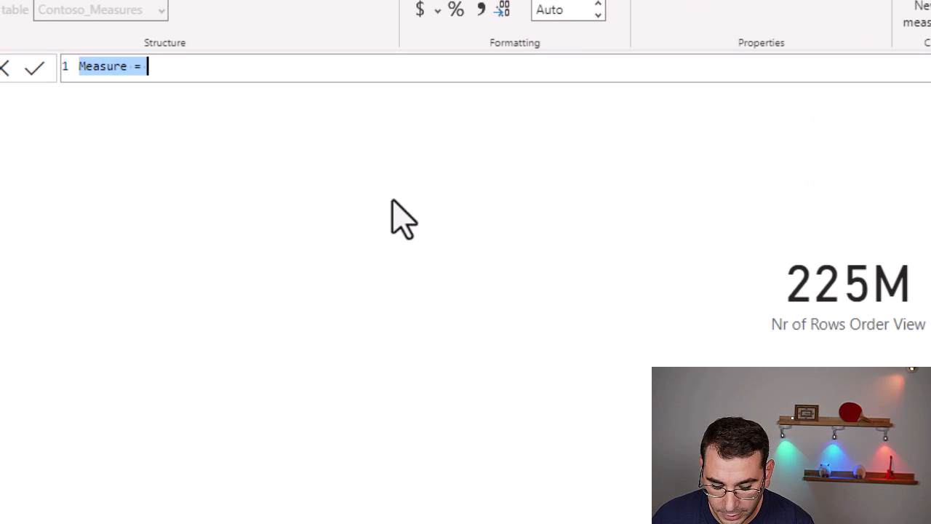
text(Low Profit Margin % of Total =         DIVIDE(        CALCULATE(             COUNT(                 SalesAggregatedView[OrderKey]             ),SalesAggregatedView[ProfitCategory]="Low Profit"        )        ,        CALCULATE(             COUNT(                  SalesAggregatedView[OrderKey]             ),ALL(SalesAggregatedView[OrderKey]))))
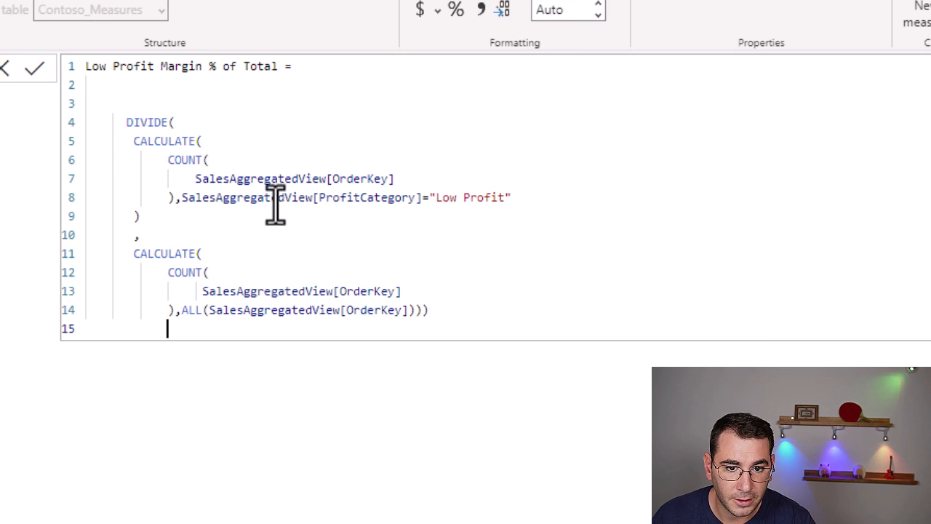
click(160, 87)
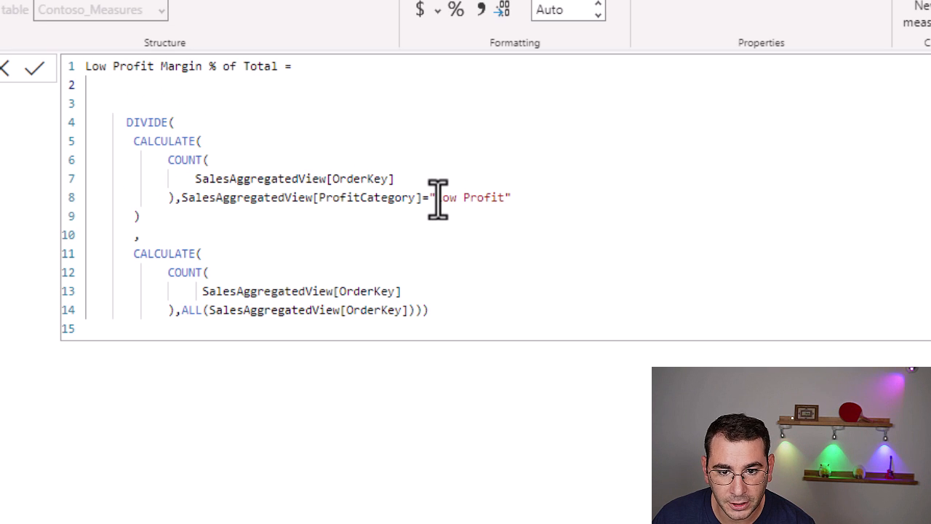
drag(435, 197, 504, 197)
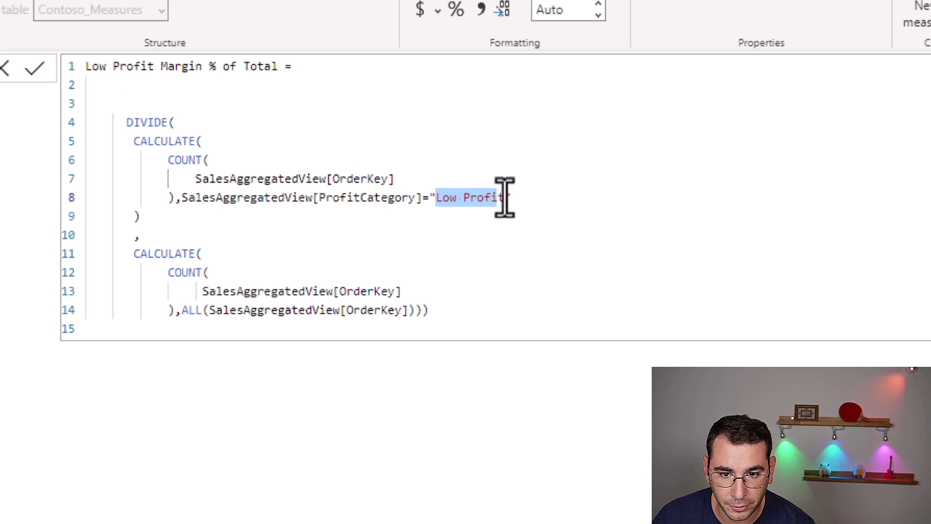
click(435, 197)
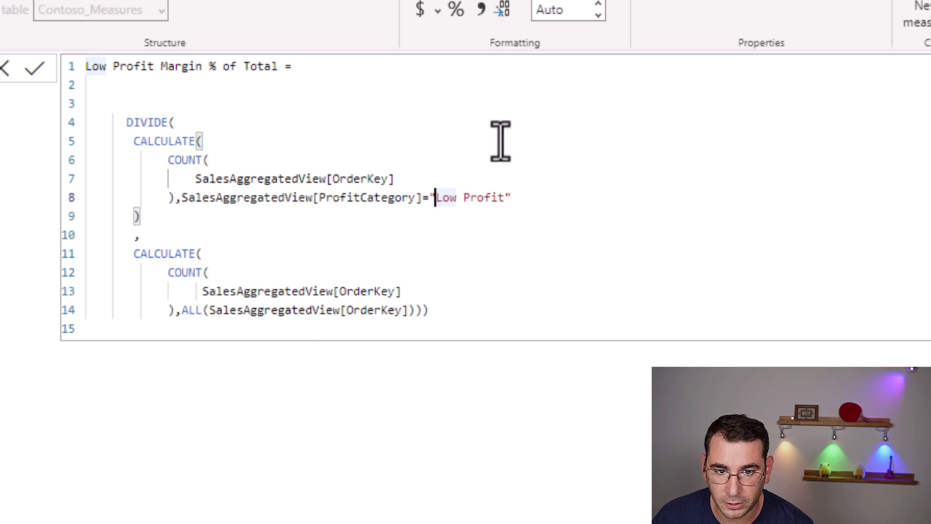
key(Up)
key(Up)
key(Up)
key(Up)
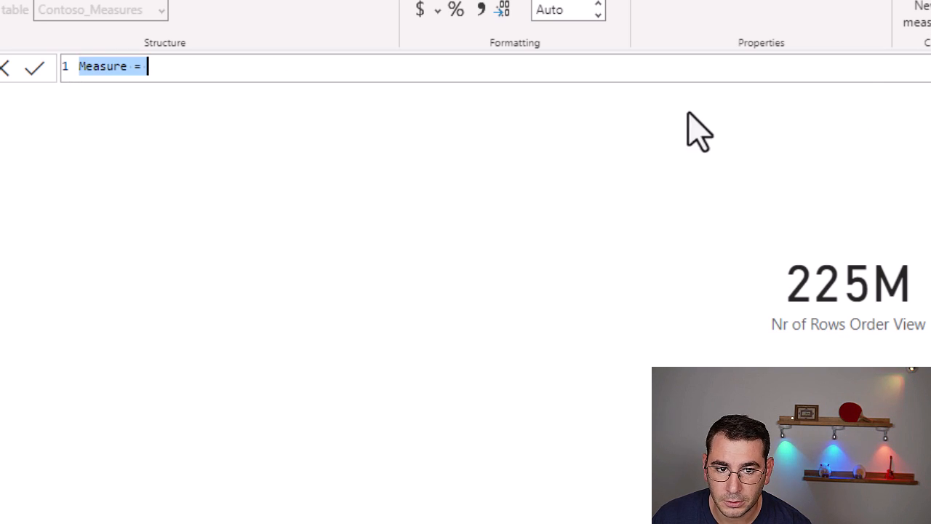
Create the measure Medium Profit Margin % of Total with the same division, filtering ProfitCategory to "Medium Profit"
key(ctrl+v)
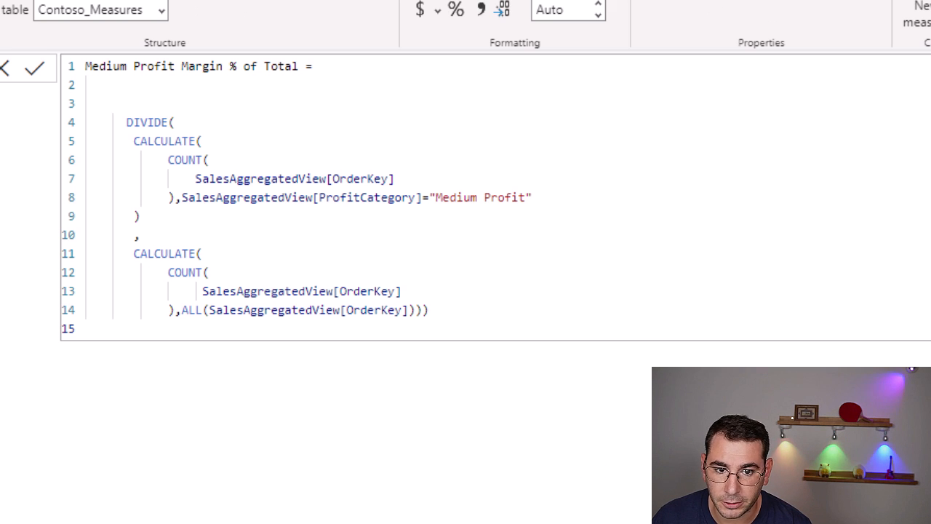
click(767, 325)
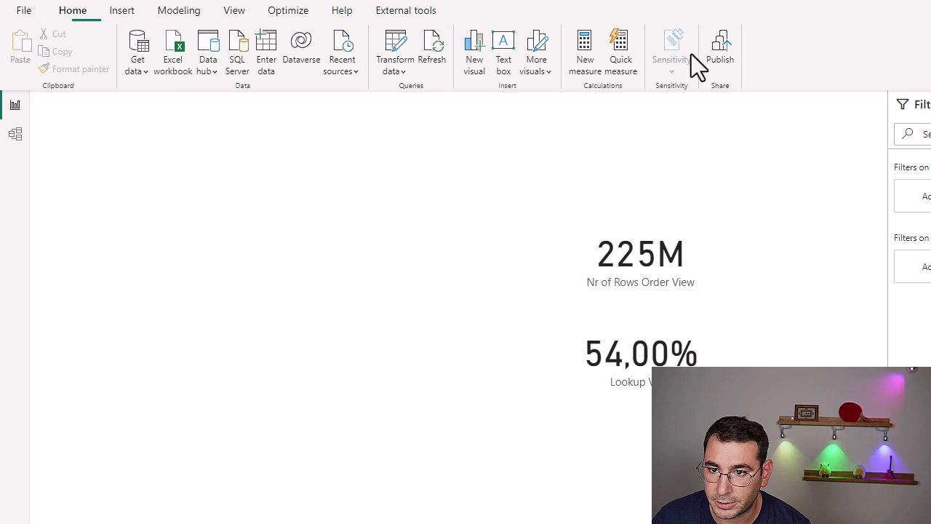
Create the measure High Profit Margin % of Total, dividing the OrderKey count for ProfitCategory "High Profit" by the count over ALL OrderKey values
click(594, 53)
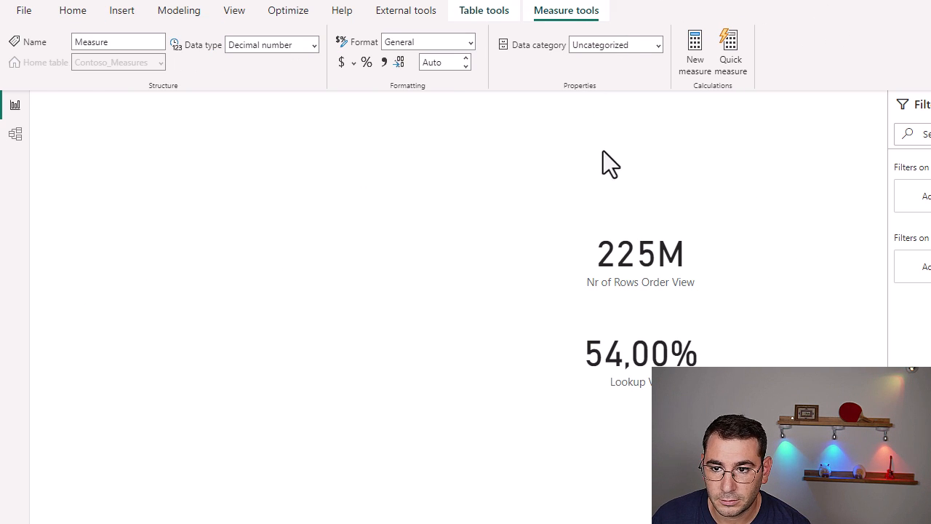
key(ctrl+v)
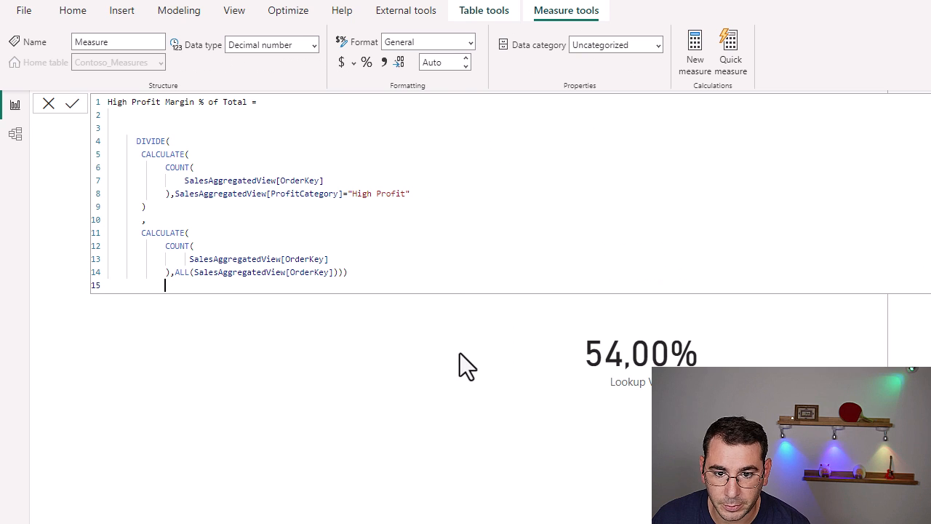
key(Return)
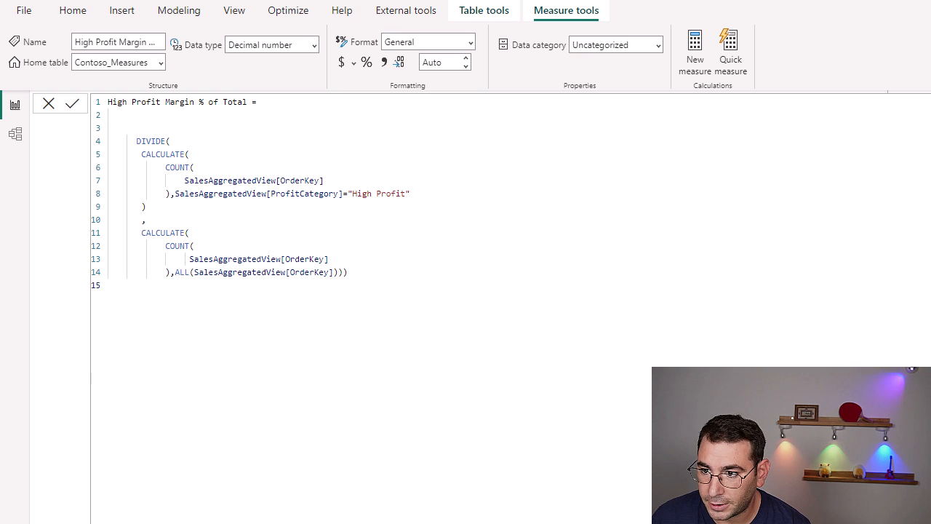
click(511, 268)
click(387, 276)
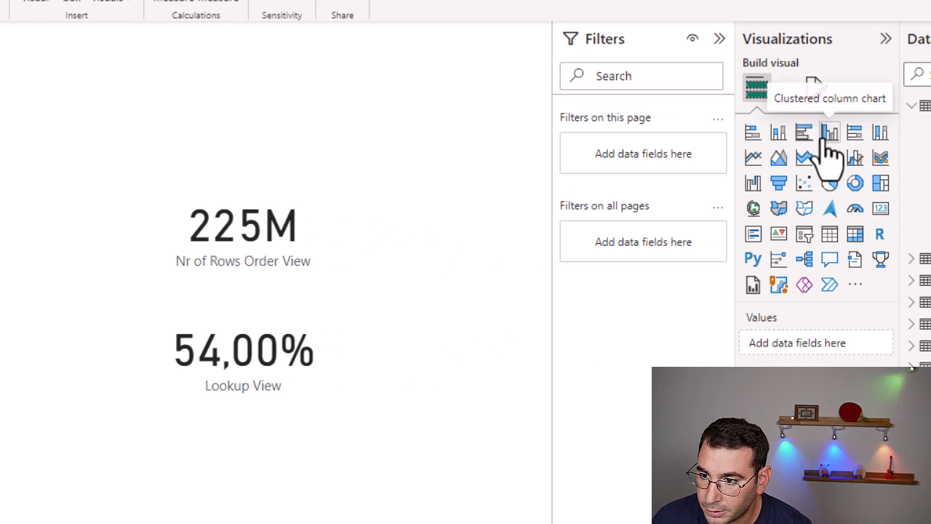
Insert a clustered column chart with Low Profit Margin % of Total on the Y-axis, and format that measure as a percentage
click(829, 136)
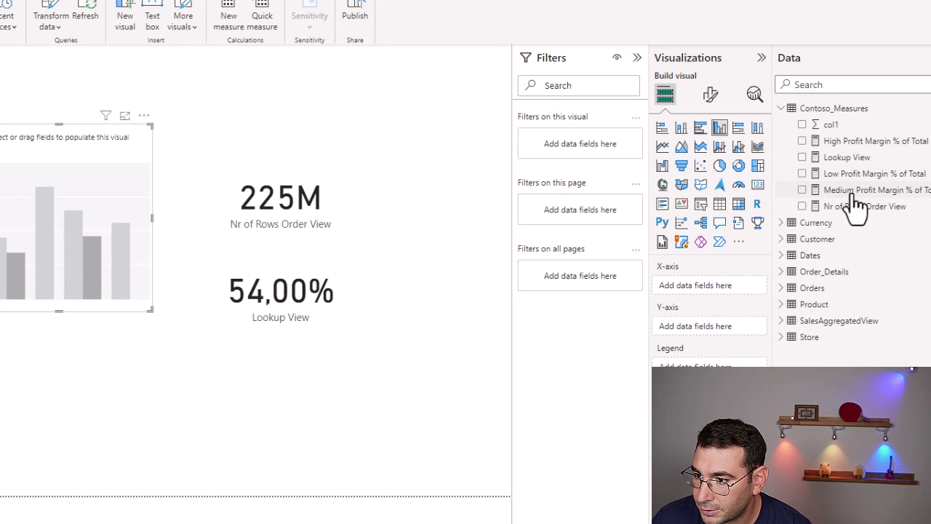
drag(858, 174, 726, 330)
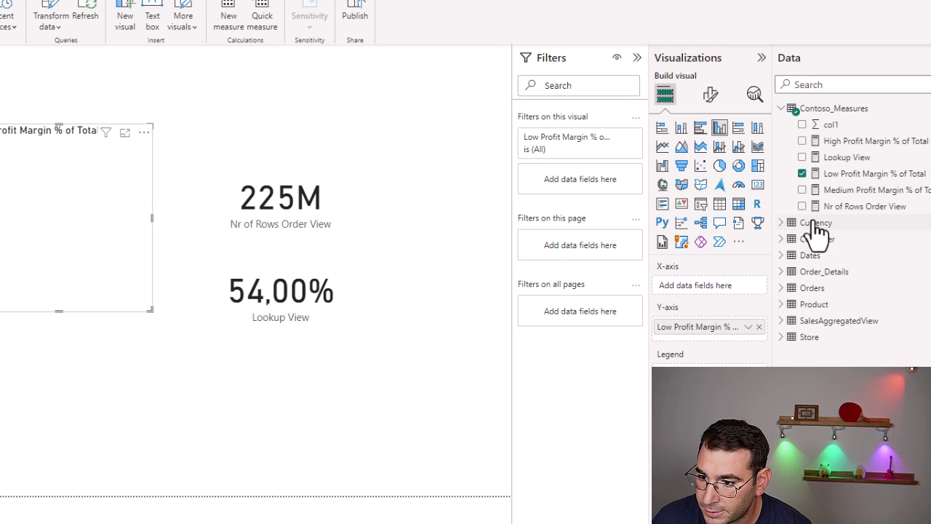
click(863, 179)
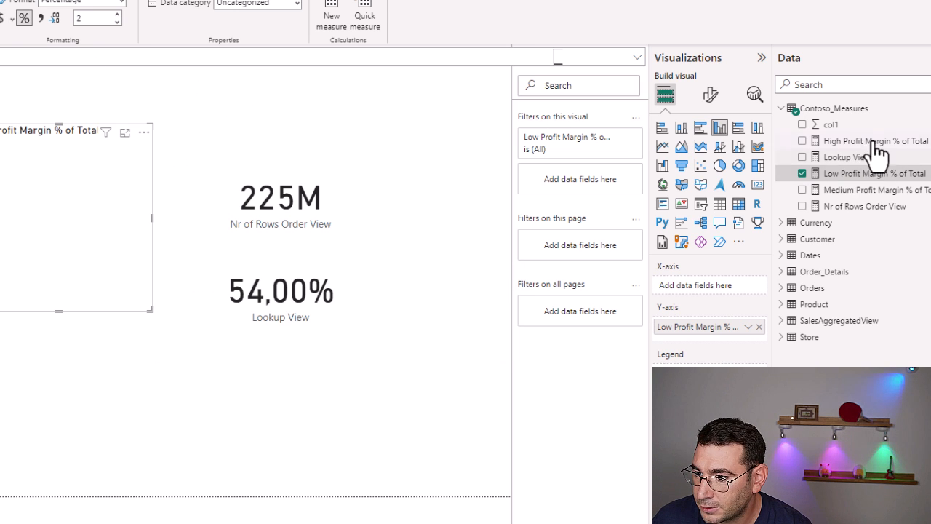
Add Medium and High Profit Margin % of Total to the chart's Y-axis, formatting both measures as percentages
click(865, 191)
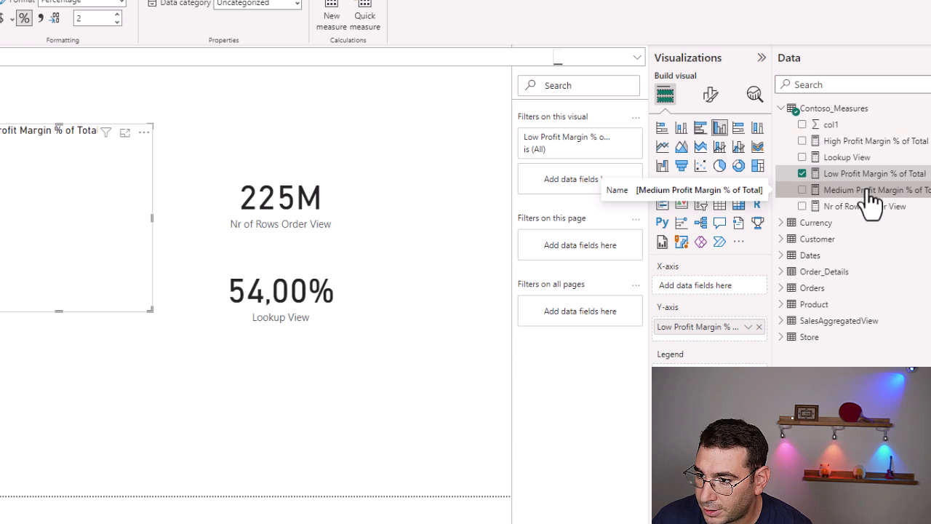
drag(865, 191, 741, 345)
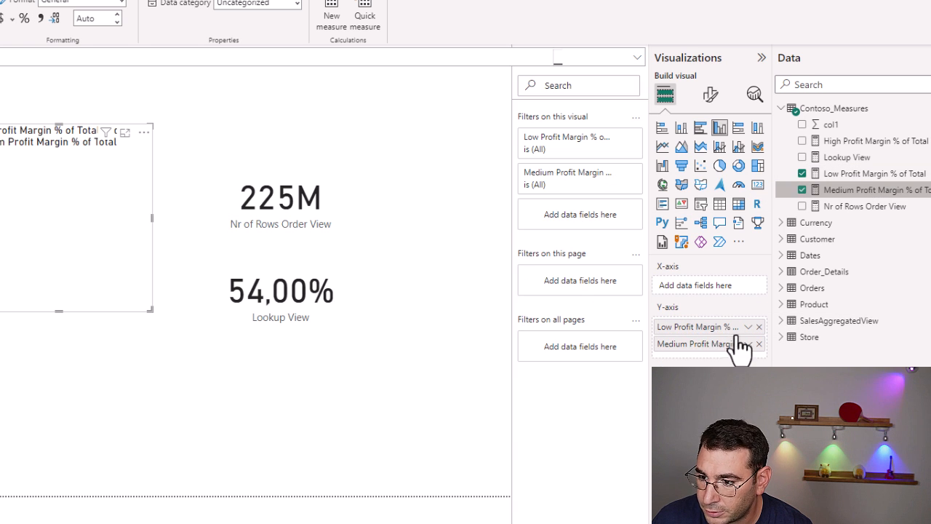
click(24, 18)
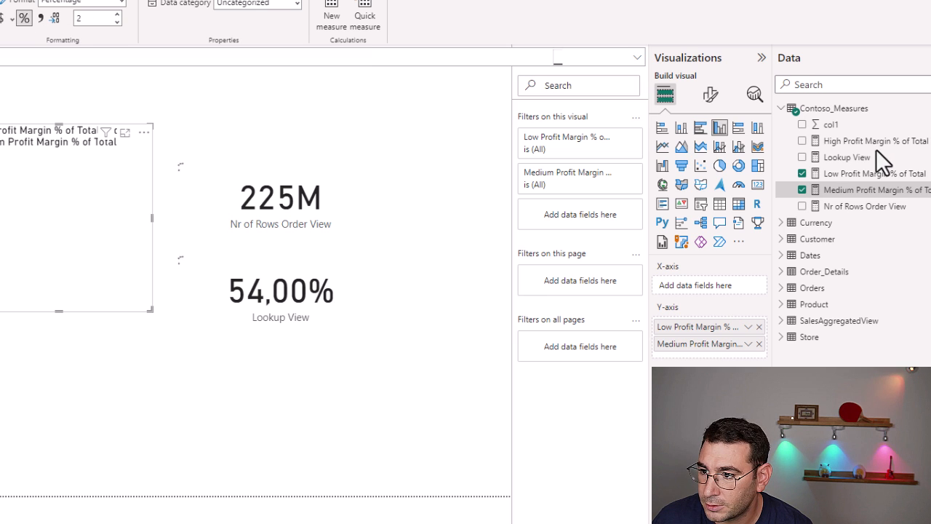
drag(884, 144, 748, 349)
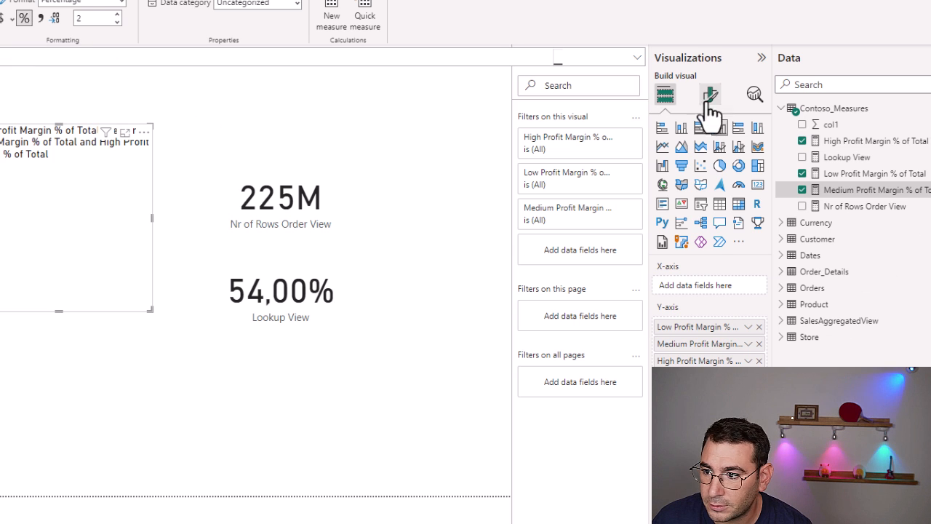
click(22, 19)
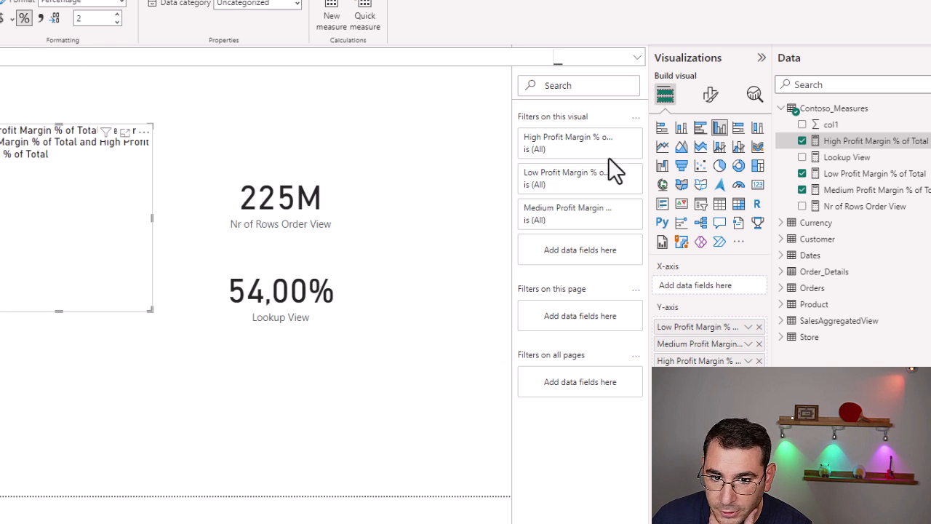
Turn off the title of the clustered column chart
click(715, 102)
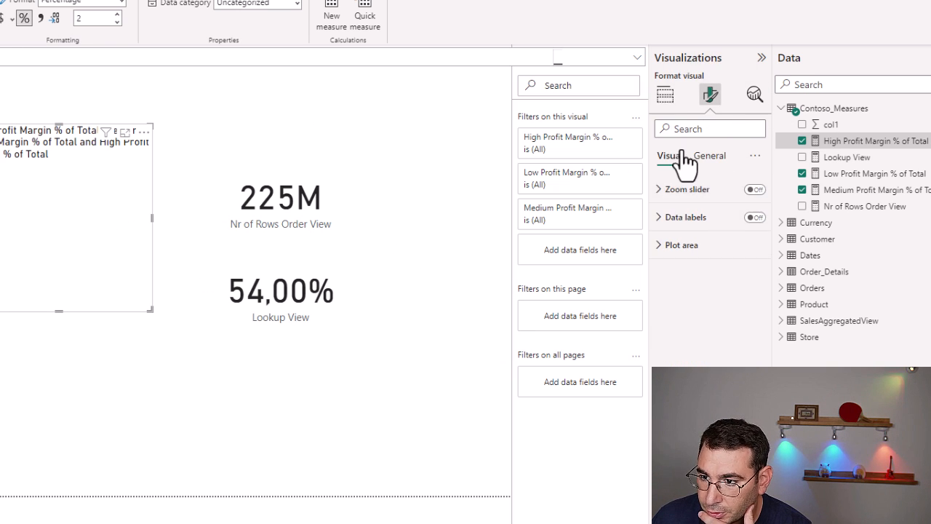
click(708, 157)
click(753, 217)
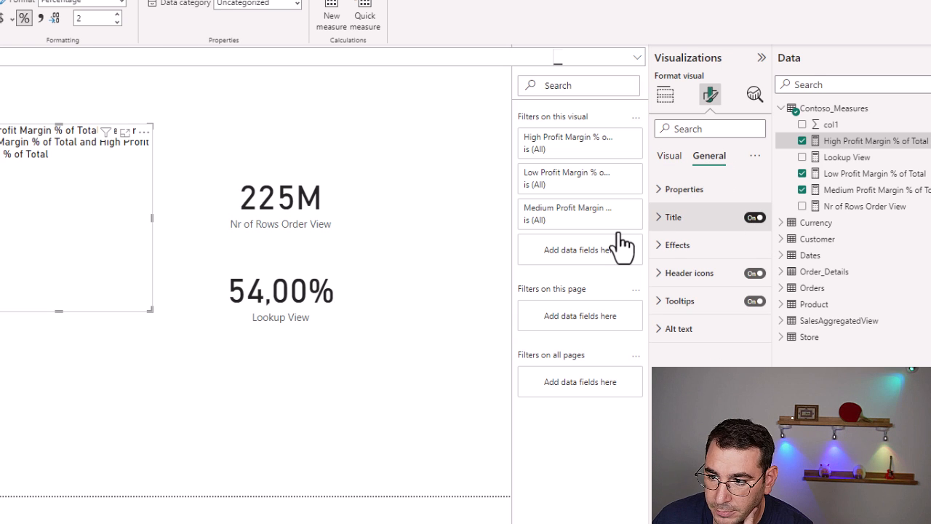
Enlarge the column chart upward, shift it away from the cards, and arrange the two cards in a column beside it
drag(22, 259, 35, 289)
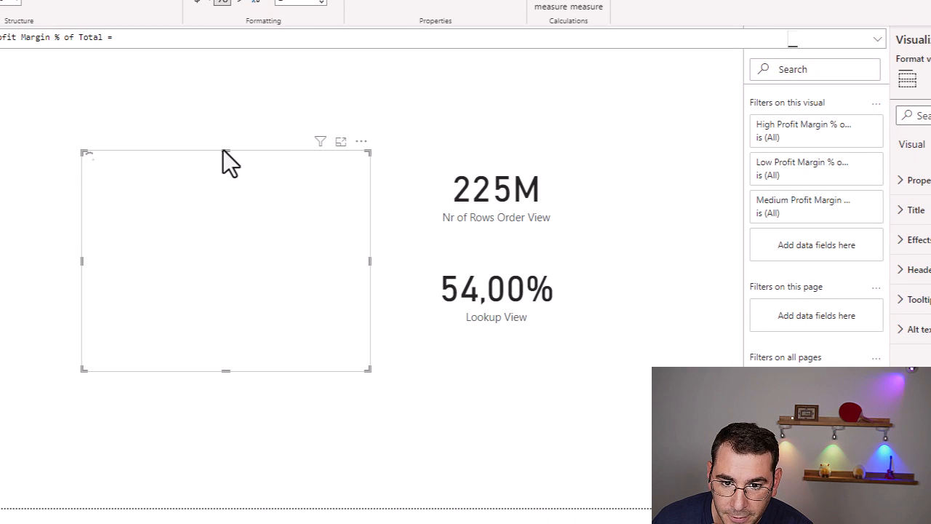
drag(226, 150, 225, 105)
drag(245, 180, 204, 191)
drag(552, 190, 509, 178)
drag(537, 253, 493, 345)
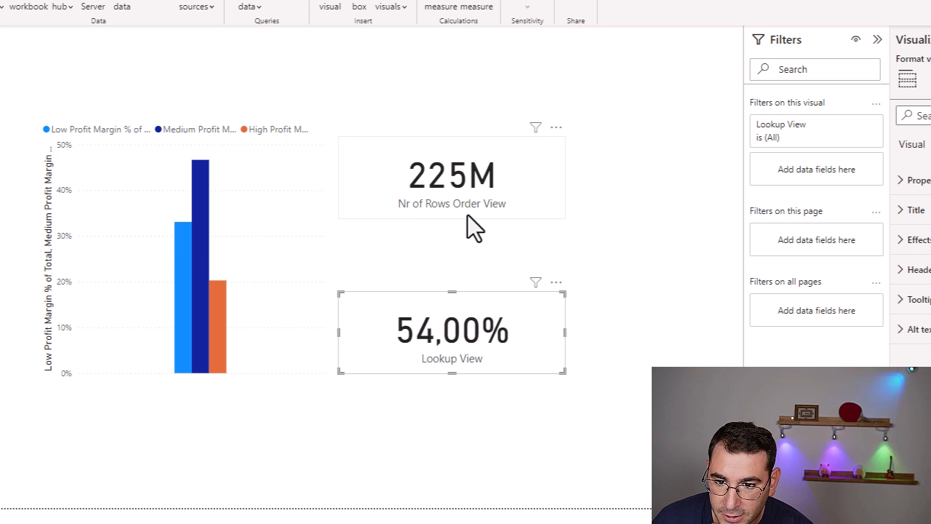
drag(468, 214, 468, 227)
Turn on data labels for the clustered column chart
click(304, 197)
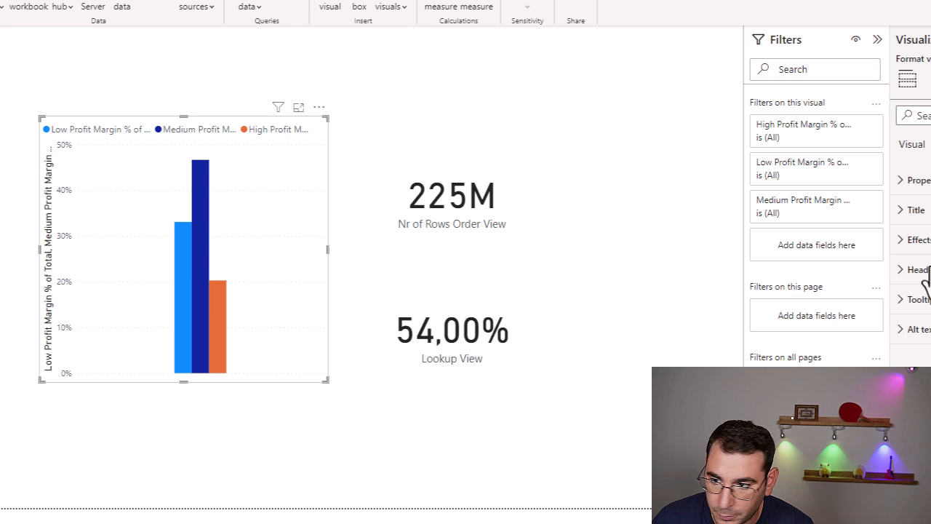
click(913, 146)
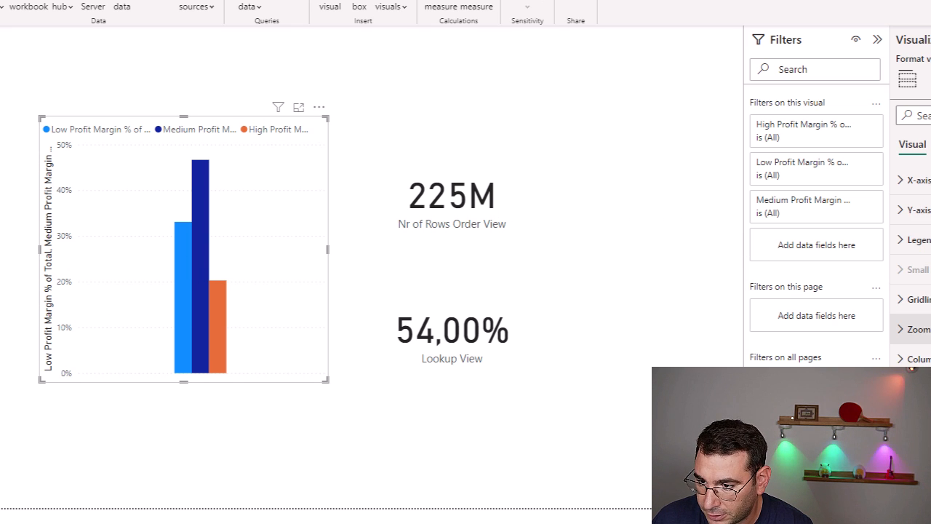
click(928, 389)
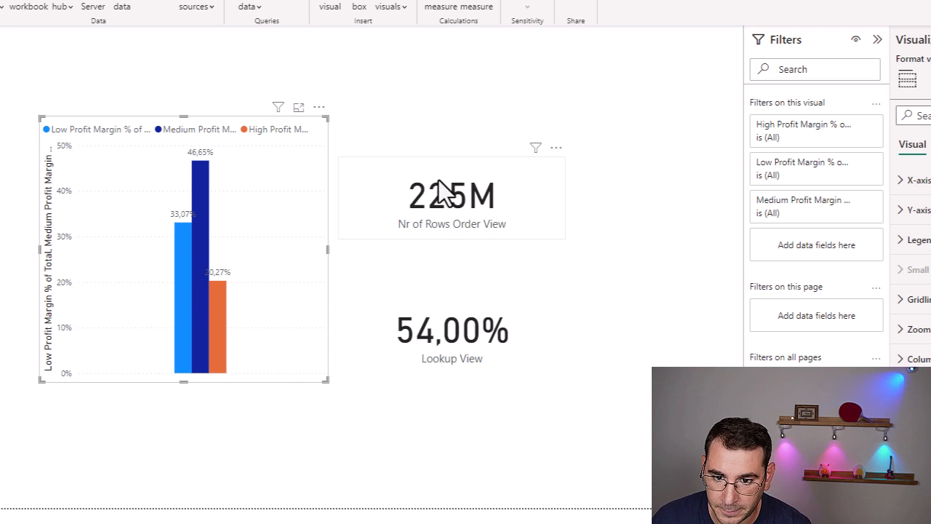
Move the Lookup View card closer below the Nr of Rows Order View card and align the two
drag(438, 178, 447, 183)
drag(456, 344, 444, 323)
drag(449, 195, 449, 211)
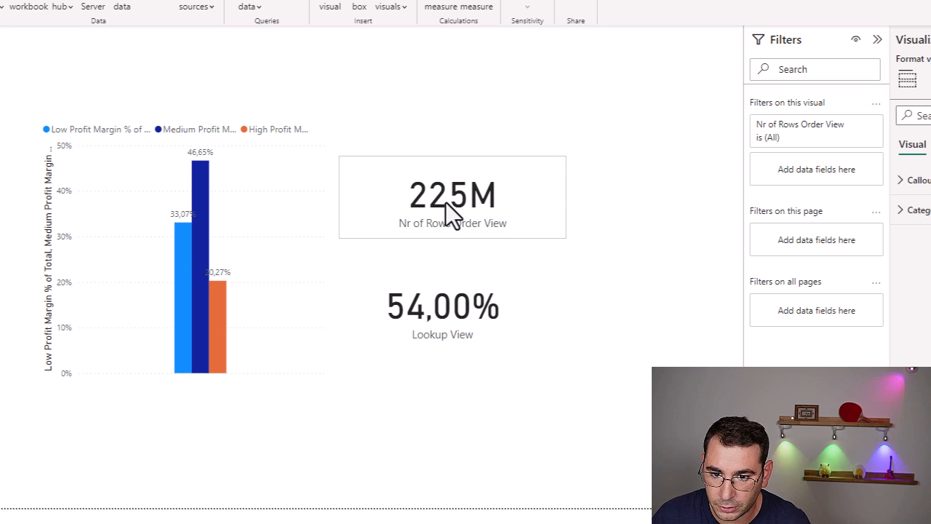
drag(519, 298, 533, 301)
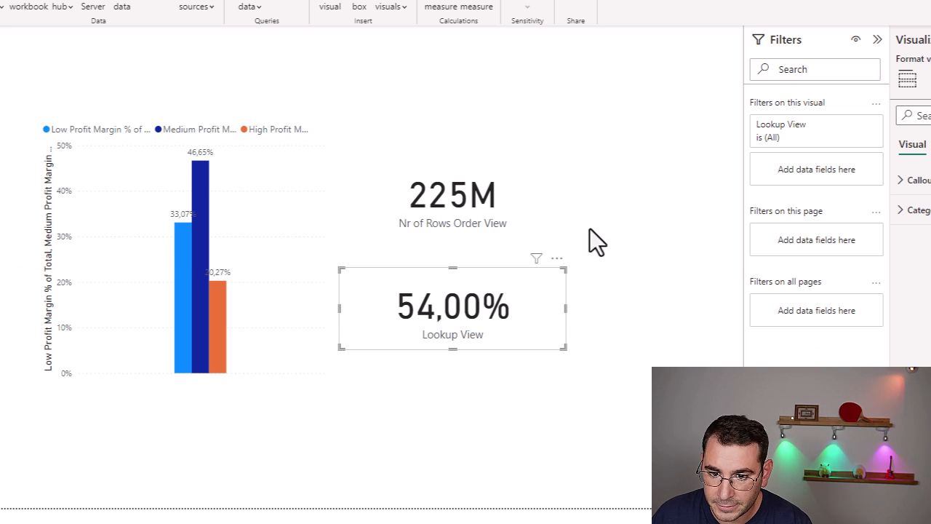
Start a new blank report without the welcome screen, and bring up the Microsoft Fabric data items in the Data hub
click(302, 111)
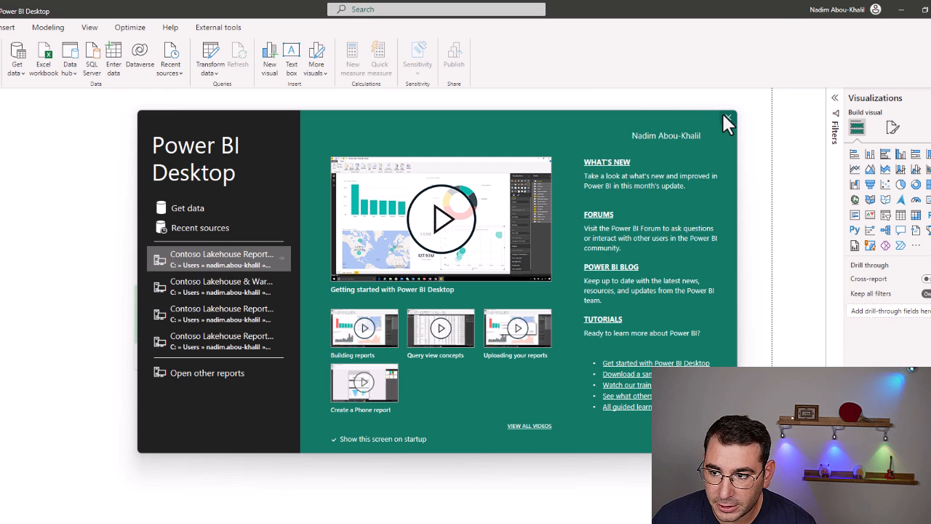
click(727, 118)
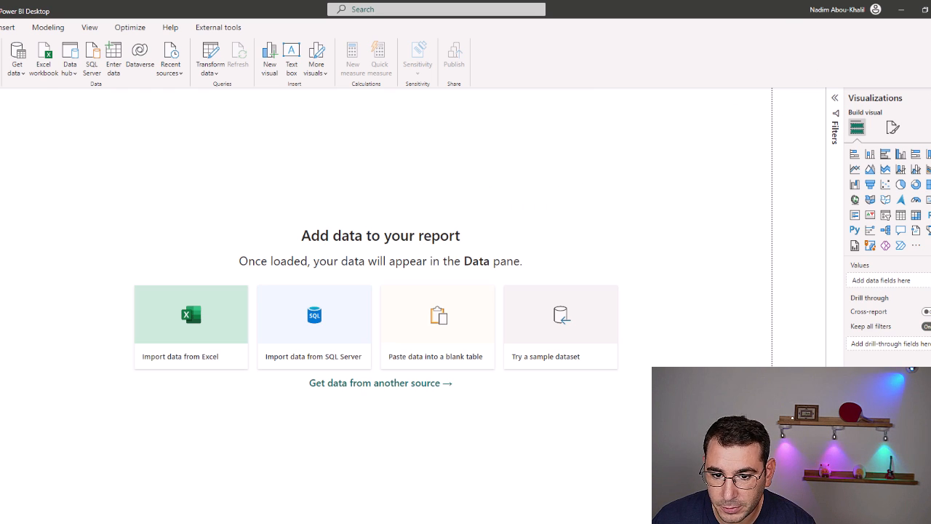
click(17, 73)
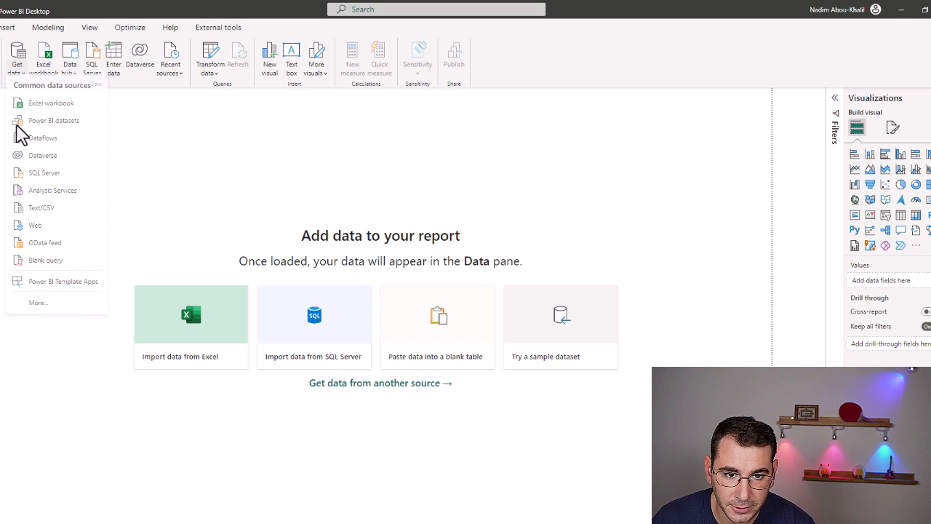
click(56, 312)
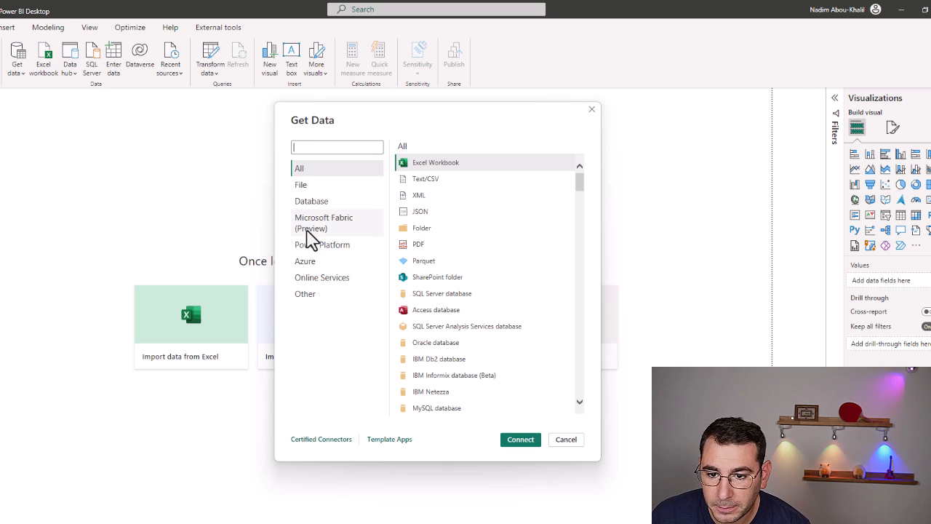
click(321, 224)
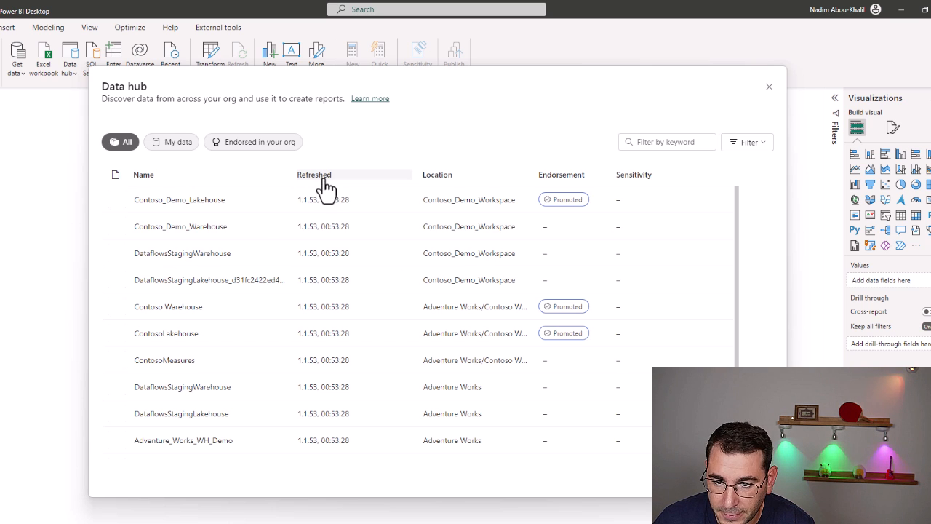
Find Contoso_Demo_Warehouse in the Data hub list and connect the blank report to it
scroll(327, 214, down, 3)
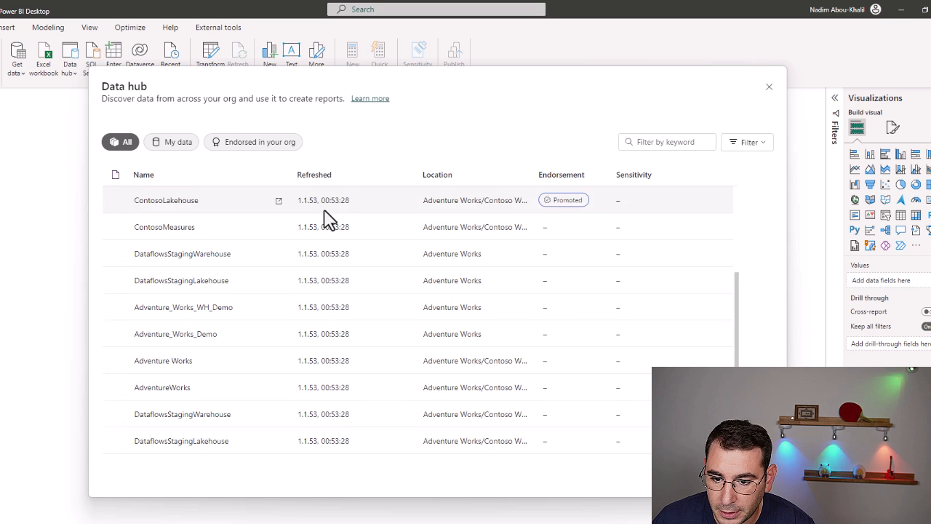
scroll(338, 262, up, 3)
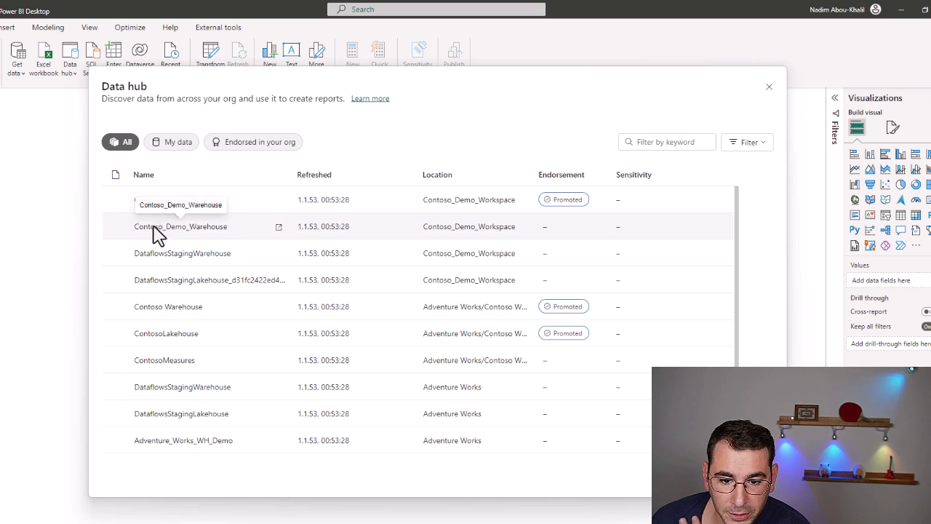
click(254, 235)
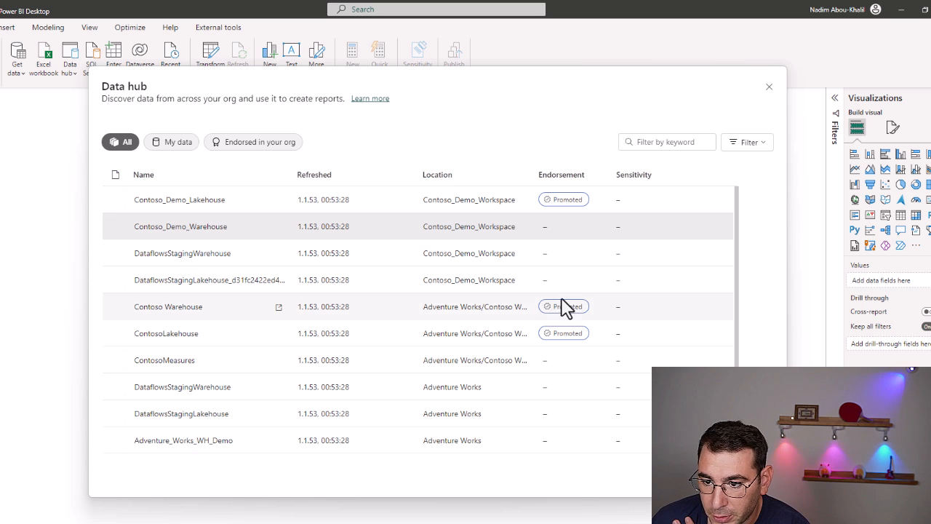
click(697, 484)
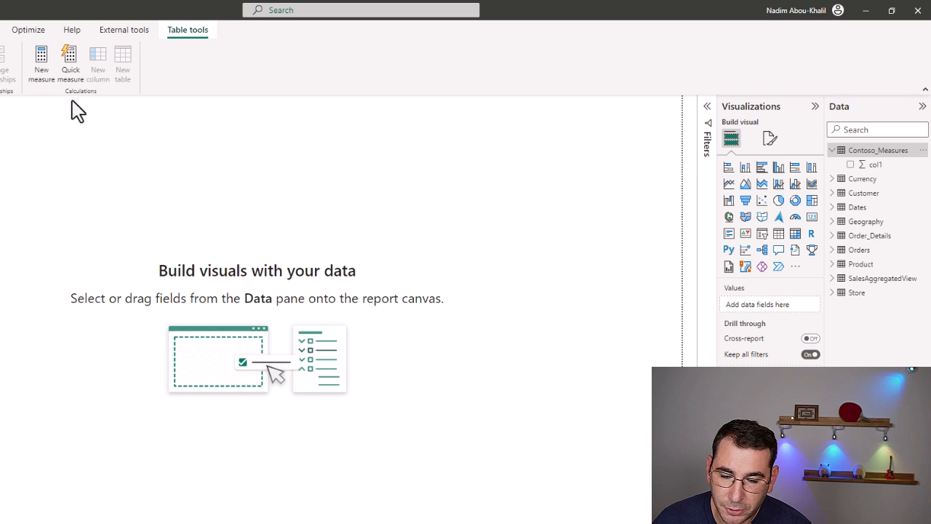
Create the measures Lookup View and High, Low and Medium Profit Margin % of Total in the Contoso_Measures table
click(874, 166)
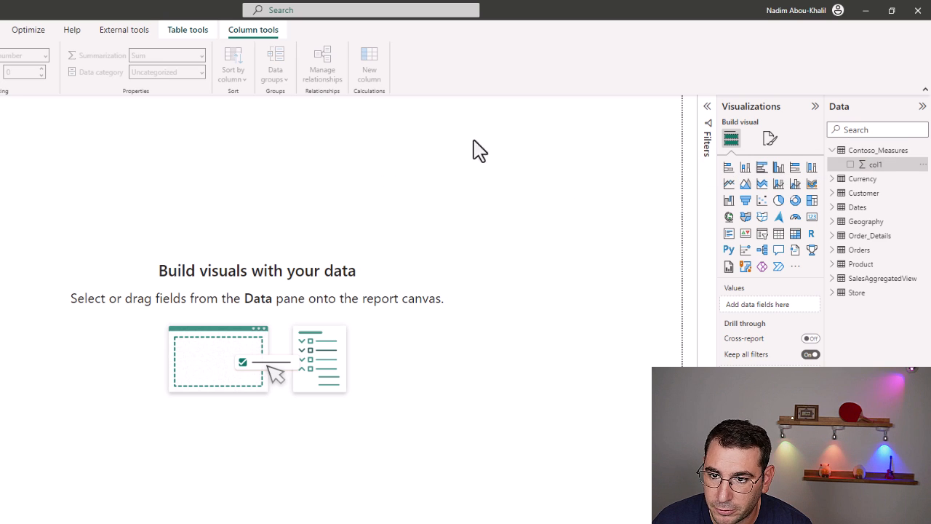
click(889, 151)
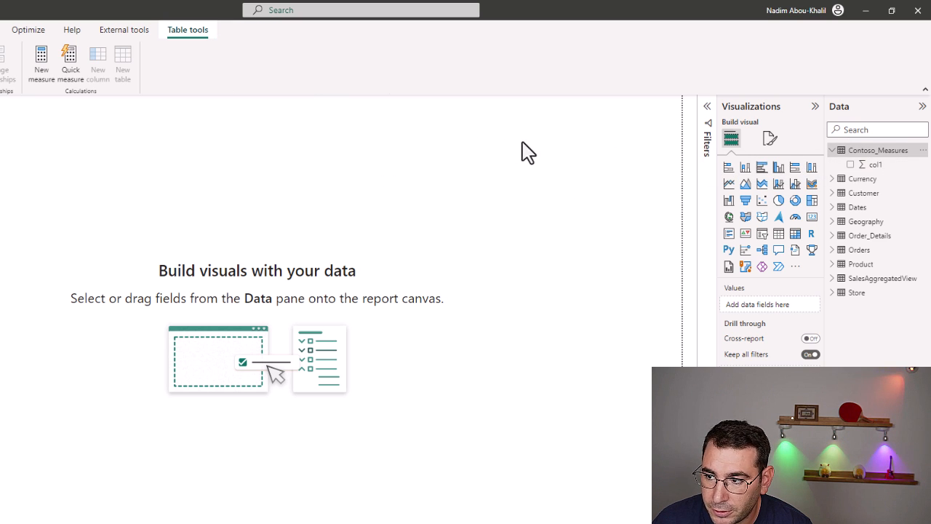
click(42, 73)
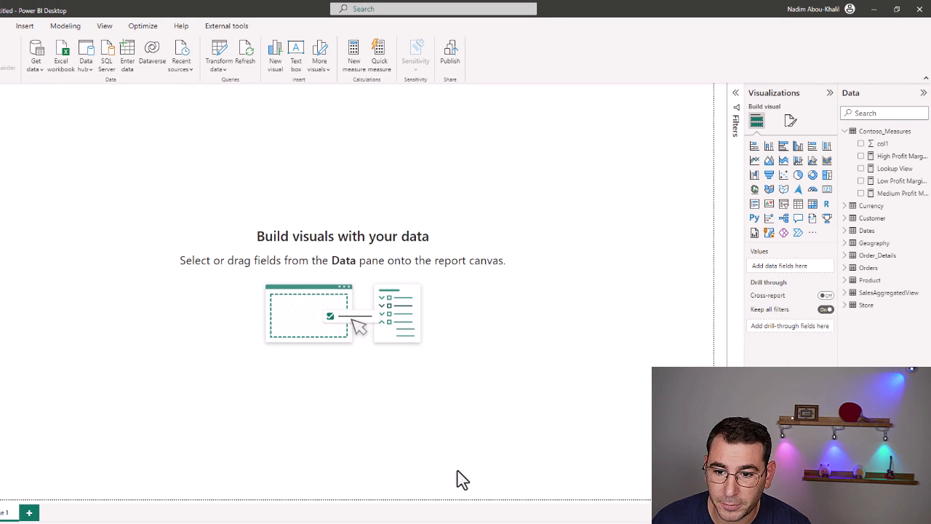
Copy the column chart and both cards from the lakehouse report into the blank warehouse report, and create the missing Nr of Rows Order View measure
mouse_move(422, 509)
click(438, 489)
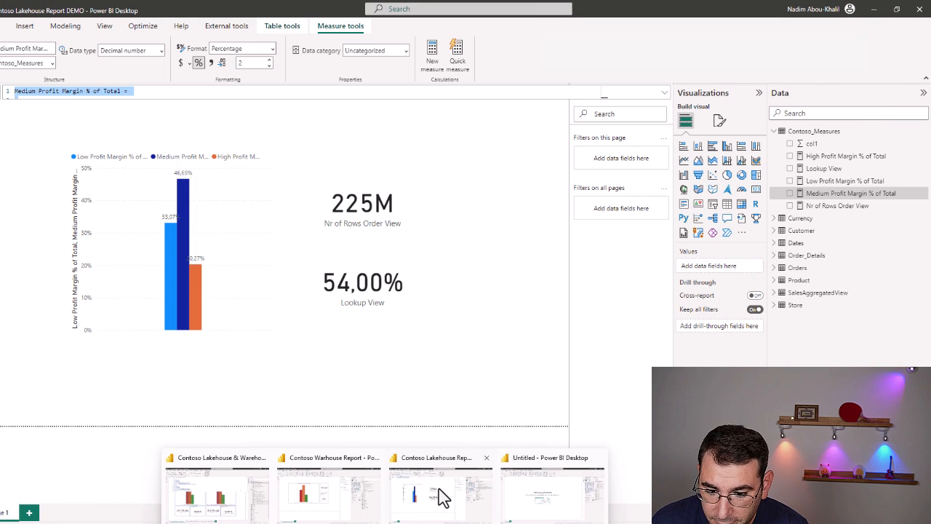
click(234, 245)
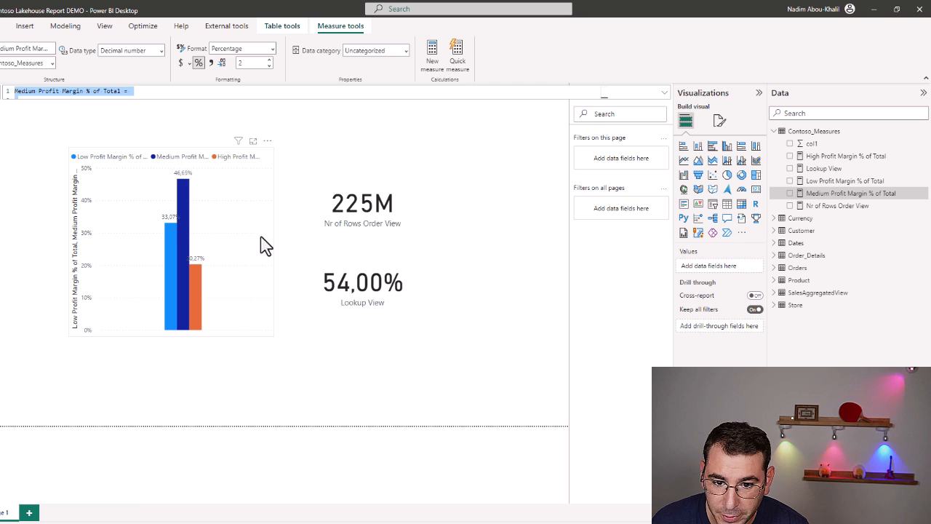
ctrl+click(340, 195)
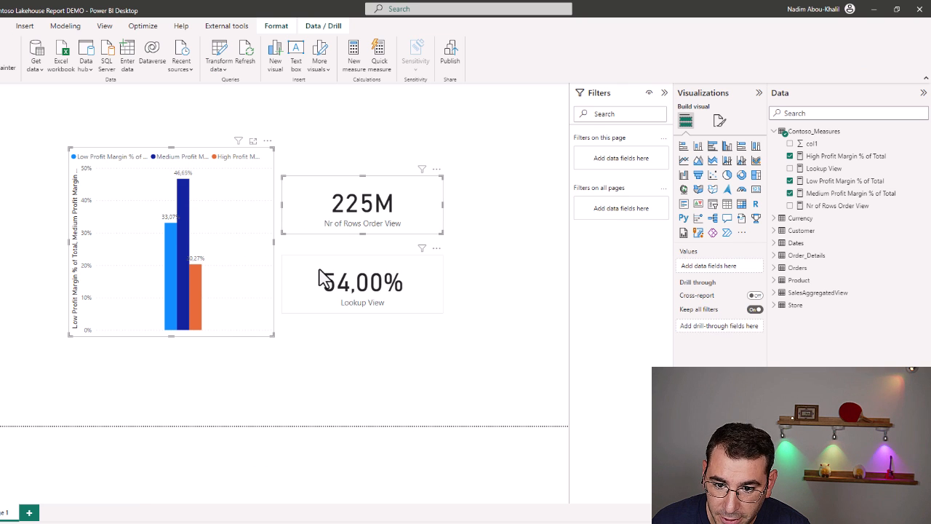
ctrl+click(318, 271)
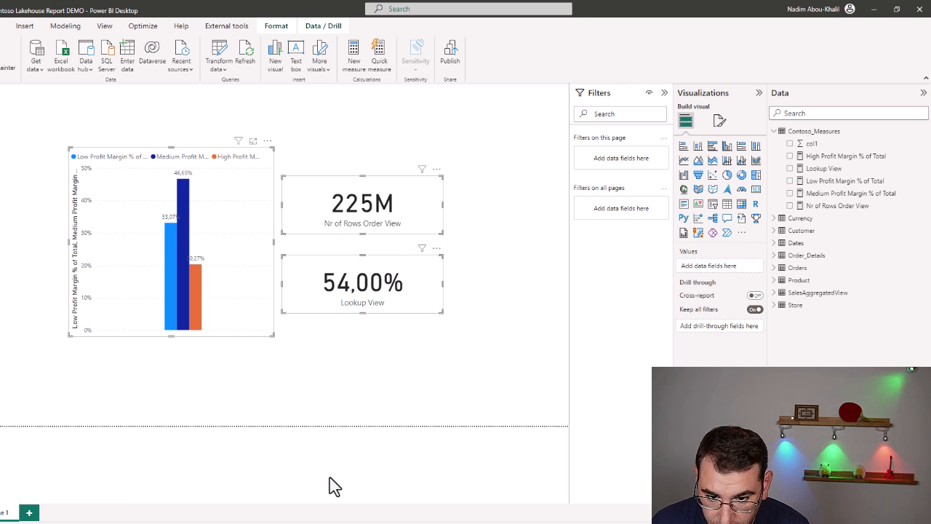
mouse_move(381, 521)
click(526, 496)
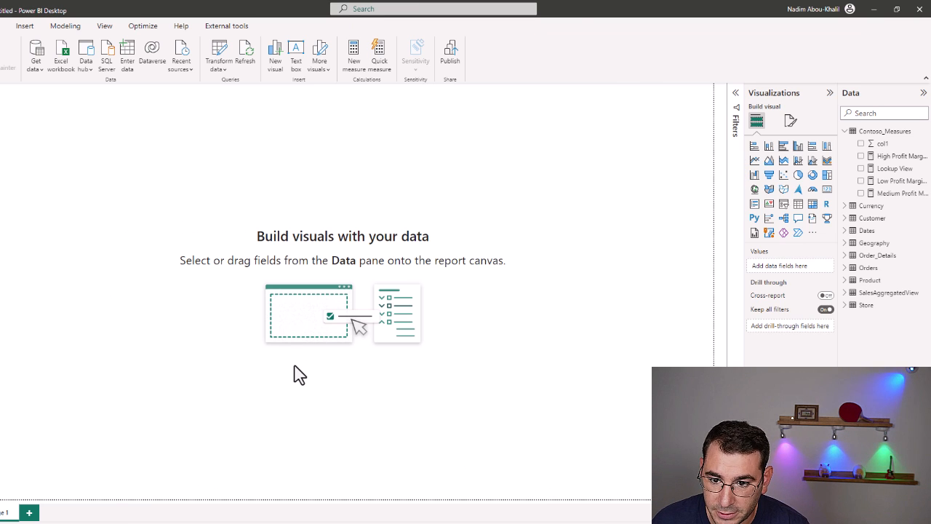
key(ctrl+v)
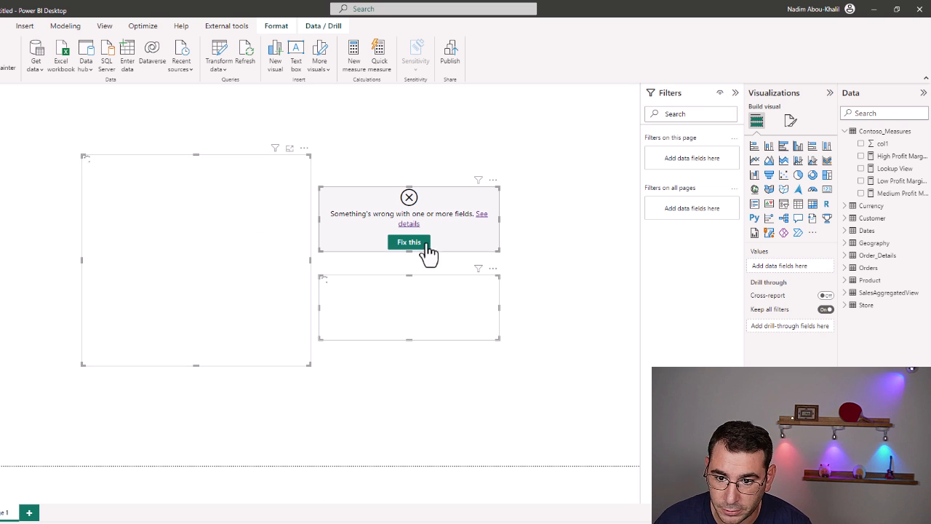
click(489, 235)
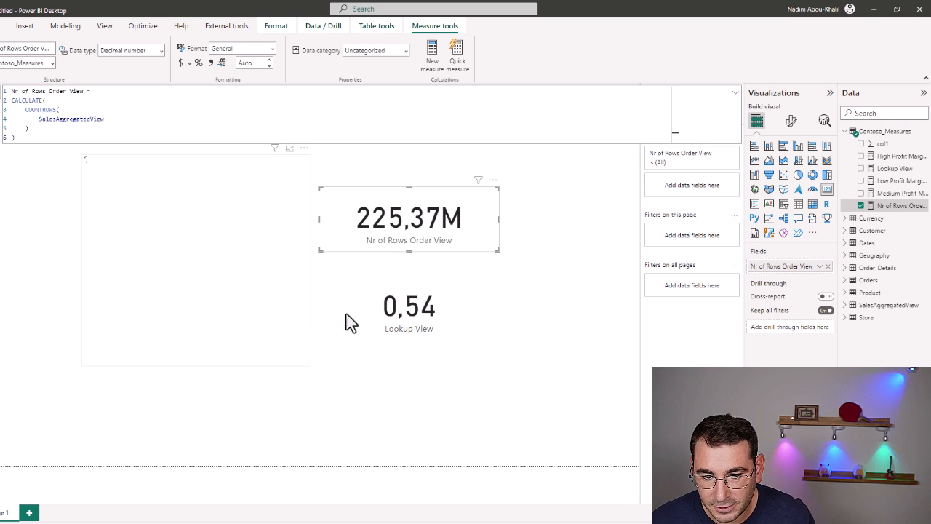
Format the three Profit Margin % of Total measures and Lookup View as two-decimal percentages, and save the report as Contoso Warehouse Report DEMO
click(292, 342)
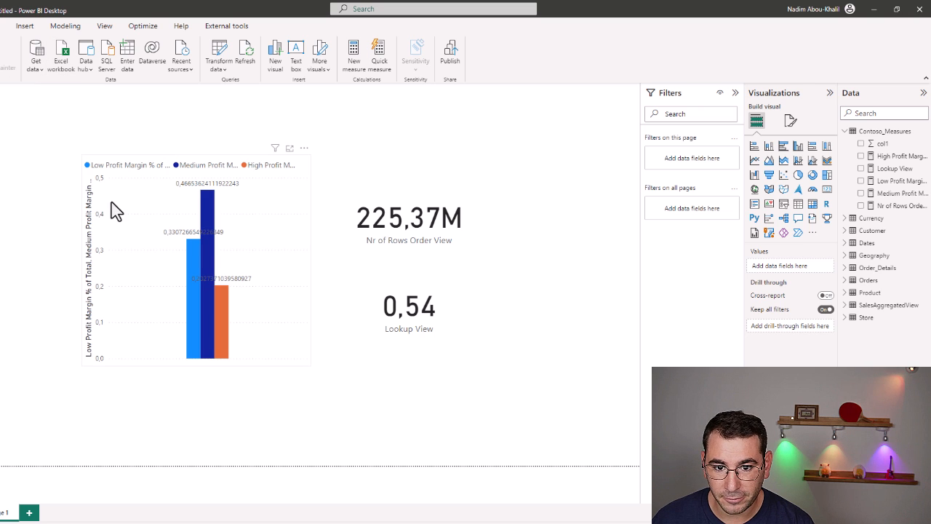
click(316, 261)
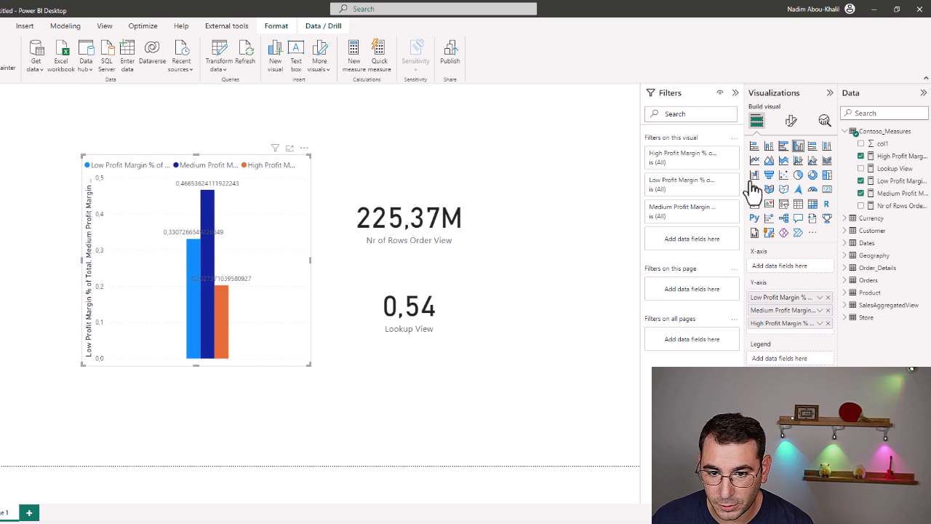
click(888, 193)
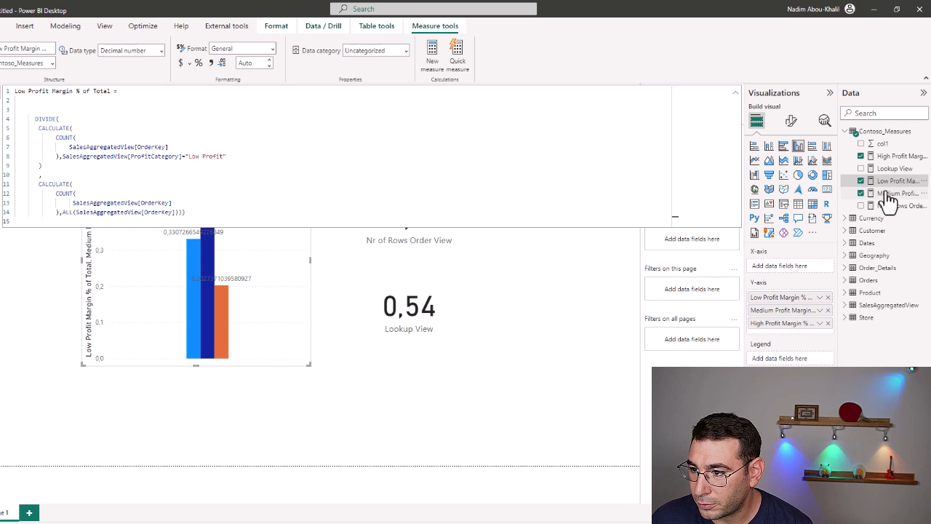
click(892, 193)
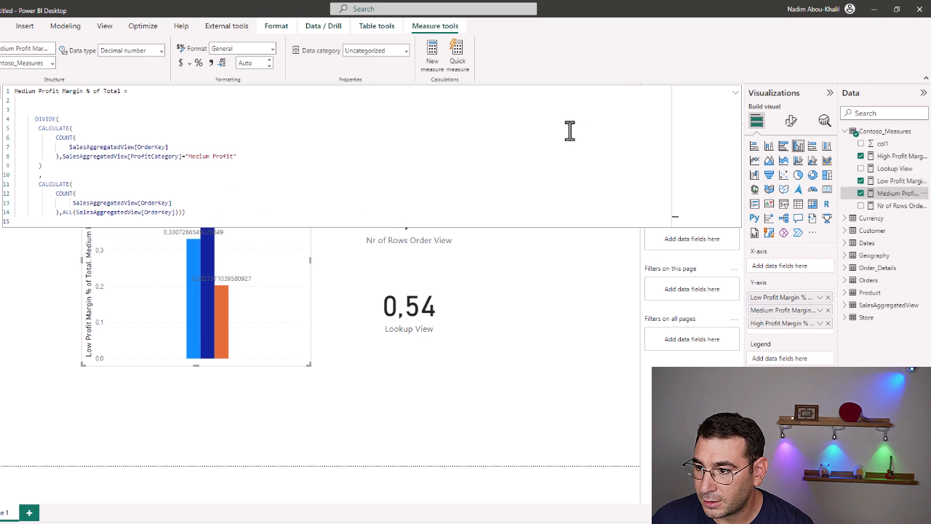
click(893, 181)
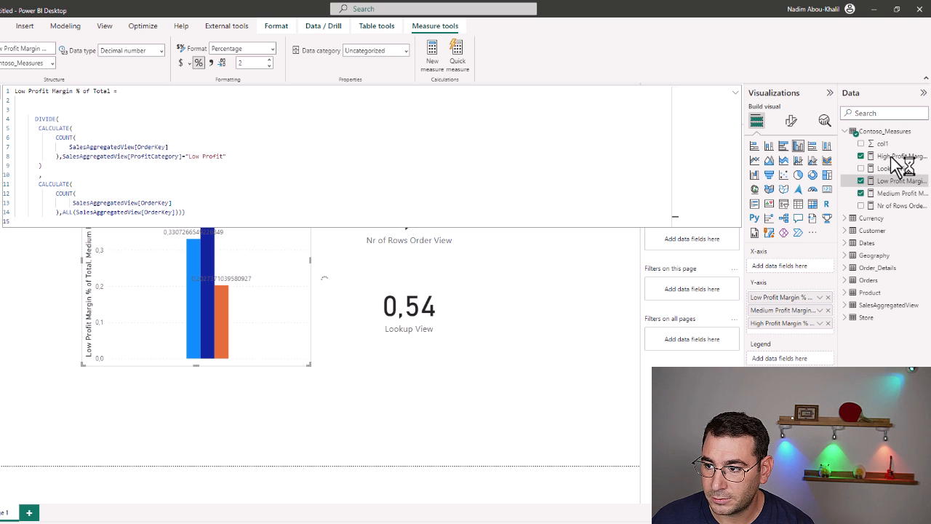
click(892, 157)
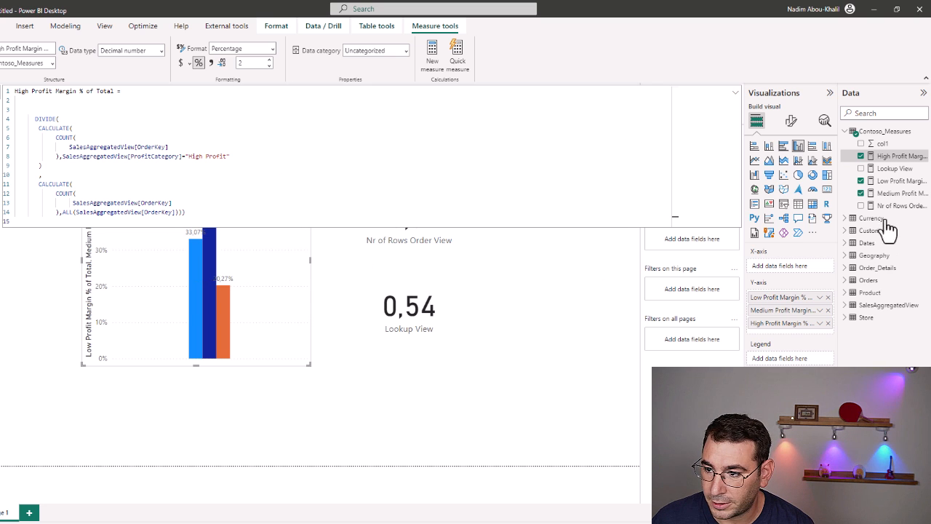
click(439, 296)
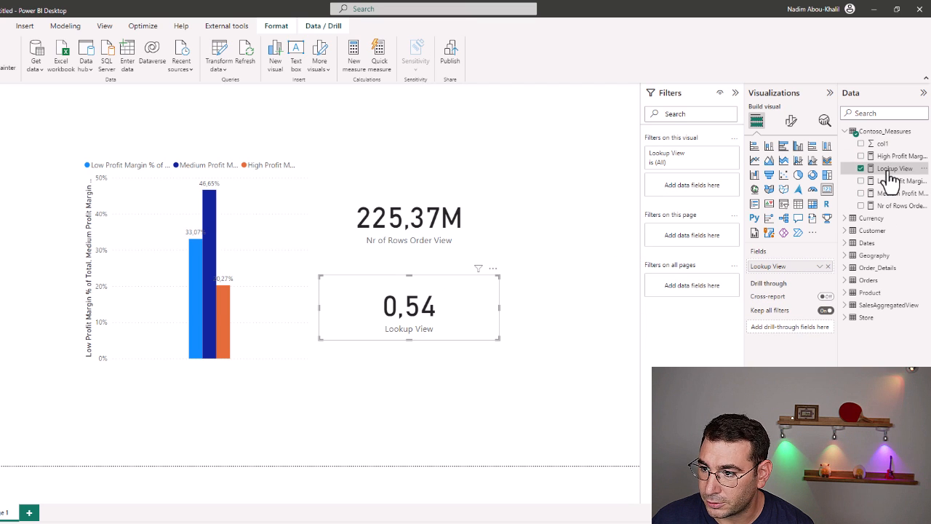
click(890, 172)
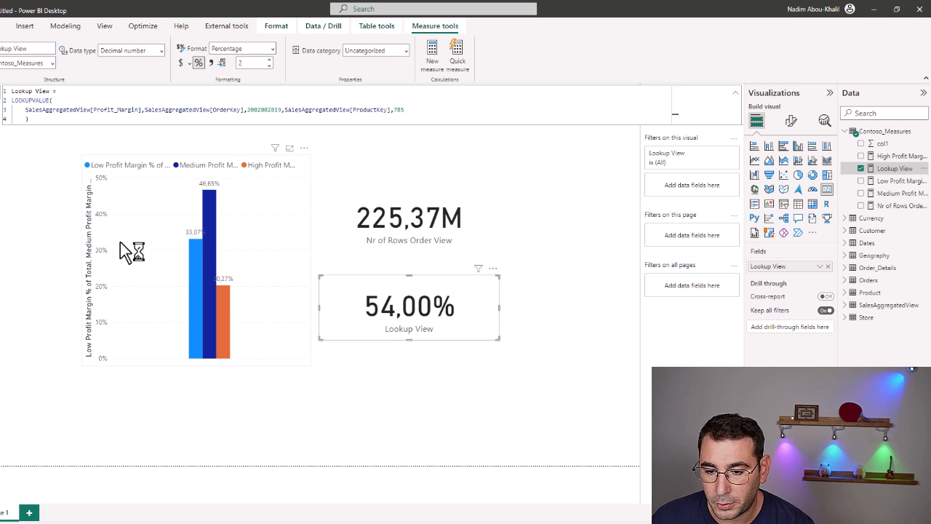
click(3, 162)
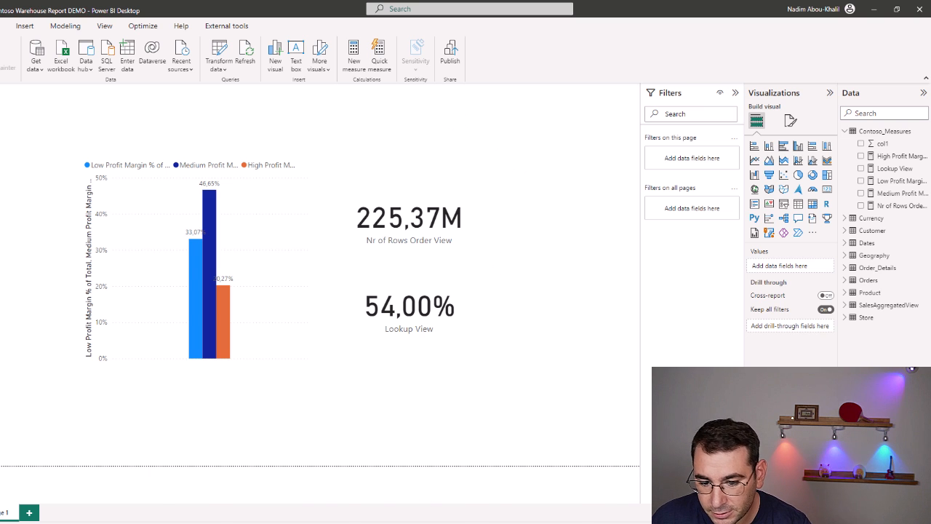
Switch to Contoso Lakehouse Report DEMO and publish it to Contoso_Demo_Workspace
click(451, 495)
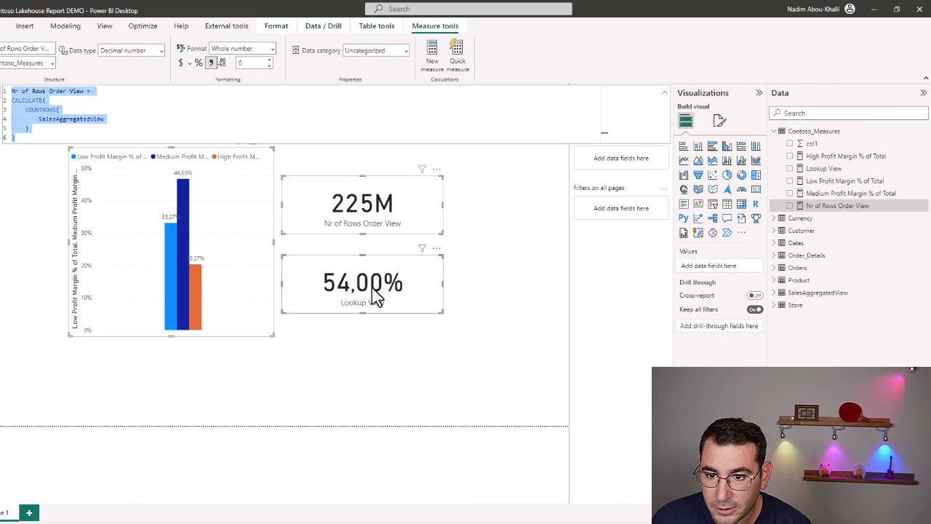
click(72, 37)
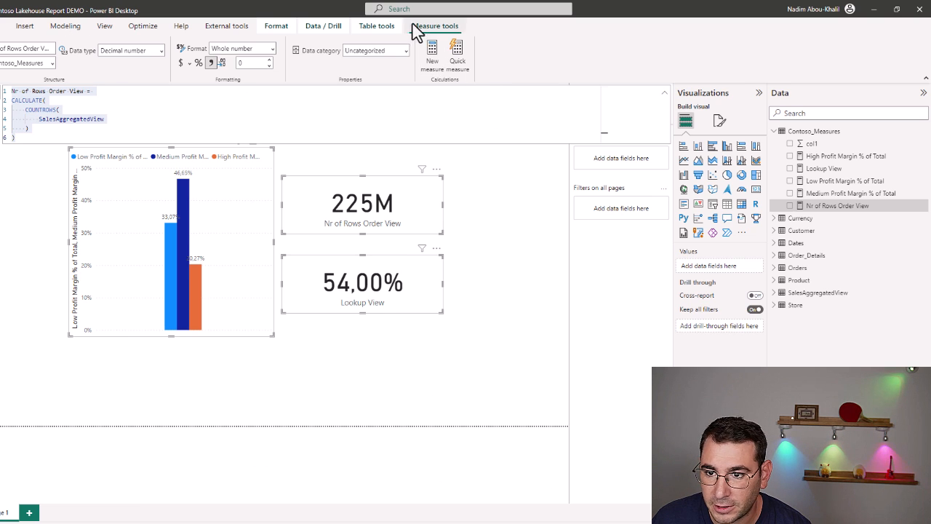
click(29, 0)
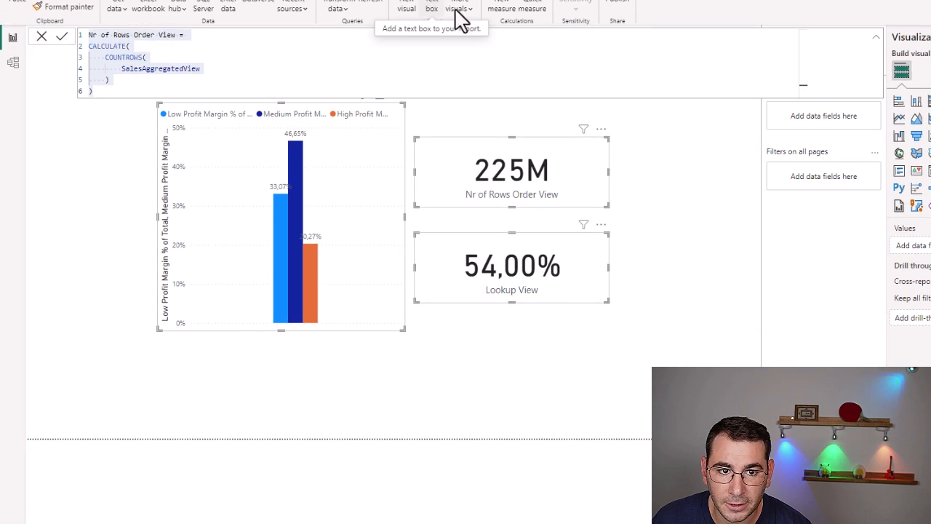
click(579, 19)
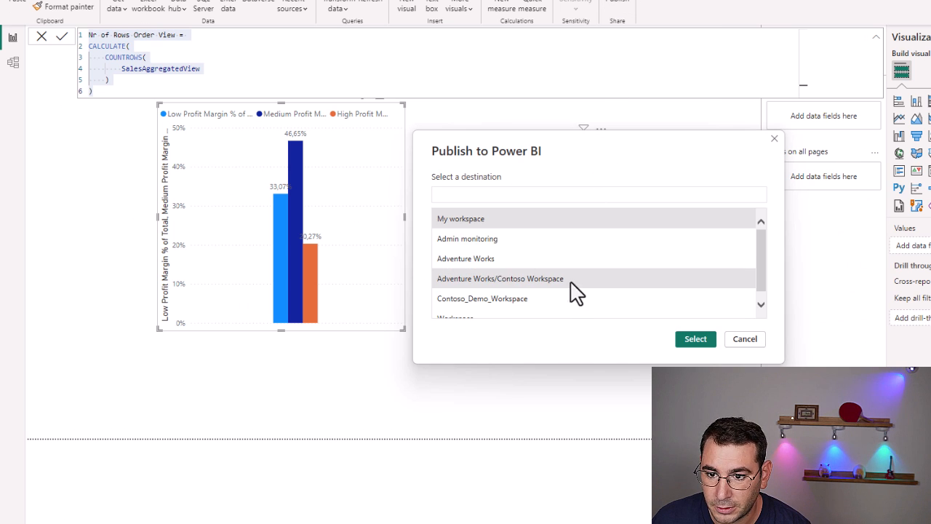
scroll(567, 291, down, 1)
click(531, 291)
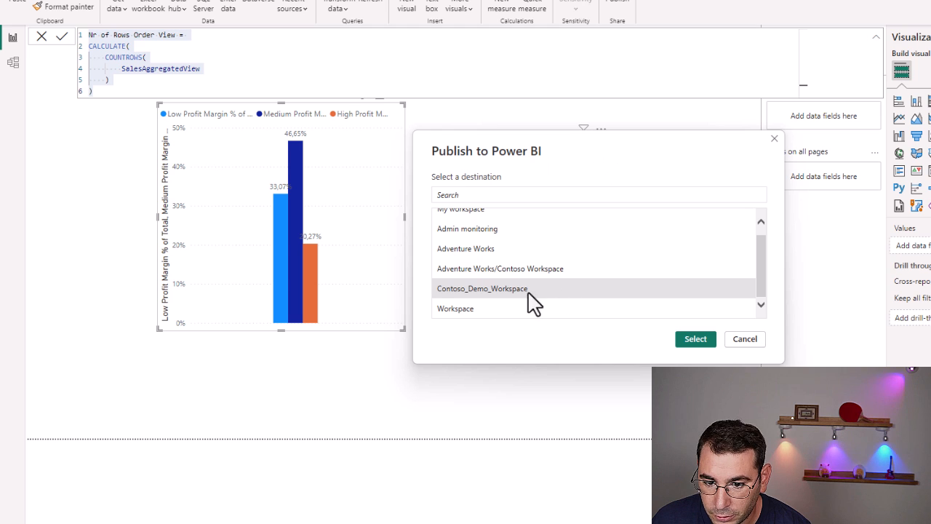
click(694, 339)
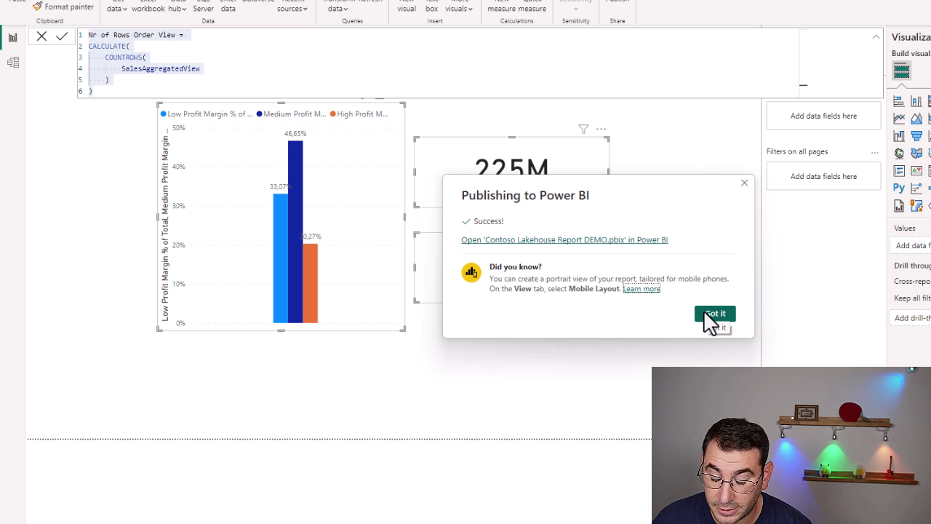
click(709, 317)
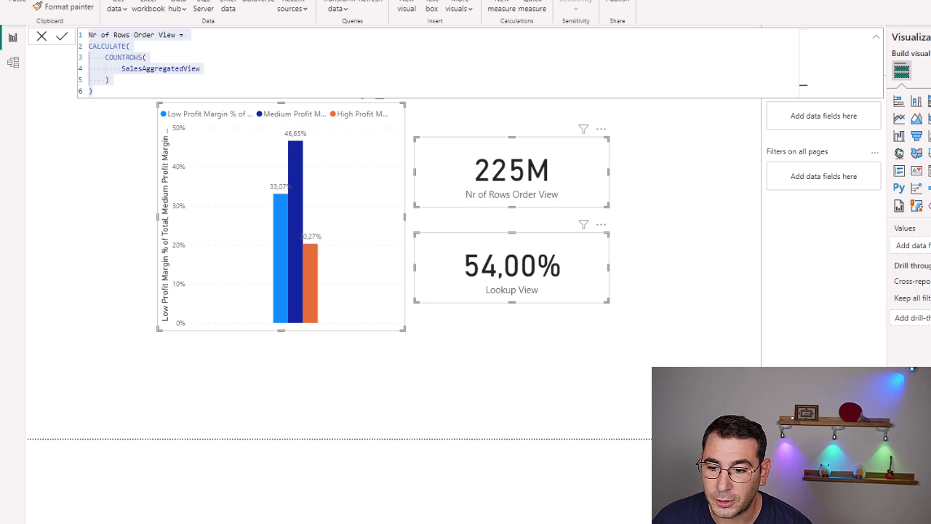
Publish Contoso Warehouse Report DEMO to Contoso_Demo_Workspace
mouse_move(472, 523)
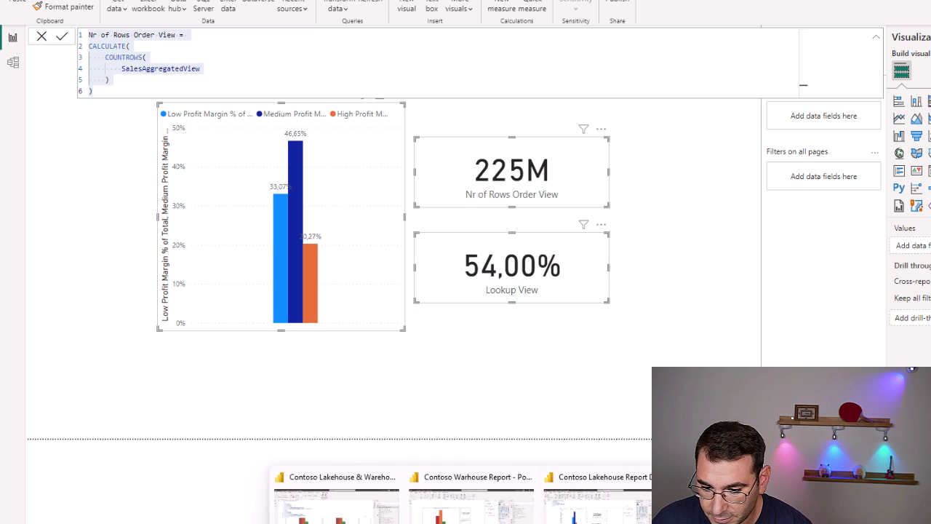
click(726, 513)
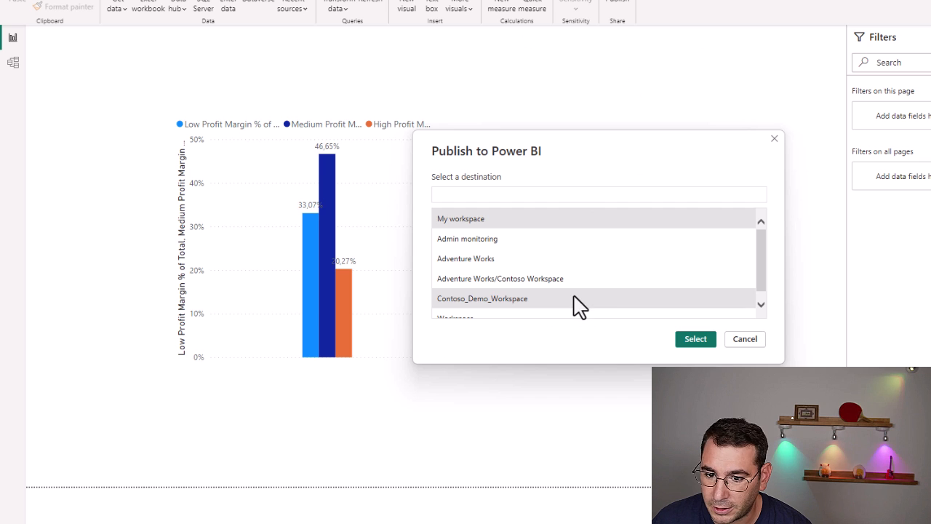
click(580, 306)
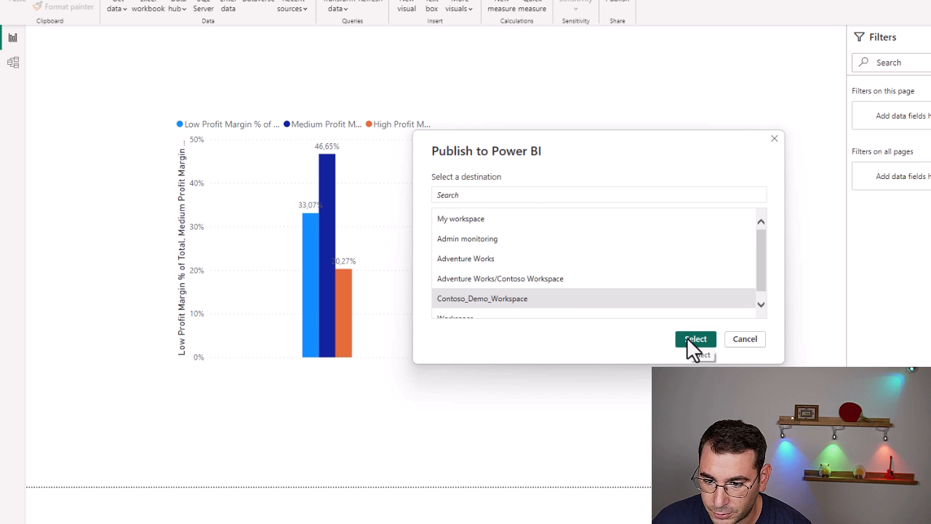
click(695, 339)
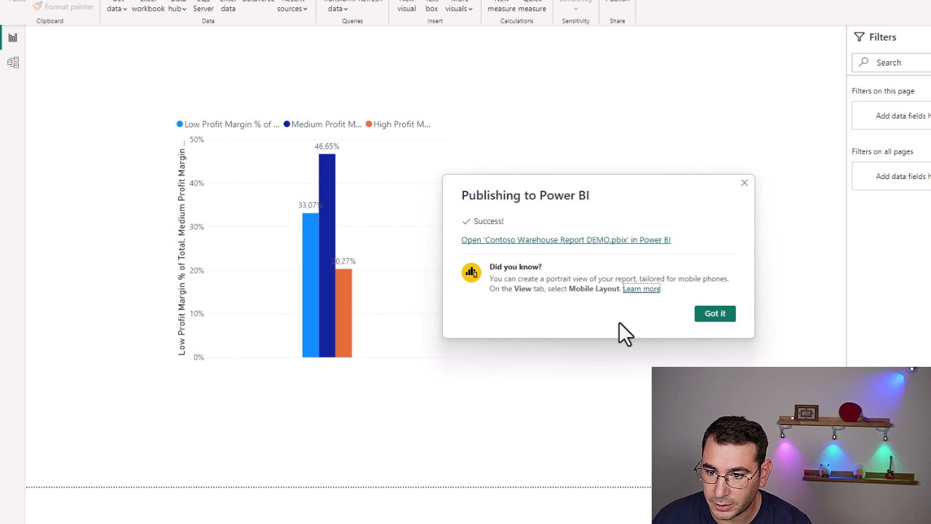
click(711, 321)
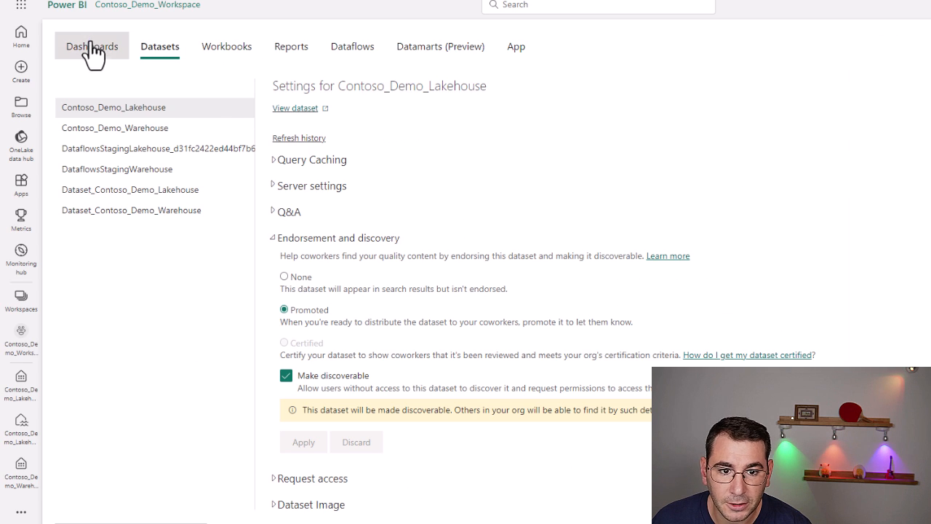
Switch to the Power BI service in the browser and view the published Contoso Warehouse and Contoso Lakehouse DEMO reports
click(146, 6)
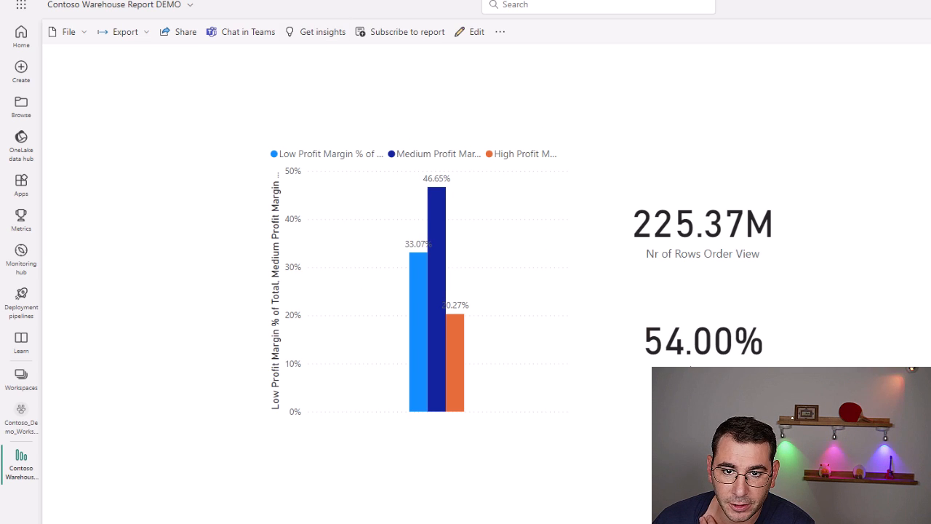
click(280, 1)
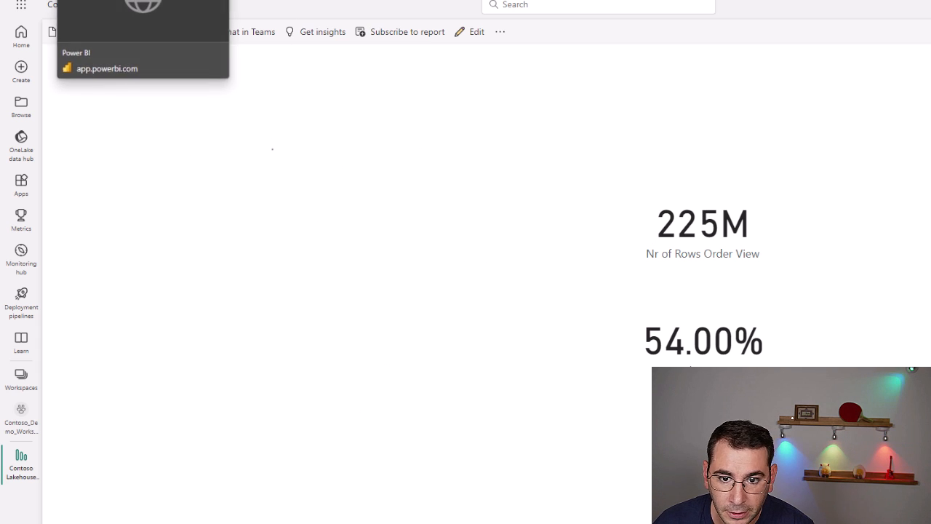
Switch to Contoso Warehouse Calculated Column Report DEMO in Power BI Desktop and examine the Dates table's advanced properties, including storage mode, in the model view
mouse_move(471, 523)
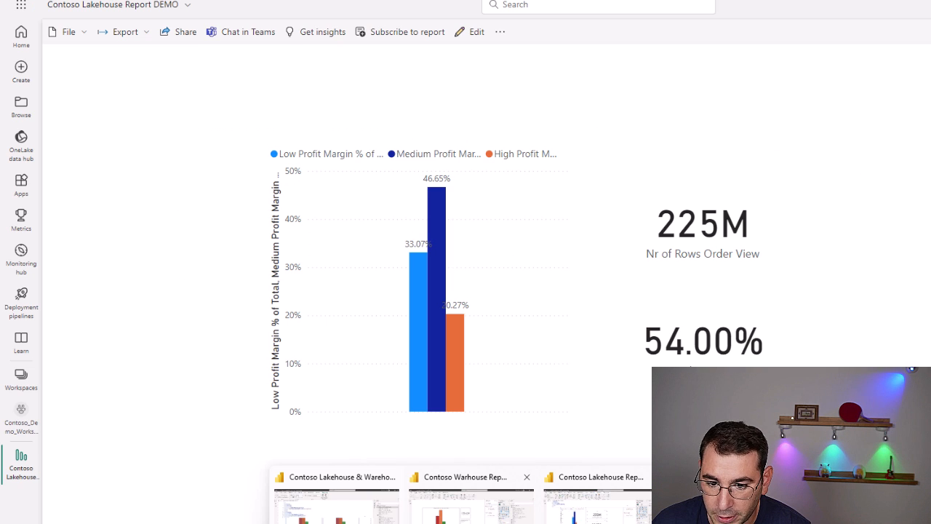
click(596, 518)
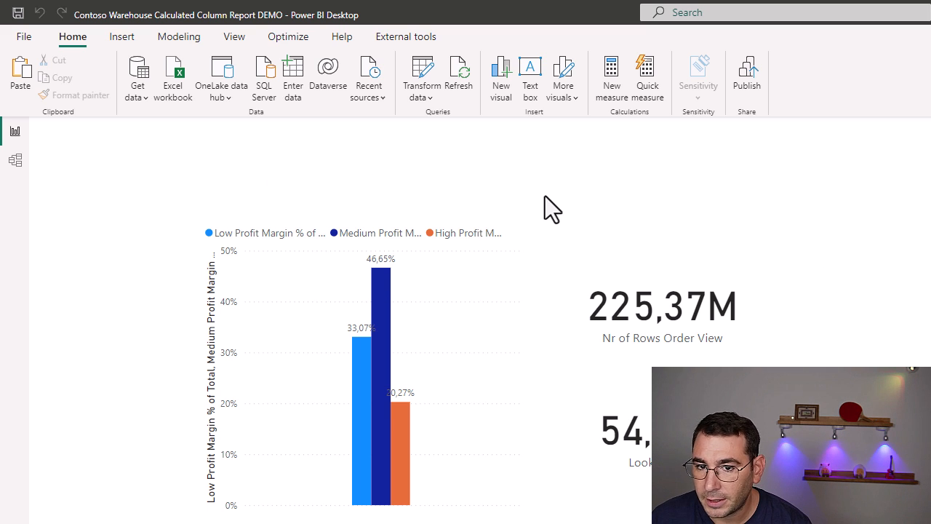
click(15, 162)
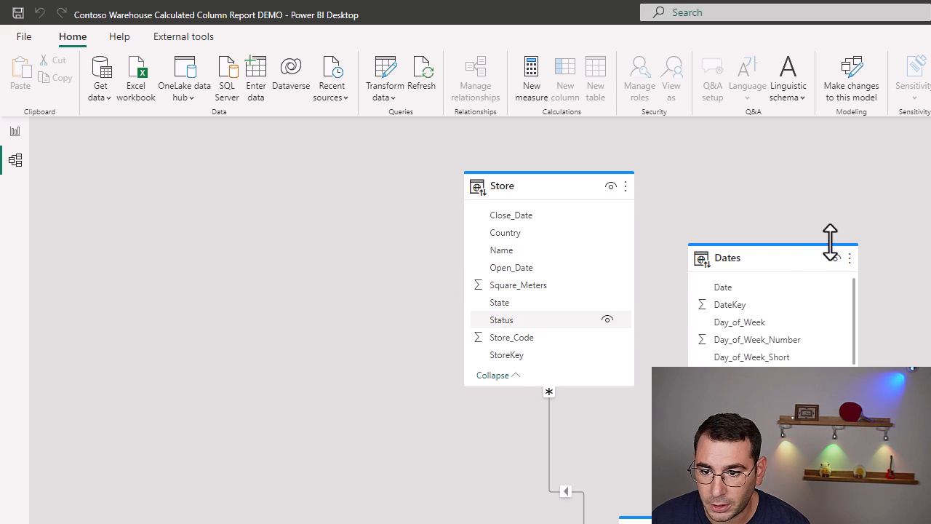
click(788, 256)
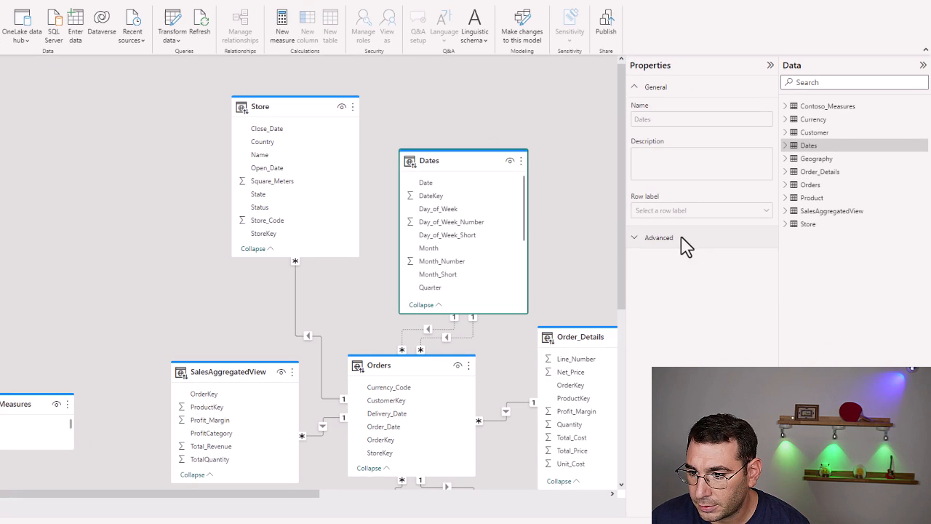
click(862, 301)
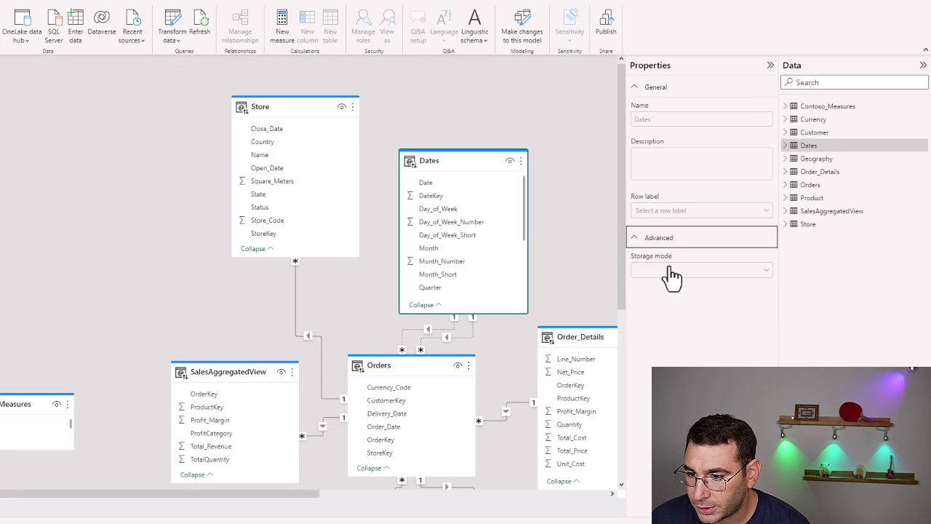
Return to the report view and check which calculation options are available for the Order_Details table
click(648, 243)
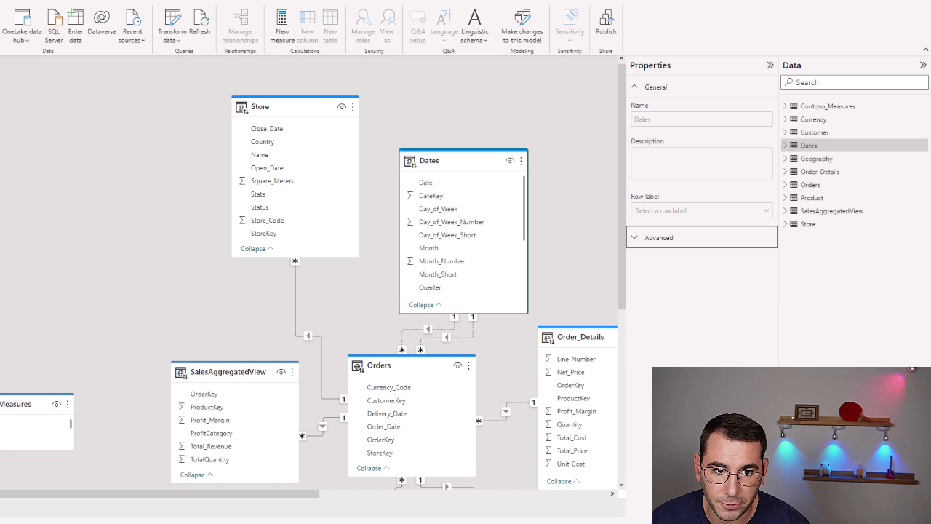
click(1, 77)
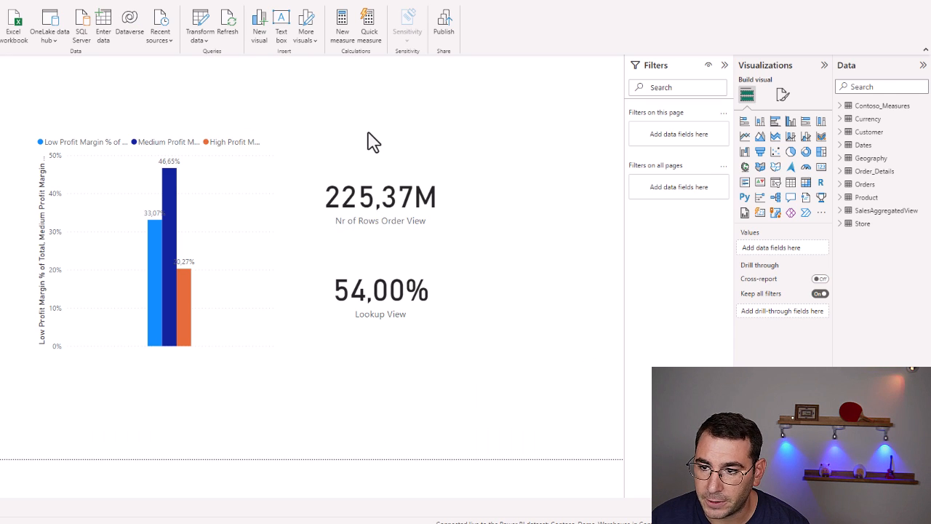
click(863, 173)
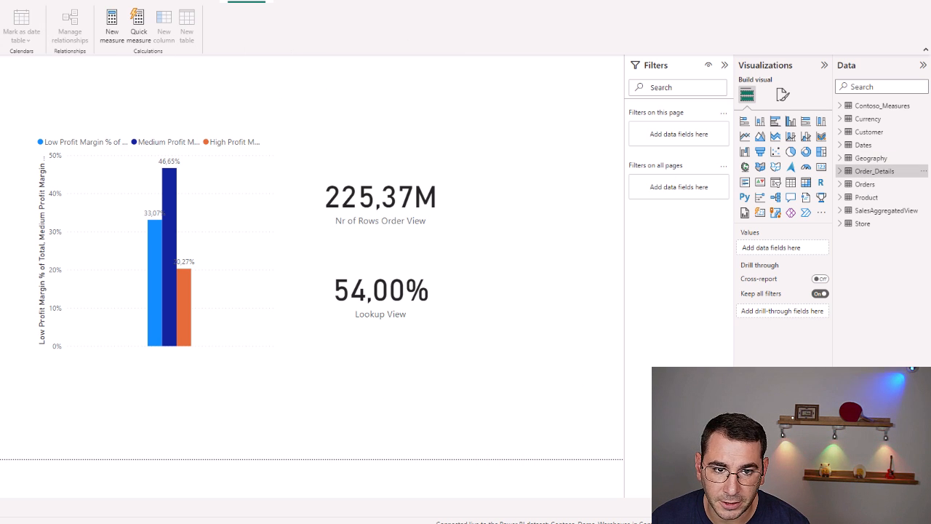
Add a local DirectQuery model from Contoso_Demo_Warehouse with all tables except Geography, and apply it through the Power Query Editor
click(1, 1)
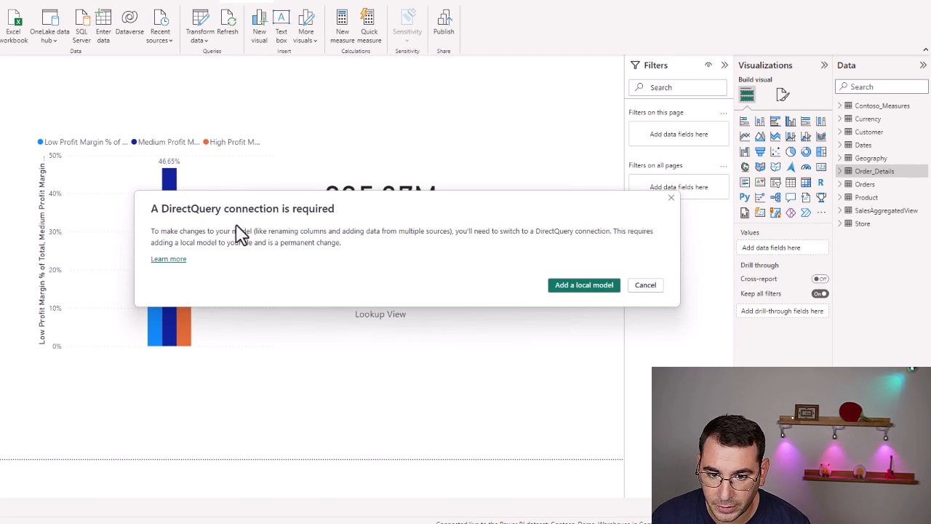
click(581, 285)
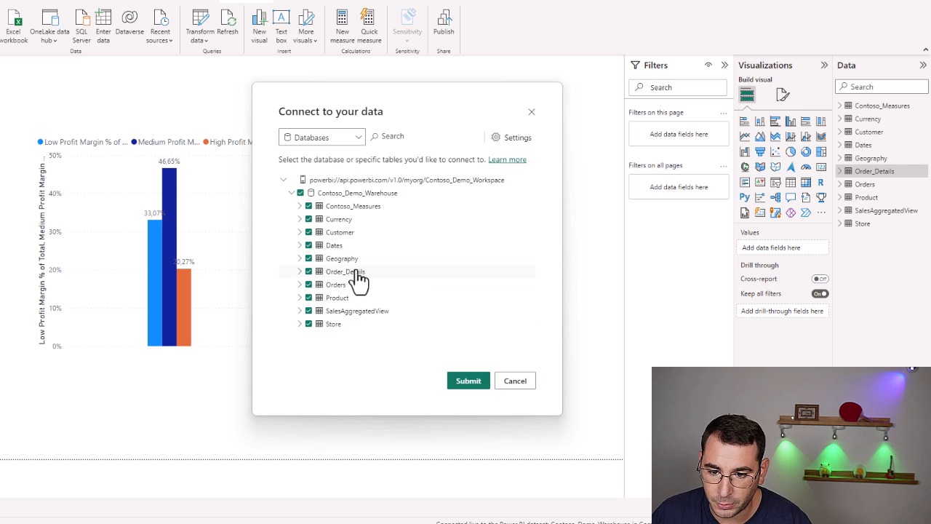
click(308, 259)
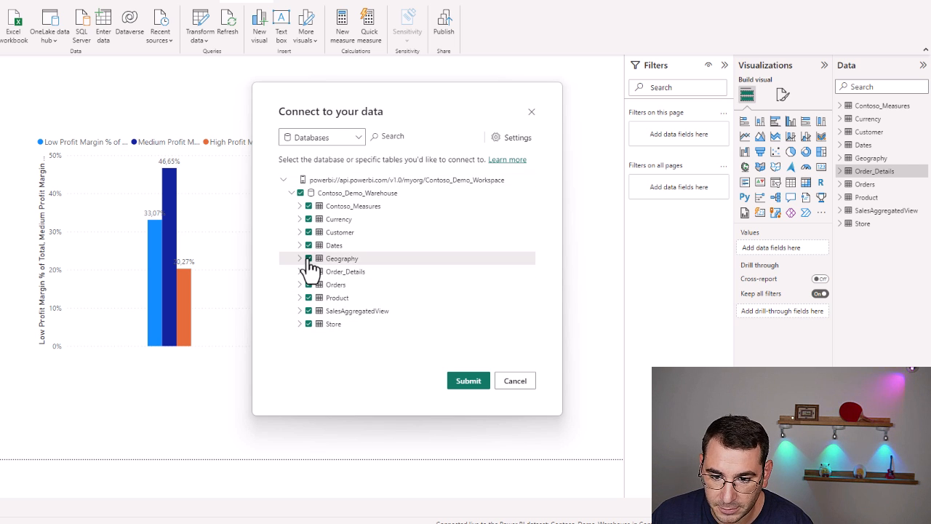
click(469, 382)
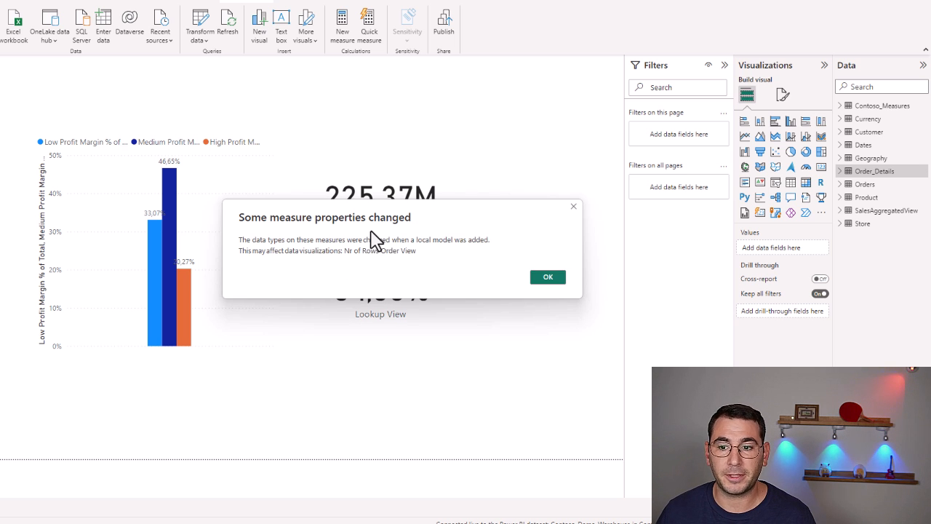
click(551, 278)
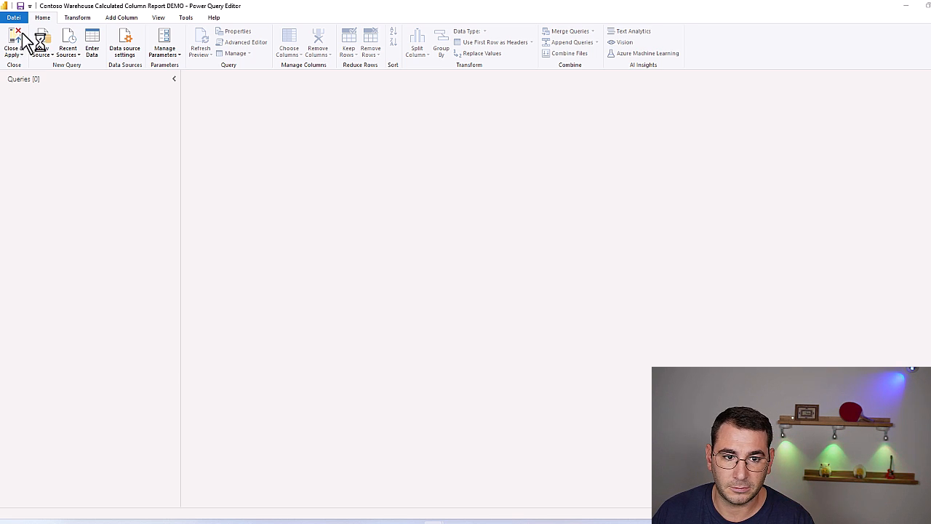
click(21, 45)
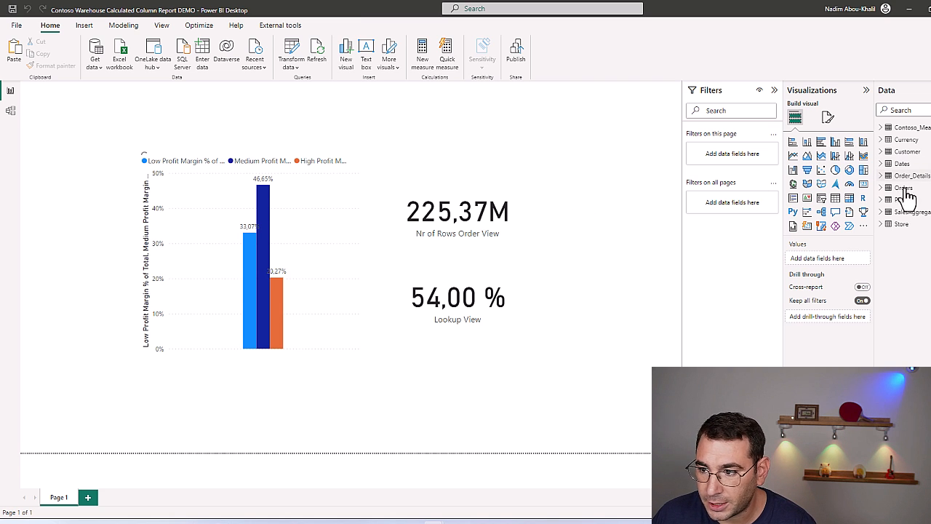
Examine the Order_Details fields and the modeling options for new columns and new parameters
click(909, 177)
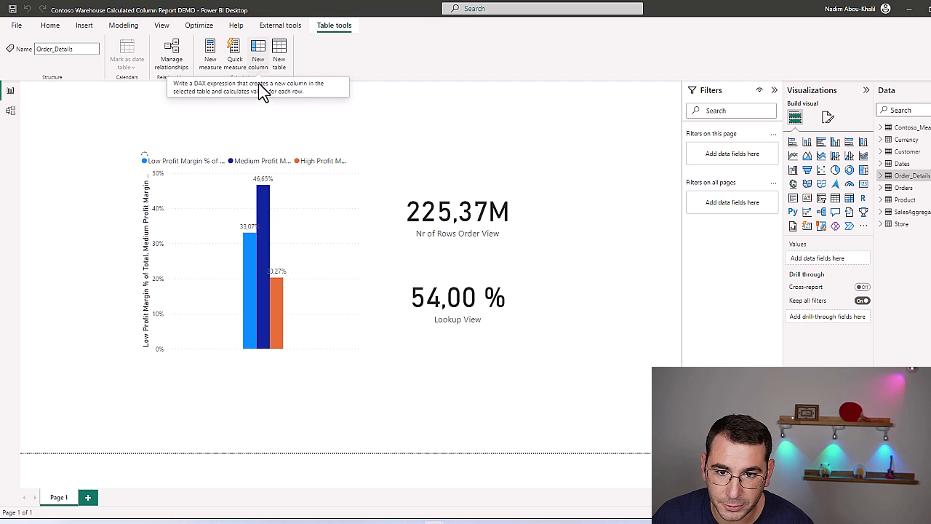
click(881, 176)
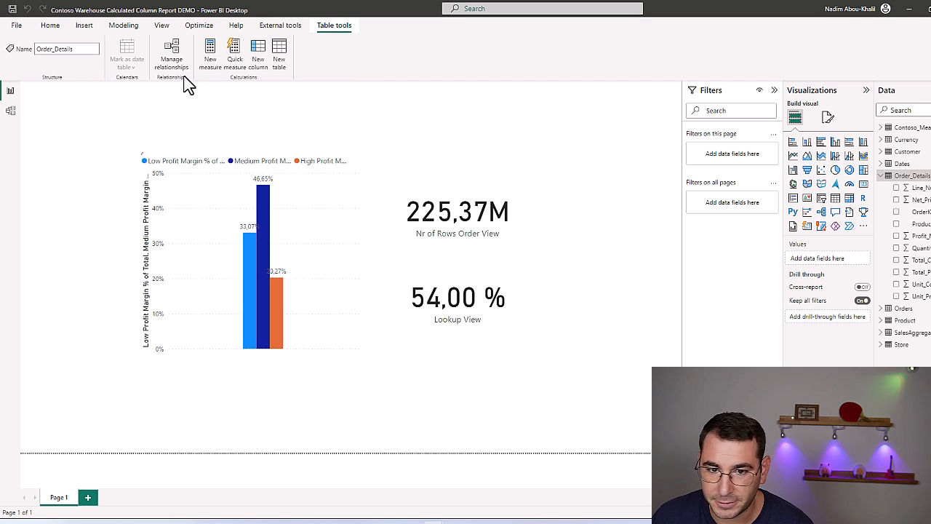
click(123, 28)
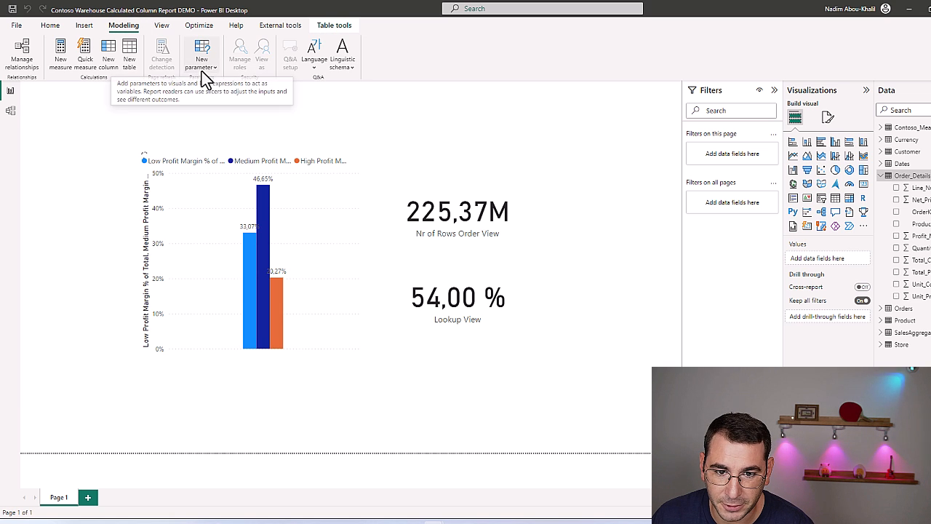
click(203, 67)
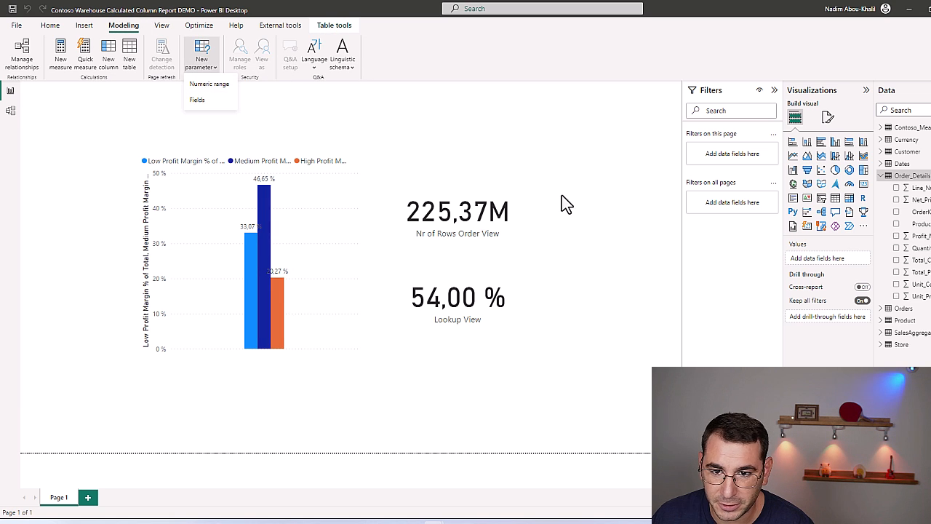
click(619, 188)
Create a Profit Category calculated column in Order_Details with SWITCH on Profit_Margin: Low Profit up to 0.5, Medium Profit up to 0.6, High Profit above
click(913, 177)
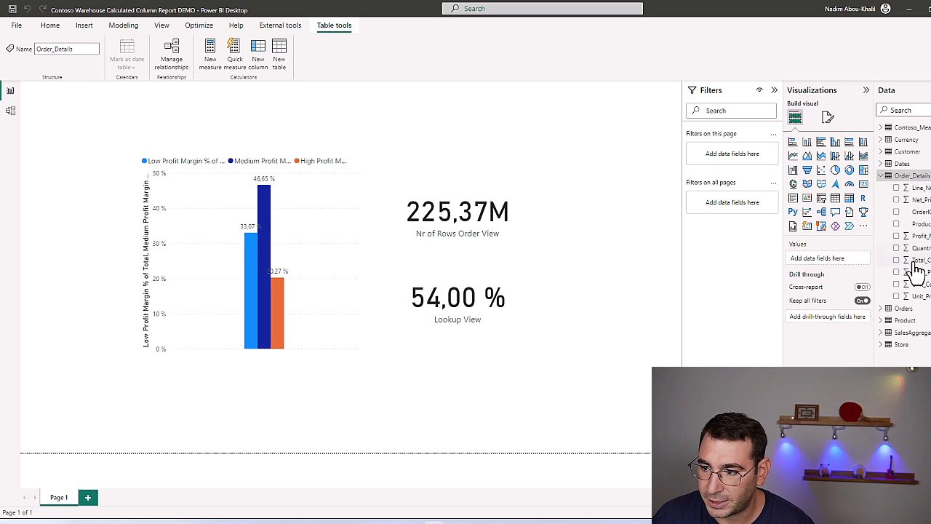
click(912, 298)
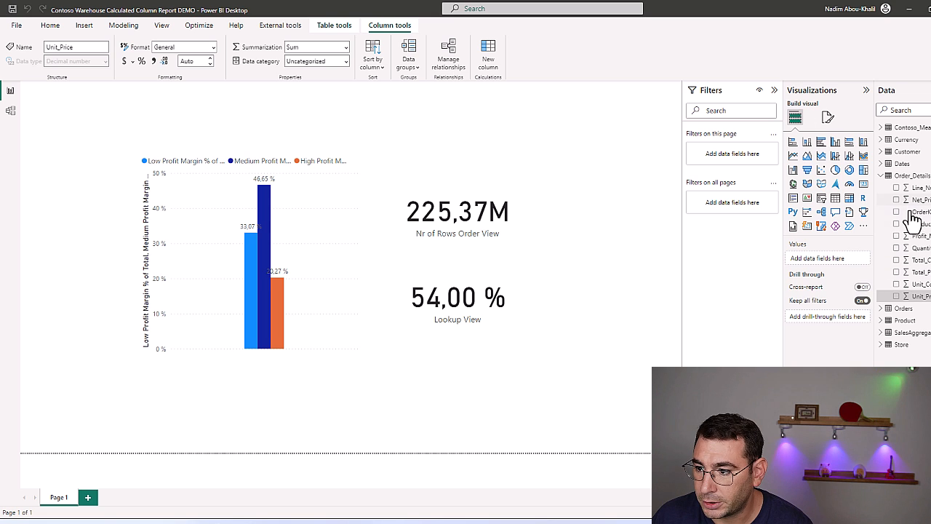
click(921, 248)
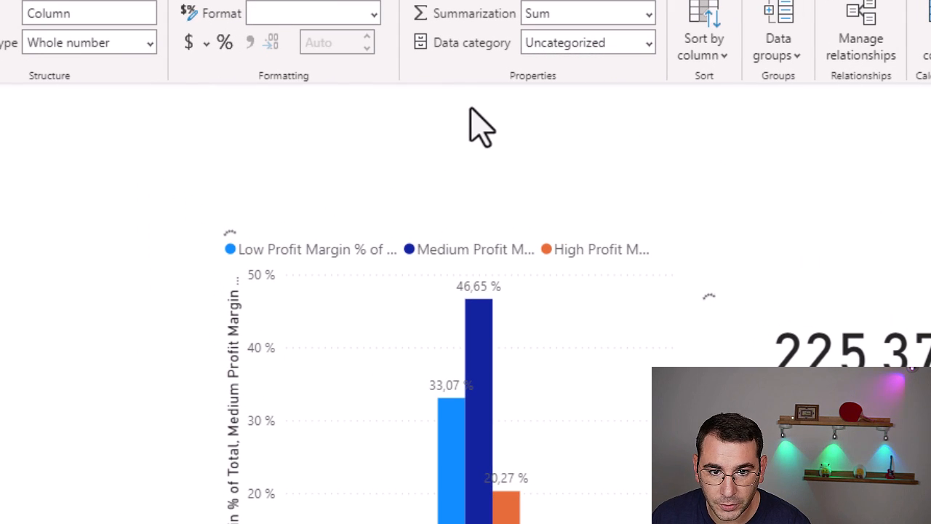
text(Profit Category = SWITCH(     TRUE(),     Order_Details[Profit_Margin]<=0.5,"Low Profit",     AND(Order_Details[Profit_Margin]>0.5,Order_Details[Profit_Margin]<=0.6),"Medium Profit",     Order_Details[Profit_Margin]>0.6,"High Profit"))
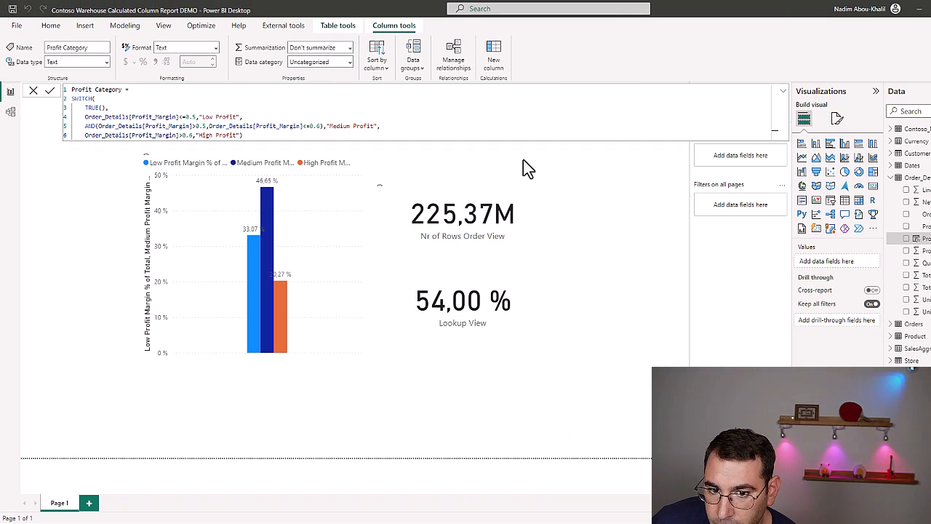
click(783, 95)
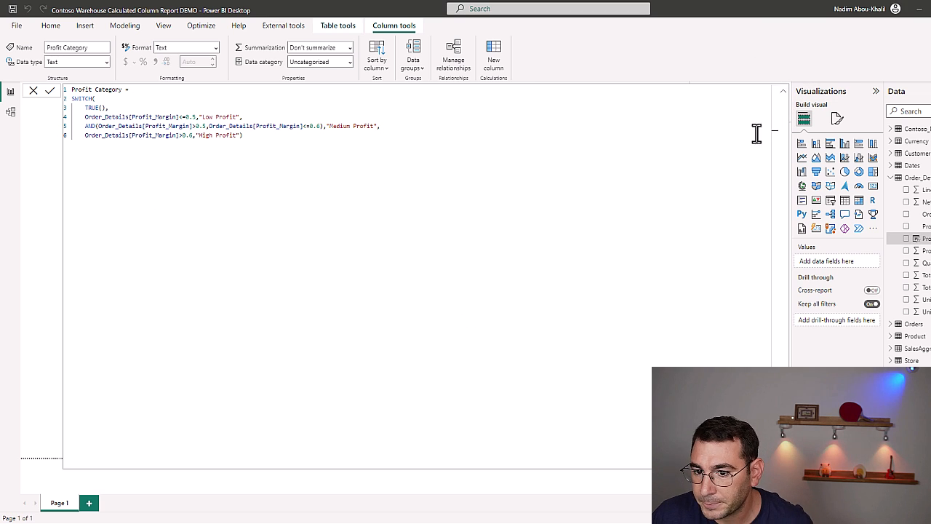
click(783, 96)
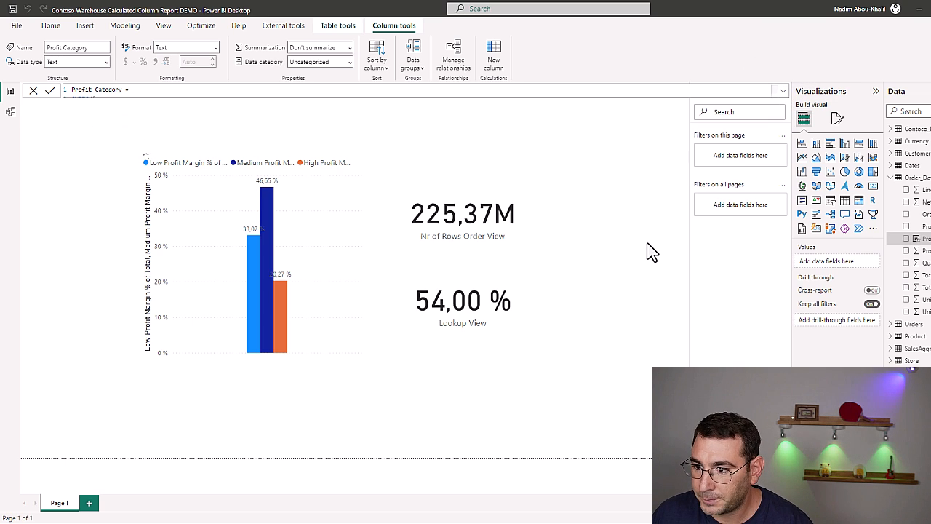
click(688, 226)
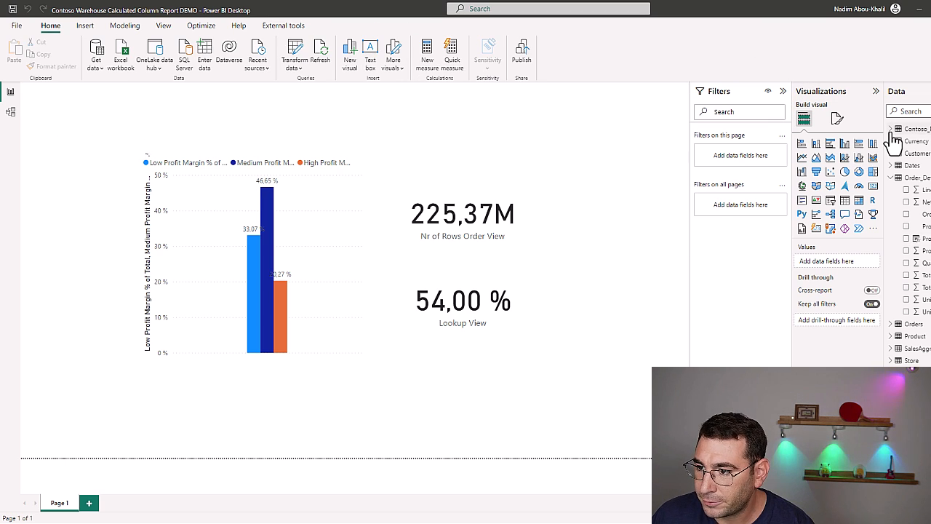
Copy the High Profit Margin % of Total formula from Contoso_Measures into a new measure
click(897, 129)
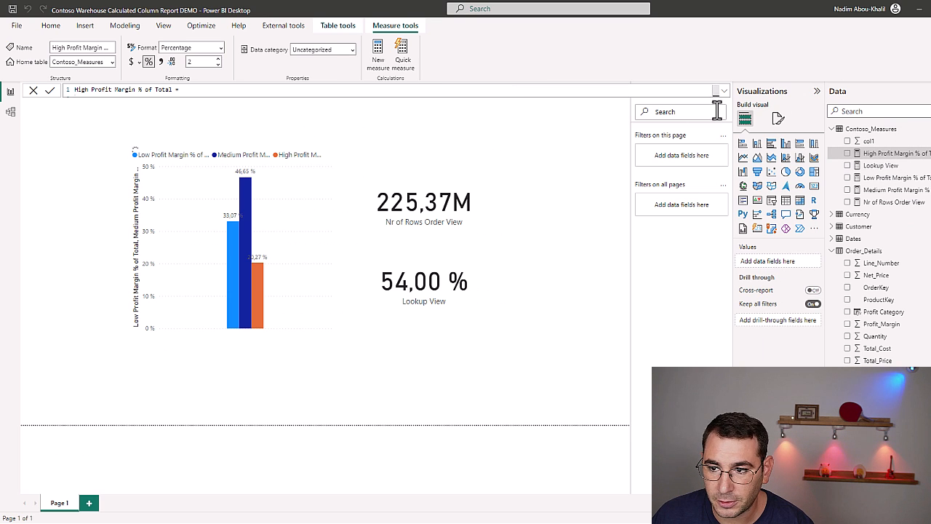
click(724, 91)
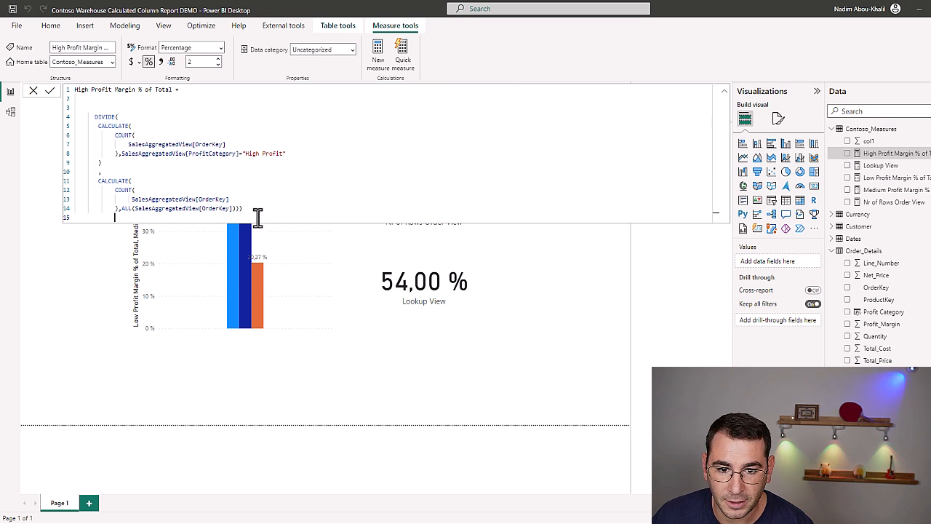
key(ctrl+a)
key(ctrl+c)
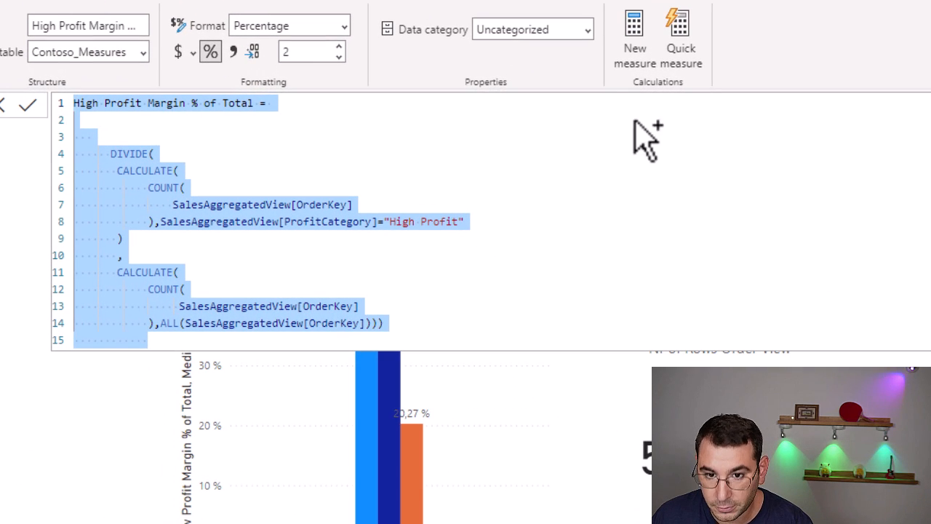
click(642, 25)
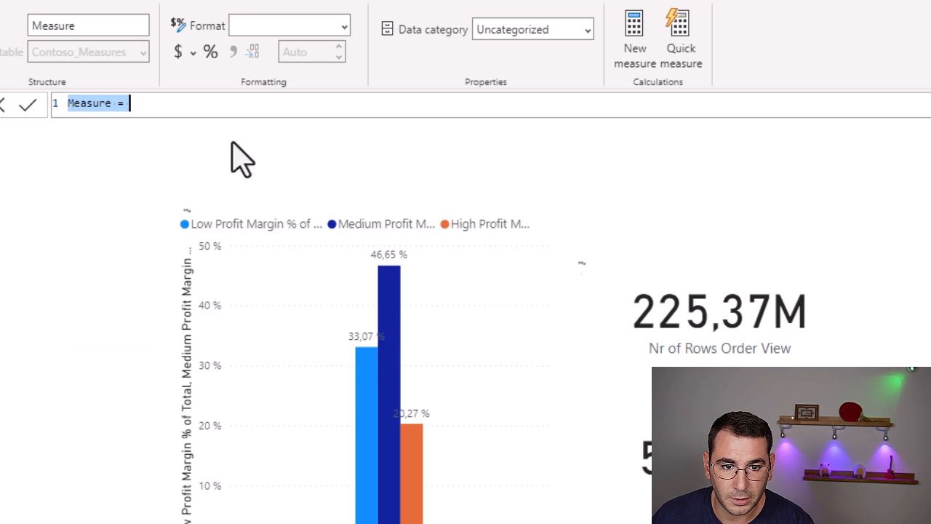
key(ctrl+v)
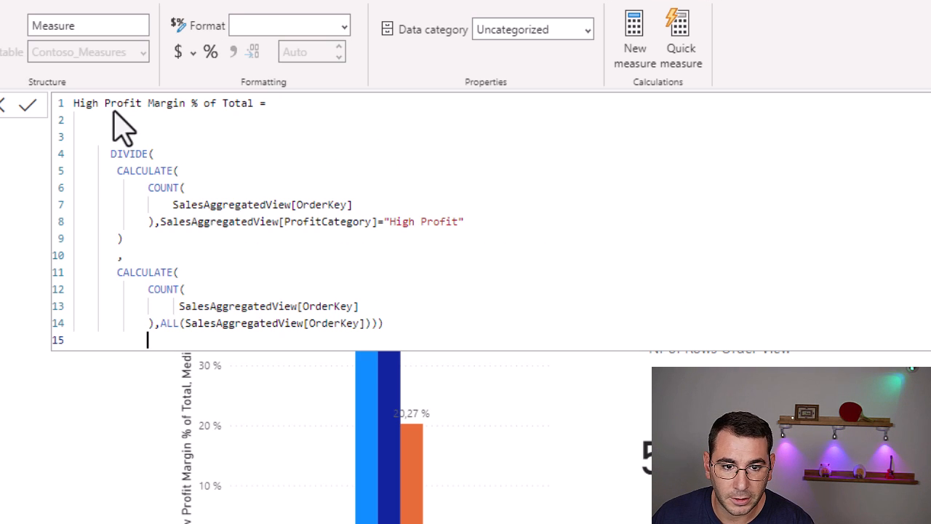
Prefix the new measure's name so it reads CC - High Profit Margin % of Total
double_click(179, 104)
click(188, 104)
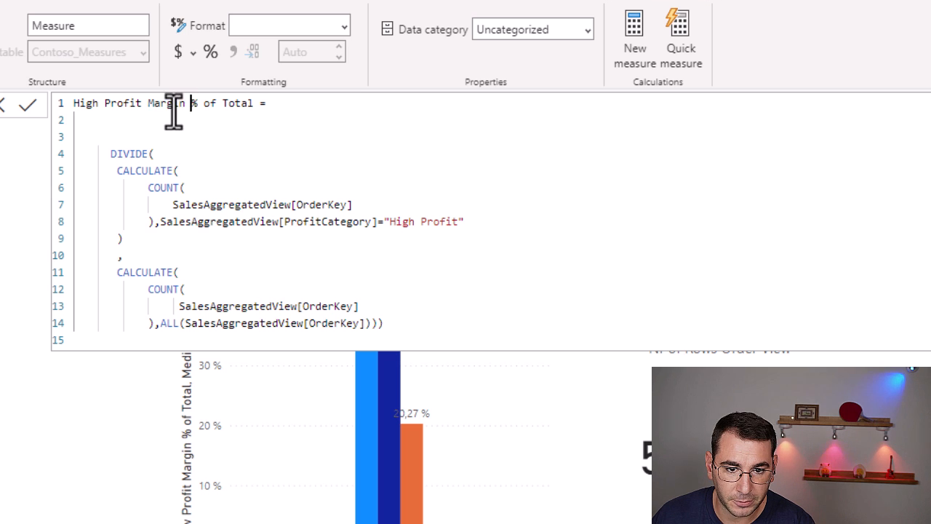
click(73, 103)
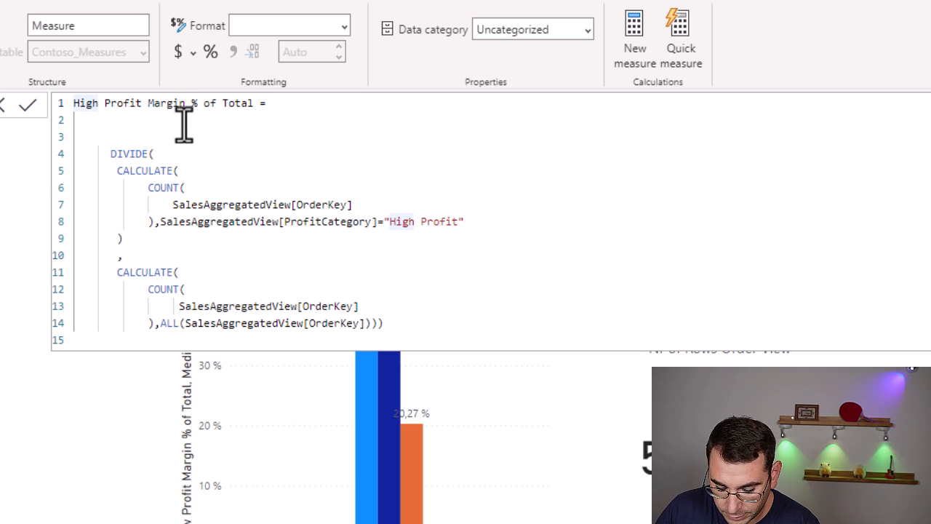
text(CC )
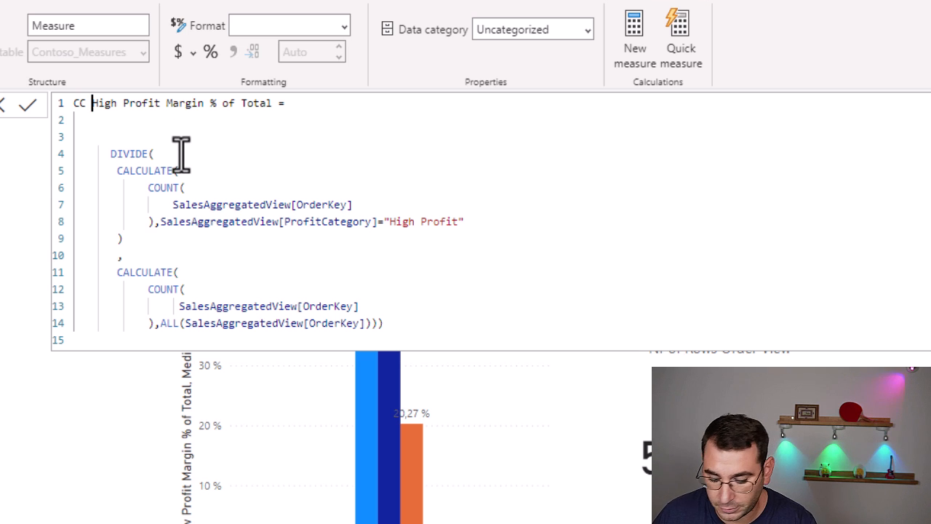
text(-)
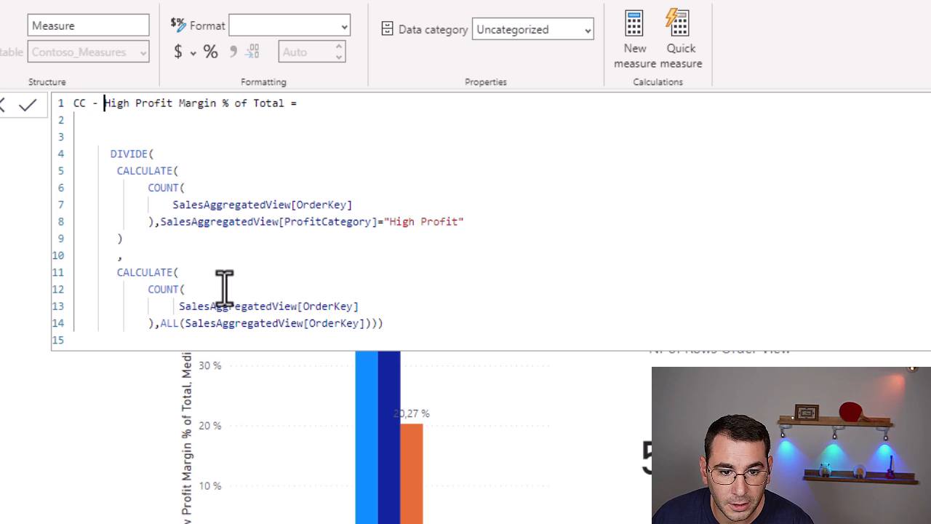
Replace all three SalesAggregatedView[OrderKey] references in the new measure with Order_Details[OrderKey]
drag(173, 204, 360, 205)
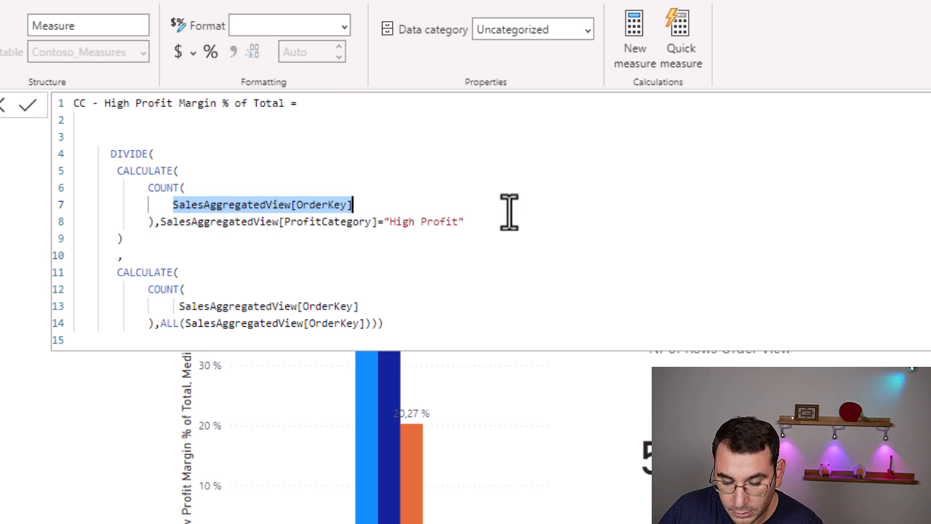
text(orderke)
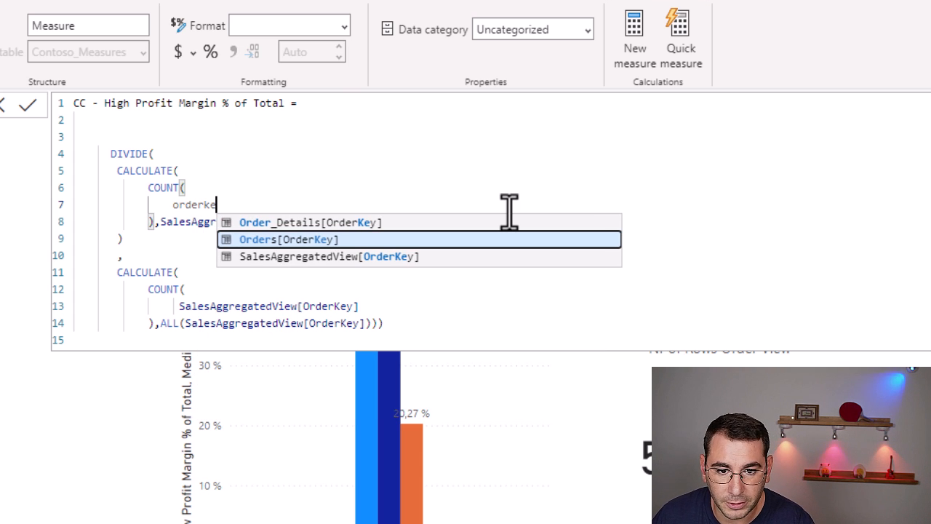
key(Up)
key(Tab)
drag(319, 205, 173, 204)
key(ctrl+c)
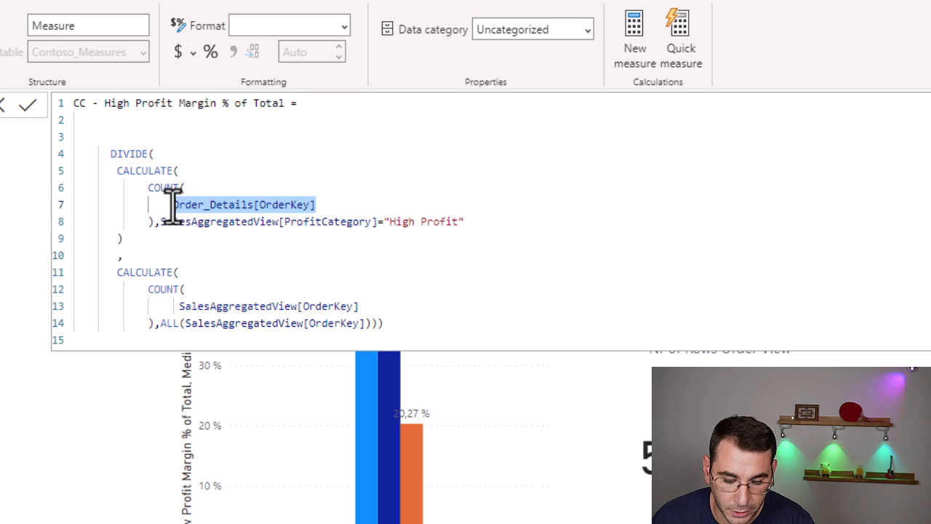
drag(179, 306, 359, 305)
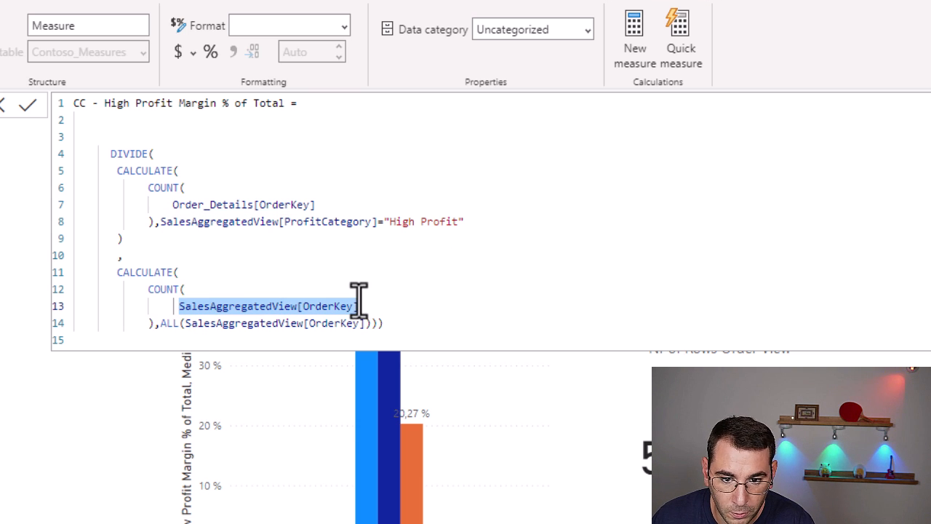
key(ctrl+v)
drag(185, 322, 369, 322)
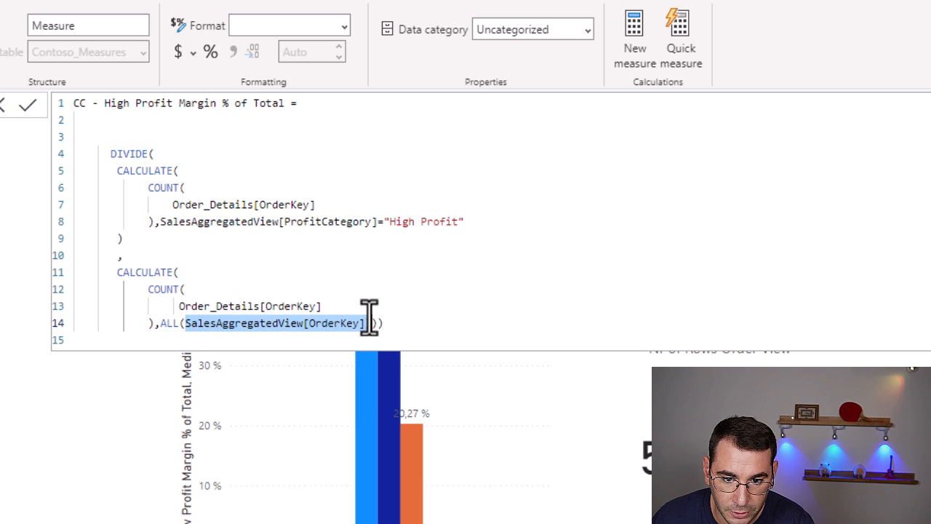
key(ctrl+v)
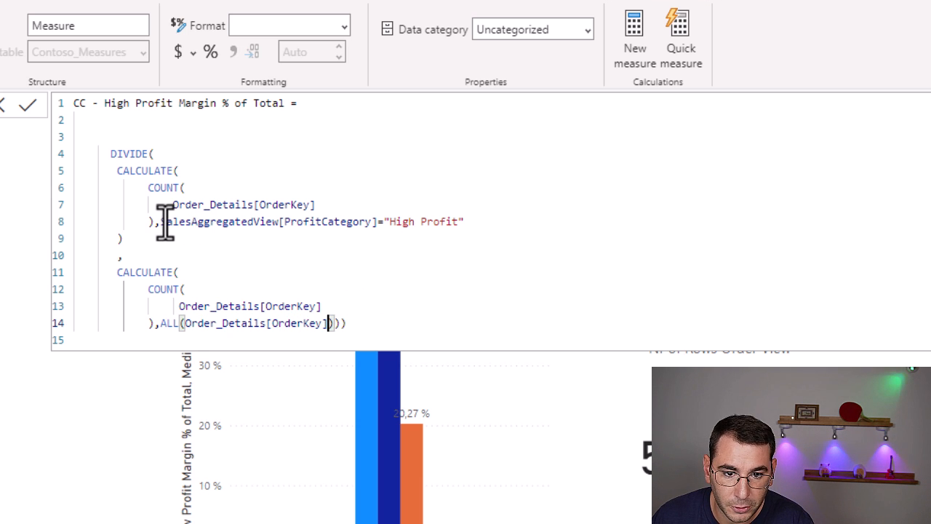
Replace SalesAggregatedView[ProfitCategory] in the High Profit measure's filter with Order_Details[Profit Category]
drag(159, 222, 378, 221)
text(categ)
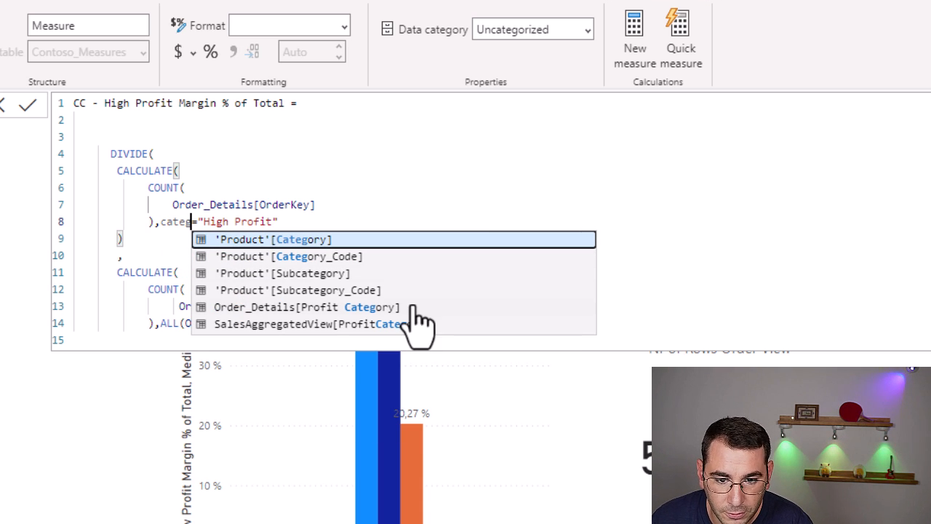
click(367, 307)
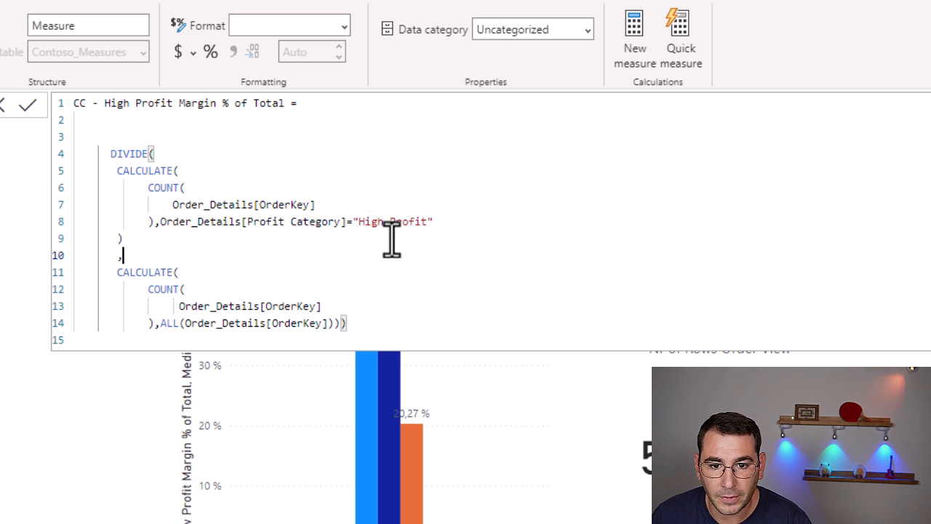
Copy the finished formula into a new measure named CC - Medium Profit Margin % of Total and filter it on "Medium Profit"
click(374, 332)
drag(374, 333, 5, 94)
key(ctrl+c)
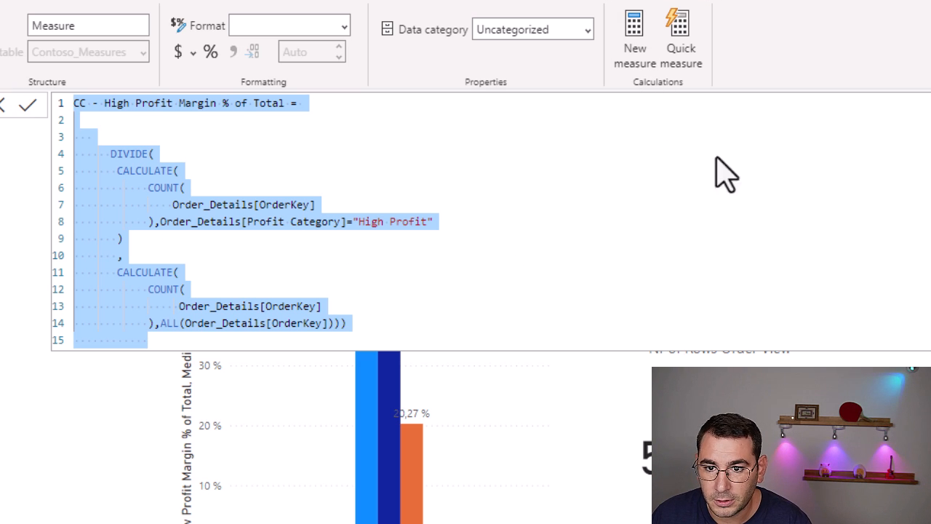
click(635, 45)
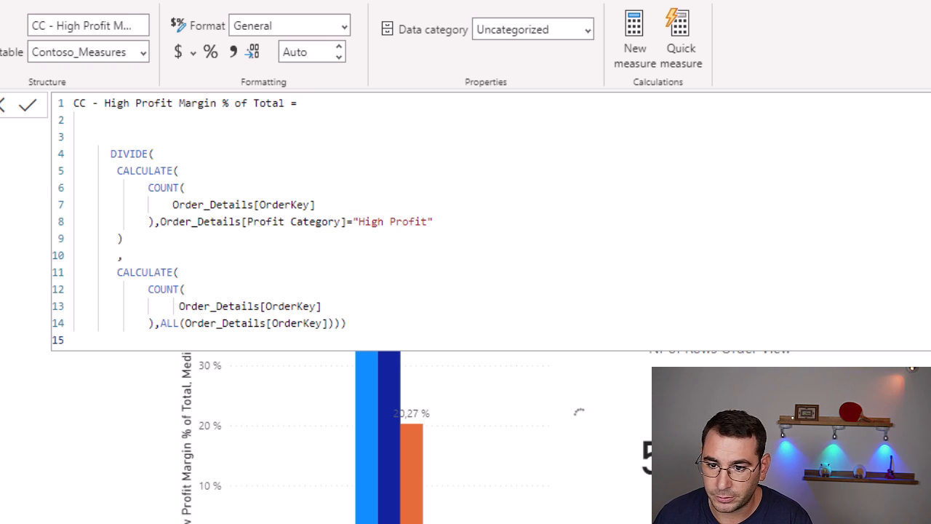
key(ctrl+v)
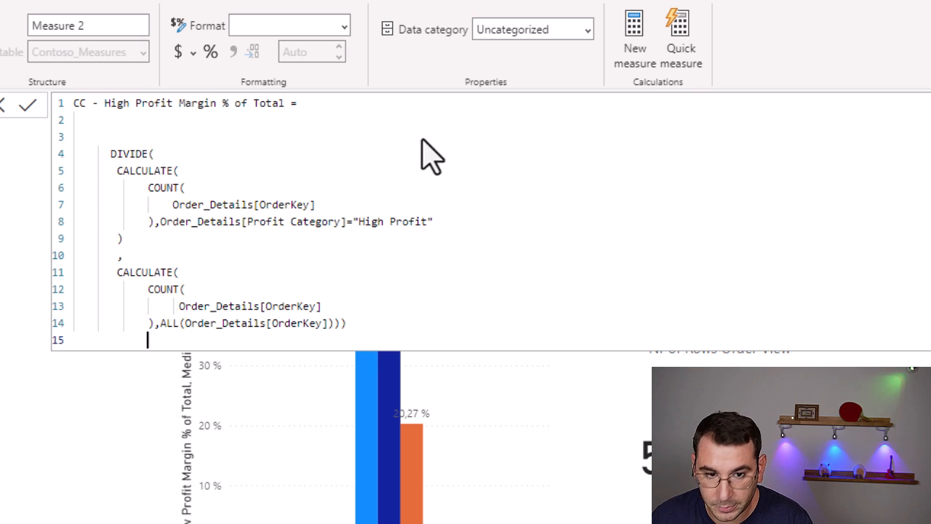
double_click(115, 103)
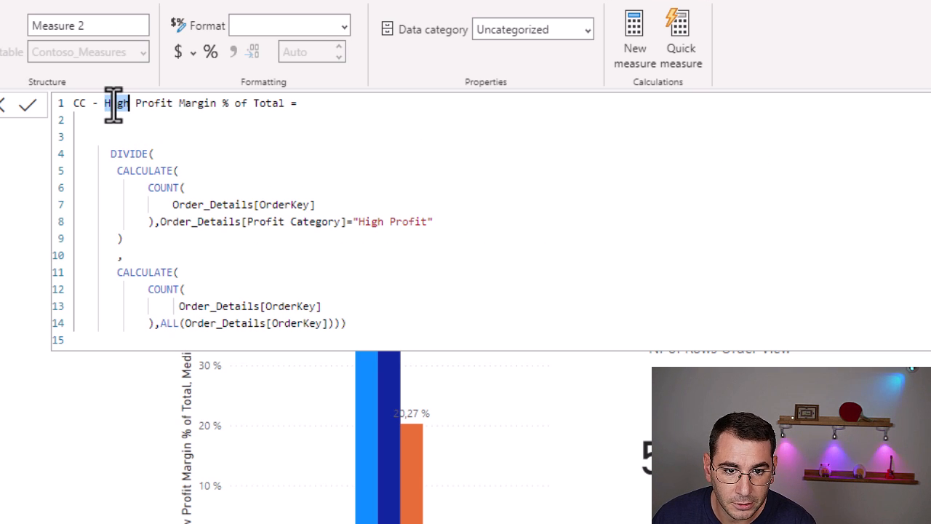
text(Medium)
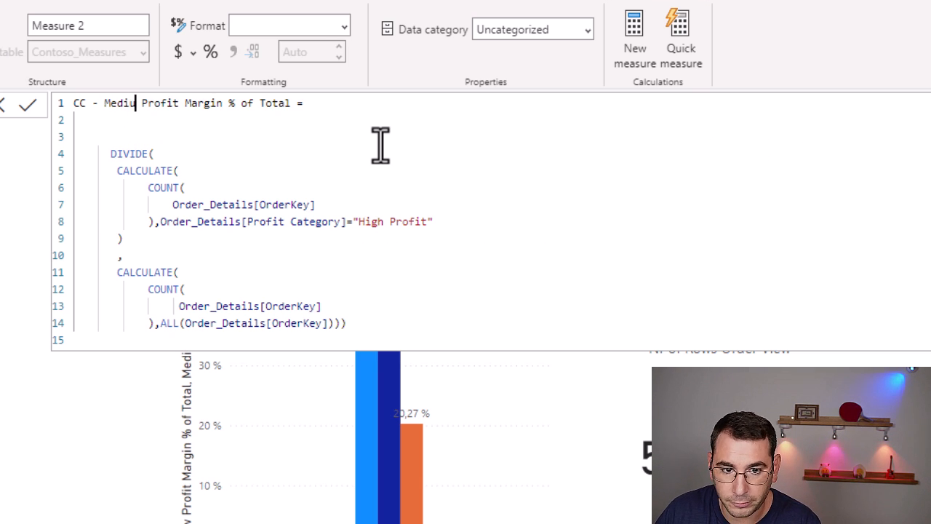
double_click(364, 222)
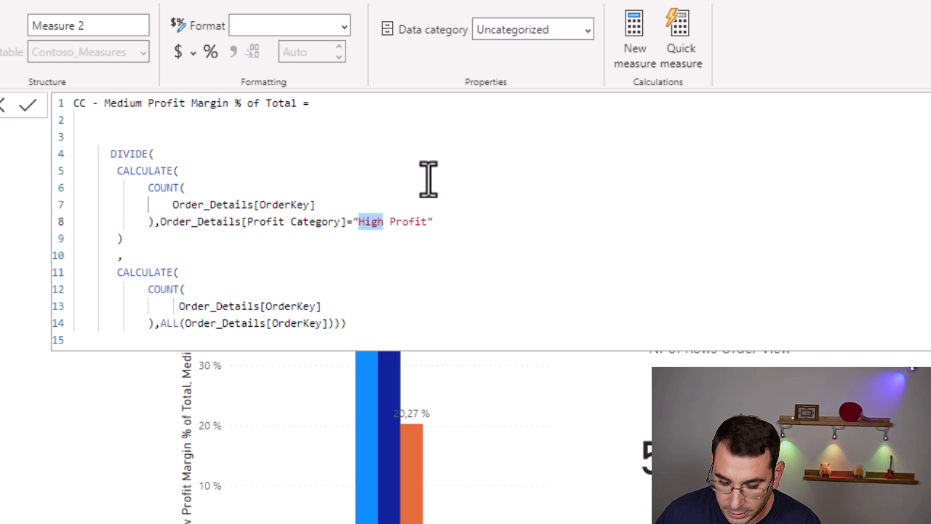
text(Medium)
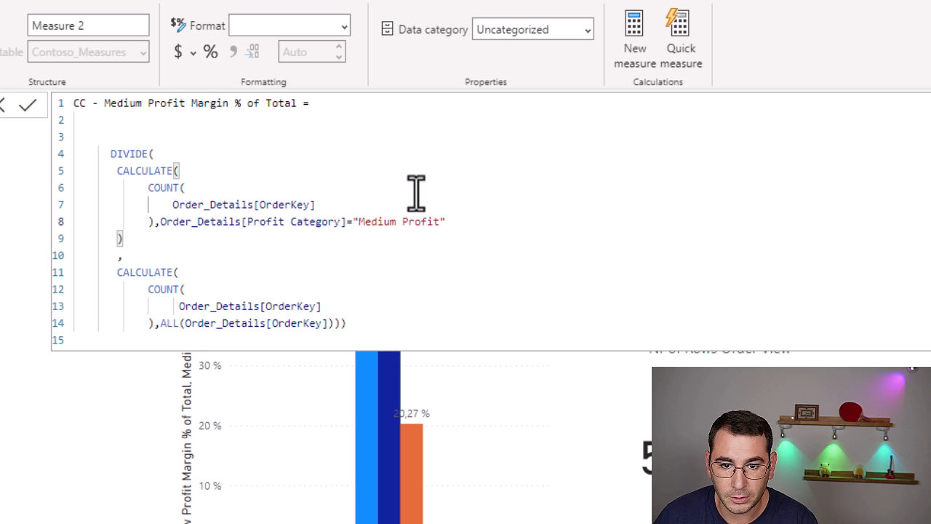
click(358, 258)
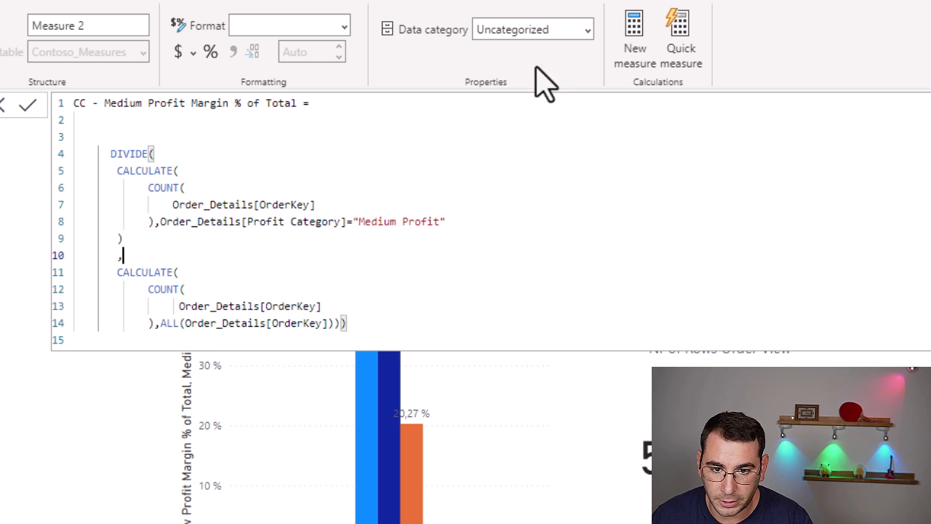
Create the measure CC - Low Profit Margin % of Total from the same copied formula, filtered on "Low Profit"
click(635, 45)
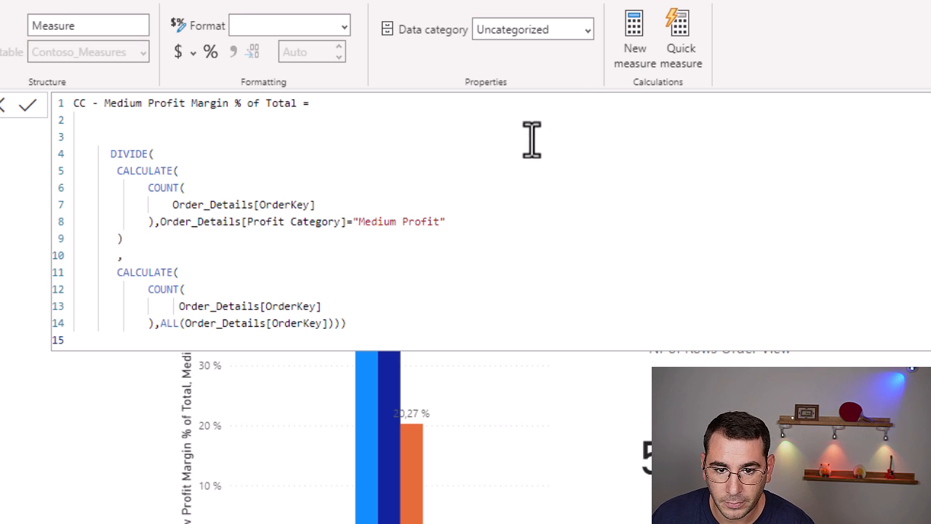
key(ctrl+z)
key(ctrl+v)
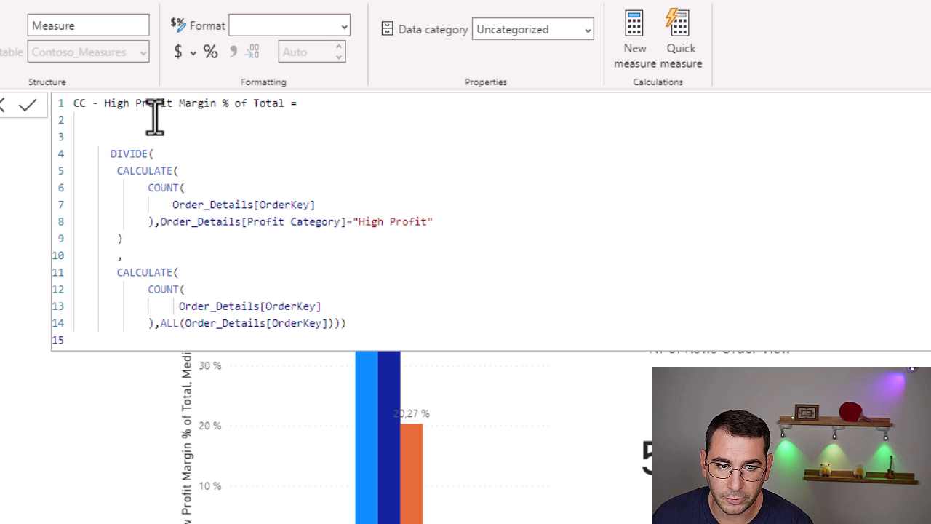
double_click(115, 104)
text(Low)
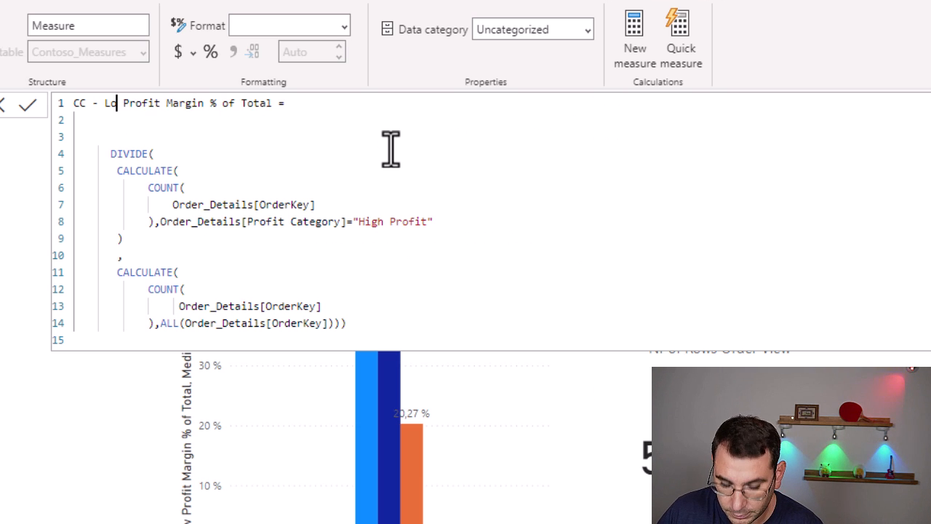
double_click(365, 221)
text(Low)
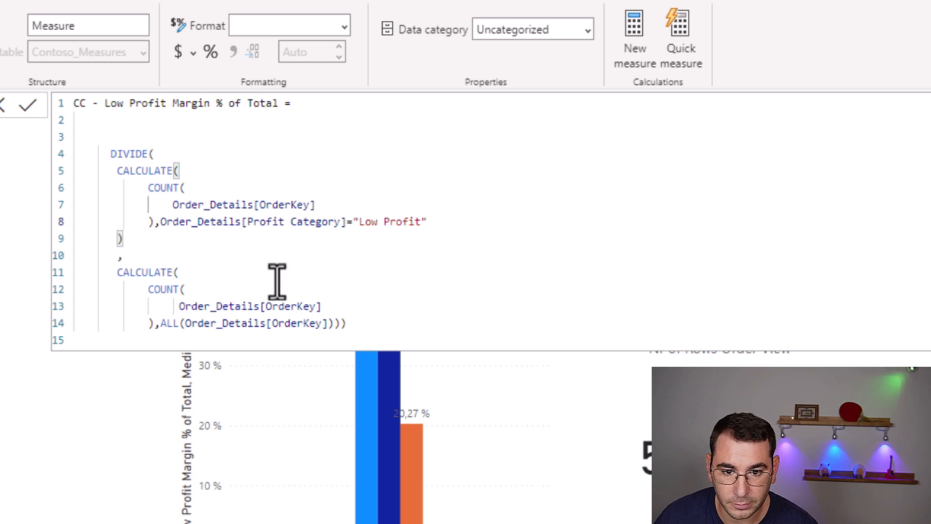
click(404, 304)
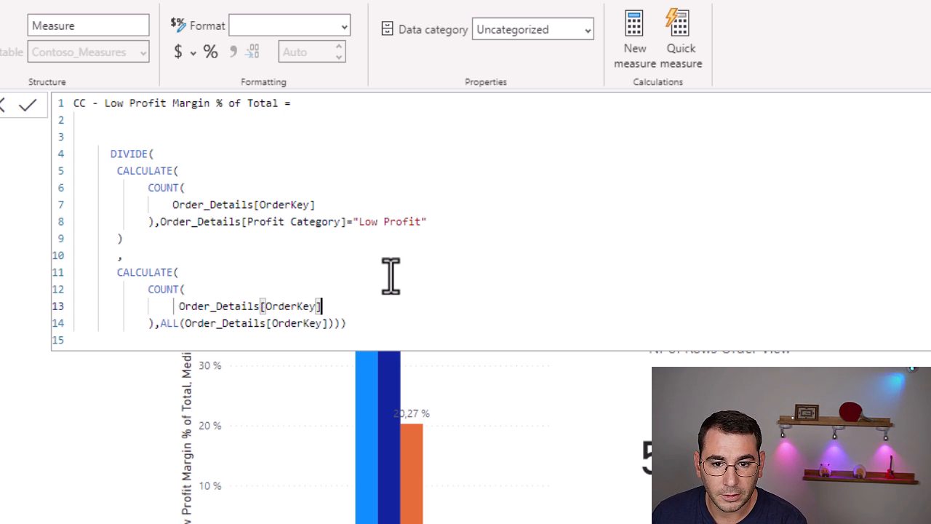
key(Return)
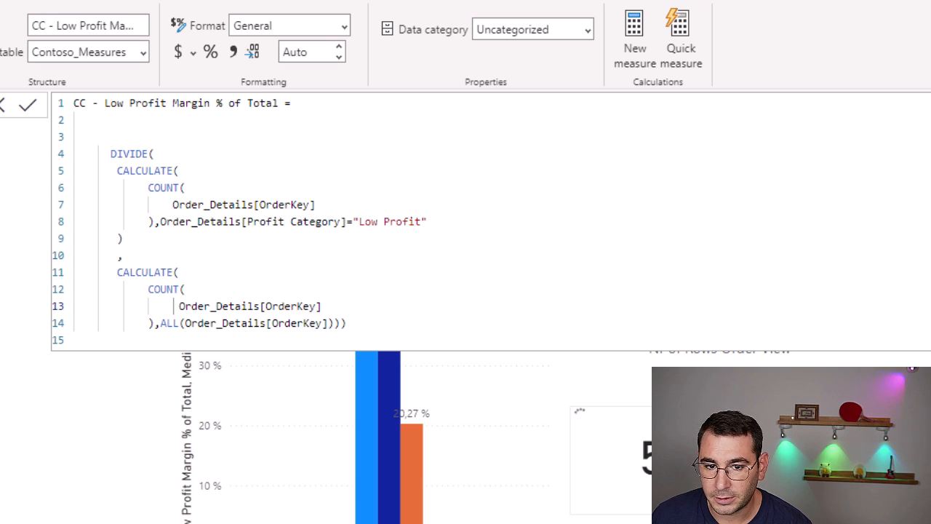
Delete the Nr of Rows Order View and Lookup View cards from the report page
click(899, 306)
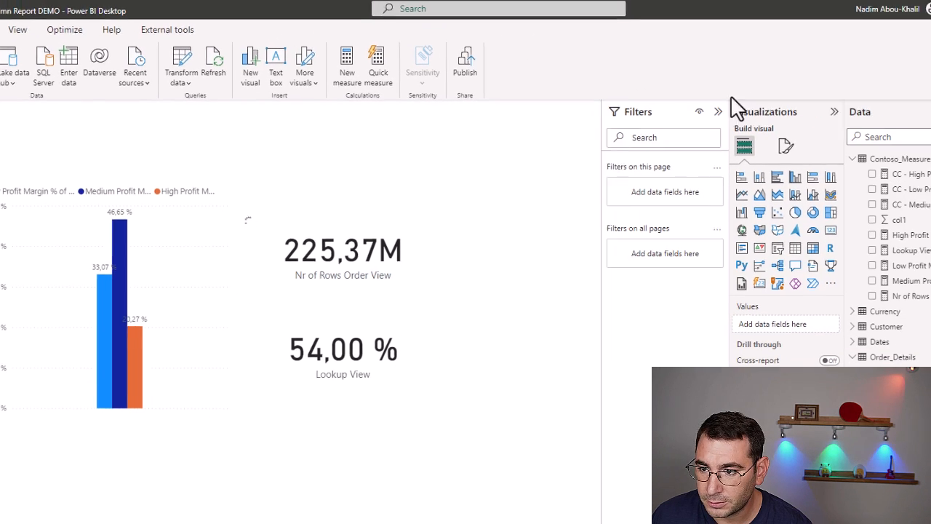
click(287, 273)
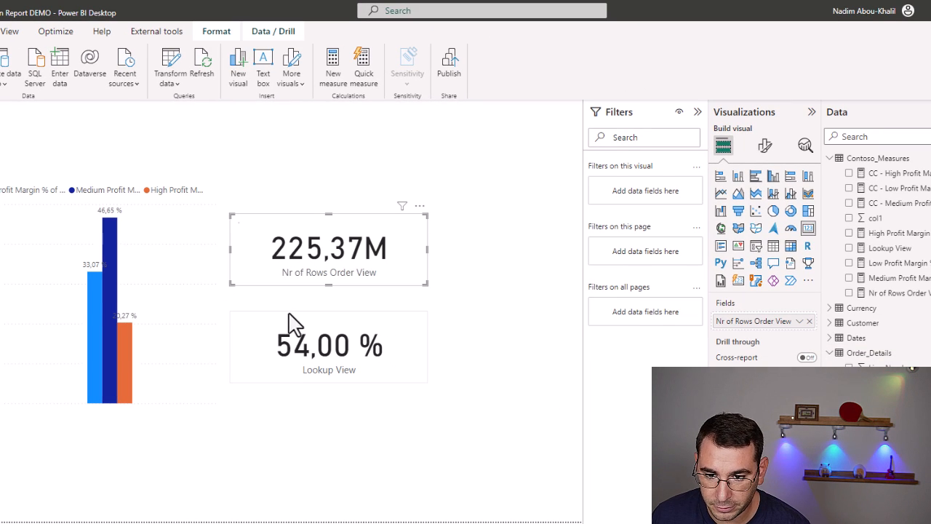
key(Delete)
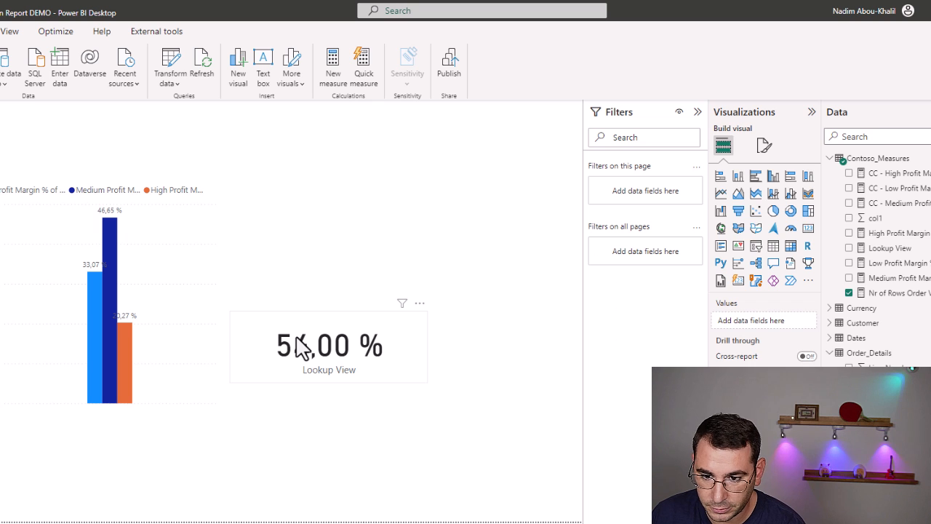
click(246, 328)
key(Delete)
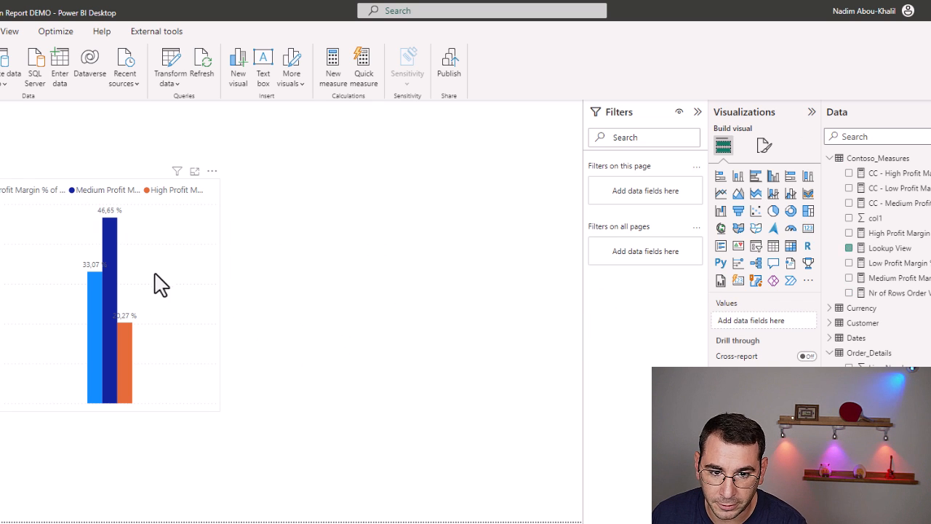
Duplicate the profit margin column chart beside the original and remove all three measures from the copy's Y-axis
click(197, 374)
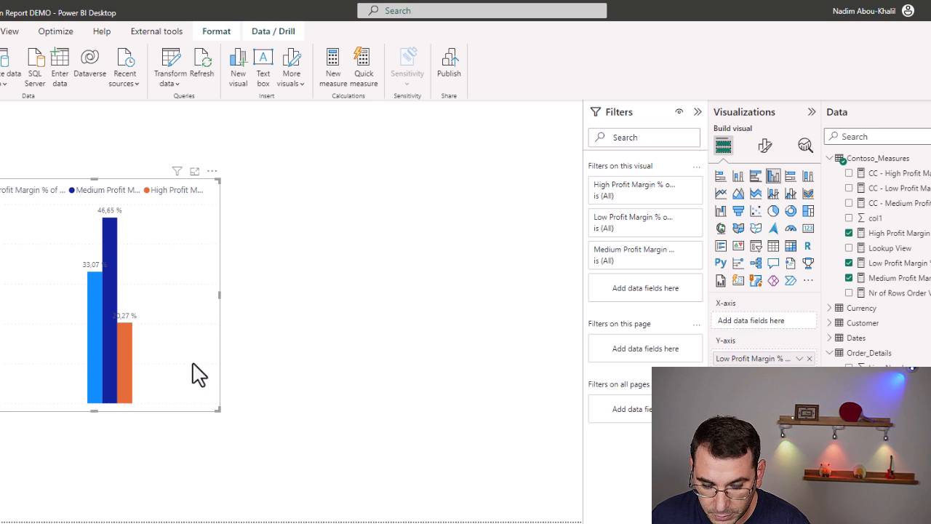
drag(149, 299, 391, 295)
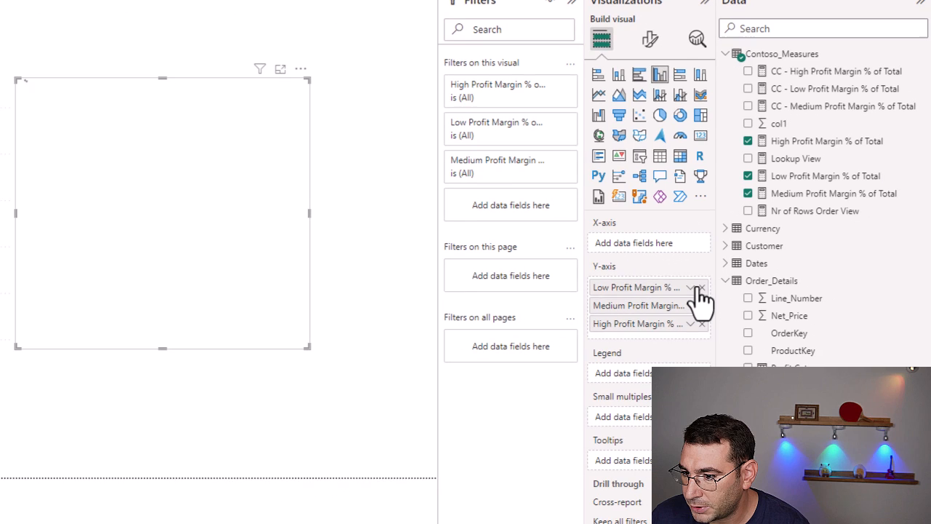
click(701, 287)
click(701, 287)
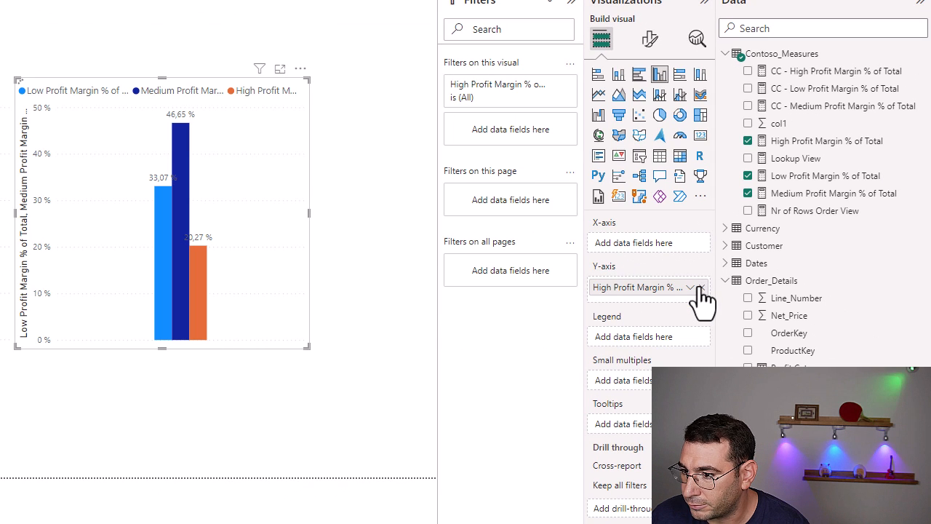
click(701, 287)
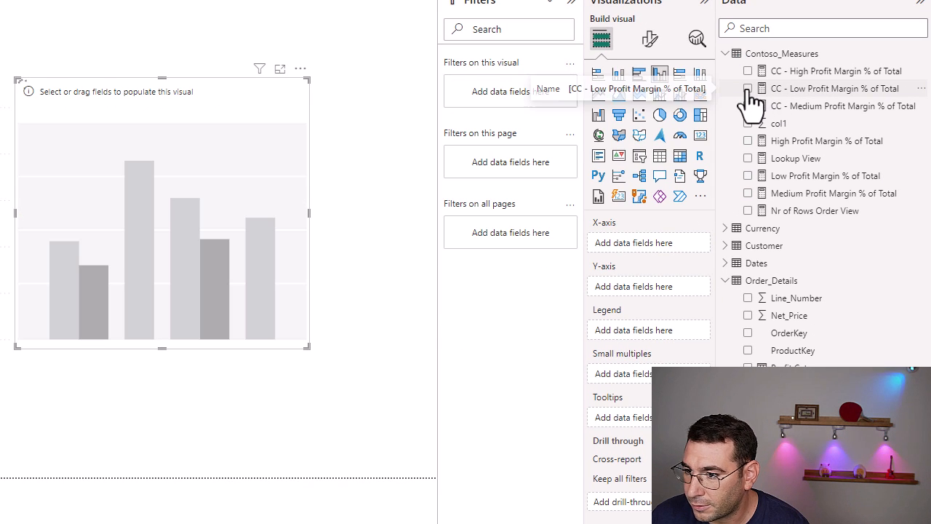
Add the CC Low, Medium and High Profit Margin % of Total measures, in that order, to the duplicated chart's Y-axis
click(748, 88)
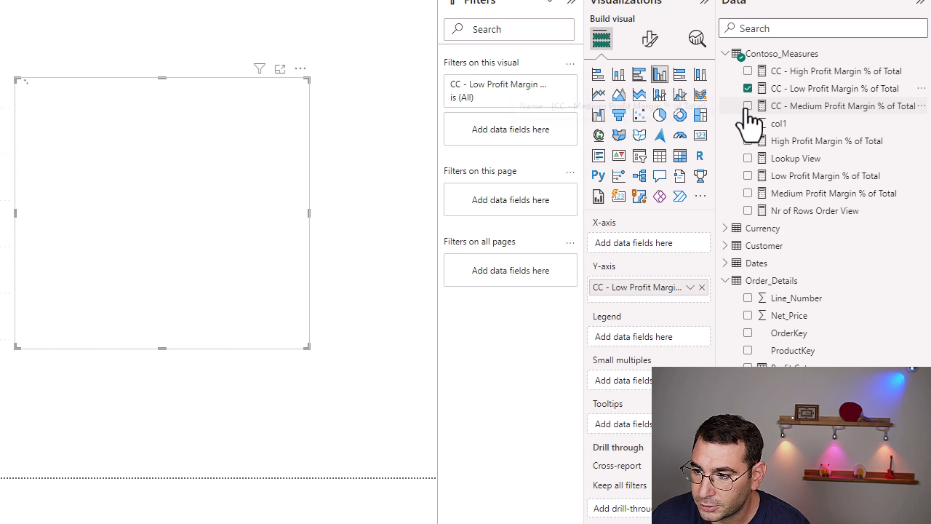
click(748, 106)
click(748, 72)
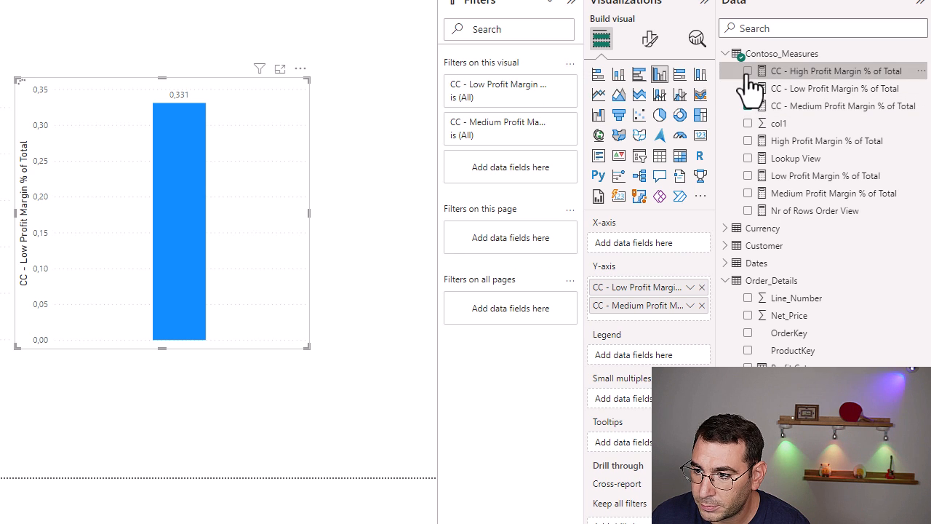
Format the CC Medium, Low and High Profit Margin % of Total measures as percentages and collapse the formula editor
click(803, 106)
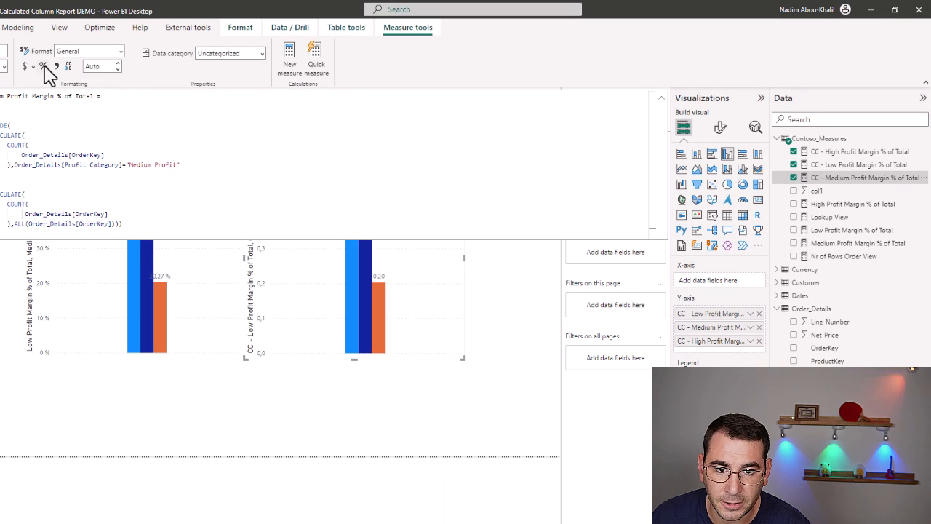
click(837, 166)
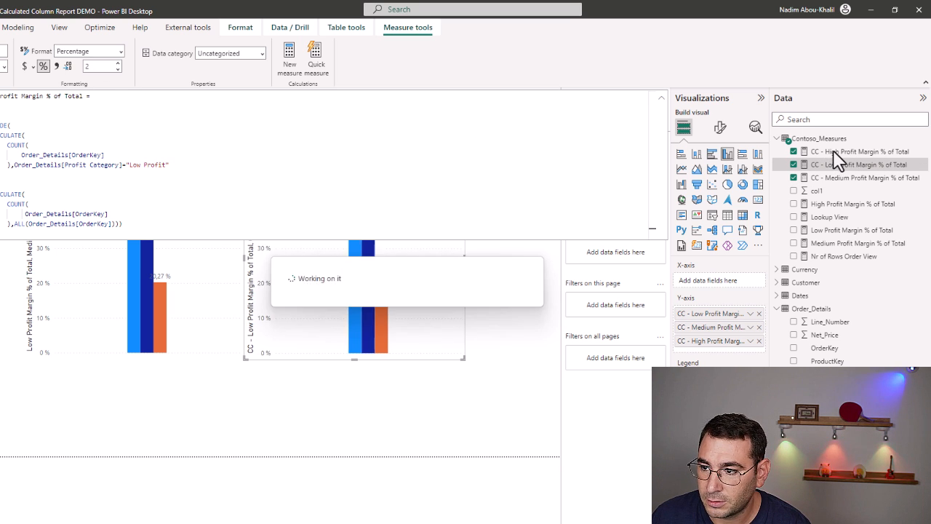
click(837, 152)
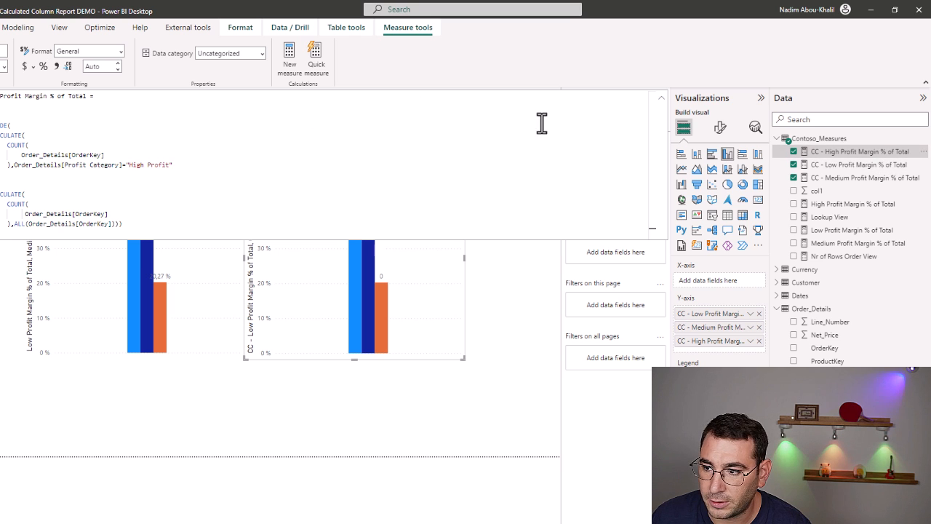
click(43, 70)
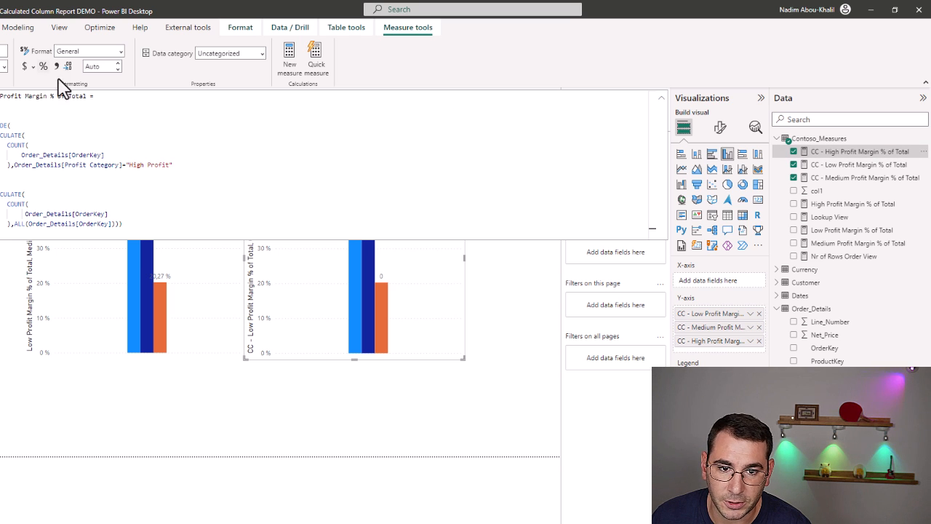
click(660, 100)
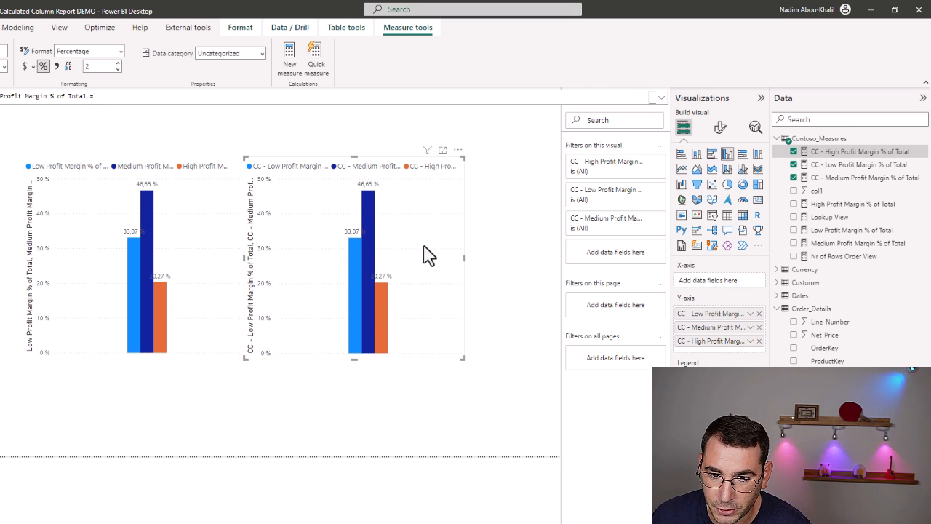
click(166, 146)
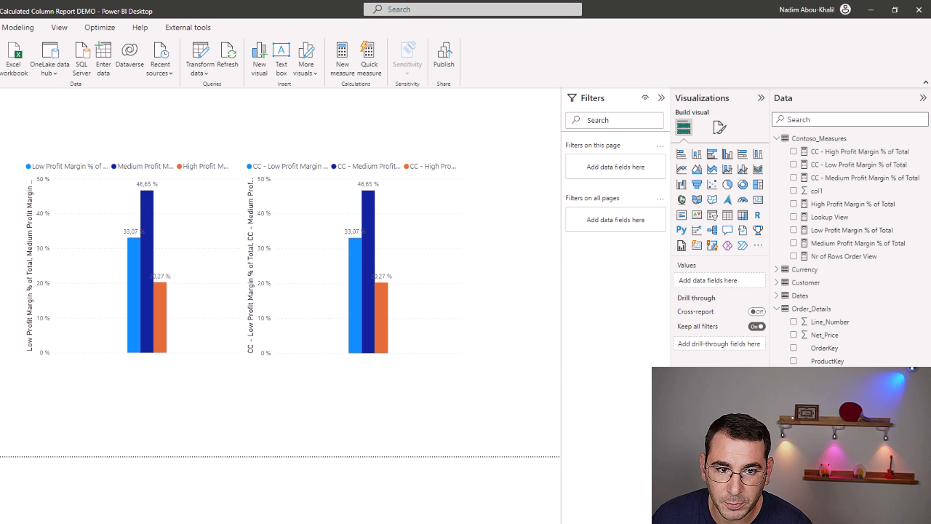
Save the report changes and publish the report to Contoso_Demo_Workspace
click(443, 56)
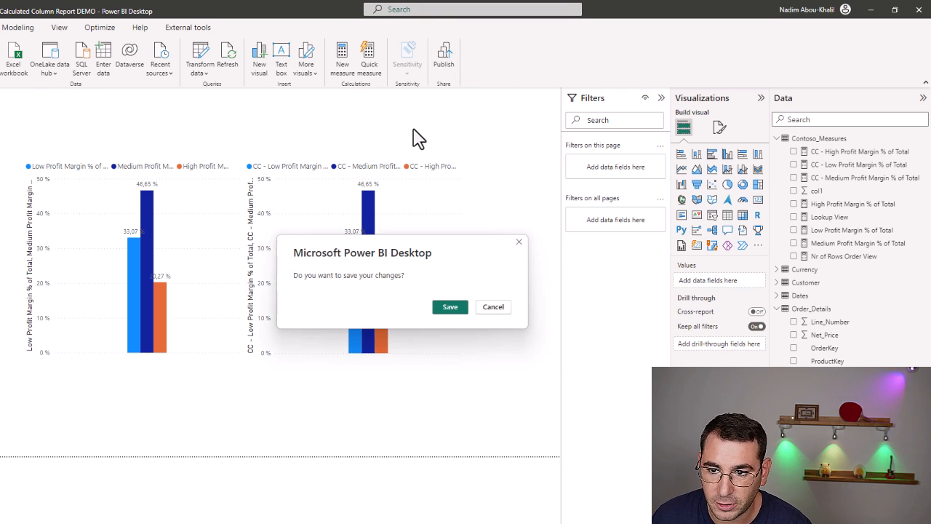
click(450, 306)
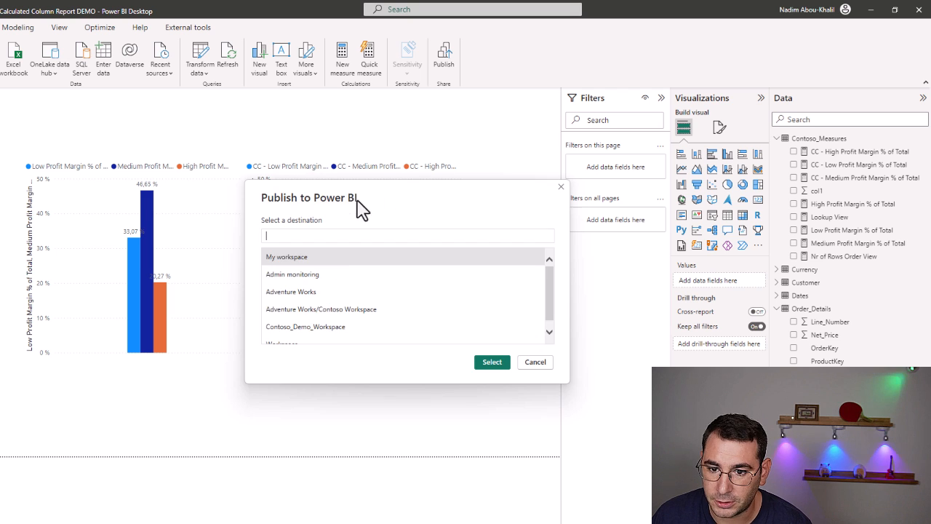
click(374, 313)
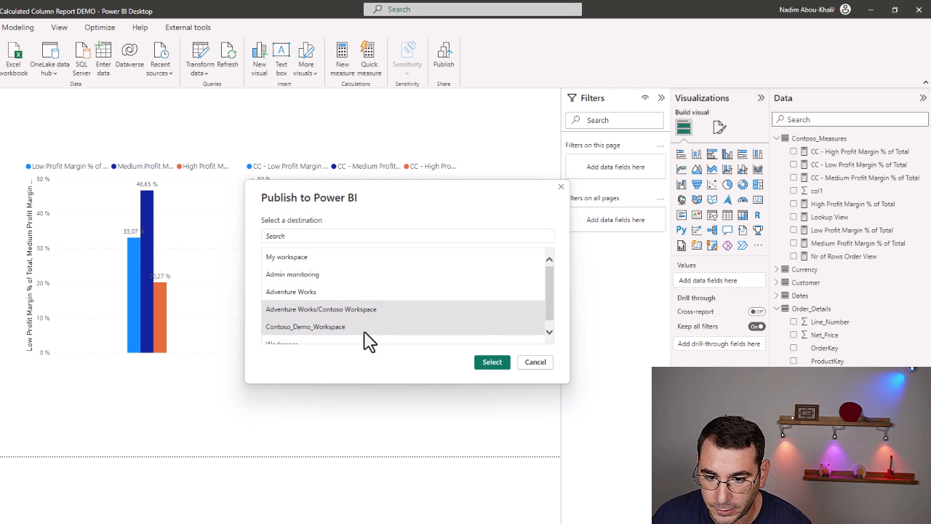
click(364, 328)
click(492, 363)
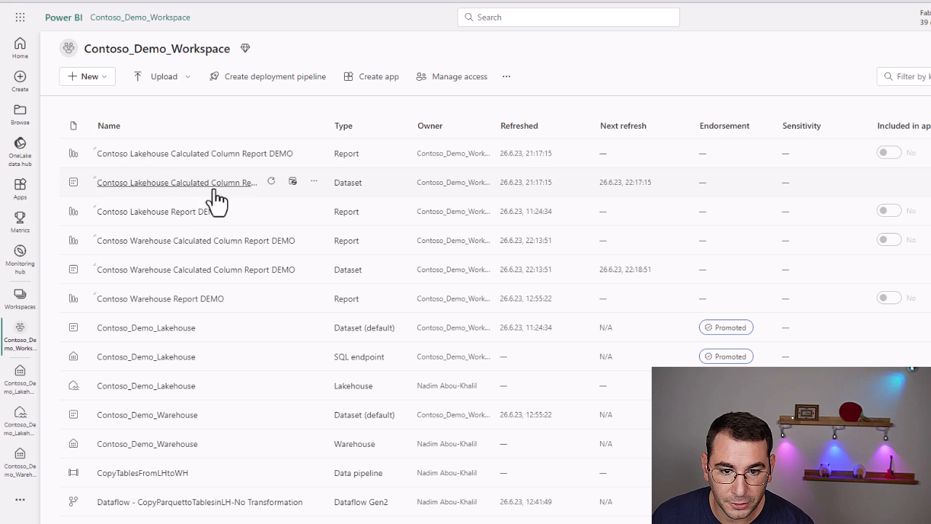
In the Power BI service, delete the Contoso Warehouse Calculated Column Report DEMO report and its dataset from Contoso_Demo_Workspace
click(315, 241)
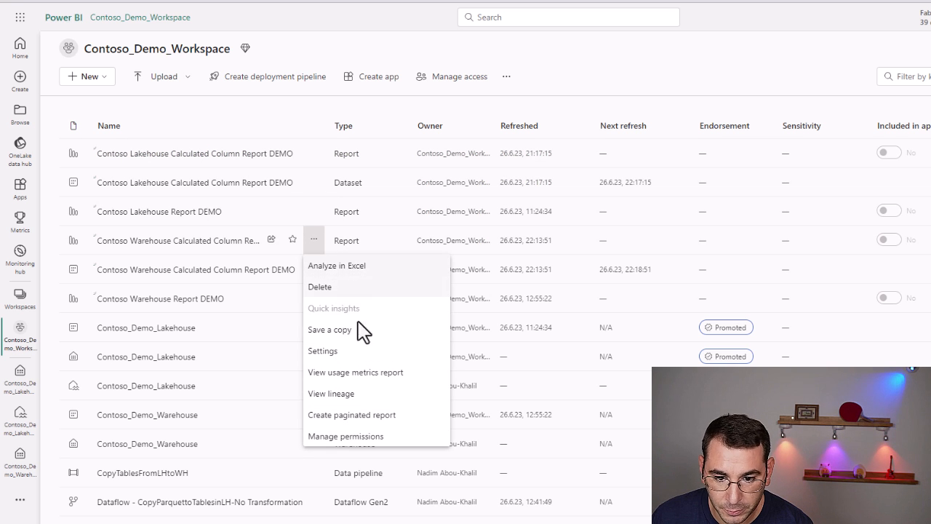
click(360, 289)
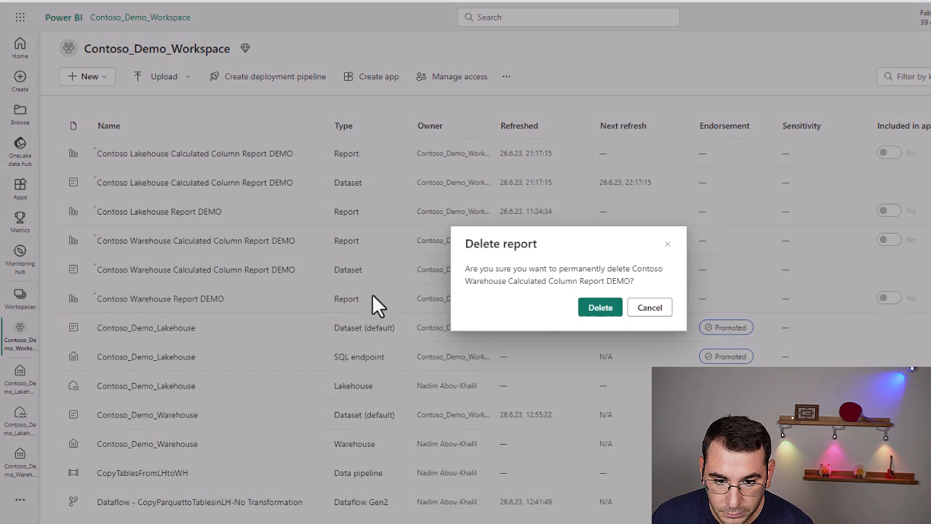
click(600, 307)
click(313, 240)
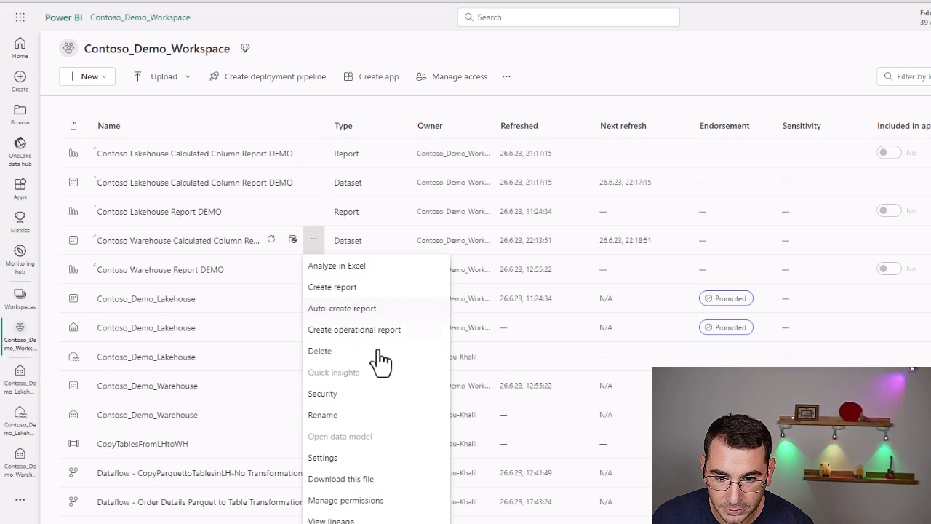
click(320, 351)
click(588, 322)
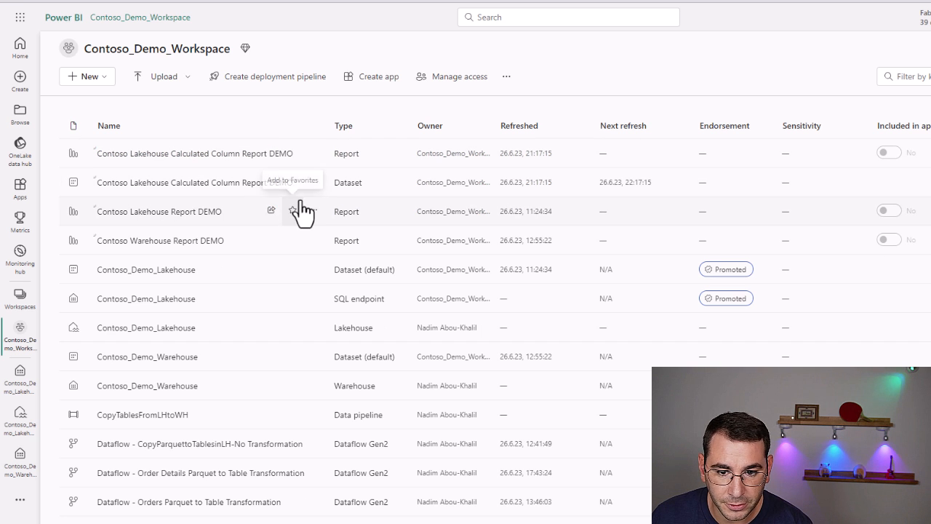
Open the published Contoso Warehouse Calculated Column Report DEMO report from the workspace
click(153, 154)
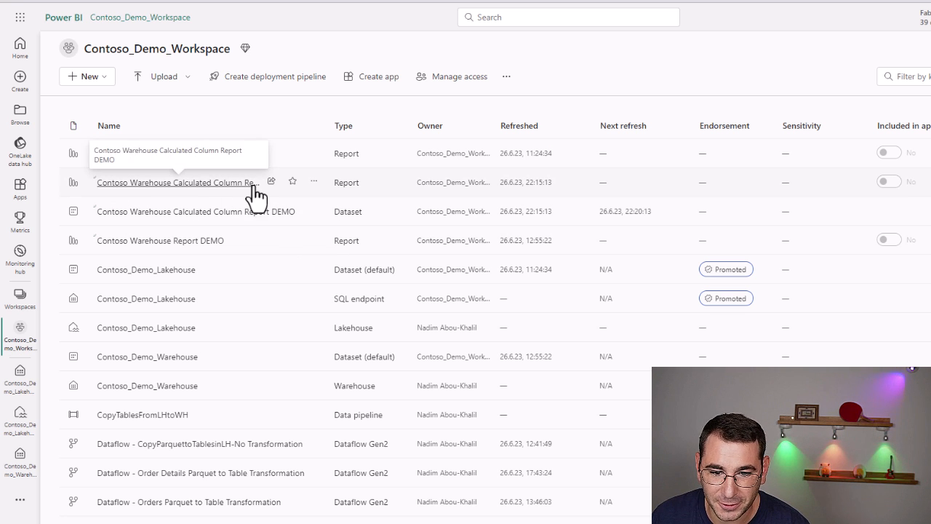
click(220, 187)
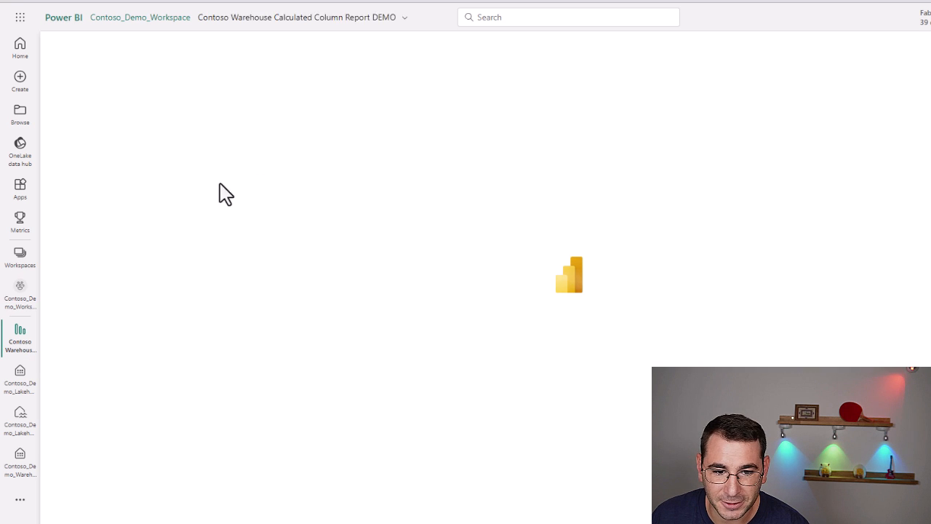